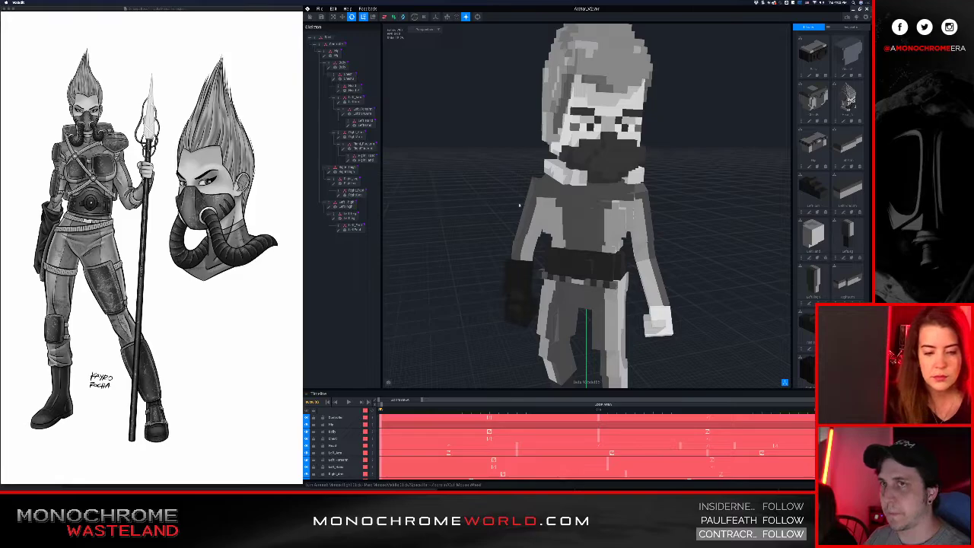
Examine the avatar's head, mask and full body from the front for comparison with the character reference drawing
scroll(575, 219, "down", 5)
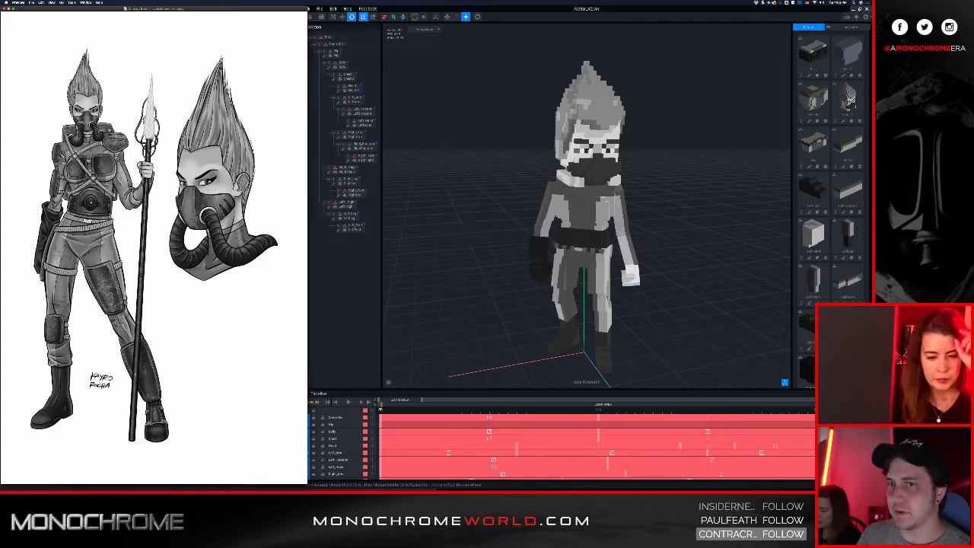
scroll(585, 250, "up", 5)
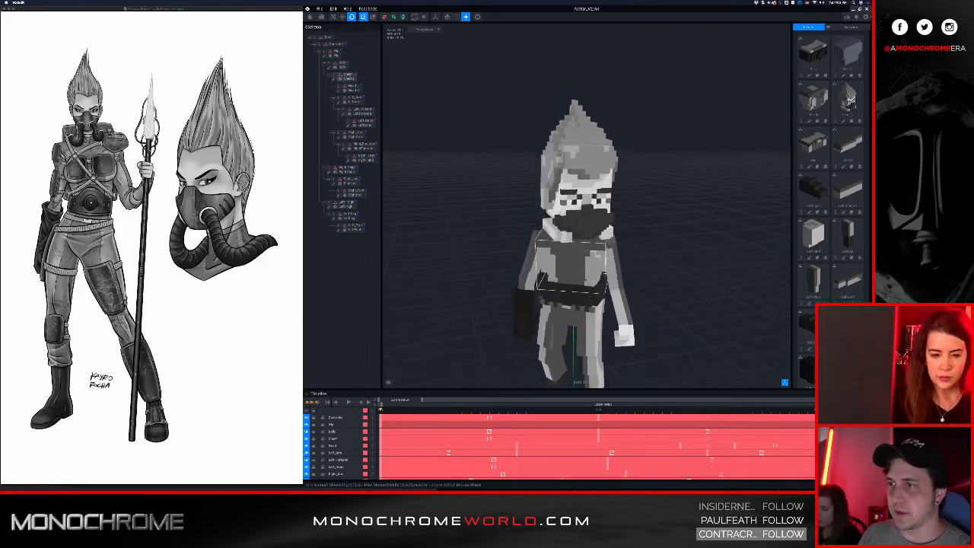
right_click_drag(586, 250, 586, 242)
middle_click_drag(586, 242, 585, 233)
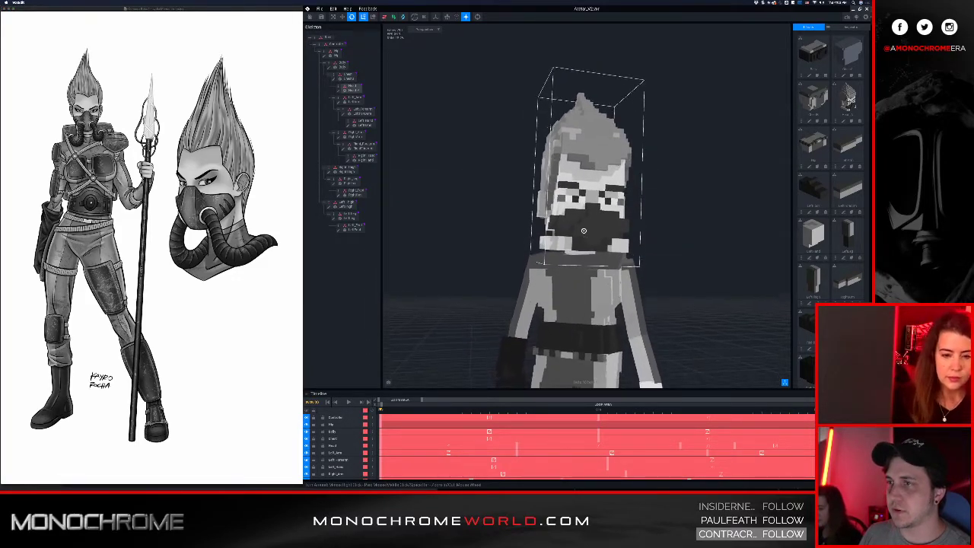
right_click_drag(584, 233, 585, 236)
scroll(586, 237, "up", 2)
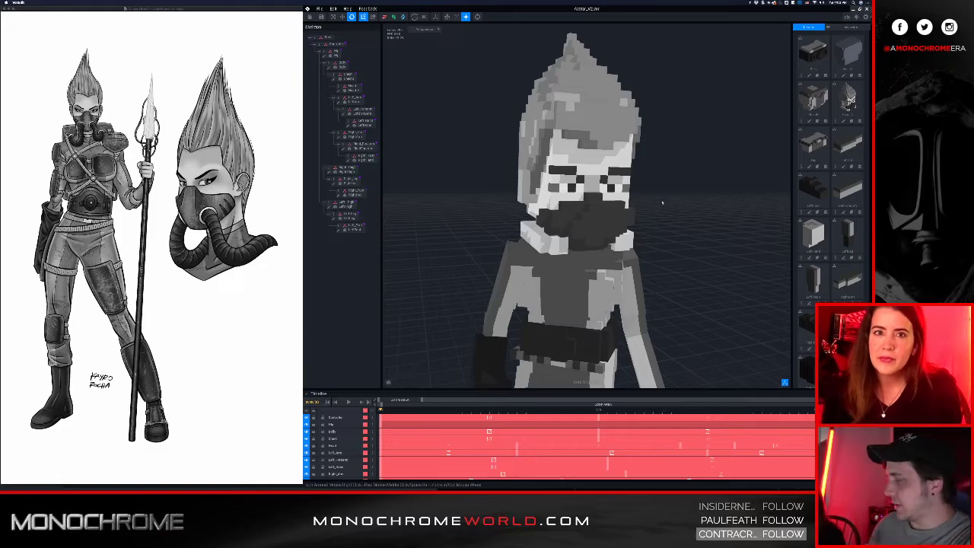
left_click(622, 212)
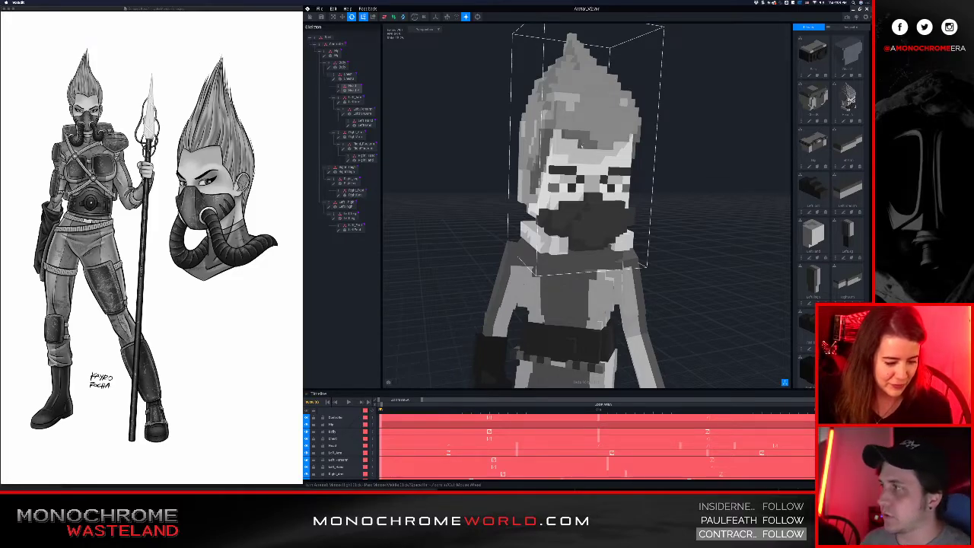
scroll(575, 142, "down", 5)
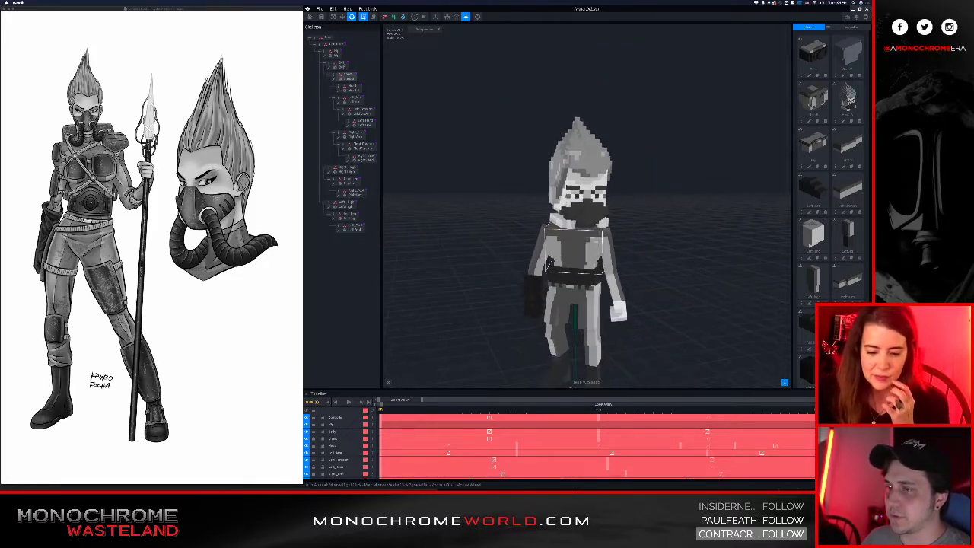
middle_click_drag(582, 300, 576, 252)
scroll(576, 247, "up", 1)
right_click_drag(575, 231, 547, 231)
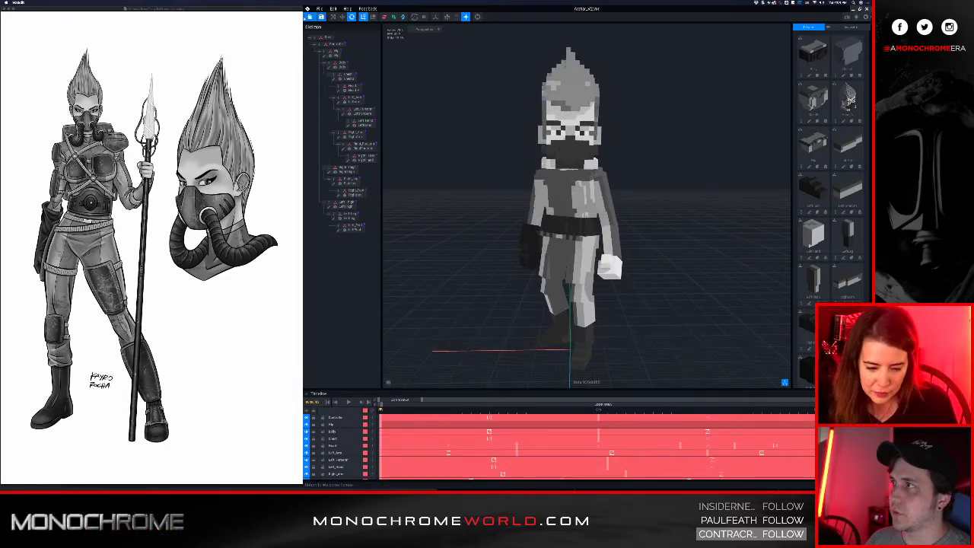
Save the avatar and look through the asset templates on the start page before reopening Avatar_V2
left_click(307, 17)
left_click(534, 145)
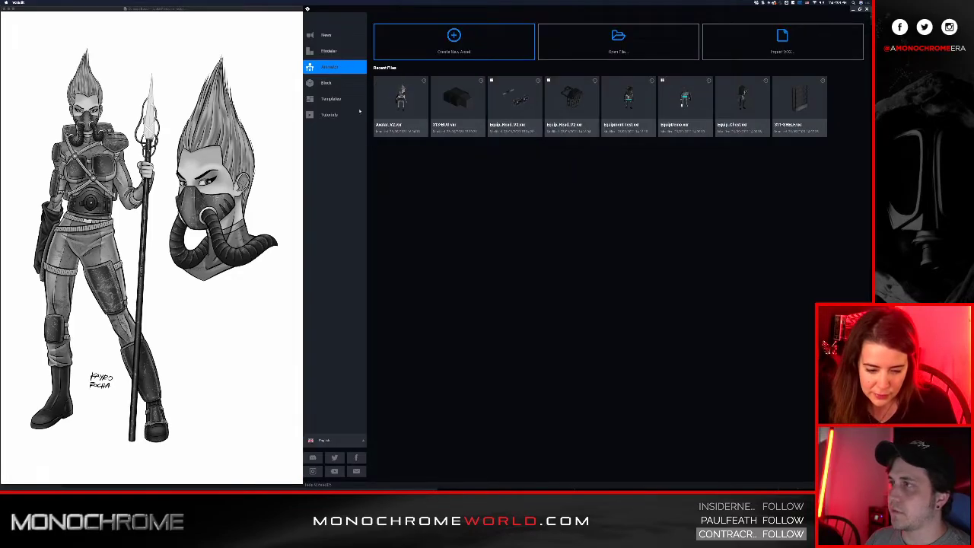
left_click(362, 100)
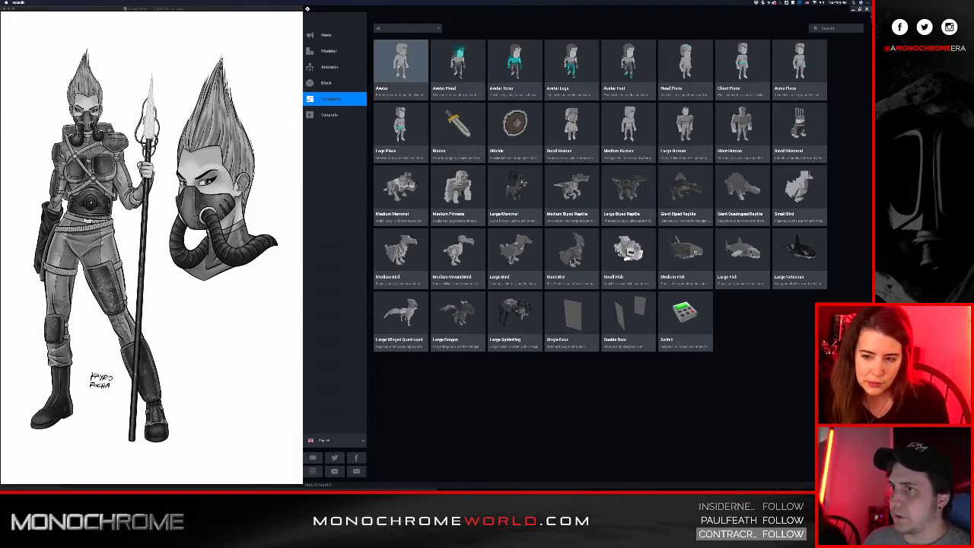
left_click(330, 67)
left_click(398, 92)
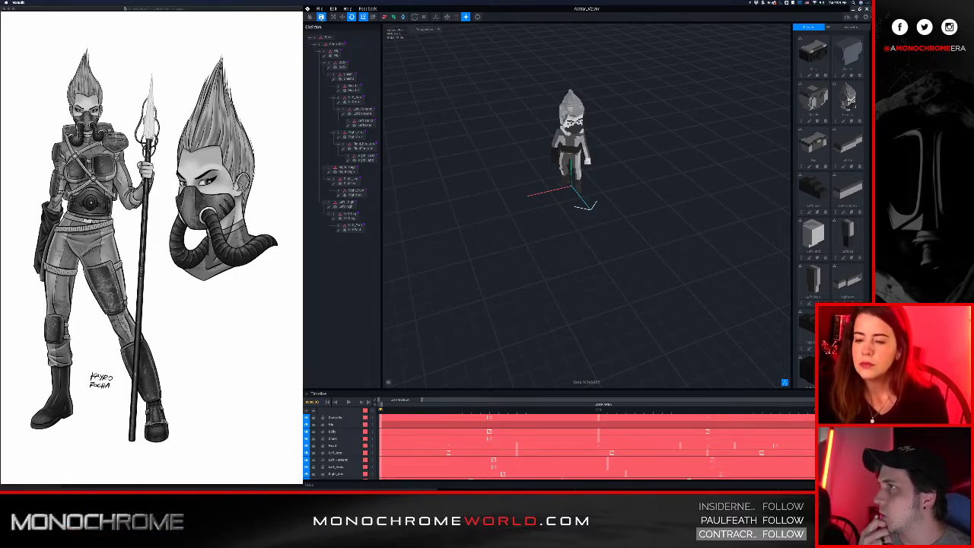
Inspect the reopened avatar's overall proportions and pose at full-body and closer distances
scroll(517, 126, "up", 5)
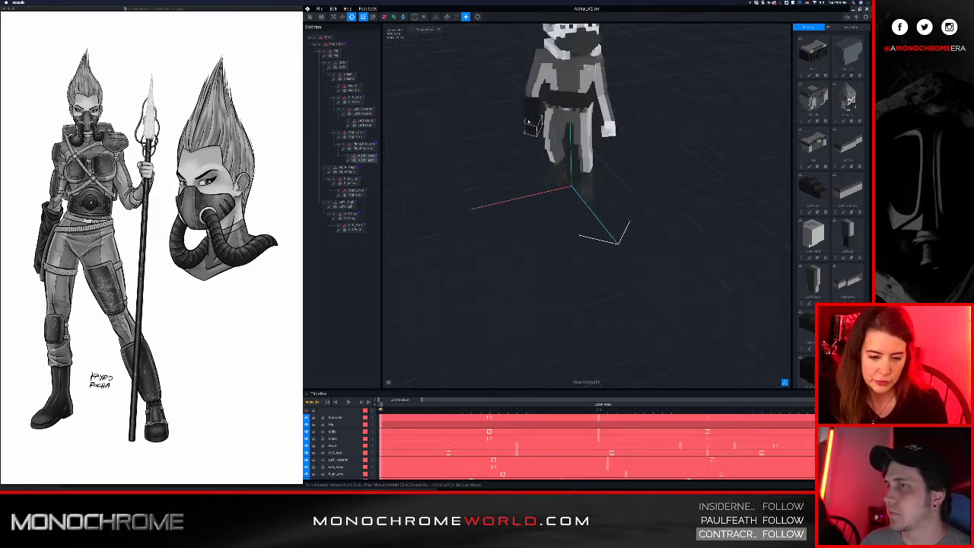
middle_click_drag(518, 126, 528, 158)
right_click_drag(528, 157, 561, 230)
scroll(558, 208, "down", 3)
scroll(561, 230, "up", 2)
middle_click_drag(560, 230, 562, 204)
right_click_drag(562, 204, 563, 216)
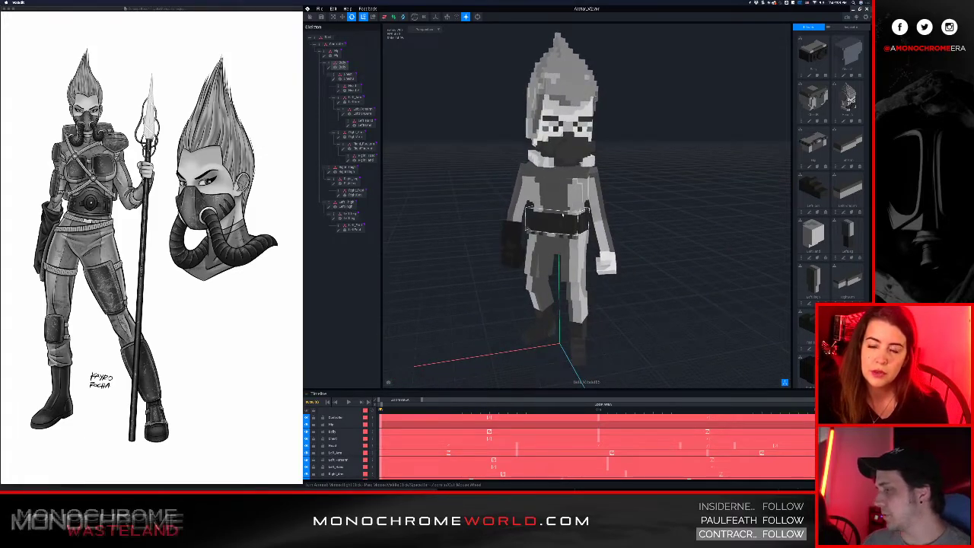
scroll(566, 215, "up", 1)
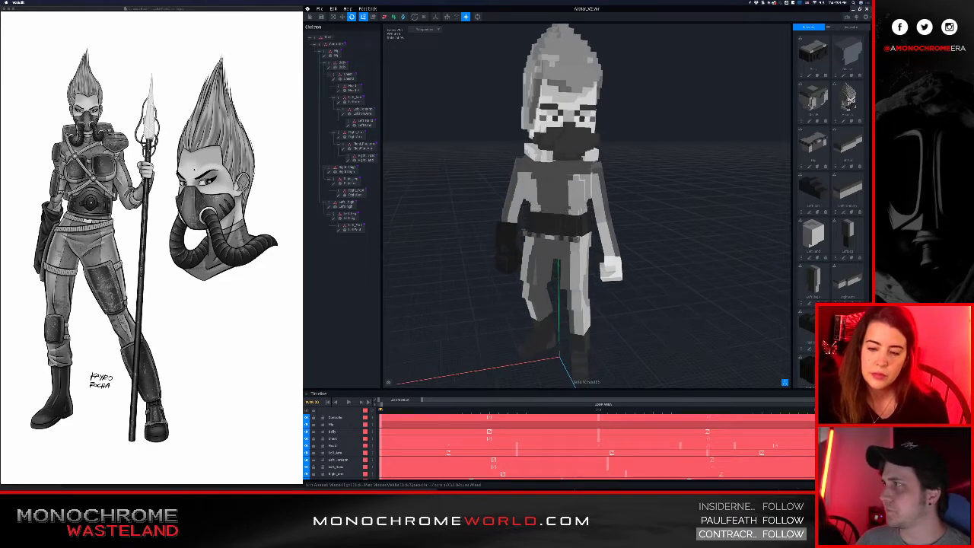
scroll(562, 206, "down", 2)
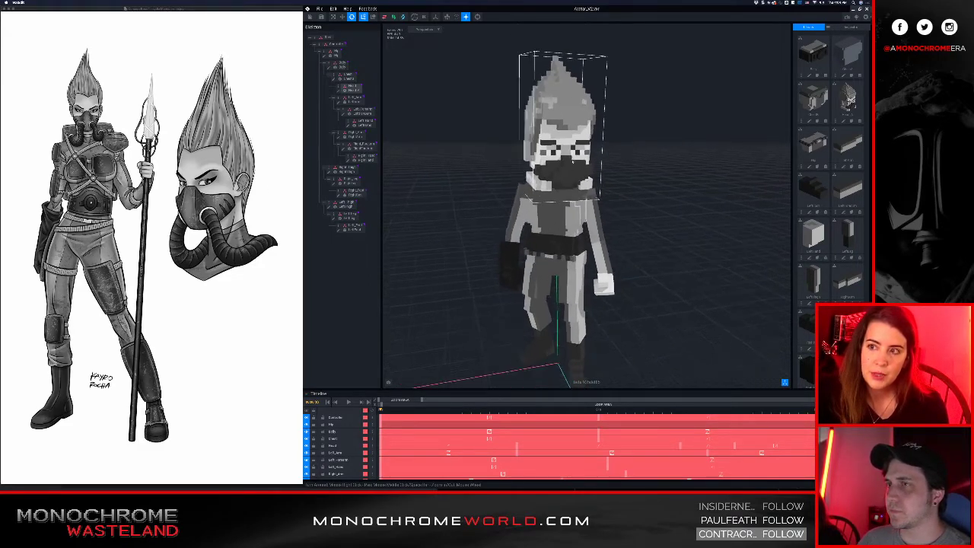
scroll(563, 204, "up", 2)
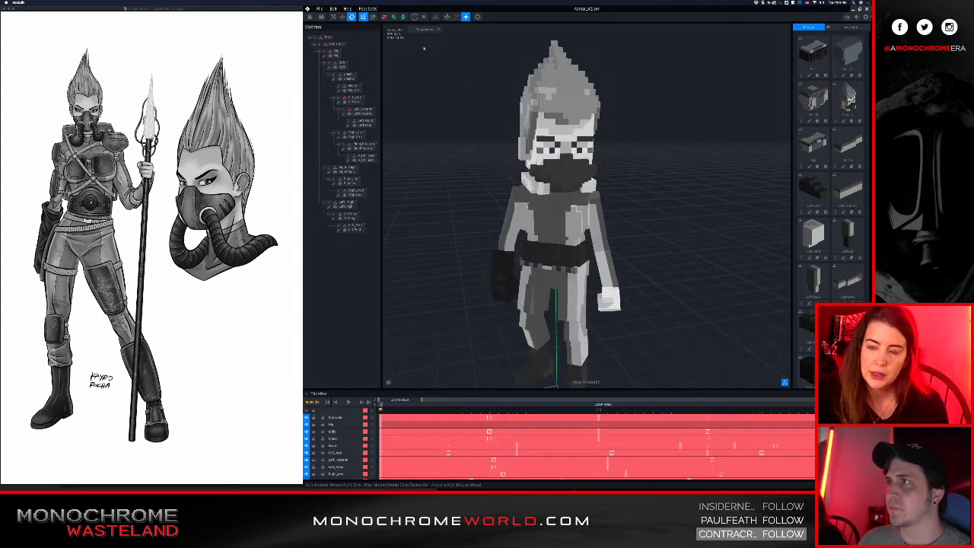
Save the avatar and open the Biped Large Human model with the hammer from the project folders
left_click(310, 17)
left_click(538, 144)
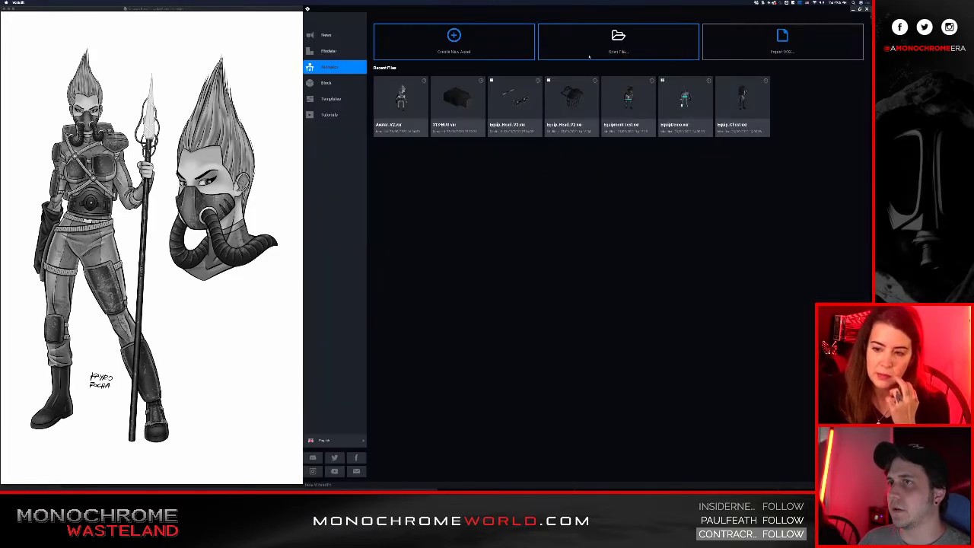
left_click(616, 37)
left_click(497, 259)
left_click(494, 265)
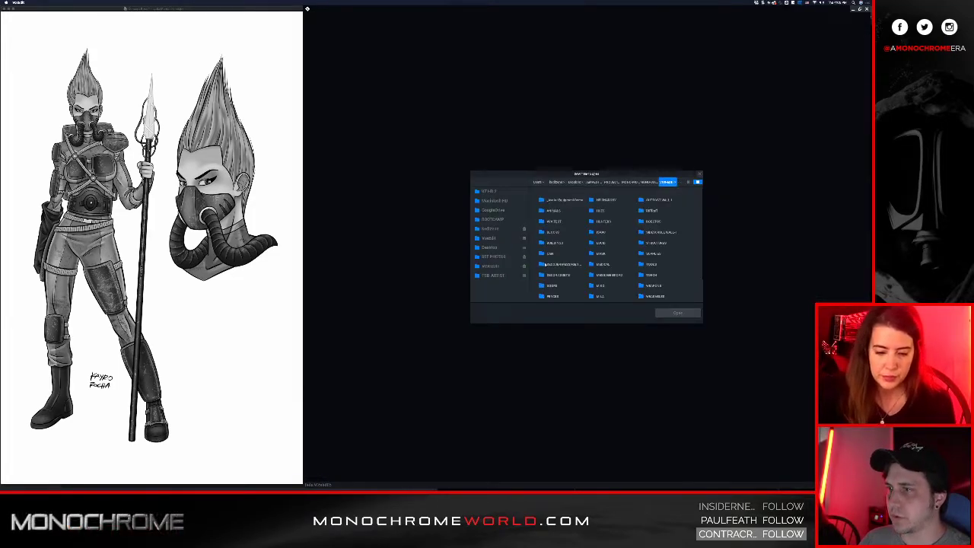
double_click(604, 221)
double_click(569, 209)
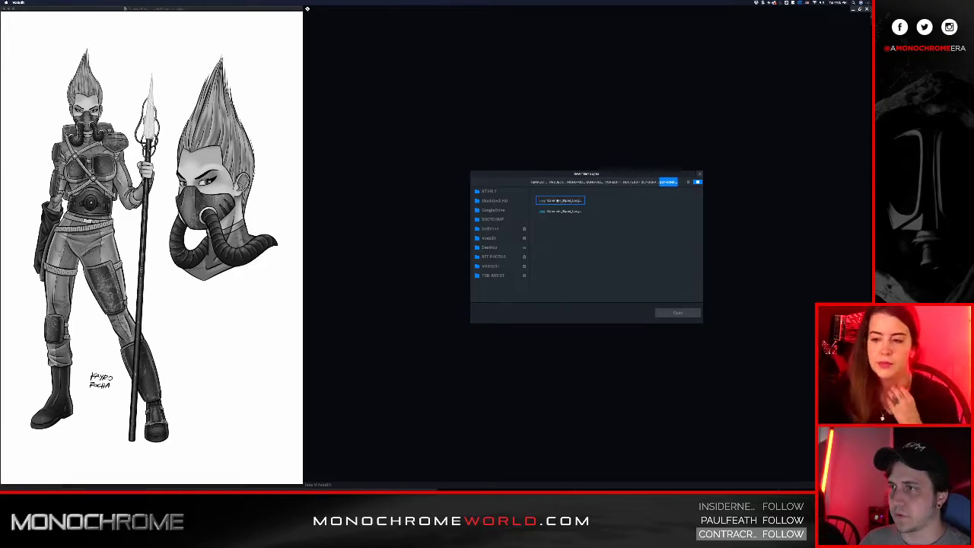
left_click(561, 210)
left_click(660, 313)
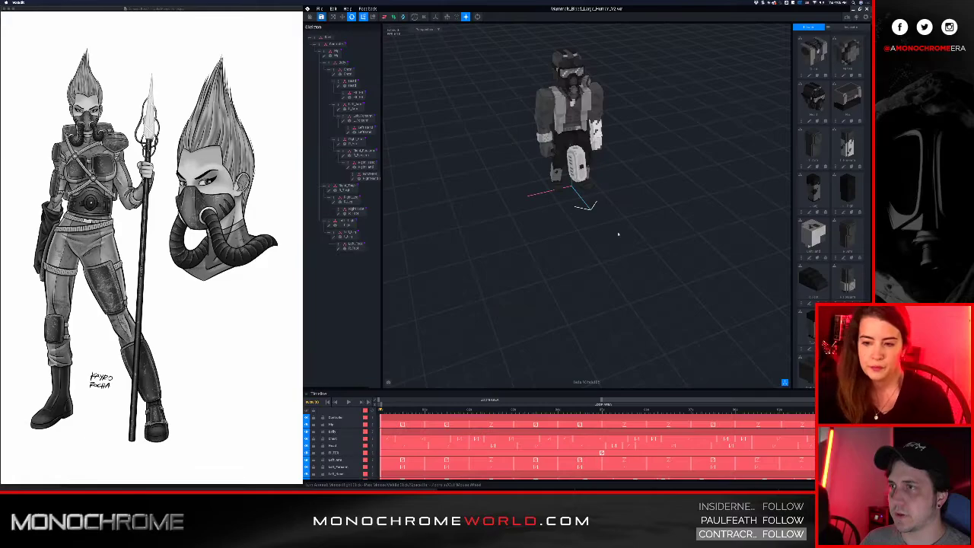
Examine the large human model from the side and front, including how the hammer is held in its hand
mouse_move(570, 235)
right_mouse_down()
mouse_move(572, 213)
mouse_move(587, 227)
mouse_move(571, 227)
mouse_move(584, 225)
mouse_move(578, 217)
mouse_move(577, 241)
mouse_move(568, 233)
right_mouse_up()
scroll(575, 227, "up", 3)
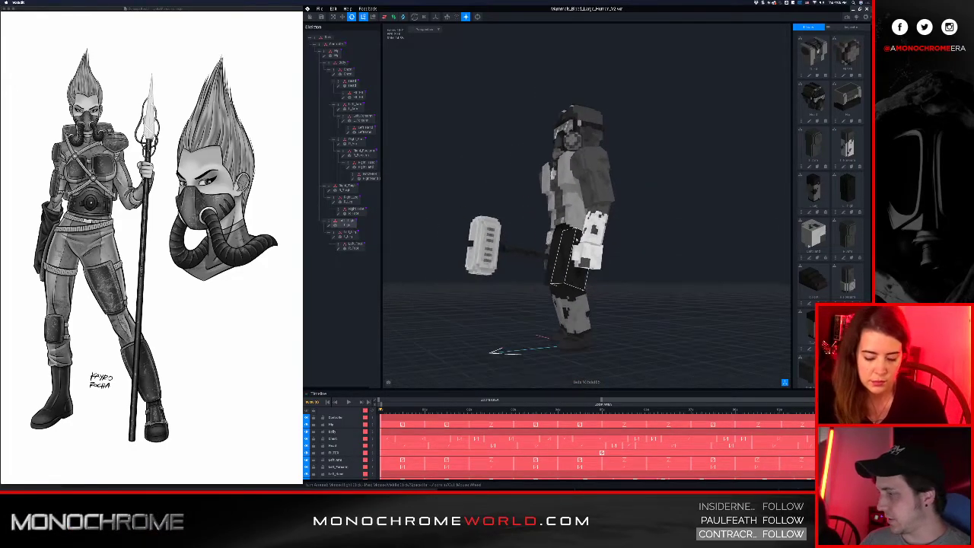
left_click_drag(569, 233, 545, 198)
right_click_drag(546, 198, 568, 238)
right_click_drag(602, 279, 454, 227)
middle_click_drag(601, 284, 572, 291)
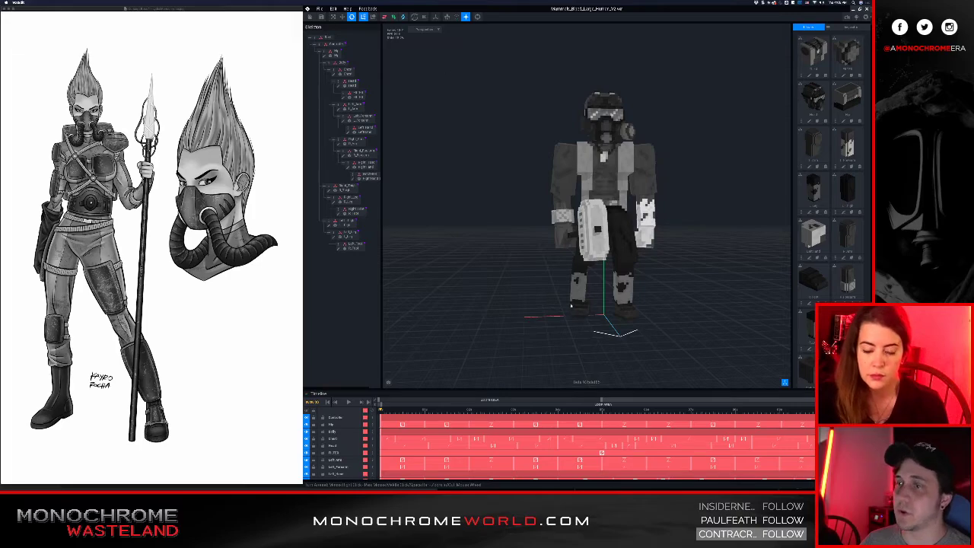
scroll(570, 304, "up", 3)
left_click(507, 197)
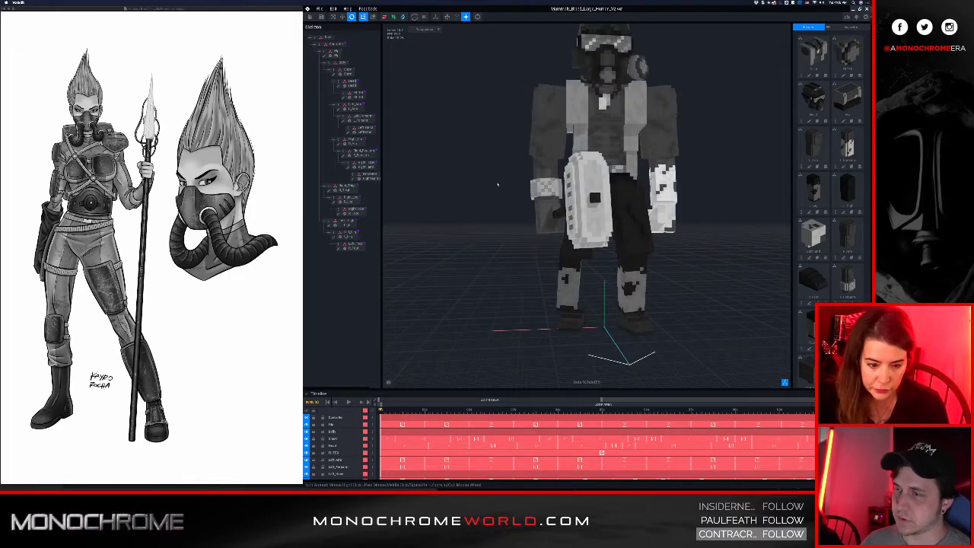
Save the large human model and reopen Avatar_V2 from the recent files
left_click(308, 16)
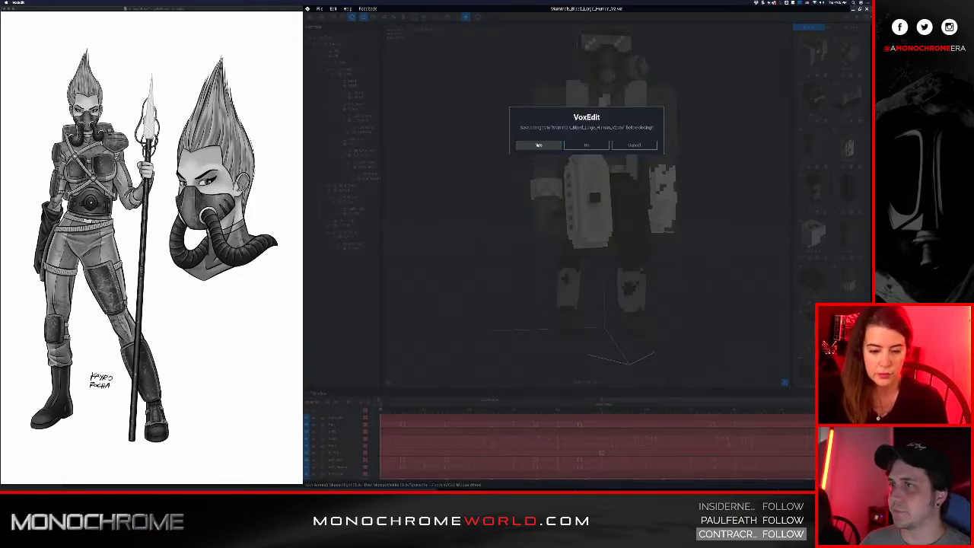
left_click(539, 145)
left_click(457, 102)
Examine the avatar from the side, above and front, checking its head, torso, hands and legs
scroll(585, 197, "up", 2)
middle_click_drag(585, 197, 585, 237)
scroll(610, 275, "up", 5)
right_click_drag(585, 237, 585, 172)
middle_click_drag(585, 172, 580, 161)
right_click_drag(579, 161, 521, 149)
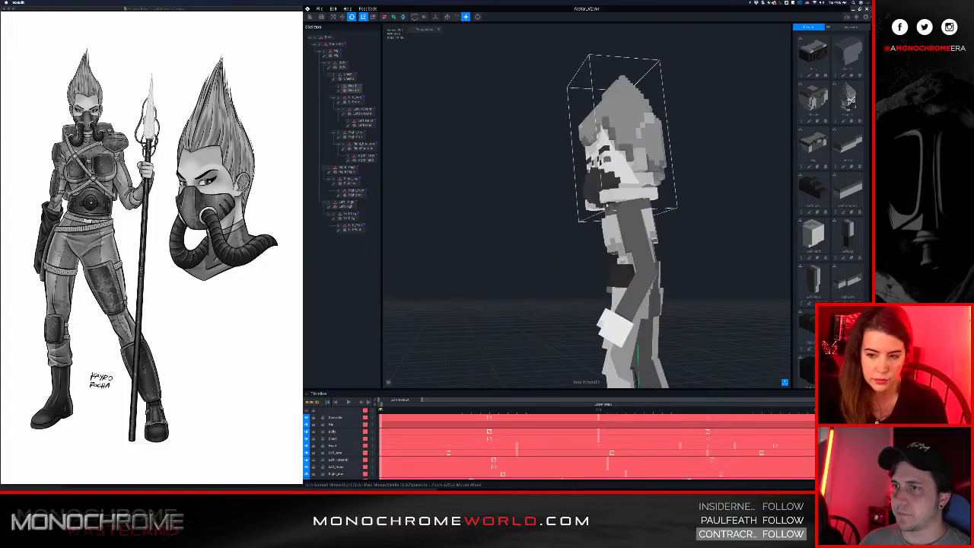
right_click_drag(606, 206, 629, 216)
scroll(629, 216, "up", 1)
middle_click_drag(628, 216, 606, 196)
mouse_move(607, 196)
right_mouse_down()
mouse_move(630, 226)
mouse_move(594, 214)
mouse_move(584, 184)
mouse_move(591, 192)
right_mouse_up()
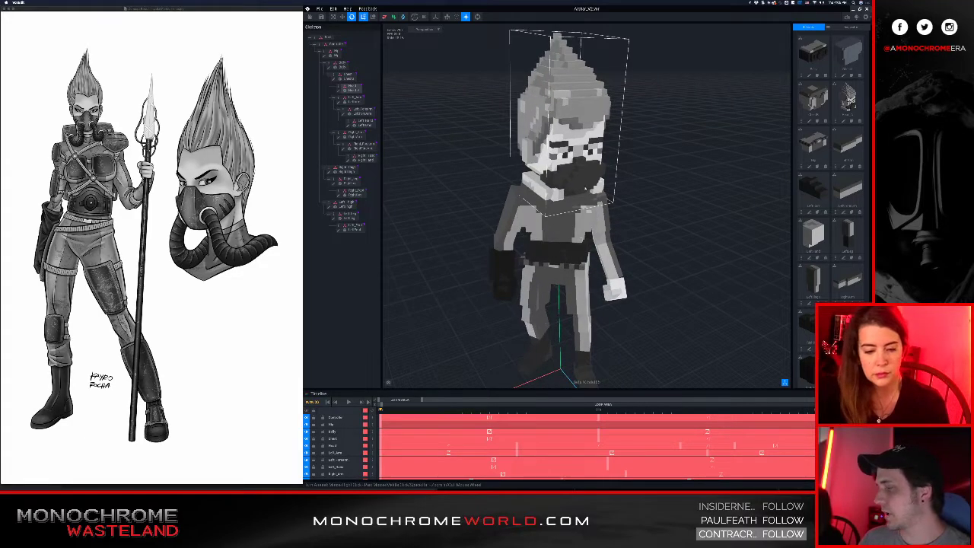
scroll(585, 189, "down", 1)
middle_click_drag(580, 169, 581, 175)
right_click_drag(581, 175, 586, 215)
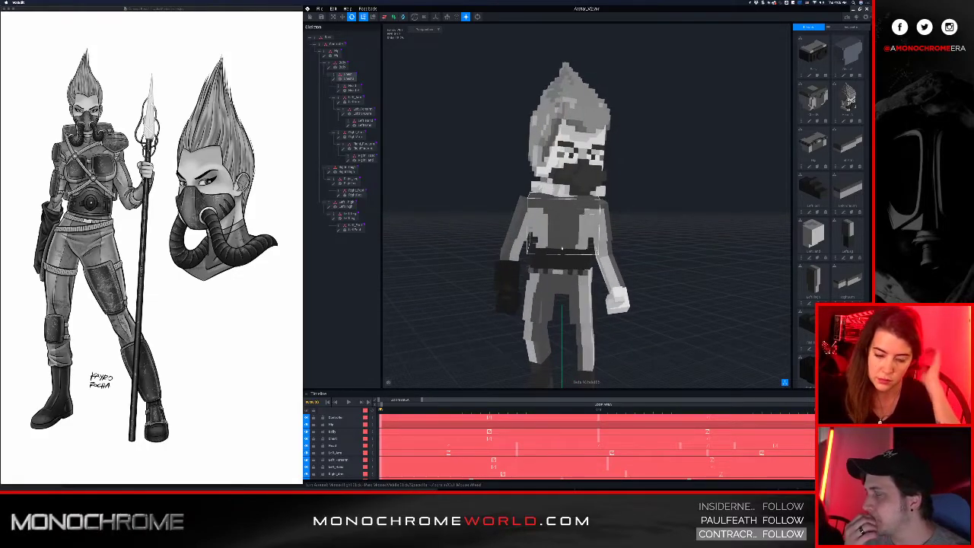
middle_click_drag(584, 273, 578, 217)
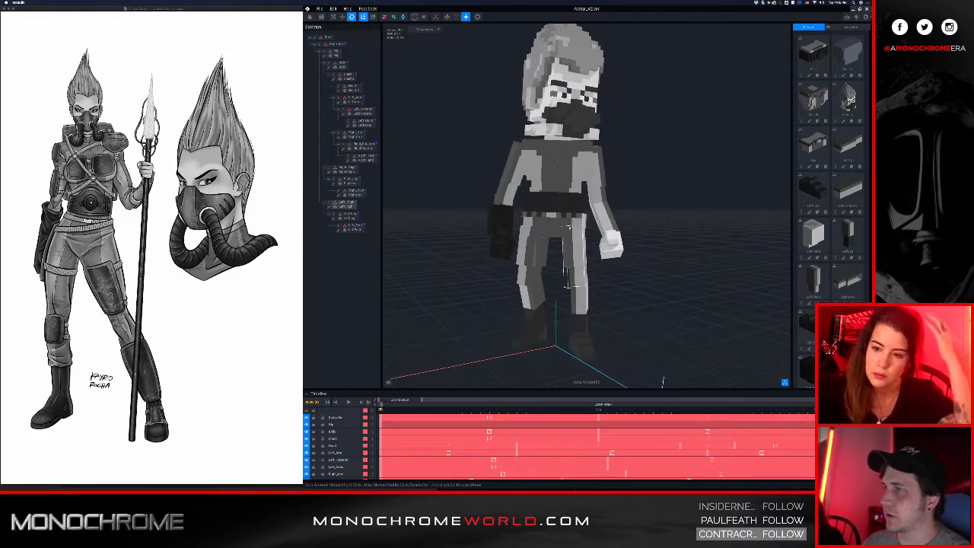
right_click_drag(530, 248, 603, 223)
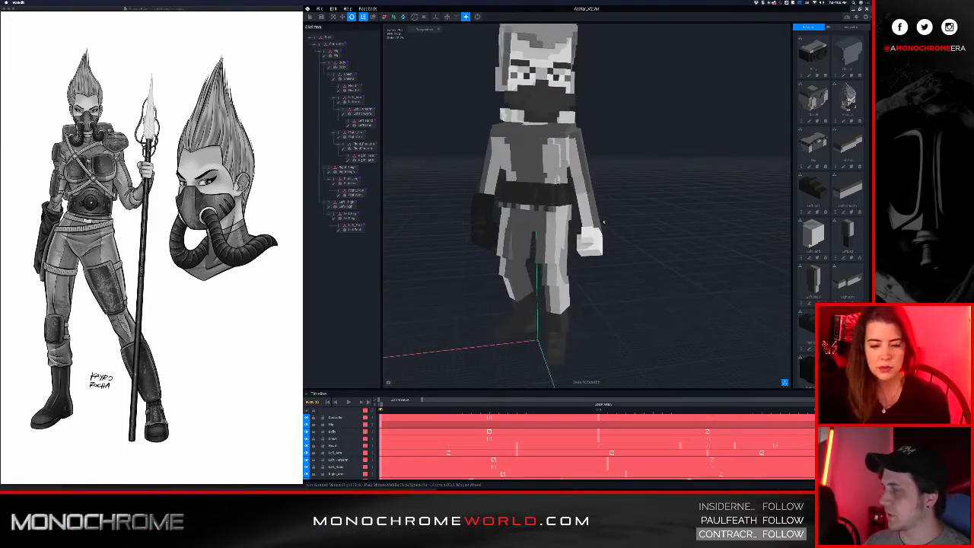
scroll(557, 193, "down", 2)
scroll(558, 190, "down", 3)
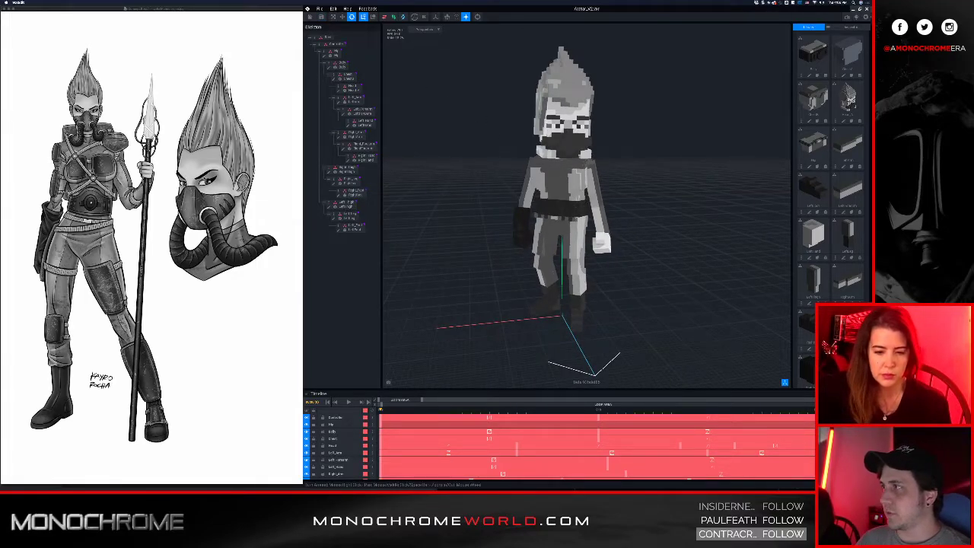
Add a child node for the weapon under the avatar's right hand node
scroll(837, 228, "down", 2)
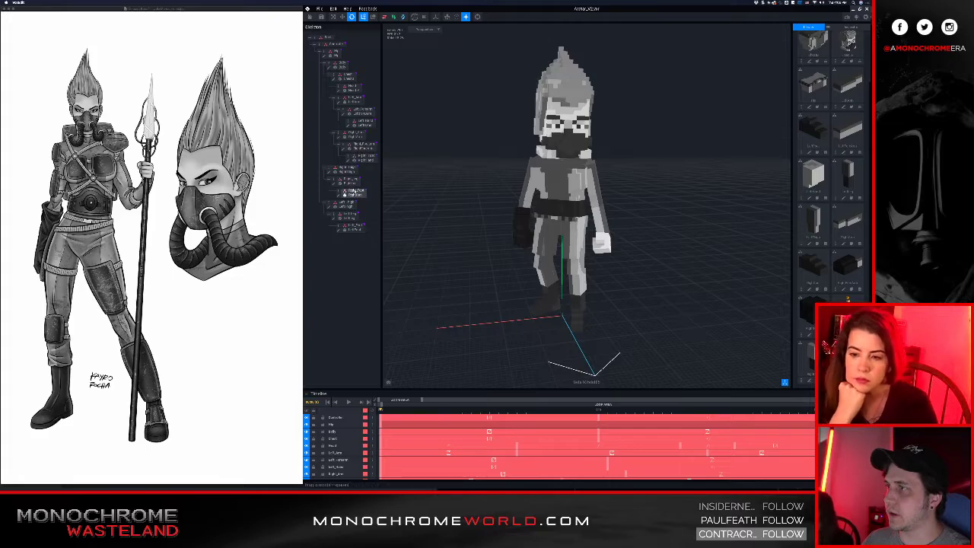
left_click(364, 158)
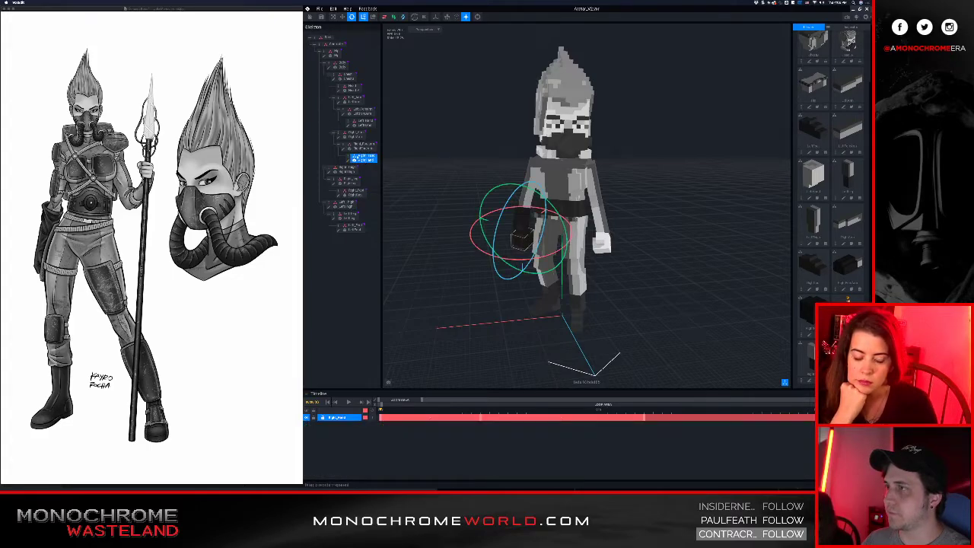
right_click(351, 157)
left_click(361, 168)
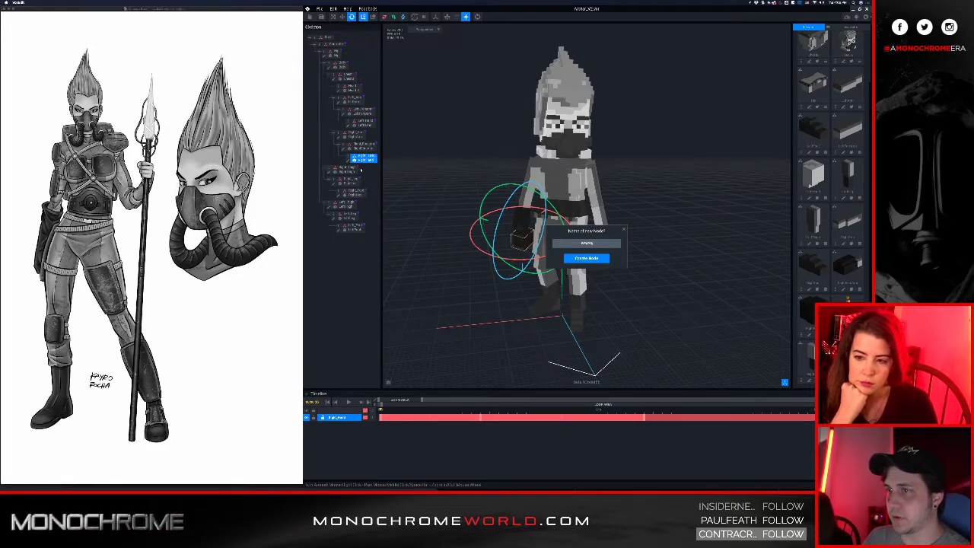
key("Return")
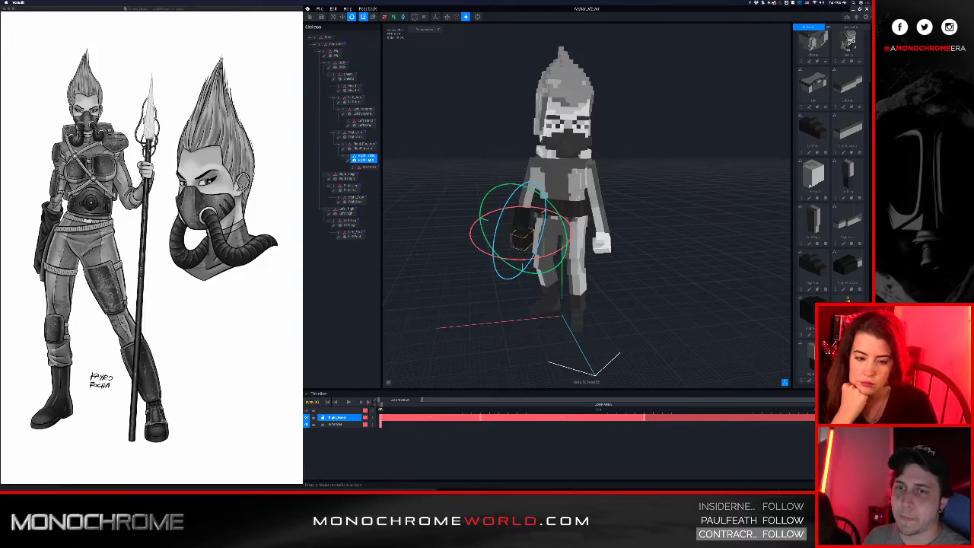
Attach the sword model to the new node under the right hand and check its placement from the side
left_click_drag(387, 175, 369, 166)
right_click_drag(522, 235, 646, 293)
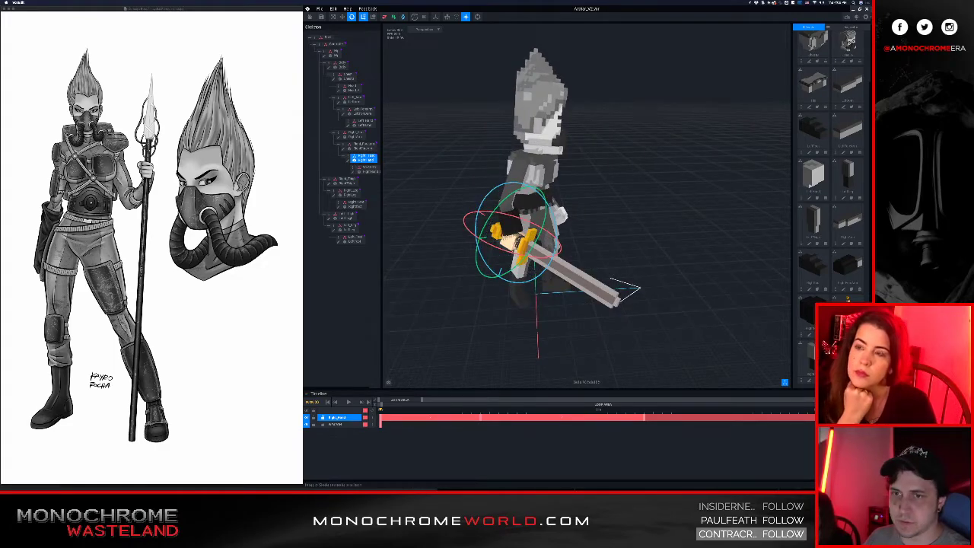
scroll(843, 282, "up", 2)
scroll(591, 251, "up", 2)
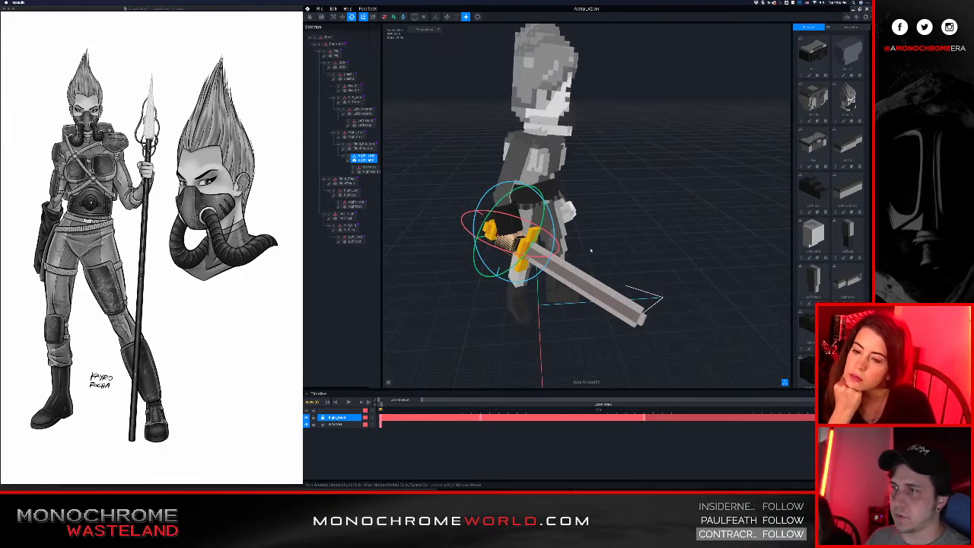
Open the sword model held in the avatar's right hand for voxel editing and inspect it from several sides
scroll(591, 250, "up", 5)
right_click_drag(524, 247, 608, 254)
scroll(608, 254, "down", 4)
middle_click_drag(609, 254, 574, 219)
scroll(574, 219, "down", 2)
scroll(563, 213, "up", 4)
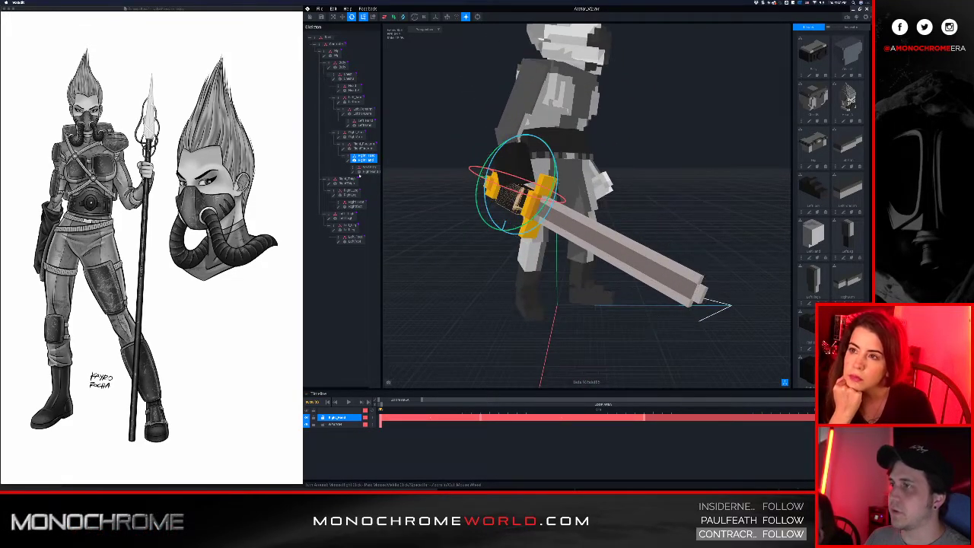
double_click(352, 171)
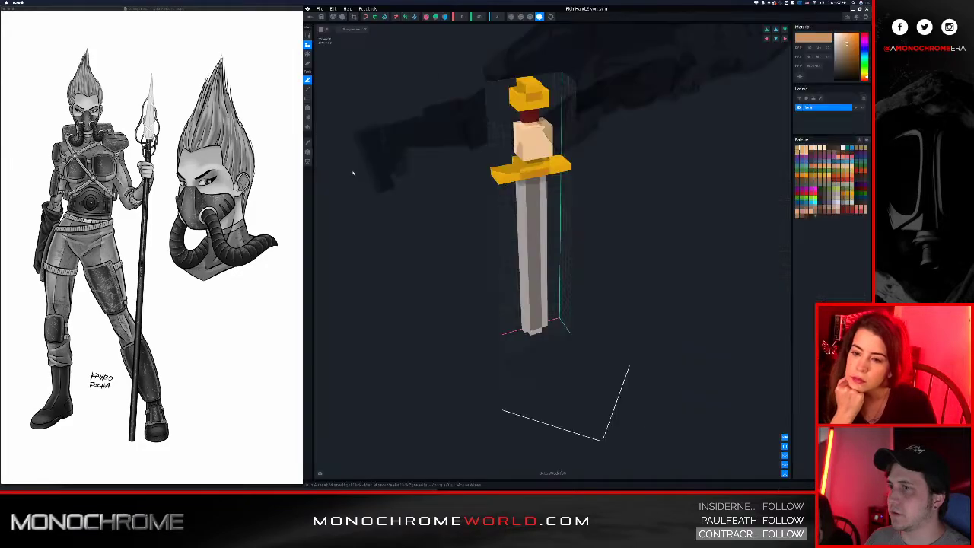
right_click_drag(513, 162, 512, 121)
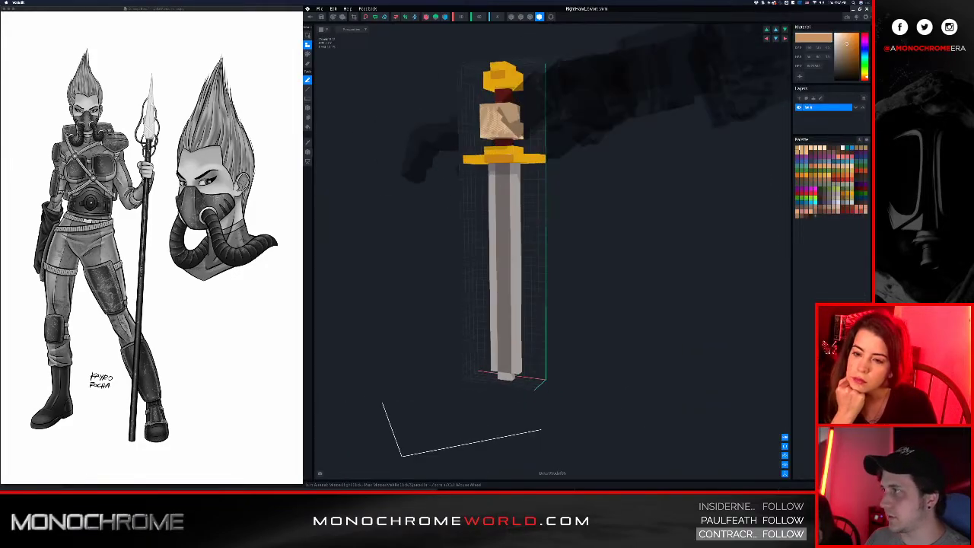
middle_click_drag(511, 122, 543, 151)
right_click_drag(541, 151, 561, 139)
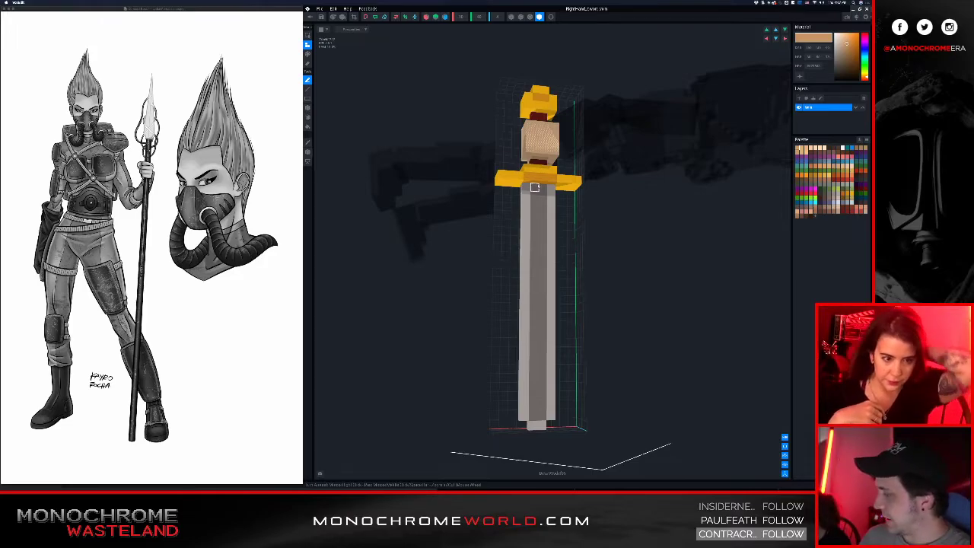
right_click_drag(563, 226, 500, 147)
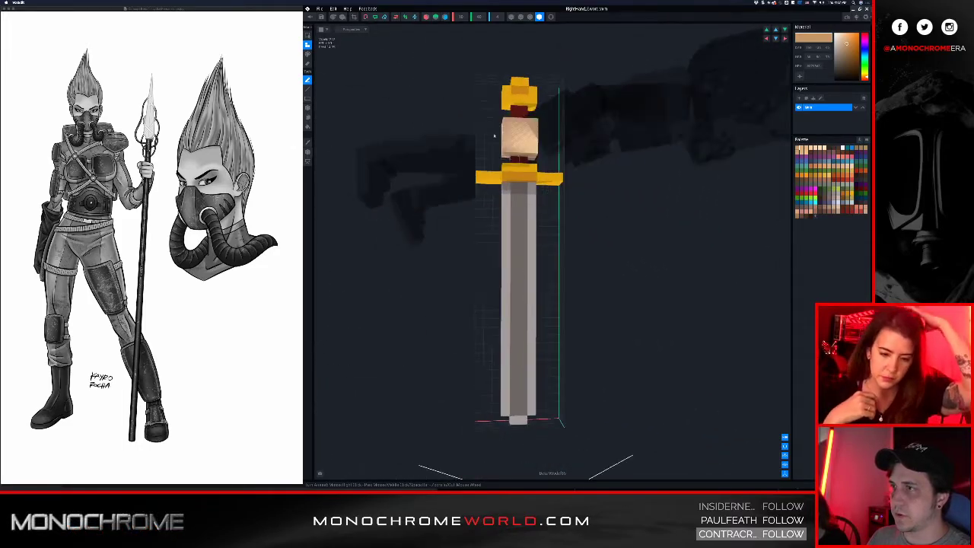
Show the voxel edges and box-erase the outer voxels of the sword's pommel
left_click(308, 107)
right_click_drag(461, 121, 479, 129)
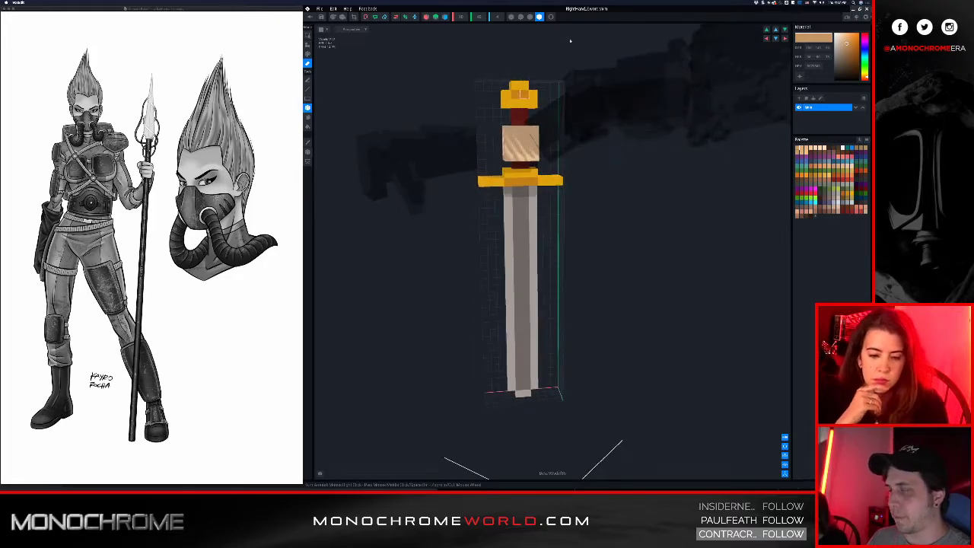
left_click(529, 16)
right_click_drag(531, 90, 553, 113)
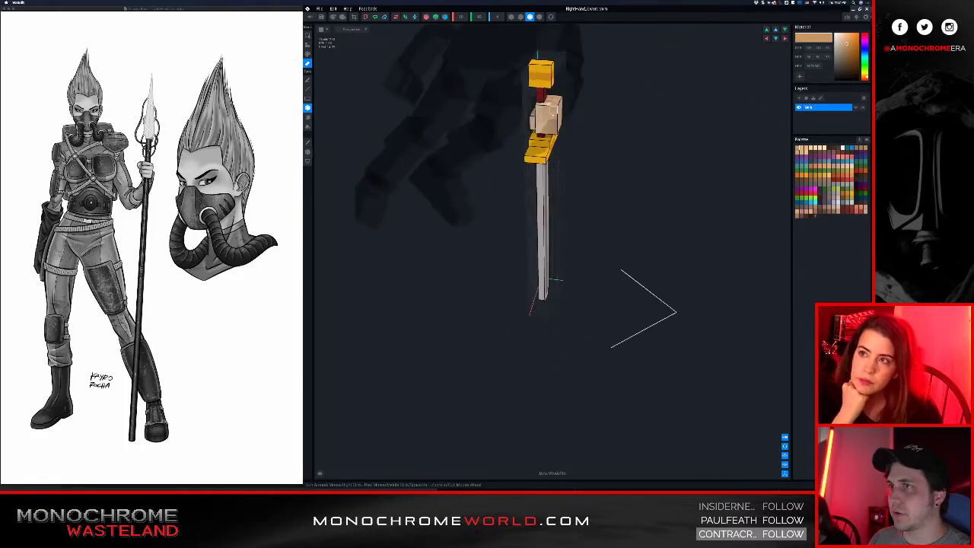
mouse_move(550, 86)
left_mouse_down()
mouse_move(545, 53)
mouse_move(538, 61)
left_mouse_up()
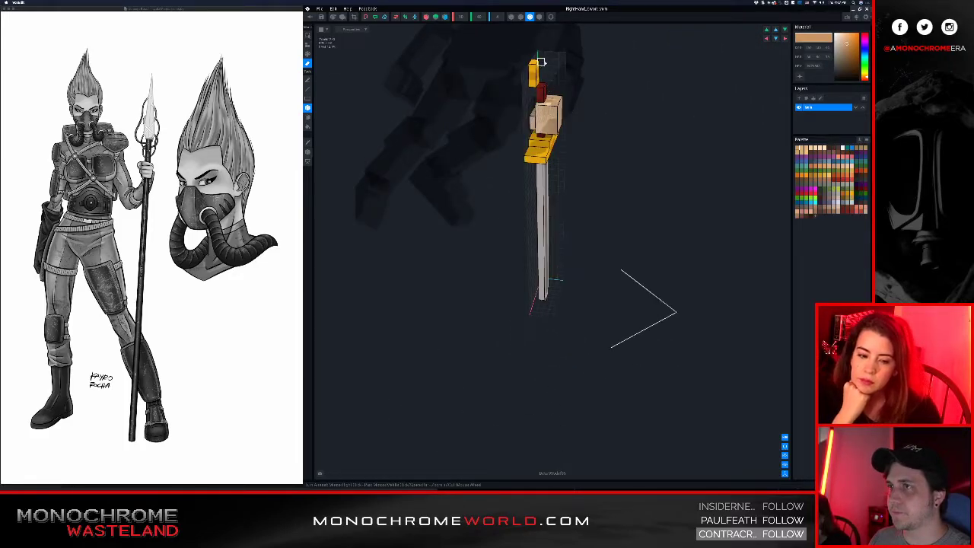
Erase the skin-coloured hand block around the grip, keeping only a thin core between pommel and crossguard
scroll(540, 62, "up", 4)
left_click_drag(538, 187, 540, 232)
mouse_move(540, 233)
right_mouse_down()
mouse_move(557, 232)
mouse_move(518, 276)
mouse_move(537, 285)
right_mouse_up()
left_click_drag(531, 232, 537, 291)
left_click_drag(521, 237, 500, 300)
mouse_move(493, 245)
left_mouse_down()
mouse_move(490, 298)
mouse_move(511, 298)
left_mouse_up()
mouse_move(578, 283)
right_mouse_down()
mouse_move(530, 274)
mouse_move(517, 256)
mouse_move(555, 266)
right_mouse_up()
left_click_drag(564, 236, 529, 269)
mouse_move(530, 269)
right_mouse_down()
mouse_move(567, 274)
mouse_move(563, 264)
mouse_move(546, 296)
mouse_move(544, 266)
right_mouse_up()
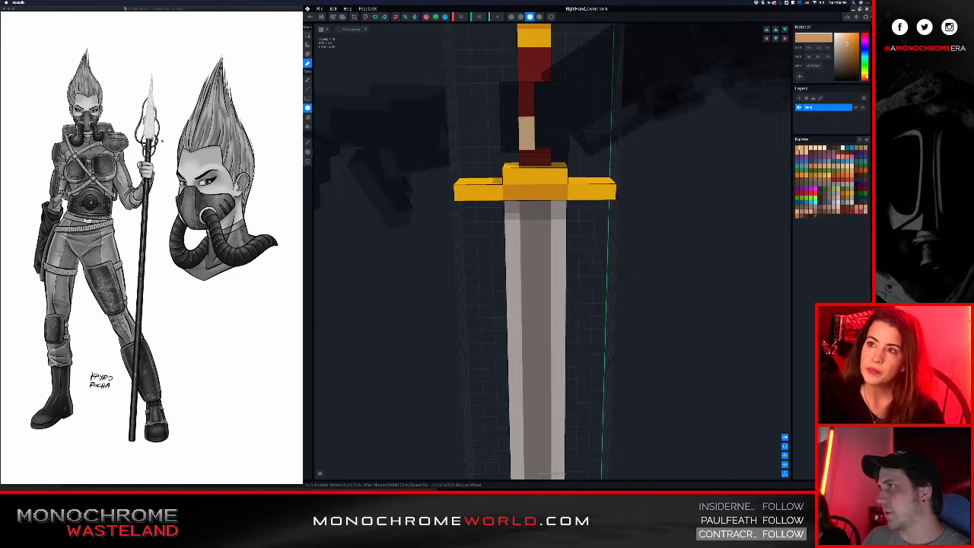
Erase the protruding arms on both sides of the sword's crossguard
scroll(346, 194, "up", 2)
scroll(372, 210, "down", 2)
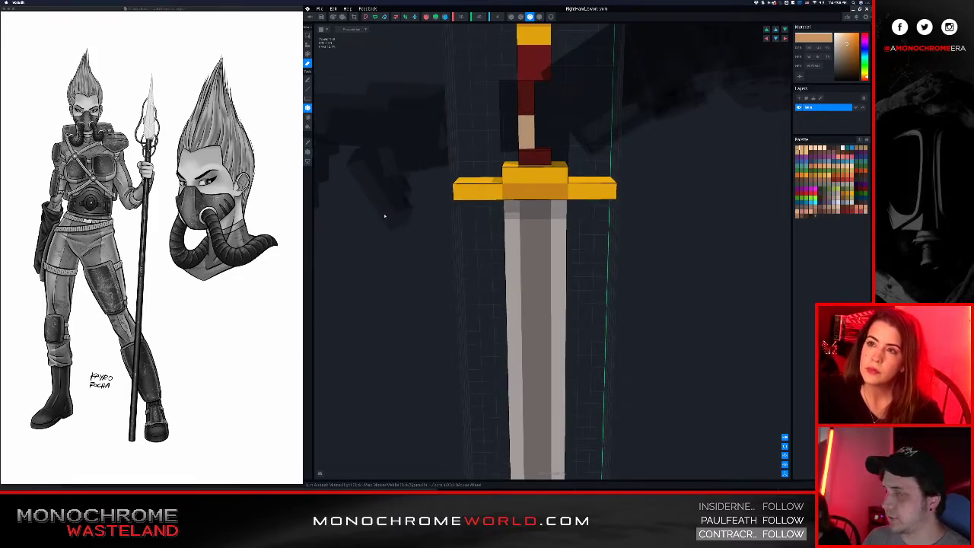
scroll(487, 230, "down", 1)
middle_click_drag(502, 232, 522, 193)
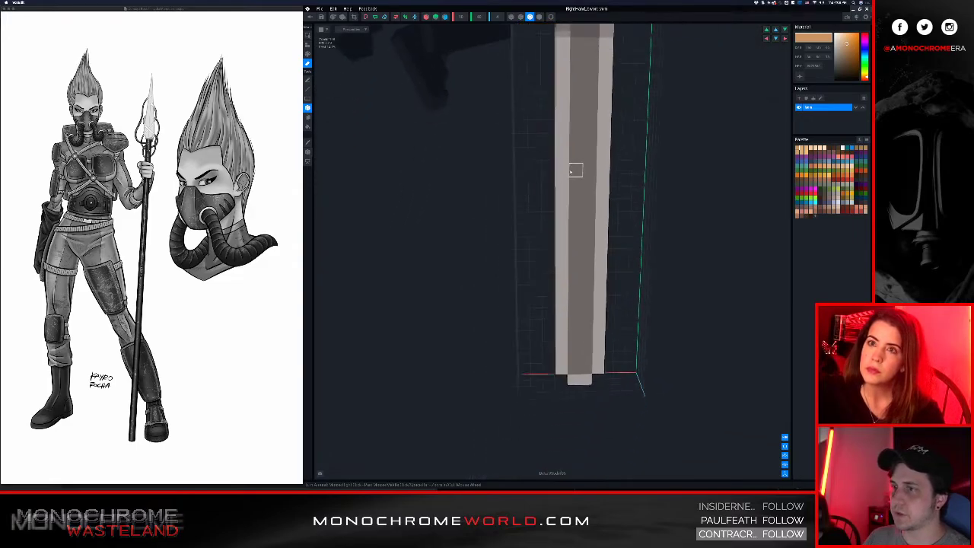
middle_click_drag(574, 169, 556, 202)
scroll(532, 210, "down", 1)
right_click_drag(532, 210, 536, 213)
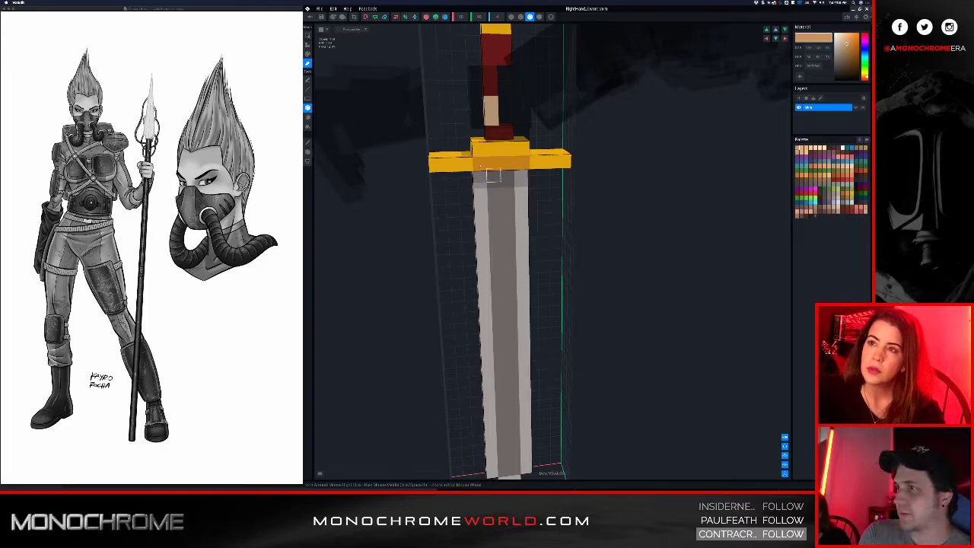
left_click_drag(442, 151, 434, 144)
left_click_drag(535, 152, 572, 164)
Erase the remaining side voxels of the hilt and blade, leaving one straight thin shaft
right_click_drag(508, 215, 502, 172)
left_click_drag(471, 146, 486, 157)
right_click_drag(486, 172, 460, 161)
left_click_drag(451, 148, 416, 164)
right_click_drag(407, 167, 436, 112)
scroll(454, 170, "down", 3)
scroll(456, 168, "down", 2)
mouse_move(437, 96)
left_mouse_down()
mouse_move(428, 312)
mouse_move(442, 386)
mouse_move(468, 281)
mouse_move(456, 126)
left_mouse_up()
right_click_drag(456, 126, 457, 153)
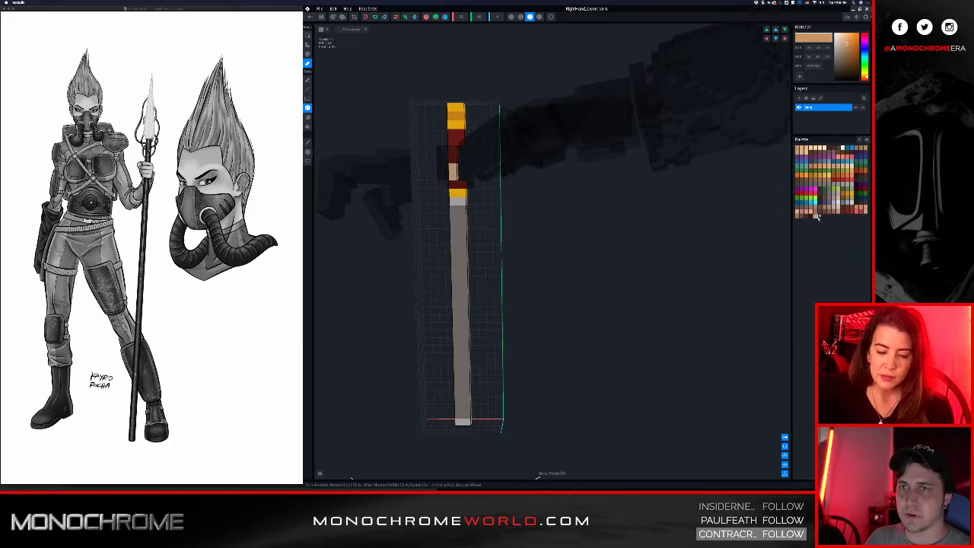
Paint the whole shaft dark grey from end to end
left_click_drag(833, 68, 834, 72)
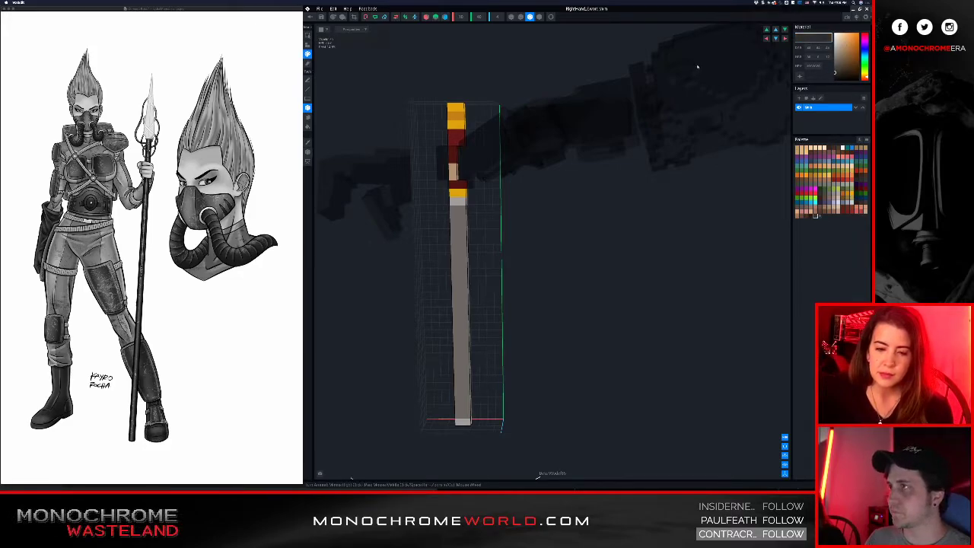
left_click_drag(456, 109, 462, 422)
scroll(464, 306, "up", 5)
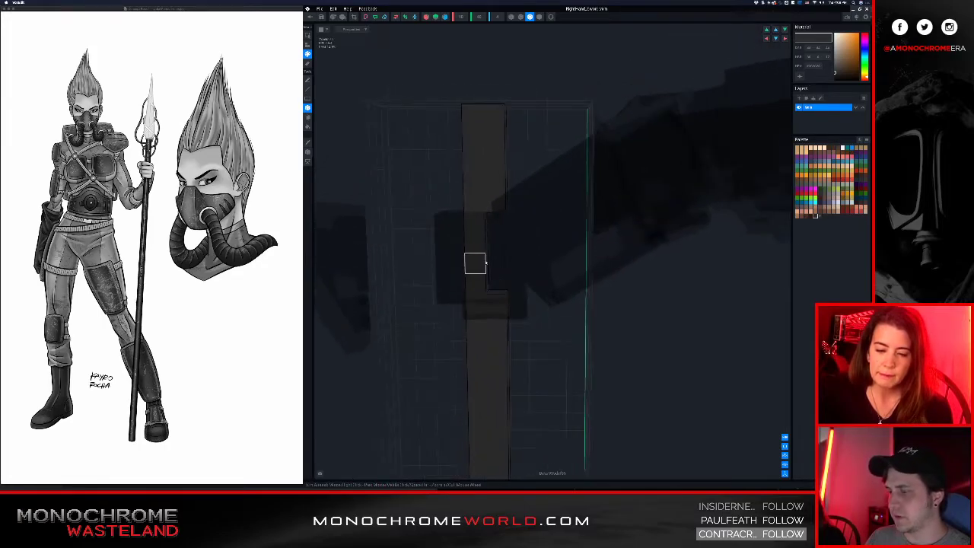
Fill the gap in the grip area and trim the shaft to one voxel wide along its length
left_click(493, 235)
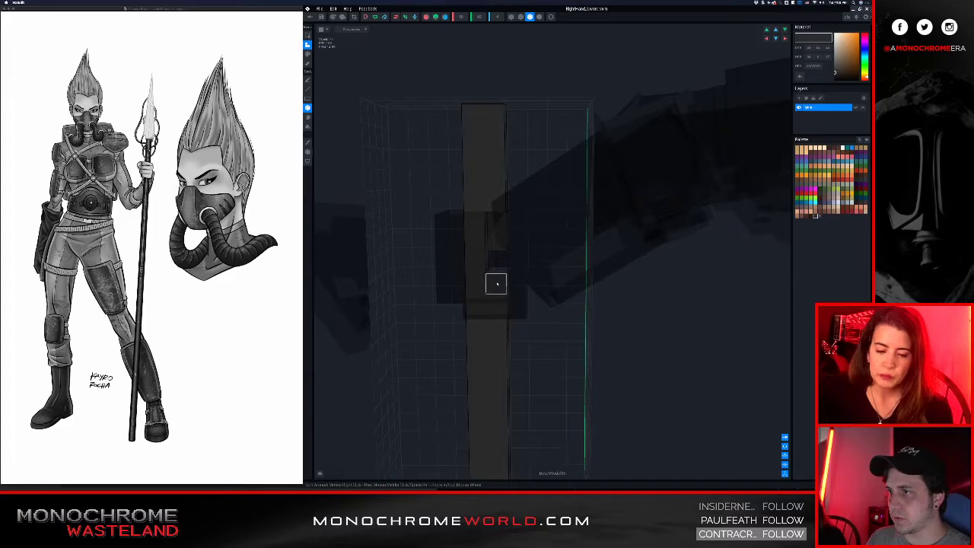
right_click_drag(496, 279, 513, 228)
right_click_drag(513, 226, 489, 200)
left_click_drag(506, 50, 472, 233)
left_click_drag(476, 350, 476, 350)
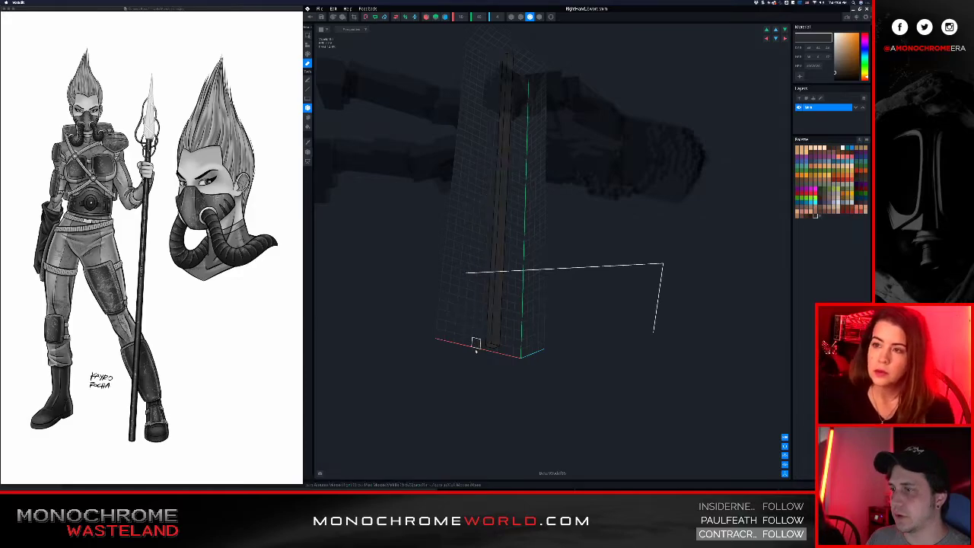
Set the height of the model's volume to 50 voxels
mouse_move(493, 215)
right_mouse_down()
mouse_move(502, 194)
mouse_move(504, 208)
mouse_move(469, 213)
mouse_move(510, 221)
mouse_move(495, 226)
right_mouse_up()
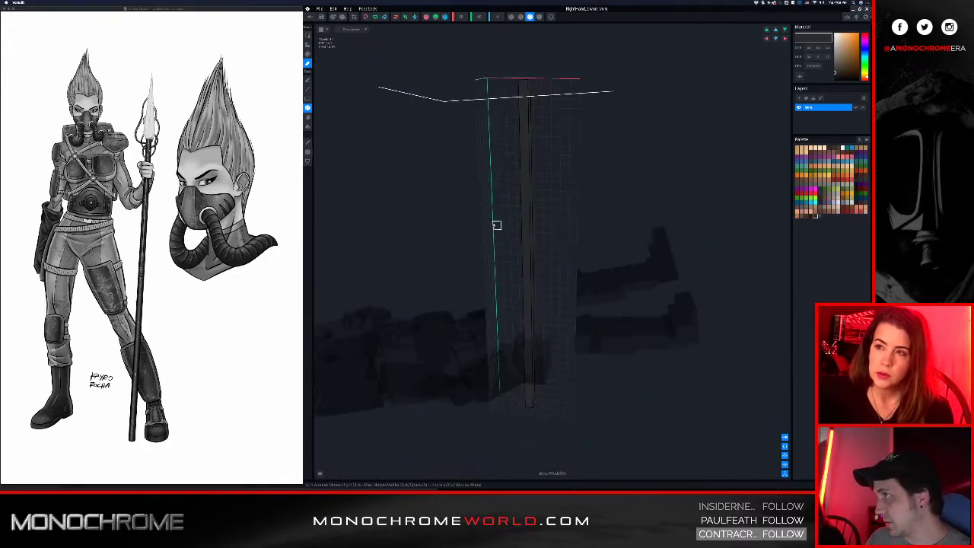
scroll(513, 234, "down", 5)
mouse_move(521, 258)
right_mouse_down()
mouse_move(513, 256)
mouse_move(521, 257)
right_mouse_up()
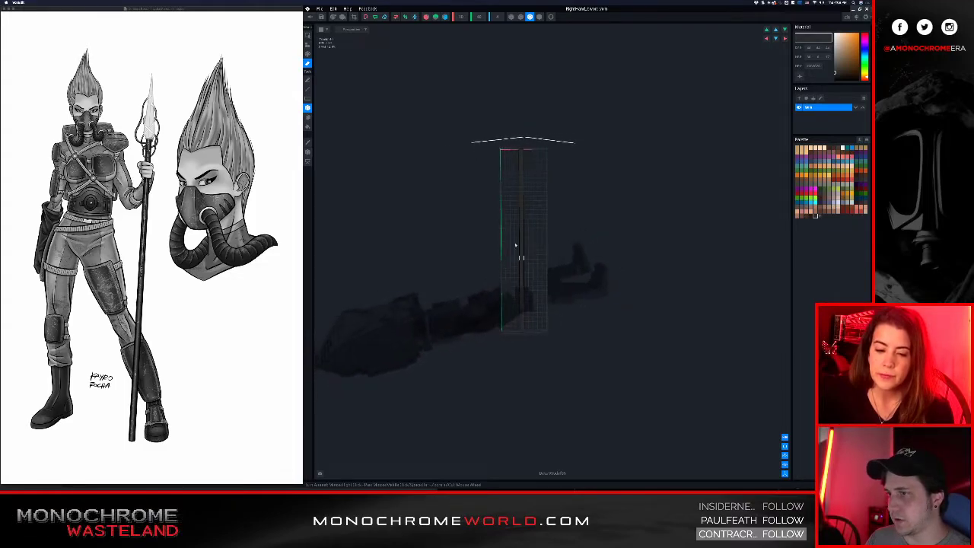
left_click(478, 17)
type("50")
key("Return")
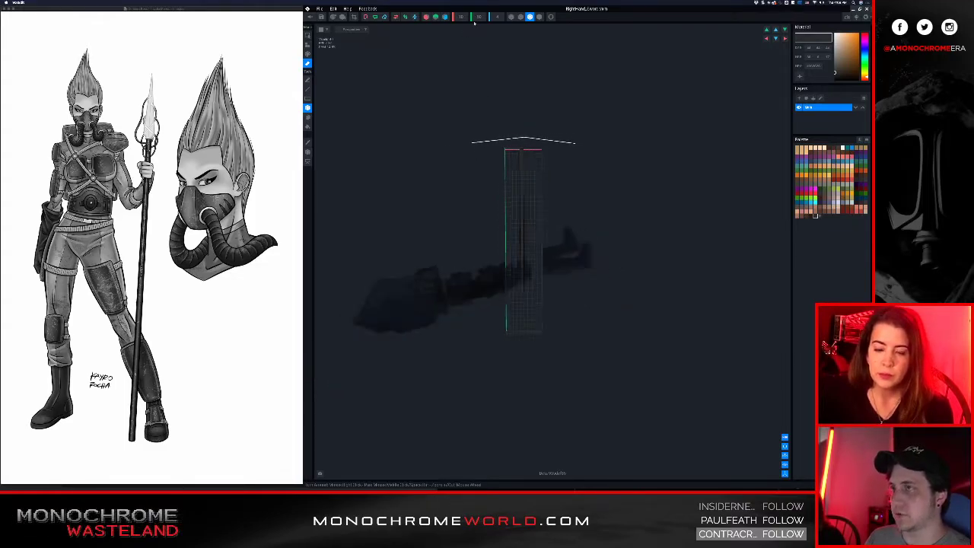
Extend the dark shaft through the added space to the end of the enlarged volume
right_click_drag(522, 251, 519, 260)
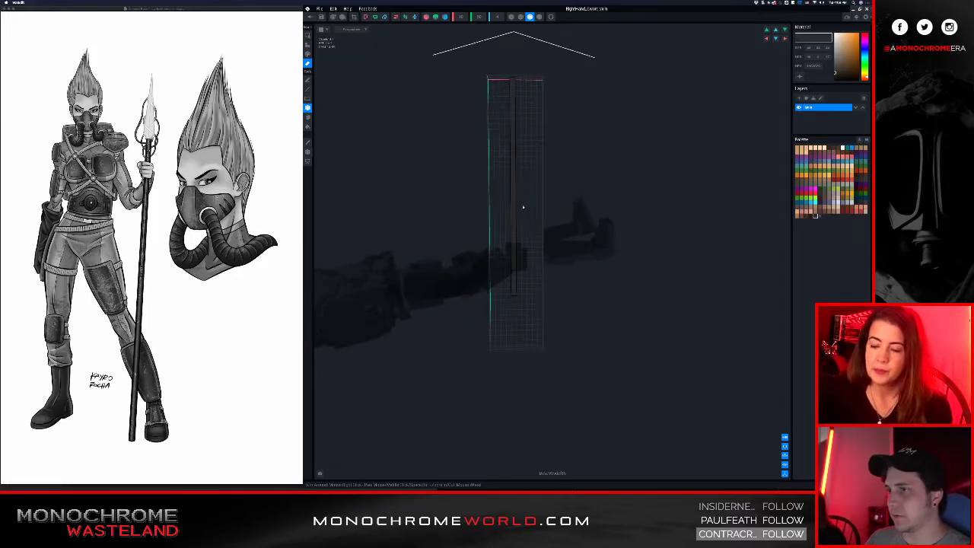
right_click_drag(506, 278, 526, 292)
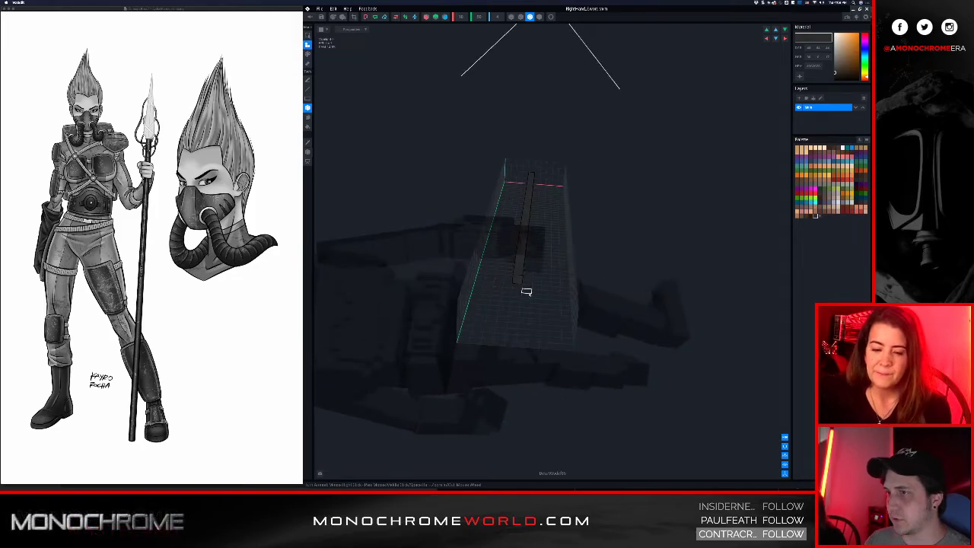
mouse_move(517, 280)
left_mouse_down()
mouse_move(502, 320)
mouse_move(532, 289)
left_mouse_up()
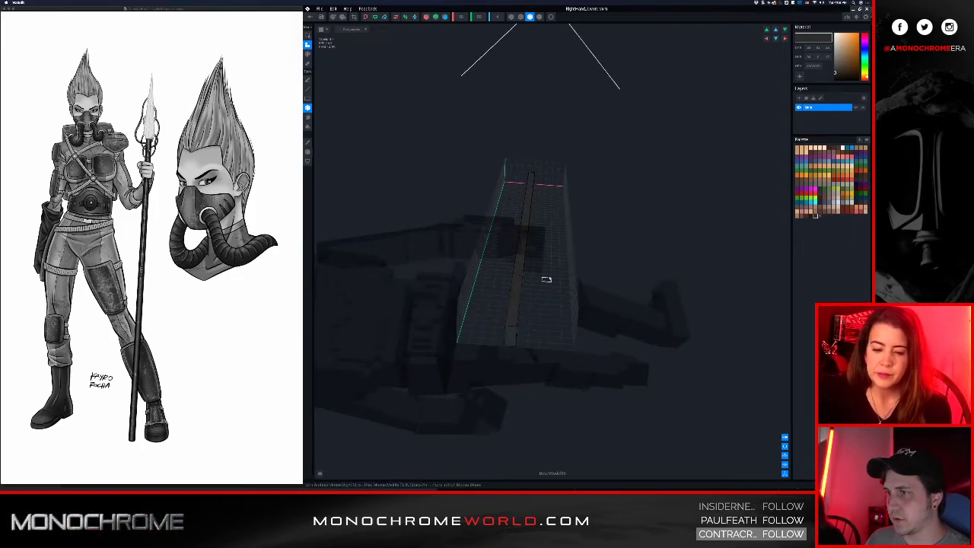
right_click_drag(533, 289, 526, 271)
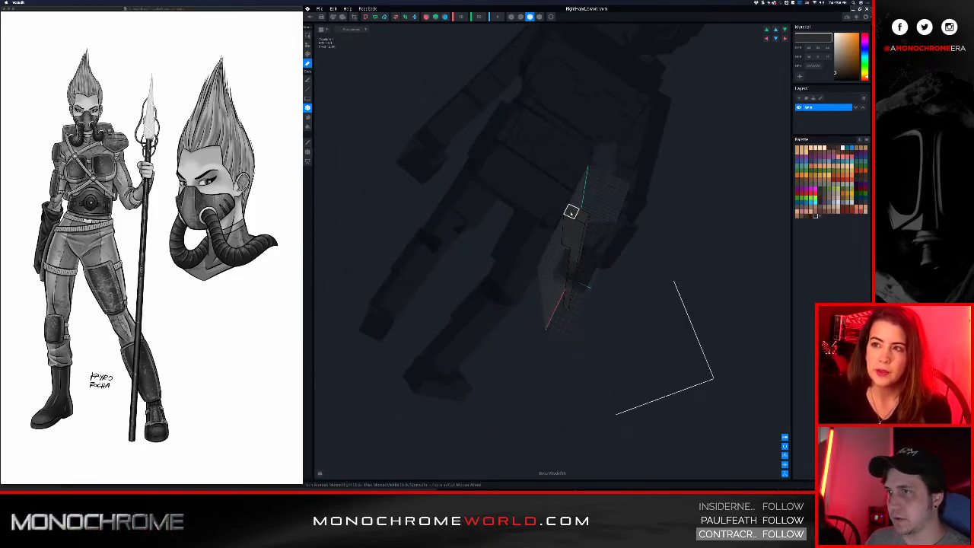
Paint the end section of the shaft light grey on its sides as the base of the spearhead
right_click_drag(563, 243, 548, 292)
scroll(551, 255, "down", 5)
scroll(566, 304, "up", 5)
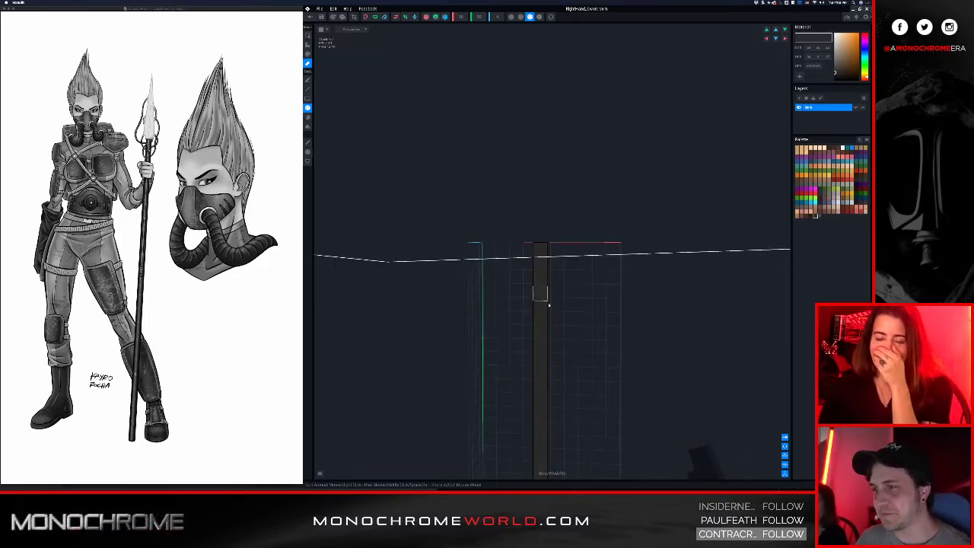
right_click_drag(539, 305, 539, 295)
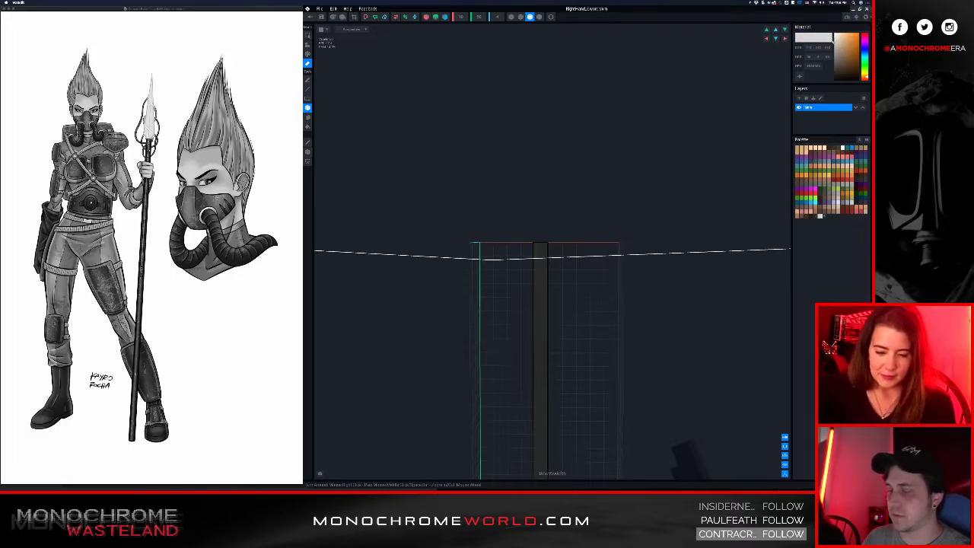
left_click_drag(539, 251, 539, 395)
right_click_drag(555, 372, 543, 376)
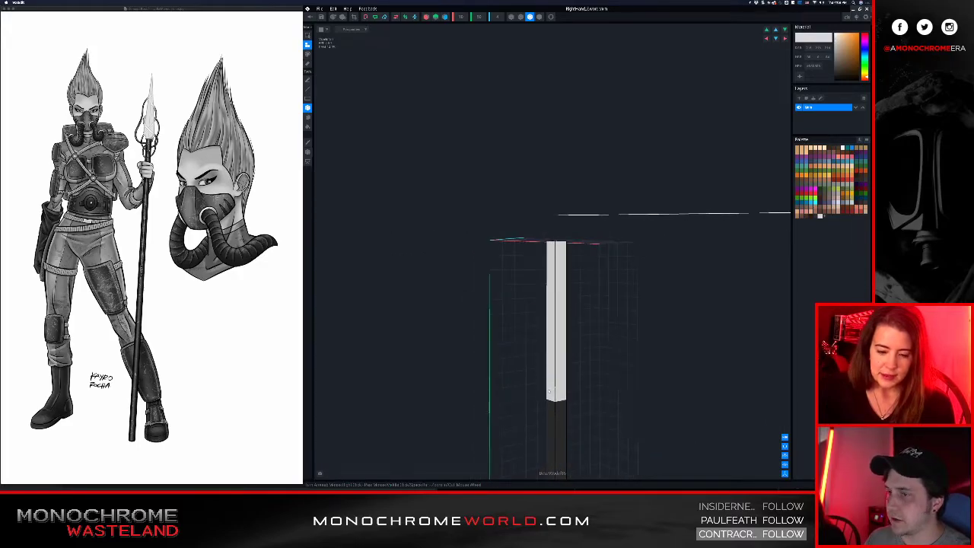
Add light grey guard arms near the spearhead's base and start a side column on each side of the blade
left_click_drag(549, 386, 549, 373)
right_click_drag(549, 373, 663, 378)
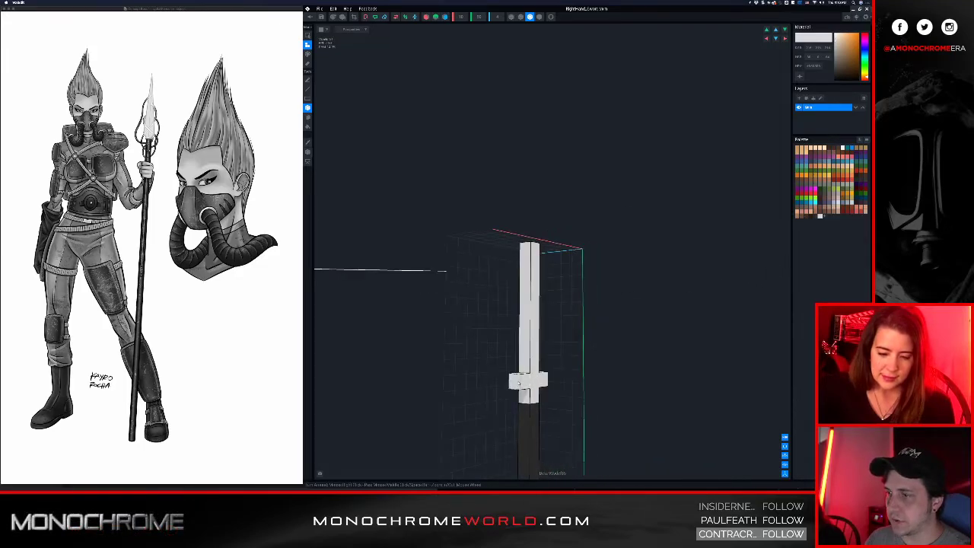
right_click_drag(534, 378, 355, 359)
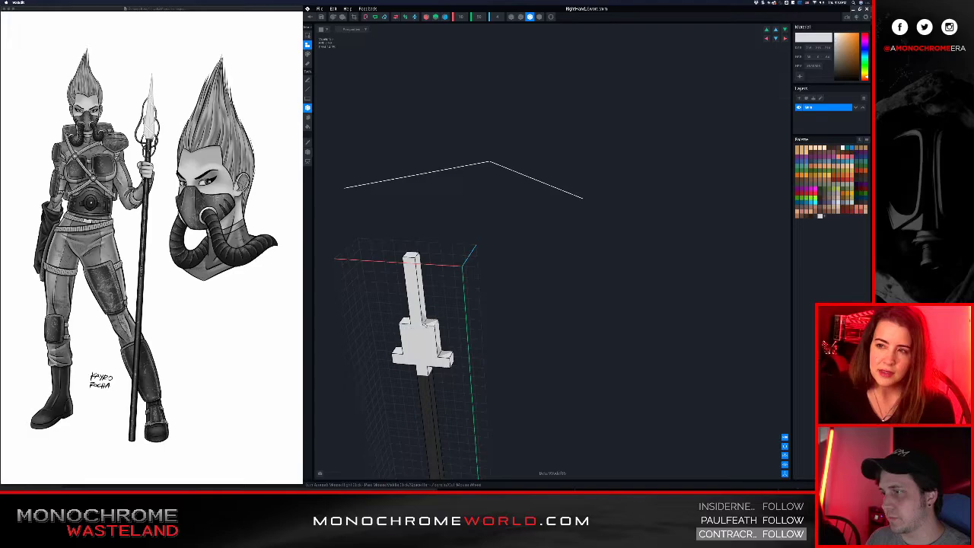
Extend both side columns of the spearhead toward its tip and undo the last added piece
left_click(406, 322)
left_click(429, 312)
left_click(406, 313)
left_click(404, 298)
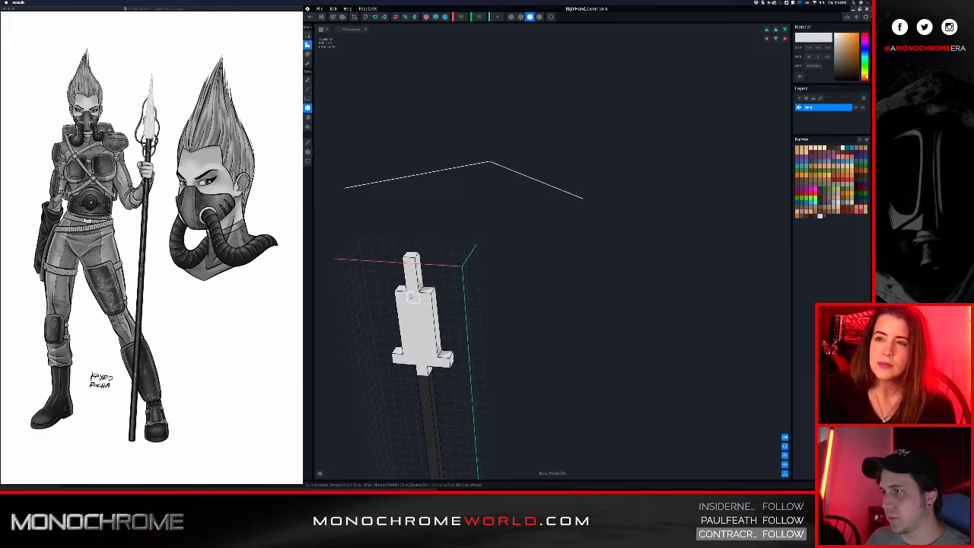
right_click_drag(408, 312, 420, 307)
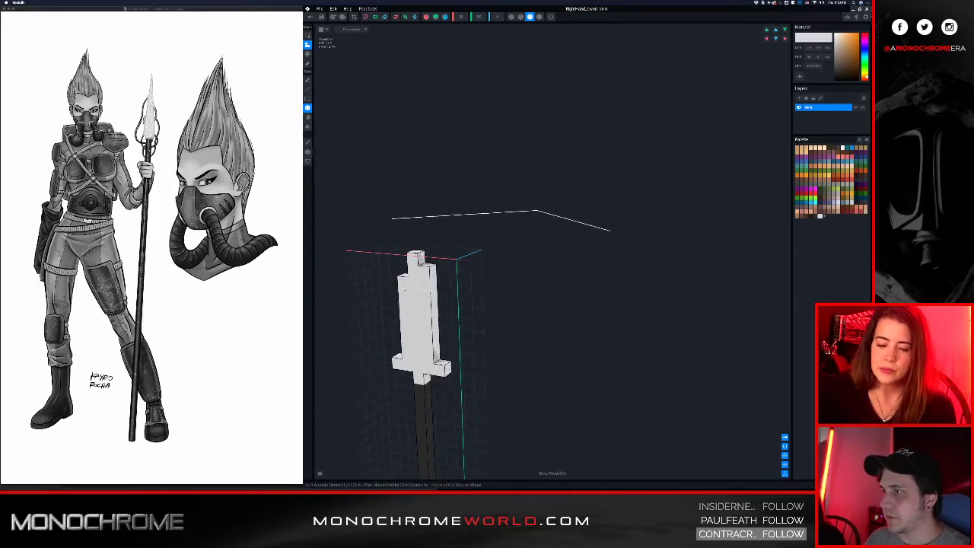
key("super+z")
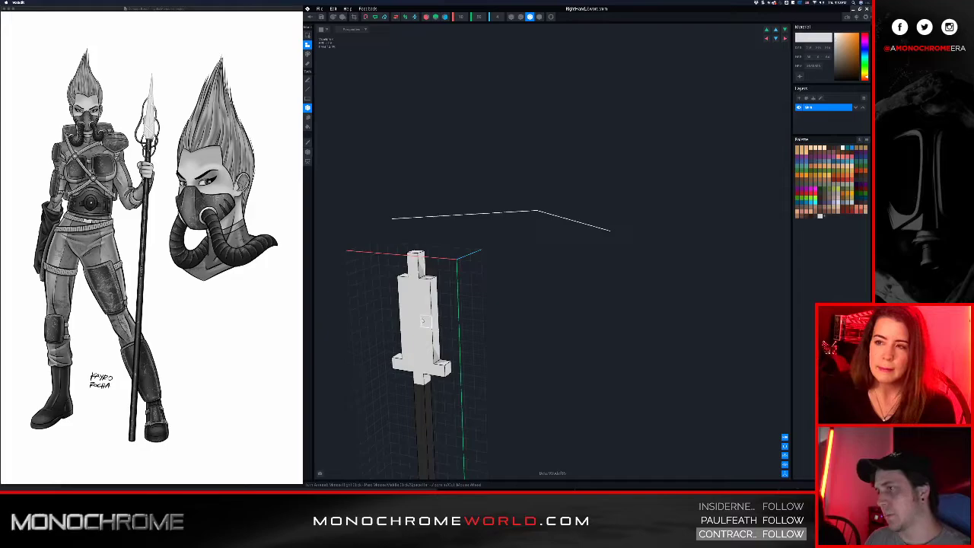
Erase both guard arms and the lowest row of the side columns at the spearhead's base
middle_click_drag(435, 329, 467, 309)
scroll(456, 310, "down", 3)
mouse_move(461, 315)
right_mouse_down()
mouse_move(439, 321)
mouse_move(469, 306)
right_mouse_up()
scroll(439, 319, "up", 2)
middle_click_drag(422, 355, 438, 302)
scroll(437, 302, "up", 2)
right_click_drag(438, 302, 444, 301)
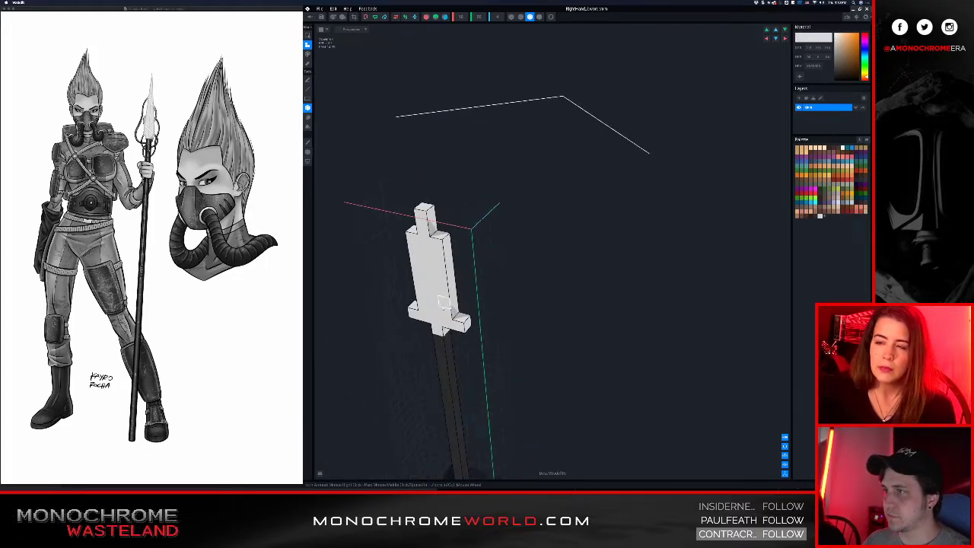
left_click(438, 241)
mouse_move(438, 243)
right_mouse_down()
mouse_move(380, 280)
mouse_move(419, 286)
mouse_move(419, 271)
mouse_move(435, 269)
right_mouse_up()
left_click(455, 342)
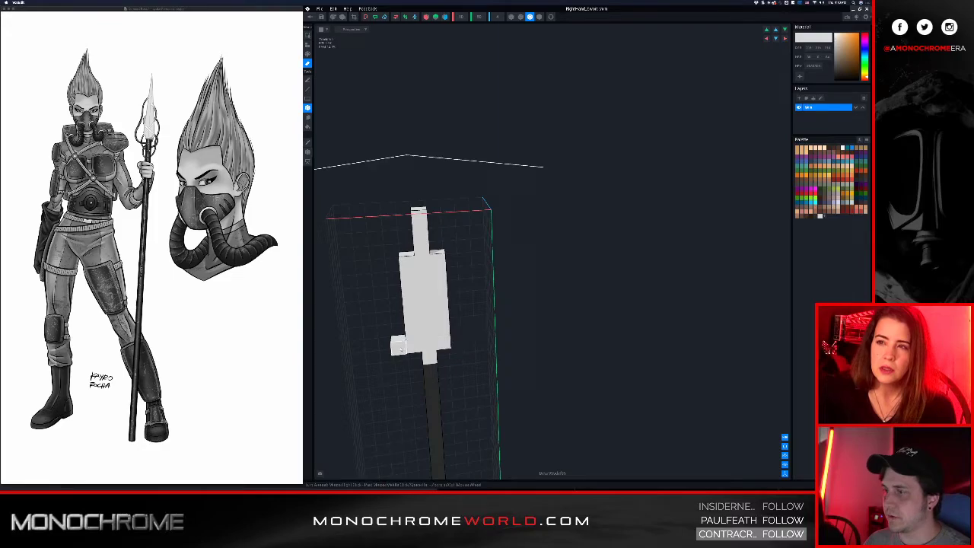
left_click(442, 342)
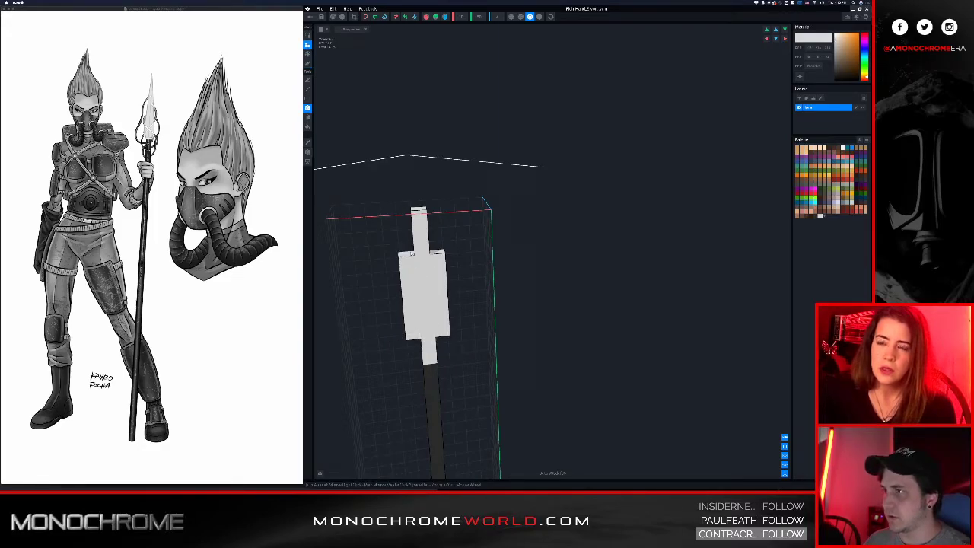
Extend the spearhead's two side columns by further rows toward the tip and undo the last added row
left_click(437, 249)
right_click_drag(439, 275, 375, 252)
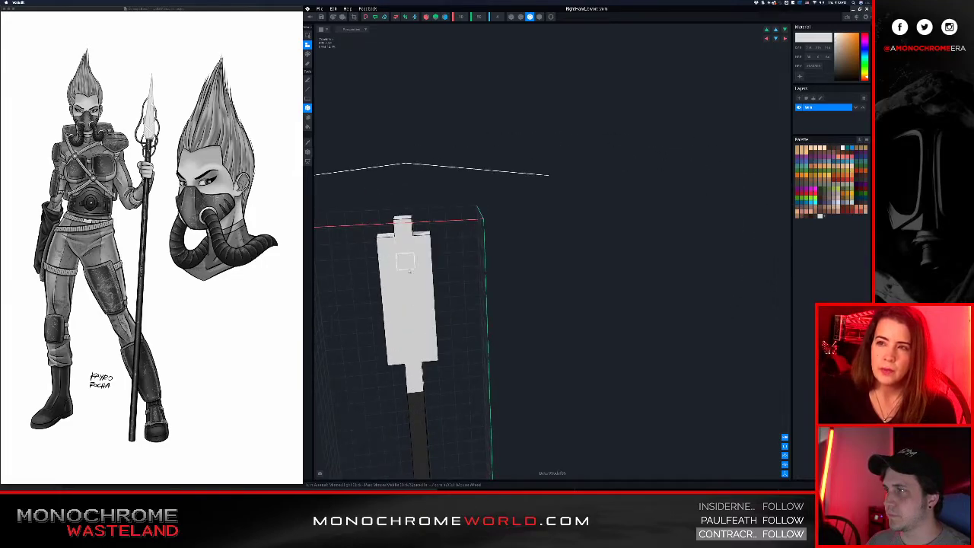
right_click_drag(425, 293, 417, 289)
right_click_drag(397, 378, 493, 312)
key("super+z")
Add light grey columns along the front and back of the blade and trim their lower ends level with the side columns
right_click_drag(402, 254, 428, 295)
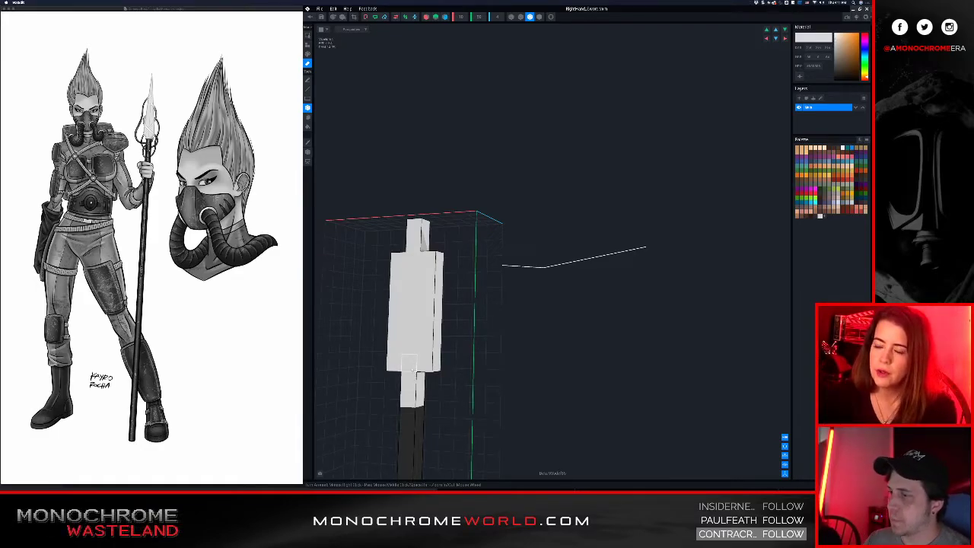
right_click_drag(411, 377, 416, 386)
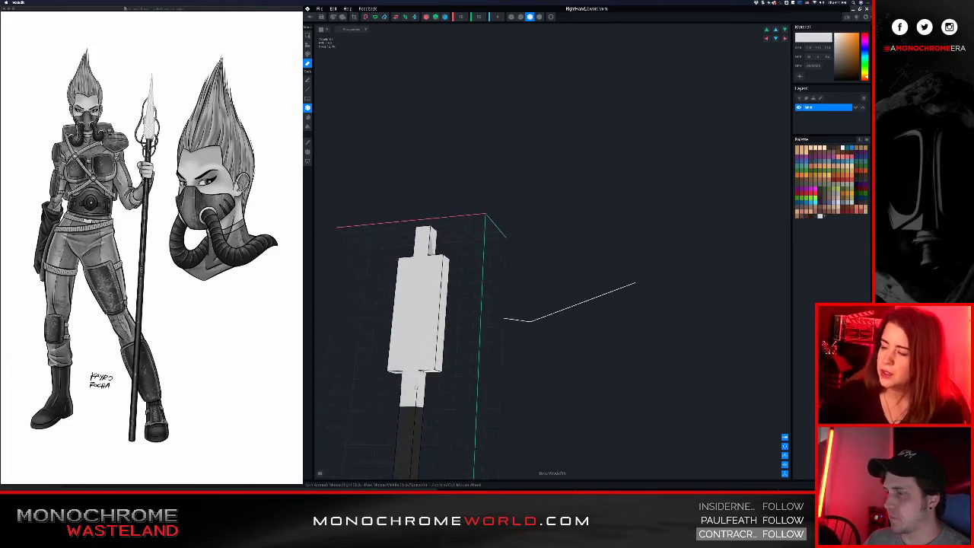
left_click(420, 386)
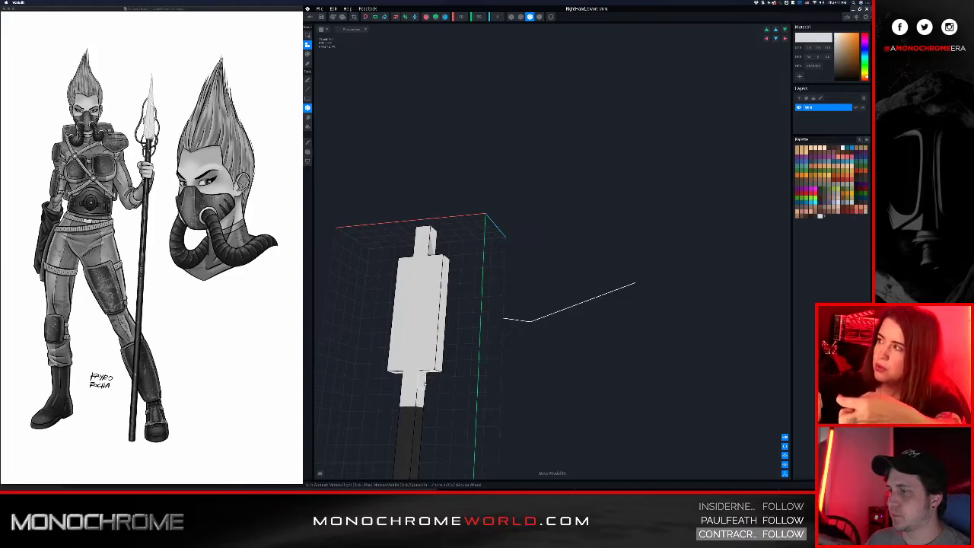
right_click_drag(420, 385, 360, 389)
left_click_drag(362, 386, 361, 279)
right_click_drag(362, 283, 384, 301)
left_click_drag(403, 391, 394, 285)
mouse_move(394, 286)
right_mouse_down()
mouse_move(410, 296)
mouse_move(333, 359)
right_mouse_up()
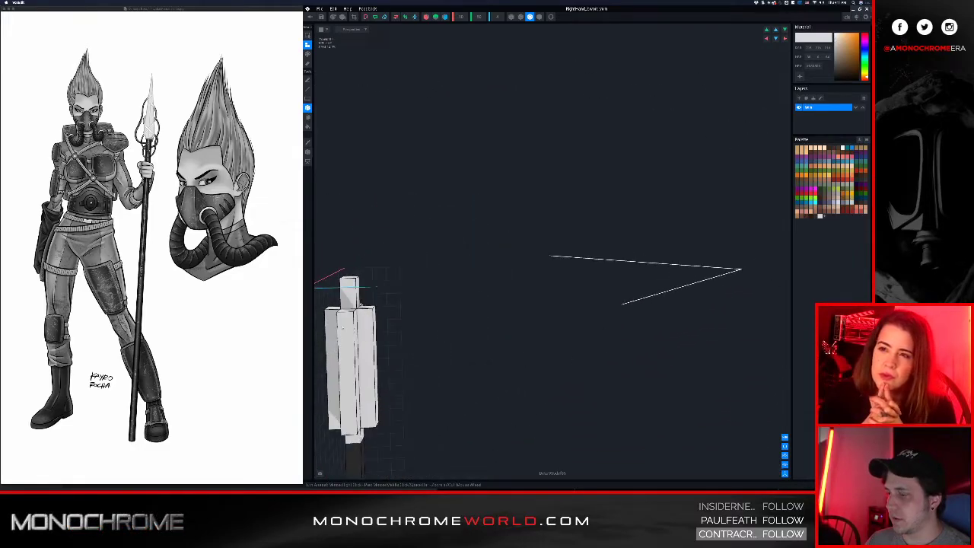
right_click_drag(344, 323, 446, 269)
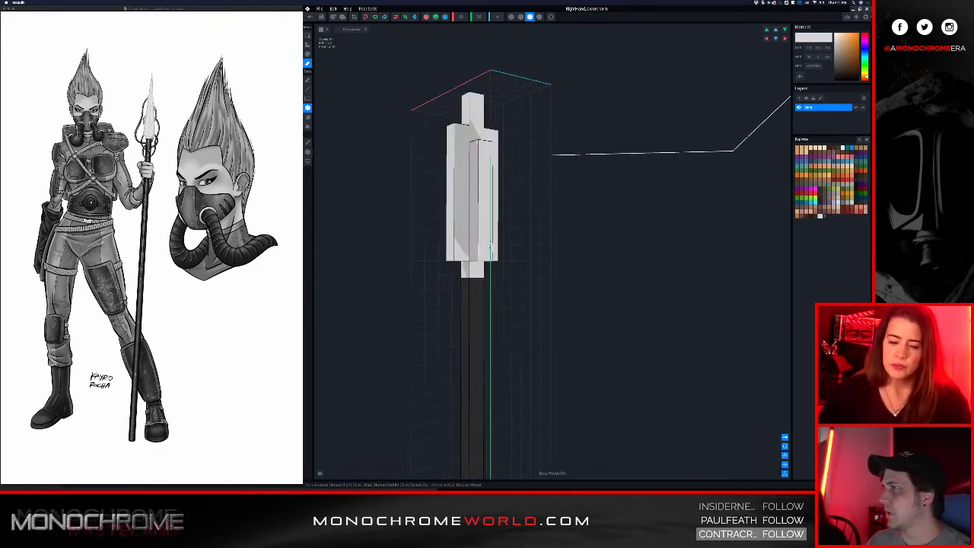
Build a slightly darker grey collar around the shaft directly beneath the blade columns
right_click_drag(487, 242, 459, 265)
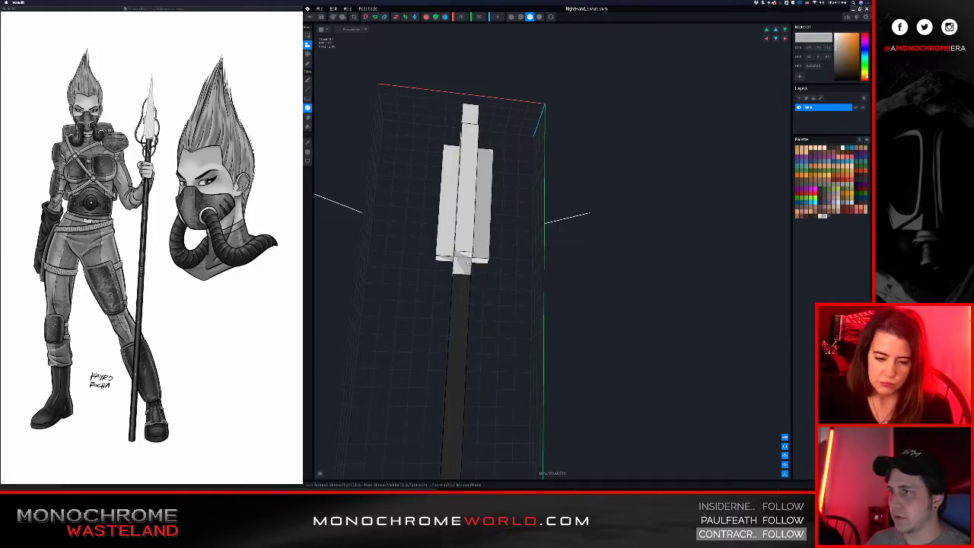
right_click_drag(464, 264, 417, 189)
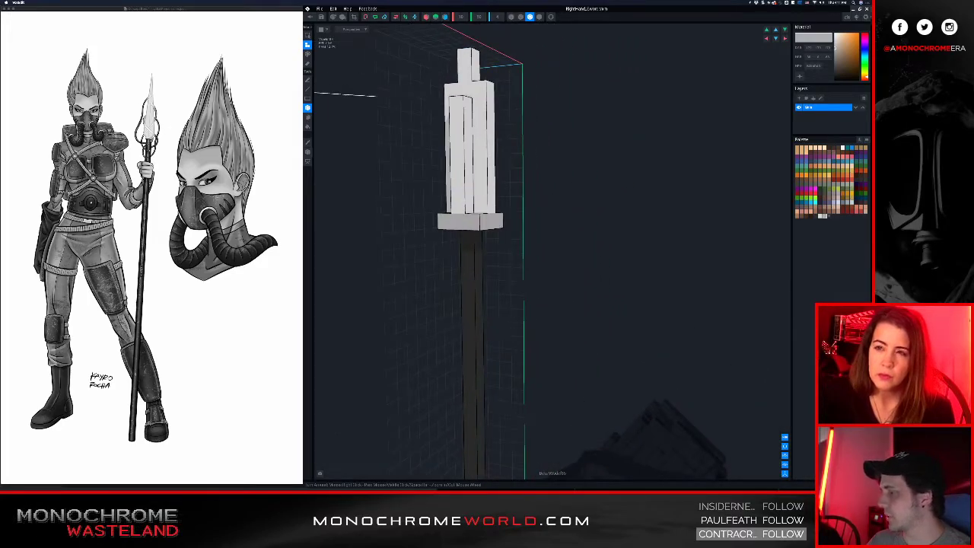
scroll(496, 222, "down", 2)
right_click_drag(496, 222, 426, 236)
scroll(422, 236, "up", 3)
middle_click_drag(406, 258, 439, 226)
scroll(439, 226, "up", 2)
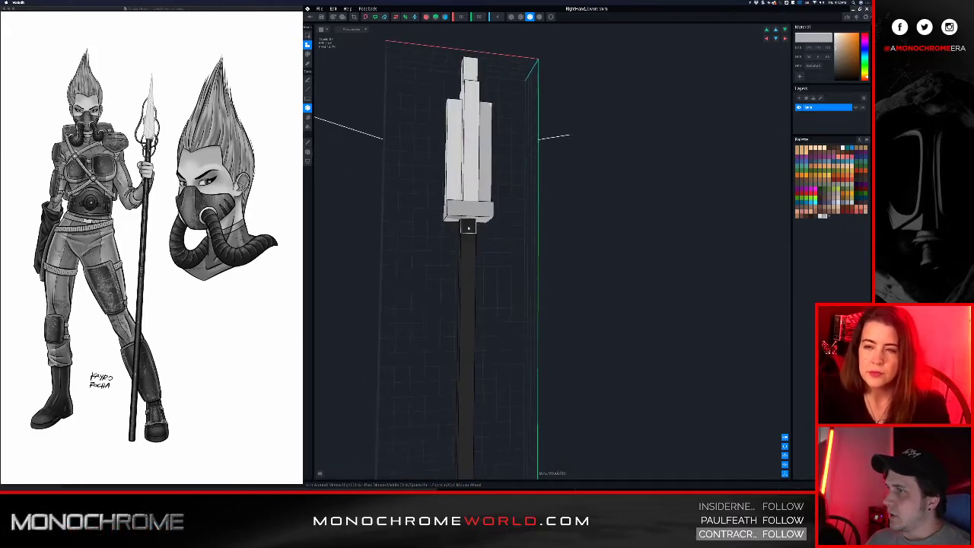
Build a near-black hooked arm out of the shaft below the collar, curving up beside the base of the blade
right_click_drag(467, 232, 469, 232)
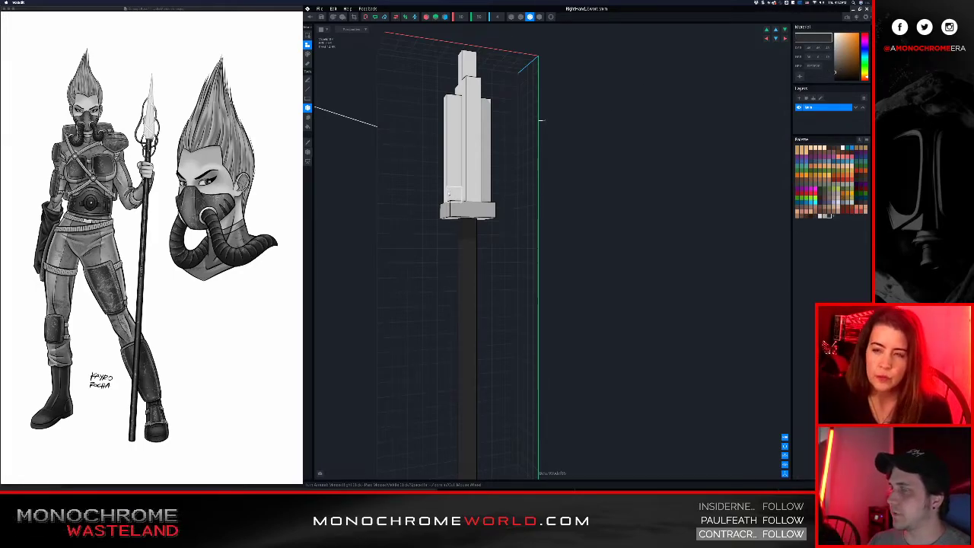
right_click_drag(469, 256, 483, 254)
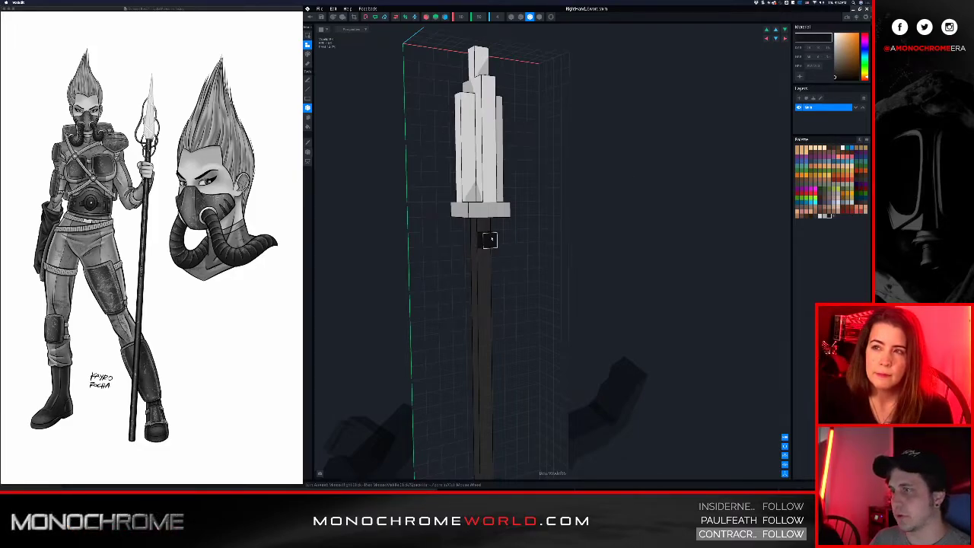
mouse_move(491, 240)
right_mouse_down()
mouse_move(494, 230)
mouse_move(477, 247)
right_mouse_up()
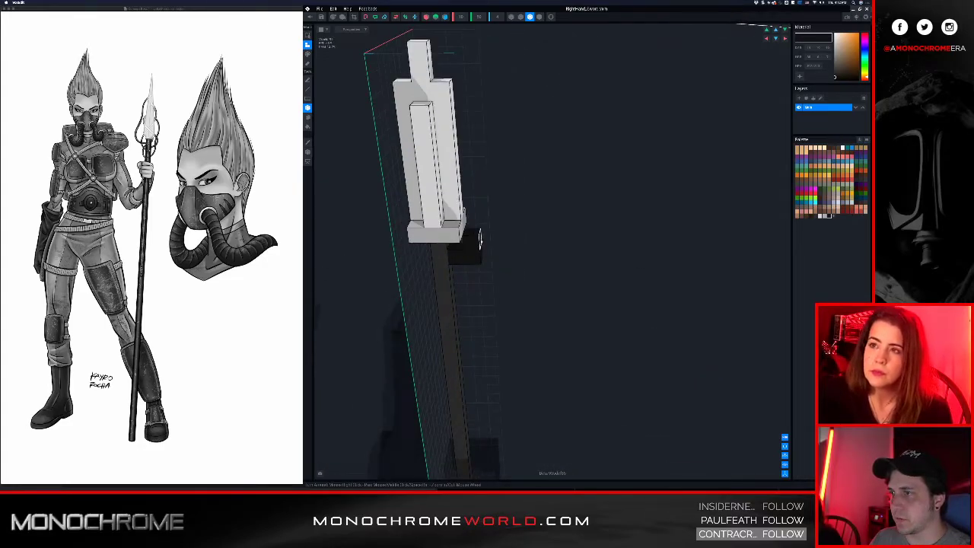
scroll(480, 237, "down", 3)
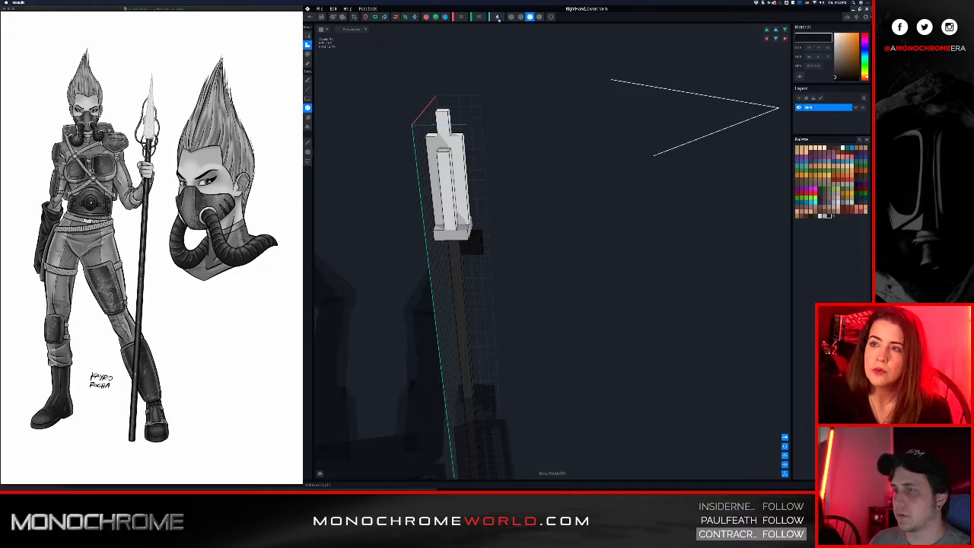
scroll(454, 238, "up", 5)
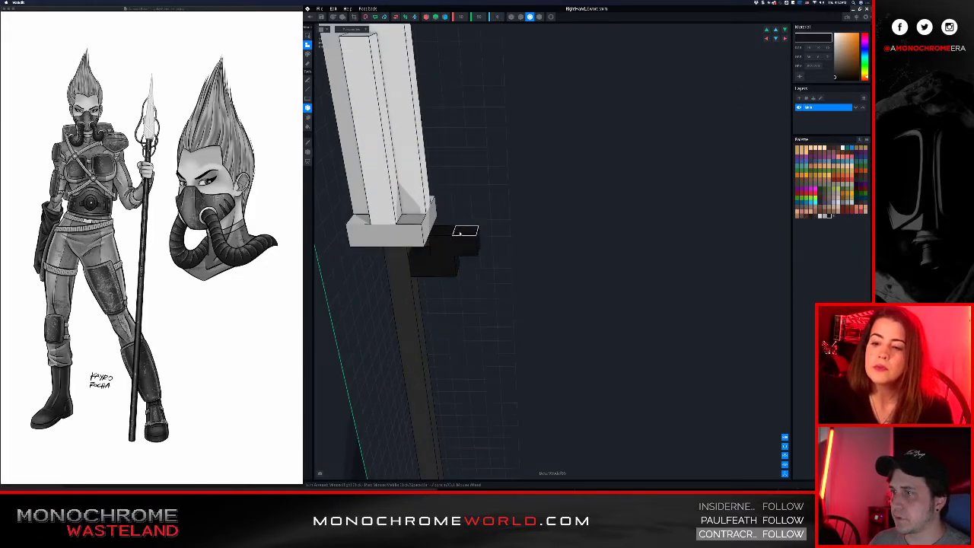
right_click_drag(463, 231, 473, 191)
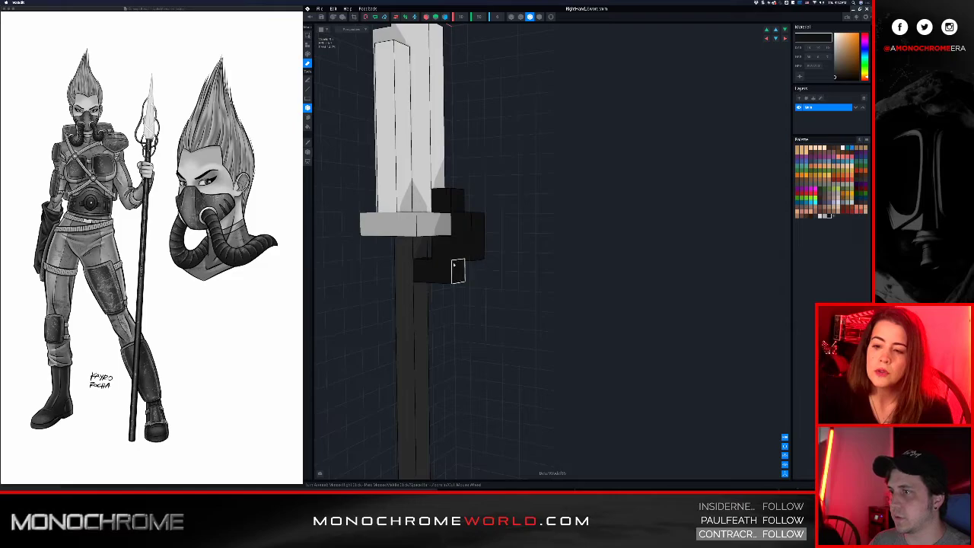
mouse_move(431, 280)
right_mouse_down()
mouse_move(365, 309)
mouse_move(423, 291)
right_mouse_up()
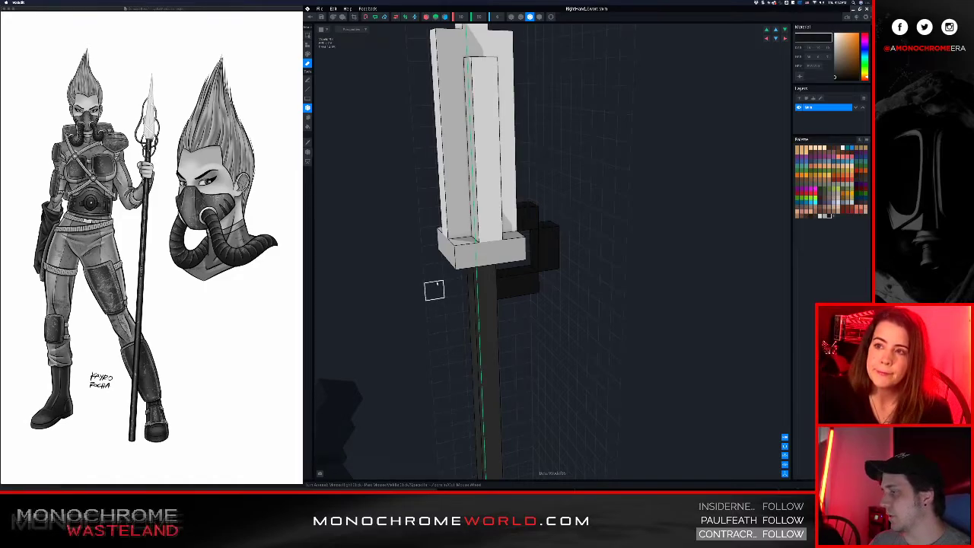
Build a second near-black hooked arm from the shaft on the side adjacent to the first arm, rising past the collar
scroll(468, 257, "down", 2)
right_click_drag(508, 263, 578, 264)
scroll(487, 259, "down", 3)
middle_click_drag(509, 287, 500, 285)
scroll(501, 262, "up", 3)
right_click_drag(515, 275, 491, 276)
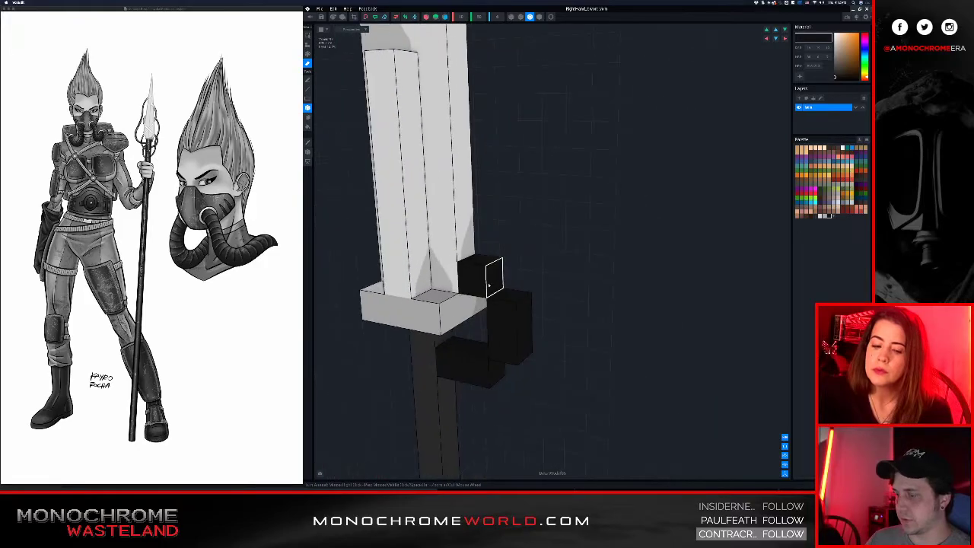
left_click(409, 370)
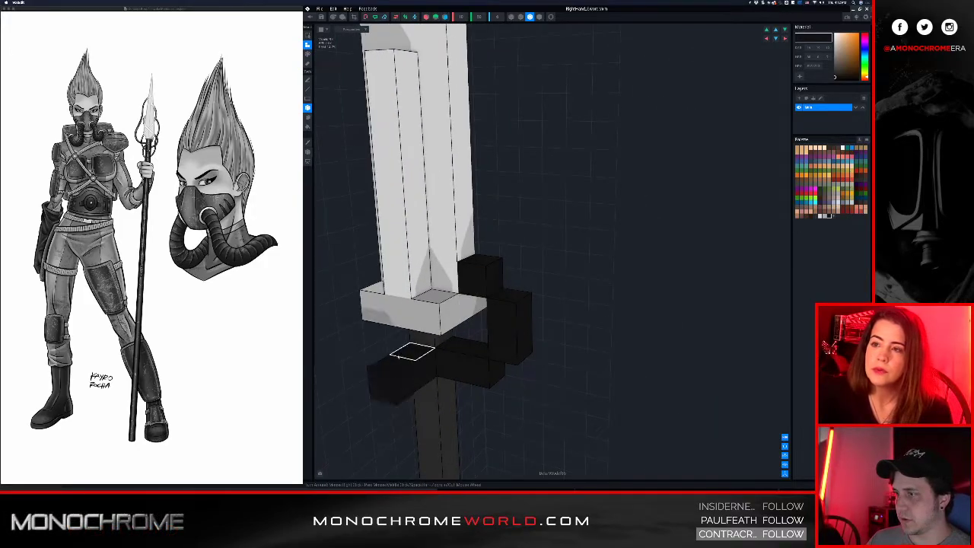
left_click_drag(389, 369, 369, 353)
left_click(407, 292)
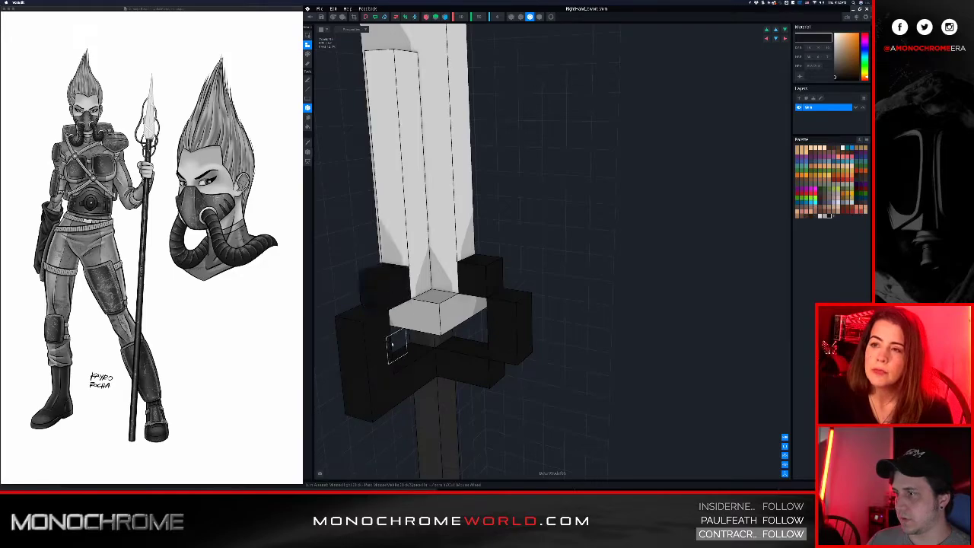
Erase the first black arm voxel by voxel, leaving only the second arm
left_click(466, 372)
left_click(455, 369)
left_click(502, 349)
left_click(510, 312)
left_click(487, 278)
Build a matching black hooked arm on the side opposite the remaining one and erase its outer lower corner voxel
mouse_move(487, 278)
right_mouse_down()
mouse_move(450, 320)
mouse_move(468, 318)
right_mouse_up()
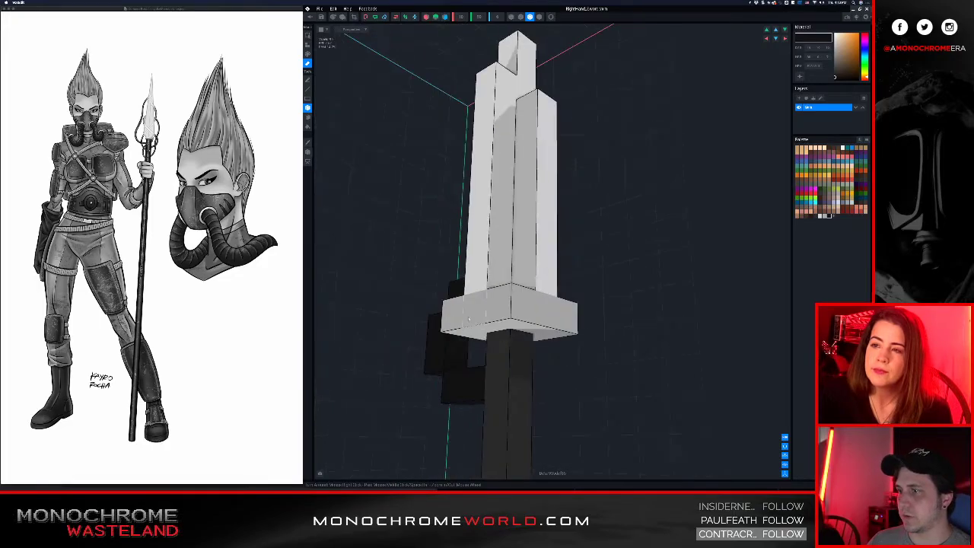
left_click(531, 386)
right_click_drag(540, 389, 574, 369)
left_click(575, 370)
left_click(587, 363)
left_click(595, 341)
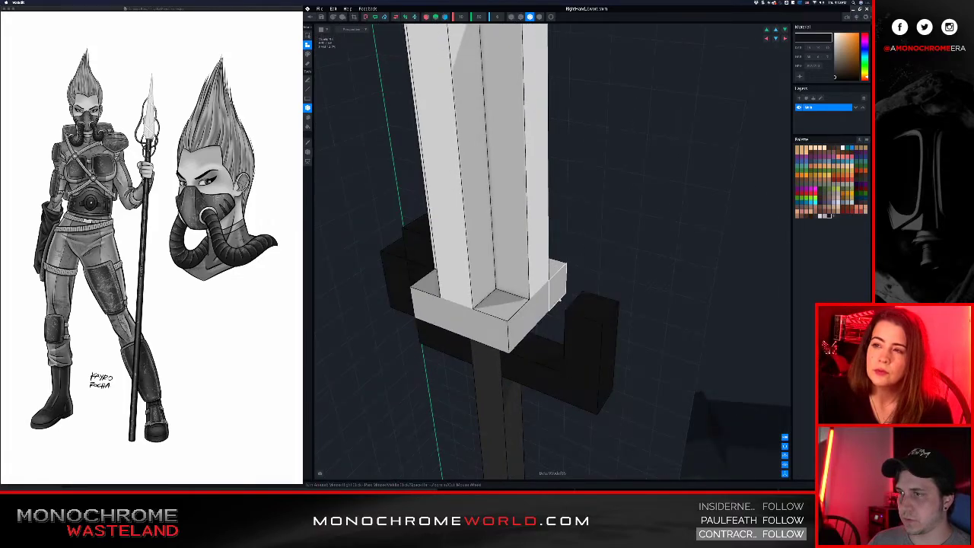
left_click(544, 286)
key("e")
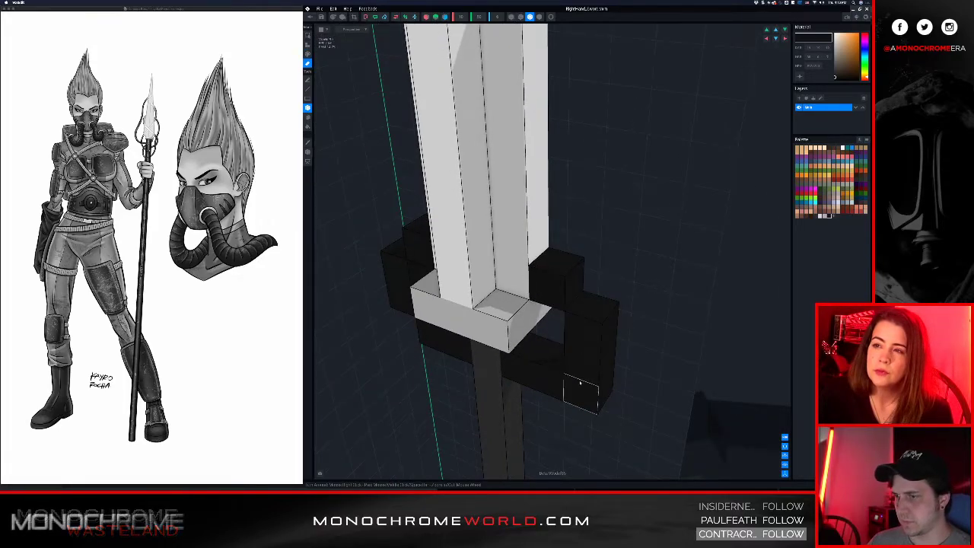
left_click(582, 391)
Sample the blade's light grey and paint the central column and tip of the spearhead in a separate near-white shade
scroll(573, 360, "down", 6)
mouse_move(572, 374)
right_mouse_down()
mouse_move(572, 361)
mouse_move(605, 363)
right_mouse_up()
scroll(608, 359, "up", 6)
middle_click_drag(601, 357, 546, 358)
scroll(546, 358, "down", 1)
right_click_drag(546, 358, 545, 371)
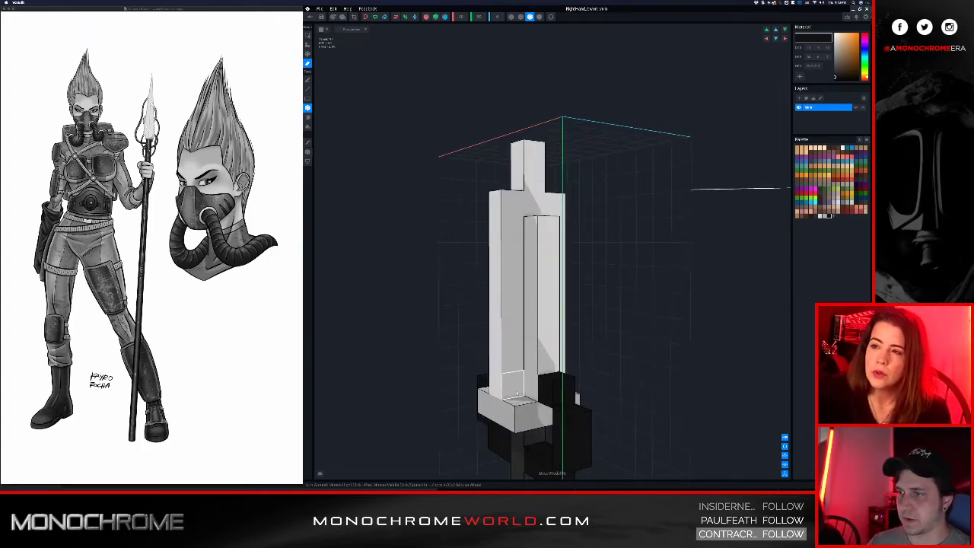
left_click(514, 391, "alt")
right_click_drag(543, 369, 532, 270)
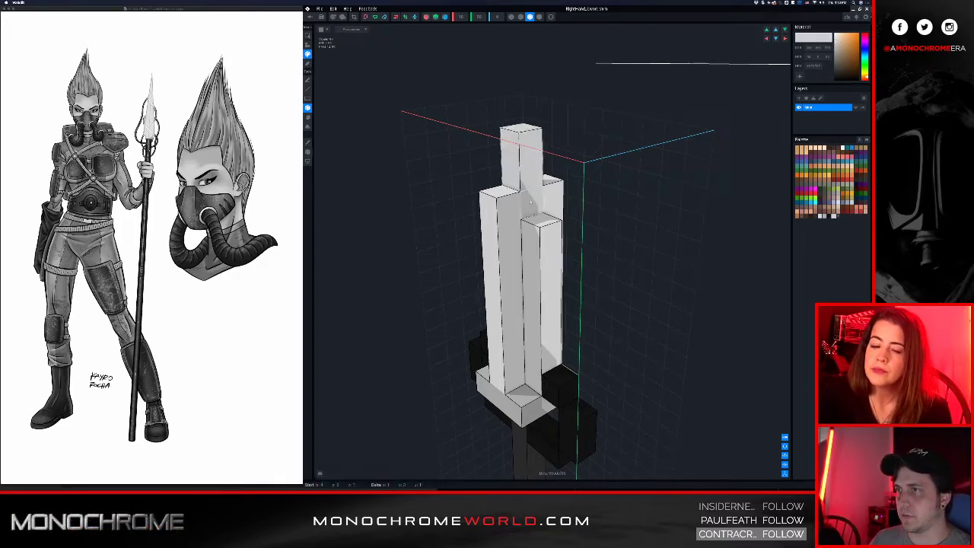
left_click_drag(509, 213, 509, 306)
right_click_drag(511, 374, 575, 272)
left_click_drag(571, 220, 569, 393)
Make the near-white colour of the blade's central column emissive so that it glows
left_click(799, 76)
scroll(619, 252, "down", 4)
right_click_drag(619, 252, 532, 259)
right_click_drag(593, 263, 508, 257)
scroll(509, 258, "down", 2)
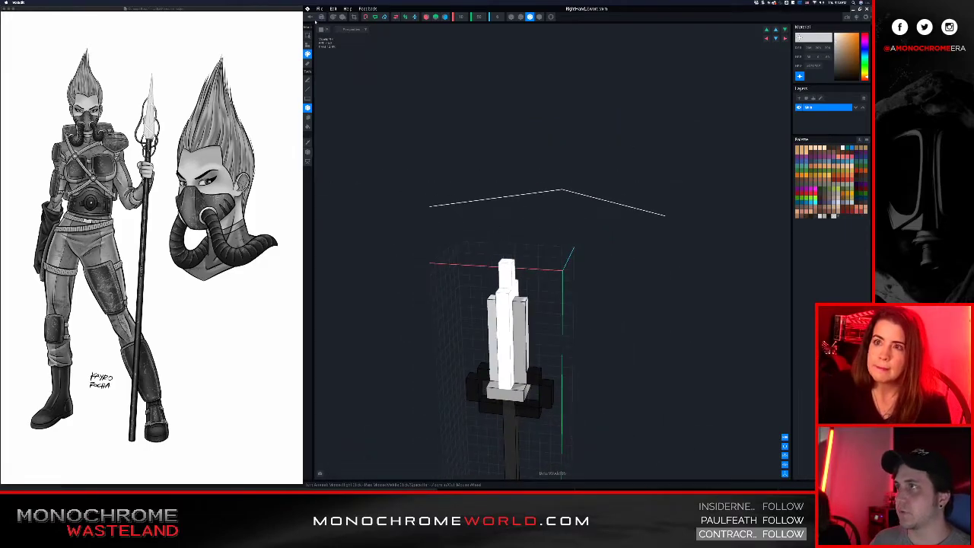
Return to the avatar rig and examine the glowing spearhead and its black guard arms
left_click(310, 17)
left_click(539, 145)
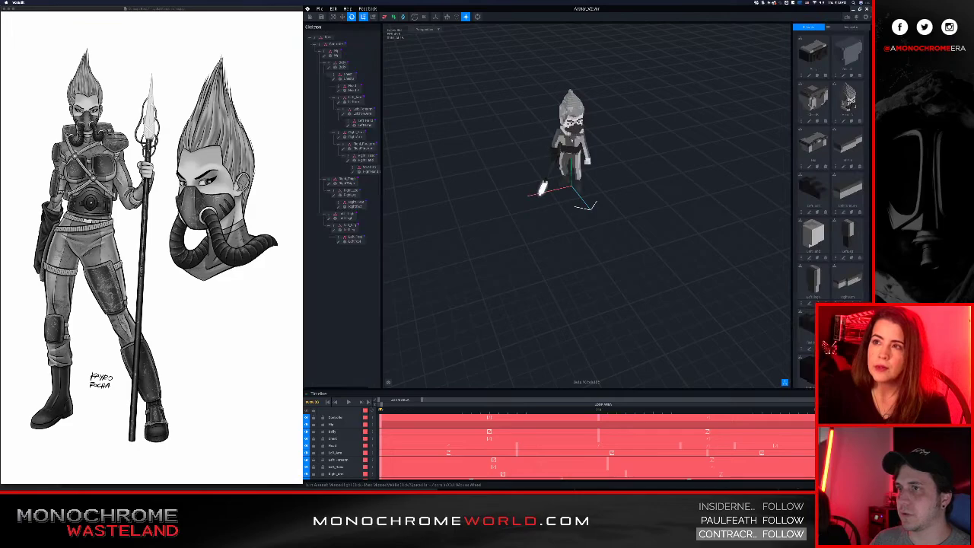
right_click_drag(395, 153, 498, 185)
scroll(438, 198, "up", 4)
scroll(442, 195, "down", 6)
scroll(454, 193, "up", 4)
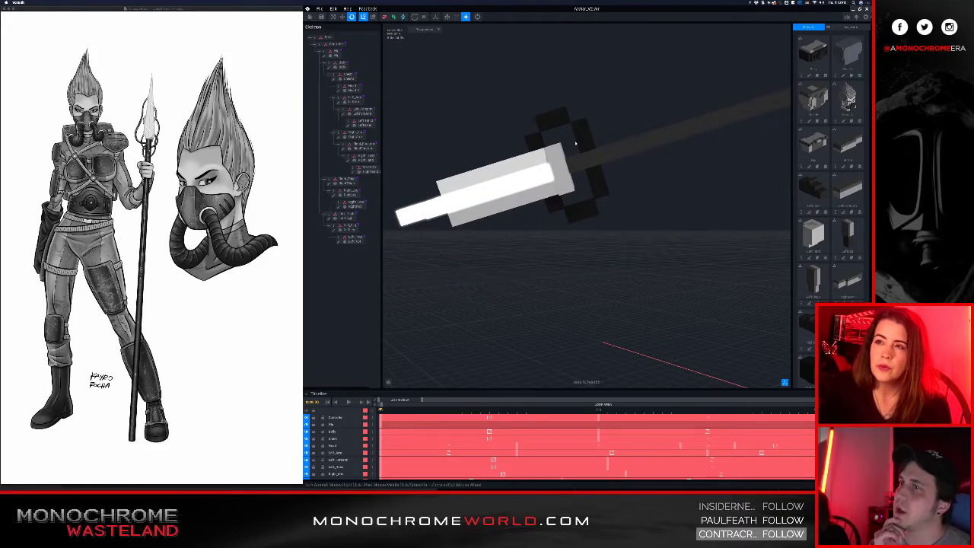
left_click(602, 130)
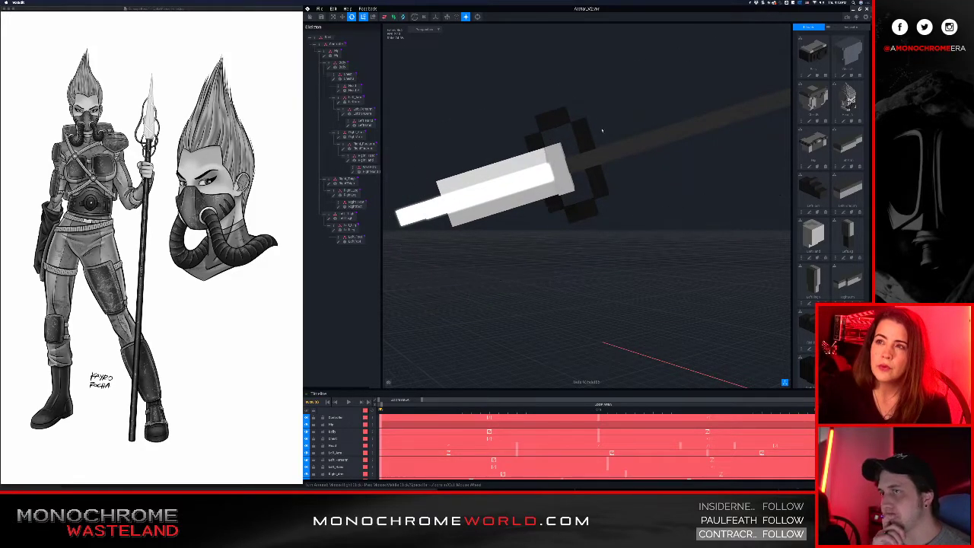
left_click(554, 153)
left_click(469, 118)
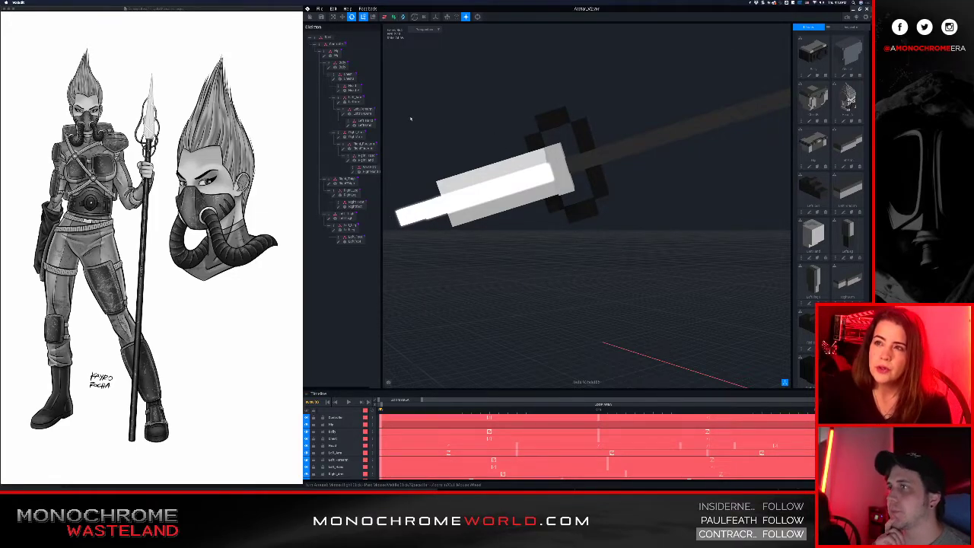
Select the spear in the avatar rig and open its model for voxel editing
left_click(475, 201)
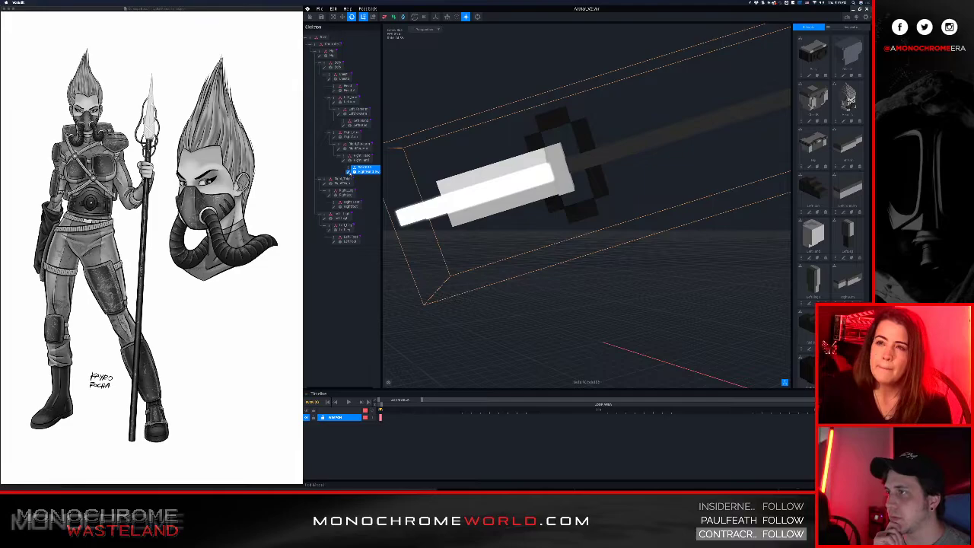
left_click(348, 172)
scroll(498, 153, "up", 2)
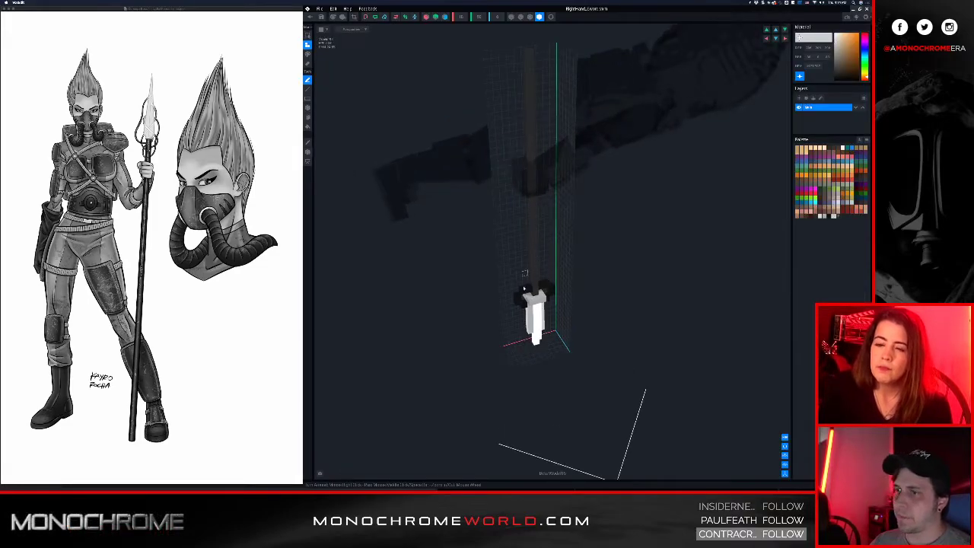
Trim voxels from the end of one guard arm beside the grey collar and sample the guard's black
middle_click_drag(528, 294, 491, 199)
scroll(486, 190, "up", 3)
middle_click_drag(456, 136, 477, 176)
scroll(477, 175, "up", 3)
right_click_drag(476, 176, 449, 151)
middle_click_drag(418, 114, 499, 198)
scroll(499, 198, "up", 3)
right_click_drag(499, 198, 498, 199)
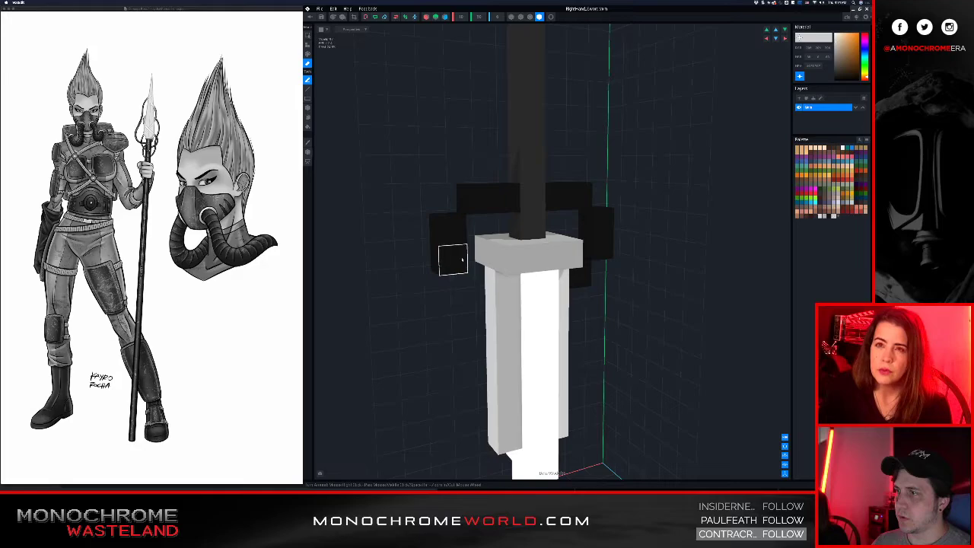
right_click_drag(461, 259, 507, 283)
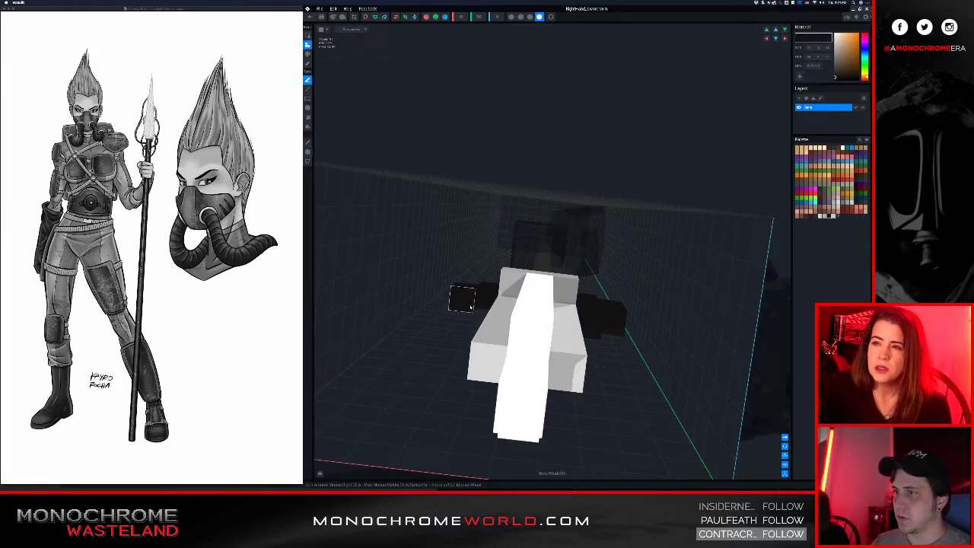
Build the black guard arms further around the base of the spearhead with single voxels and erase surplus corner voxels
right_click_drag(475, 308, 613, 275)
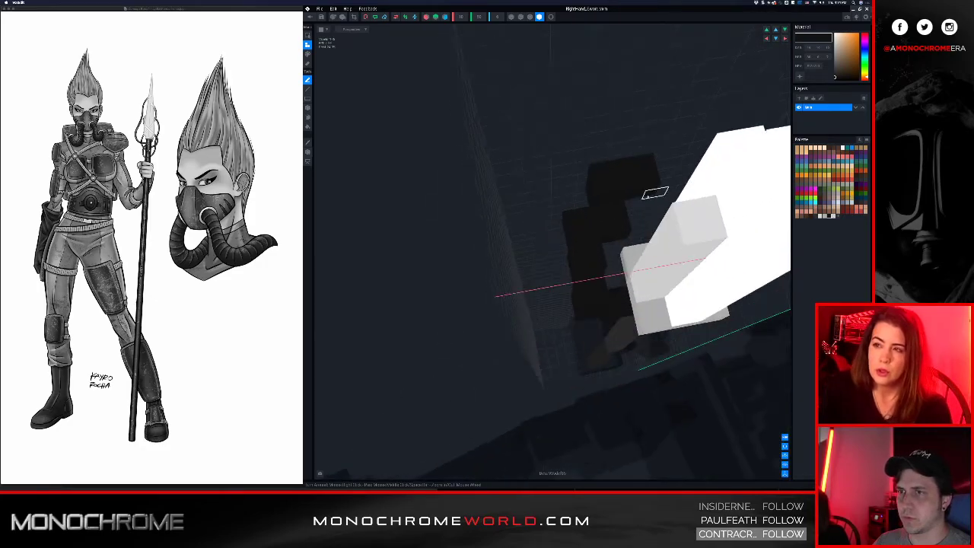
right_click_drag(647, 199, 651, 245)
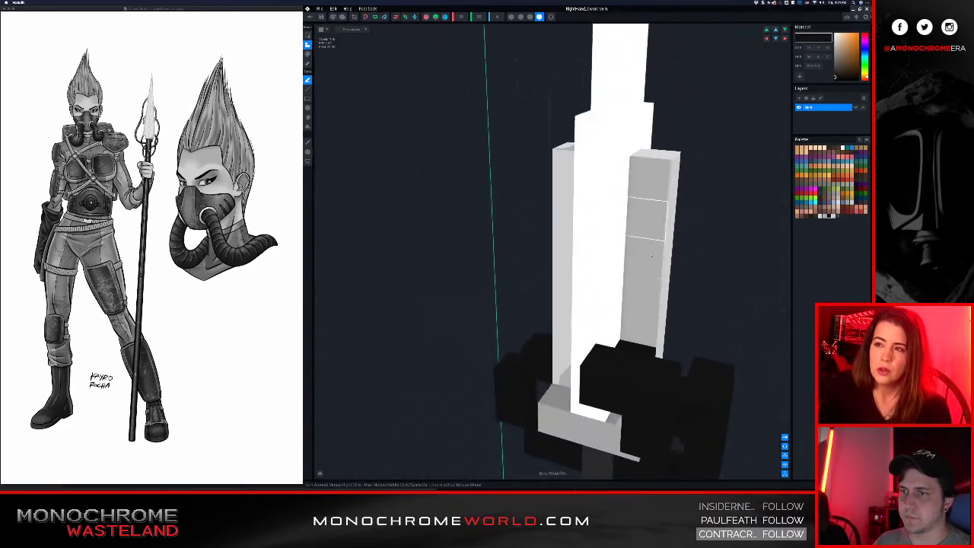
right_click_drag(659, 387, 591, 322)
right_click_drag(631, 358, 607, 255)
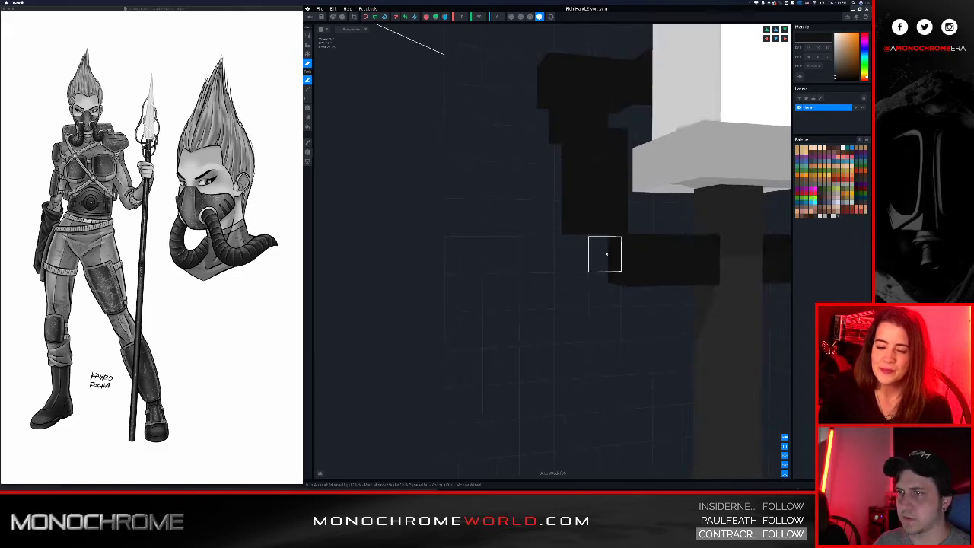
scroll(604, 227, "down", 8)
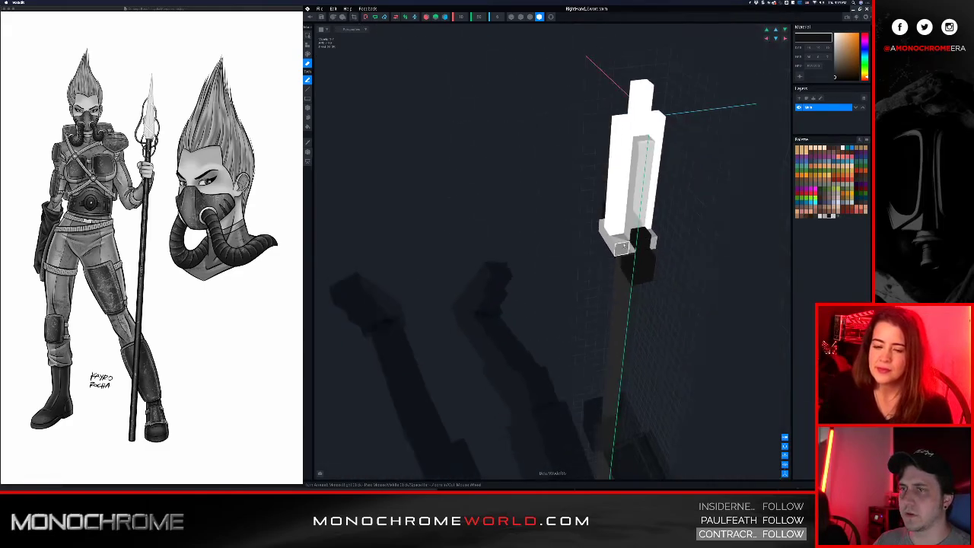
right_click_drag(623, 243, 644, 244)
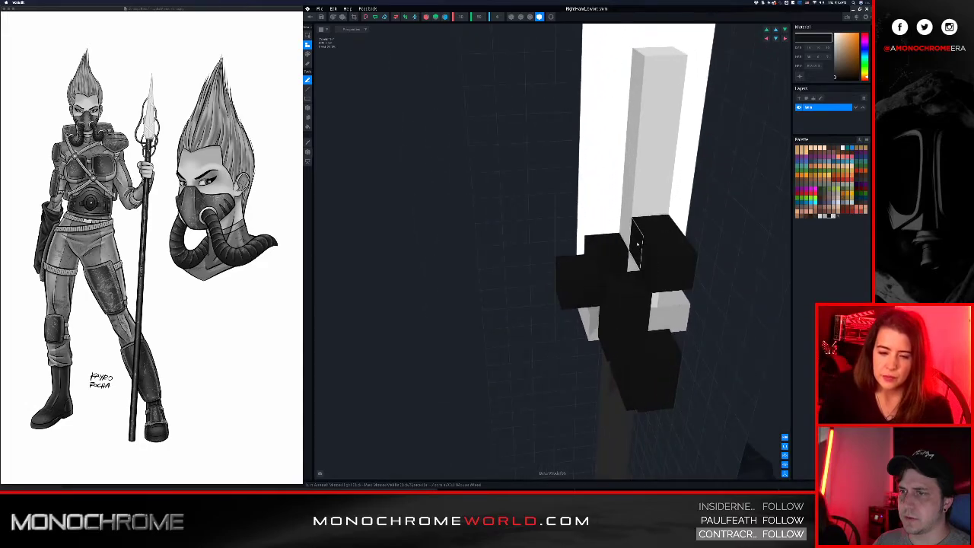
Refine the curved ends of the guard arms by adding black voxels beside the blade and erasing unwanted ones
right_click_drag(608, 268, 710, 287)
middle_click_drag(710, 287, 605, 227)
scroll(604, 226, "down", 3)
right_click_drag(605, 226, 545, 181)
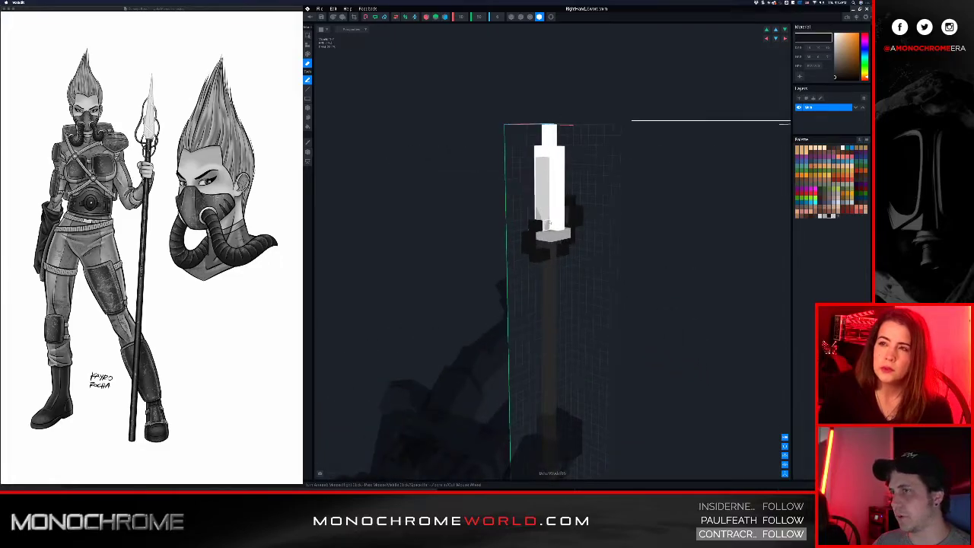
right_click_drag(546, 162, 553, 226)
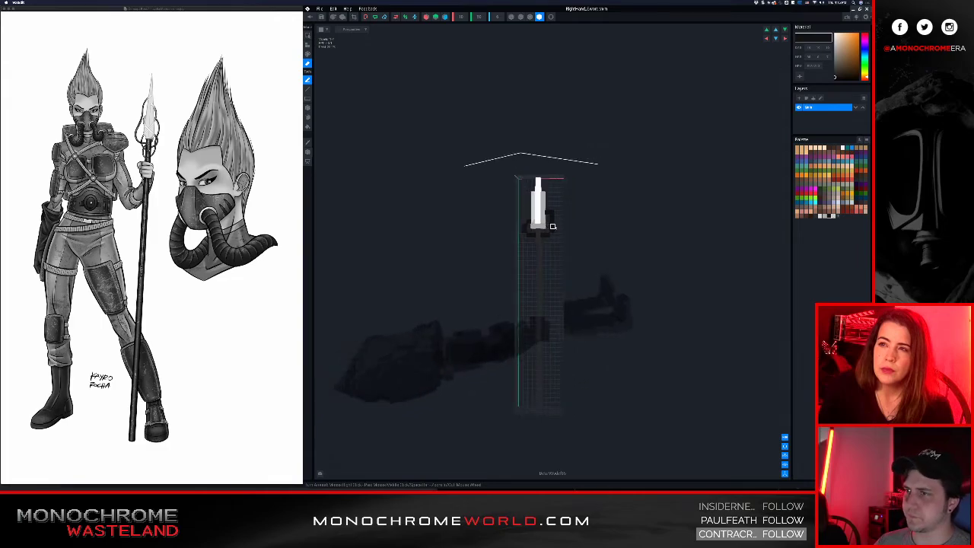
Save the spear model, return to the avatar rig and check the spear in the avatar's animations
left_click(310, 17)
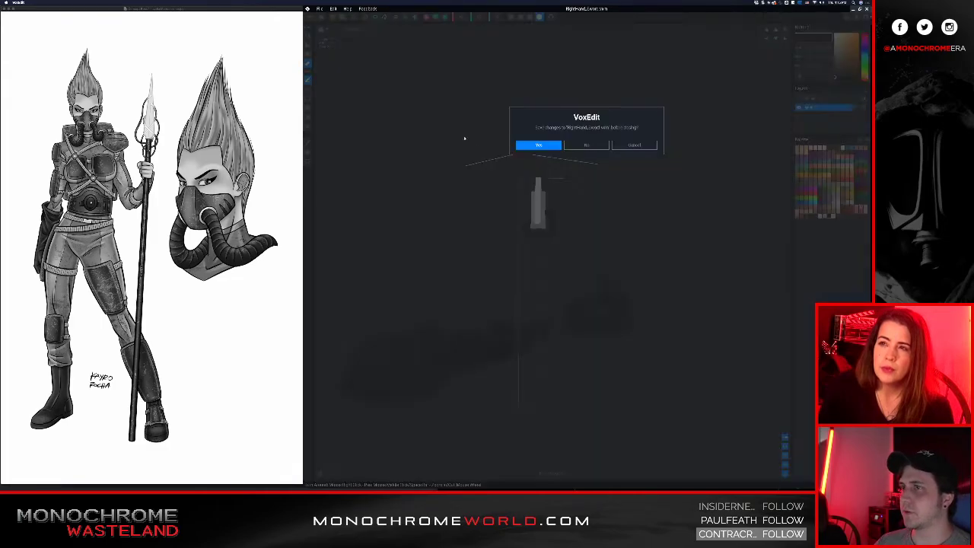
left_click(537, 145)
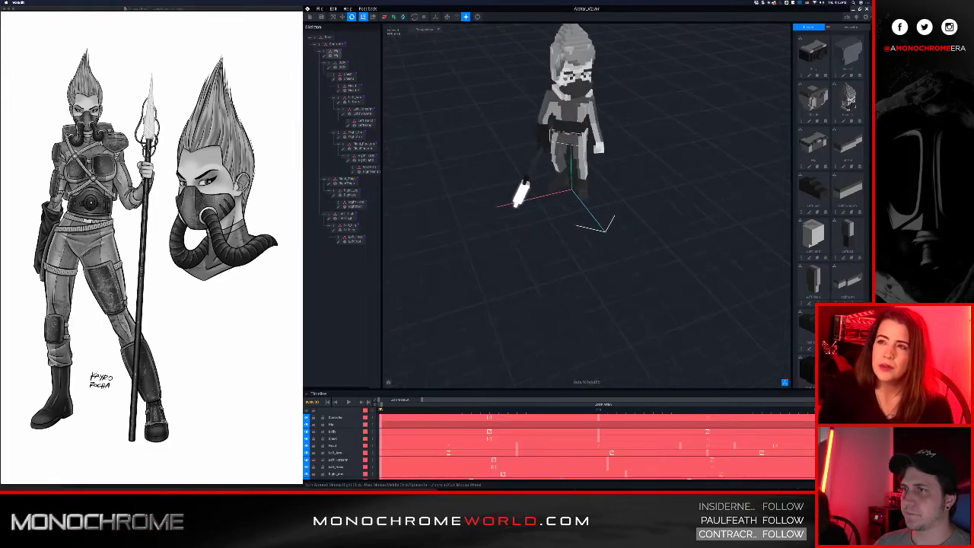
right_click_drag(566, 123, 578, 127)
scroll(568, 130, "down", 3)
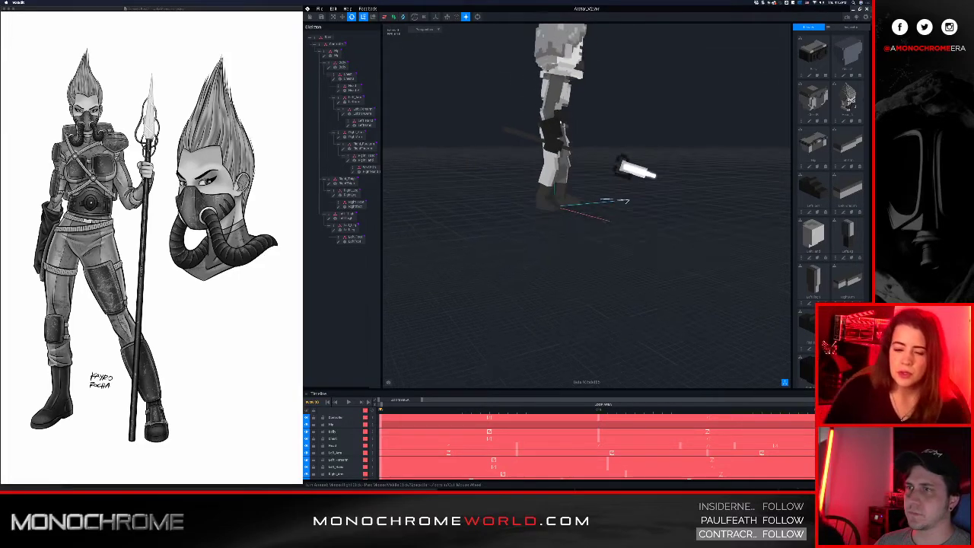
middle_click_drag(561, 122, 543, 134)
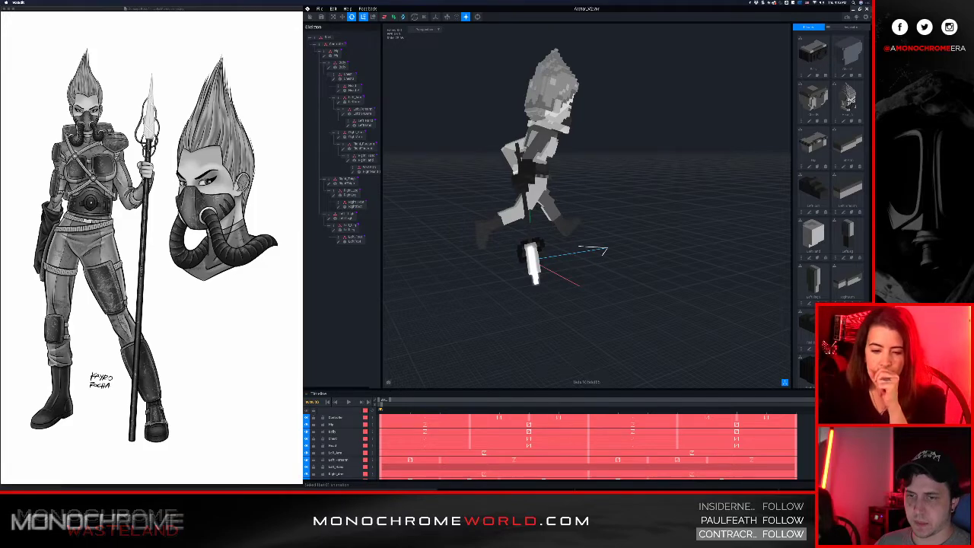
right_click_drag(559, 148, 518, 156)
scroll(557, 156, "up", 3)
scroll(557, 155, "down", 3)
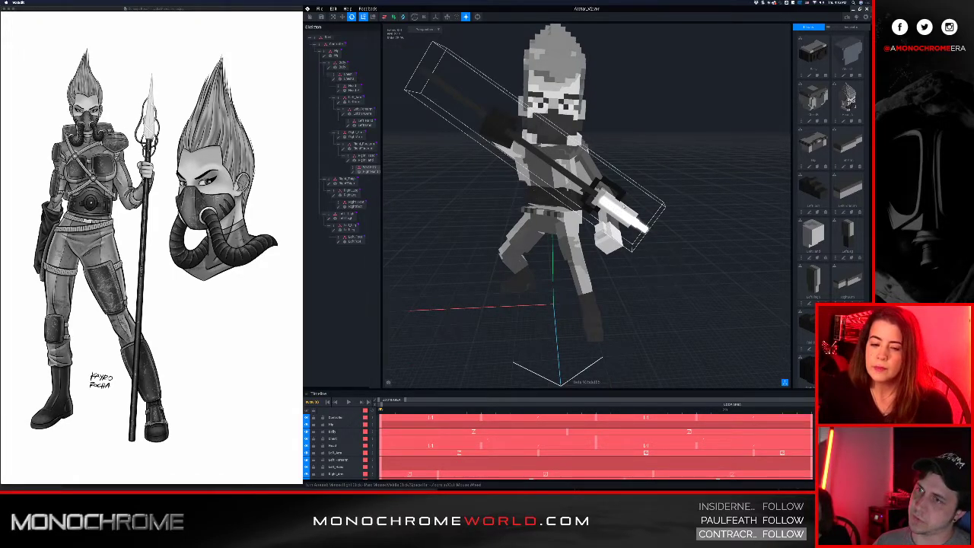
Open the spear's model from the rig for voxel editing and set its volume height to 60
left_click(540, 152)
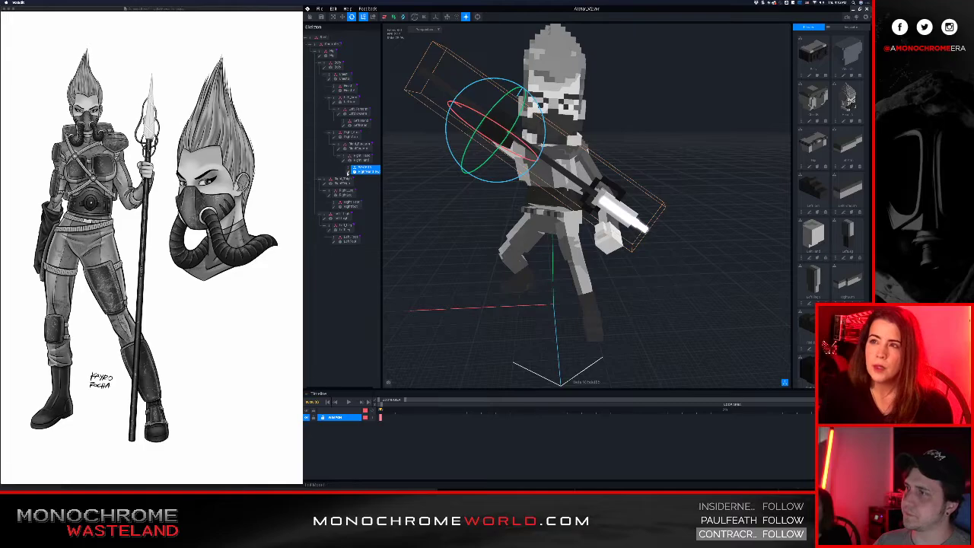
left_click(347, 172)
right_click_drag(533, 226, 542, 248)
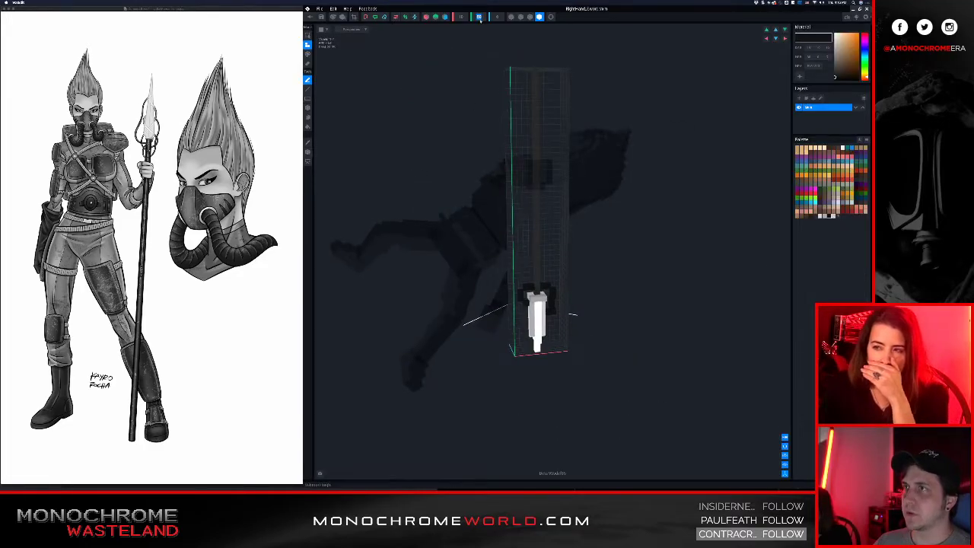
type("60")
key("Return")
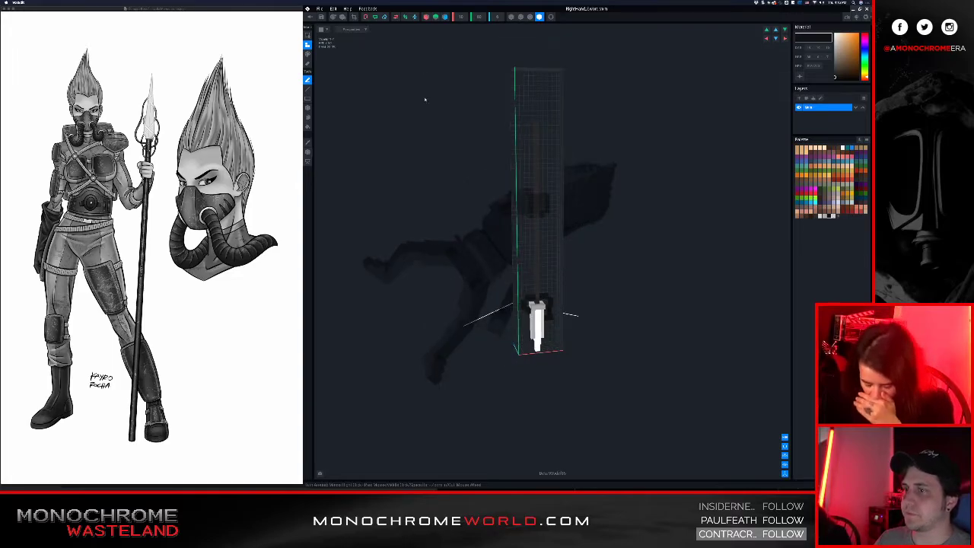
Box-select the shaft, guard, collar and adjoining part of the blade and move them up the volume, away from the tip
left_click(309, 98)
right_click_drag(507, 137, 512, 140)
left_click_drag(493, 76, 575, 333)
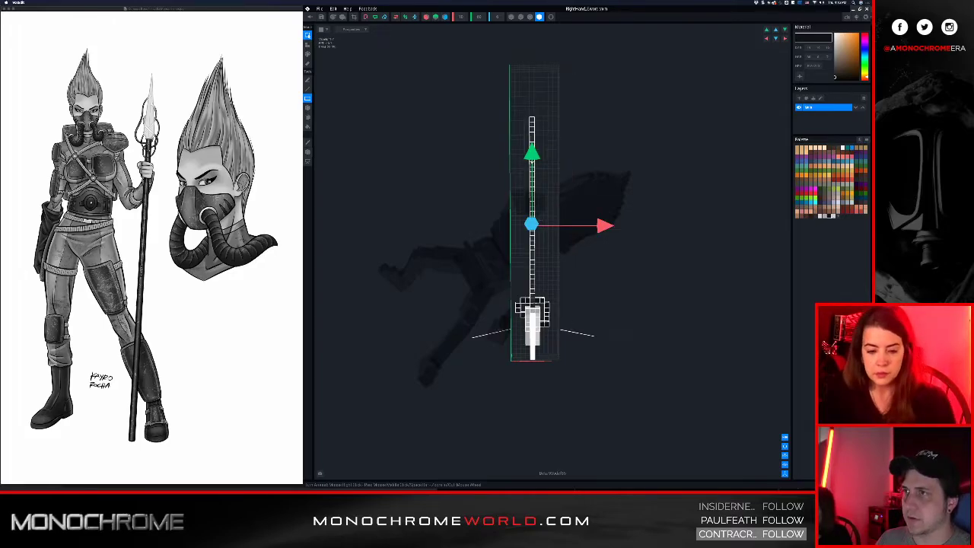
left_click_drag(531, 153, 531, 144)
Copy a block of the blade's voxels below the gap, paste it and move it up to bridge the split blade
scroll(525, 327, "up", 5)
left_click_drag(526, 373, 568, 423)
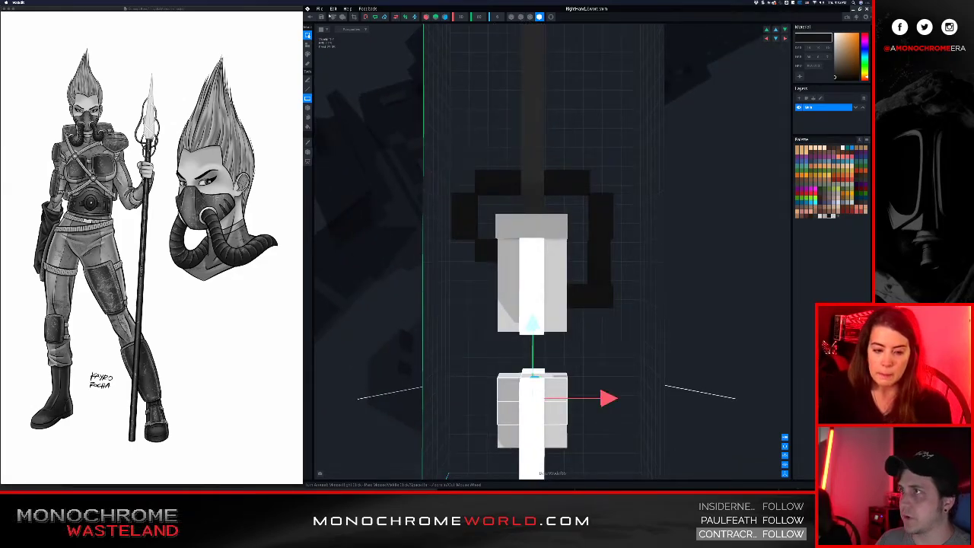
left_click(334, 8)
left_click(336, 33)
left_click(333, 9)
left_click(337, 40)
mouse_move(534, 320)
left_mouse_down()
mouse_move(543, 248)
mouse_move(533, 307)
left_mouse_up()
mouse_move(537, 370)
right_mouse_down()
mouse_move(511, 370)
mouse_move(530, 370)
right_mouse_up()
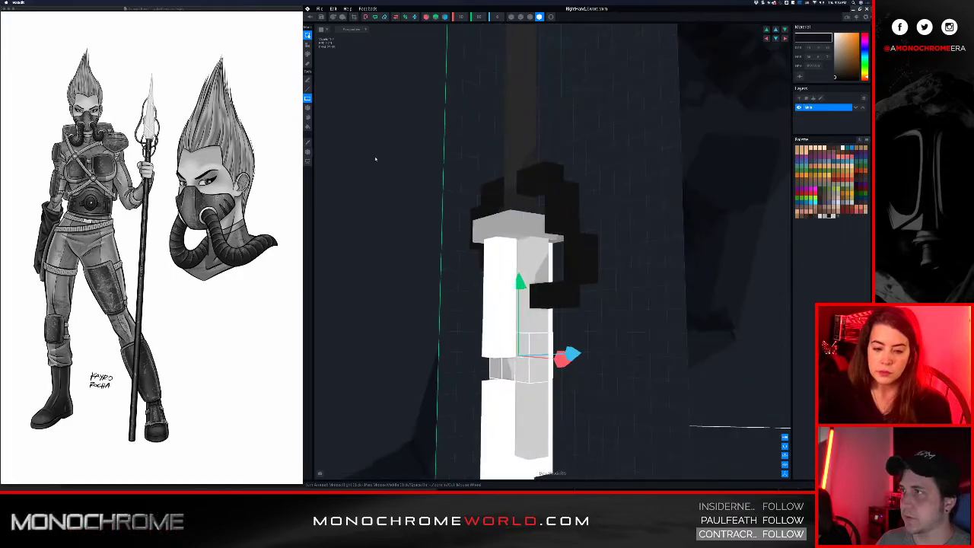
Sample the glowing near-white and fill the missing voxels in the blade's central column
left_click(308, 44)
left_click(496, 338, "alt")
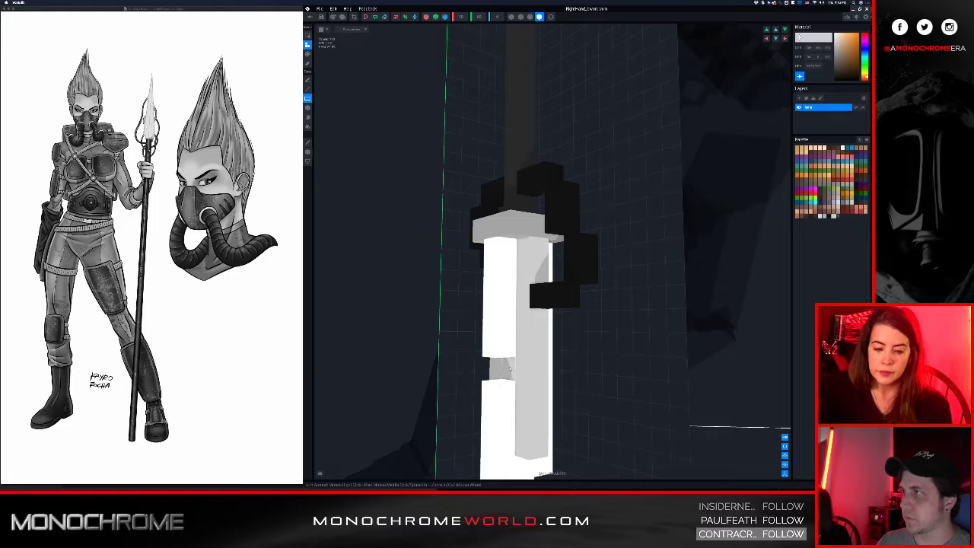
left_click(510, 368)
right_click_drag(509, 368, 523, 358)
scroll(524, 350, "down", 5)
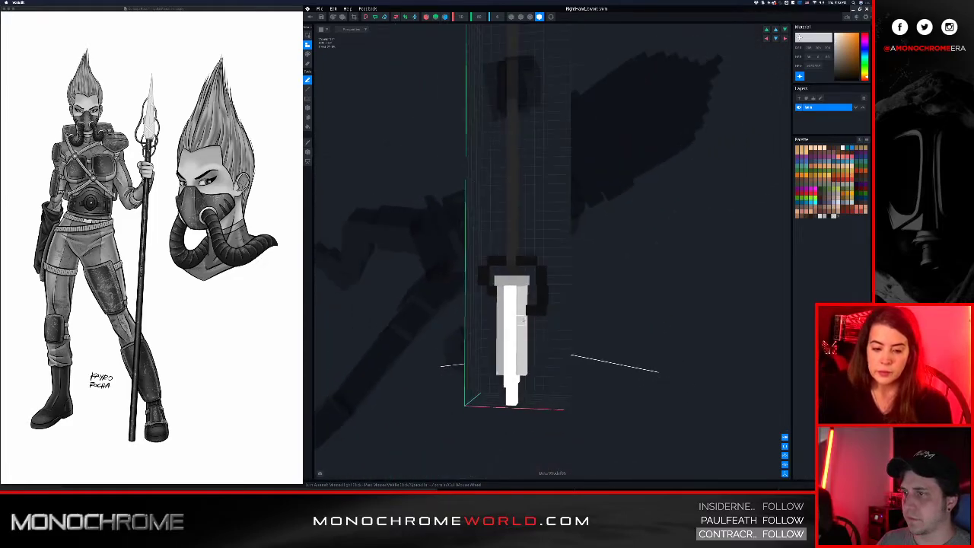
Fit the model's volume tightly around the lengthened spear
right_click_drag(522, 323, 530, 321)
scroll(508, 311, "down", 4)
middle_click_drag(508, 312, 511, 340)
scroll(508, 328, "down", 1)
middle_click_drag(508, 271, 516, 314)
scroll(516, 314, "down", 1)
right_click_drag(520, 313, 520, 309)
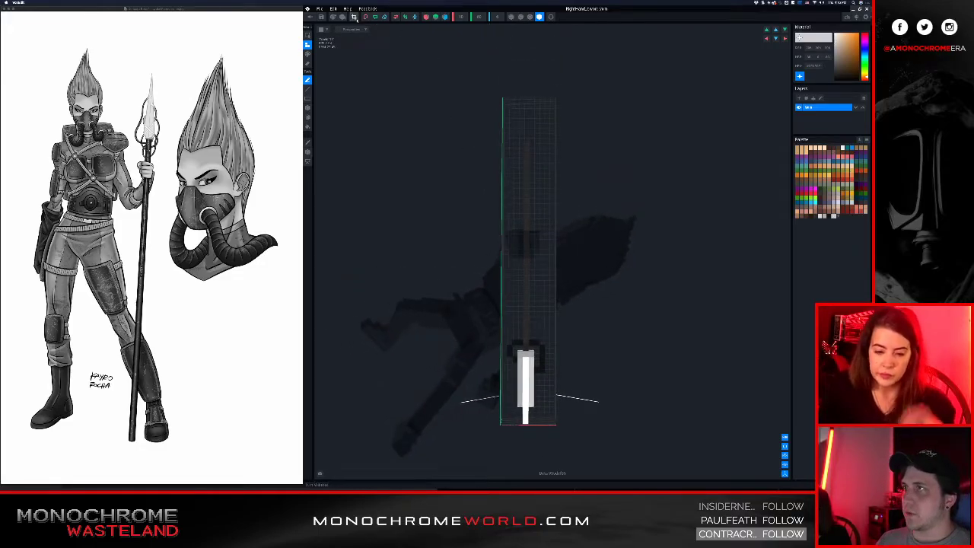
left_click(353, 17)
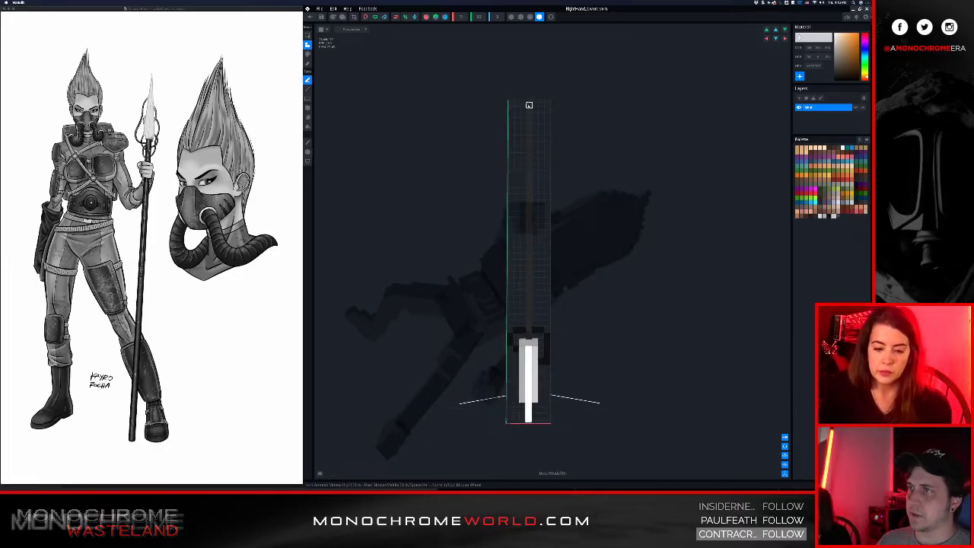
right_click_drag(523, 238, 524, 236)
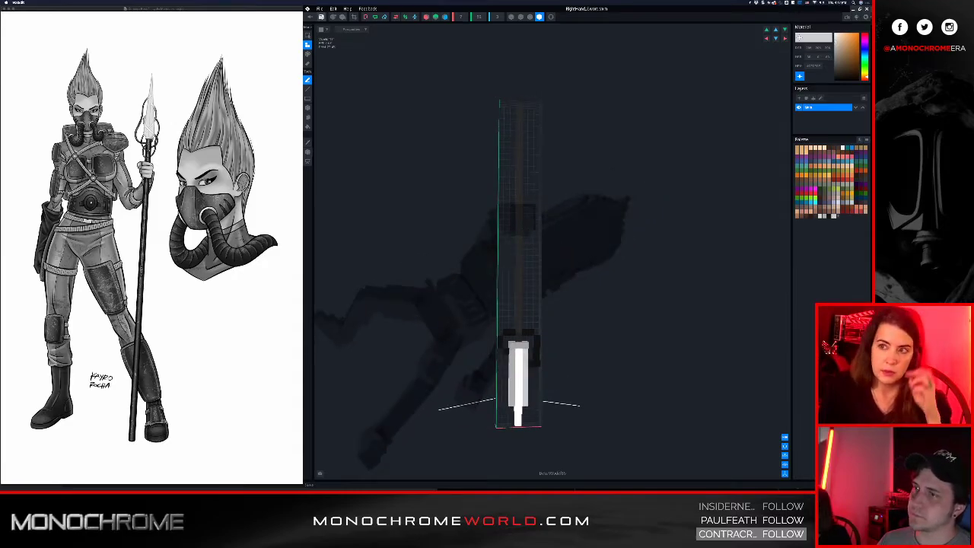
Set the volume height to 56 and extend the butt end of the shaft in its sampled dark grey
left_click(478, 18)
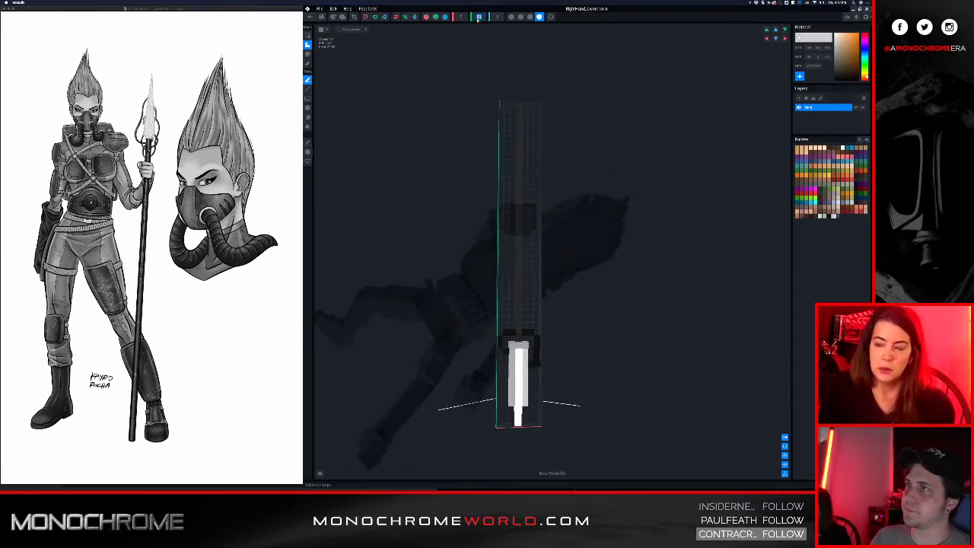
right_click_drag(488, 168, 495, 116)
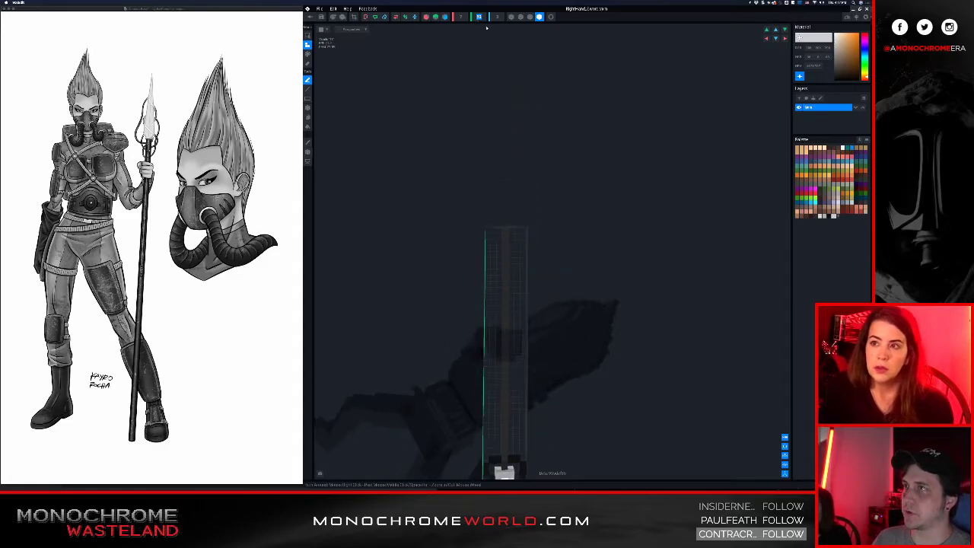
type("56")
key("Return")
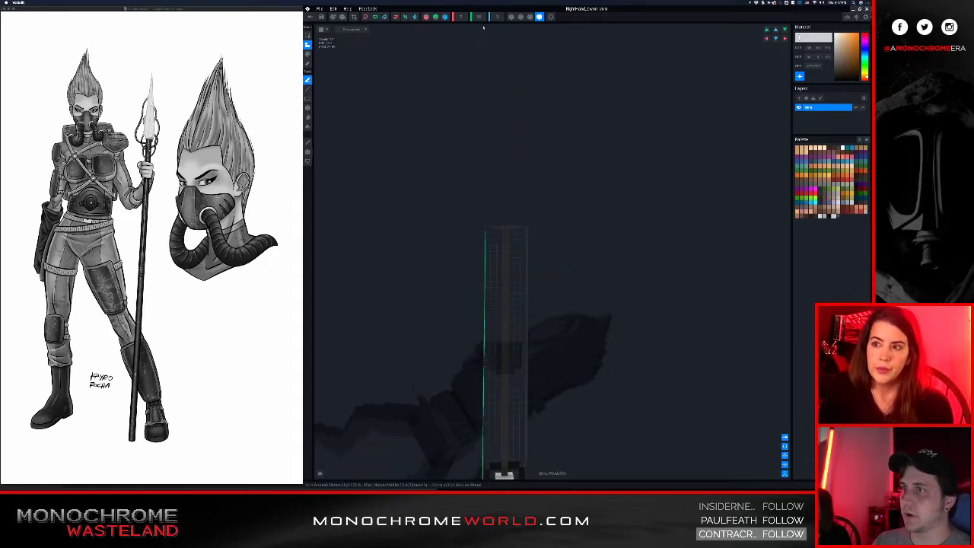
right_click_drag(515, 250, 511, 257)
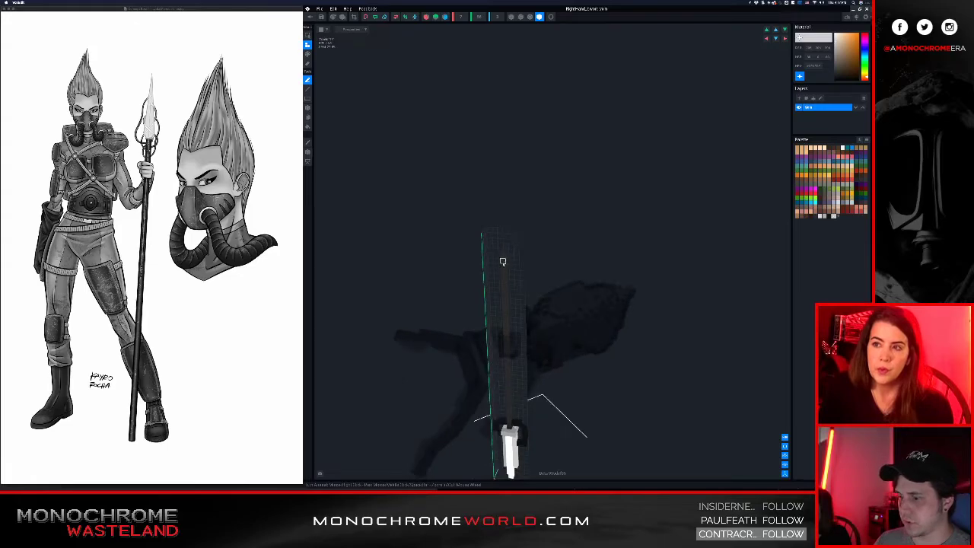
left_click(503, 262, "alt")
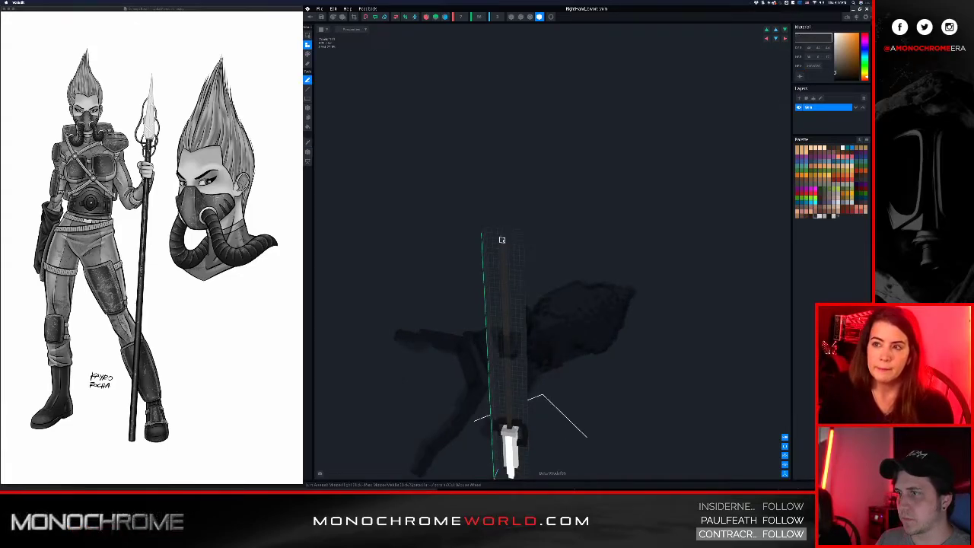
Move the spear's pivot point along the shaft, away from the spearhead
right_click_drag(499, 266, 503, 193)
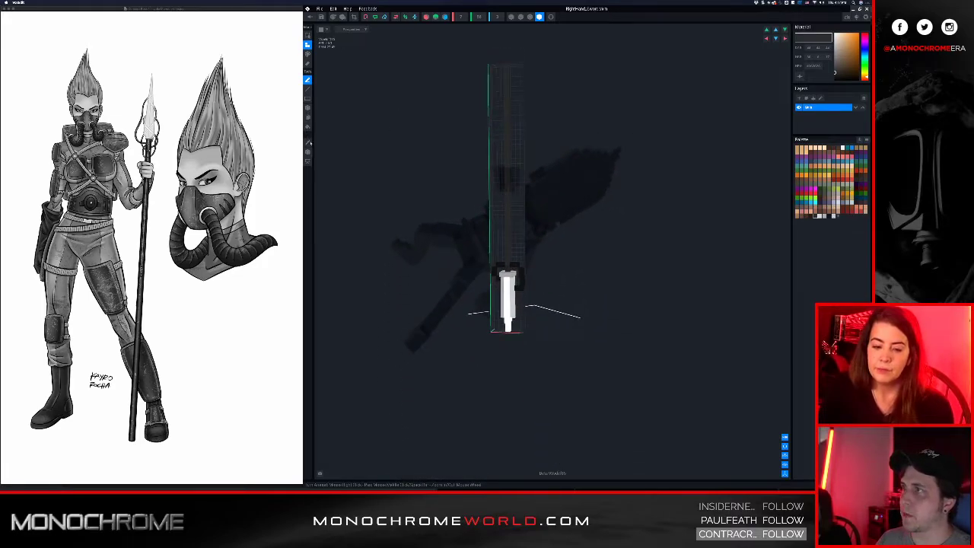
left_click(308, 152)
mouse_move(500, 114)
left_mouse_down()
mouse_move(500, 88)
mouse_move(500, 150)
mouse_move(507, 73)
mouse_move(511, 105)
left_mouse_up()
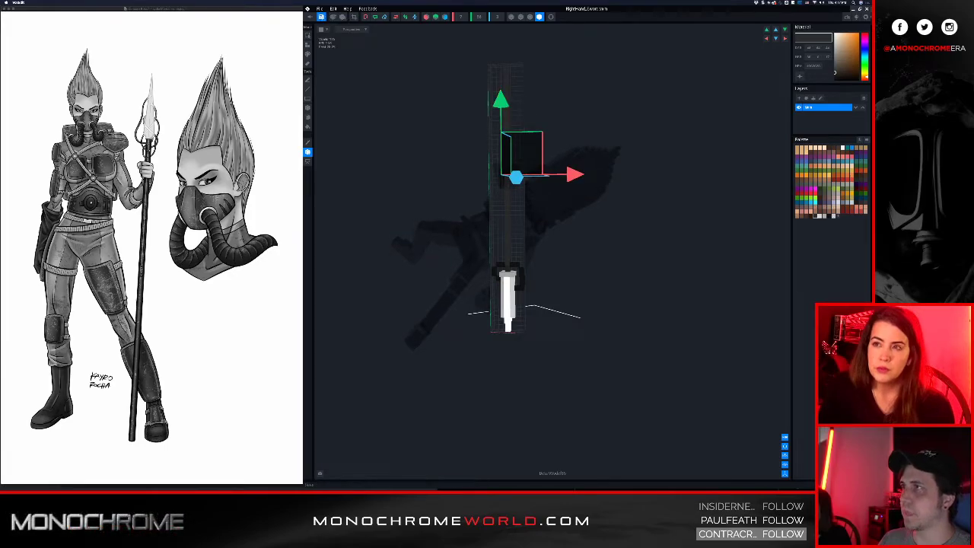
Save the lengthened spear, return to the avatar rig and inspect how it sits in the hand
left_click(311, 17)
left_click(538, 145)
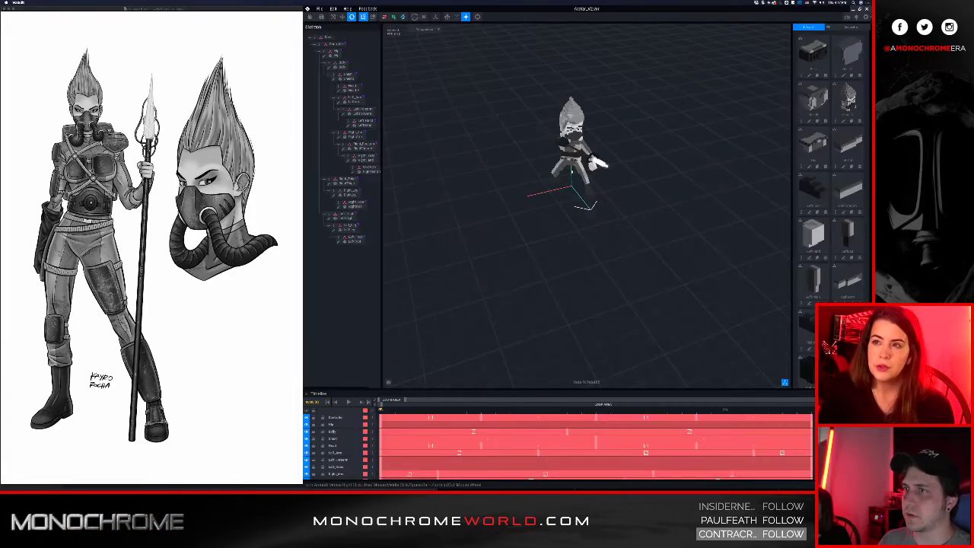
scroll(573, 163, "up", 5)
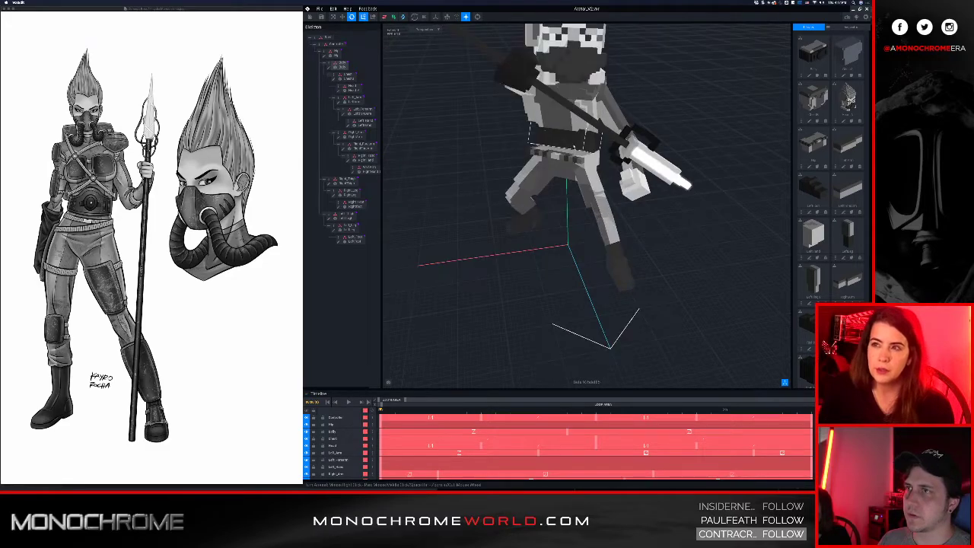
scroll(573, 147, "down", 3)
scroll(574, 147, "up", 2)
right_click_drag(631, 164, 595, 163)
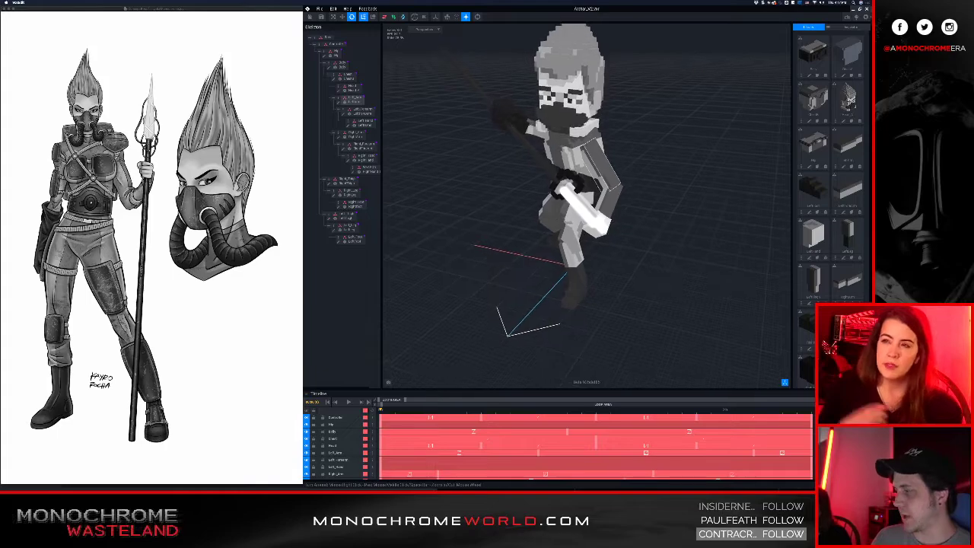
Examine the avatar and its spear in the pose and the T-pose, then inspect the torso and waist from the front and back
scroll(594, 163, "up", 1)
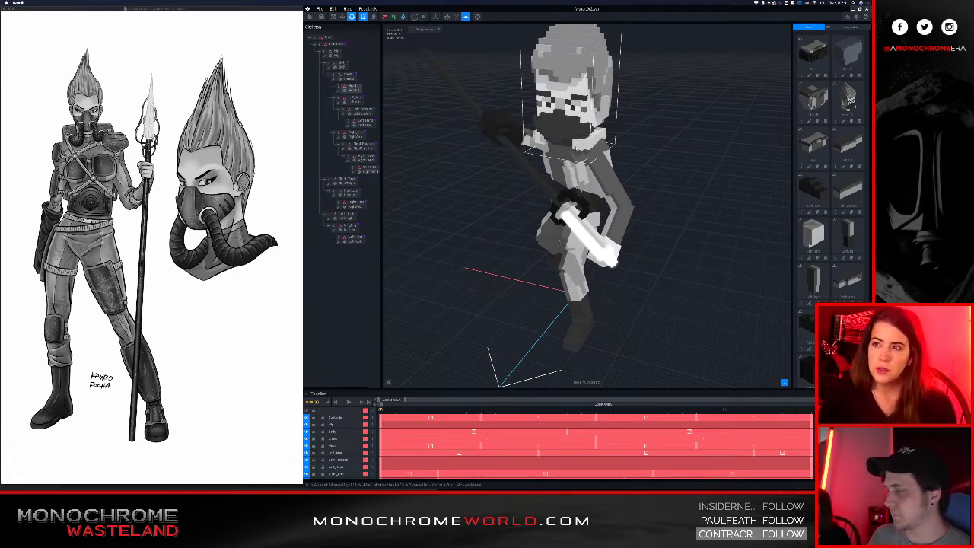
right_click_drag(533, 161, 567, 192)
scroll(563, 200, "down", 2)
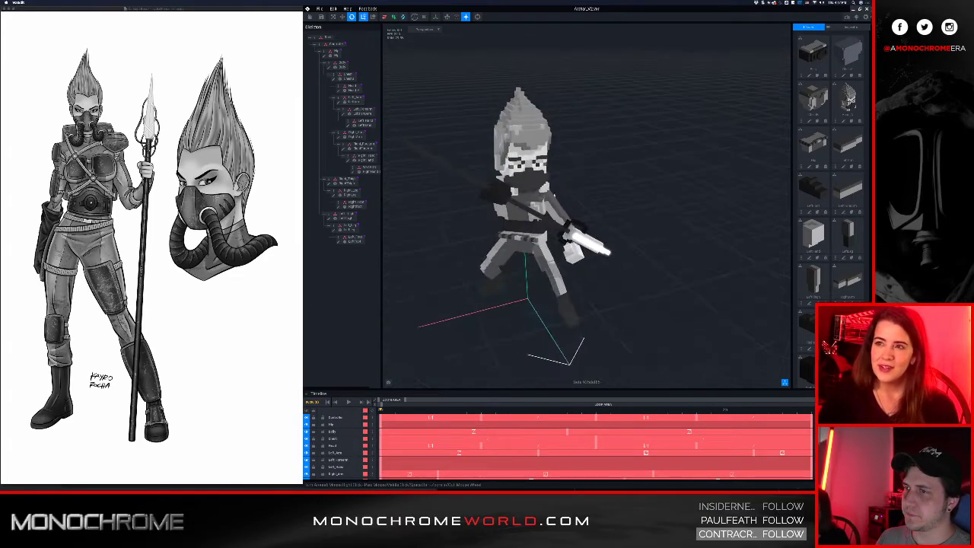
scroll(550, 196, "down", 2)
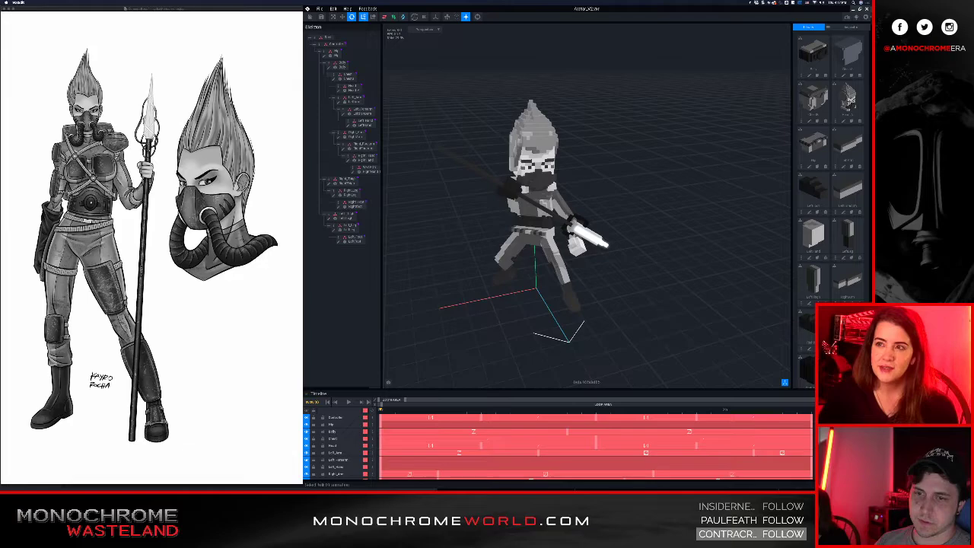
right_click_drag(551, 195, 506, 161)
middle_click_drag(506, 161, 559, 202)
scroll(558, 202, "up", 3)
scroll(601, 239, "down", 2)
mouse_move(601, 239)
right_mouse_down()
mouse_move(575, 241)
mouse_move(609, 266)
mouse_move(600, 254)
right_mouse_up()
middle_click_drag(601, 254, 598, 225)
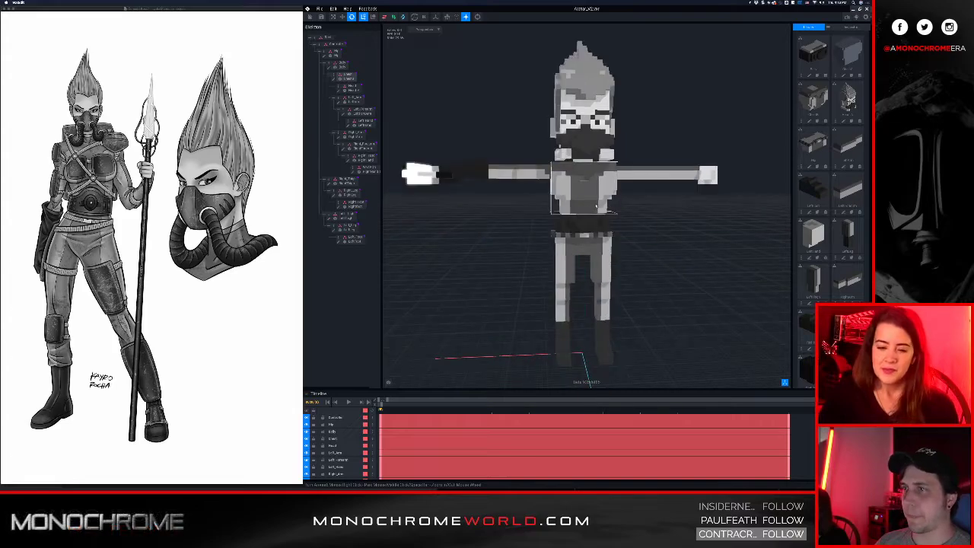
right_click_drag(598, 225, 594, 205)
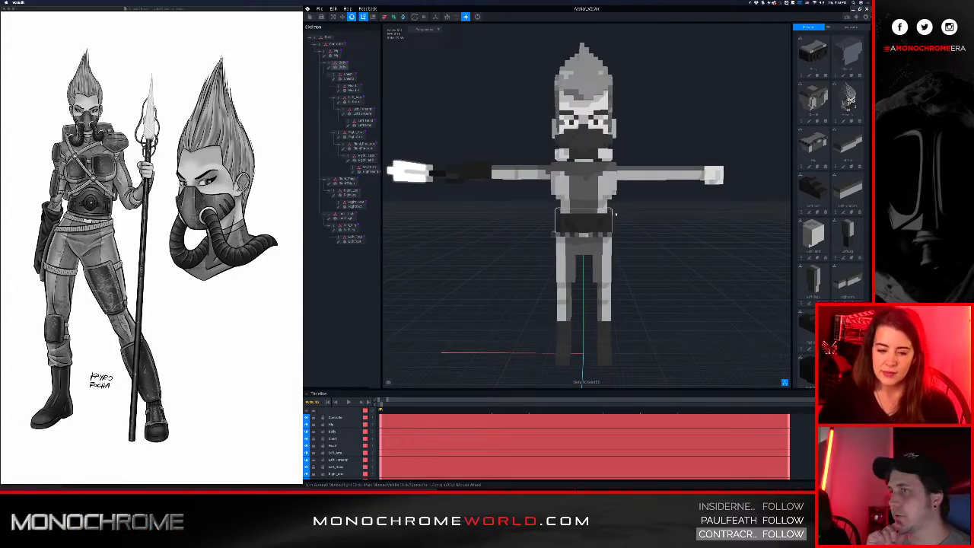
right_click_drag(584, 195, 587, 184)
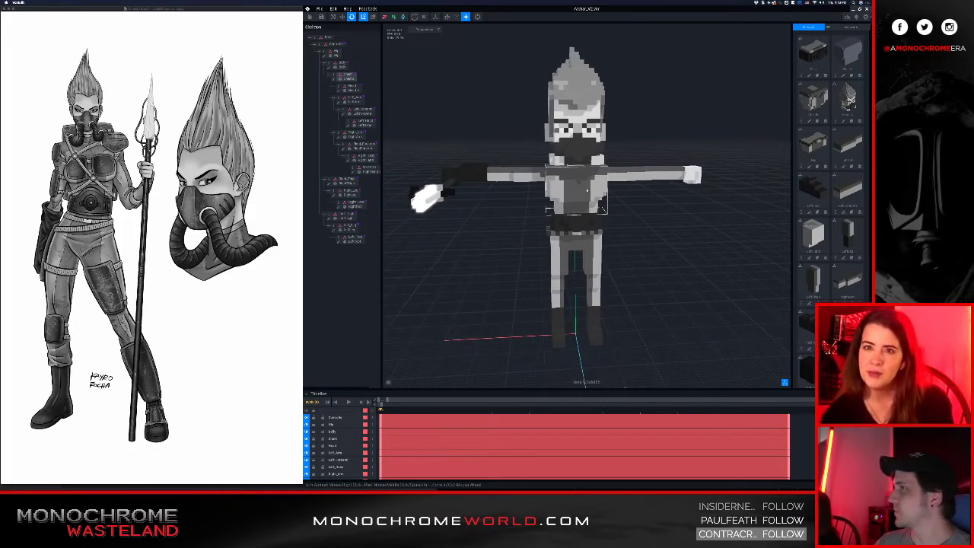
scroll(588, 195, "up", 5)
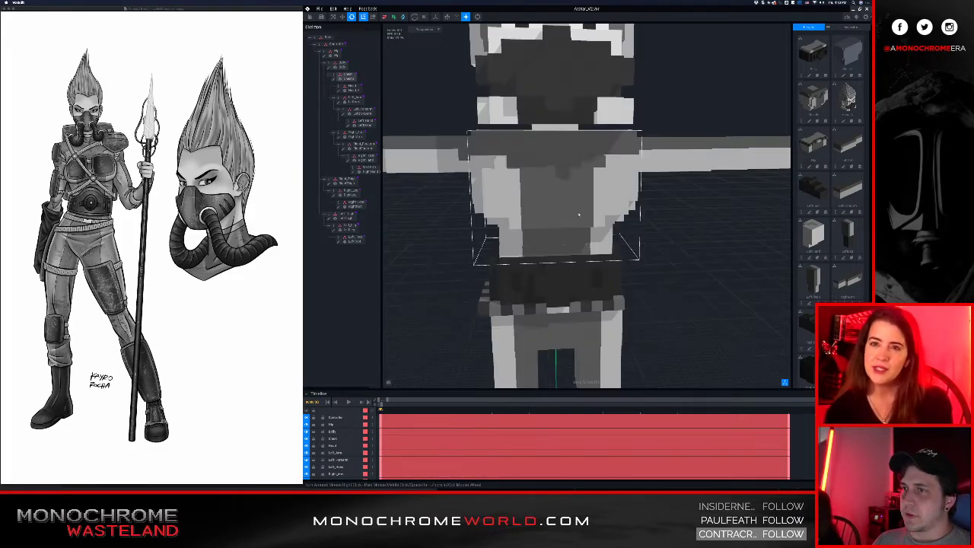
right_click_drag(573, 270, 604, 284)
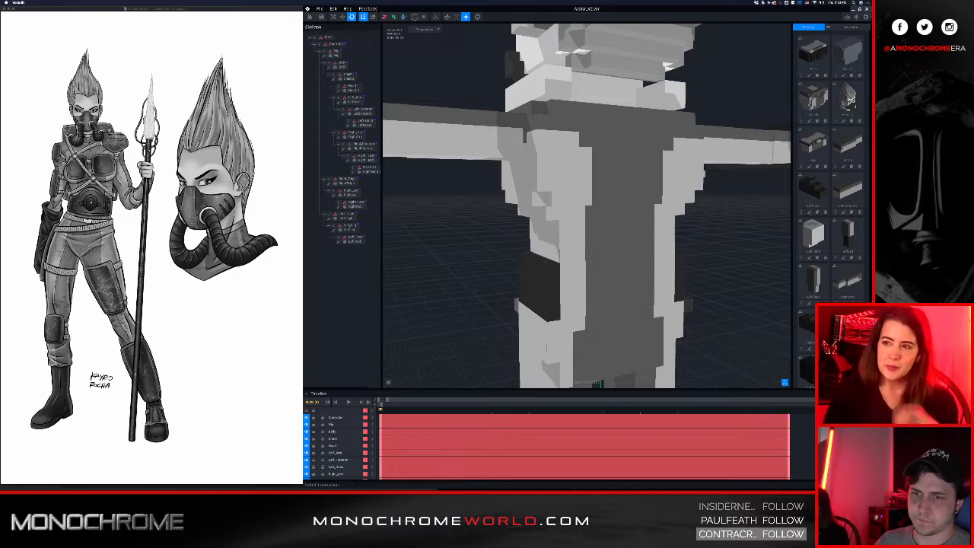
Sync the avatar out to MagicaVoxel as the external editor and accept the file association notice
left_click(320, 9)
mouse_move(370, 46)
left_click(400, 47)
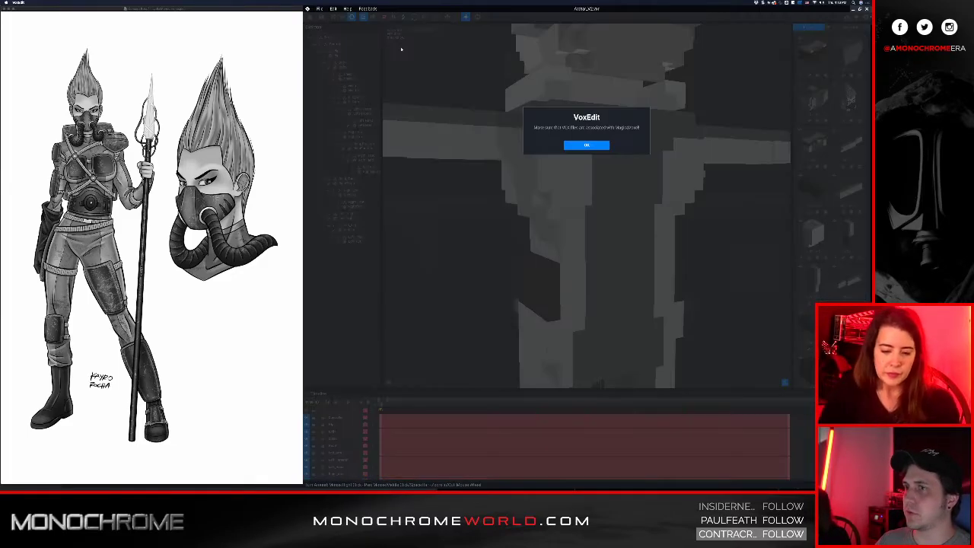
left_click(578, 146)
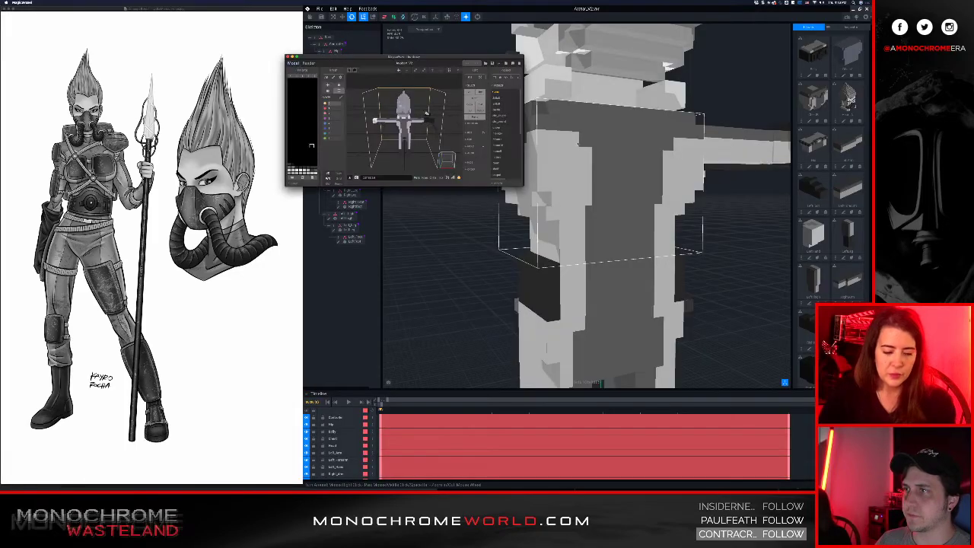
Edit the waist piece and paint the light and grey middle band across its back in the belt's black
scroll(647, 251, "up", 6)
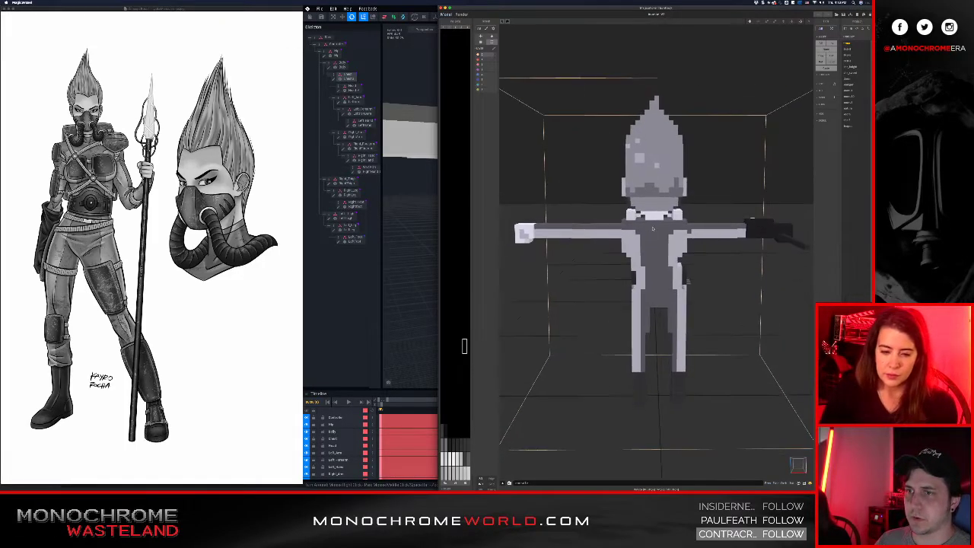
right_click_drag(682, 282, 647, 265)
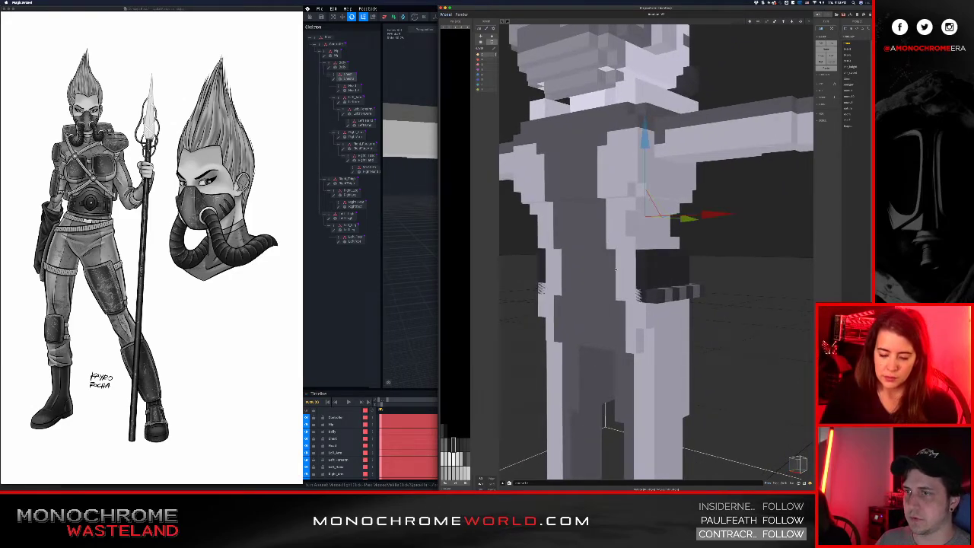
left_click(615, 268)
key("Tab")
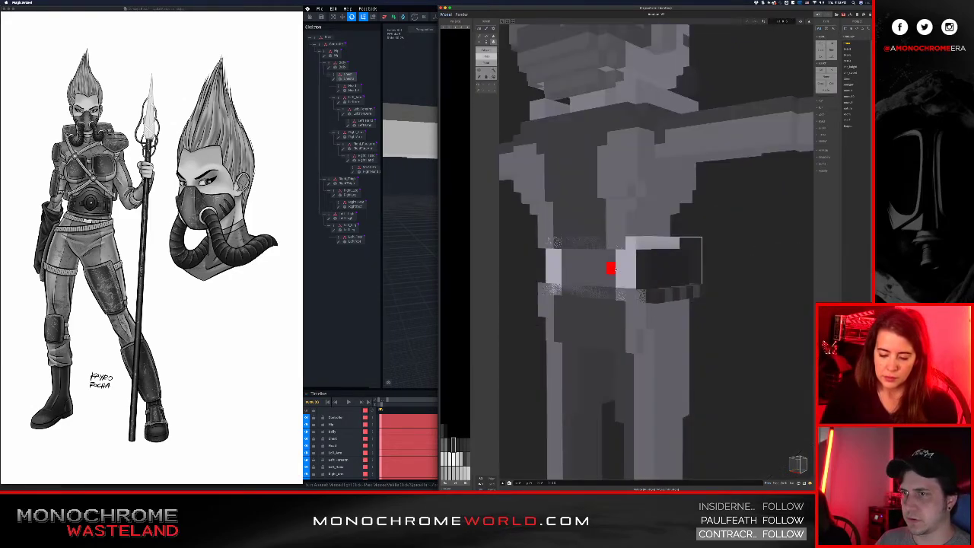
right_click_drag(619, 269, 632, 270)
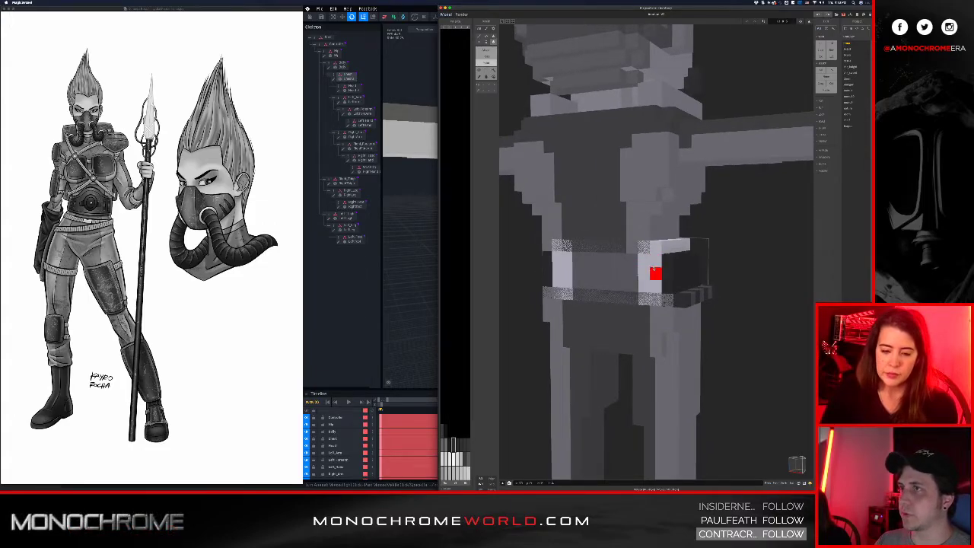
mouse_move(639, 276)
left_mouse_down()
mouse_move(556, 291)
mouse_move(556, 280)
left_mouse_up()
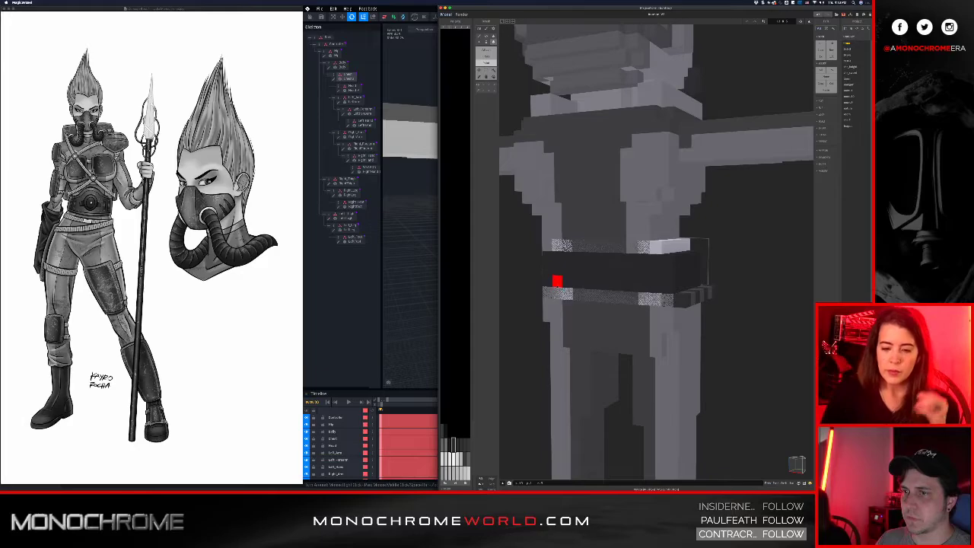
Examine the front of the waist piece, including the belt's raised centre and side details
scroll(658, 277, "down", 3)
right_click_drag(658, 277, 693, 252)
scroll(693, 252, "up", 5)
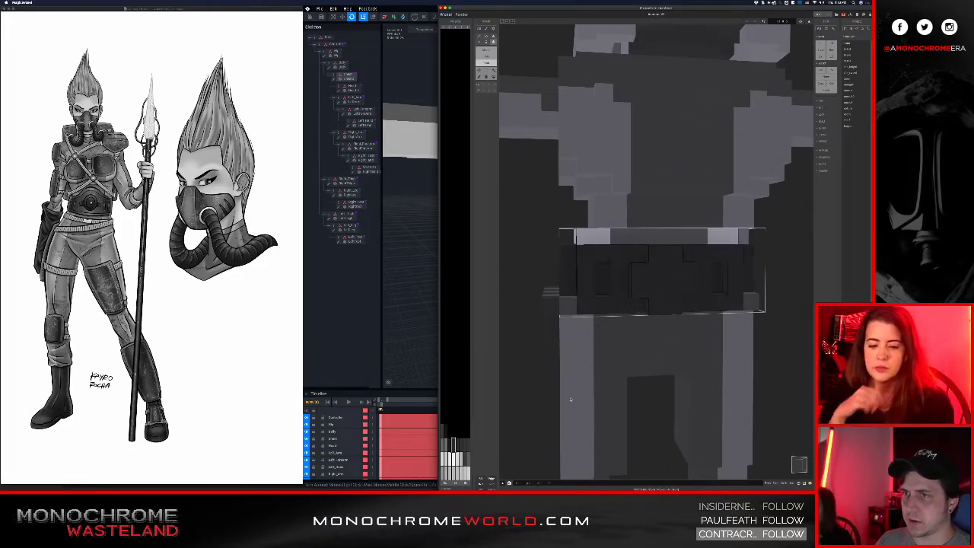
right_click_drag(593, 337, 532, 433)
scroll(608, 335, "up", 3)
right_click_drag(610, 334, 609, 319)
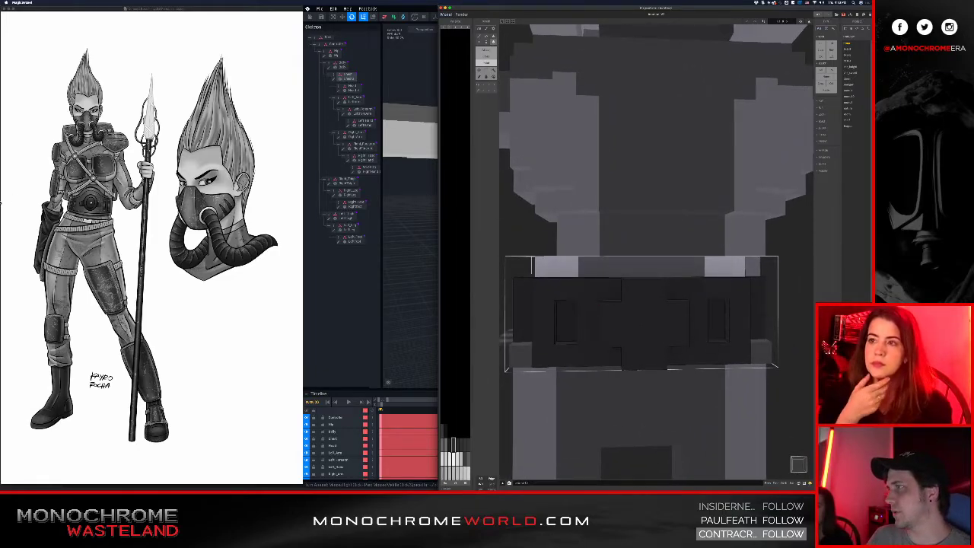
mouse_move(678, 312)
right_mouse_down()
mouse_move(593, 307)
mouse_move(583, 269)
mouse_move(679, 311)
mouse_move(664, 308)
right_mouse_up()
scroll(674, 304, "down", 1)
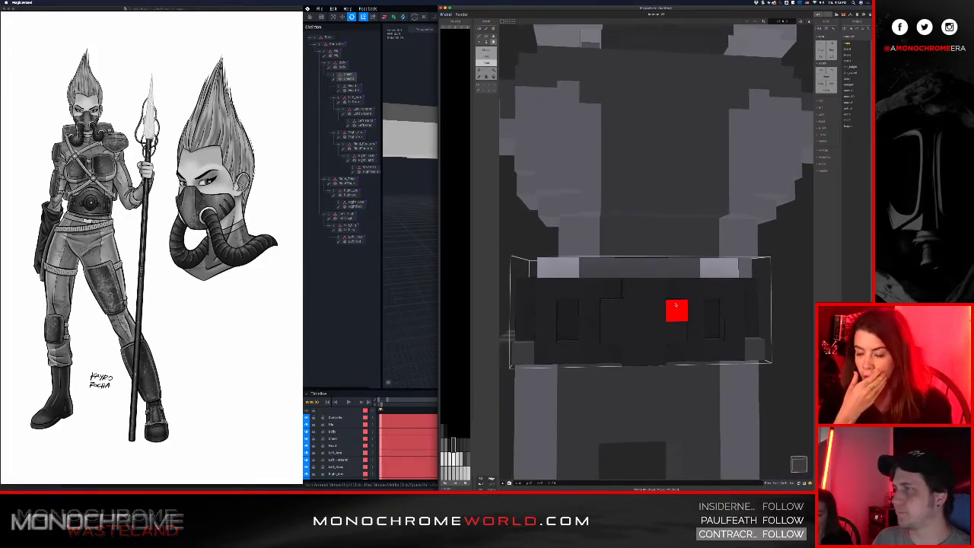
Switch to VoxEdit and sync the painted waist piece back from MagicaVoxel into the avatar
key("super+Tab")
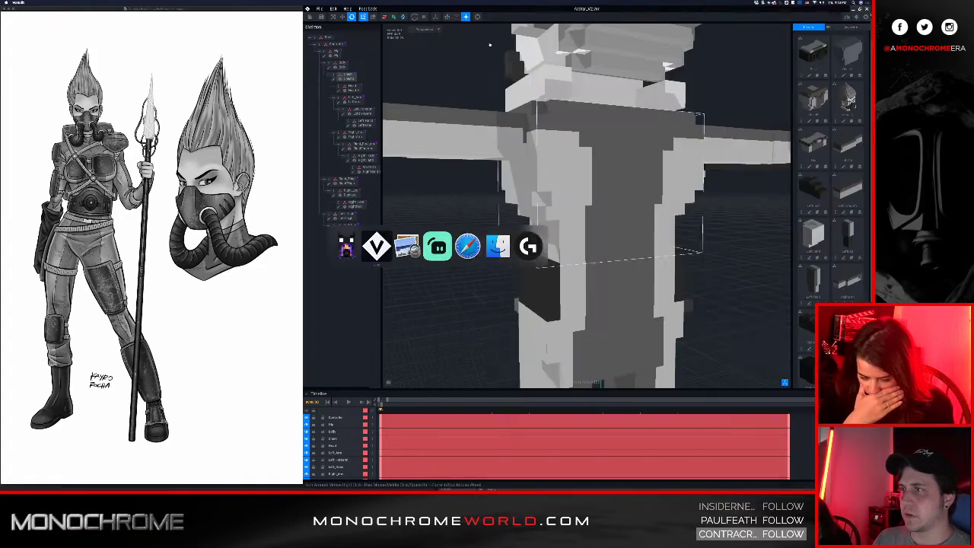
left_click(320, 9)
mouse_move(342, 46)
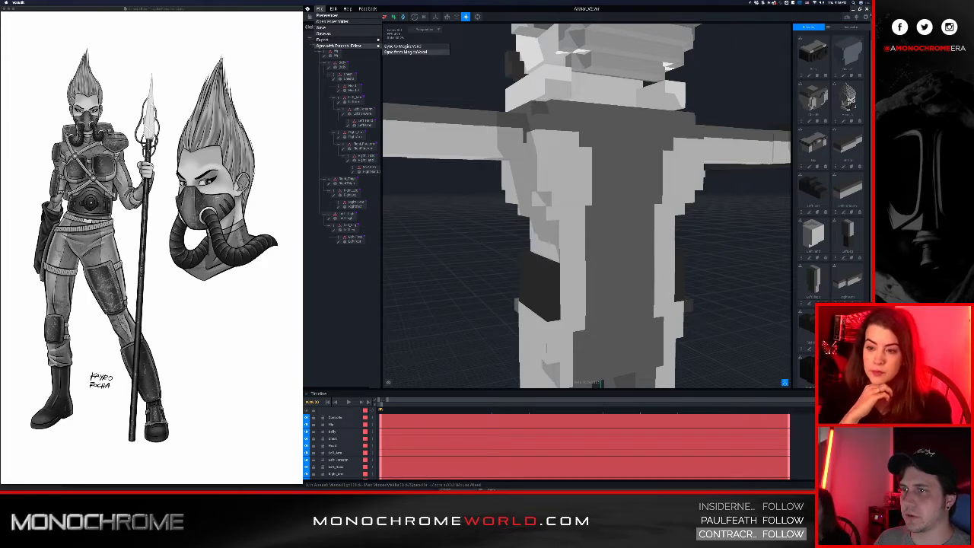
left_click(407, 51)
scroll(533, 228, "down", 3)
mouse_move(609, 281)
right_mouse_down()
mouse_move(533, 228)
mouse_move(603, 269)
right_mouse_up()
Return to MagicaVoxel, isolate the waist piece and paint the lower row across its back black
key("super+Tab")
right_click_drag(611, 311, 732, 310)
scroll(588, 348, "down", 1)
right_click_drag(571, 332, 661, 346)
scroll(654, 348, "down", 1)
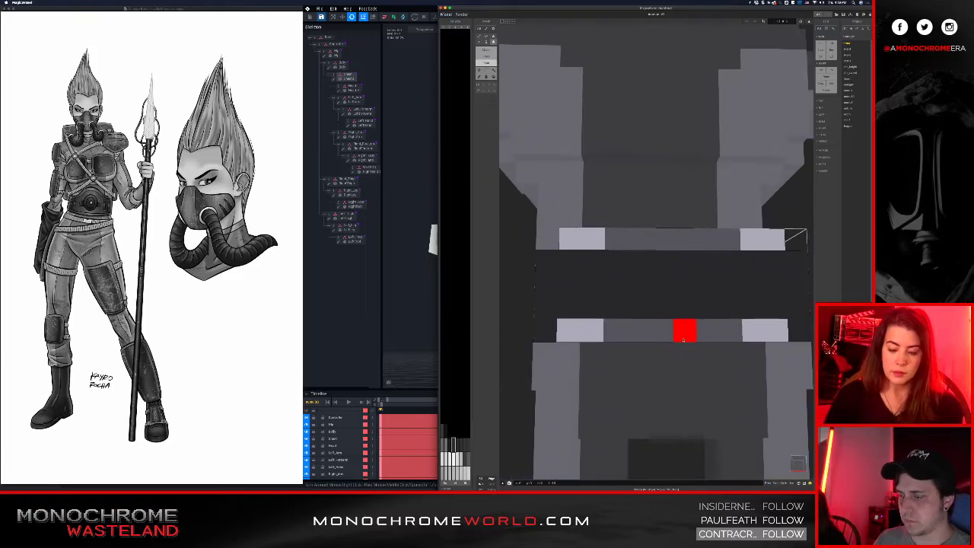
key("h")
left_click_drag(567, 335, 777, 342)
Paint the underside of the waist piece black, covering its border and light centre
right_click_drag(730, 332, 722, 297)
mouse_move(572, 261)
left_mouse_down()
mouse_move(731, 276)
mouse_move(788, 270)
mouse_move(766, 276)
mouse_move(771, 307)
left_mouse_up()
mouse_move(571, 261)
left_mouse_down()
mouse_move(576, 294)
mouse_move(743, 311)
left_mouse_up()
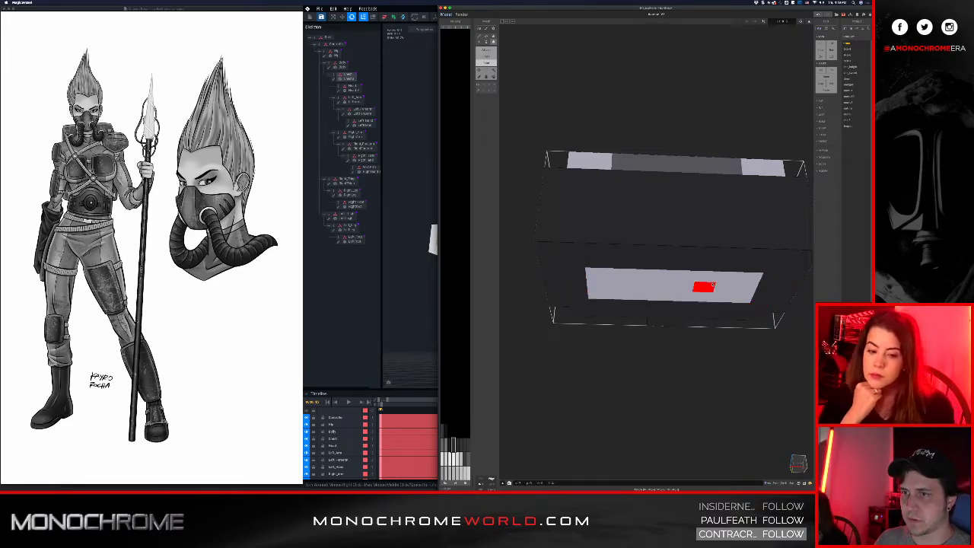
left_click_drag(587, 274, 743, 298)
Switch to VoxEdit and sync the waist piece from MagicaVoxel with its blackened lower edge and underside
right_click_drag(711, 242, 692, 288)
scroll(693, 288, "down", 3)
key("9")
key("super+Tab")
left_click(321, 8)
left_click(320, 9)
left_click(320, 9)
mouse_move(355, 45)
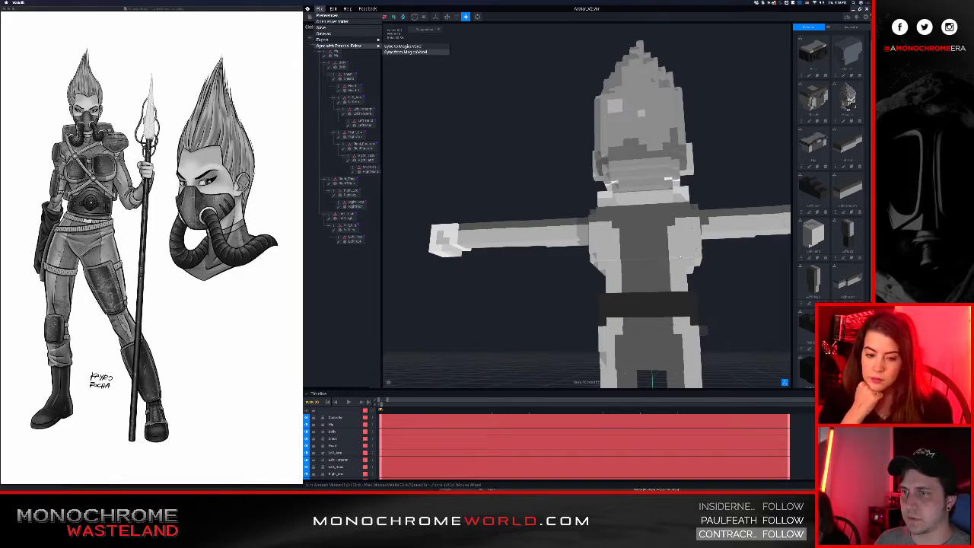
left_click(406, 51)
Examine the updated avatar's waist, belt, hips and legs against the reference drawing
right_click_drag(753, 229, 639, 220)
middle_click_drag(578, 152, 616, 224)
scroll(616, 224, "up", 5)
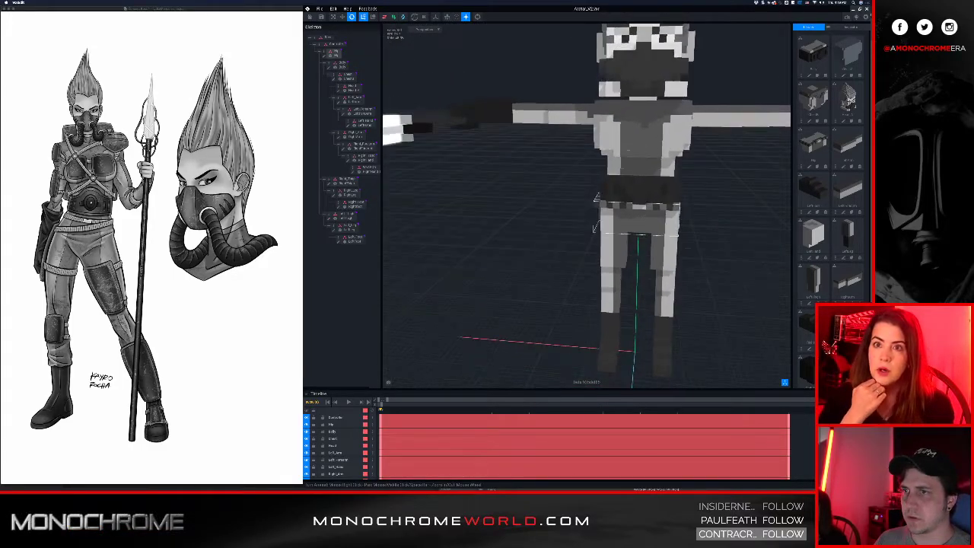
right_click_drag(615, 210, 615, 196)
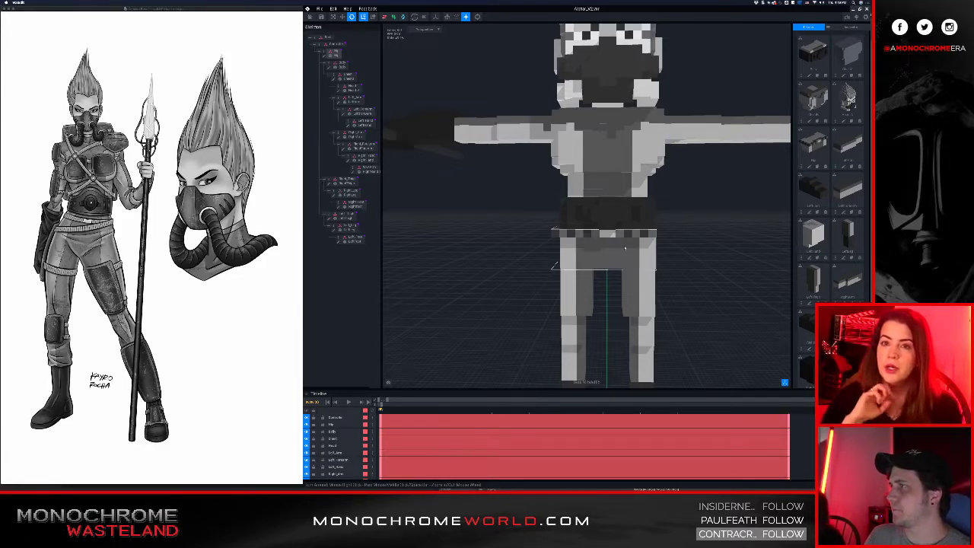
scroll(622, 229, "up", 1)
middle_click_drag(636, 298, 636, 199)
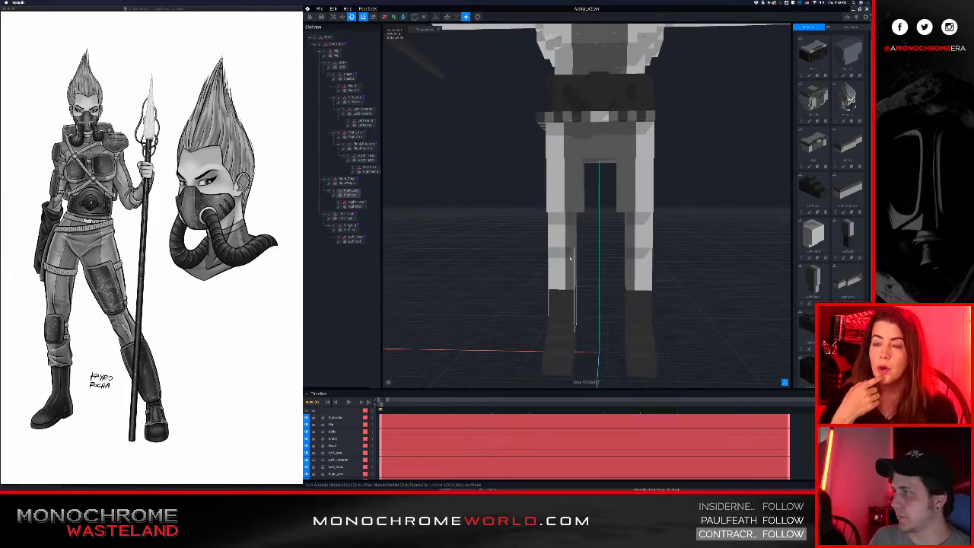
middle_click_drag(641, 211, 641, 192)
right_click_drag(641, 192, 552, 245)
mouse_move(643, 247)
right_mouse_down()
mouse_move(704, 233)
mouse_move(726, 246)
mouse_move(633, 246)
right_mouse_up()
scroll(642, 245, "up", 1)
scroll(643, 245, "down", 2)
middle_click_drag(633, 246, 604, 380)
scroll(605, 278, "down", 5)
scroll(608, 277, "up", 6)
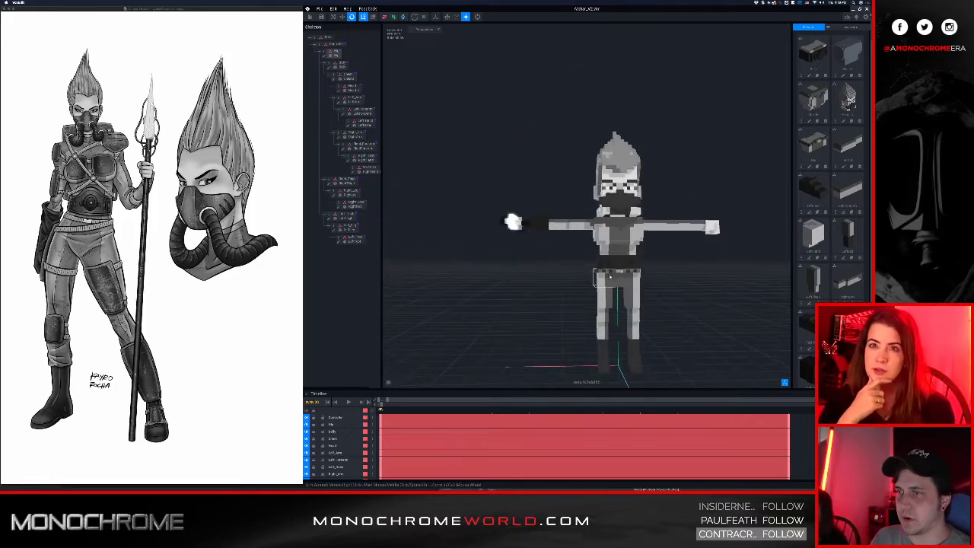
right_click_drag(641, 274, 687, 302)
scroll(639, 277, "down", 3)
middle_click_drag(687, 302, 647, 273)
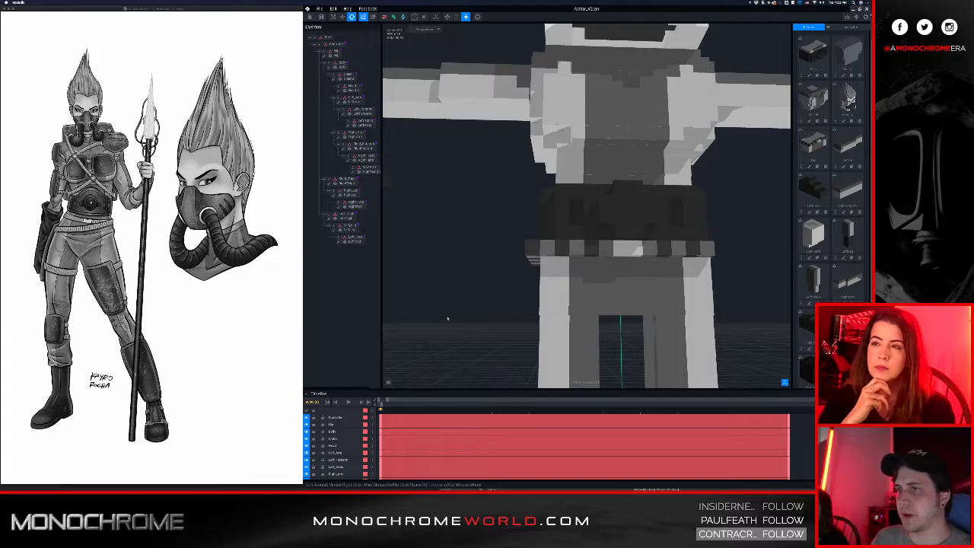
Open the avatar's hip model in the voxel editor and widen its volume along the X axis
right_click_drag(543, 257, 666, 255)
left_click(665, 254)
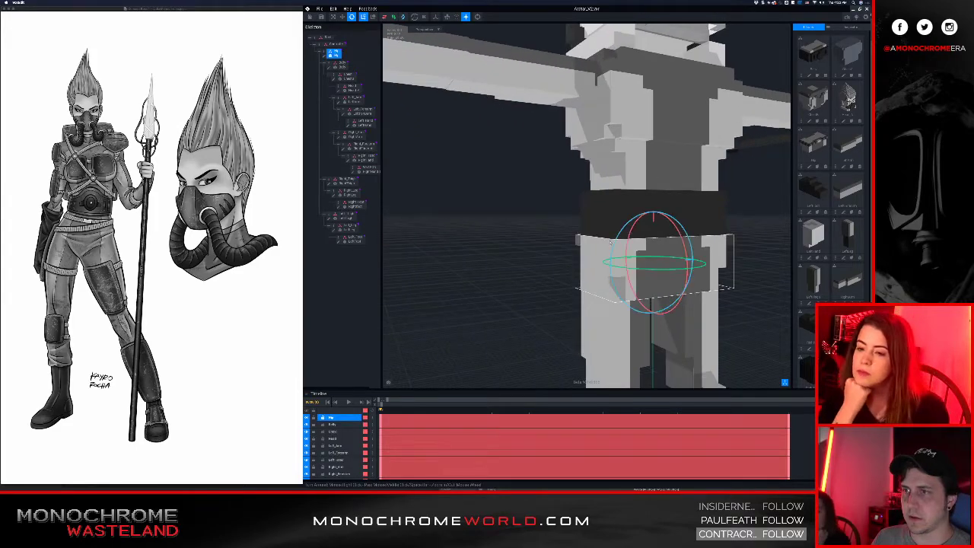
left_click(324, 56)
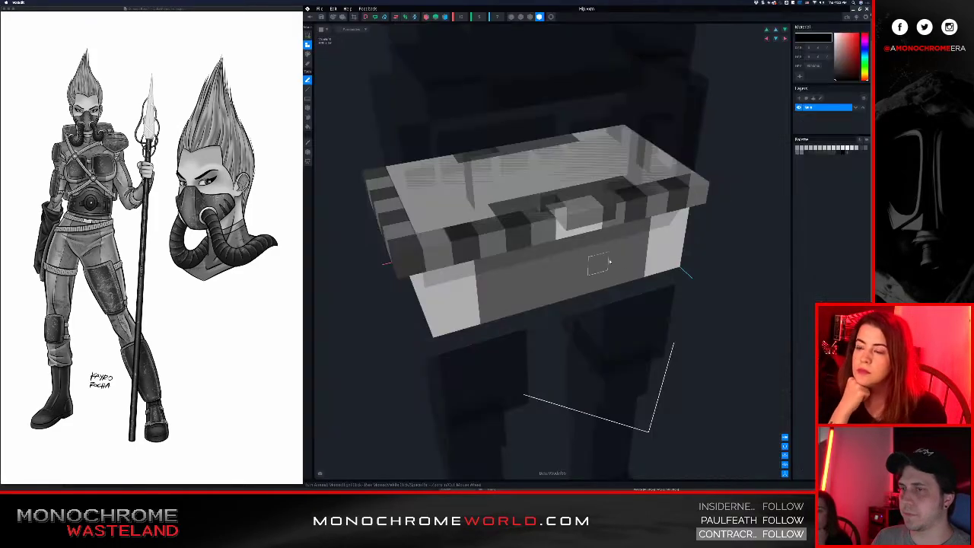
scroll(589, 252, "down", 2)
right_click_drag(590, 252, 587, 237)
right_click_drag(433, 226, 656, 252)
scroll(651, 245, "down", 2)
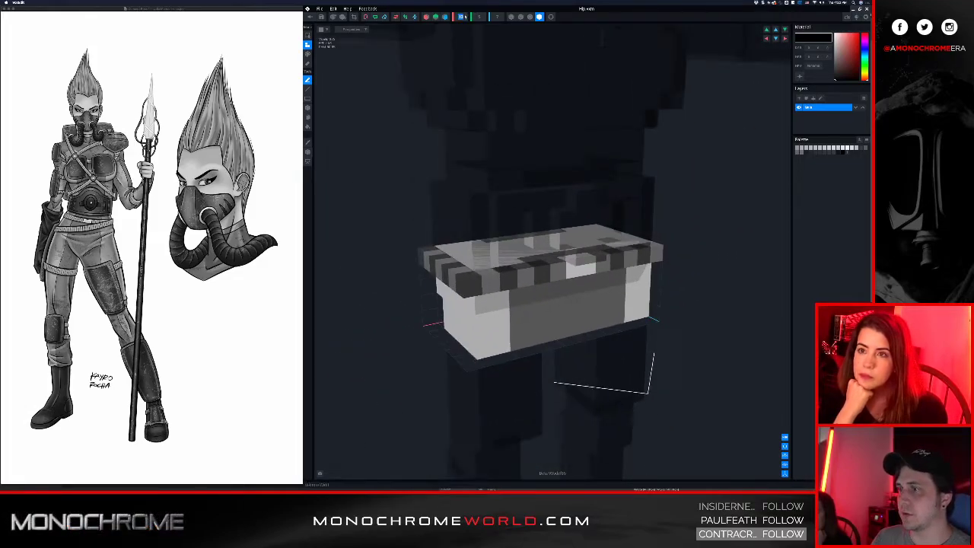
type("4")
key("Return")
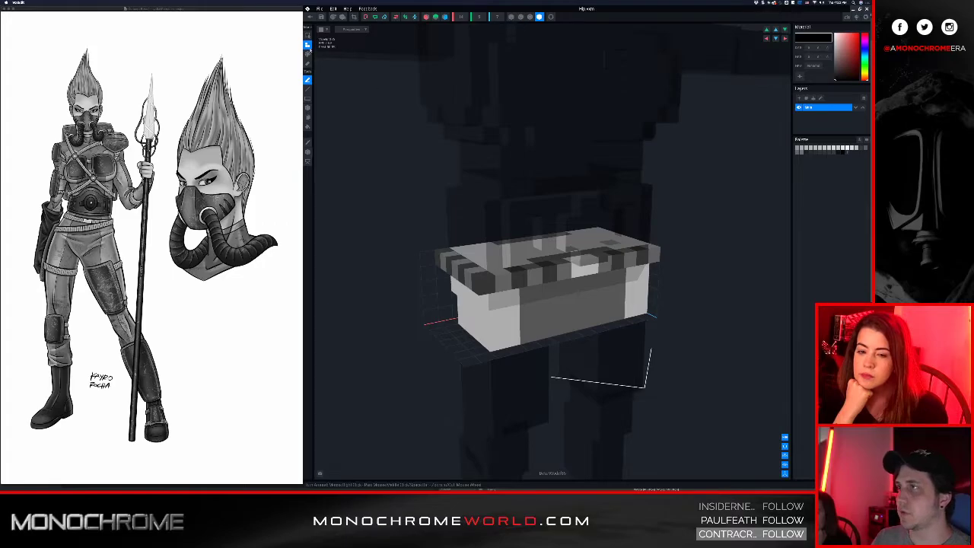
Select all of the hip model's voxels and shift them sideways within the widened volume
left_click(307, 99)
left_click_drag(393, 163, 727, 411)
left_click_drag(484, 294, 461, 289)
right_click_drag(632, 271, 255, 99)
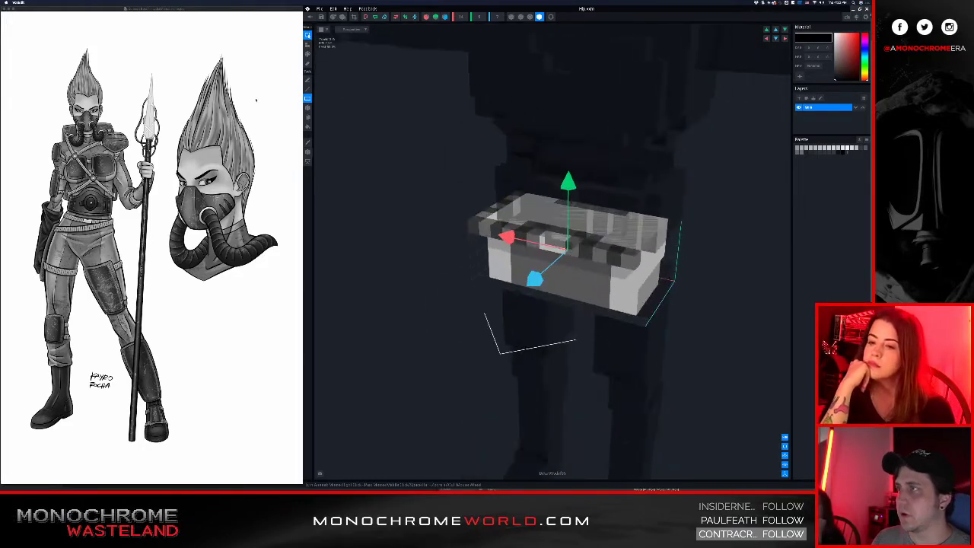
Move the hip model's pivot along the X axis to suit its widened volume
left_click(307, 45)
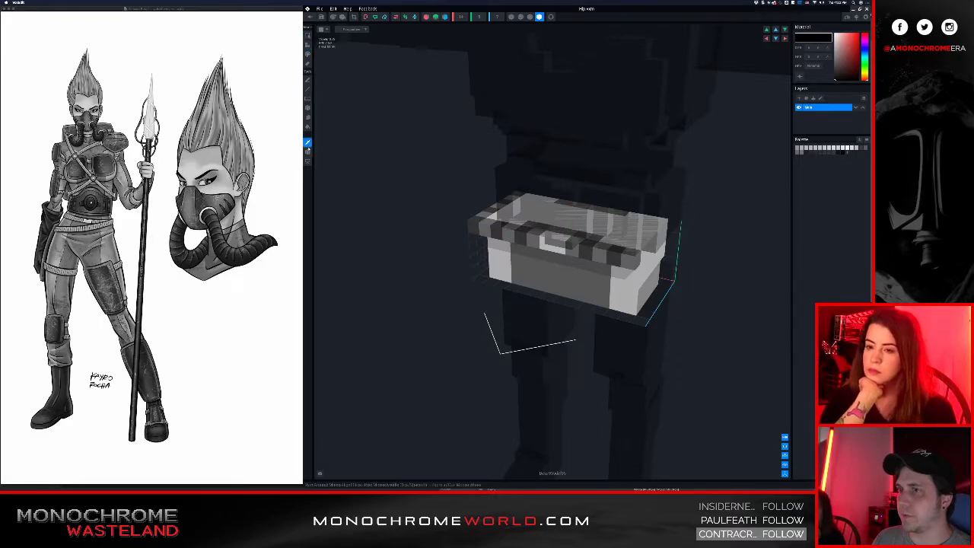
left_click(307, 152)
right_click_drag(454, 178, 481, 283)
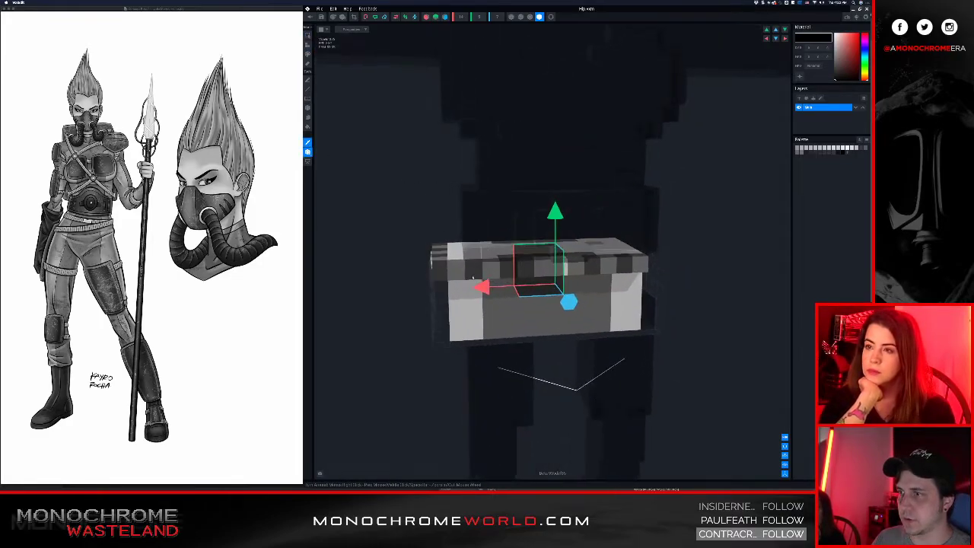
left_click_drag(480, 288, 466, 289)
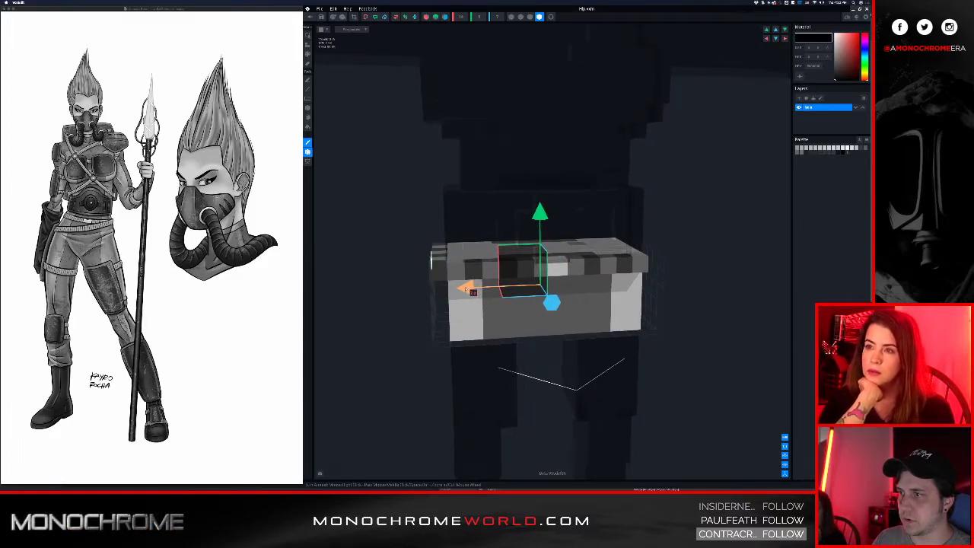
Sample the belt's dark gray and attach spaced voxels of it along the upper edge of the hip's side
left_click(307, 98)
right_click_drag(563, 291, 599, 281)
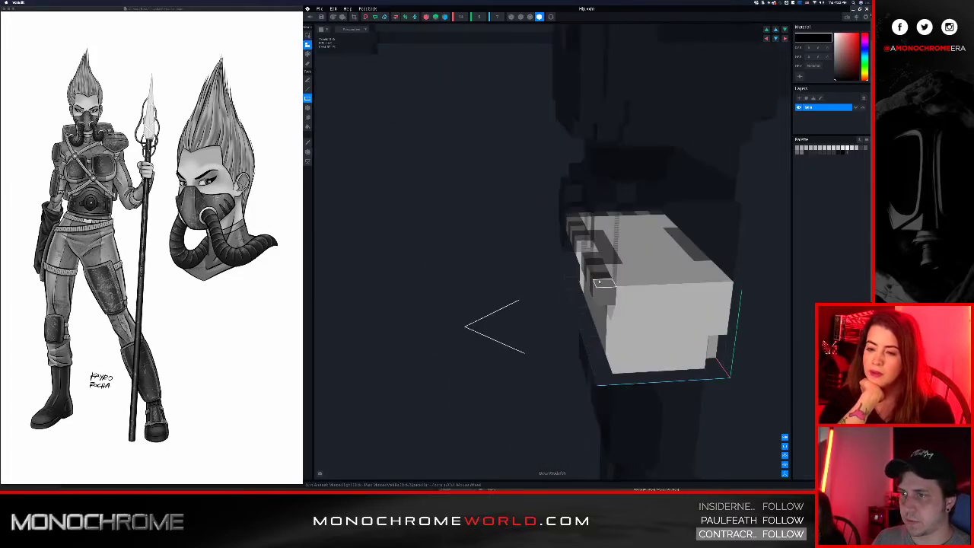
left_click(600, 280, "alt")
key("g")
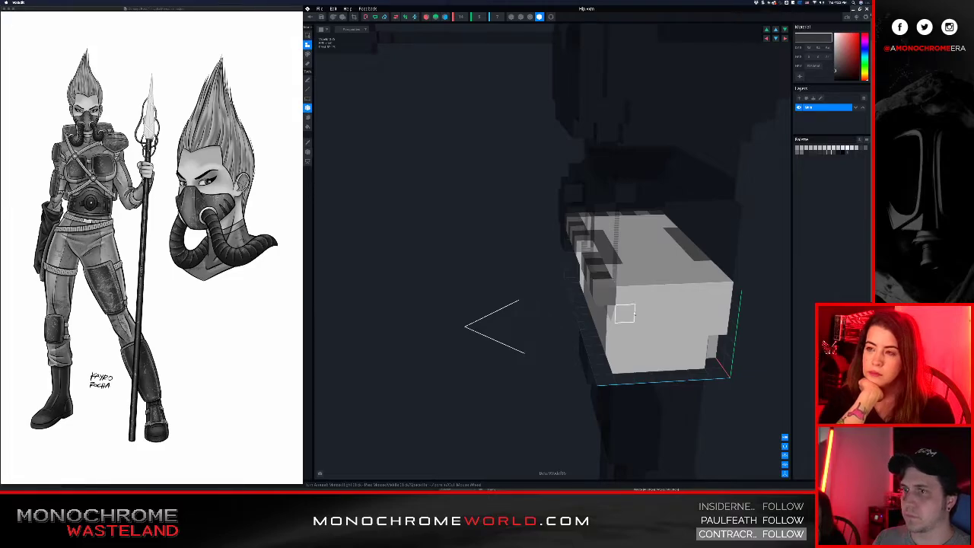
left_click_drag(631, 298, 617, 301)
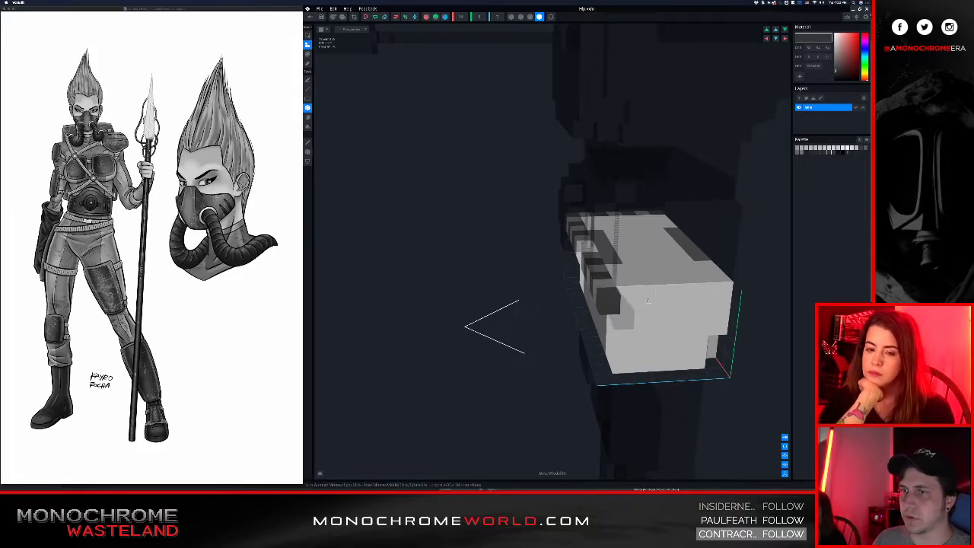
left_click(646, 300)
left_click(689, 297)
left_click(728, 292)
Fill the gaps between the side's dark belt voxels with lighter gray voxels
right_click_drag(735, 297, 643, 269)
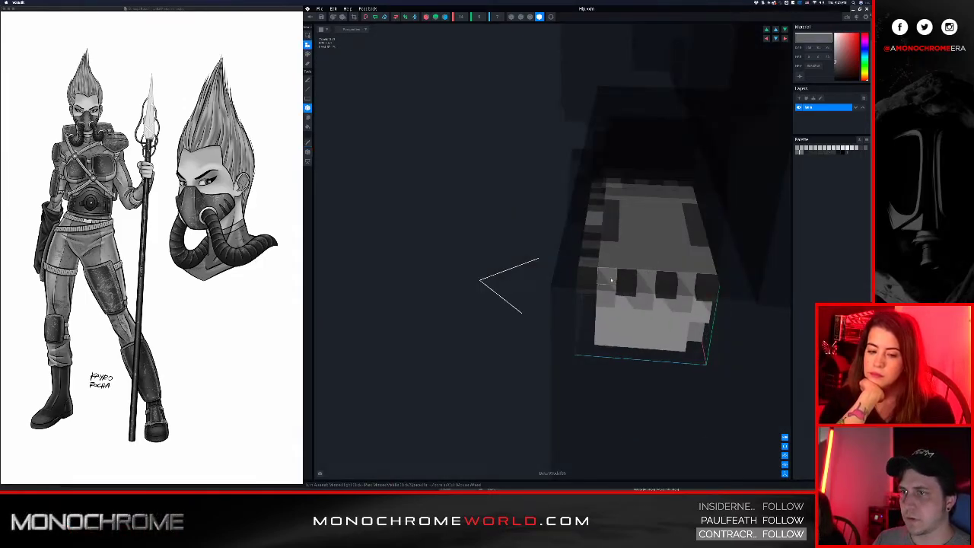
left_click(611, 280)
left_click(645, 281)
left_click(691, 282)
mouse_move(606, 286)
right_mouse_down()
mouse_move(562, 301)
mouse_move(618, 287)
right_mouse_up()
scroll(579, 290, "down", 3)
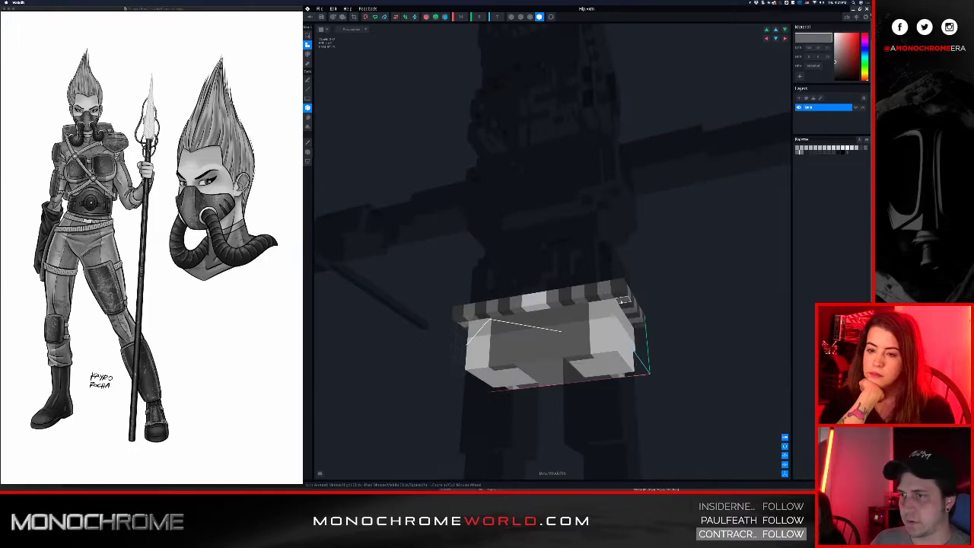
right_click_drag(616, 312, 643, 297)
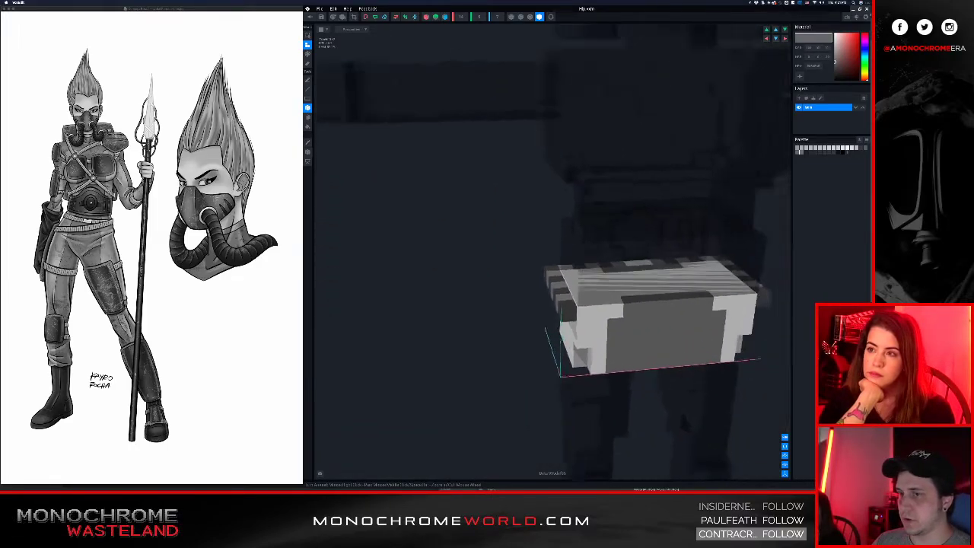
Try painting the corner voxel on the hip's upper back edge dark gray
middle_click_drag(644, 298, 610, 284)
scroll(611, 284, "up", 3)
right_click_drag(611, 284, 591, 271)
middle_click_drag(593, 269, 604, 281)
scroll(604, 281, "up", 2)
right_click_drag(604, 281, 438, 274)
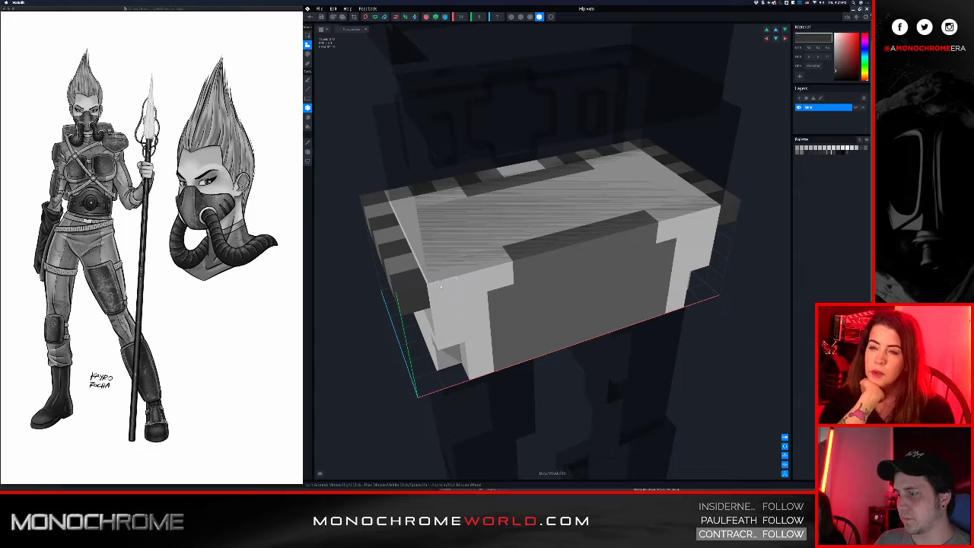
key("p")
left_click(443, 290)
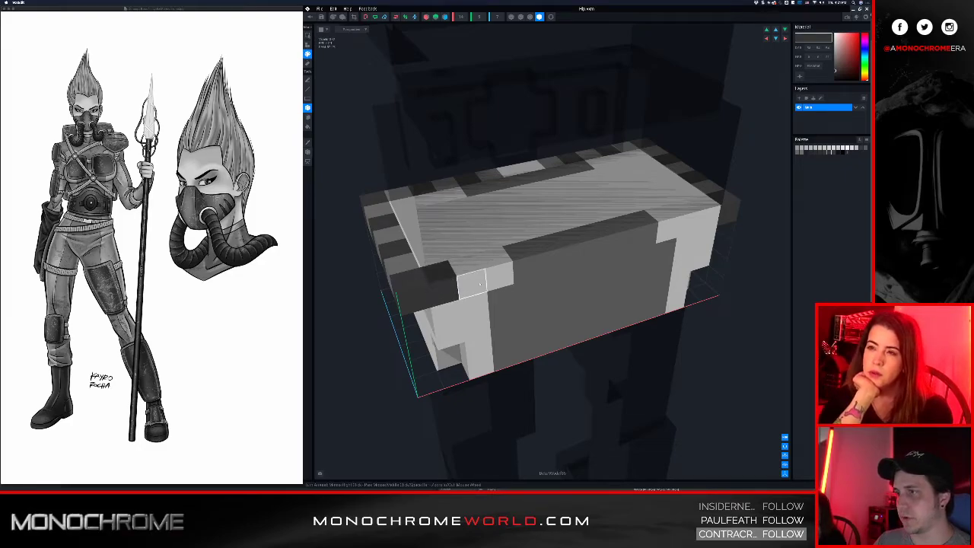
key("super+z")
Paint the hip's upper back edge in alternating belt grays, replacing the light voxels near both corners
left_click(411, 263)
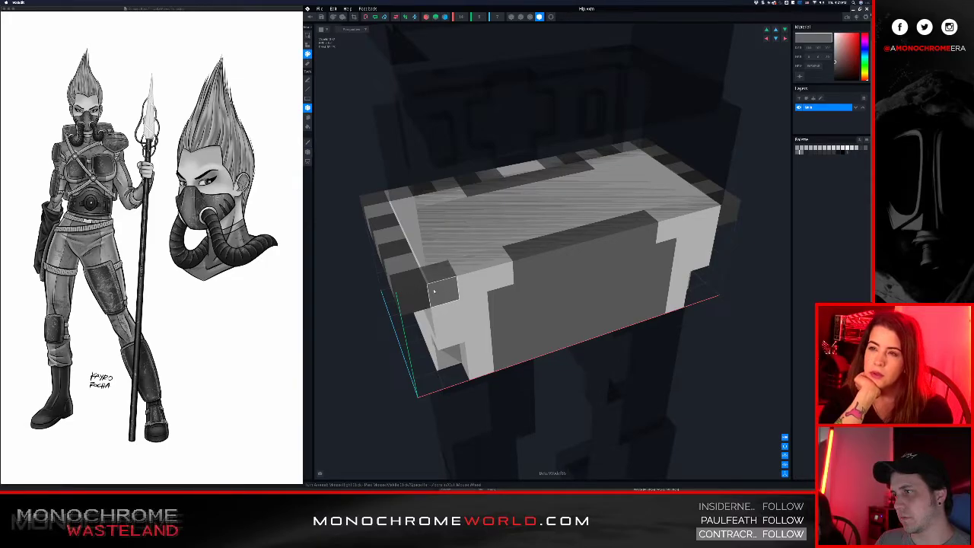
left_click(504, 276)
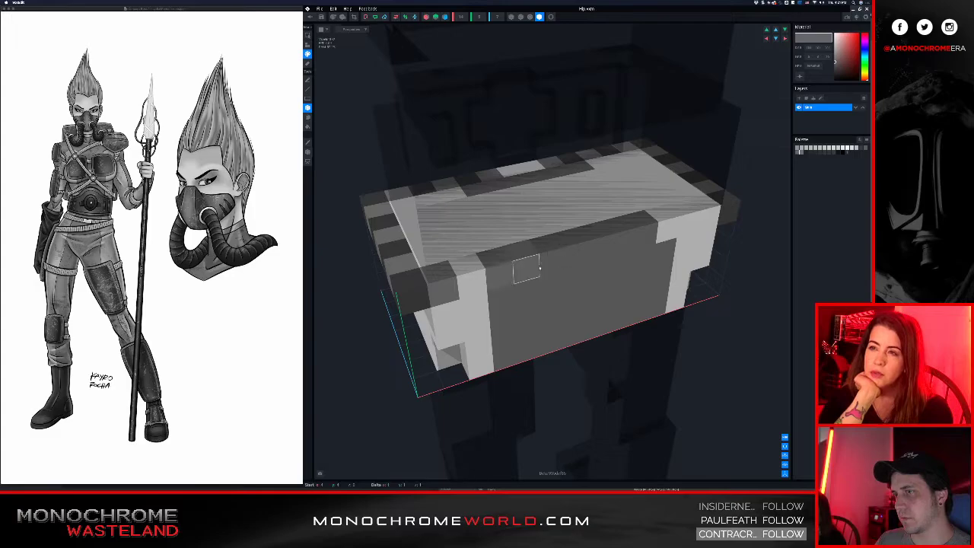
middle_click_drag(544, 265, 623, 298)
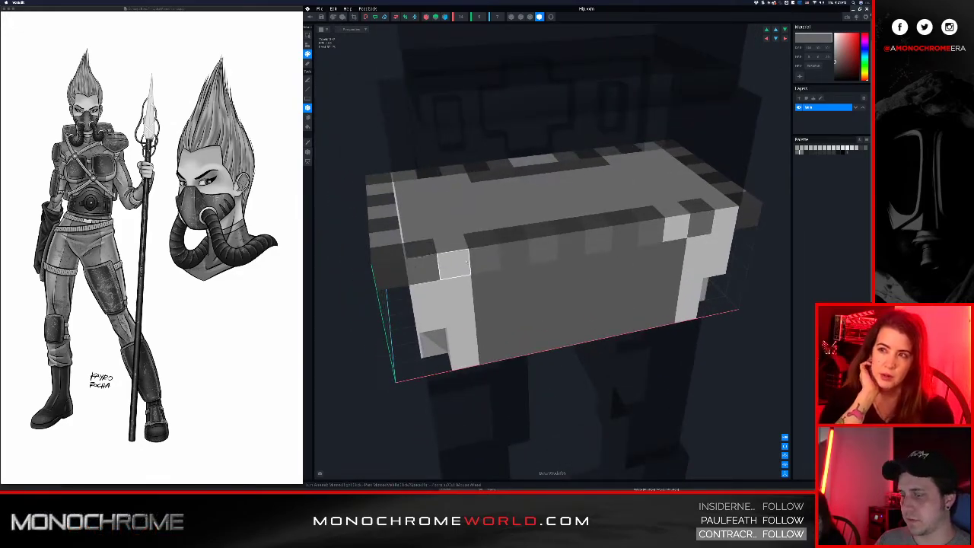
left_click(502, 255)
left_click(464, 268)
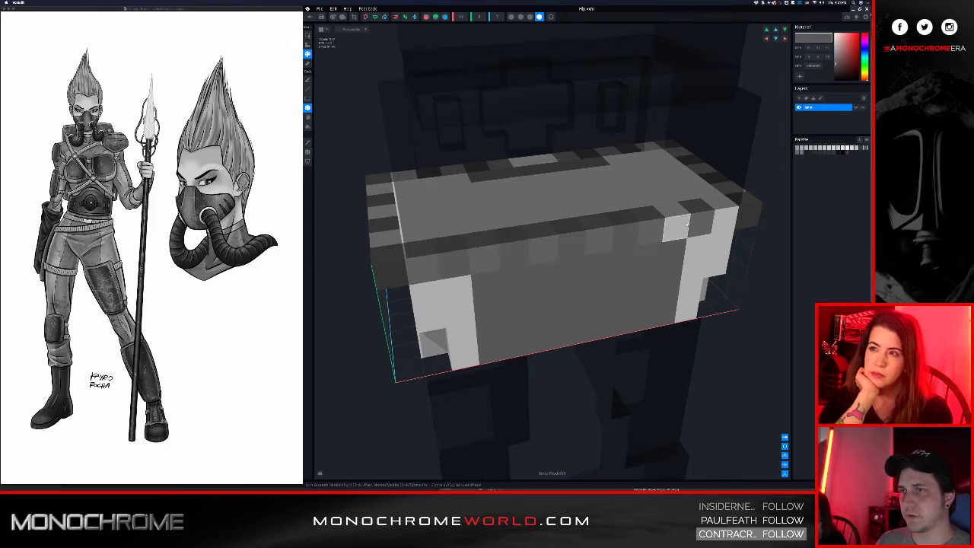
left_click(684, 226)
left_click(722, 218)
Set the hip volume's Z size to 8 and shift all its voxels one unit along the Z axis
right_click_drag(598, 264, 571, 273)
scroll(604, 263, "down", 3)
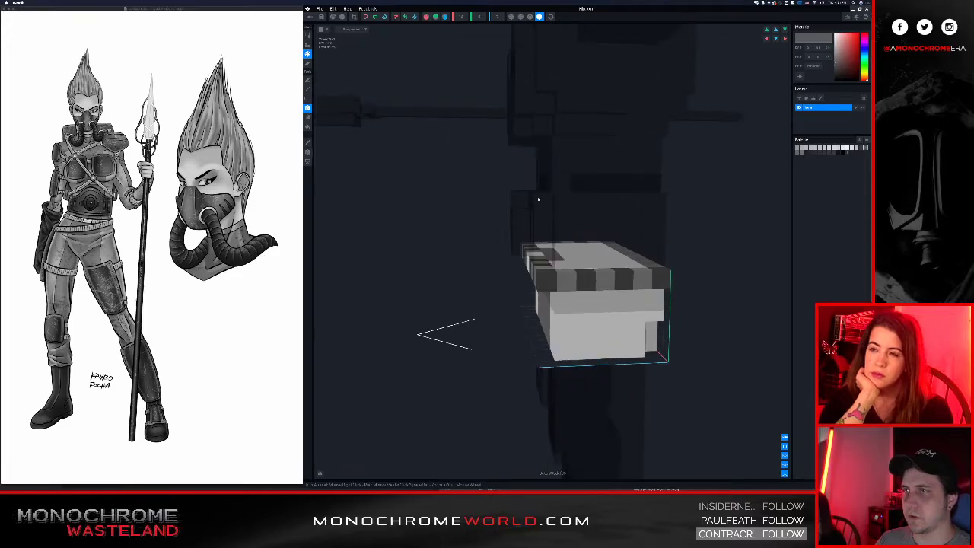
type("8")
key("Return")
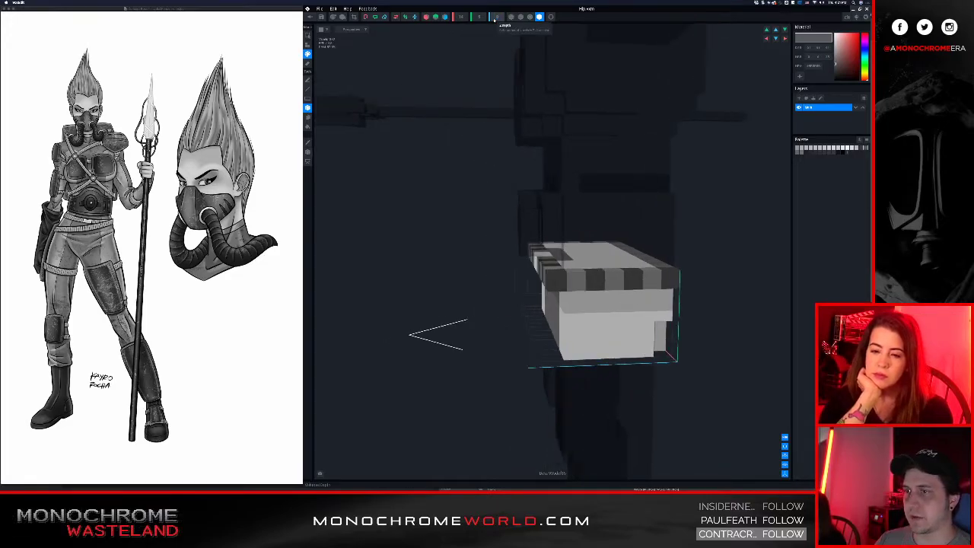
left_click(308, 35)
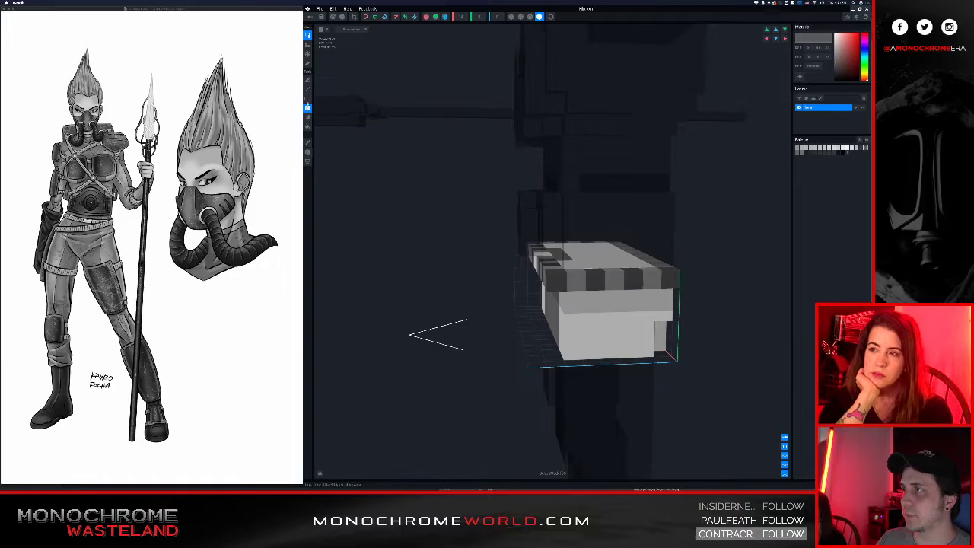
left_click_drag(445, 188, 736, 423)
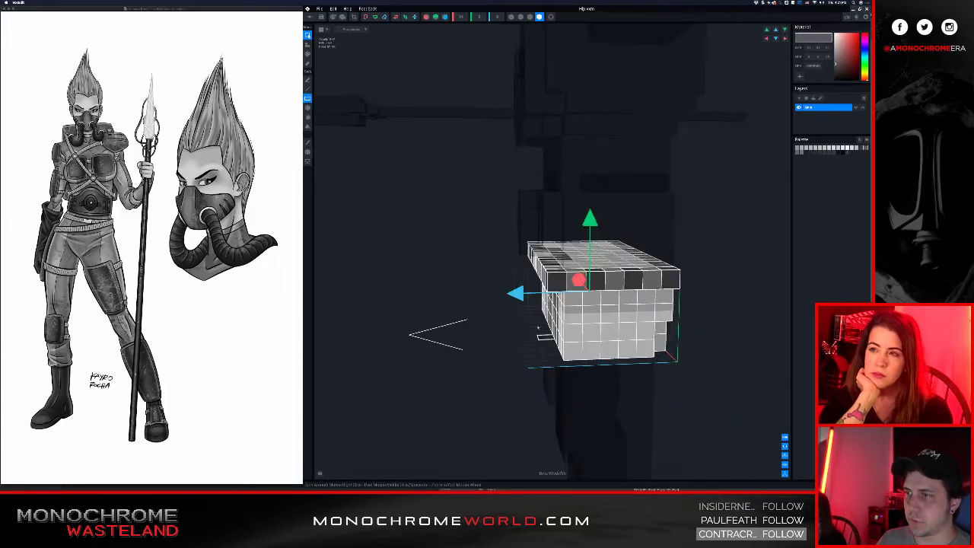
left_click_drag(515, 293, 493, 293)
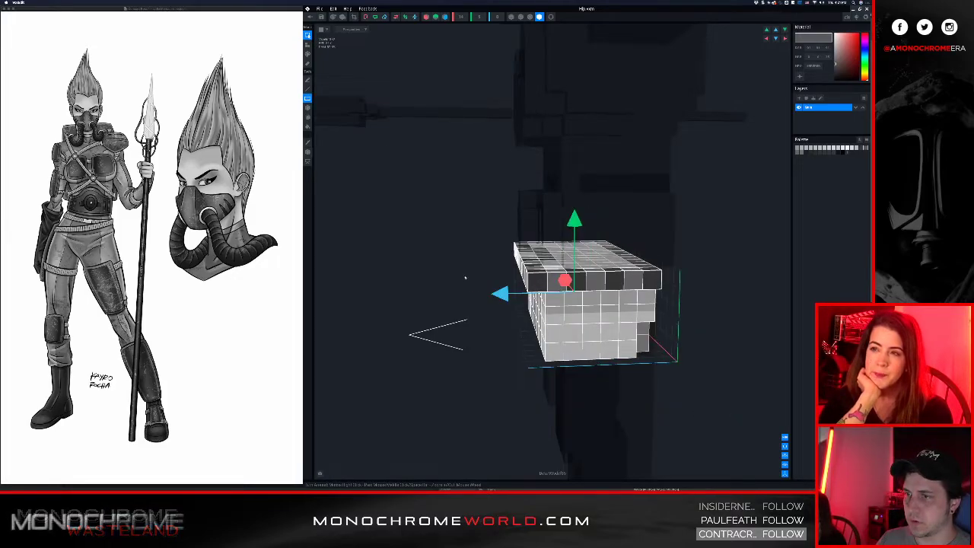
Move the hip model's pivot along the Z axis to suit the deeper volume, and save the model
left_click(307, 45)
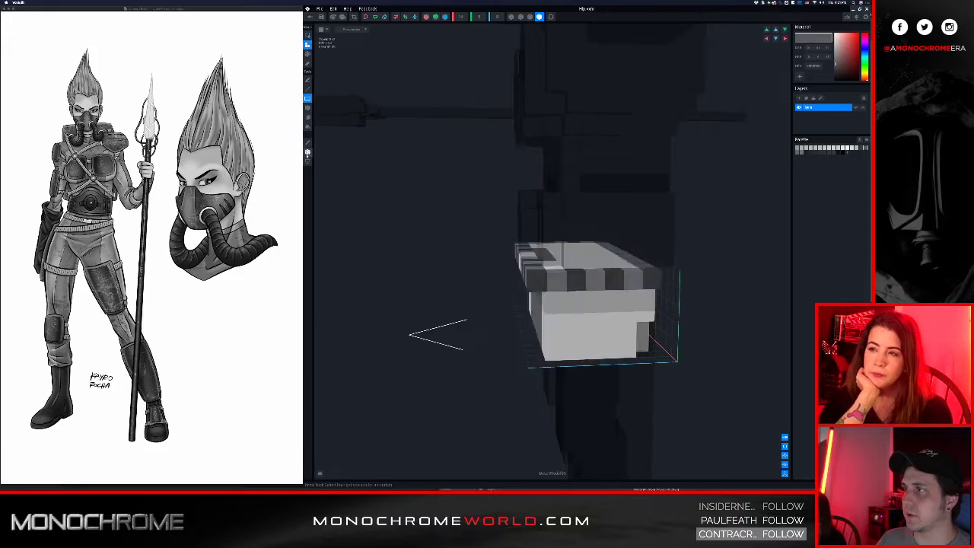
left_click(307, 152)
left_click_drag(532, 297, 518, 298)
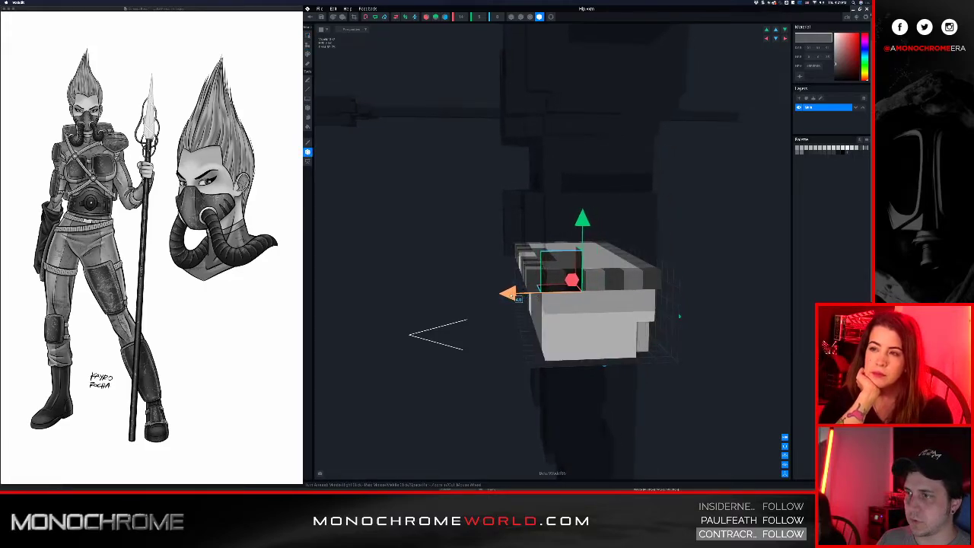
left_click(322, 16)
Attach dark gray voxels at every other position along the hip's upper back edge
right_click_drag(600, 221, 707, 224)
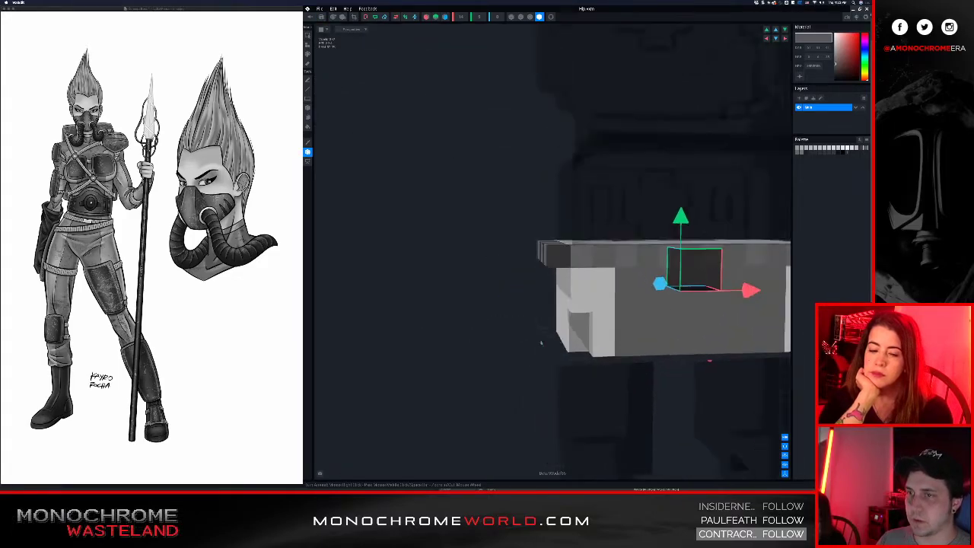
middle_click_drag(536, 295, 339, 178)
right_click_drag(433, 219, 497, 224)
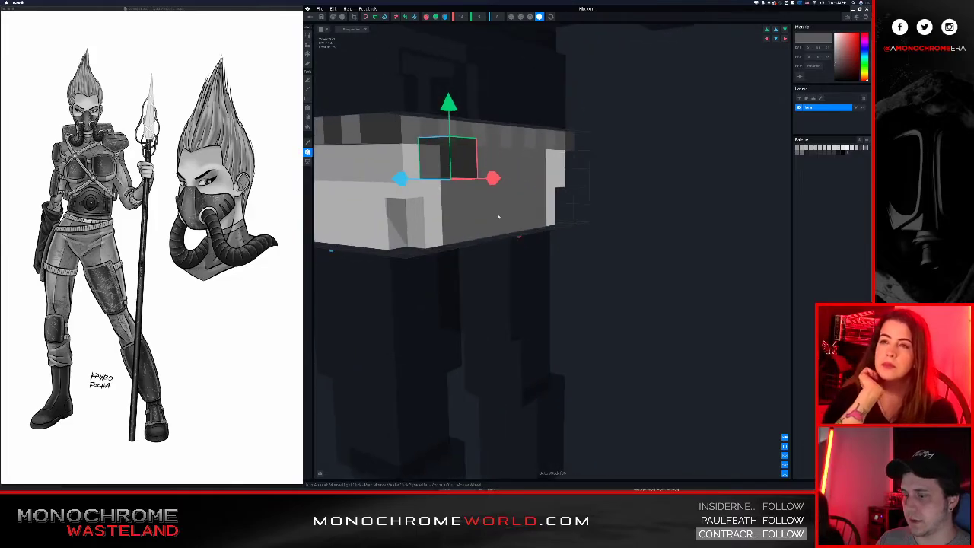
left_click(307, 44)
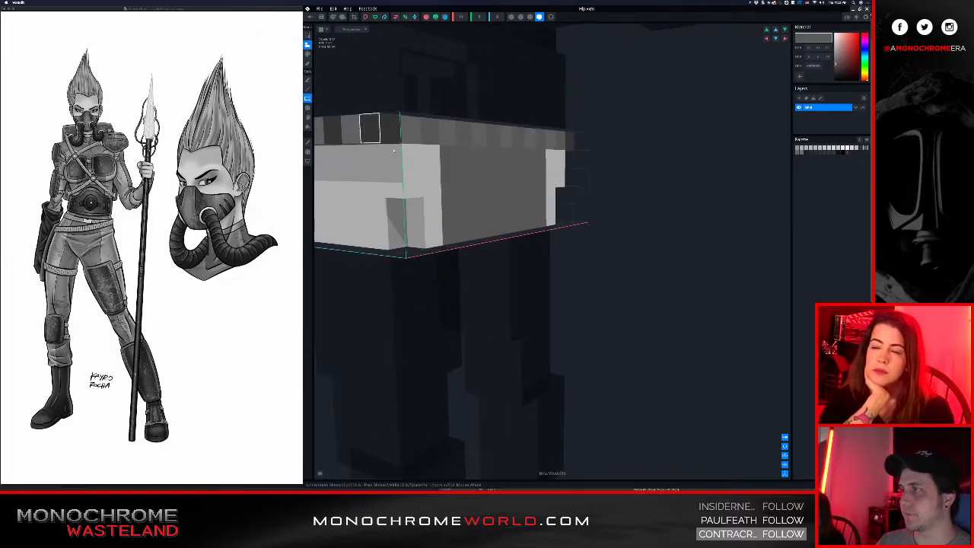
mouse_move(494, 226)
right_mouse_down()
mouse_move(555, 244)
mouse_move(521, 210)
mouse_move(550, 217)
mouse_move(511, 229)
right_mouse_up()
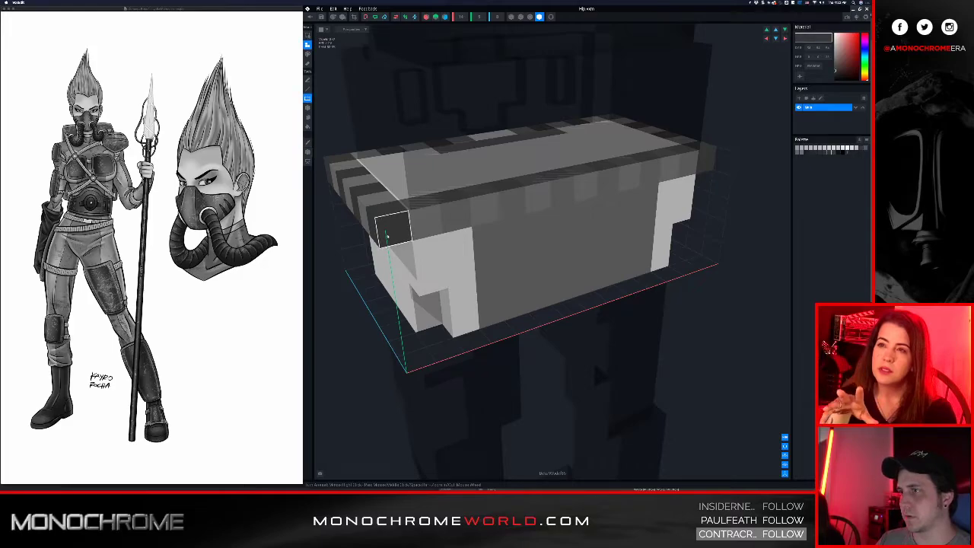
key("p")
left_click(455, 223)
left_click(518, 214)
left_click_drag(561, 202, 692, 173)
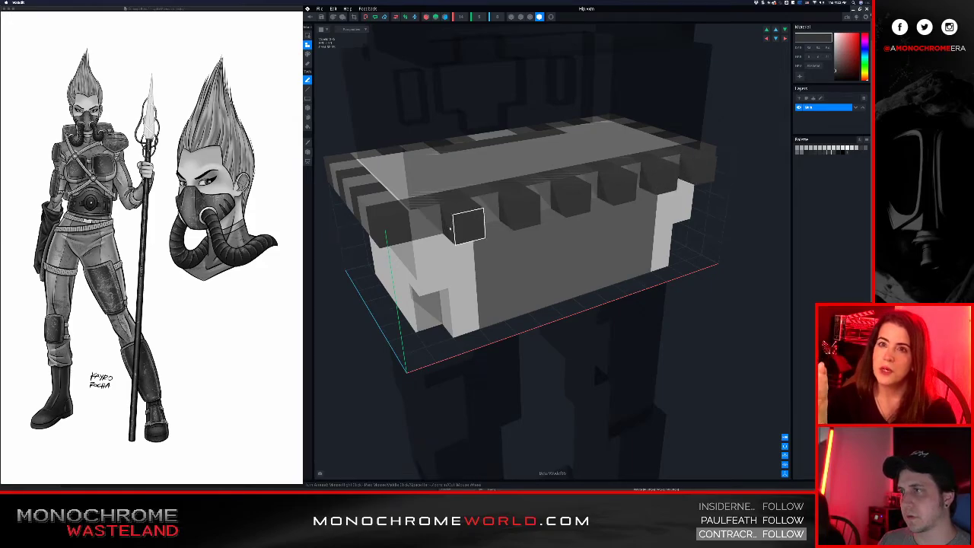
Build a raised belt row along the upper back edge from spaced lighter gray voxels with dark gray ones between them
left_click(400, 236)
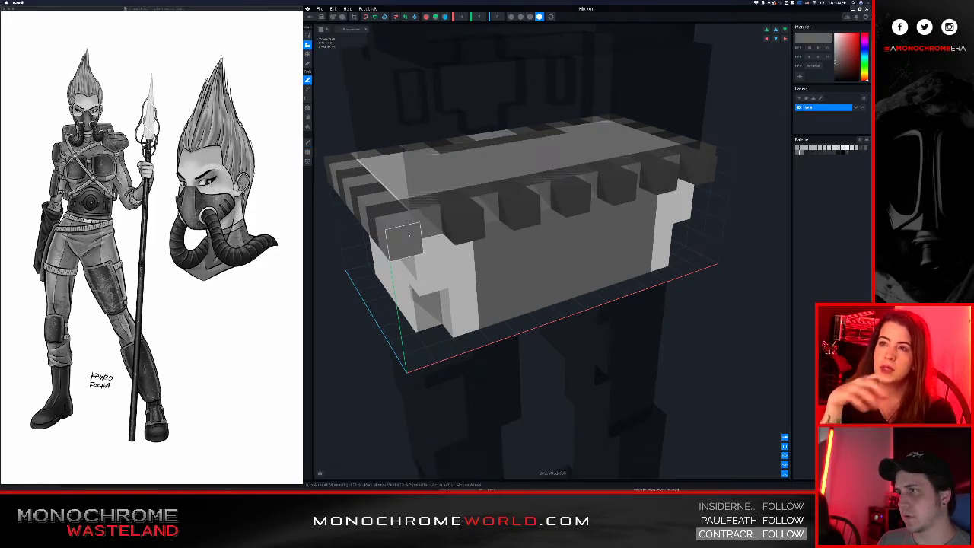
left_click_drag(449, 220, 706, 171)
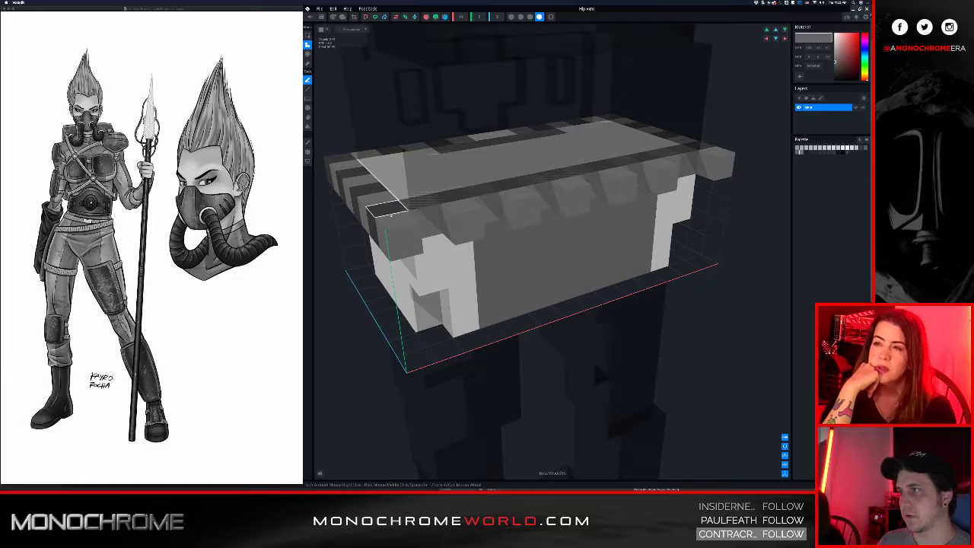
left_click(493, 211)
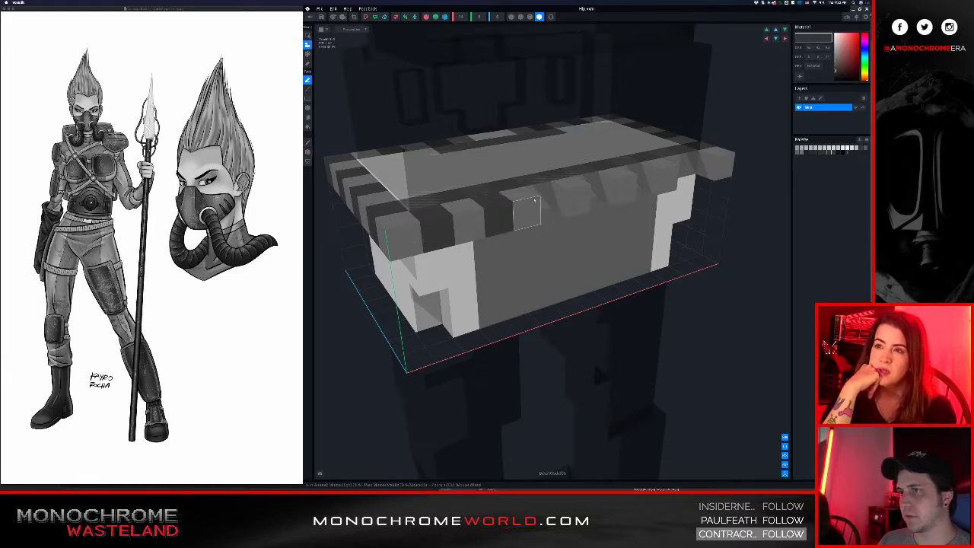
left_click(546, 197)
left_click(593, 184)
left_click(641, 174)
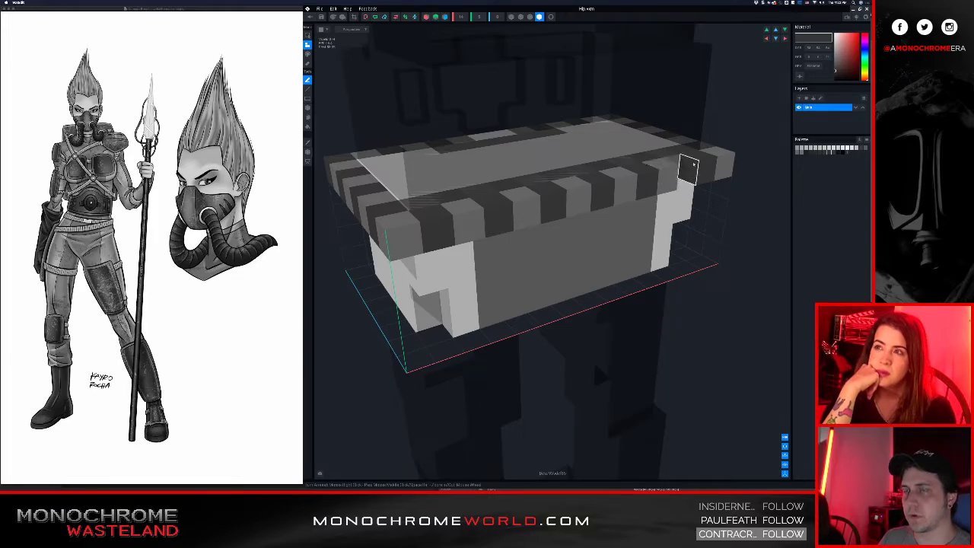
key("super+z")
left_click(670, 167)
Repaint the middle of the raised back belt row as one solid lighter gray band
right_click_drag(670, 167, 679, 217)
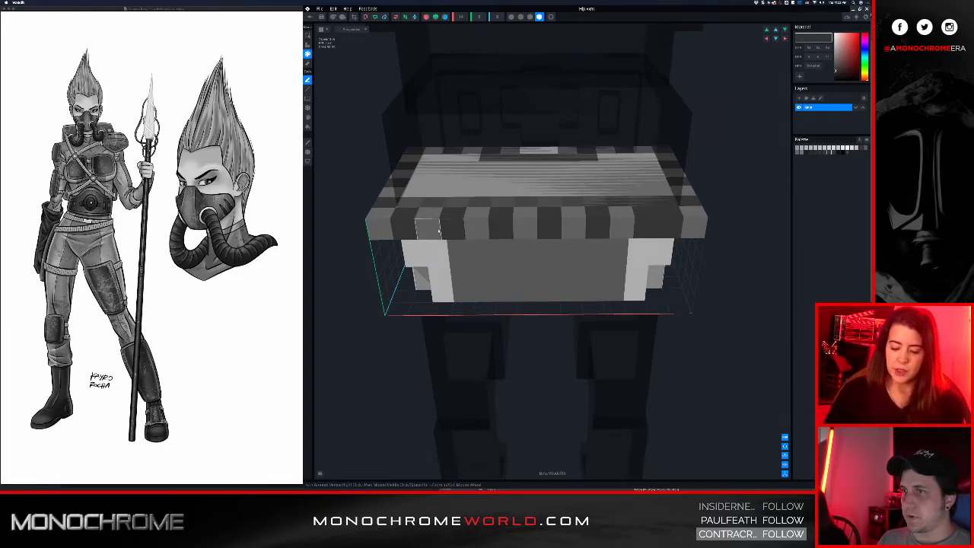
right_click_drag(560, 238, 545, 251)
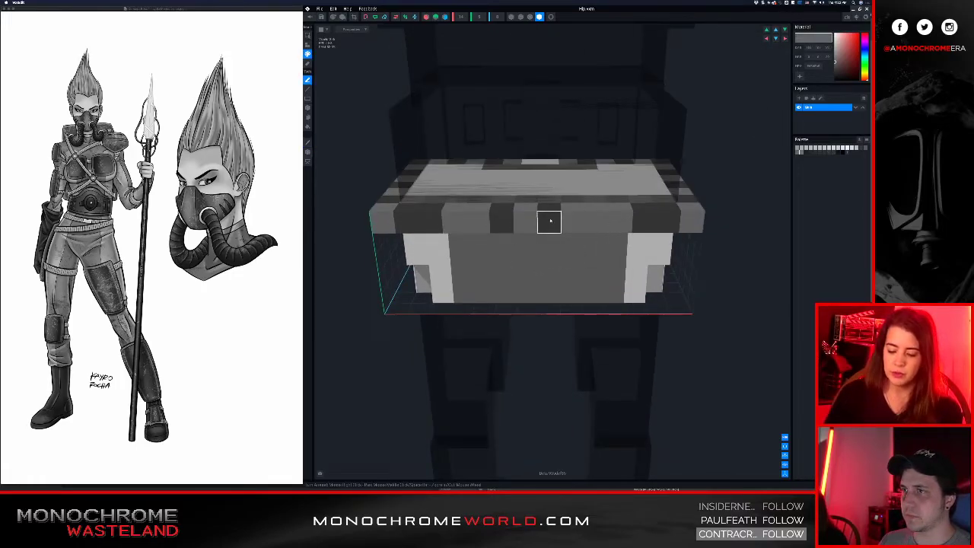
left_click_drag(525, 219, 548, 222)
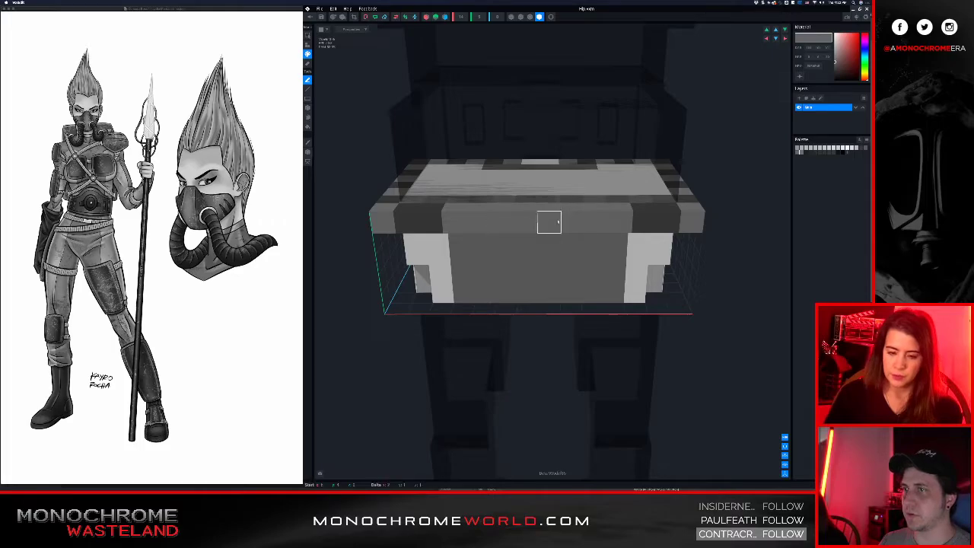
right_click_drag(482, 255, 533, 251)
scroll(524, 241, "down", 3)
scroll(533, 254, "down", 2)
scroll(533, 254, "down", 2)
scroll(534, 249, "up", 4)
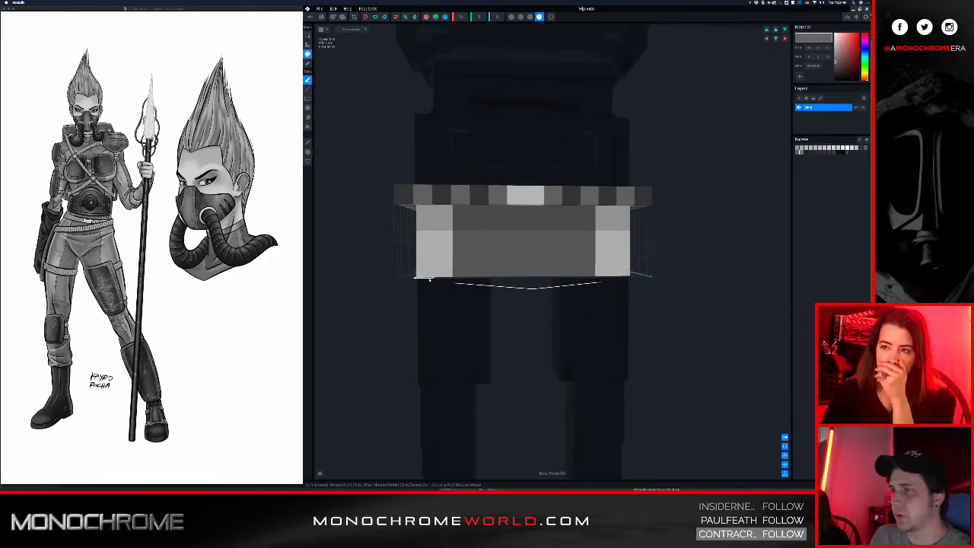
scroll(430, 279, "up", 4)
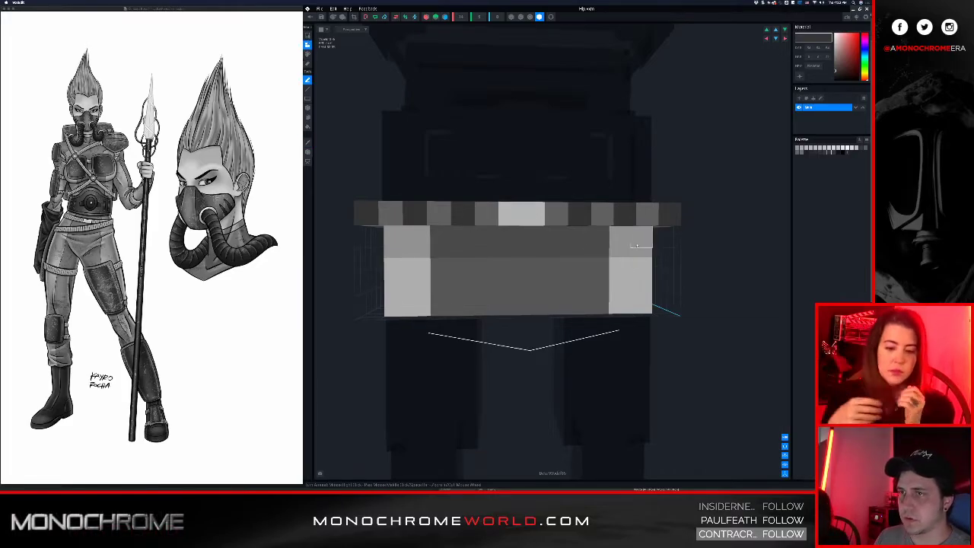
left_click(599, 260)
left_click(554, 260)
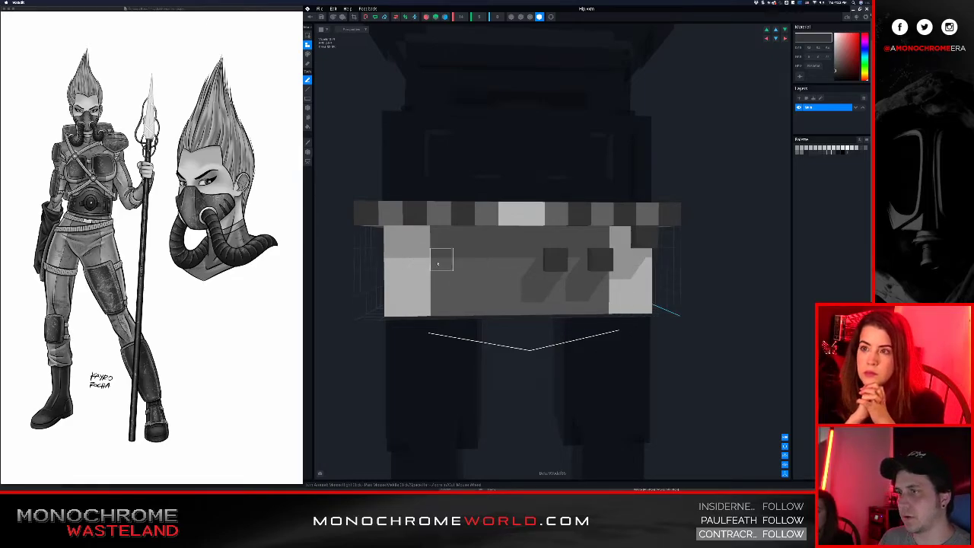
key("ctrl+z")
key("ctrl+z")
key("ctrl+z")
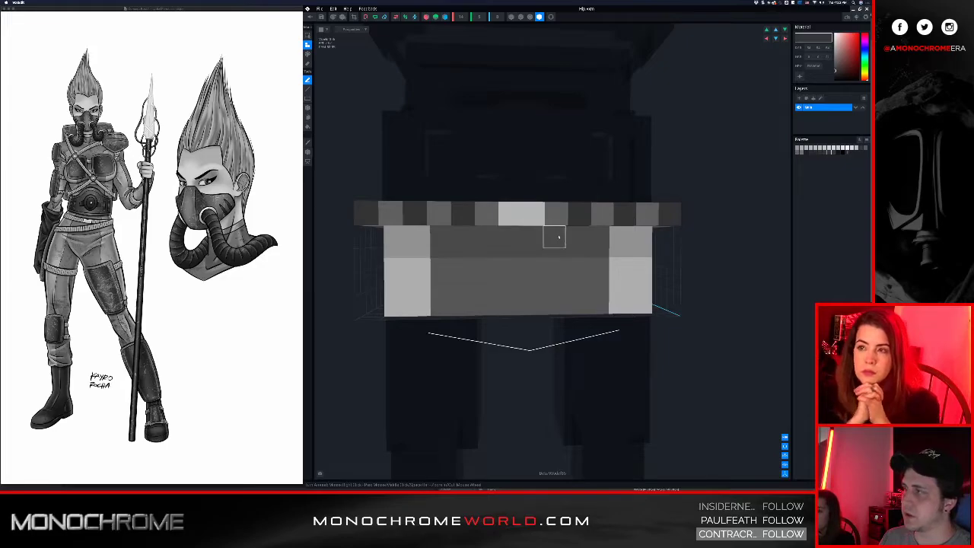
Attach one dark gray voxel directly under the hip's belt row and four spaced dark gray voxels in a row one voxel lower
left_click(600, 237)
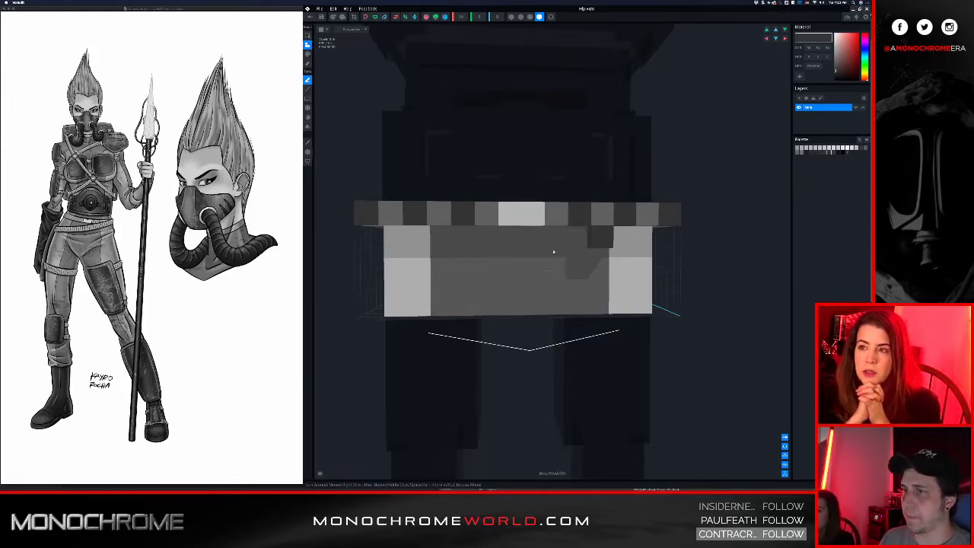
left_click(554, 255)
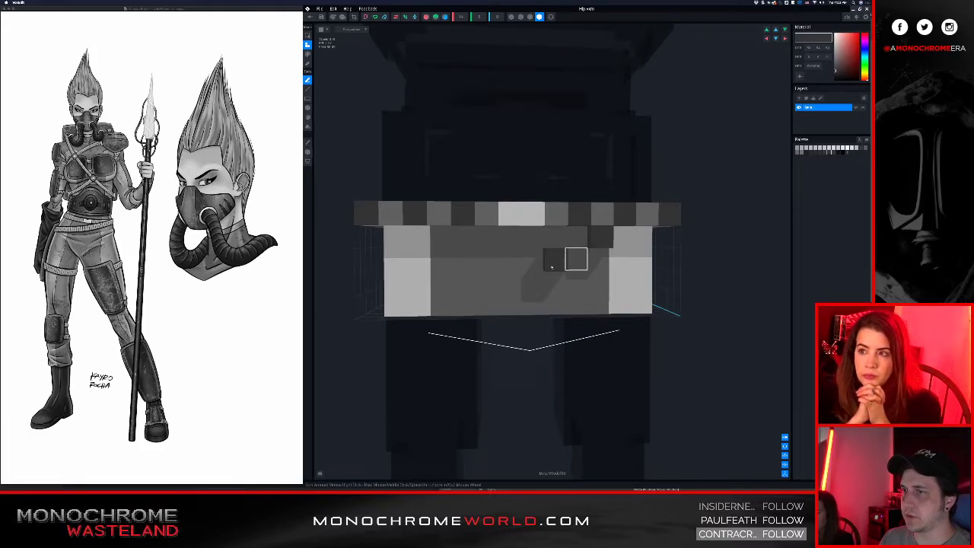
left_click(504, 264)
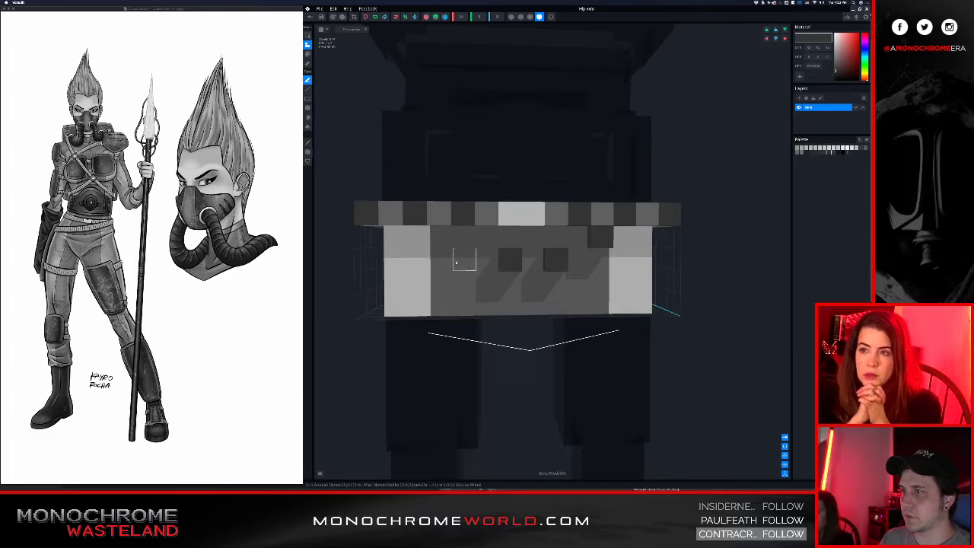
left_click(463, 259)
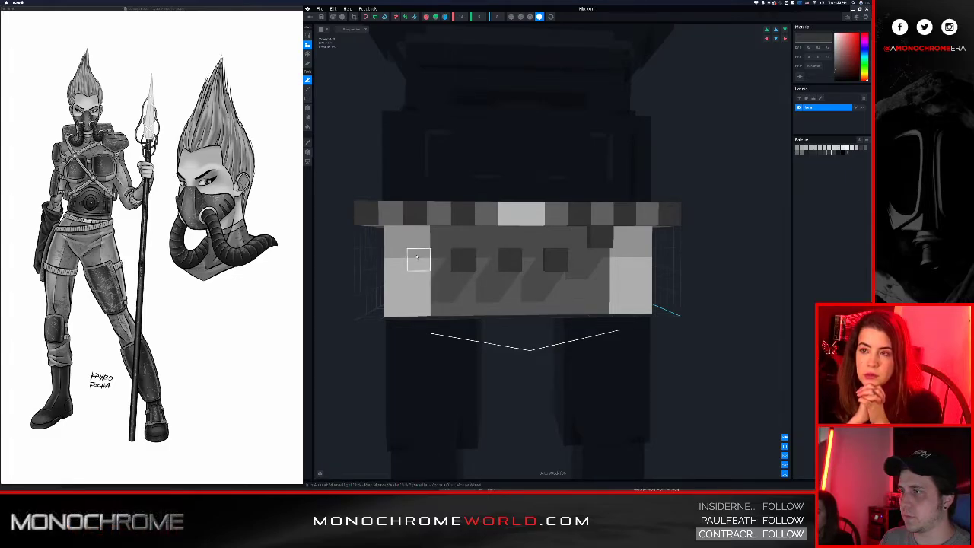
left_click(414, 260)
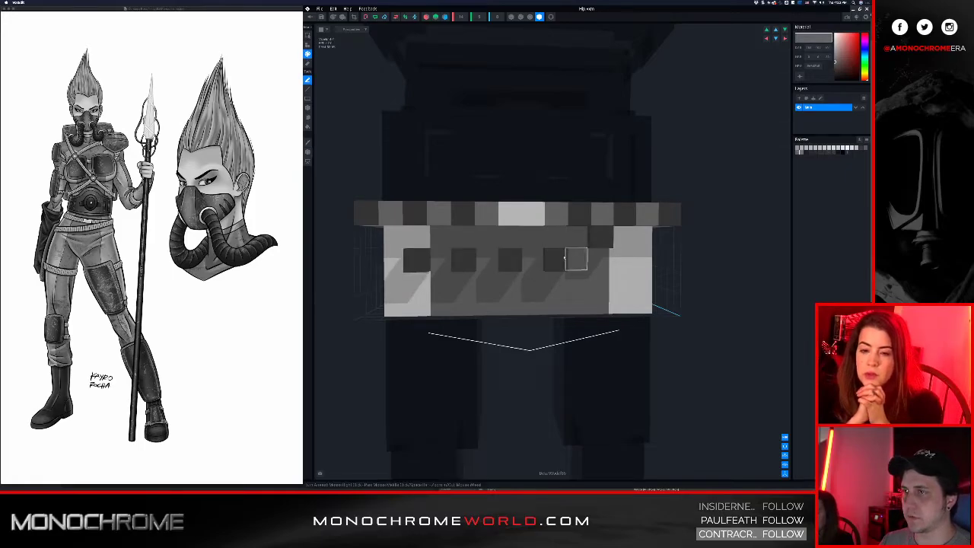
Fill the gaps and both ends of the lower belt row with lighter gray voxels
left_click_drag(581, 255, 494, 262)
left_click(442, 266)
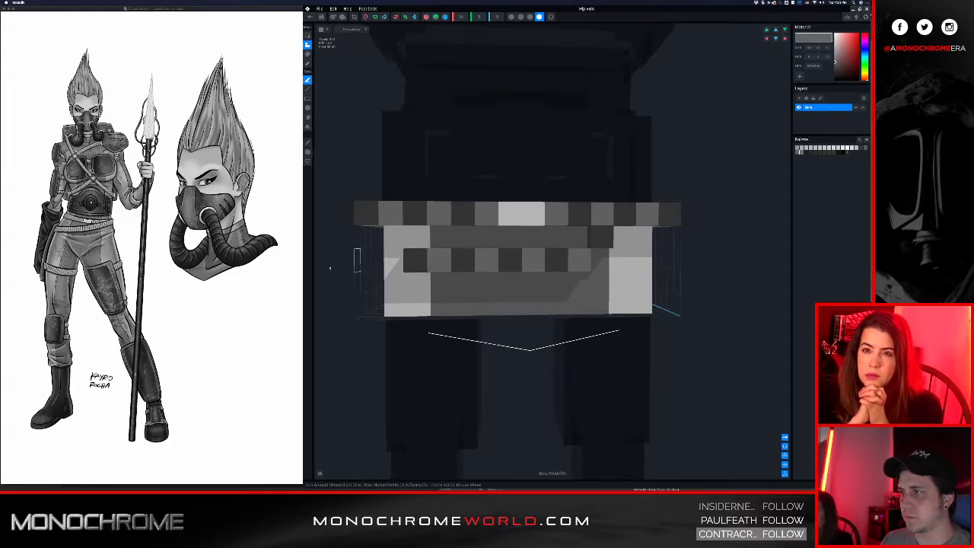
left_click(399, 266)
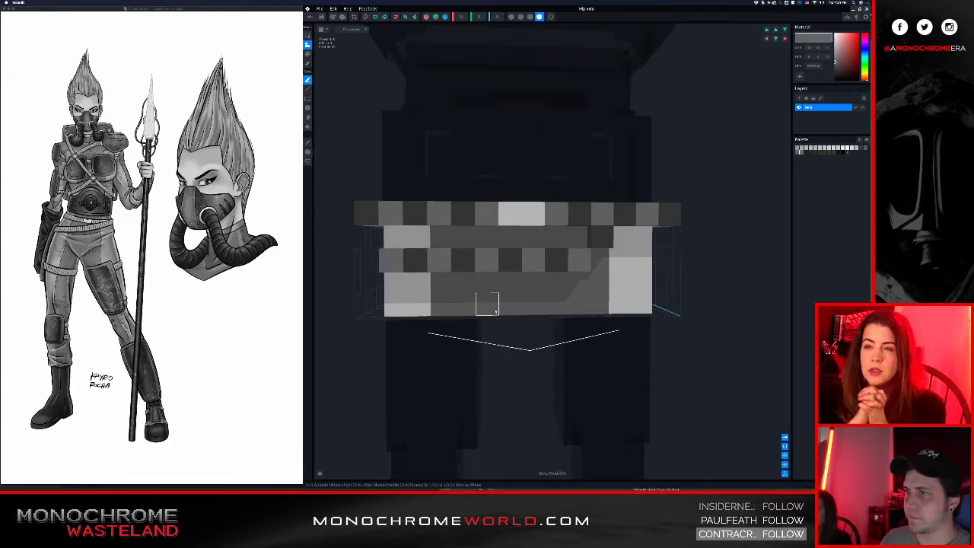
Examine the new lower belt row on the hip piece from the side, from above and straight on
scroll(495, 311, "down", 3)
right_click_drag(647, 304, 560, 266)
scroll(561, 266, "up", 3)
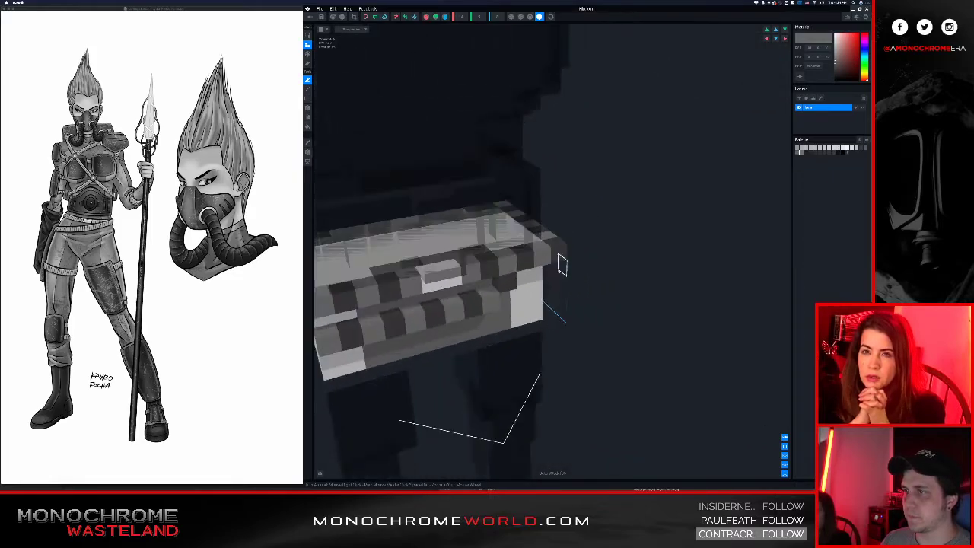
scroll(508, 280, "down", 3)
right_click_drag(508, 280, 539, 235)
scroll(500, 298, "down", 1)
middle_click_drag(458, 293, 498, 241)
scroll(503, 251, "up", 3)
scroll(497, 239, "up", 1)
mouse_move(497, 239)
right_mouse_down()
mouse_move(490, 248)
mouse_move(493, 239)
mouse_move(506, 251)
mouse_move(501, 242)
right_mouse_up()
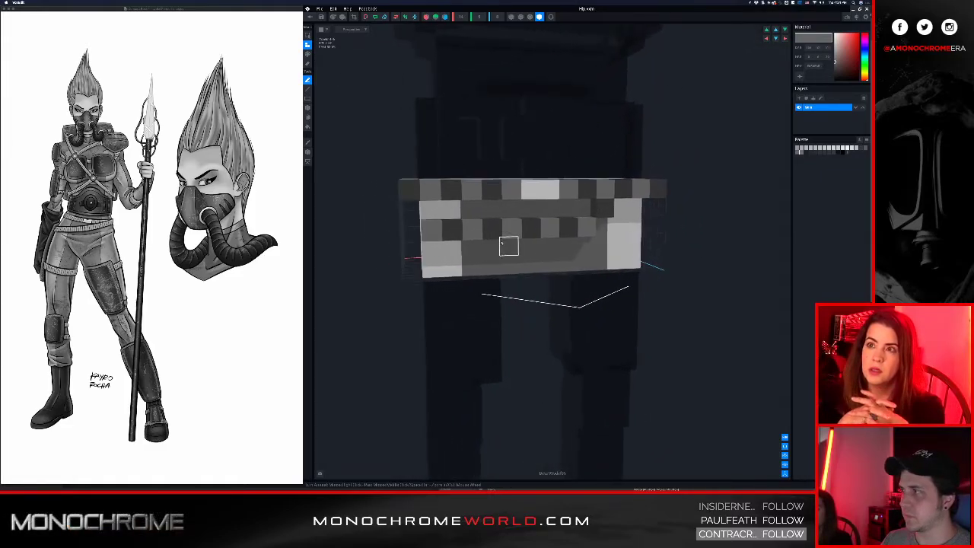
right_click_drag(479, 133, 480, 118)
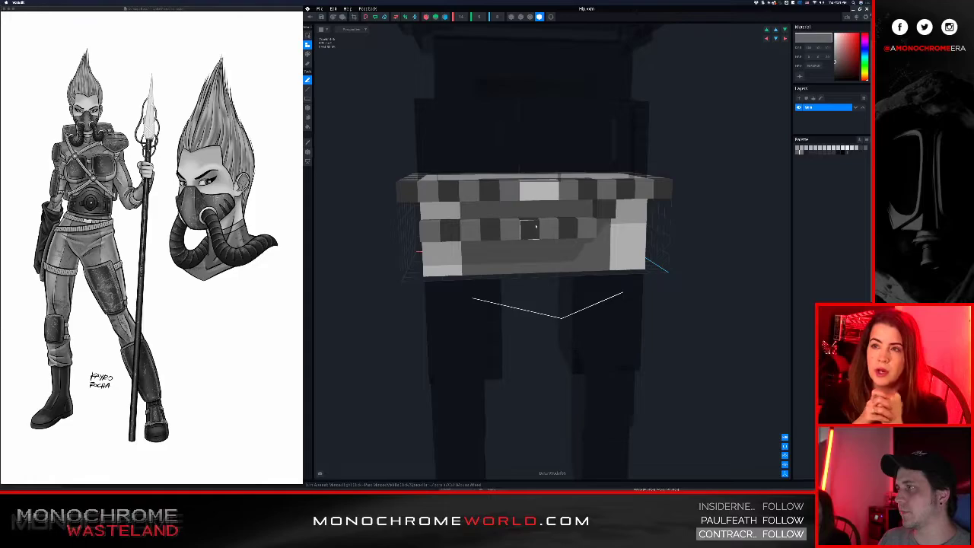
right_click_drag(528, 224, 531, 223)
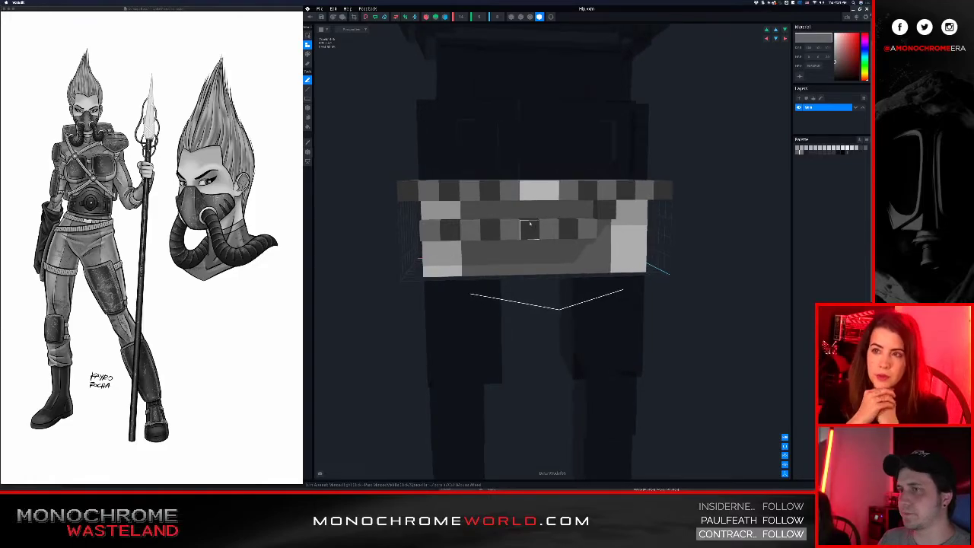
Close the hip model, saving its changes, and return to the assembled avatar
left_click(309, 17)
left_click(542, 148)
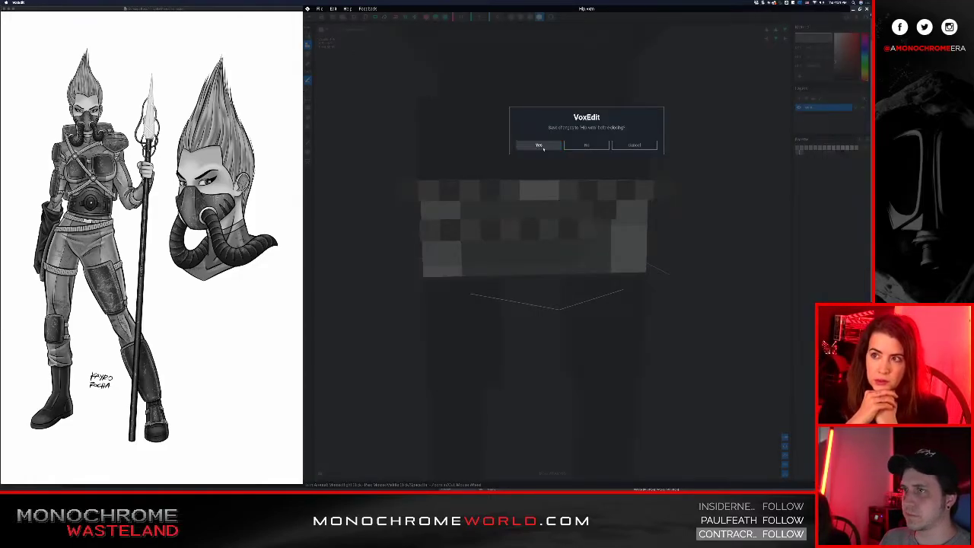
right_click_drag(571, 138, 564, 108)
scroll(576, 109, "up", 5)
middle_click_drag(578, 108, 574, 126)
right_click_drag(574, 126, 512, 189)
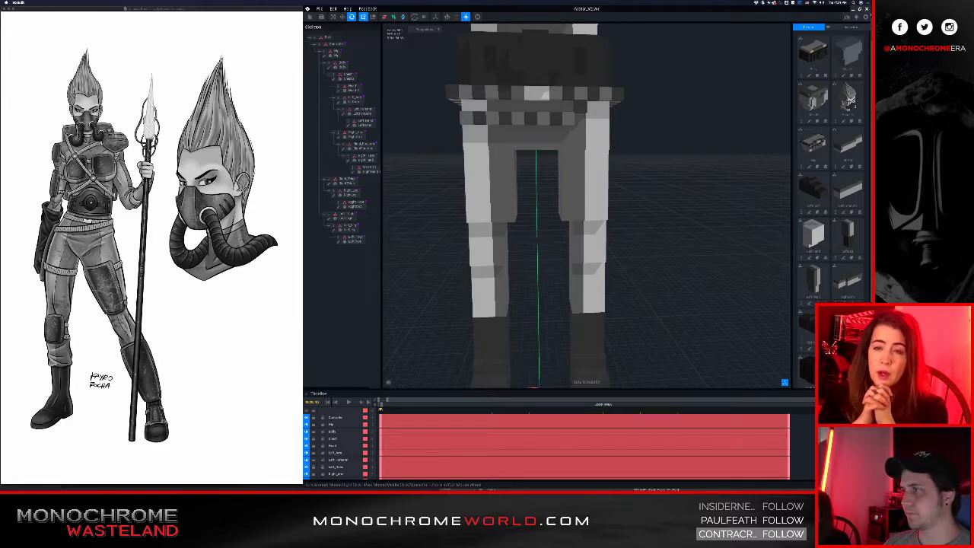
Open the left thigh model for editing and enter 6 as its depth
right_click_drag(639, 169, 586, 173)
left_click(601, 173)
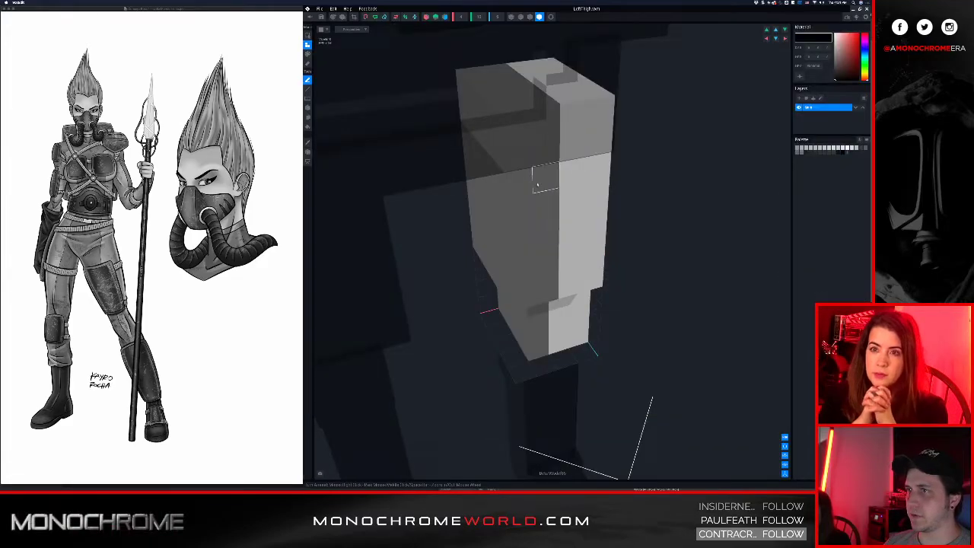
right_click_drag(537, 184, 561, 218)
scroll(537, 182, "down", 4)
left_click(498, 17)
type("6")
key("Return")
right_click_drag(512, 142, 573, 173)
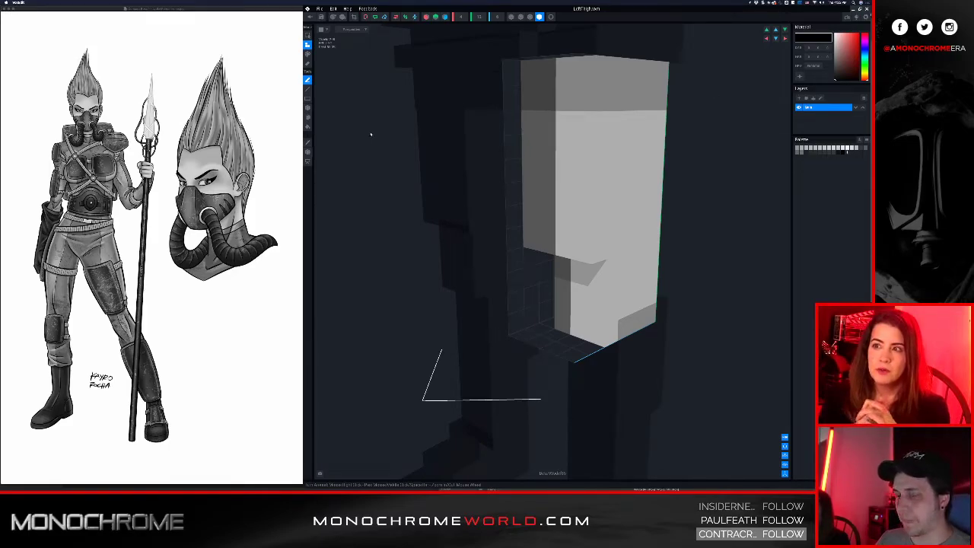
Force quit VoxEdit and close the force-quit window
key("alt+super+Escape")
key("Return")
key("Return")
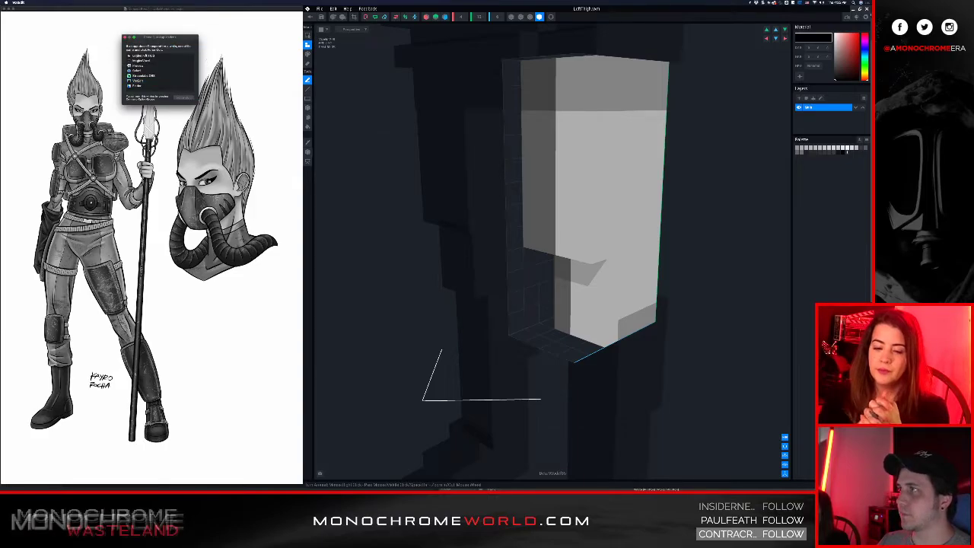
left_click(126, 37)
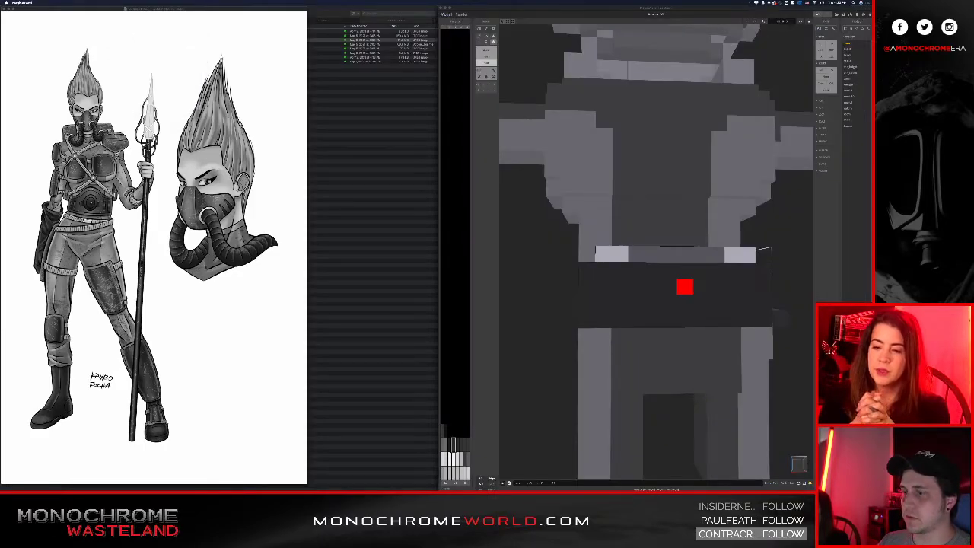
Relaunch VoxEdit and reopen the avatar project in the animator
mouse_move(502, 487)
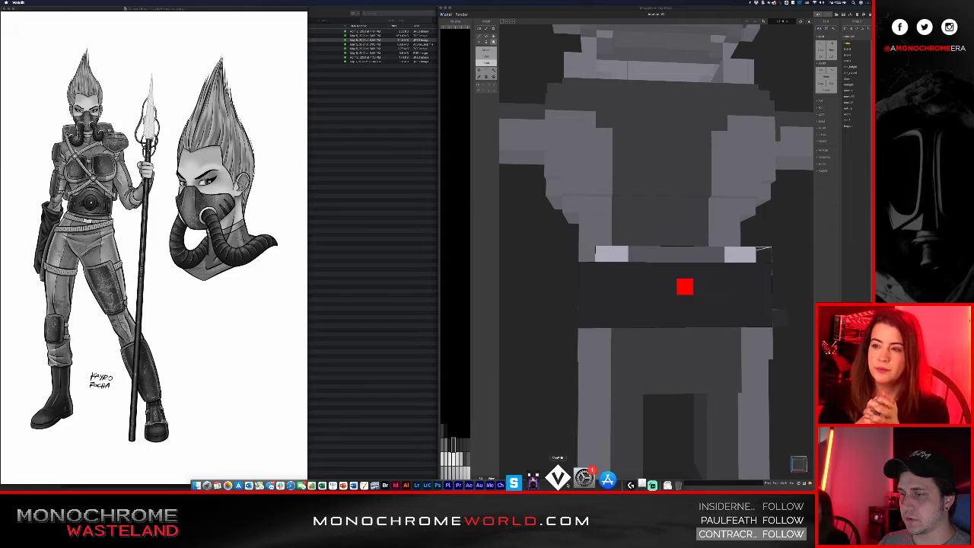
left_click(559, 478)
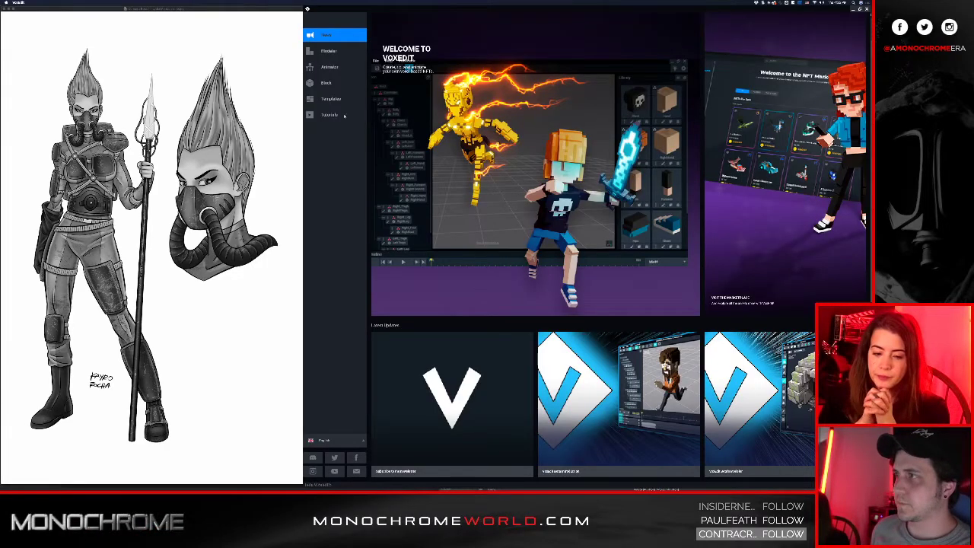
left_click(333, 67)
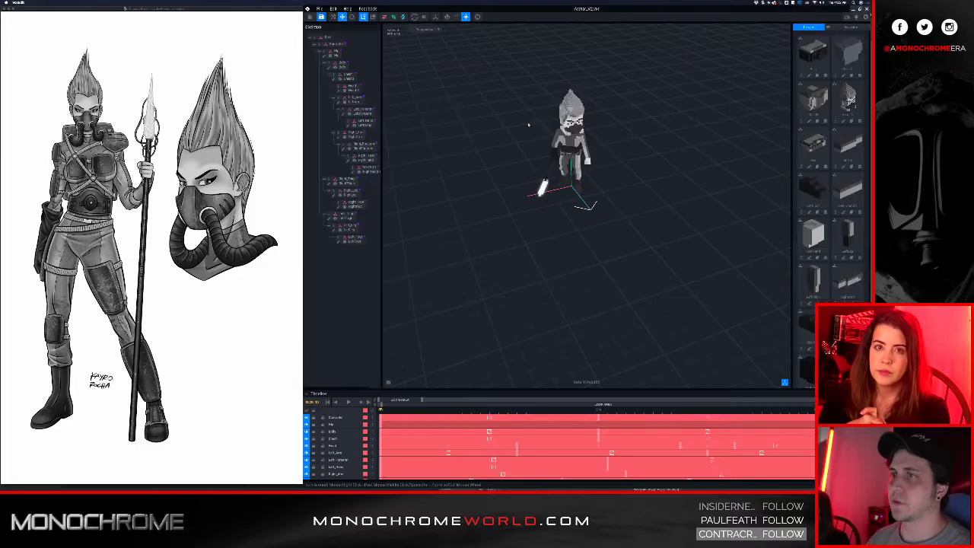
Select the left thigh in the avatar's skeleton and open its voxel model for editing
scroll(527, 124, "up", 5)
middle_click_drag(586, 176, 612, 275)
scroll(613, 276, "down", 3)
right_click_drag(612, 276, 619, 211)
scroll(619, 211, "down", 3)
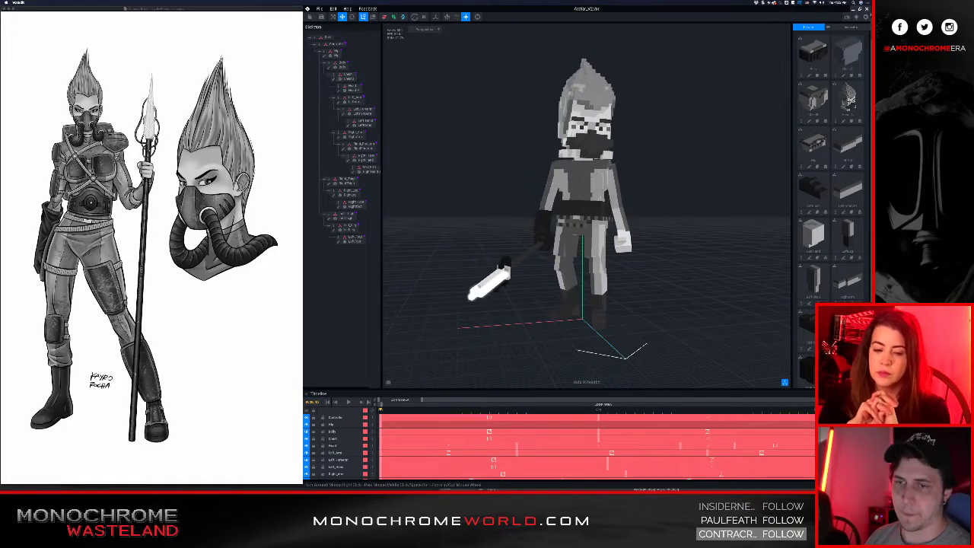
scroll(587, 263, "up", 3)
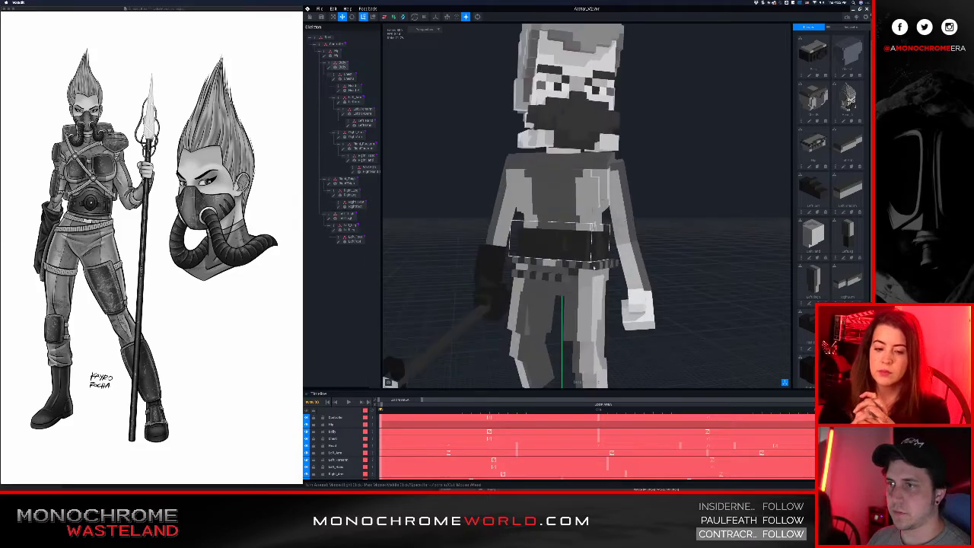
left_click(331, 216)
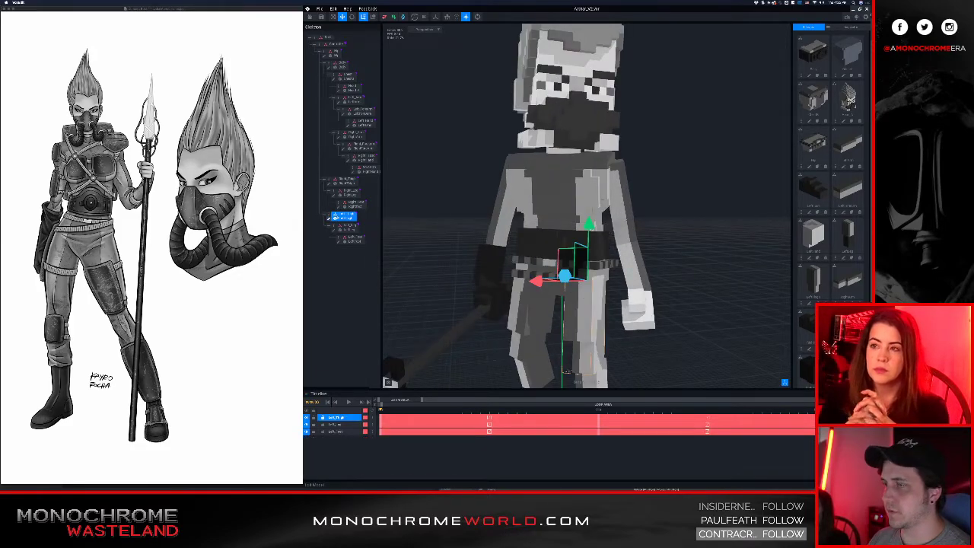
left_click(329, 219)
Set the left thigh model's depth to 6
mouse_move(545, 250)
right_mouse_down()
mouse_move(550, 239)
mouse_move(531, 238)
right_mouse_up()
scroll(530, 238, "down", 3)
middle_click_drag(562, 239, 546, 218)
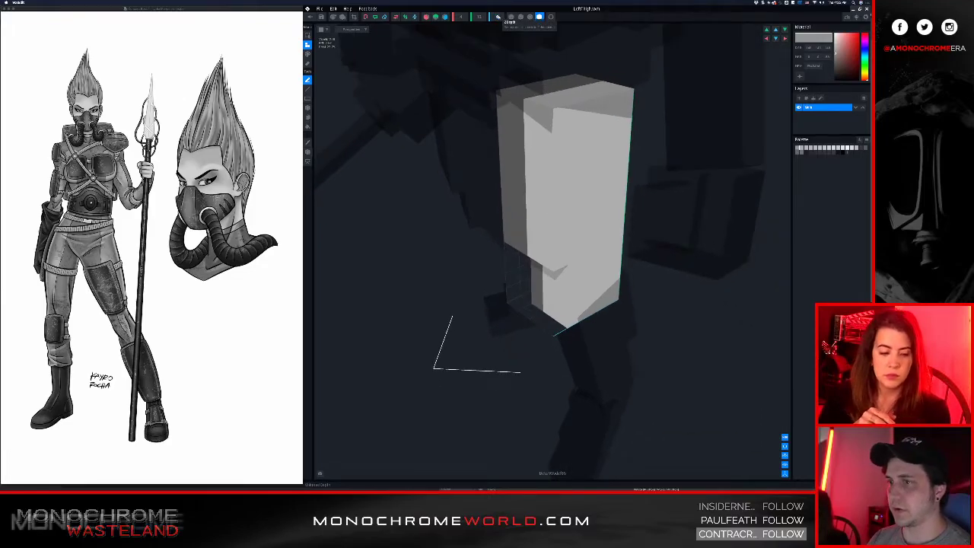
type("6")
key("Return")
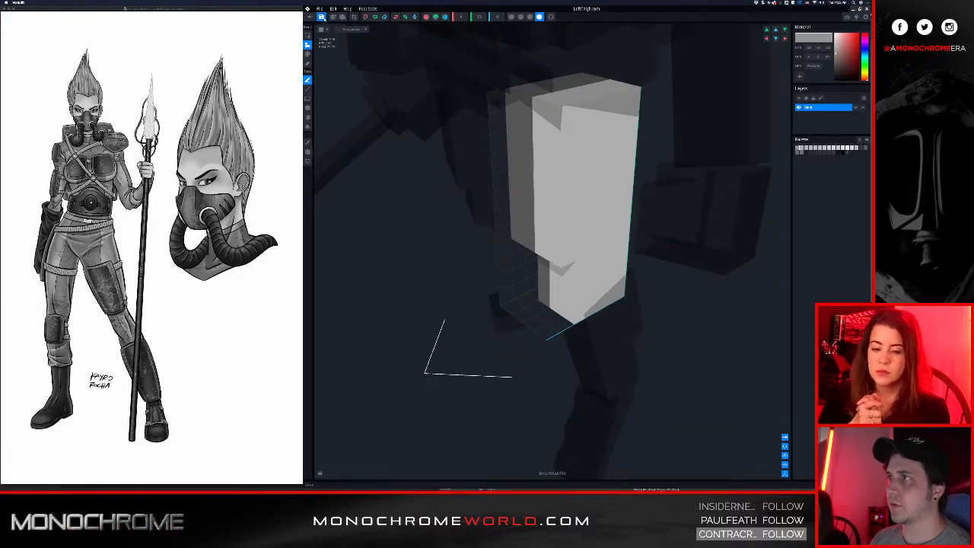
Attach a raised rectangular dark gray pad on the lower front of the left thigh
middle_click_drag(515, 199, 540, 193)
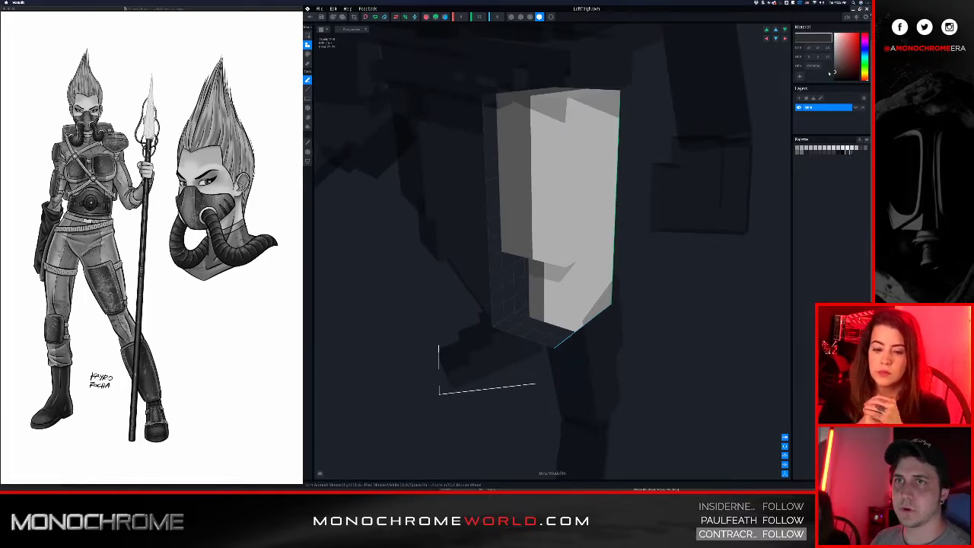
right_click_drag(542, 184, 536, 181)
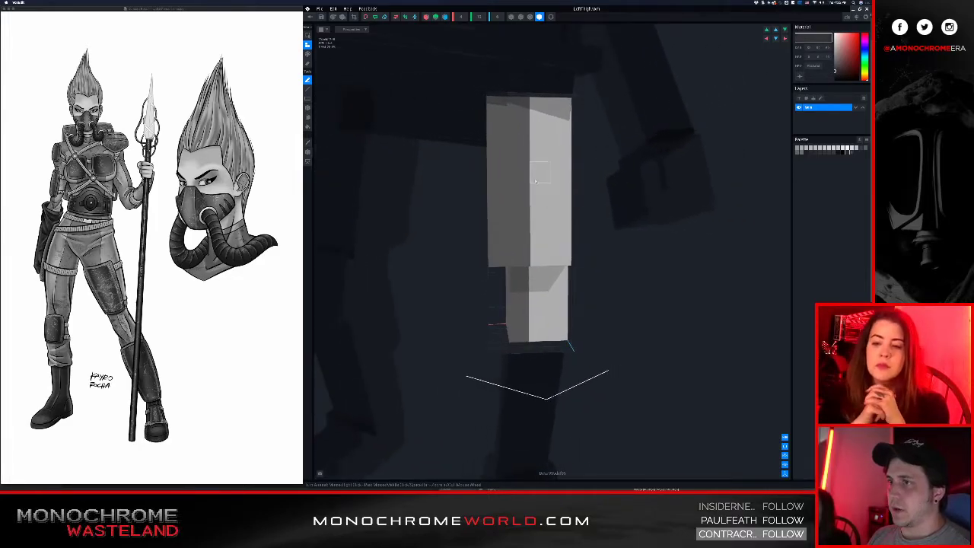
mouse_move(505, 192)
left_mouse_down()
mouse_move(559, 192)
mouse_move(556, 232)
mouse_move(500, 219)
mouse_move(518, 235)
left_mouse_up()
mouse_move(550, 239)
right_mouse_down()
mouse_move(559, 221)
mouse_move(570, 223)
mouse_move(566, 236)
right_mouse_up()
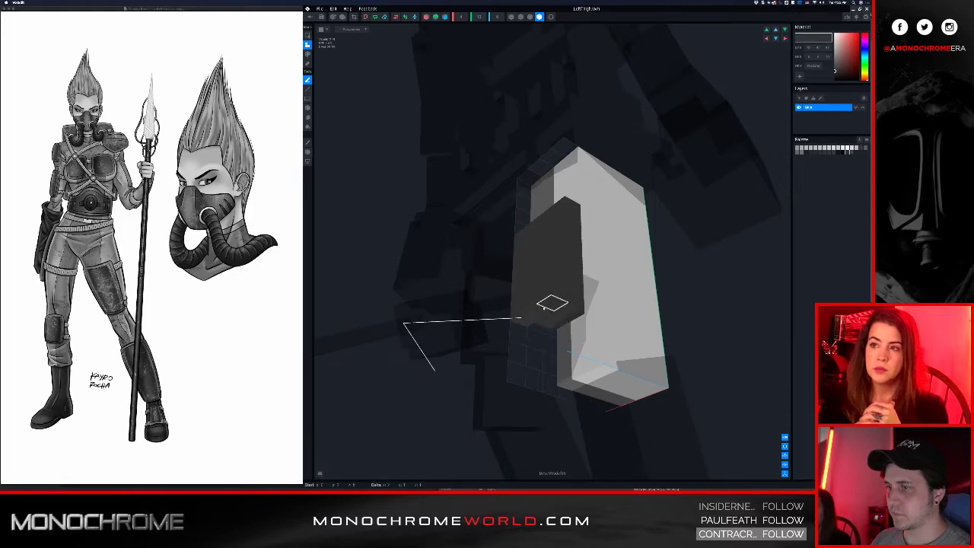
right_click_drag(525, 319, 610, 348)
right_click_drag(563, 280, 582, 232)
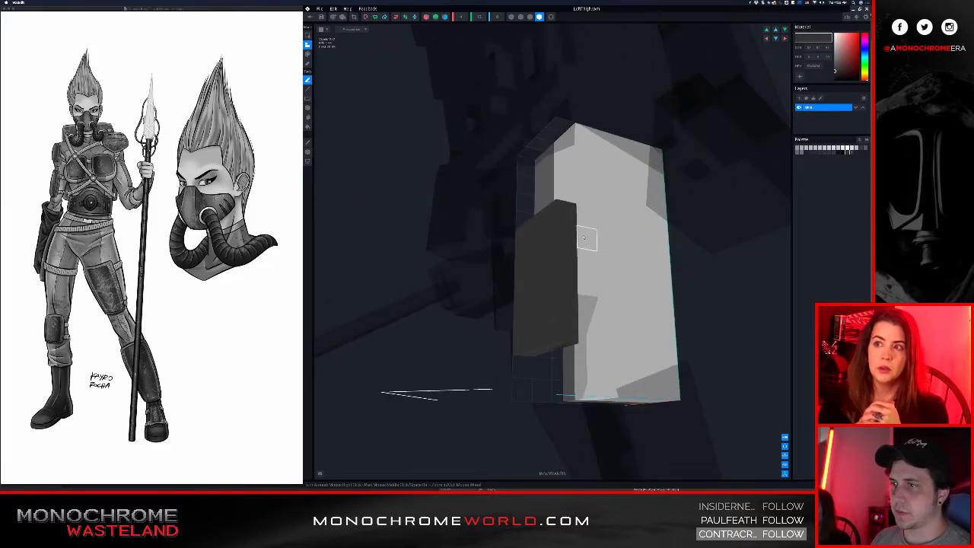
right_click_drag(587, 263, 583, 237)
right_click_drag(585, 289, 508, 273)
right_click_drag(487, 239, 497, 206)
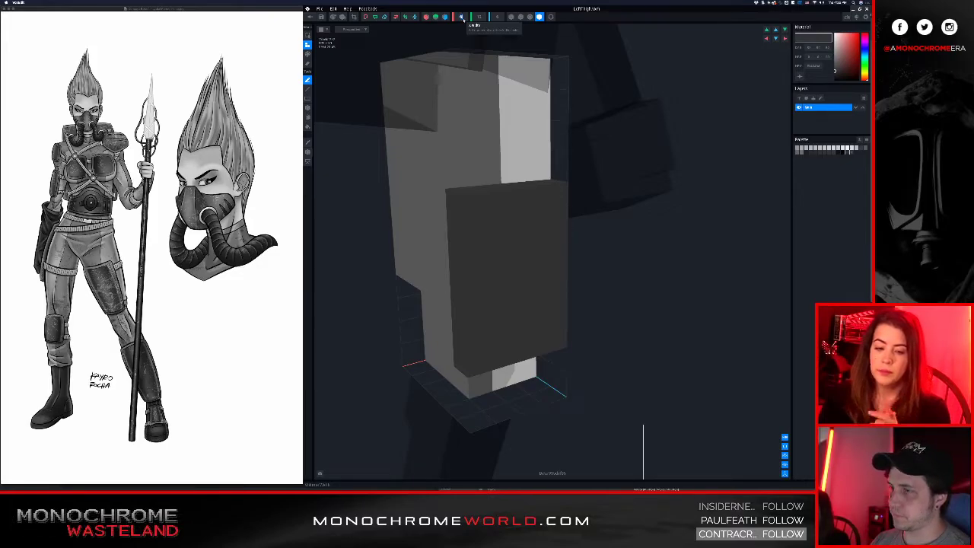
Set the left thigh model's width to 6 and switch to selection mode
type("6")
key("Return")
left_click(302, 32)
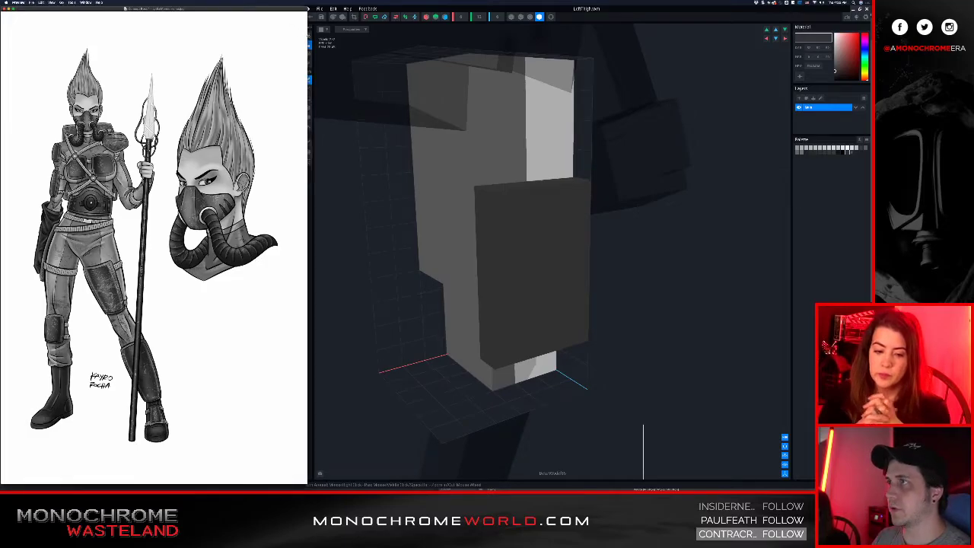
left_click(310, 38)
scroll(387, 71, "down", 4)
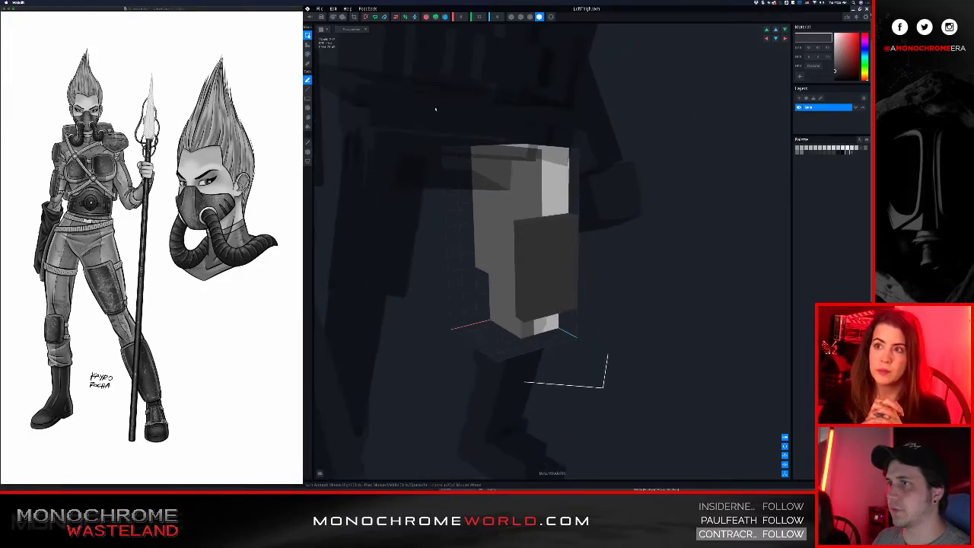
Reset the left thigh model's width to 6, then select all its voxels and shift them one voxel sideways to centre the leg
left_click_drag(474, 154, 532, 249)
key("super+z")
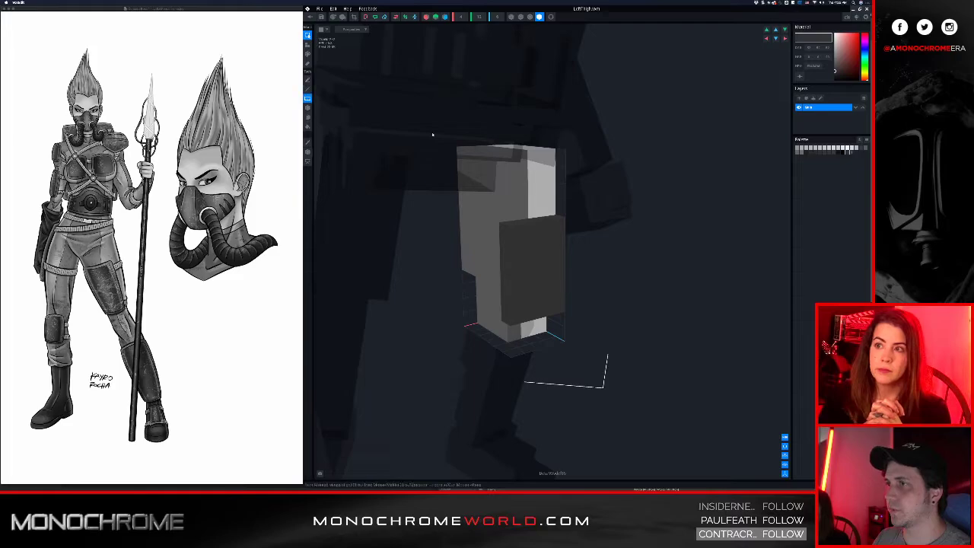
type("6")
key("Return")
left_click_drag(420, 128, 632, 393)
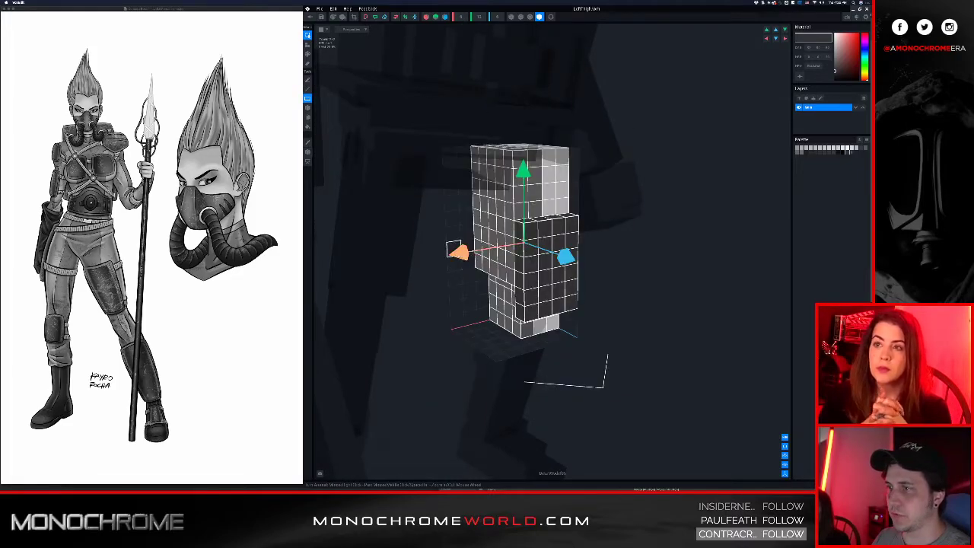
left_click_drag(425, 262, 415, 264)
right_click_drag(608, 305, 565, 299)
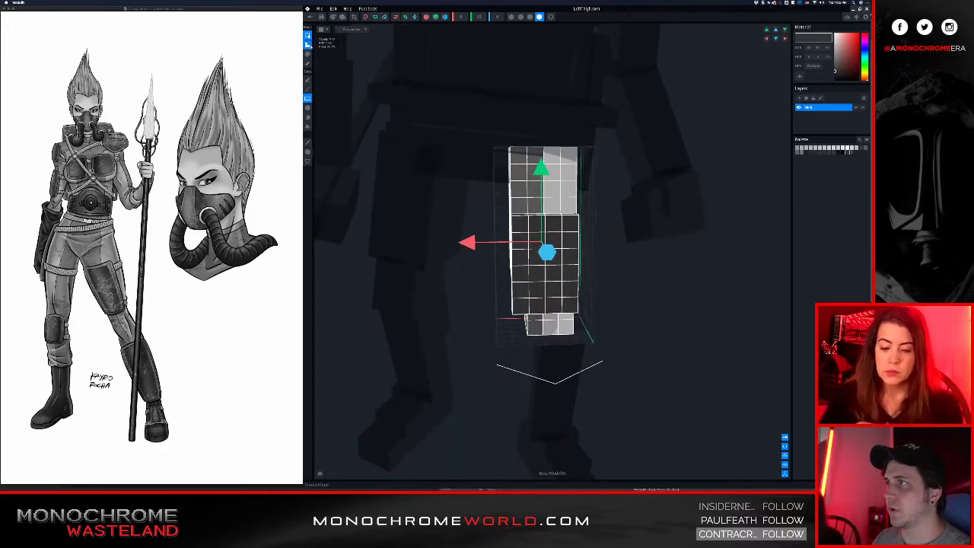
Move the left thigh model's pivot point sideways to match the shifted leg
left_click(307, 151)
left_click_drag(484, 150, 473, 152)
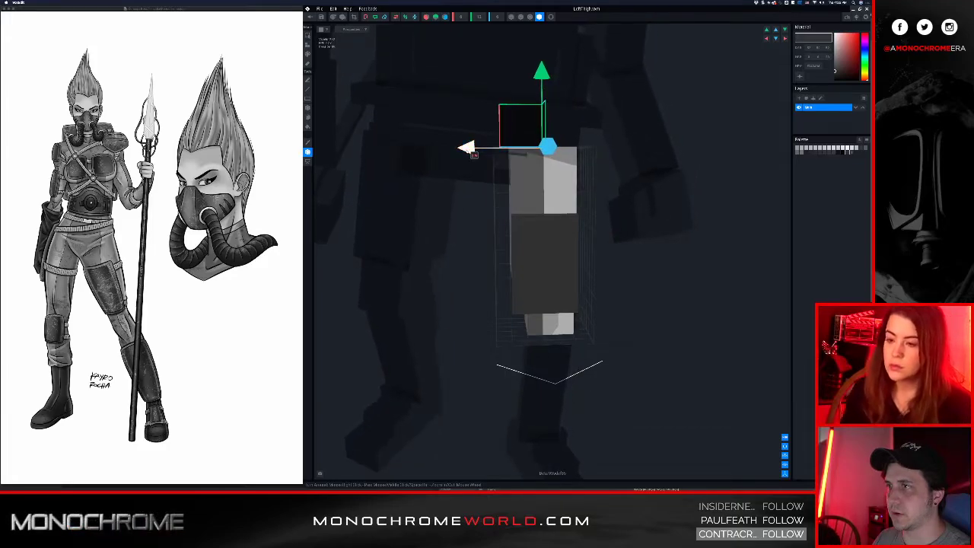
left_click(308, 45)
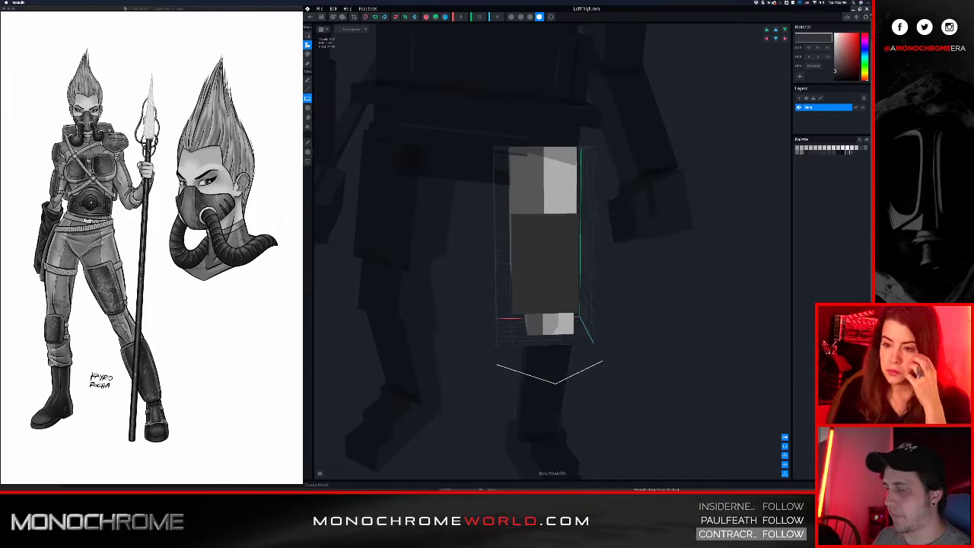
Attach a shorter dark gray flap along the inner side of the thigh, joined to the pad
scroll(547, 242, "up", 3)
right_click_drag(545, 243, 551, 244)
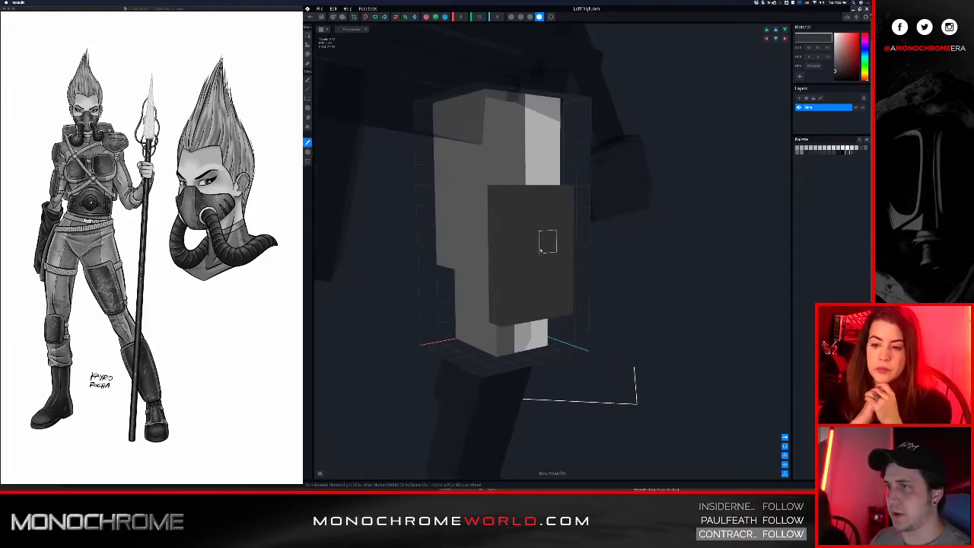
right_click_drag(482, 246, 491, 219)
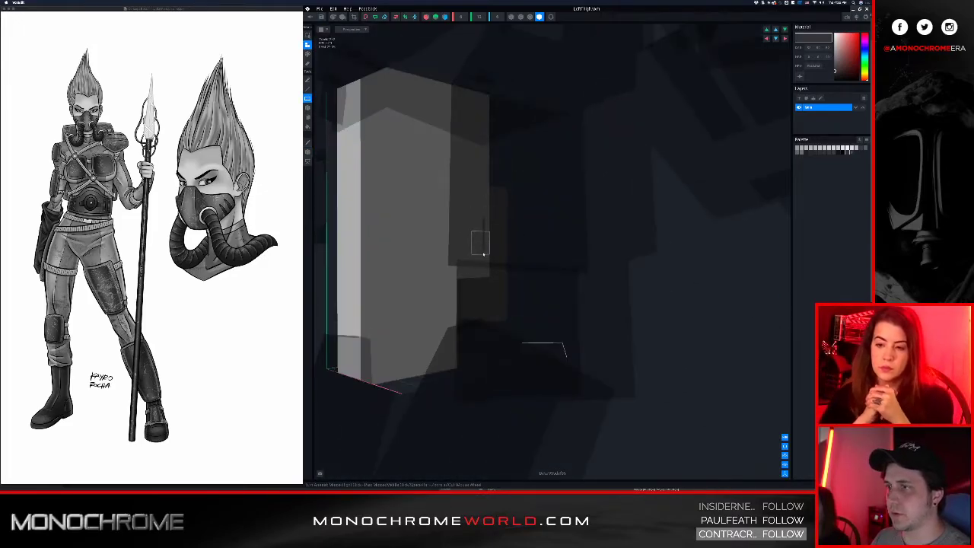
key("p")
left_click(485, 224)
left_click(483, 241)
left_click(484, 262)
right_click_drag(484, 264, 578, 348)
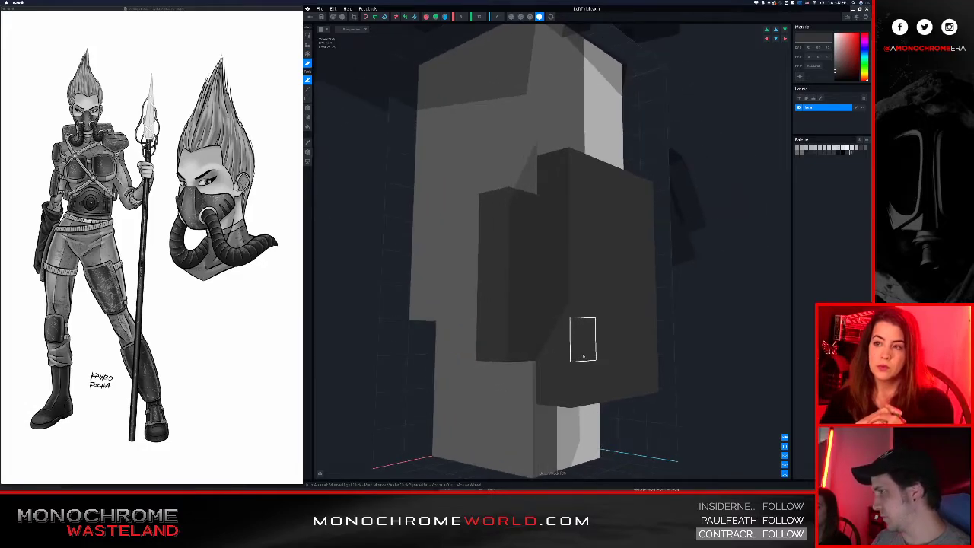
Attach a matching dark gray flap beside the pad on the outer side of the thigh
right_click_drag(583, 356, 567, 304)
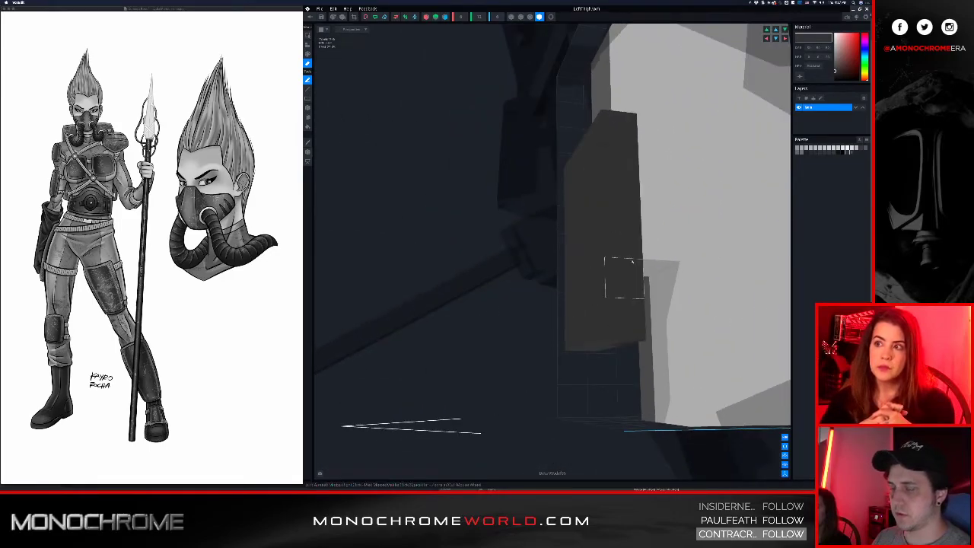
right_click_drag(608, 262, 625, 194)
scroll(625, 193, "down", 5)
middle_click_drag(637, 191, 520, 184)
scroll(520, 185, "up", 2)
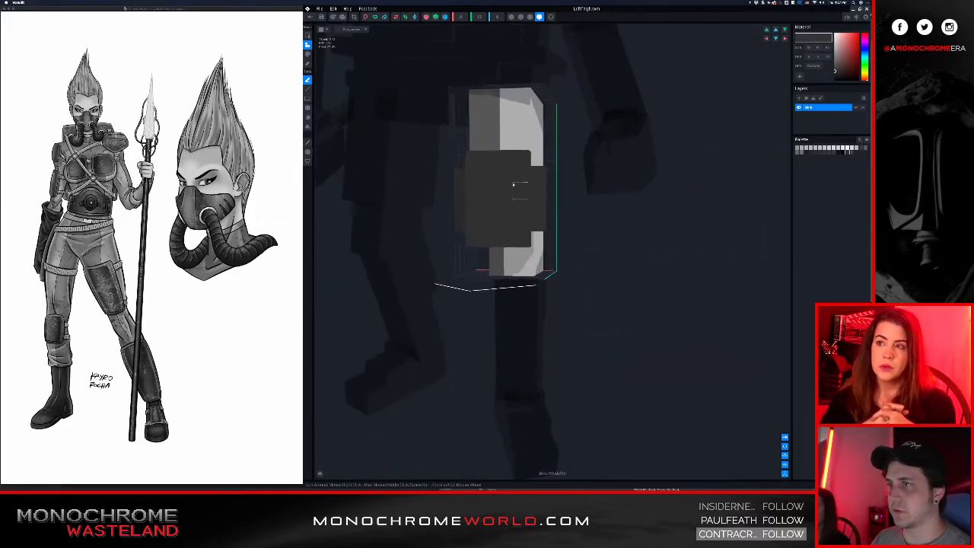
Close the left thigh model, saving its changes, and return to the full avatar
left_click(310, 17)
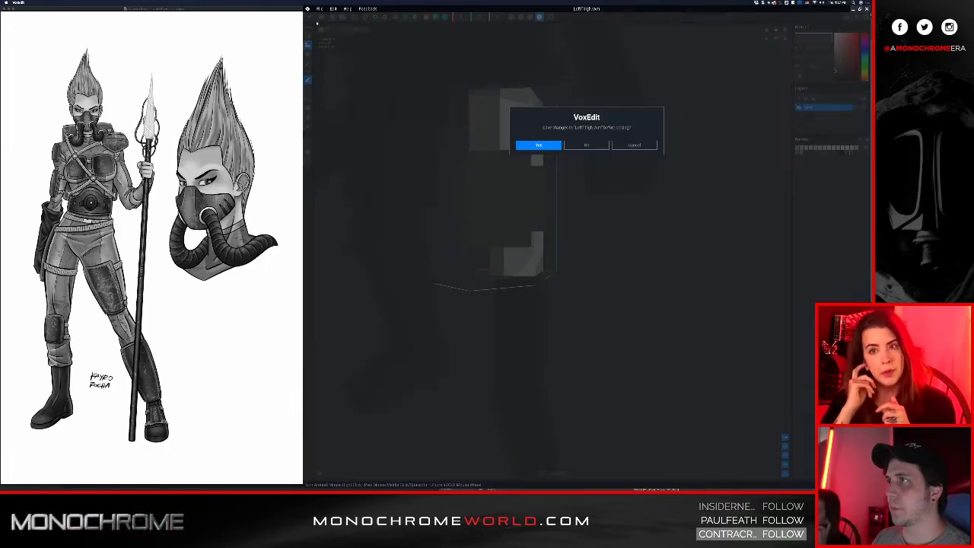
left_click(539, 145)
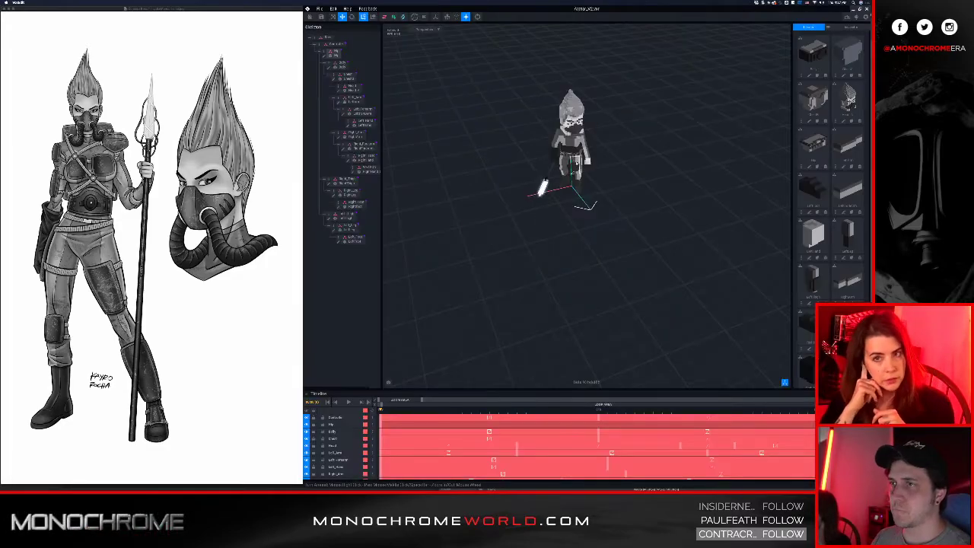
middle_click_drag(572, 152, 576, 179)
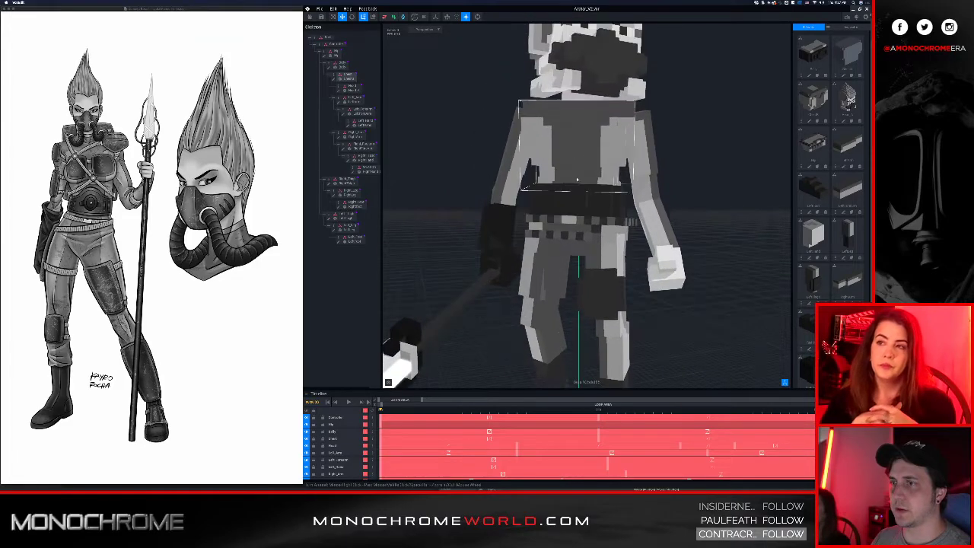
Sync the avatar to MagicaVoxel, accepting the VOX file association notice
left_click(319, 8)
mouse_move(350, 46)
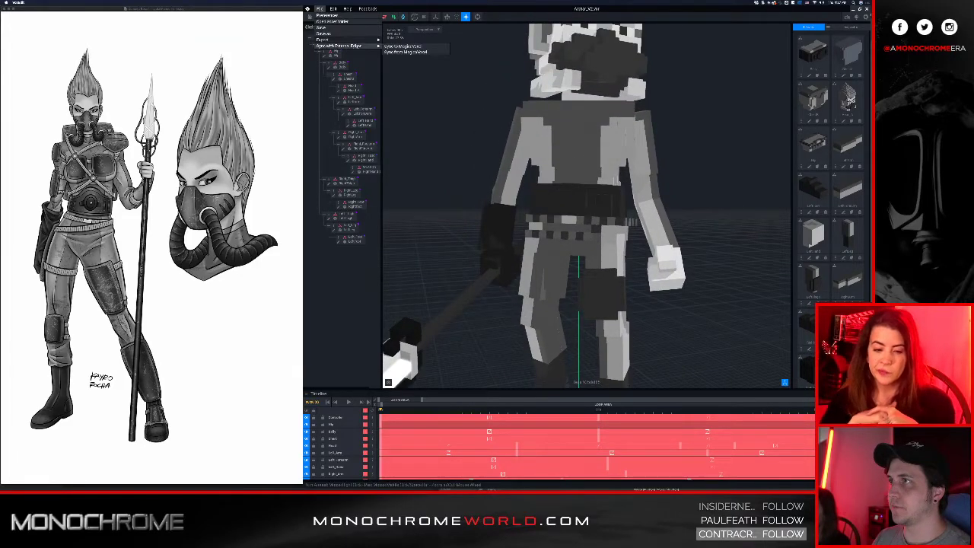
left_click(397, 47)
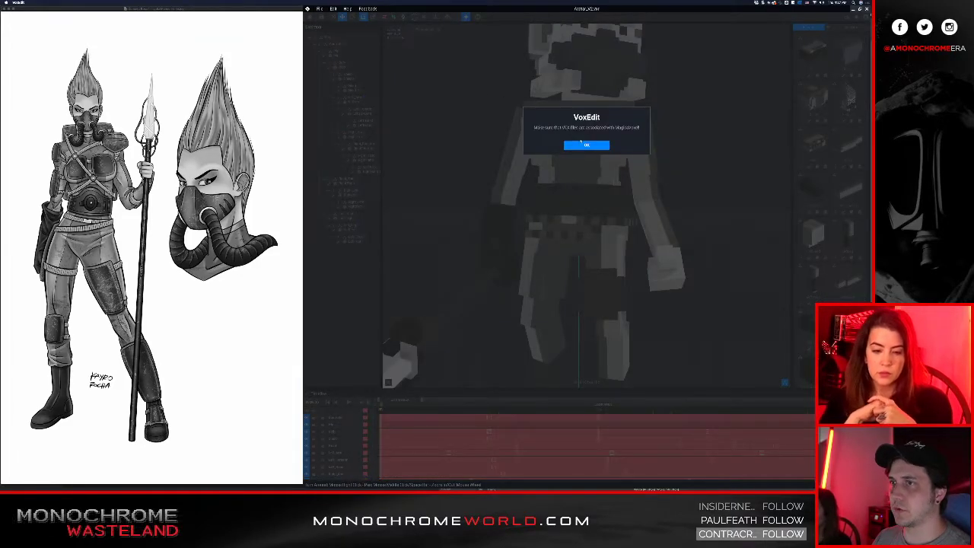
left_click(586, 144)
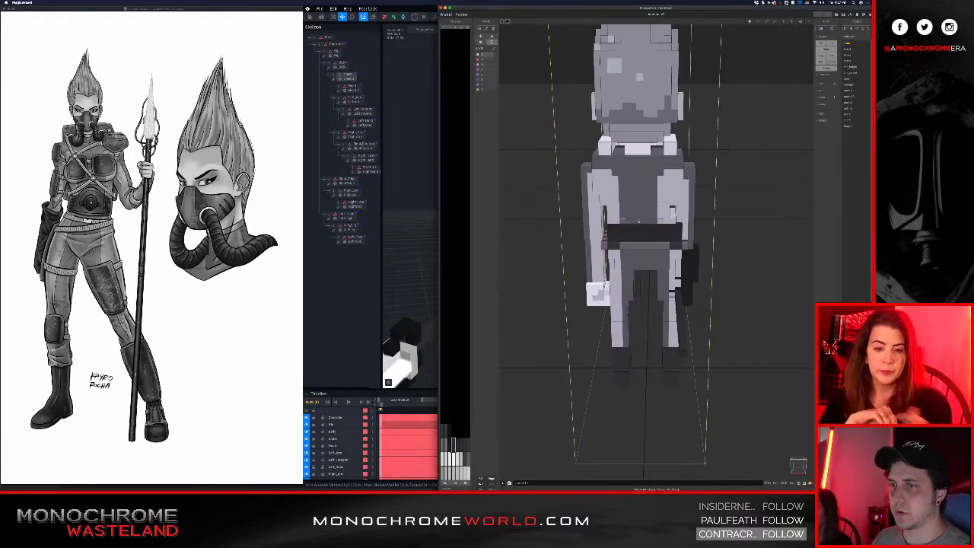
Open the left thigh model for voxel editing and hide the surrounding body parts
scroll(638, 221, "up", 4)
right_click_drag(638, 221, 434, 224)
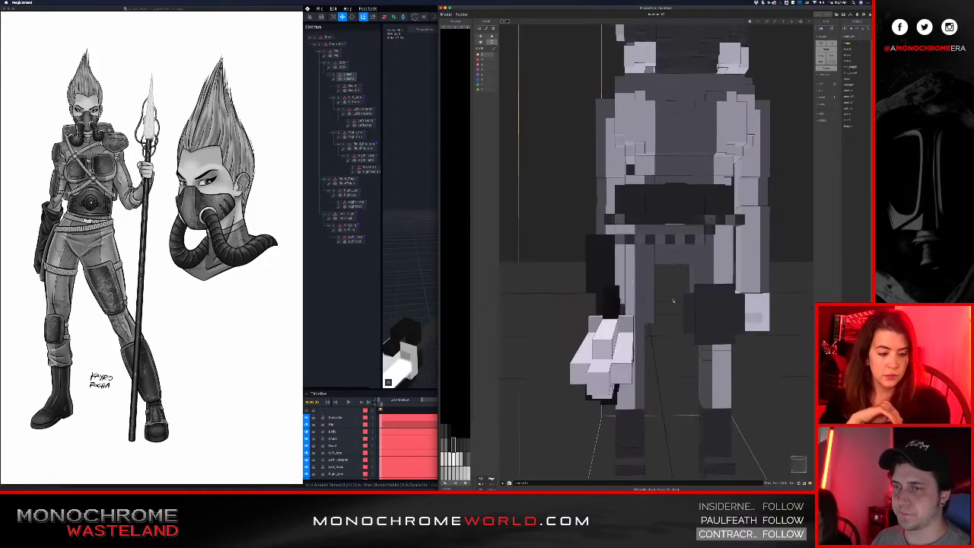
scroll(670, 299, "up", 6)
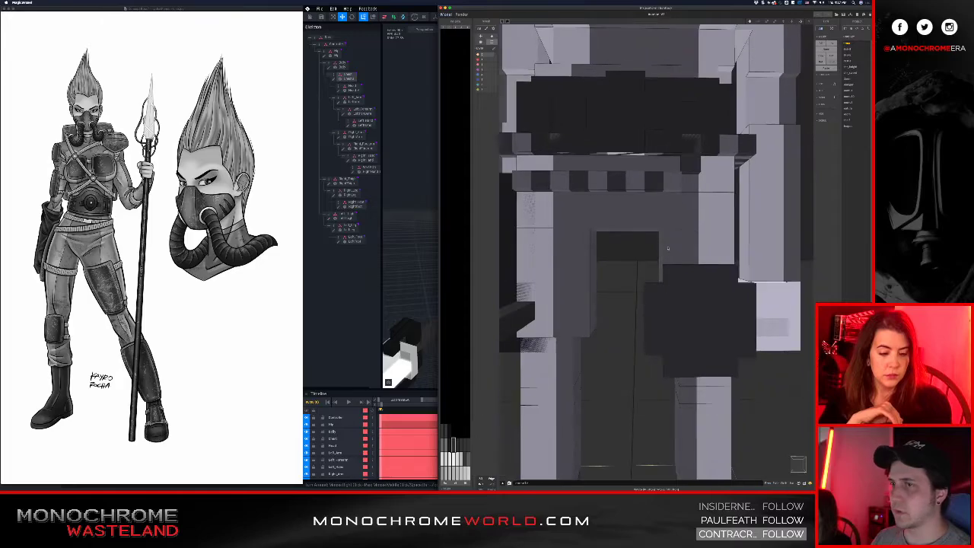
right_click_drag(685, 230, 713, 320)
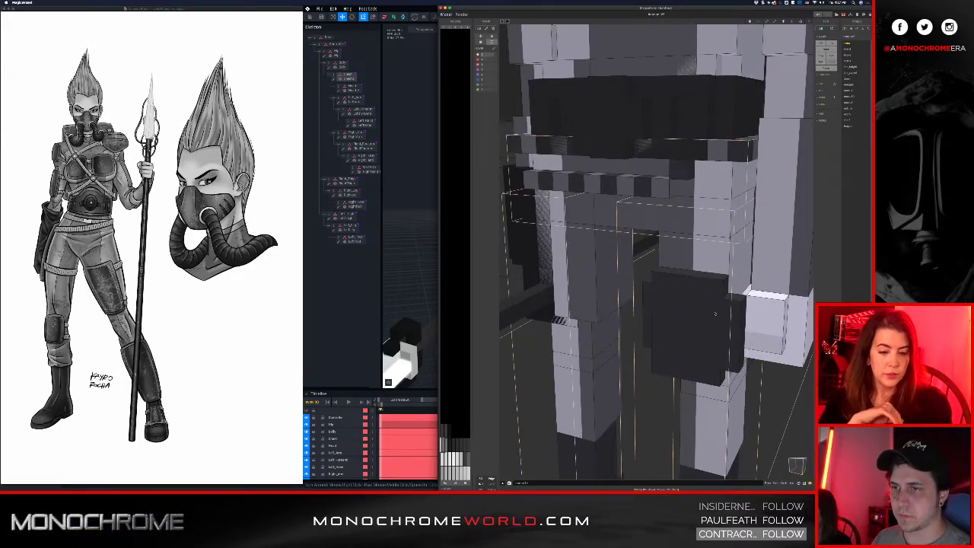
double_click(715, 313)
double_click(715, 313)
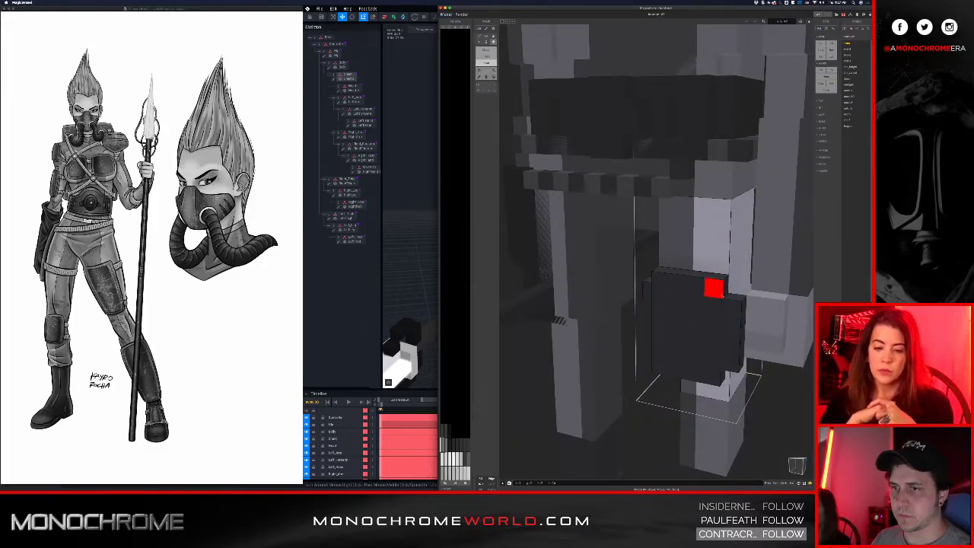
right_click_drag(728, 280, 716, 289)
key("0")
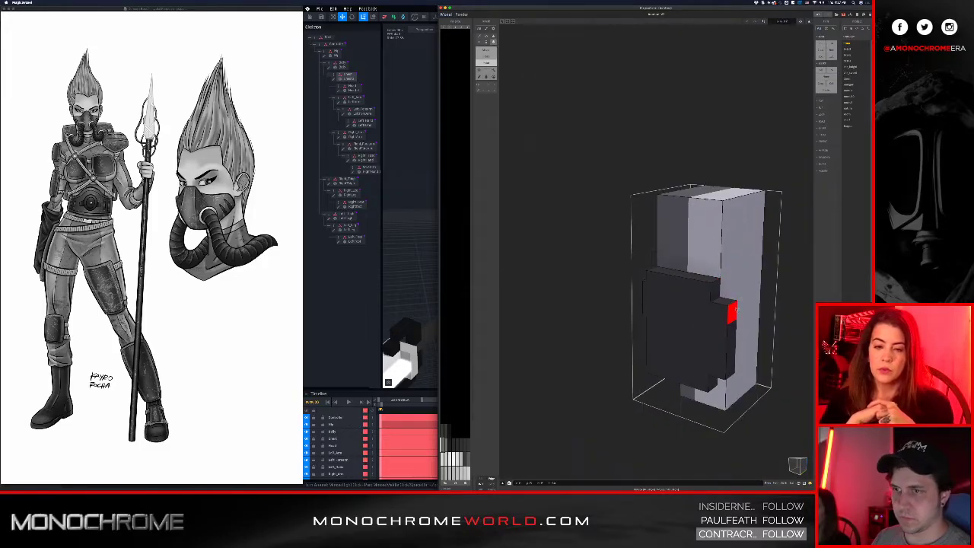
Attach spaced lighter gray voxels around the left thigh, level with the upper edge of the pad's side flaps
scroll(734, 303, "up", 3)
middle_click_drag(735, 296, 615, 198)
scroll(614, 199, "up", 2)
right_click_drag(656, 194, 602, 205)
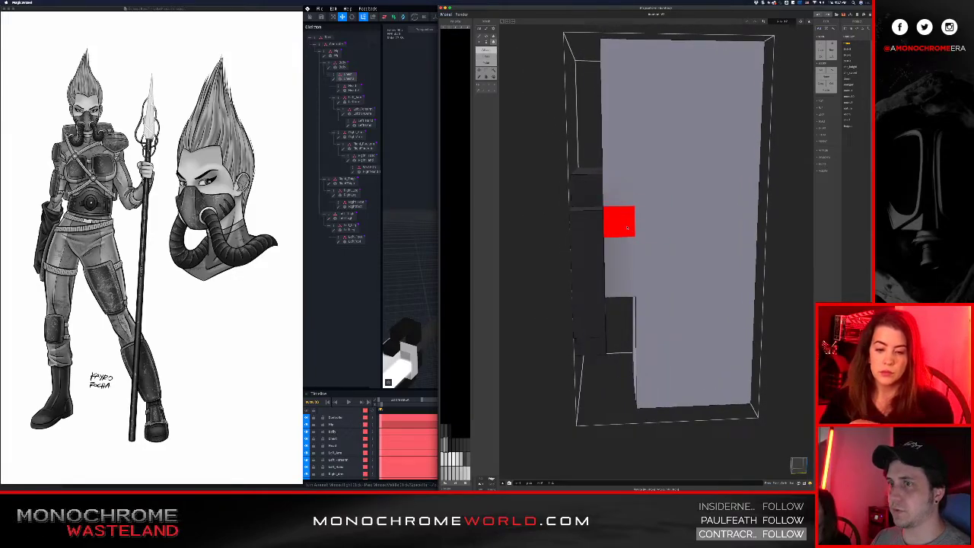
left_click(627, 227)
left_click(672, 230)
right_click_drag(750, 220, 556, 235)
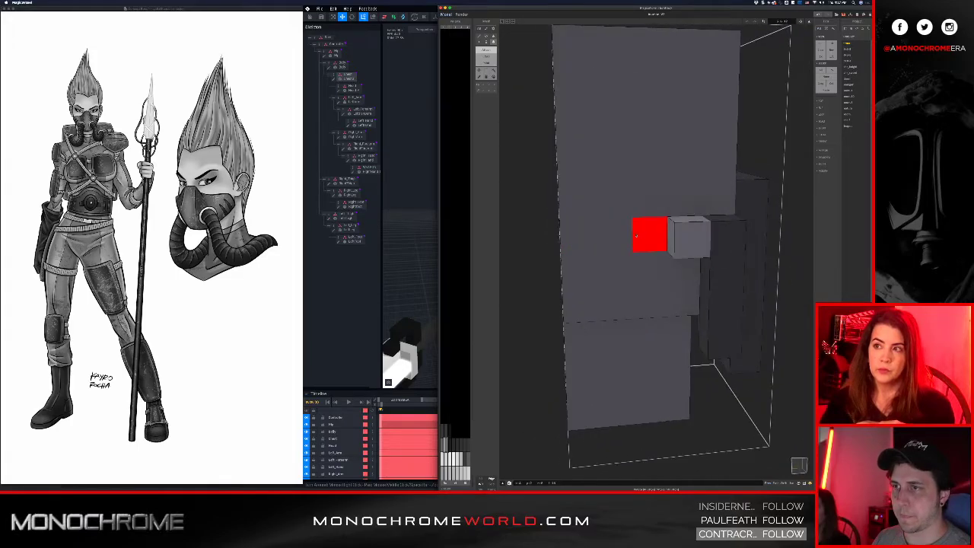
right_click_drag(615, 241, 778, 223)
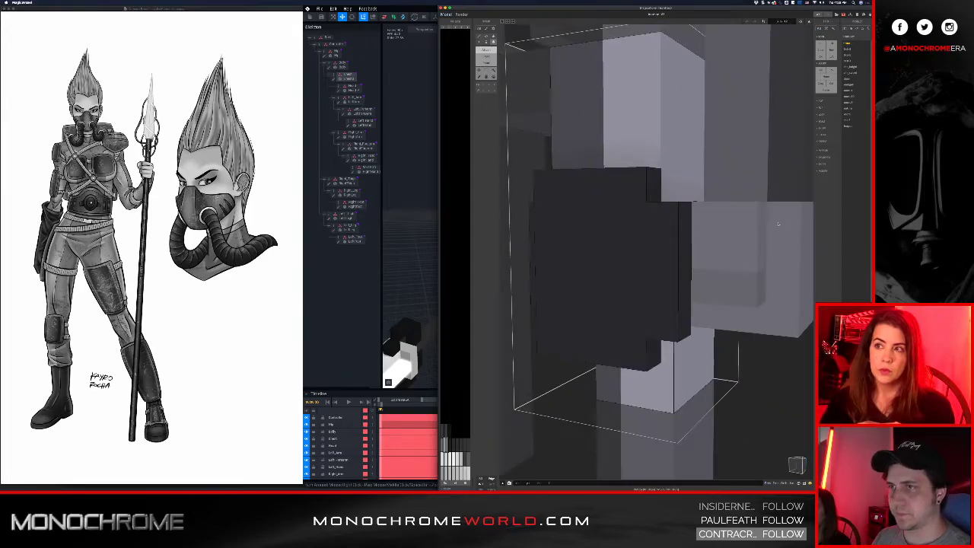
Fill the gaps between the upper strap's voxels with darker gray ones to complete a striped band around the thigh
scroll(690, 157, "down", 3)
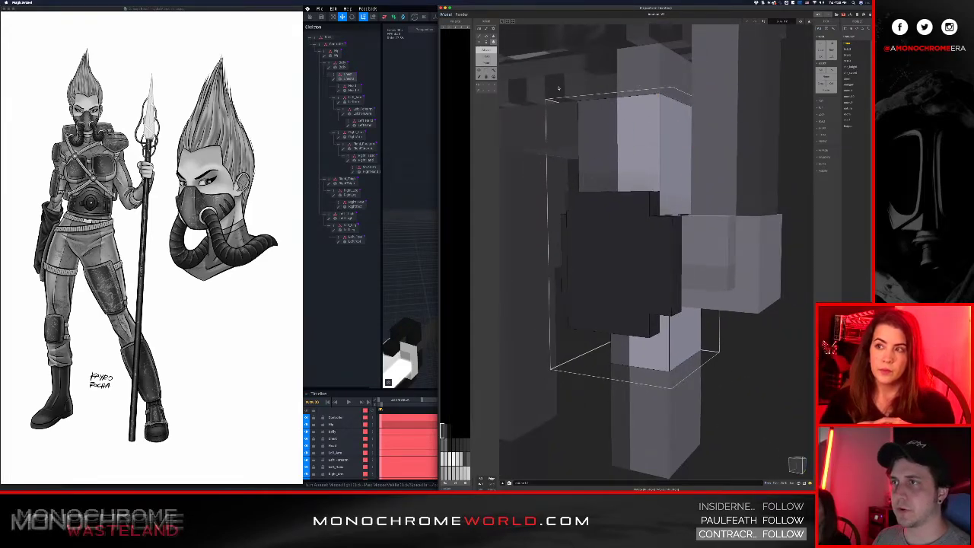
scroll(654, 252, "down", 3)
right_click_drag(654, 251, 664, 243)
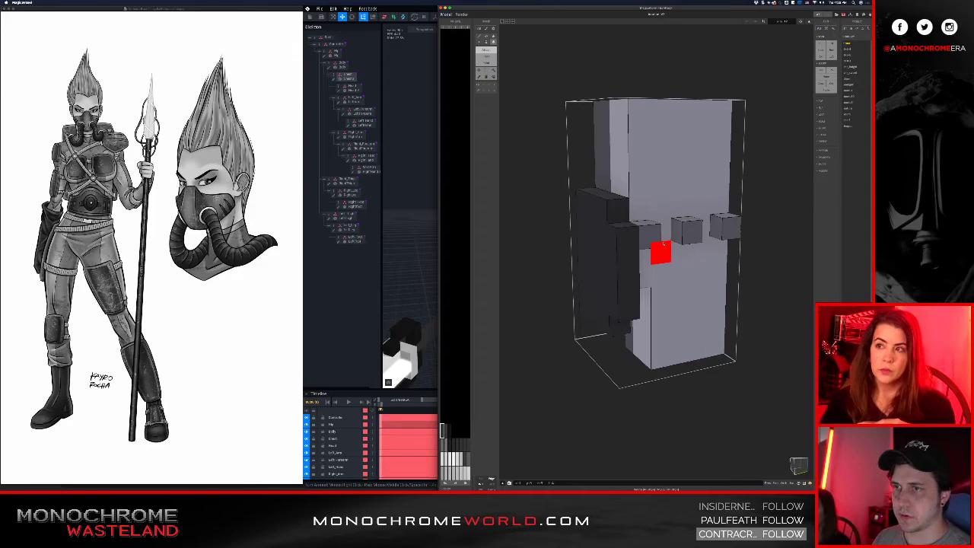
right_click_drag(580, 223, 692, 238)
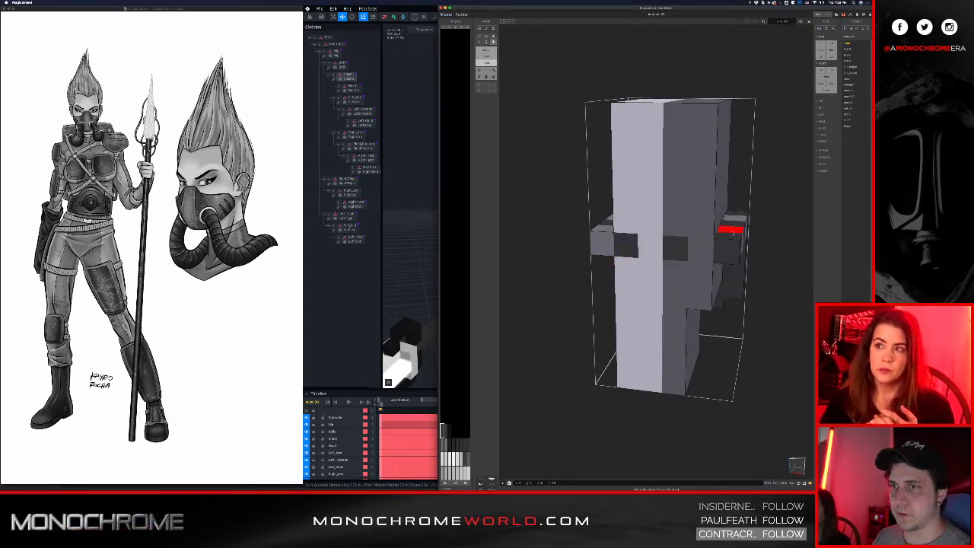
right_click_drag(647, 251, 652, 215)
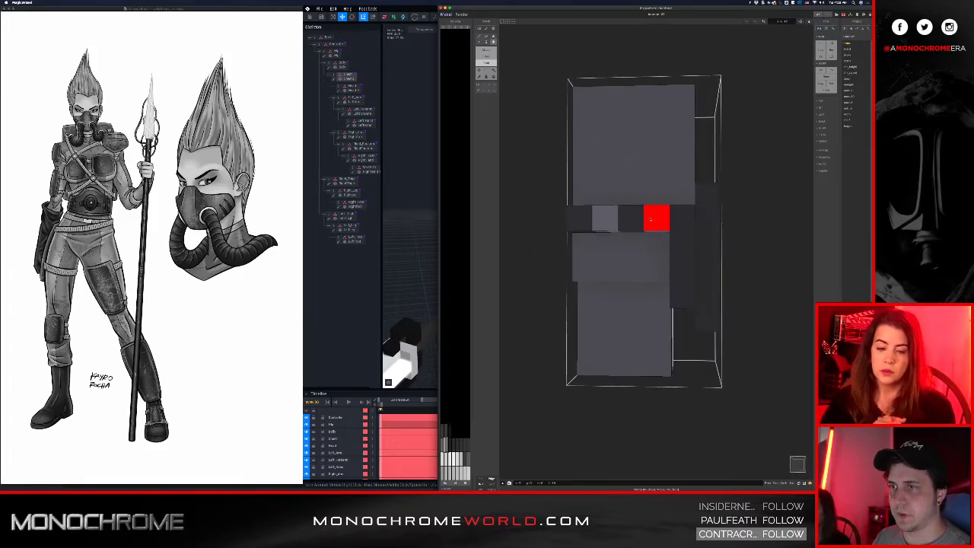
right_click_drag(655, 302, 582, 282)
right_click_drag(641, 275, 715, 304)
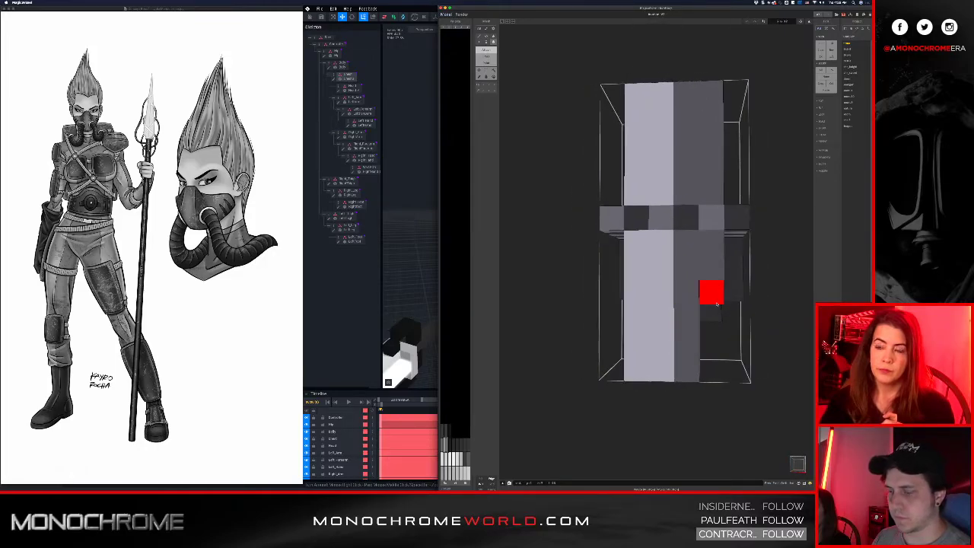
Attach spaced lighter gray voxels around the thigh for a second strap, level with the lower edge of the side flaps
key("g")
left_click(662, 300)
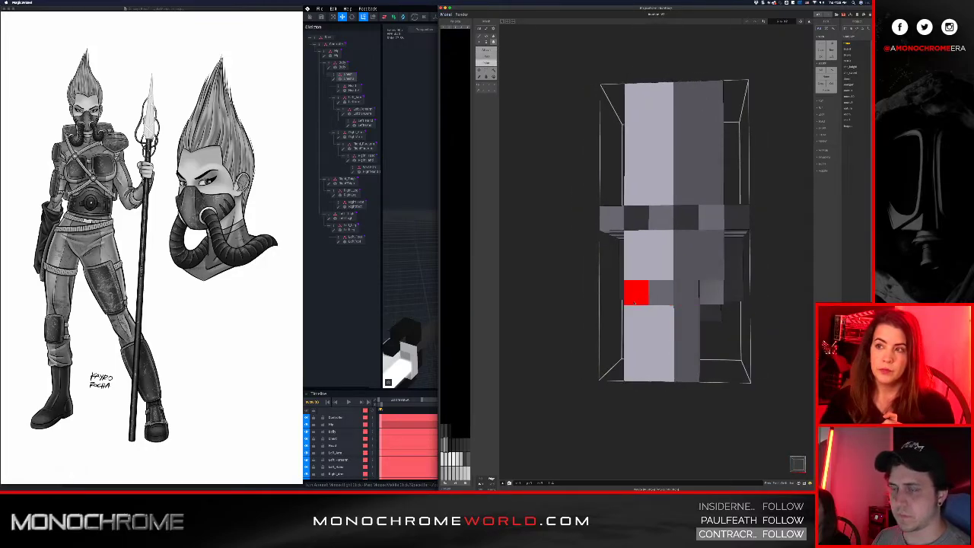
mouse_move(633, 303)
right_mouse_down()
mouse_move(674, 289)
mouse_move(666, 267)
mouse_move(629, 279)
mouse_move(645, 306)
right_mouse_up()
left_click(717, 293)
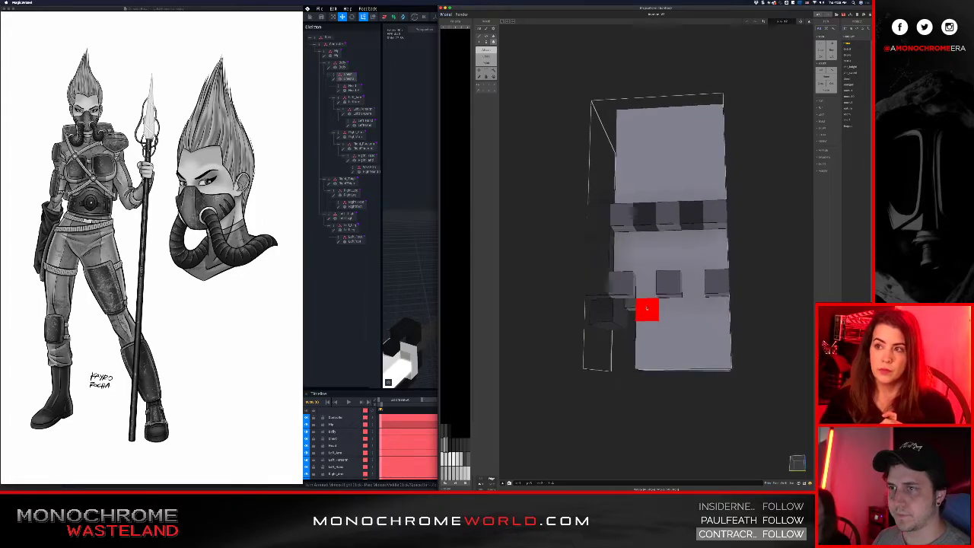
right_click_drag(688, 283, 631, 290)
right_click_drag(707, 286, 603, 273)
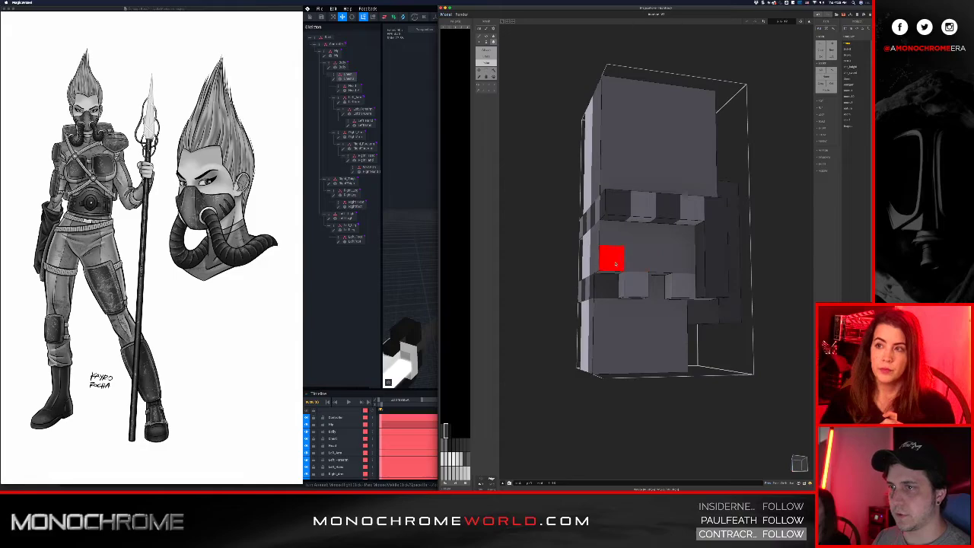
Fill the gaps in the lower thigh strap with darker gray voxels and check the striped band from all sides
key("t")
left_click(610, 284)
right_click_drag(611, 285, 630, 275)
right_click_drag(626, 245, 543, 179)
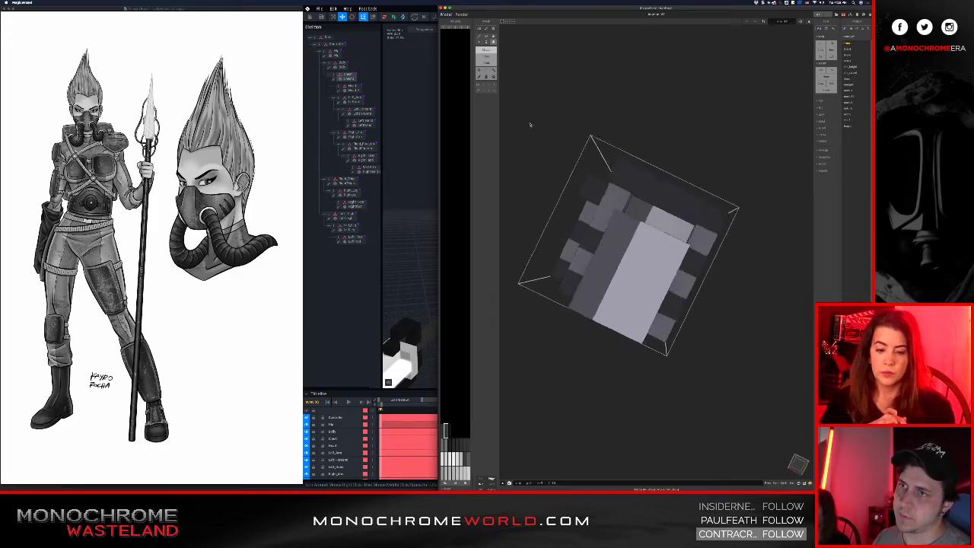
right_click_drag(518, 127, 575, 248)
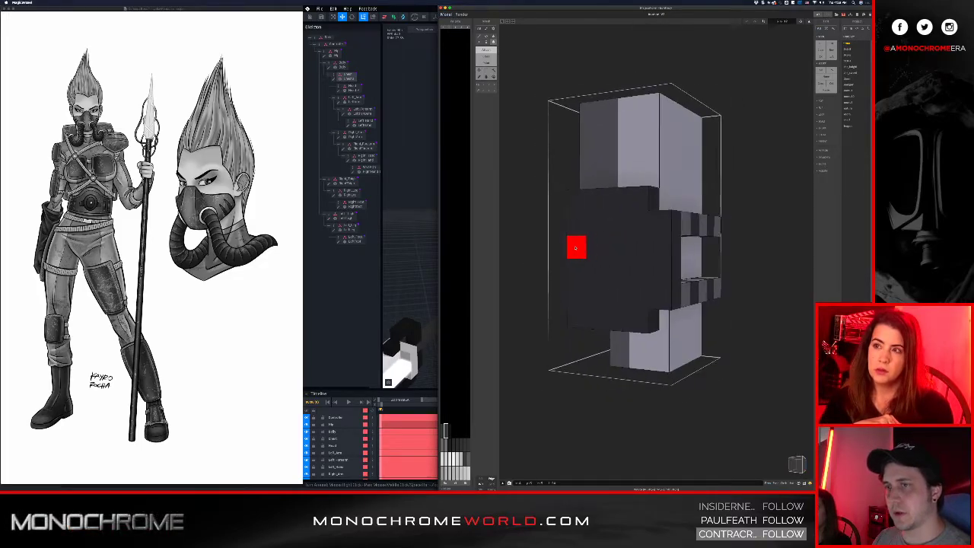
right_click_drag(661, 277, 750, 273)
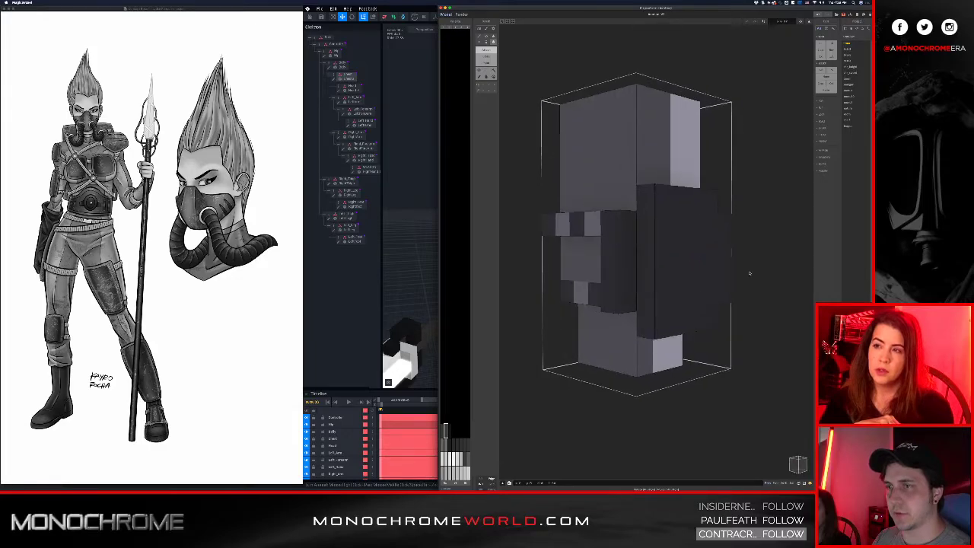
Rework both straps on the side of the left thigh into solid gray bands running from the pad's flap
right_click_drag(678, 283, 594, 296)
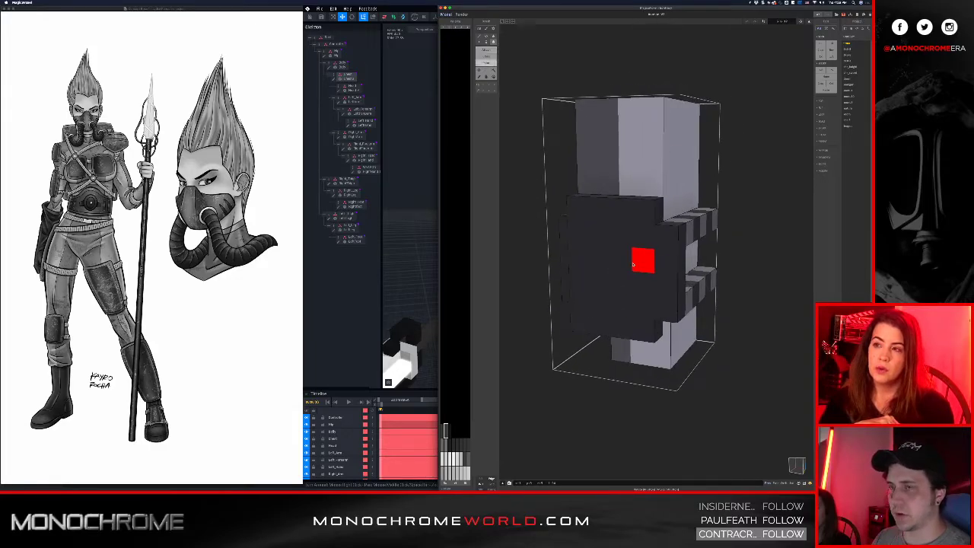
right_click_drag(668, 304, 652, 223)
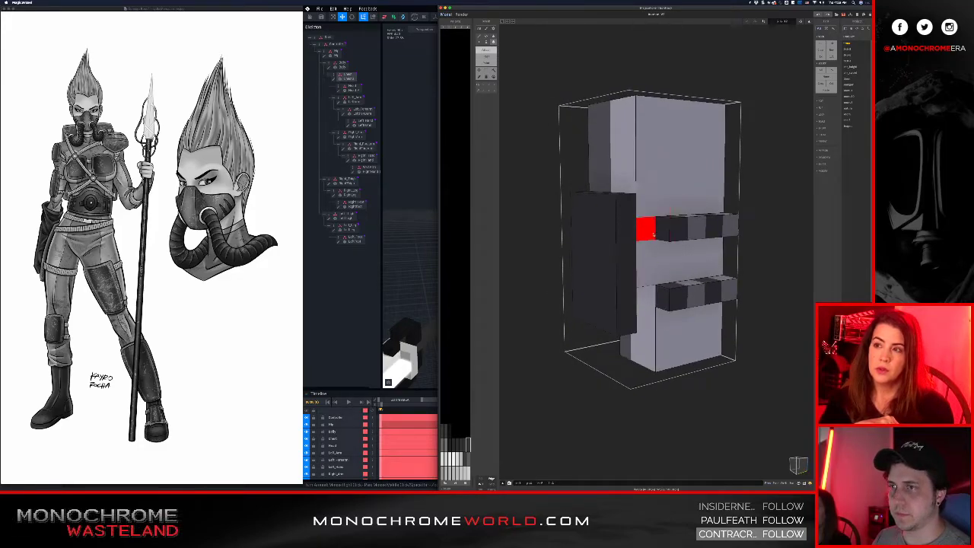
right_click_drag(648, 268, 607, 262)
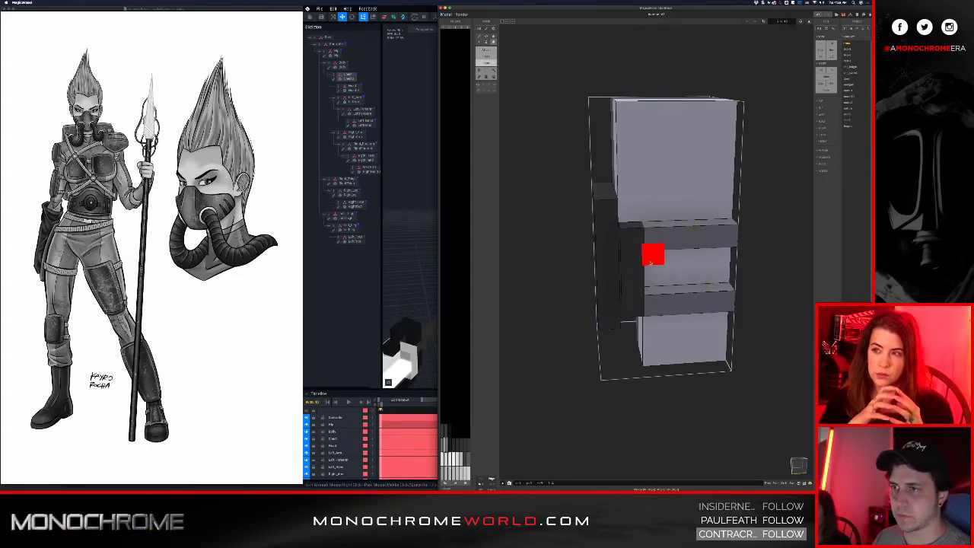
Color spaced voxels darker gray along both thigh straps, working around the leg to form alternating light and dark stripes
right_click_drag(608, 223, 689, 228)
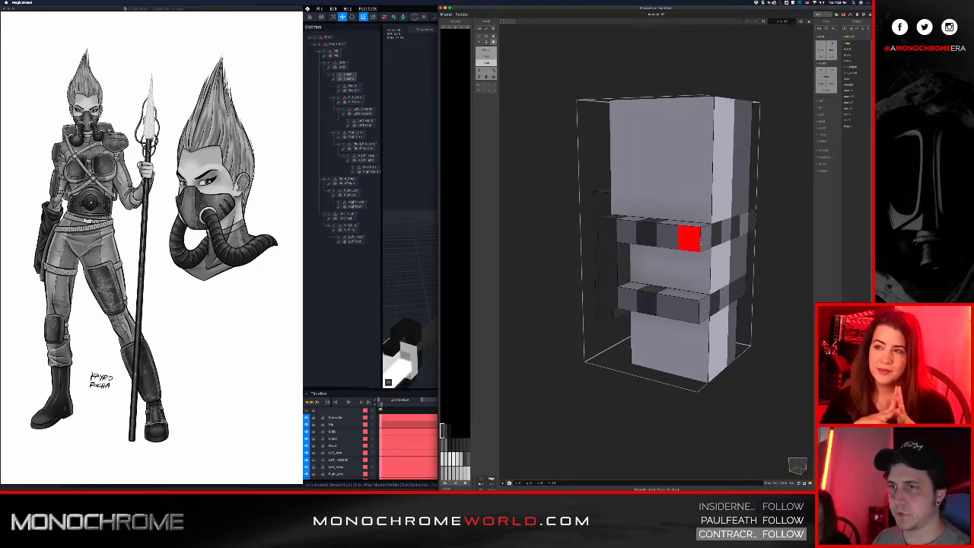
right_click_drag(696, 293, 654, 234)
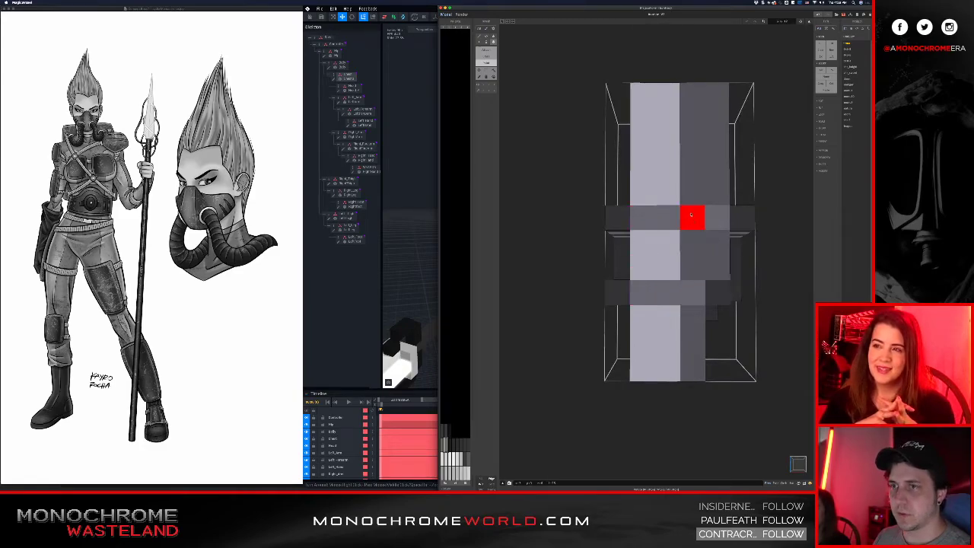
right_click_drag(715, 286, 587, 235)
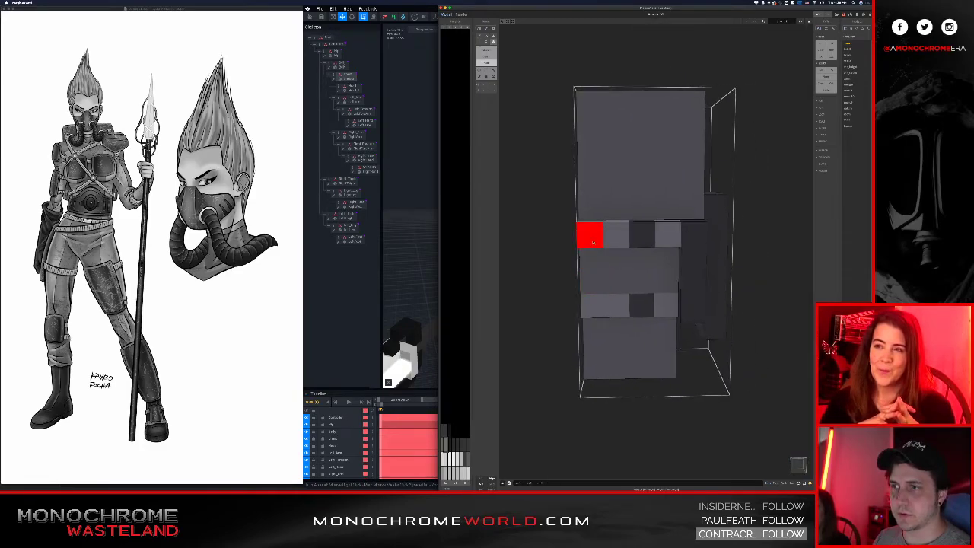
right_click_drag(635, 302, 779, 295)
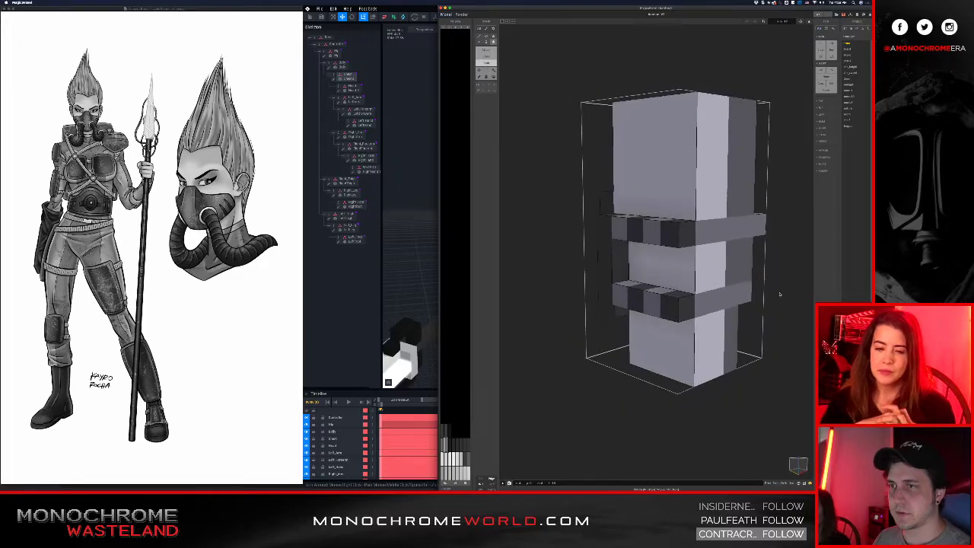
right_click_drag(734, 228, 690, 235)
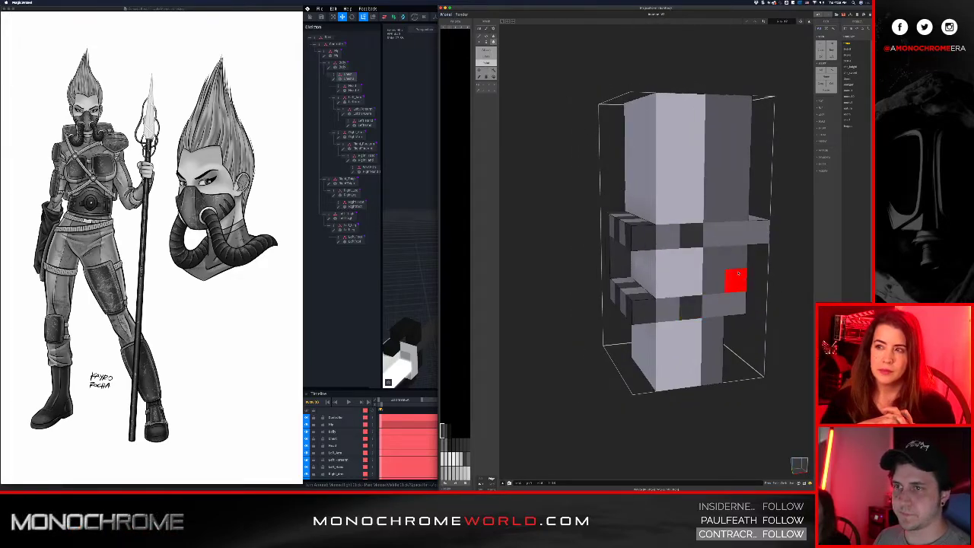
right_click_drag(738, 304, 692, 270)
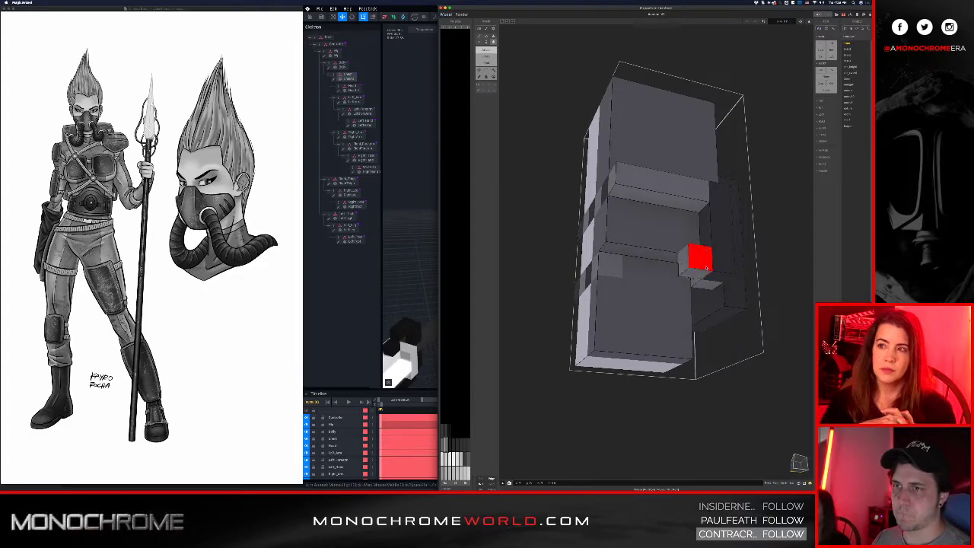
Paint alternating dark and light blocks along the two straps that wrap around the thigh
right_click_drag(659, 257, 652, 311)
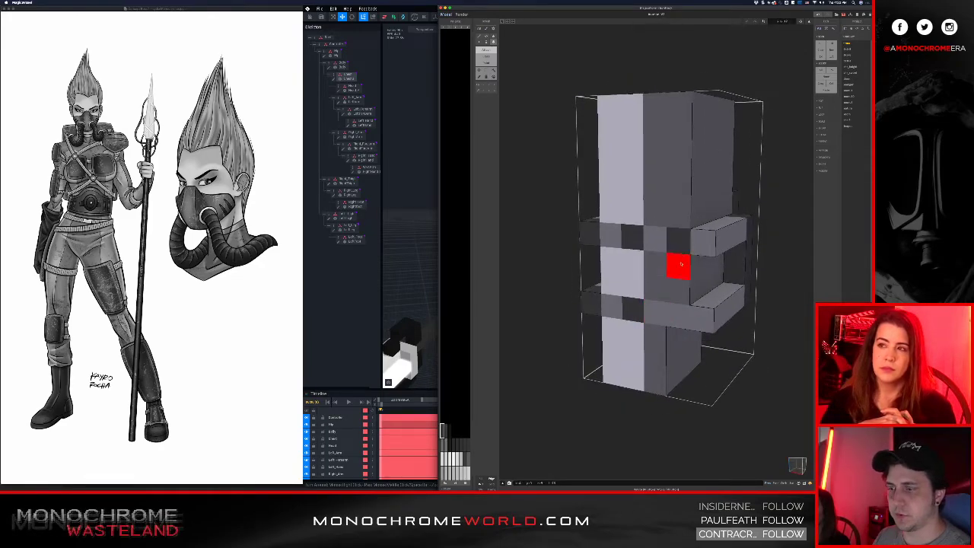
right_click_drag(715, 298, 652, 280)
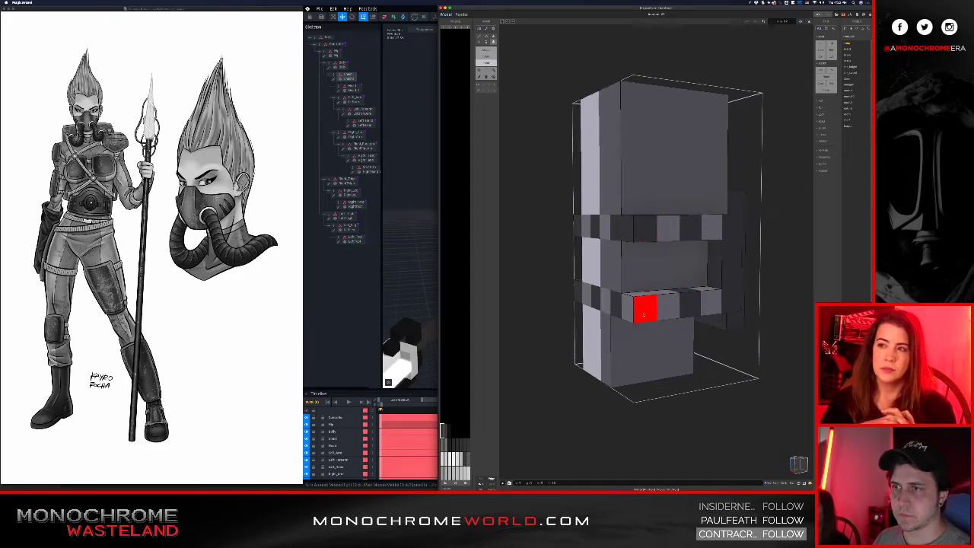
mouse_move(631, 252)
right_mouse_down()
mouse_move(722, 265)
mouse_move(528, 246)
mouse_move(682, 246)
mouse_move(574, 230)
mouse_move(631, 254)
right_mouse_up()
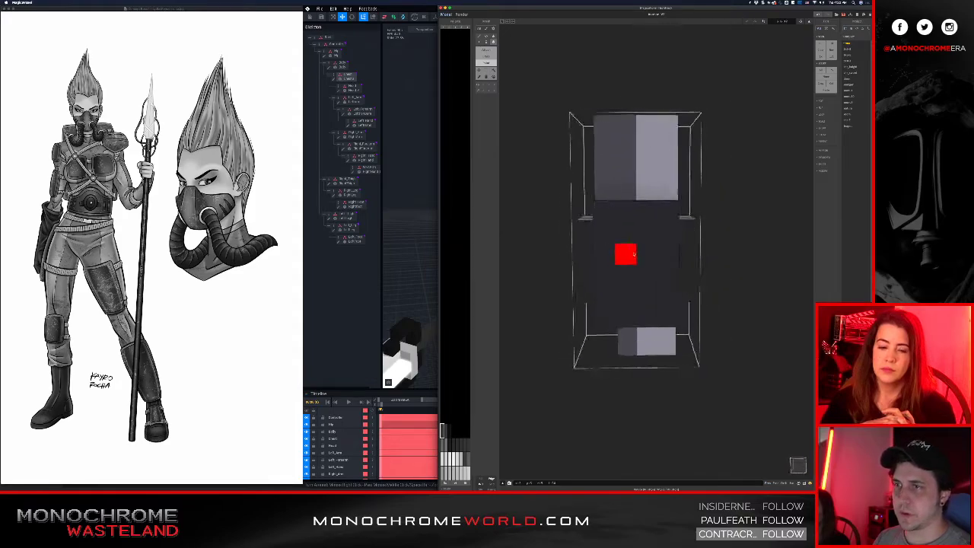
scroll(632, 254, "down", 3)
mouse_move(629, 220)
right_mouse_down()
mouse_move(652, 220)
mouse_move(606, 221)
mouse_move(707, 235)
mouse_move(623, 238)
right_mouse_up()
key("backslash")
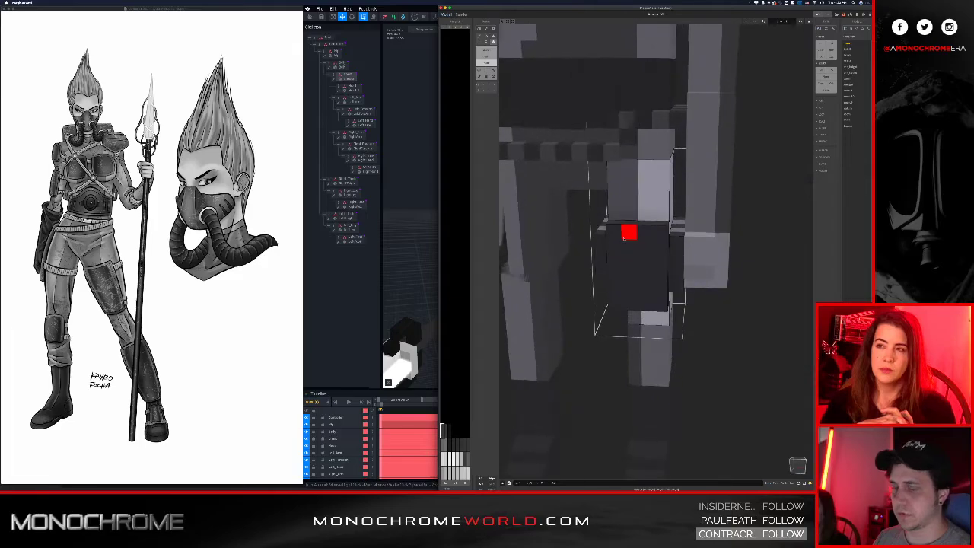
Switch to VoxEdit and sync the edited character parts from MagicaVoxel
key("super+Tab")
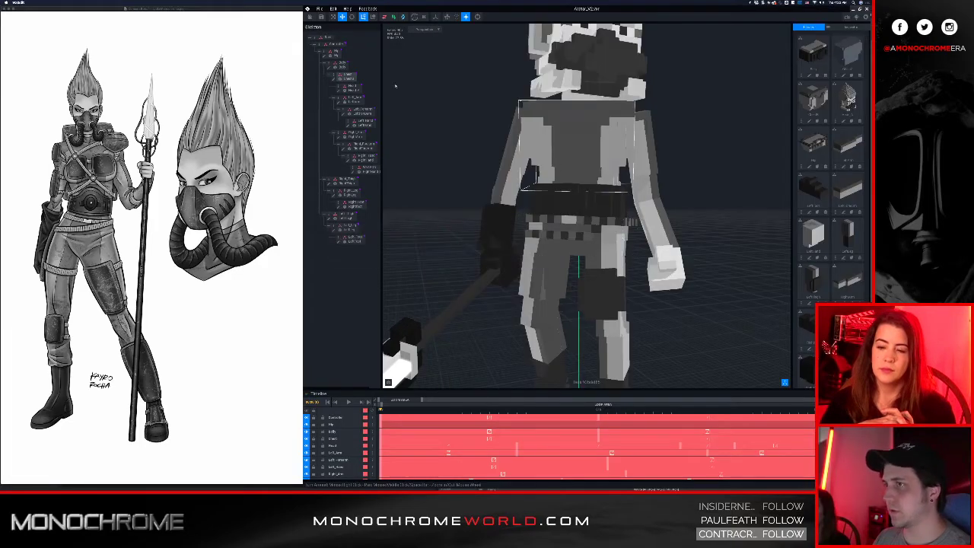
left_click(319, 9)
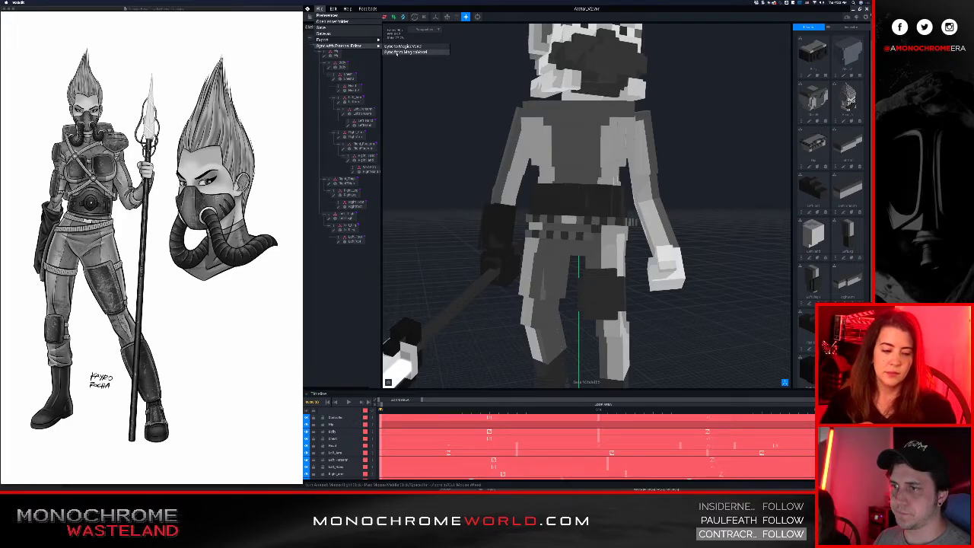
left_click(396, 53)
Examine the synced character's belts, torso and thigh straps from near and far in its standing pose
scroll(578, 293, "up", 2)
right_click_drag(590, 291, 600, 244)
scroll(597, 251, "down", 3)
scroll(598, 244, "up", 2)
middle_click_drag(584, 241, 611, 238)
right_click_drag(611, 238, 553, 211)
scroll(553, 211, "down", 3)
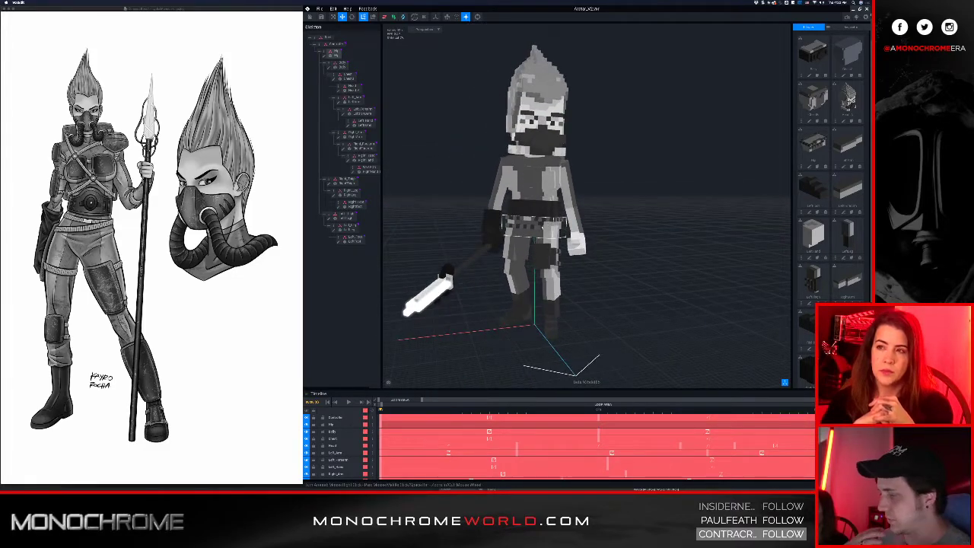
scroll(548, 216, "up", 3)
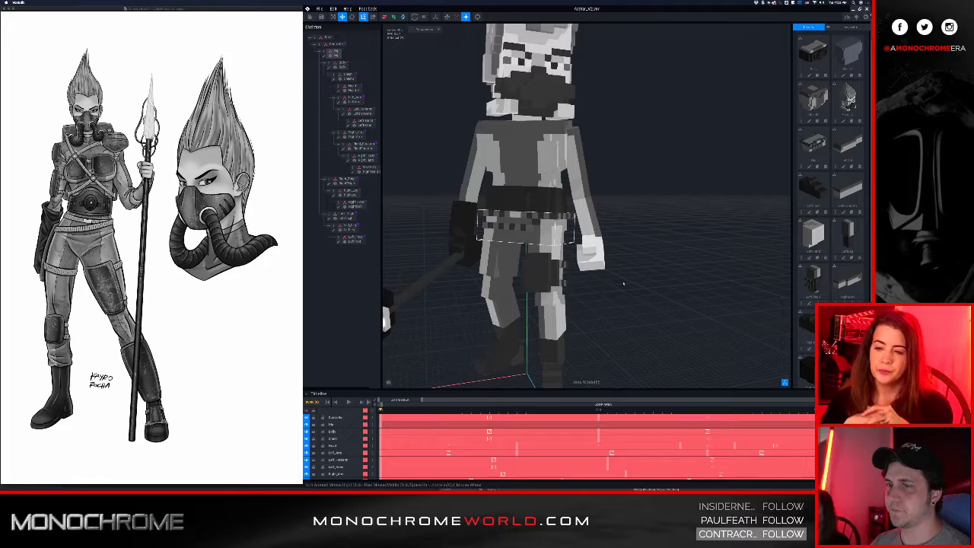
Play the walking animation and examine how the waist, belts and legs move from the front
scroll(610, 270, "down", 1)
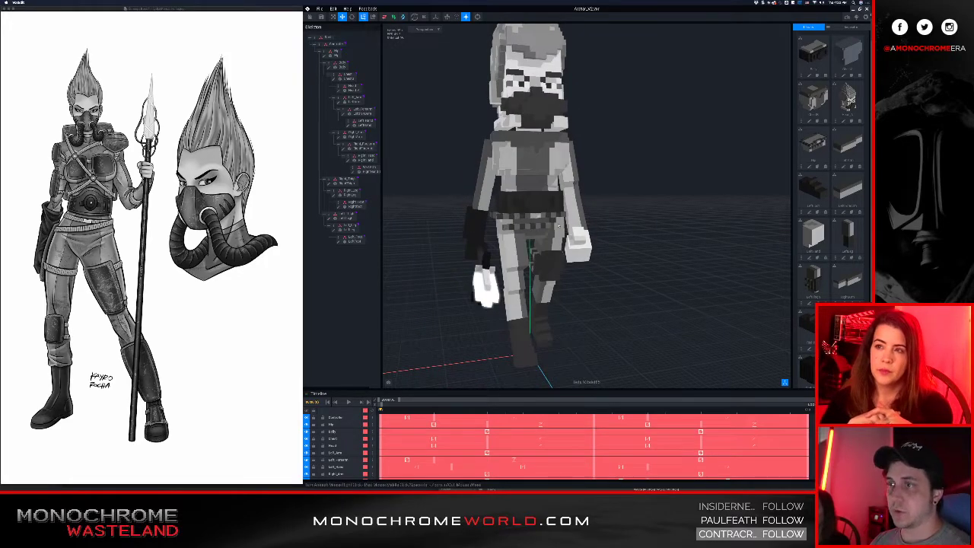
scroll(561, 229, "up", 4)
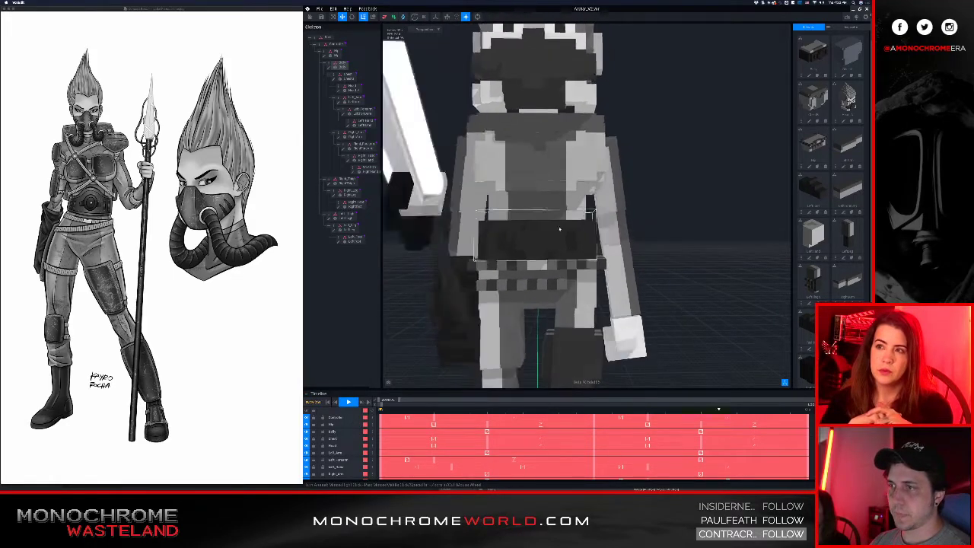
scroll(559, 228, "down", 4)
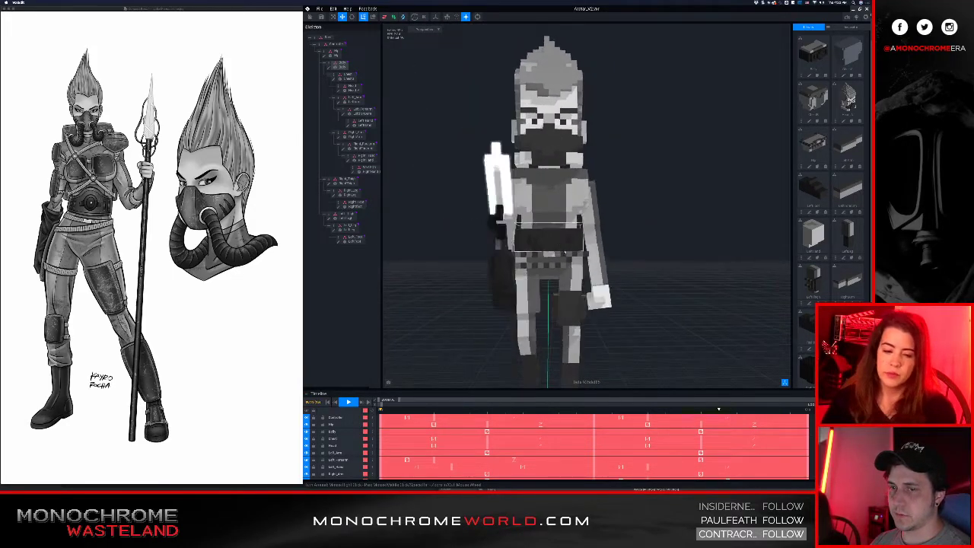
scroll(565, 251, "down", 2)
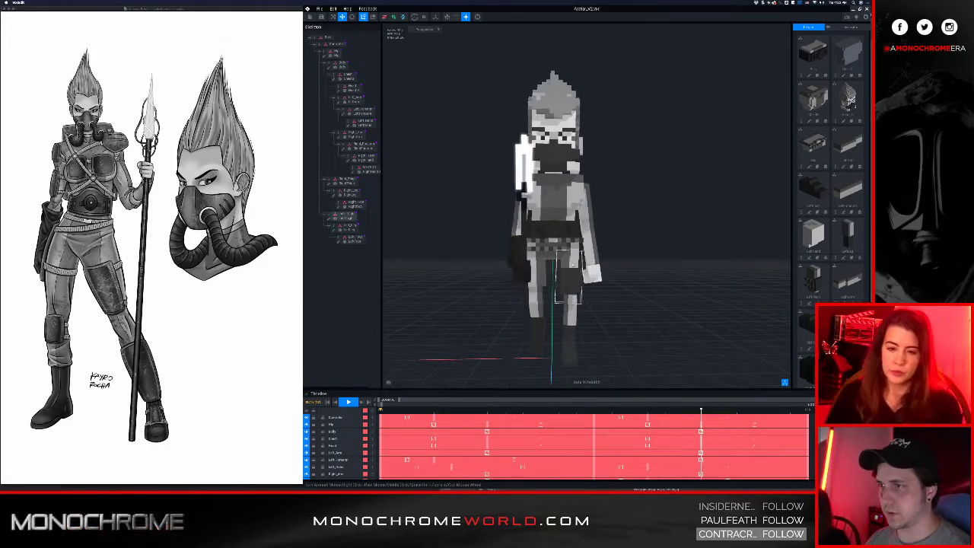
scroll(597, 221, "up", 5)
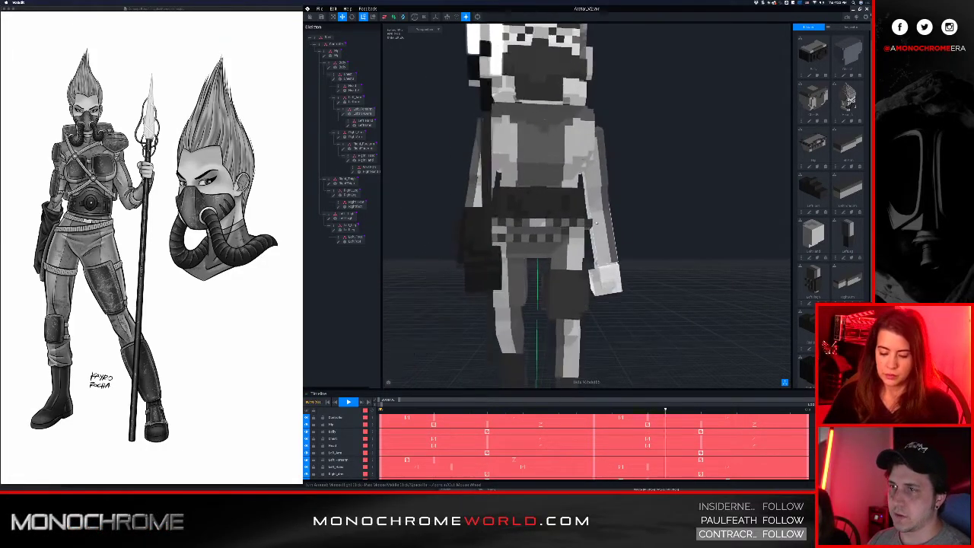
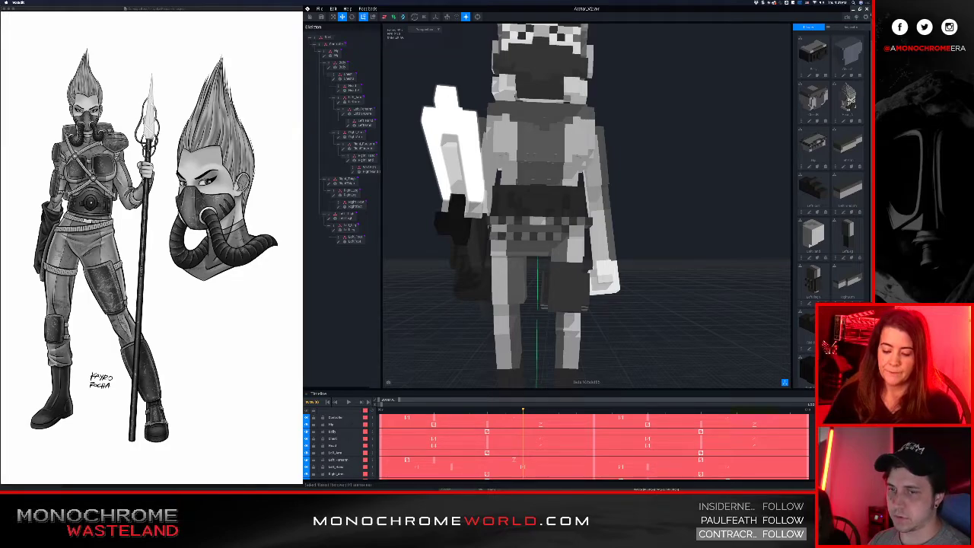
Inspect the hip belt closely from both sides during the walking animation, checking where it sticks out
key("space")
right_click_drag(625, 175, 433, 201)
scroll(588, 201, "up", 10)
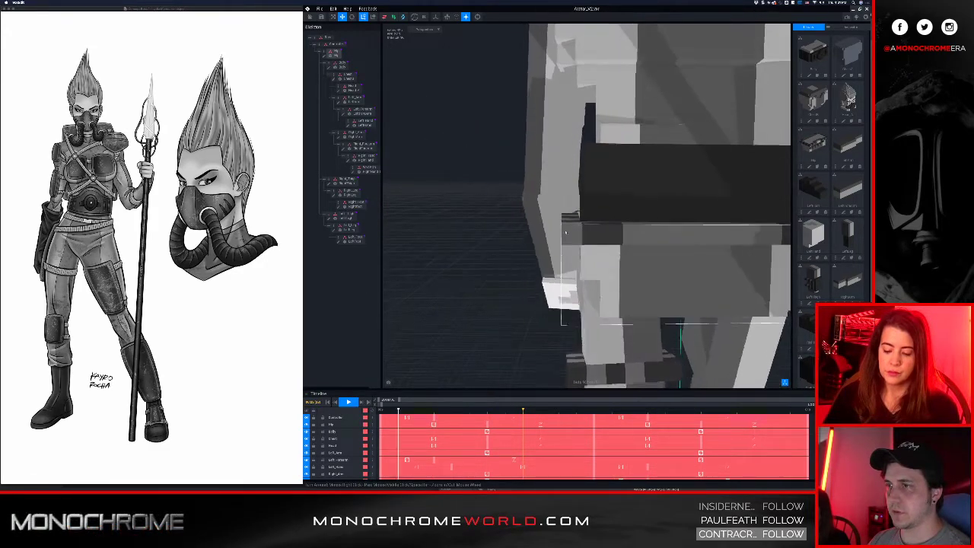
right_click_drag(566, 235, 561, 221)
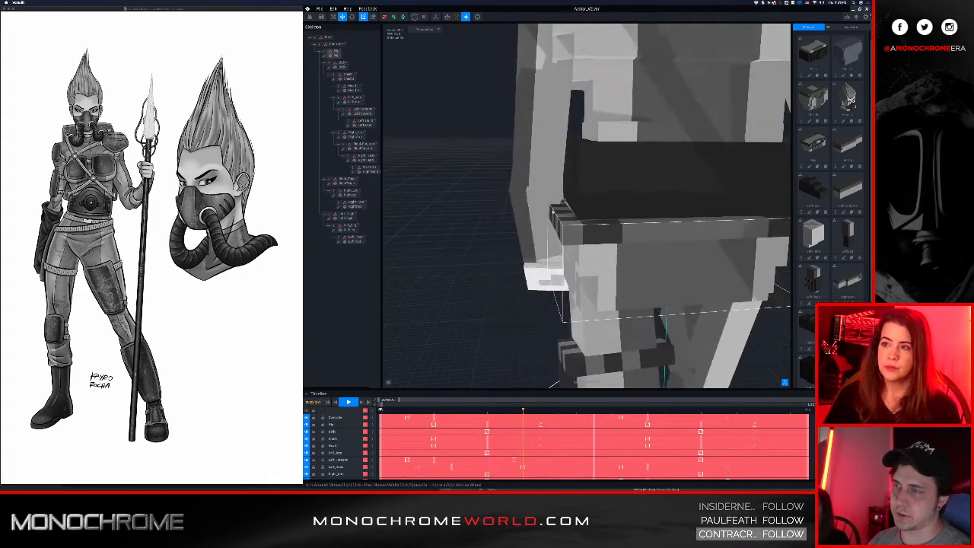
scroll(574, 236, "down", 10)
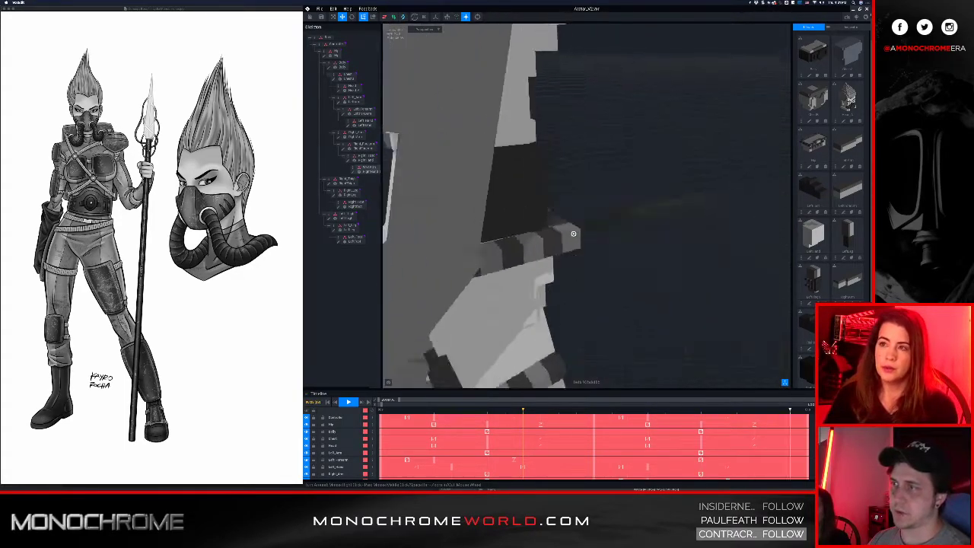
right_click_drag(570, 251, 569, 237)
scroll(567, 239, "up", 3)
scroll(566, 239, "down", 5)
scroll(565, 242, "up", 4)
right_click_drag(565, 242, 559, 237)
key("space")
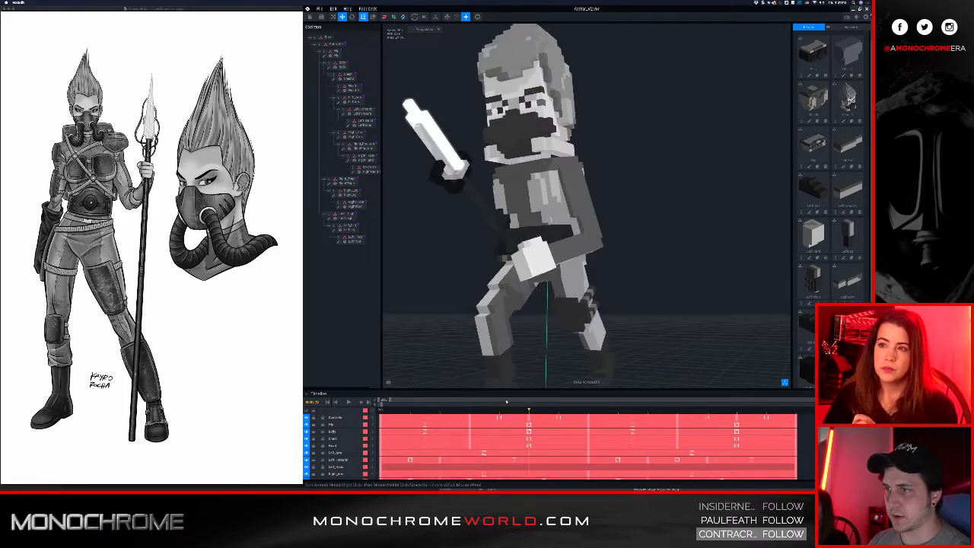
Play the running animation and examine the hip belt and left thigh straps in motion
scroll(527, 236, "up", 3)
mouse_move(536, 282)
right_mouse_down()
mouse_move(548, 293)
mouse_move(511, 251)
mouse_move(546, 256)
mouse_move(546, 295)
right_mouse_up()
key("space")
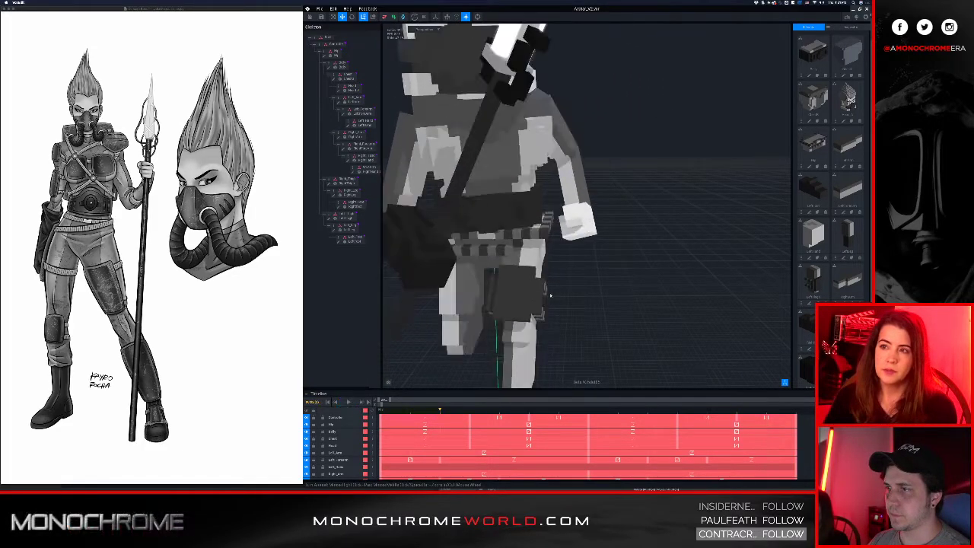
key("space")
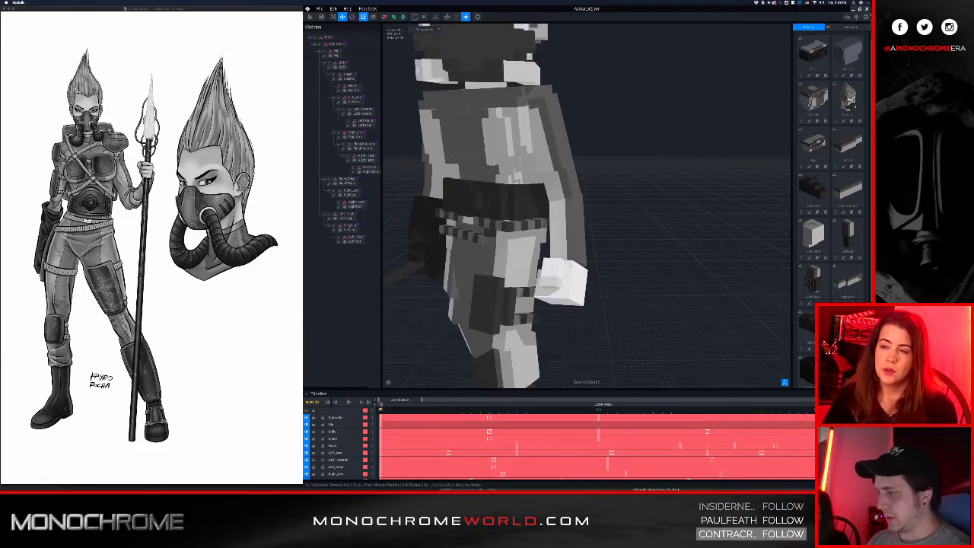
Select the hip part of the character in its standing pose and open its voxel model for editing
right_click_drag(487, 236, 537, 238)
scroll(537, 238, "down", 5)
scroll(536, 254, "up", 8)
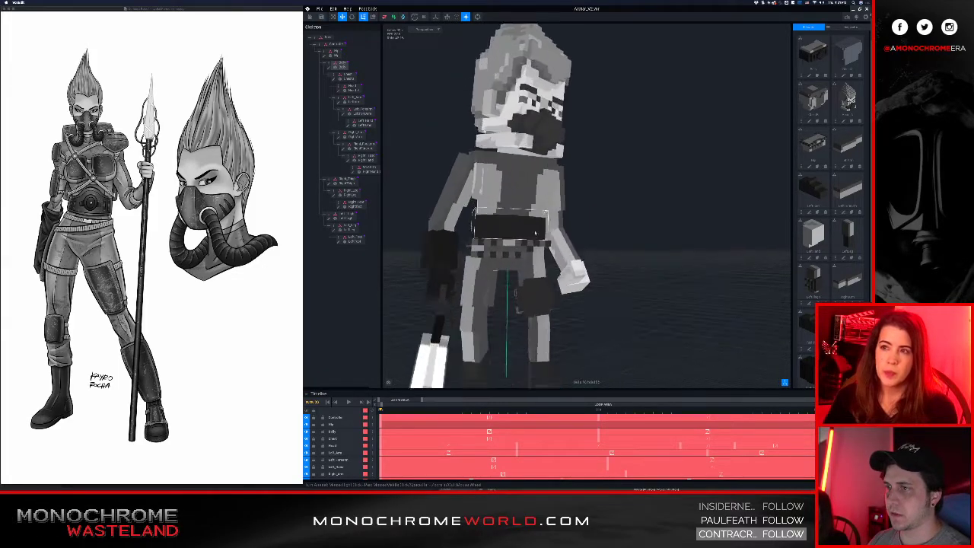
left_click(536, 253)
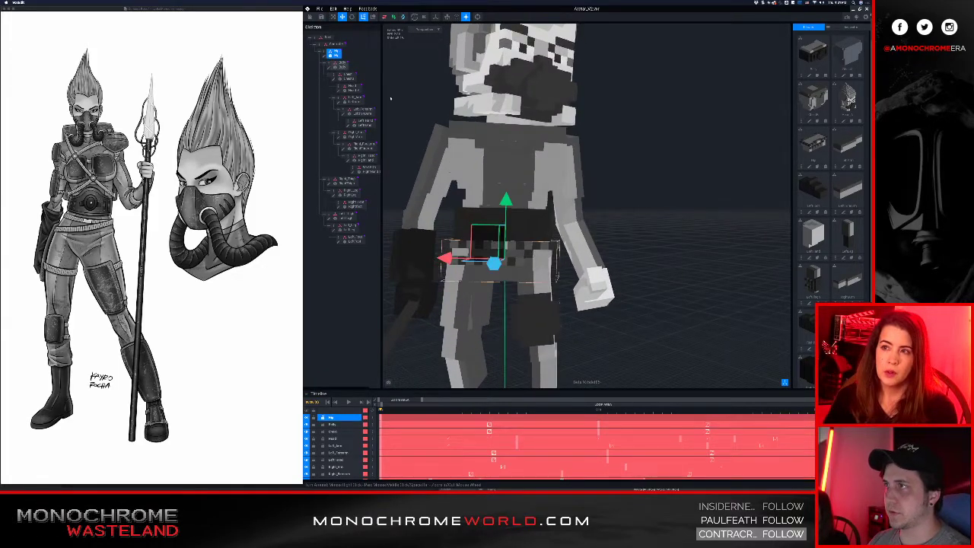
left_click(325, 56)
Erase the protruding belt voxels along both sides of the hip model
right_click_drag(438, 204, 413, 227)
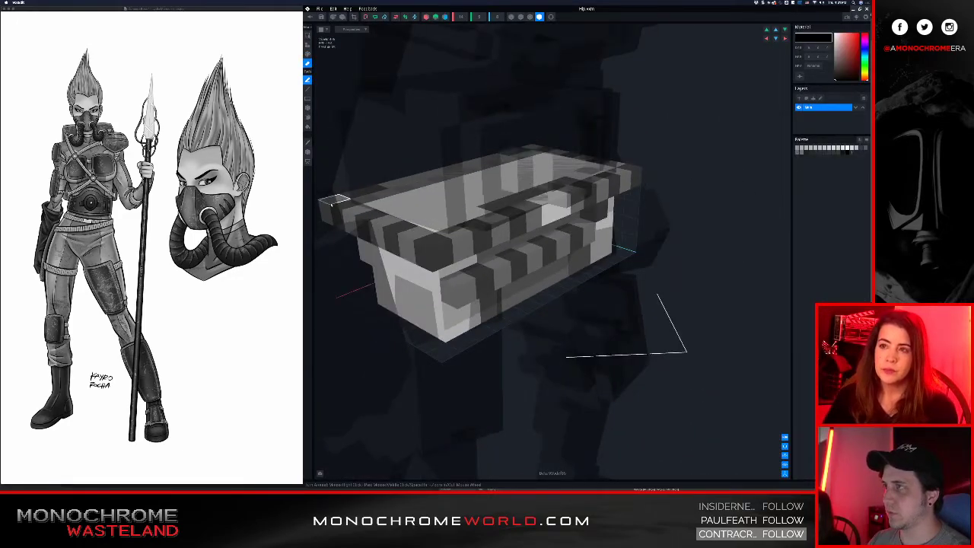
left_click_drag(332, 204, 432, 247)
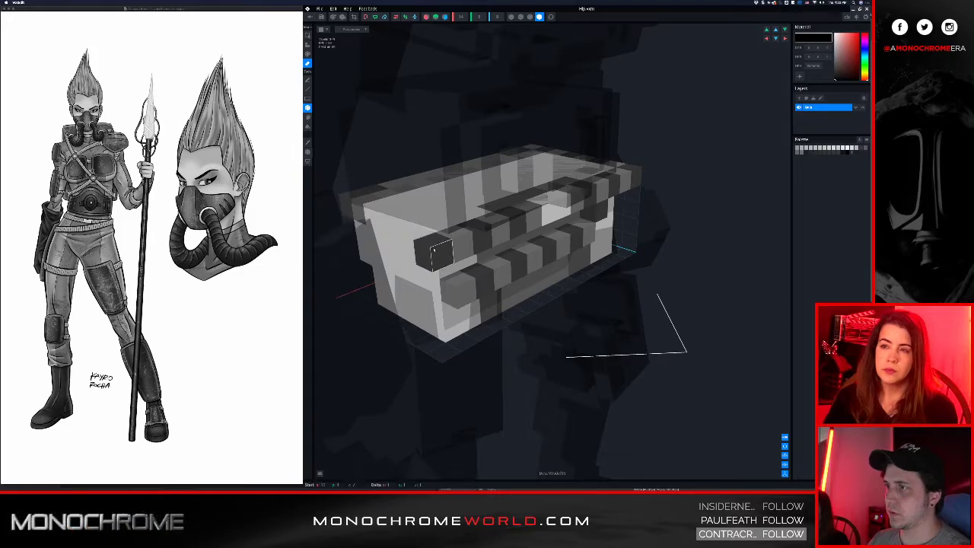
right_click_drag(432, 251, 429, 220)
right_click_drag(586, 349, 489, 253)
left_click_drag(644, 178, 662, 181)
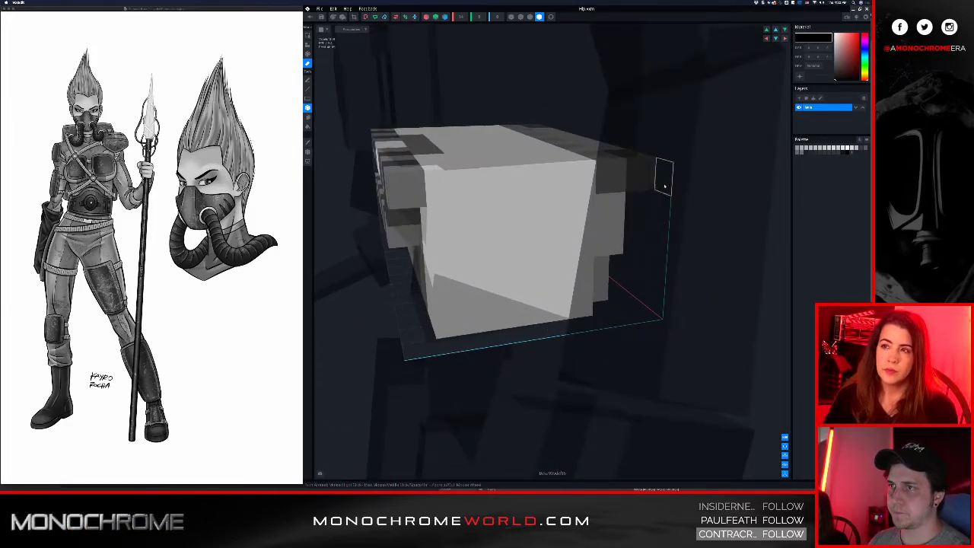
Paint alternating dark and light blocks along the hip's upper side edge to continue the belt pattern
mouse_move(715, 194)
right_mouse_down()
mouse_move(585, 193)
mouse_move(528, 205)
mouse_move(613, 197)
right_mouse_up()
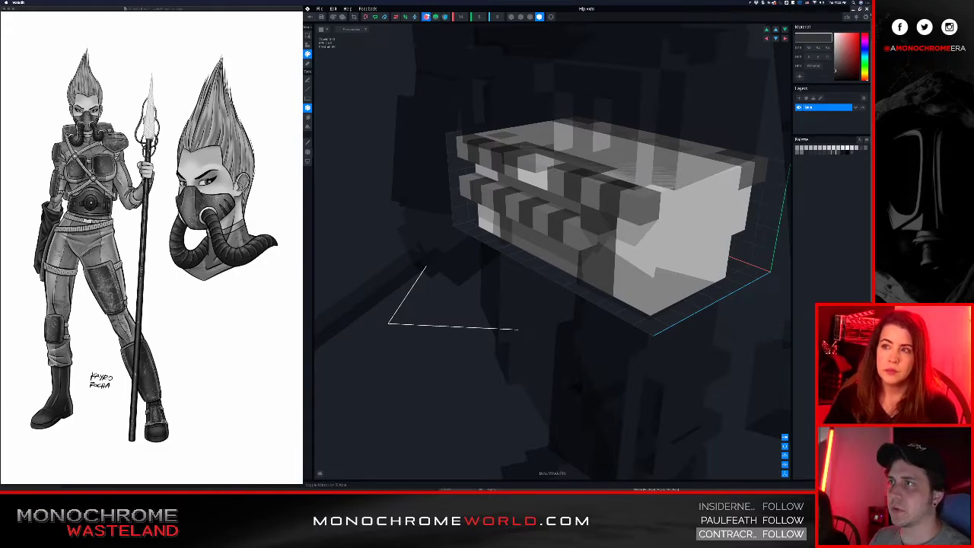
left_click(703, 191)
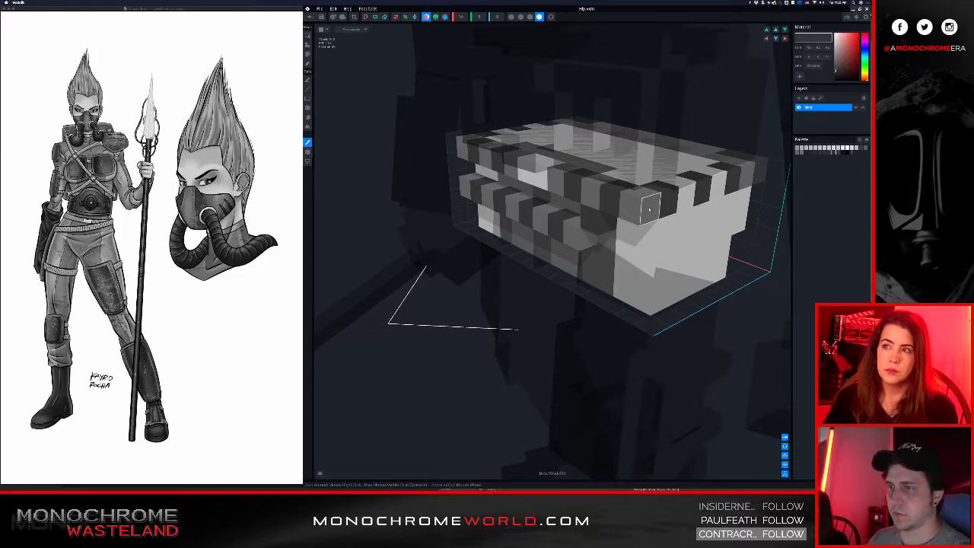
right_click_drag(643, 226, 634, 236)
scroll(634, 235, "down", 3)
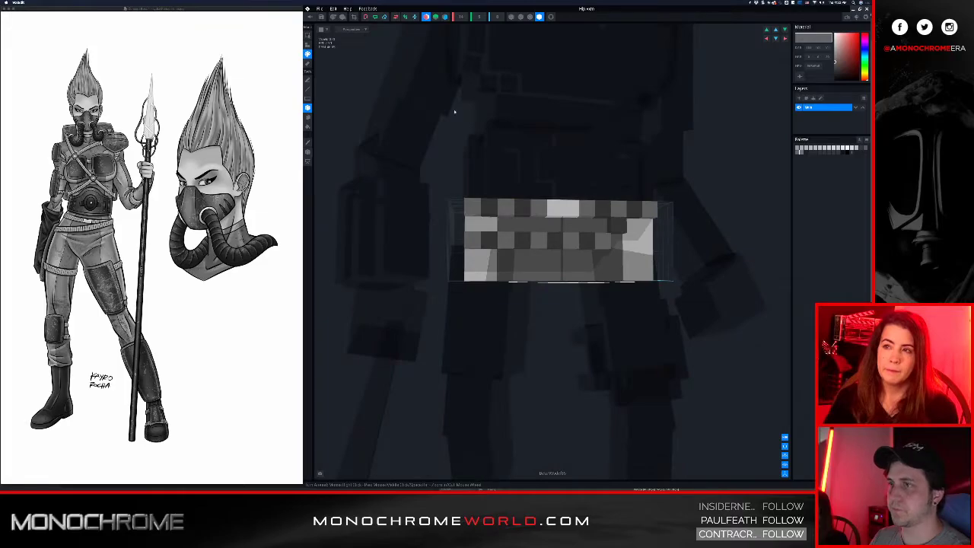
Trim the empty space around the hip model, save it and return to the full character
left_click(354, 17)
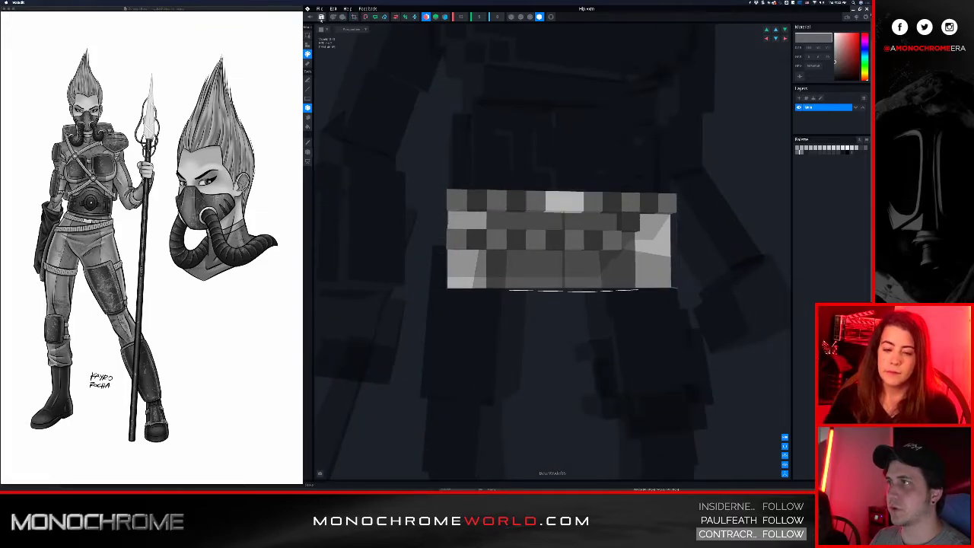
left_click(321, 17)
left_click(536, 145)
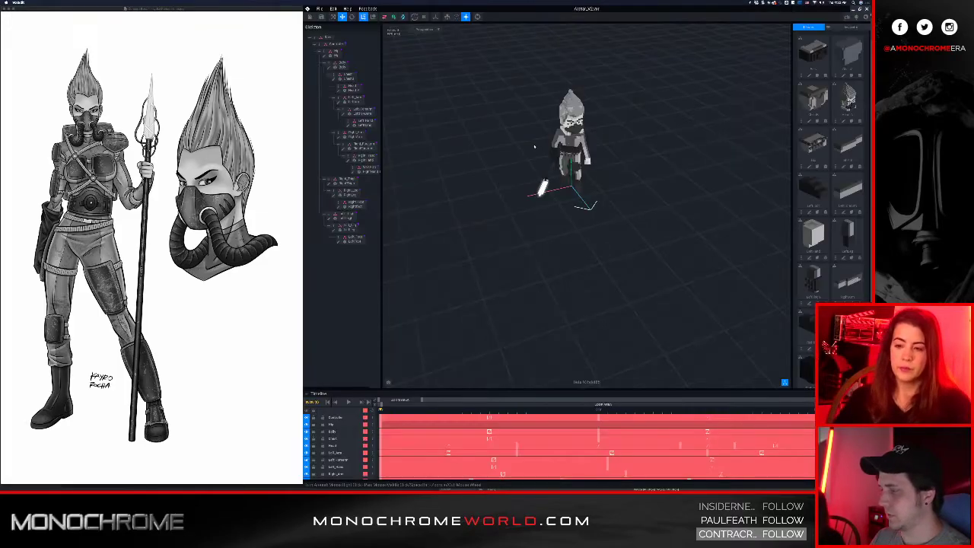
Examine the edited hip belt and both legs on the assembled character from the front
scroll(572, 140, "up", 5)
right_click_drag(575, 233, 578, 190)
scroll(578, 197, "up", 3)
left_click(583, 300)
middle_click_drag(583, 300, 588, 213)
scroll(588, 264, "down", 2)
middle_click_drag(589, 332, 590, 305)
scroll(590, 305, "up", 2)
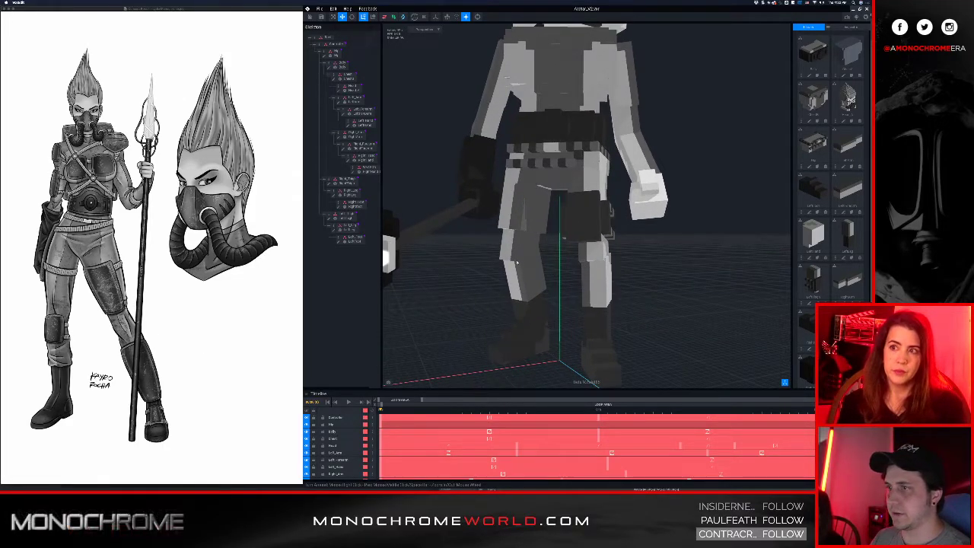
middle_click_drag(561, 233, 586, 223)
Open the left thigh model for editing and close it again, saving its changes
left_click(591, 220)
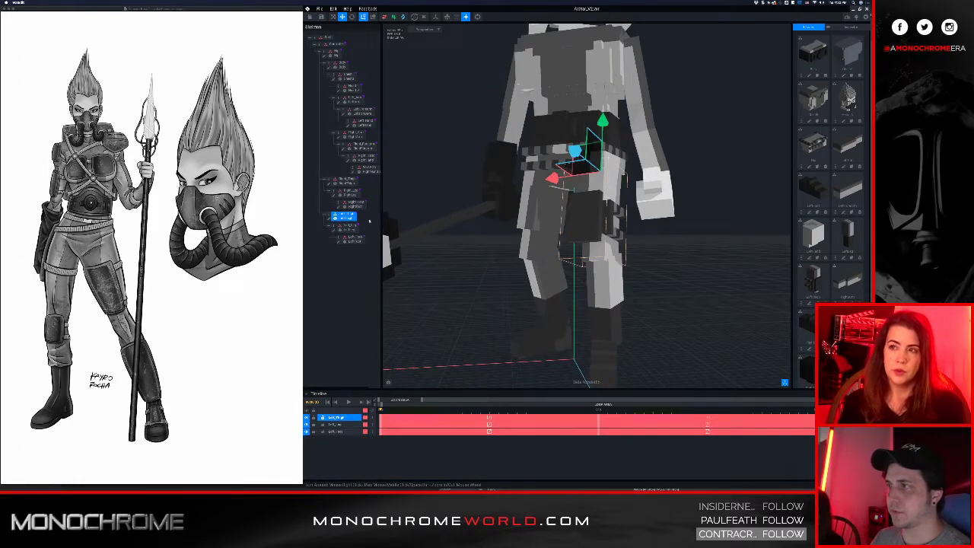
left_click(329, 218)
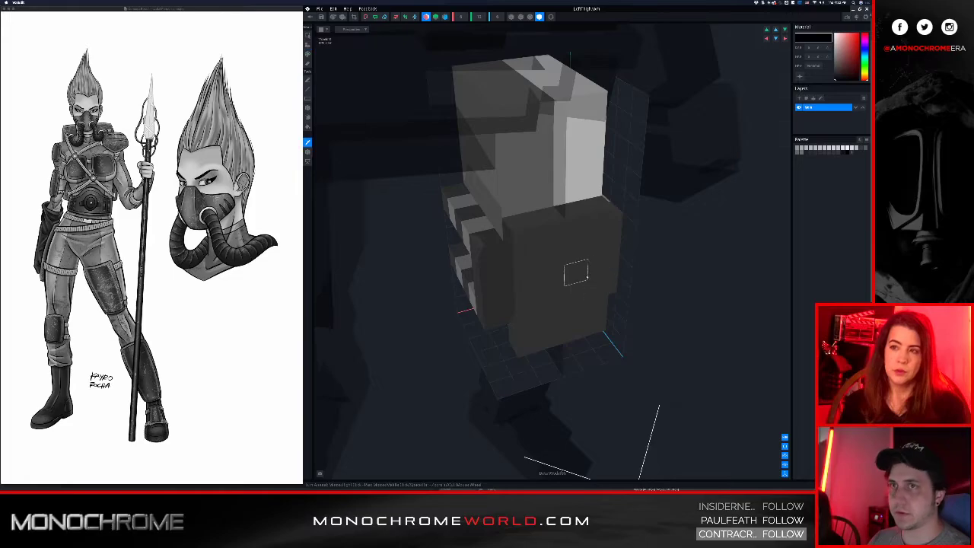
left_click(308, 17)
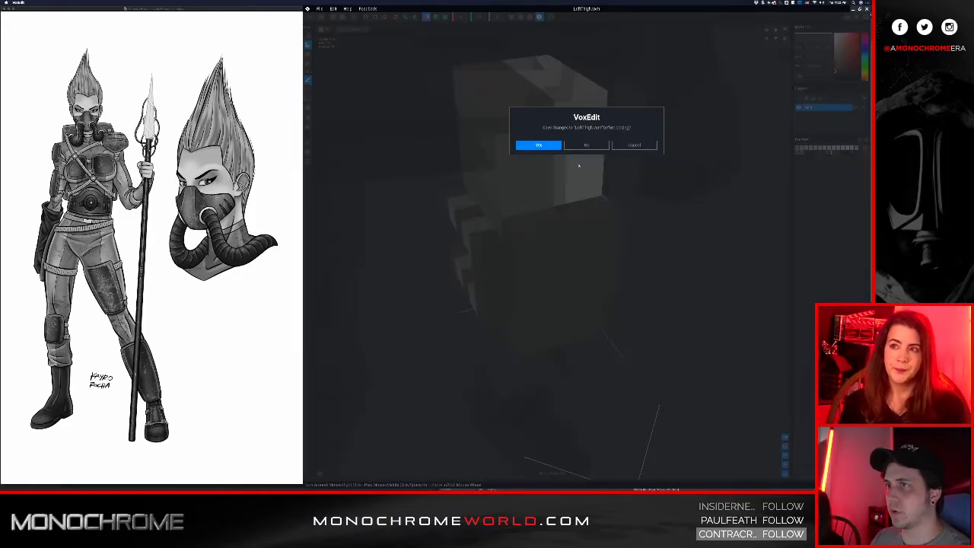
left_click(539, 144)
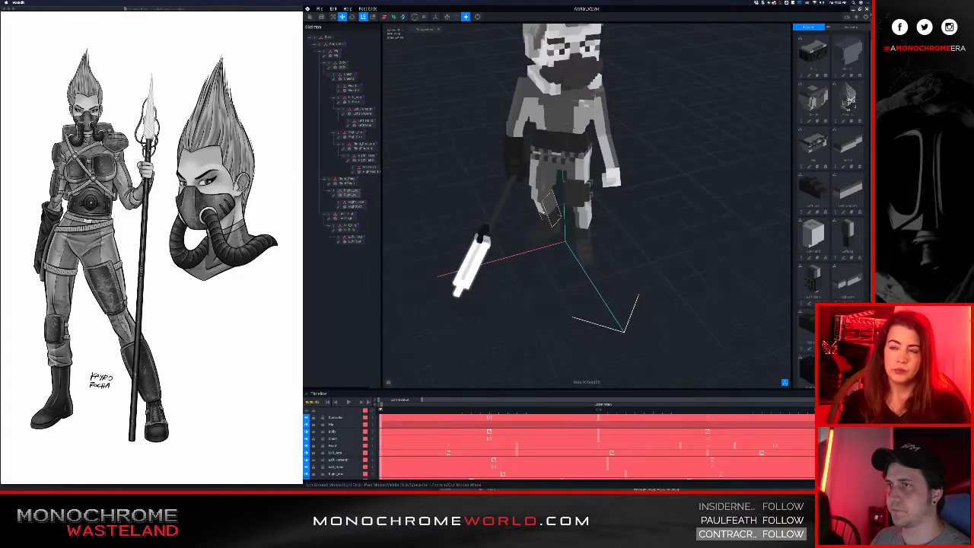
Open the right thigh model for editing and inspect its lower end from below
scroll(552, 209, "up", 8)
right_click_drag(482, 185, 528, 181)
scroll(522, 182, "up", 3)
scroll(528, 180, "down", 5)
left_click(536, 199)
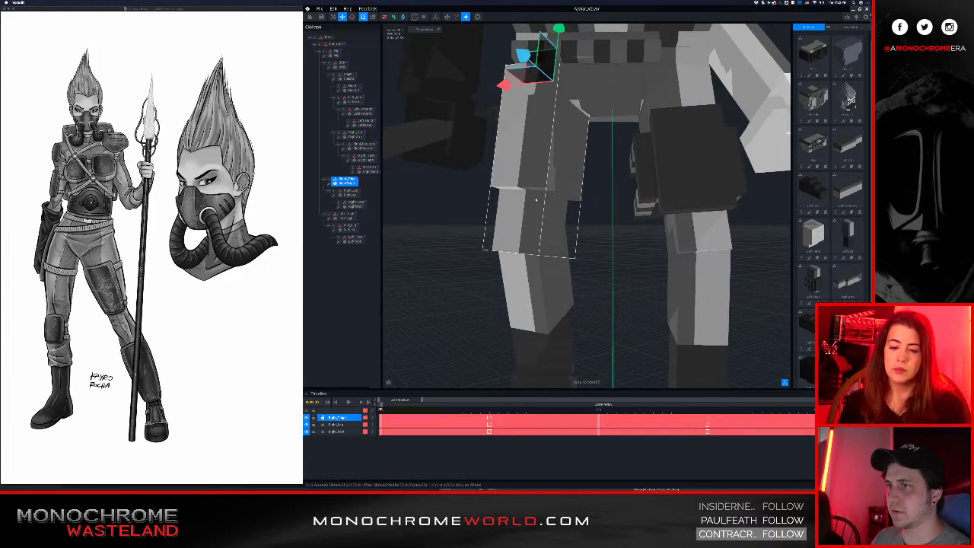
double_click(332, 185)
right_click_drag(562, 247, 570, 273)
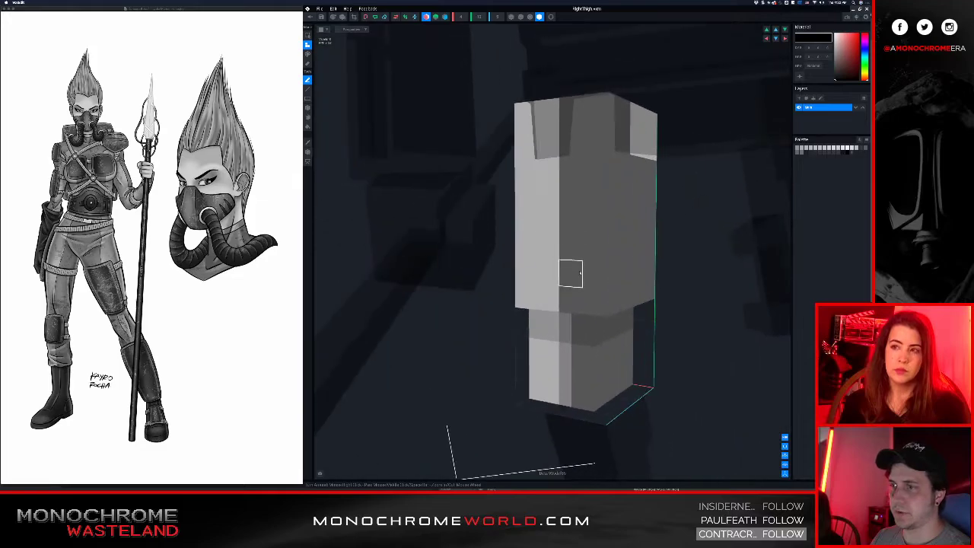
scroll(569, 274, "up", 3)
middle_click_drag(570, 274, 561, 190)
right_click_drag(560, 190, 539, 192)
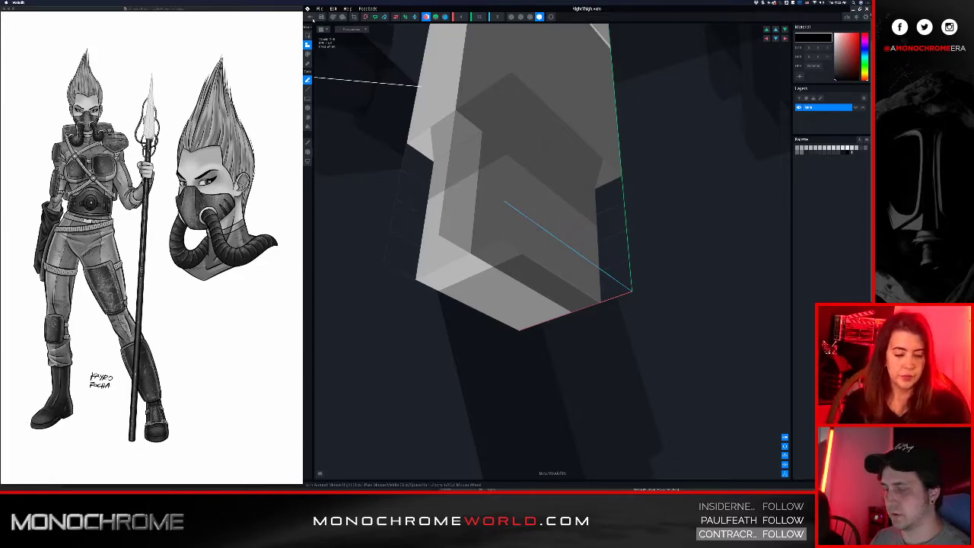
Force-quit and relaunch VoxEdit, and reopen the recent Avatar_V2 character in the animator
key("alt+super+Escape")
key("Return")
key("Return")
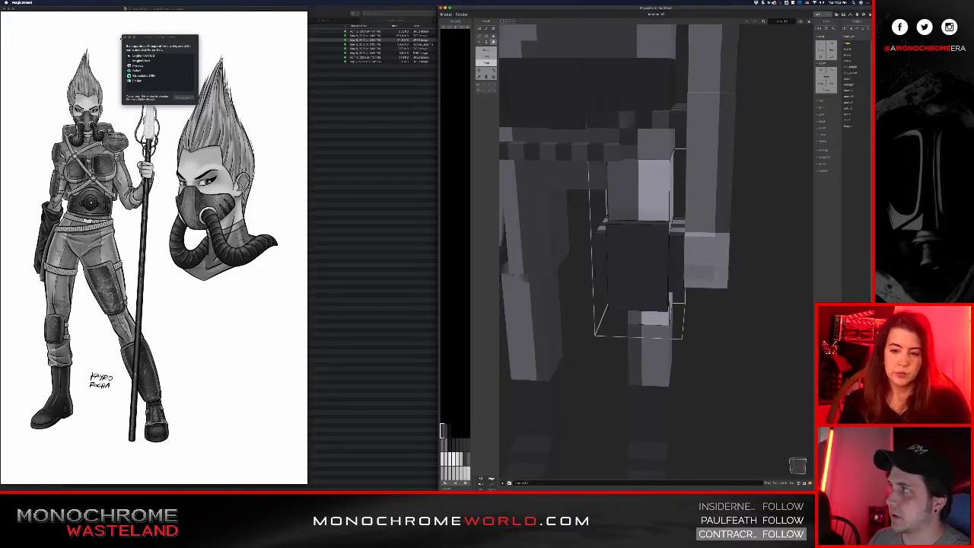
left_click(126, 37)
mouse_move(486, 487)
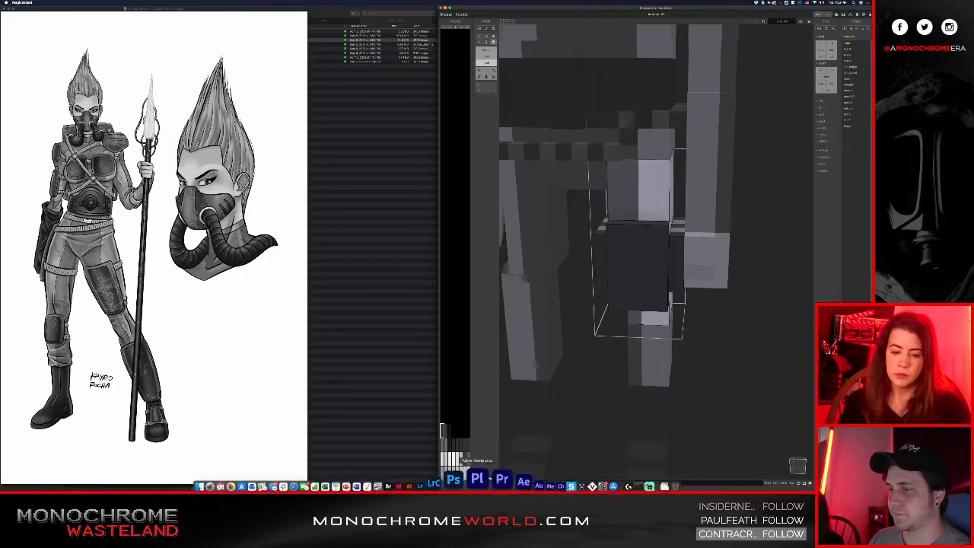
left_click(561, 486)
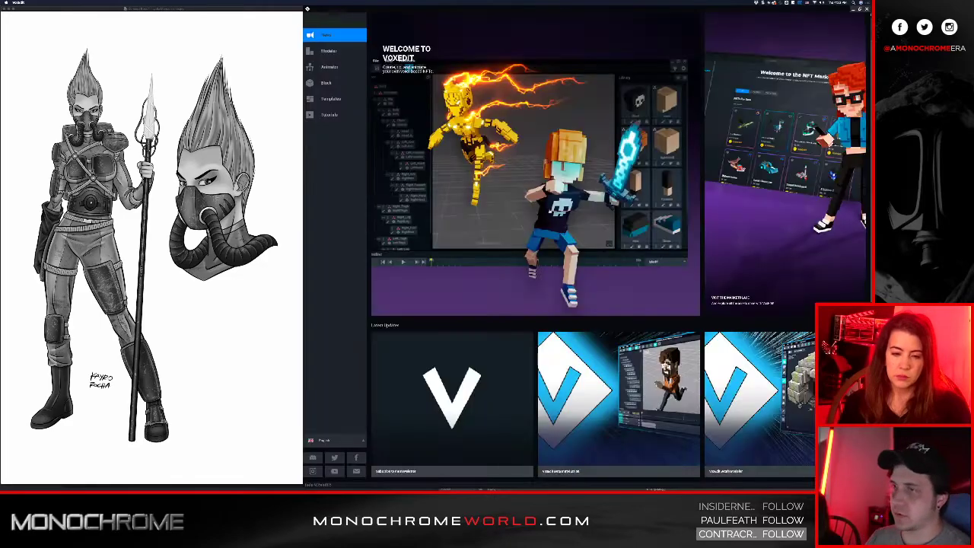
left_click(329, 67)
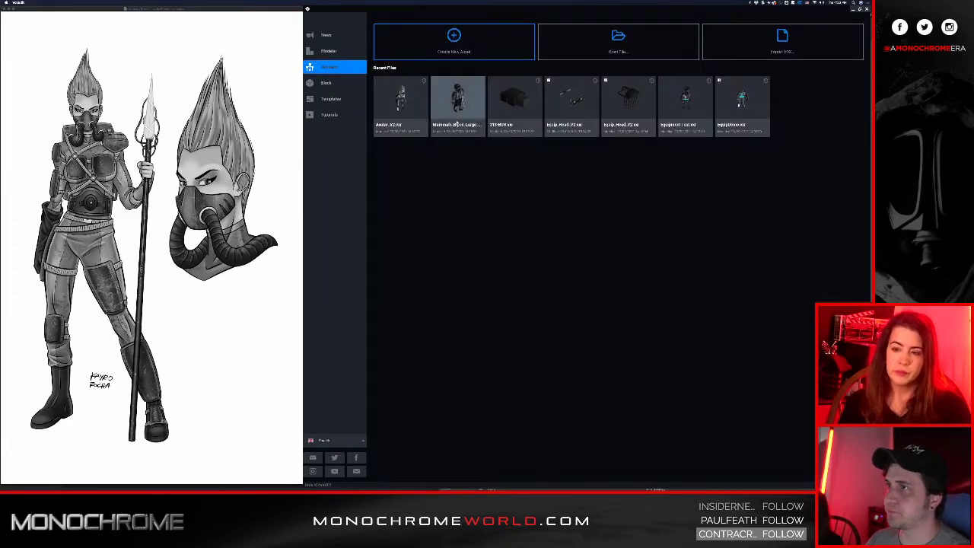
scroll(592, 204, "up", 5)
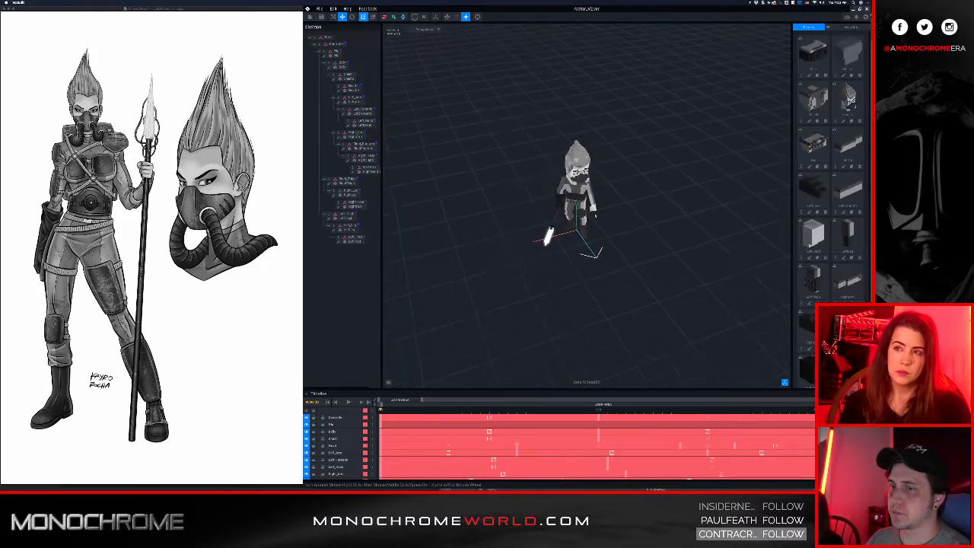
Examine the hip belt, thigh strap and both legs on the assembled character from several angles
scroll(588, 199, "up", 10)
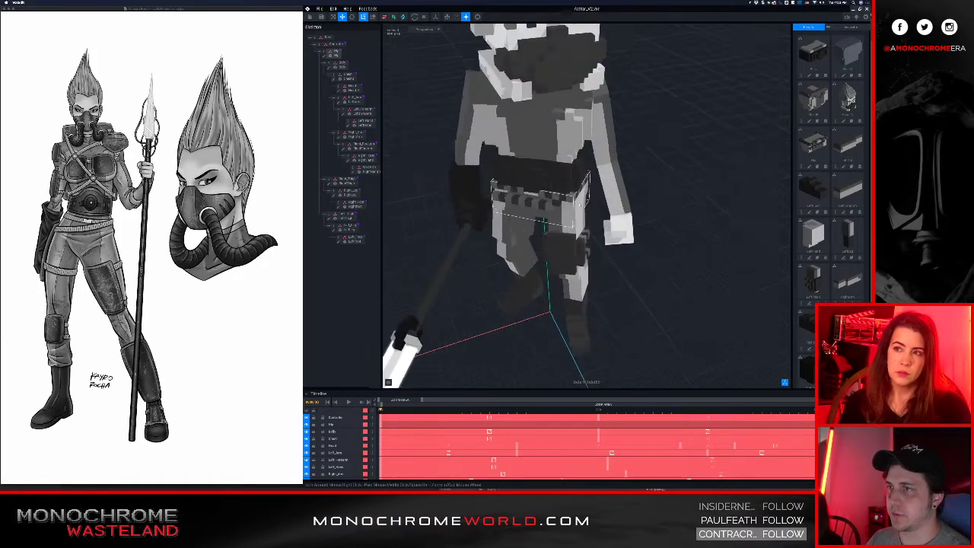
middle_click_drag(583, 156, 600, 153)
scroll(599, 153, "down", 2)
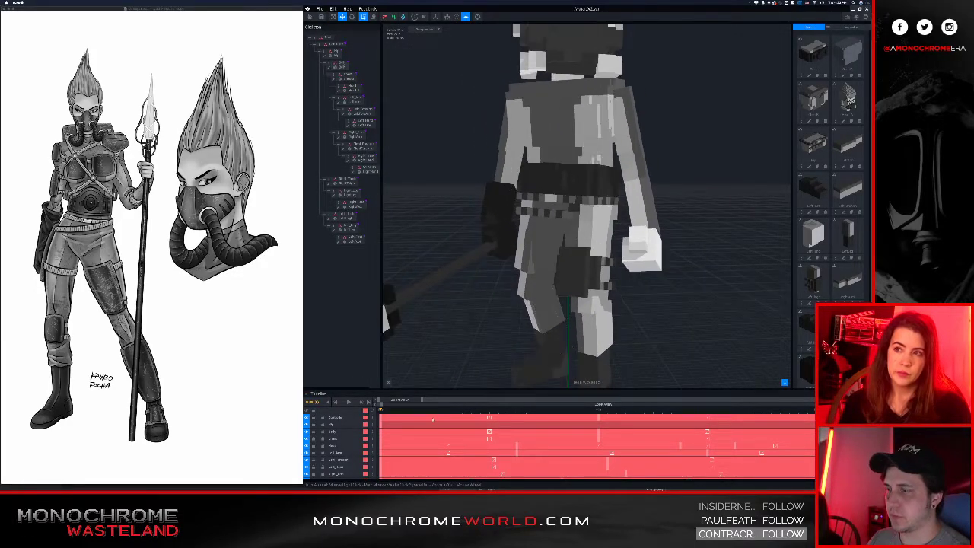
right_click(414, 428)
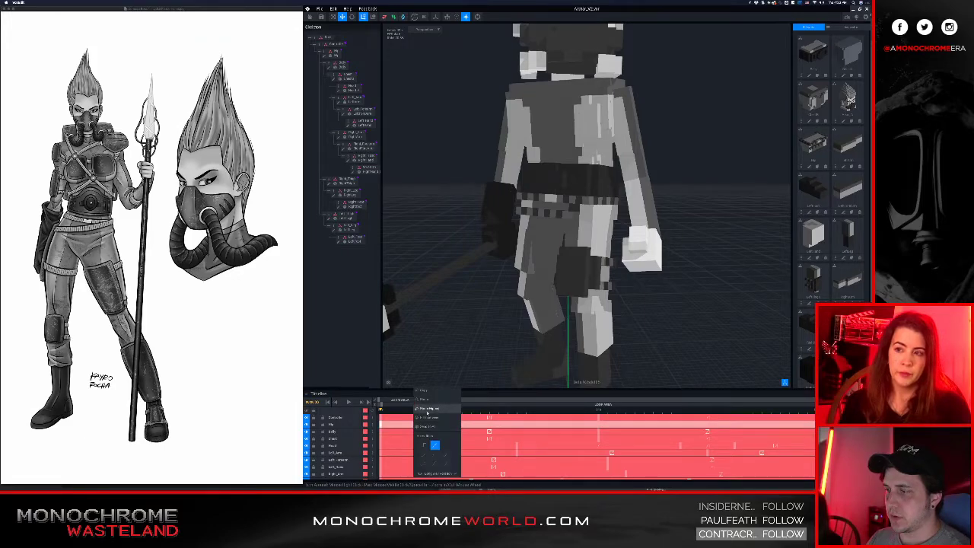
left_click(460, 348)
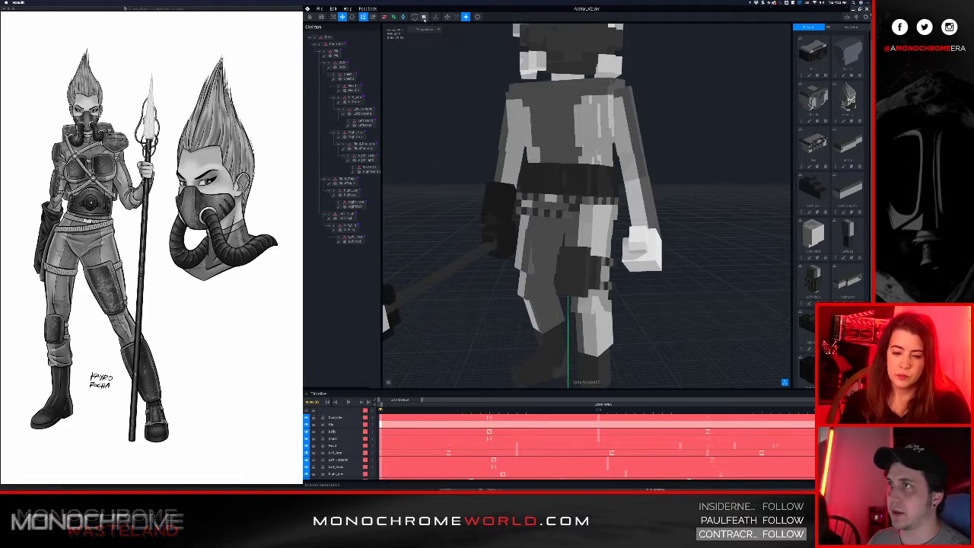
scroll(556, 202, "down", 3)
scroll(556, 202, "down", 2)
right_click_drag(556, 203, 570, 210)
scroll(570, 211, "up", 5)
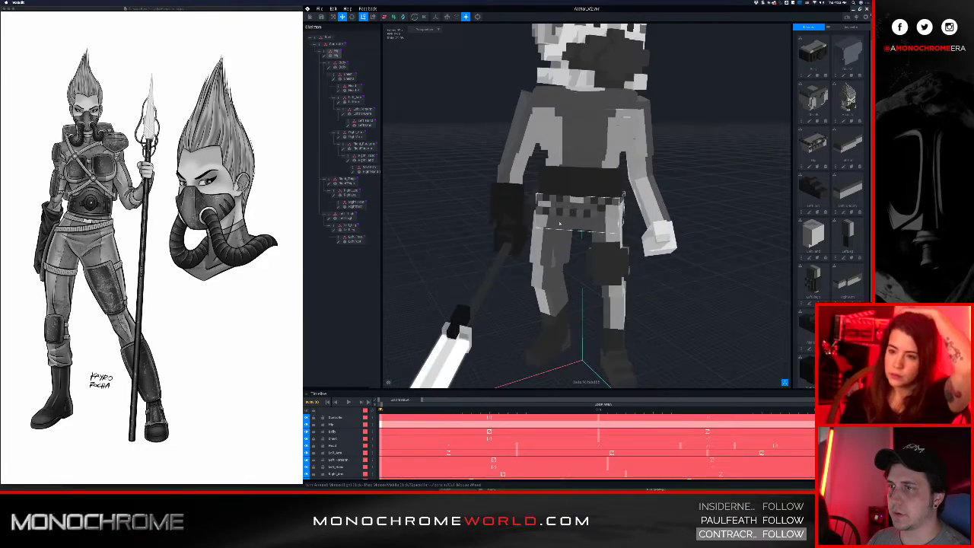
scroll(556, 219, "up", 2)
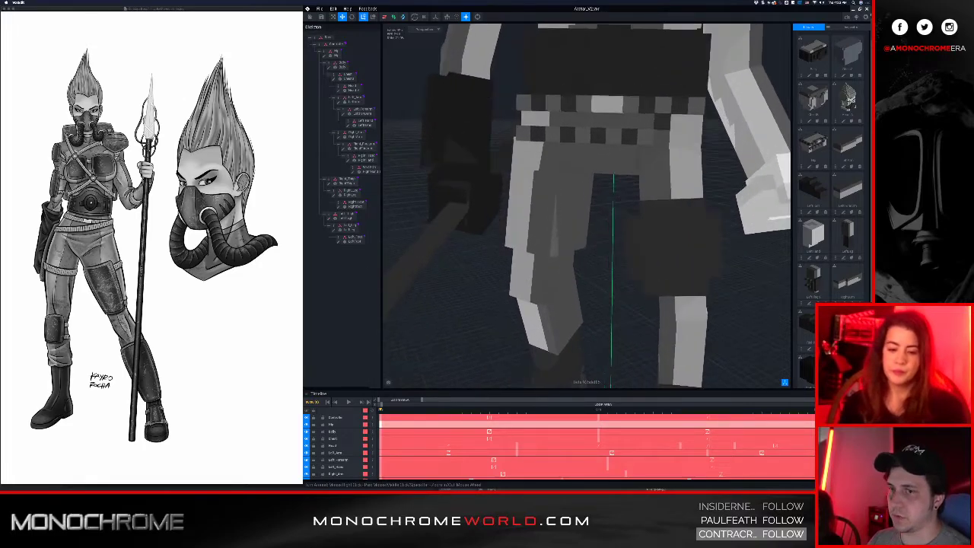
scroll(566, 267, "down", 2)
scroll(566, 267, "down", 3)
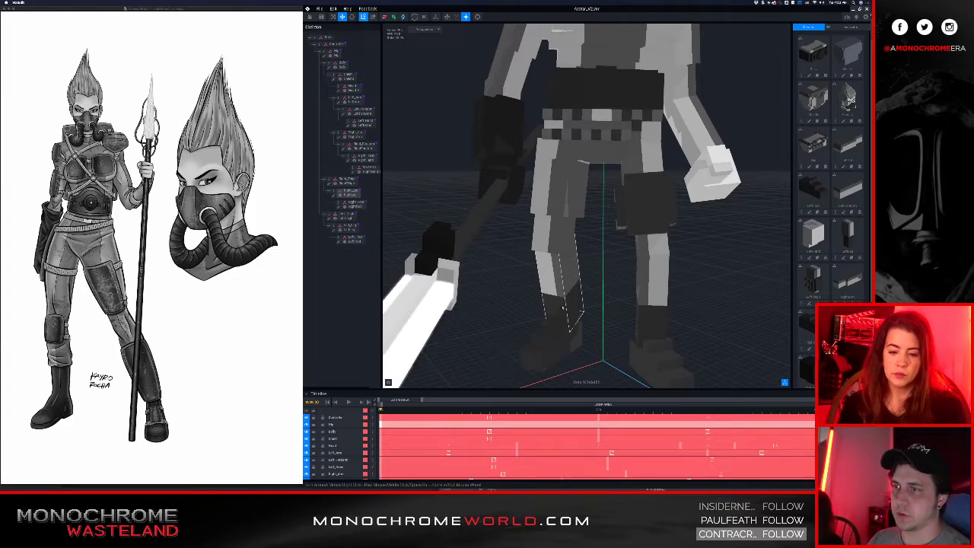
scroll(563, 306, "down", 1)
Open the right thigh model for editing and inspect its front and lower section
left_click(336, 183)
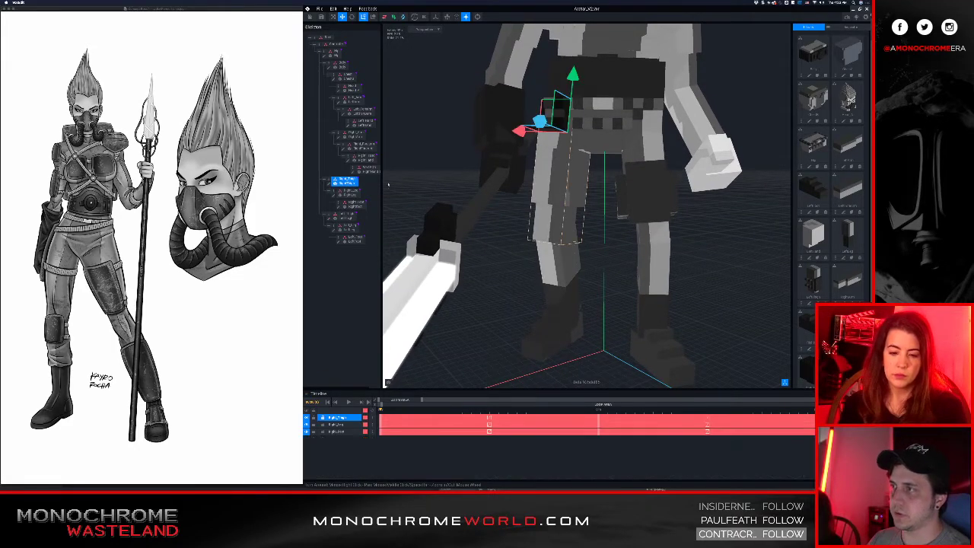
left_click(328, 183)
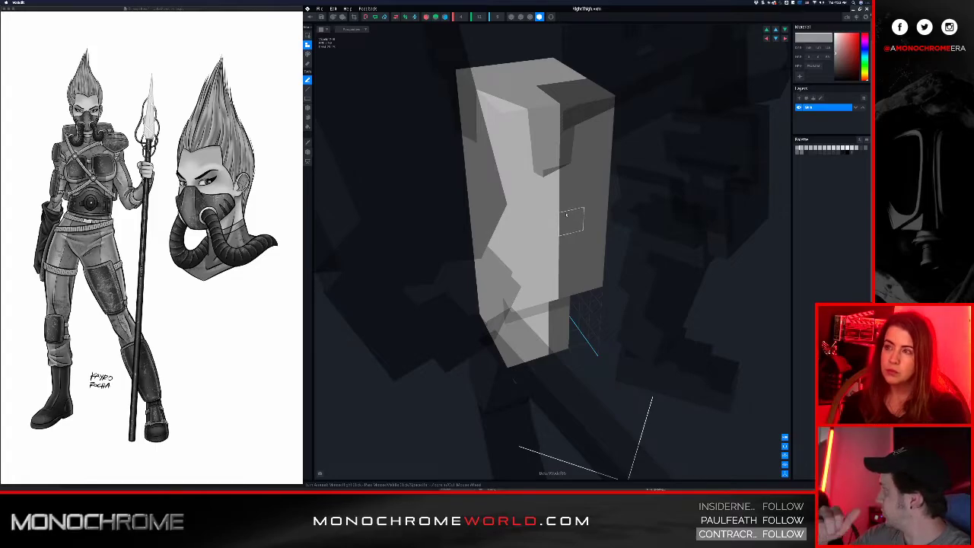
scroll(563, 213, "down", 2)
right_click_drag(561, 220, 517, 182)
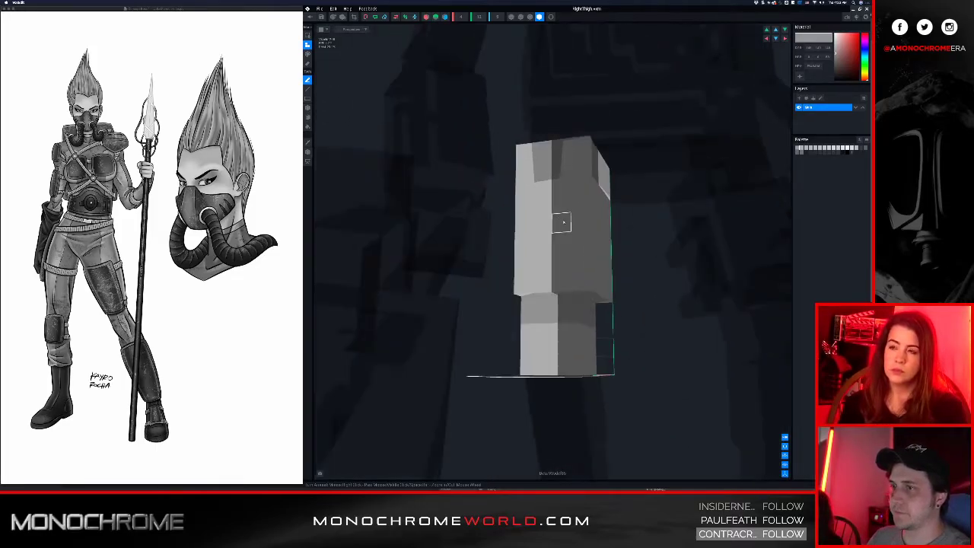
scroll(561, 219, "down", 2)
right_click_drag(560, 220, 544, 217)
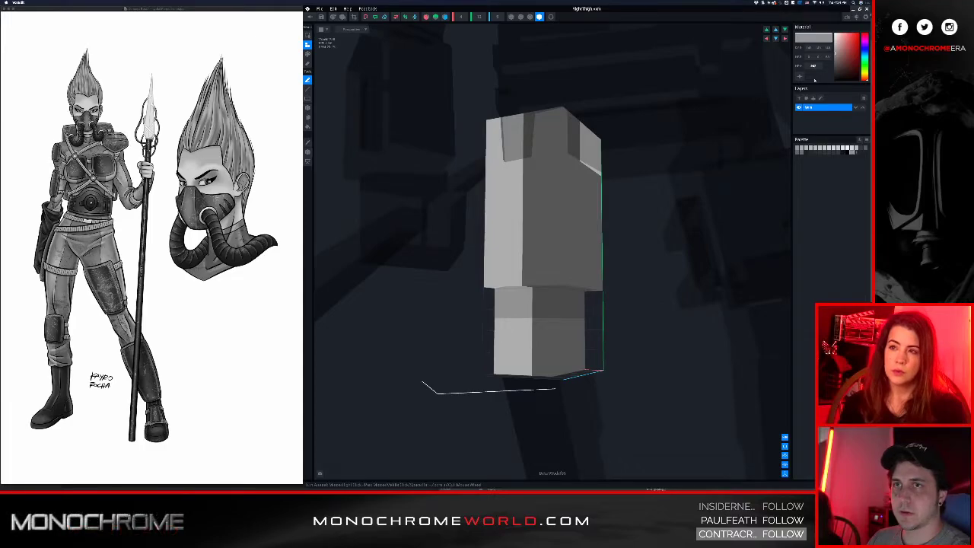
Set the material colour's hex value to 3333 and close the right thigh model, saving its changes
type("3333")
key("Return")
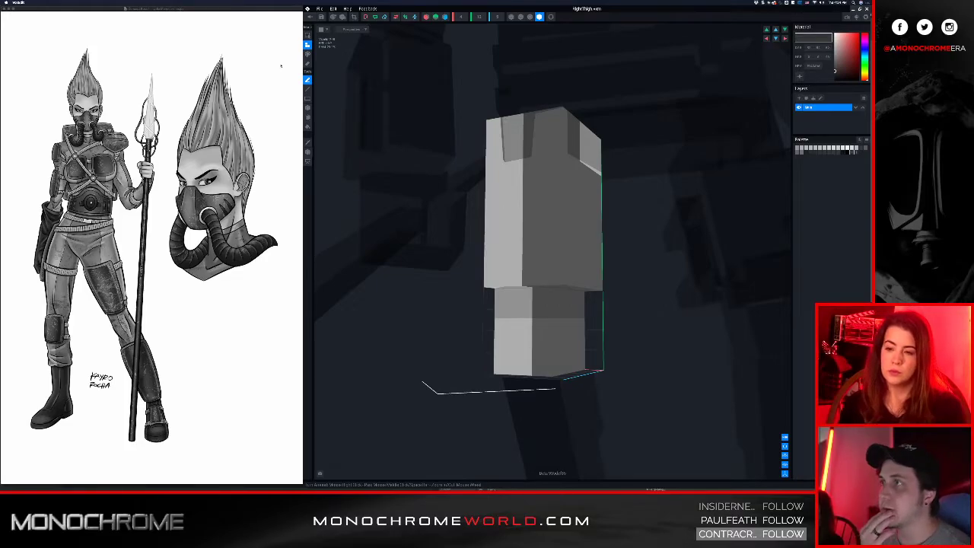
left_click(310, 17)
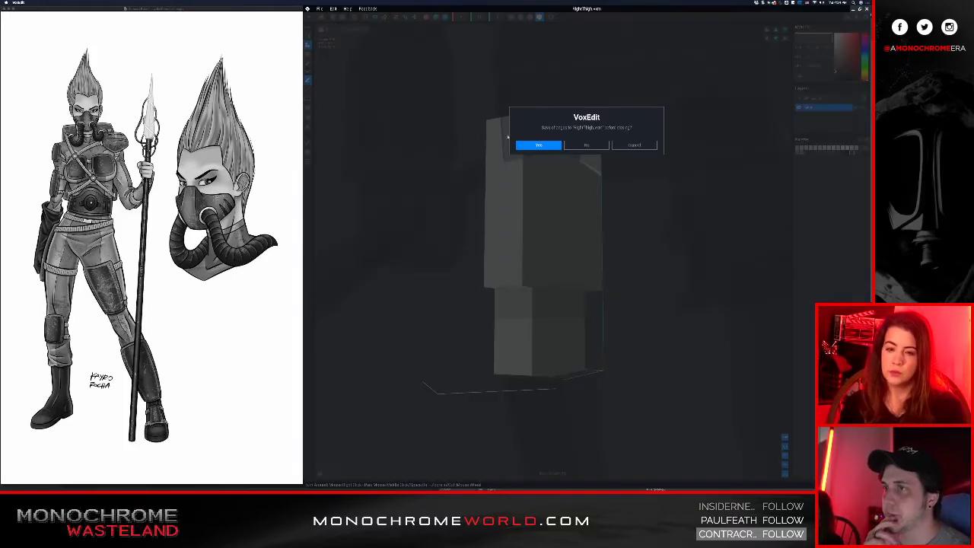
left_click(532, 145)
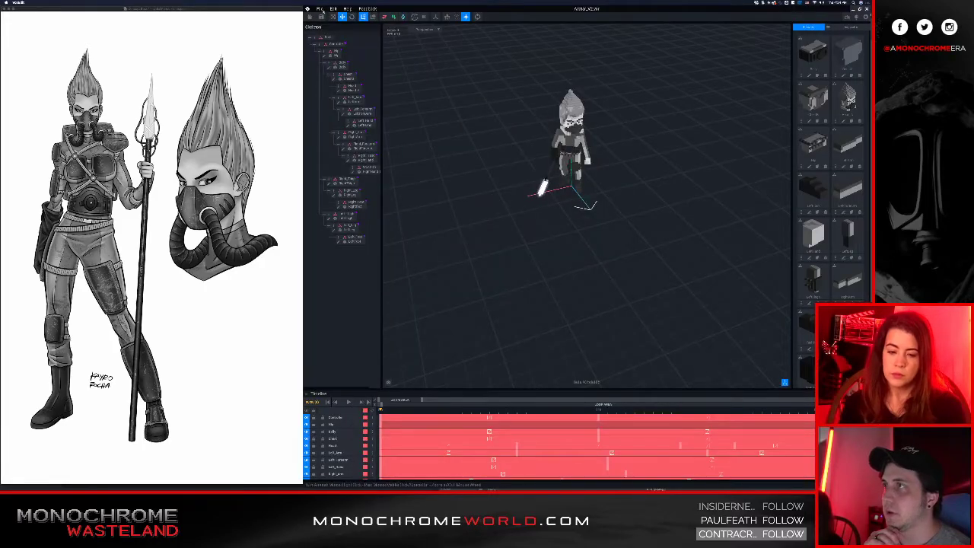
Review the available colour themes in the preferences and save the current selection
left_click(319, 8)
left_click(327, 16)
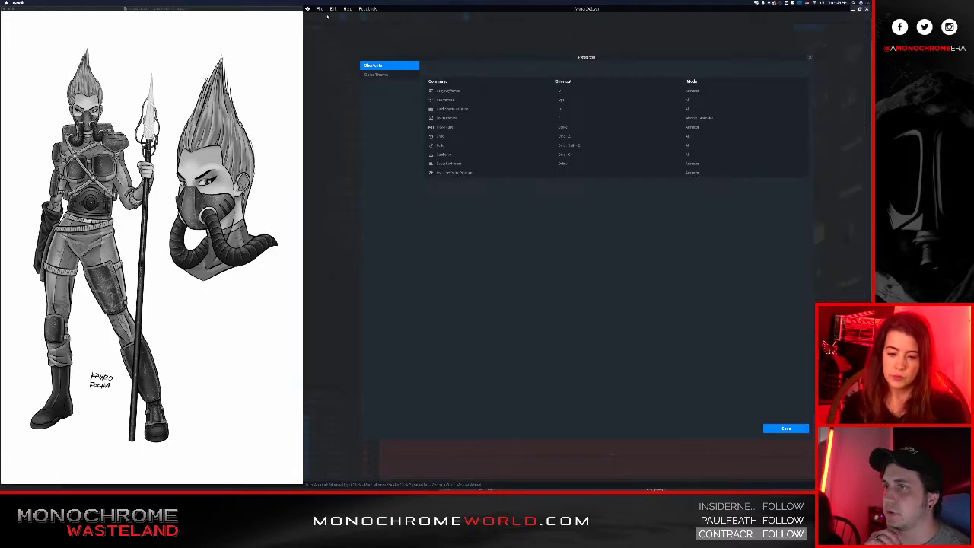
left_click(389, 73)
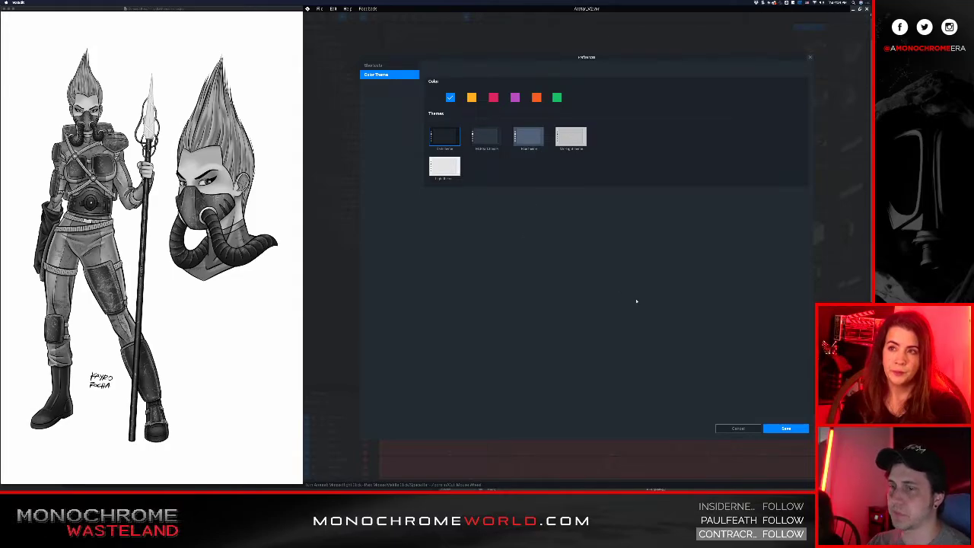
left_click(774, 431)
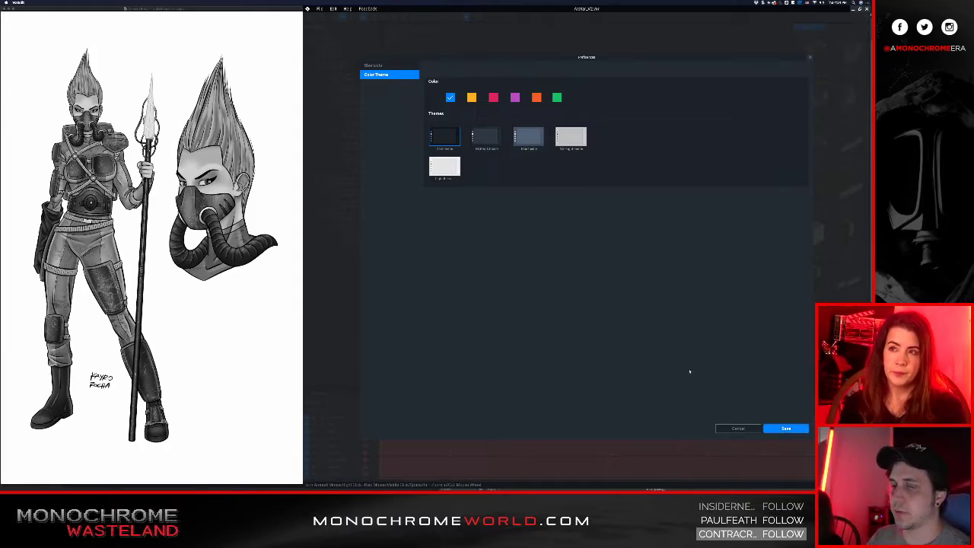
left_click(780, 429)
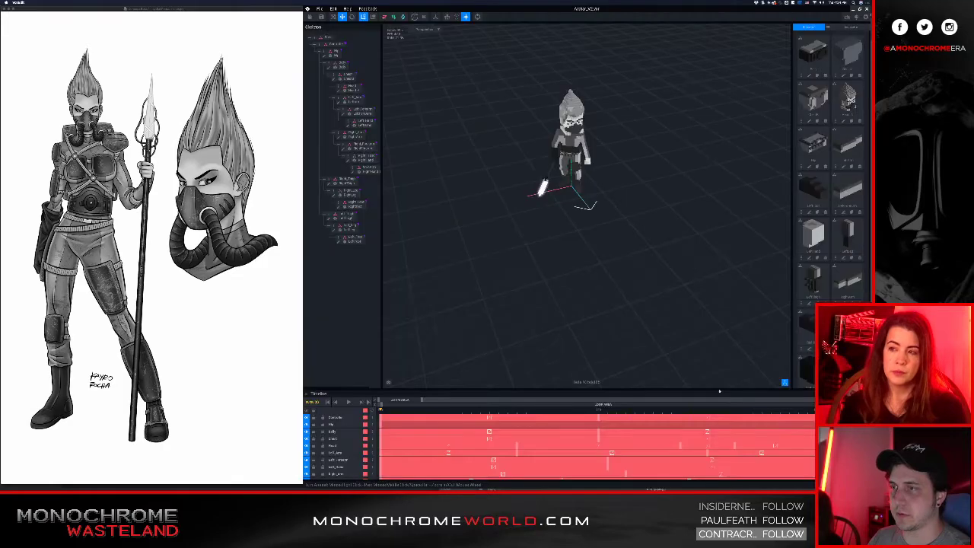
Switch the interface to the blue-grey colour theme in the preferences and confirm the theme change
right_click_drag(597, 253, 567, 213)
left_click(319, 8)
left_click(377, 33)
left_click(384, 75)
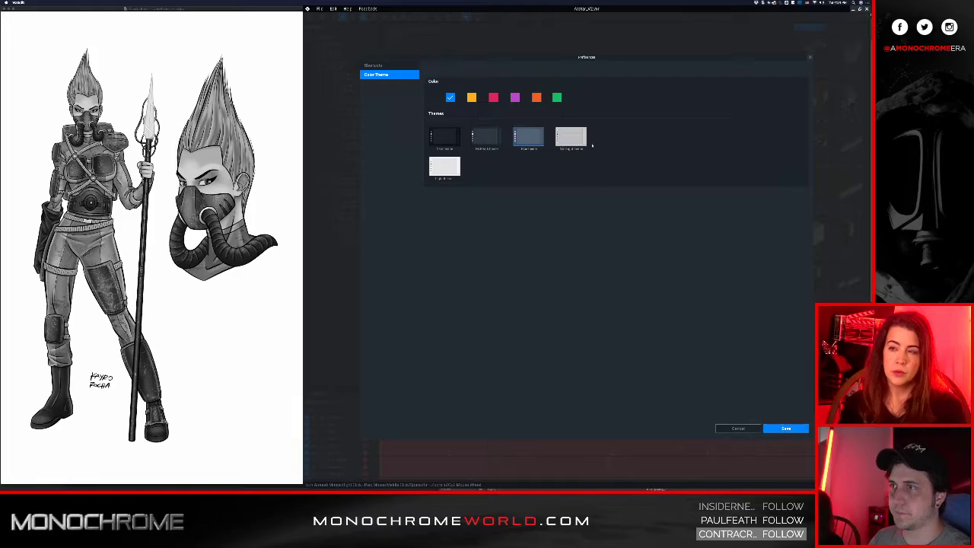
left_click(785, 428)
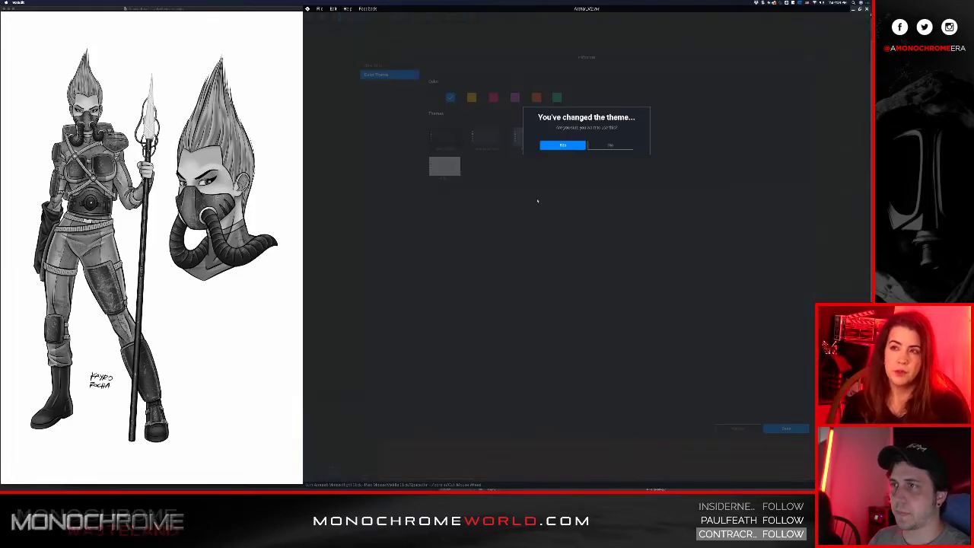
left_click(562, 144)
Examine the whole character, its spear and its belt against the lighter themed background
mouse_move(581, 216)
right_mouse_down()
mouse_move(638, 236)
mouse_move(586, 228)
right_mouse_up()
scroll(586, 228, "up", 3)
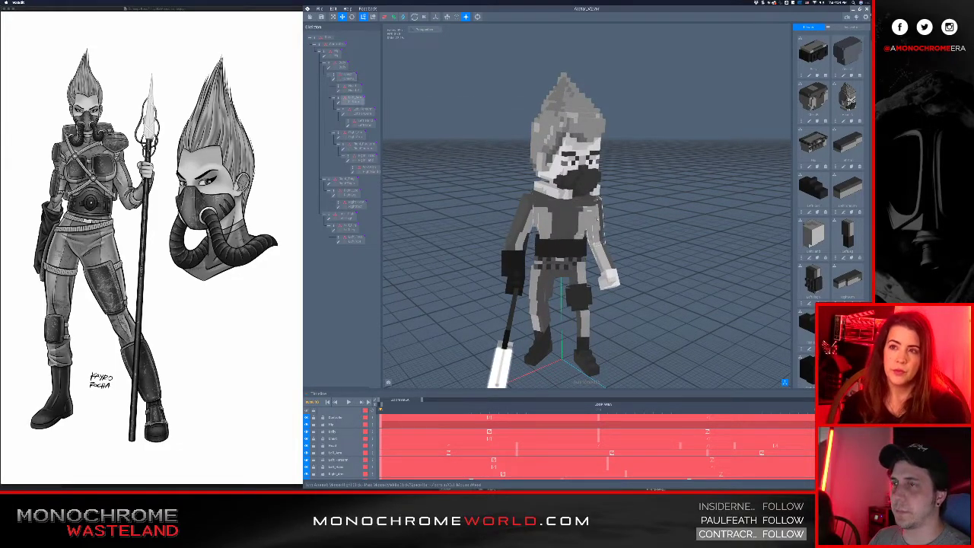
scroll(599, 225, "up", 4)
right_click_drag(599, 225, 579, 219)
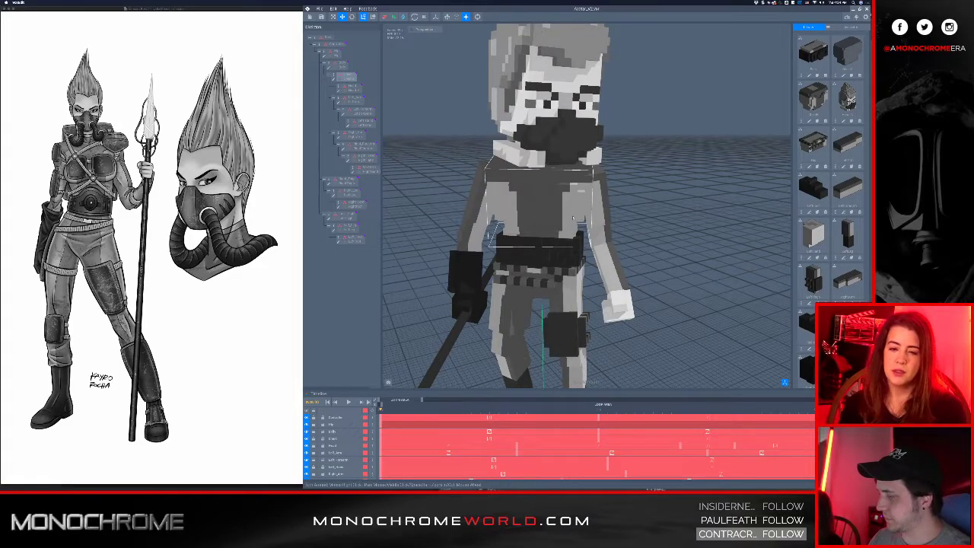
middle_click_drag(573, 217, 571, 196)
scroll(555, 190, "down", 5)
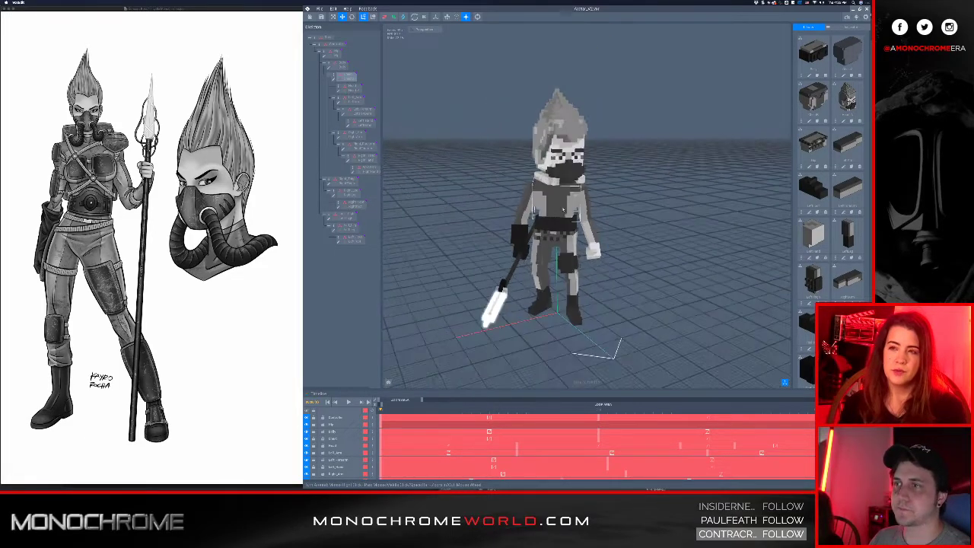
scroll(555, 190, "up", 3)
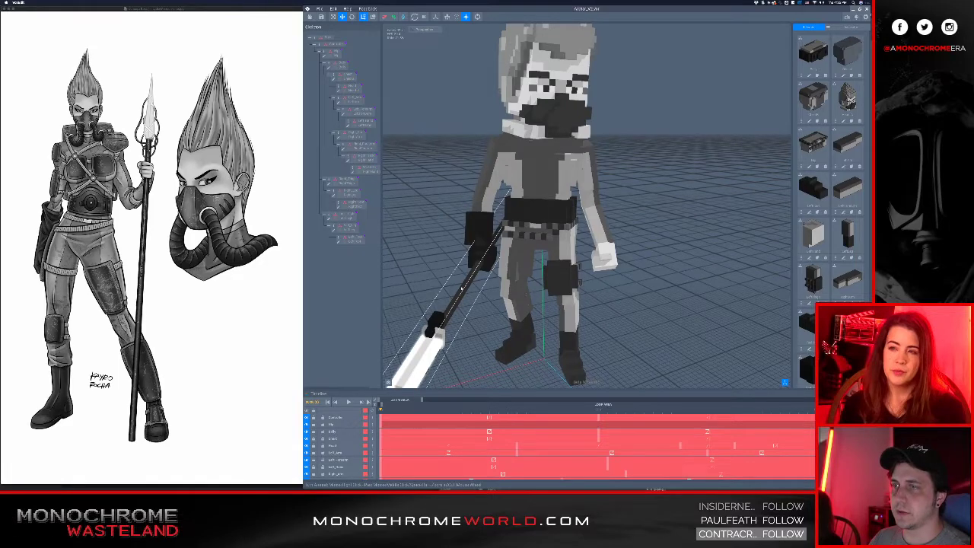
left_click(462, 287)
middle_click_drag(552, 198, 584, 208)
scroll(584, 208, "down", 2)
right_click_drag(584, 209, 600, 192)
left_click(647, 196)
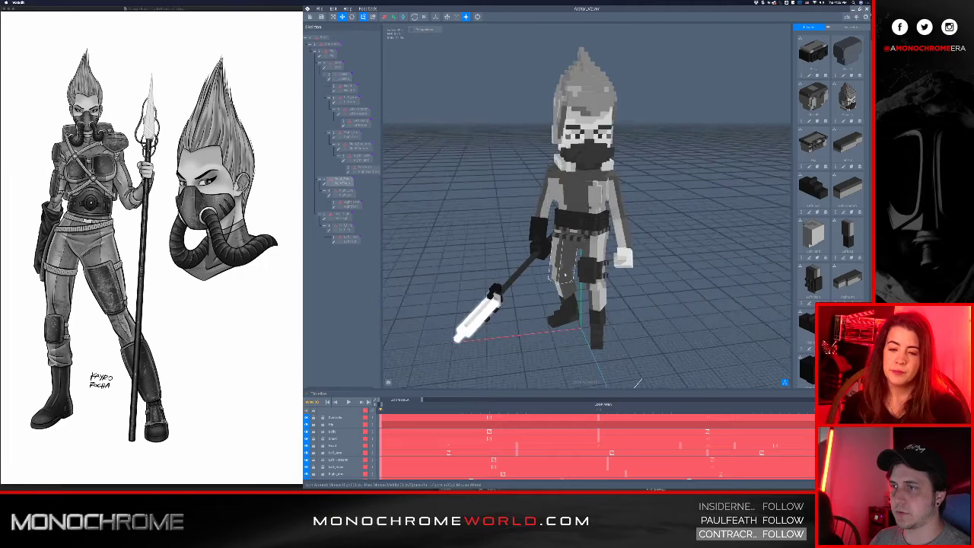
Open the right thigh model and build a dark knee pad block across the front of its lower end
left_click(341, 181)
left_click(329, 183)
right_click_drag(489, 283, 546, 270)
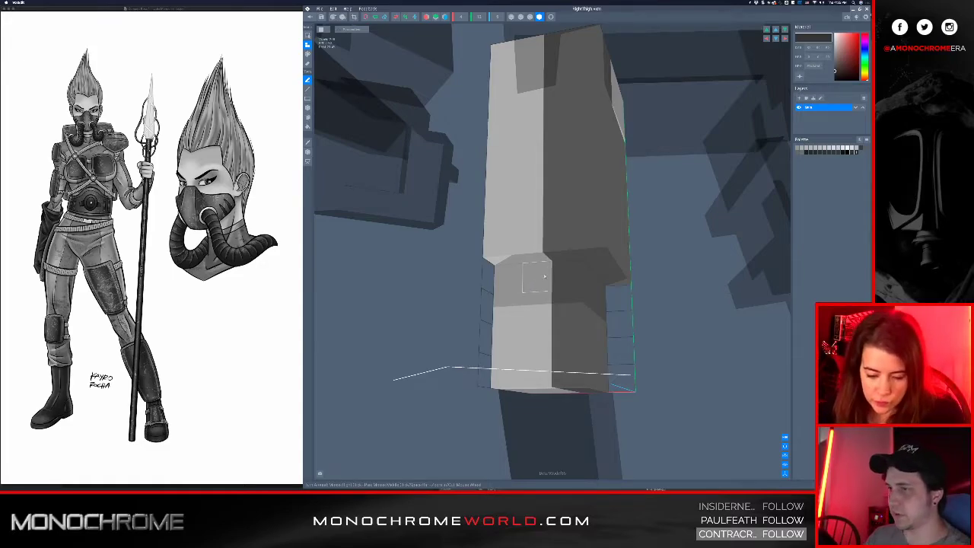
right_click_drag(545, 271, 543, 285)
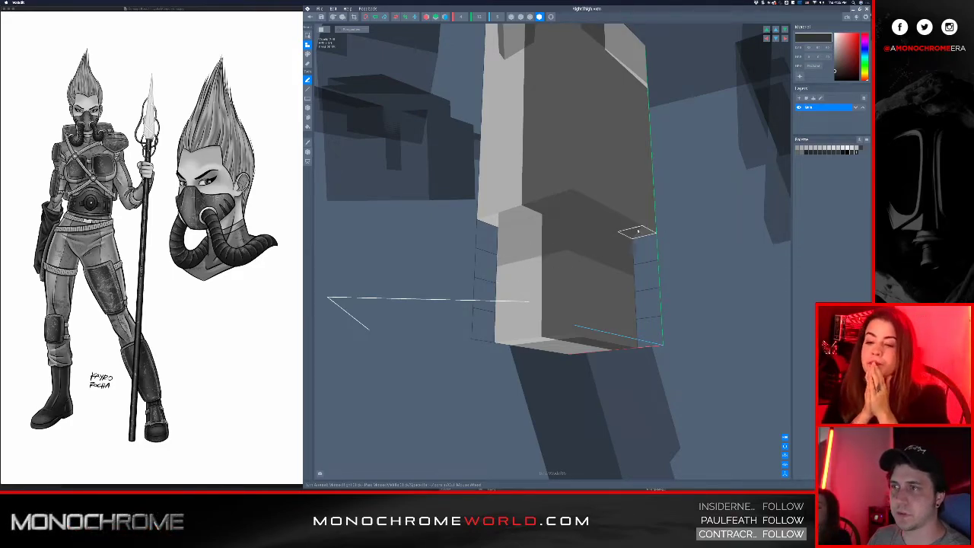
mouse_move(516, 262)
left_mouse_down()
mouse_move(559, 327)
mouse_move(523, 325)
mouse_move(496, 285)
left_mouse_up()
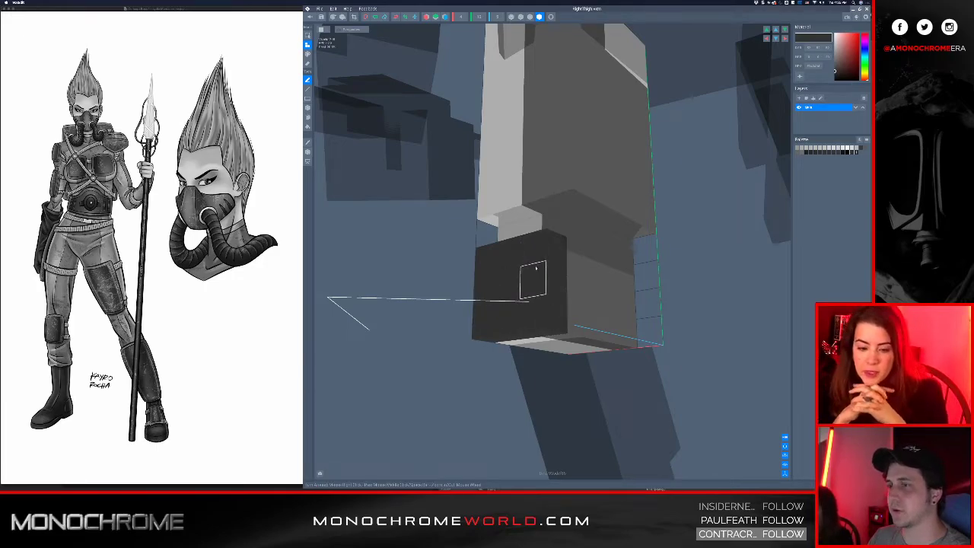
middle_click_drag(532, 272, 543, 273)
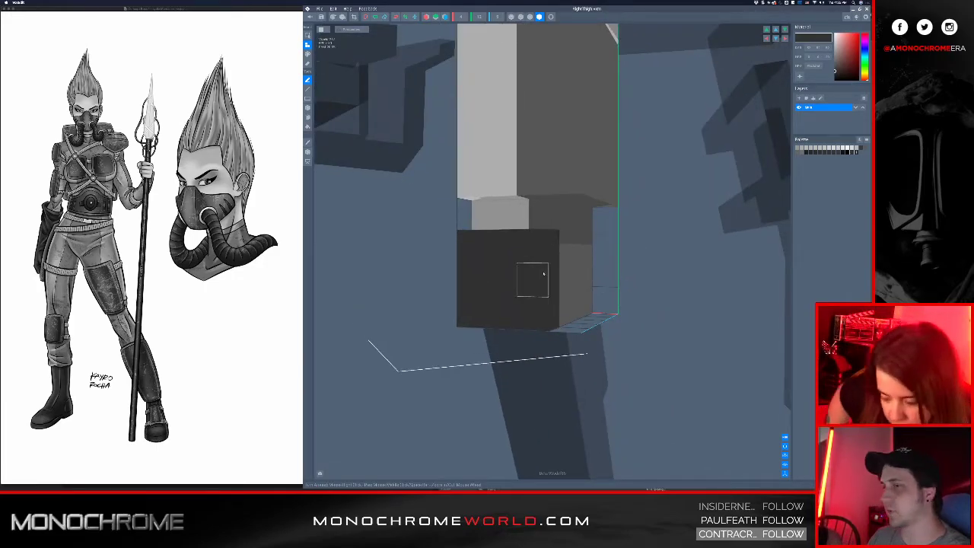
mouse_move(546, 278)
right_mouse_down()
mouse_move(569, 261)
mouse_move(558, 270)
right_mouse_up()
right_click_drag(461, 246, 438, 236)
middle_click_drag(437, 236, 446, 240)
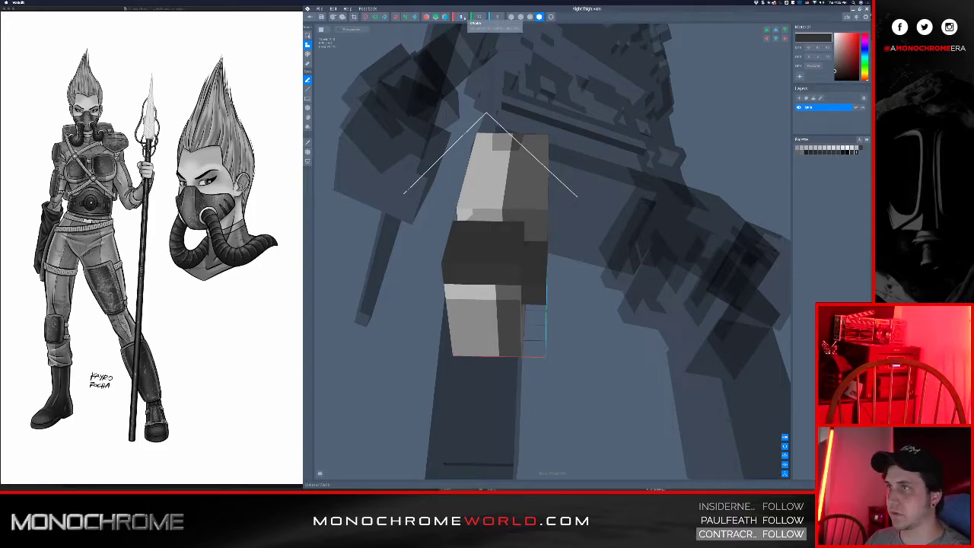
Set the right thigh model's width to 5, extend the dark knee pad onto the added side, and close the model, saving its changes
type("5")
key("Return")
right_click_drag(459, 253, 523, 235)
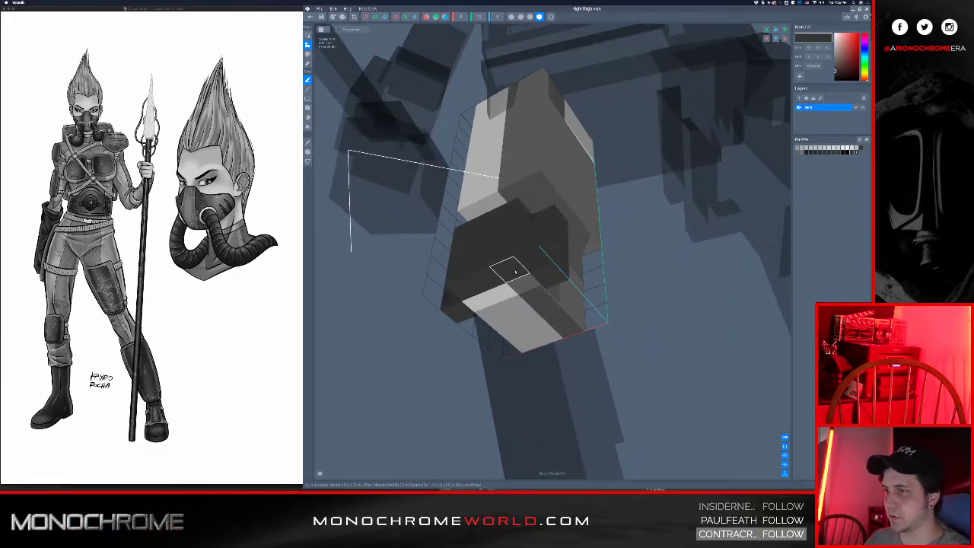
right_click_drag(479, 302, 481, 255)
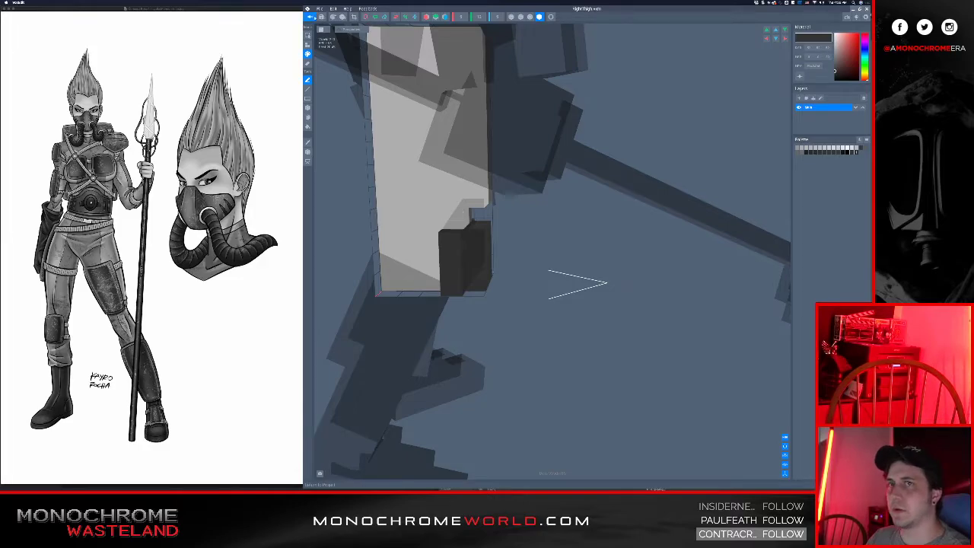
left_click(311, 17)
left_click(539, 145)
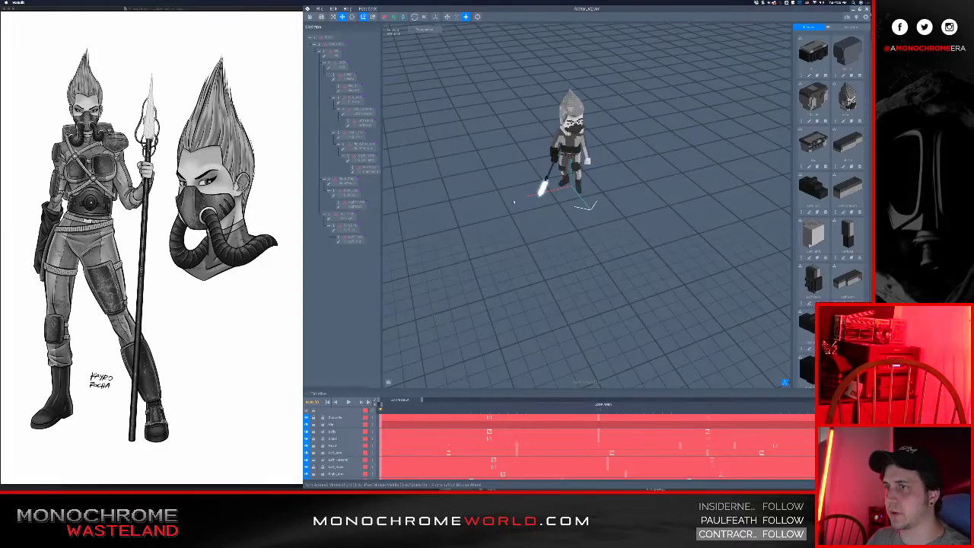
Open the right leg model and add a dark knee pad block across the front of its upper end
scroll(576, 182, "up", 6)
right_click_drag(503, 222, 522, 207)
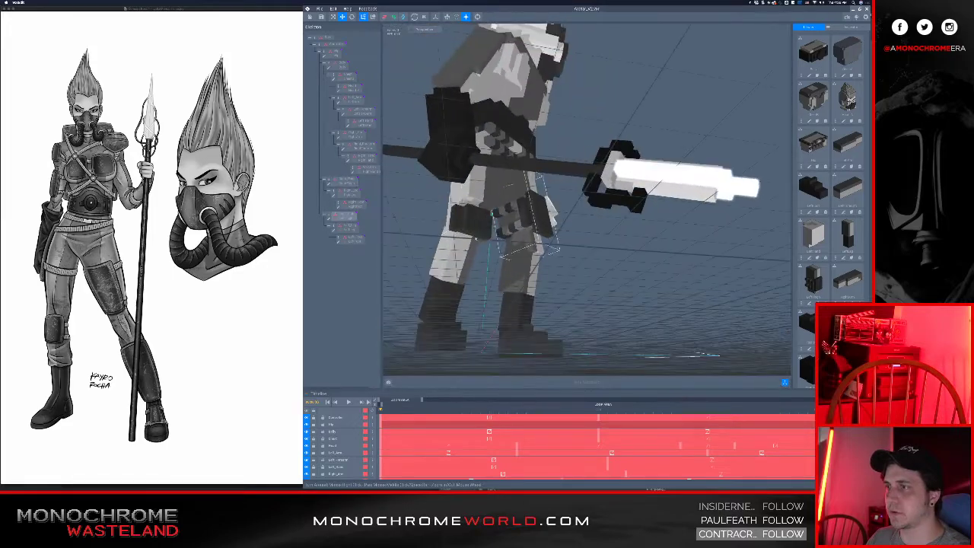
left_click(458, 220)
left_click(334, 195)
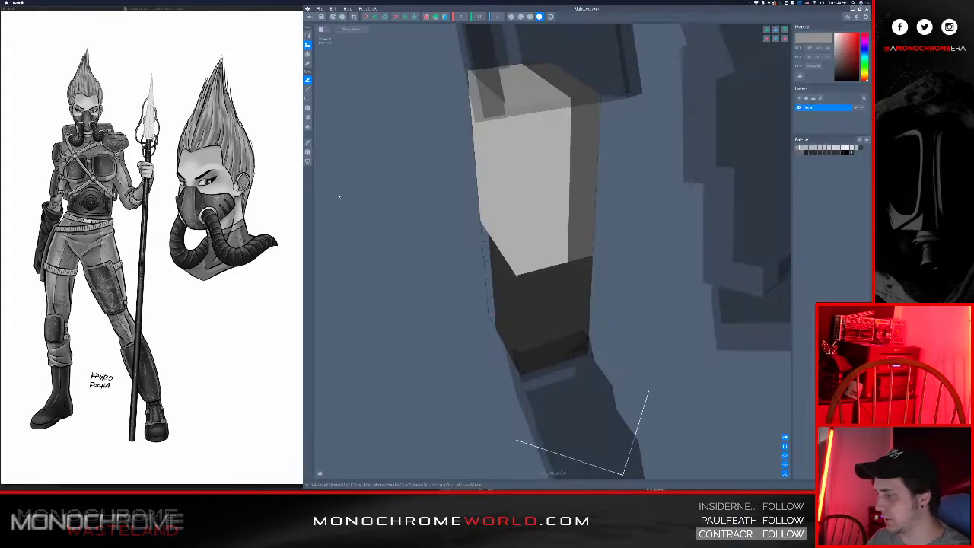
right_click_drag(579, 246, 692, 190)
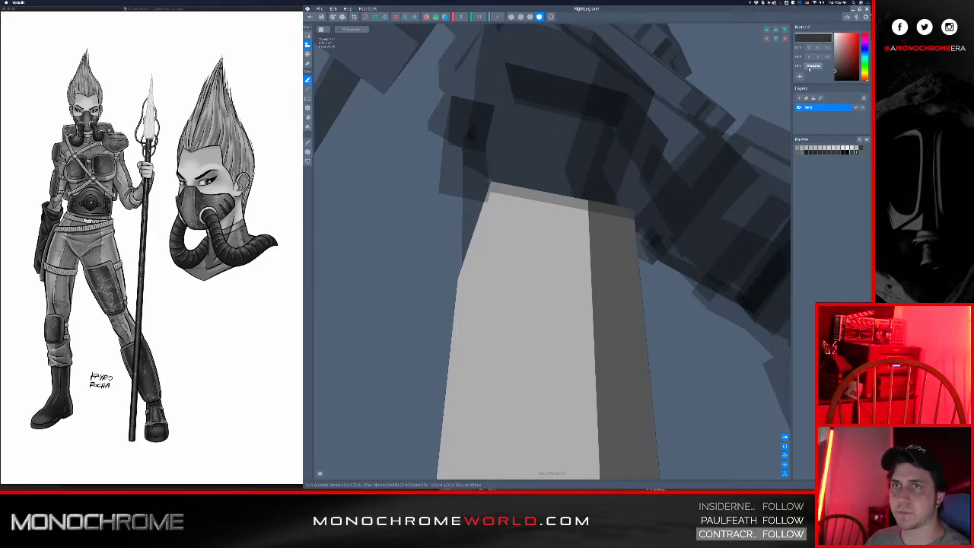
right_click_drag(583, 220, 576, 294)
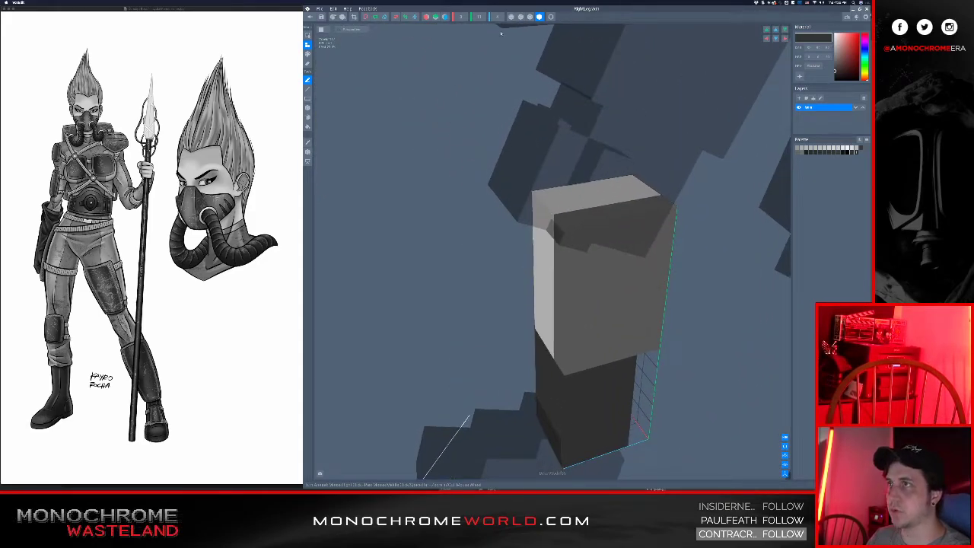
right_click_drag(572, 228, 558, 213)
left_click_drag(559, 215, 560, 239)
mouse_move(586, 230)
right_mouse_down()
mouse_move(575, 246)
mouse_move(571, 229)
right_mouse_up()
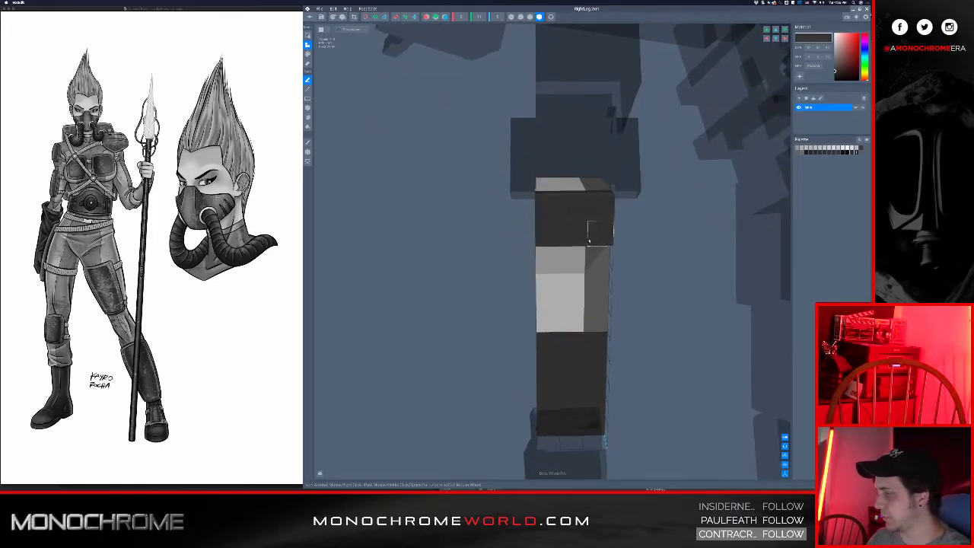
scroll(584, 249, "up", 3)
right_click_drag(585, 248, 557, 280)
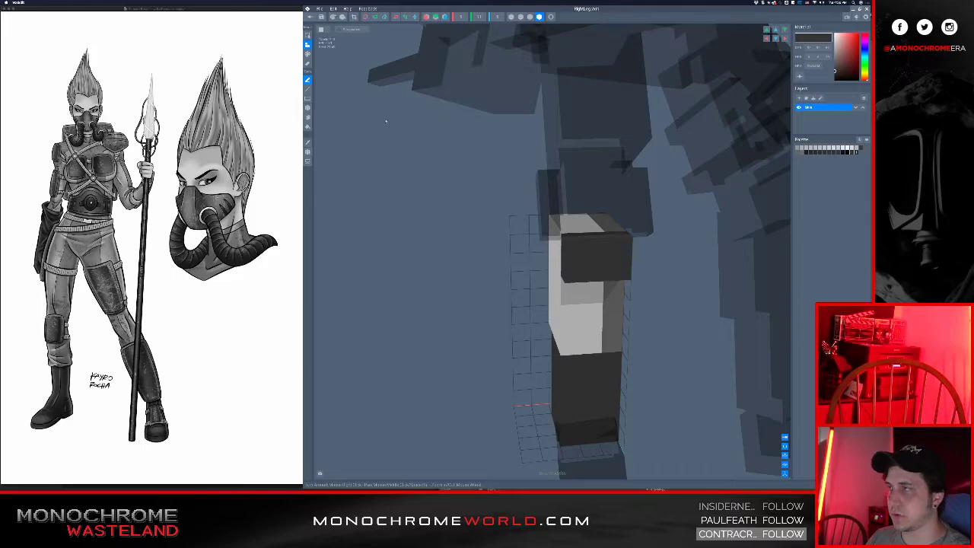
Move all the right leg's voxels one voxel sideways and shift the pivot by the same amount
left_click(308, 98)
mouse_move(487, 162)
left_mouse_down()
mouse_move(597, 296)
mouse_move(692, 481)
left_mouse_up()
left_click_drag(511, 336, 469, 325)
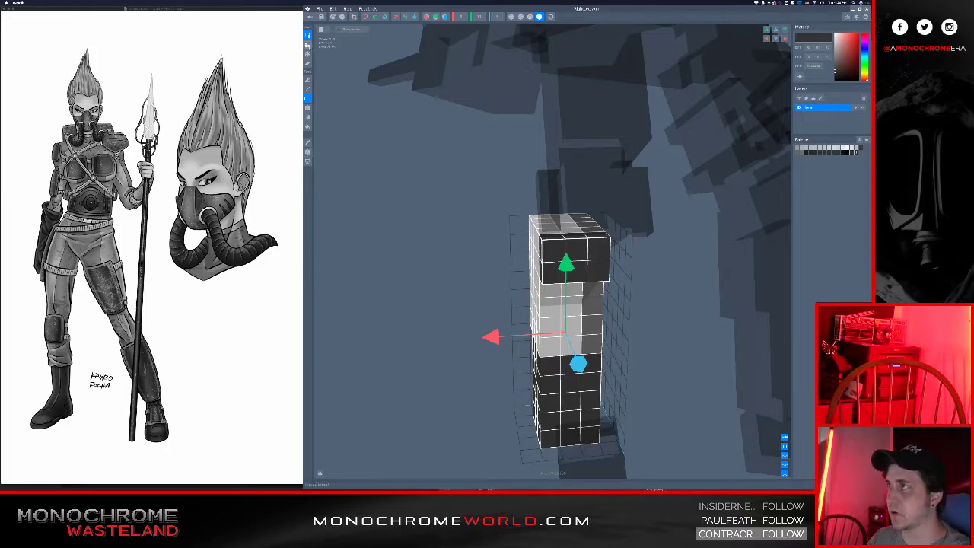
left_click(308, 45)
left_click(307, 152)
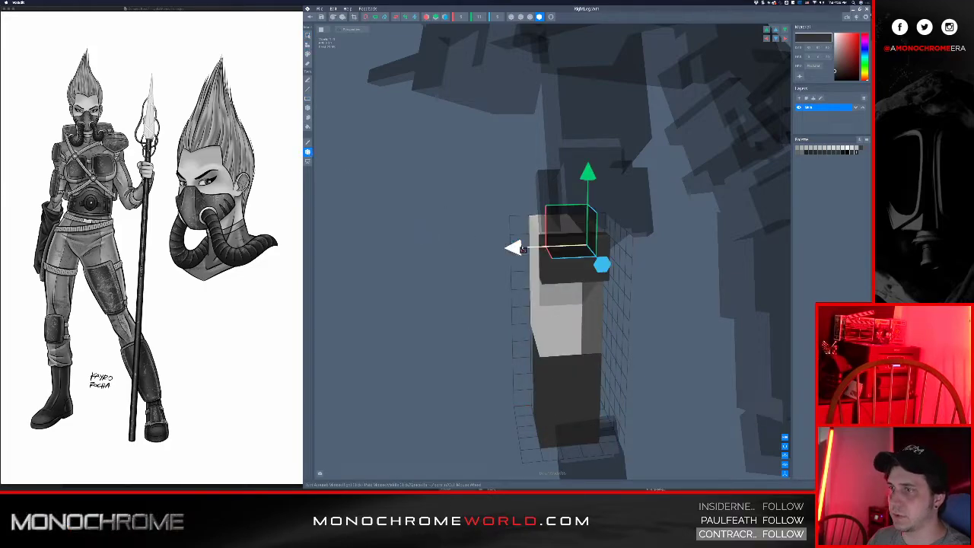
left_click_drag(519, 251, 498, 250)
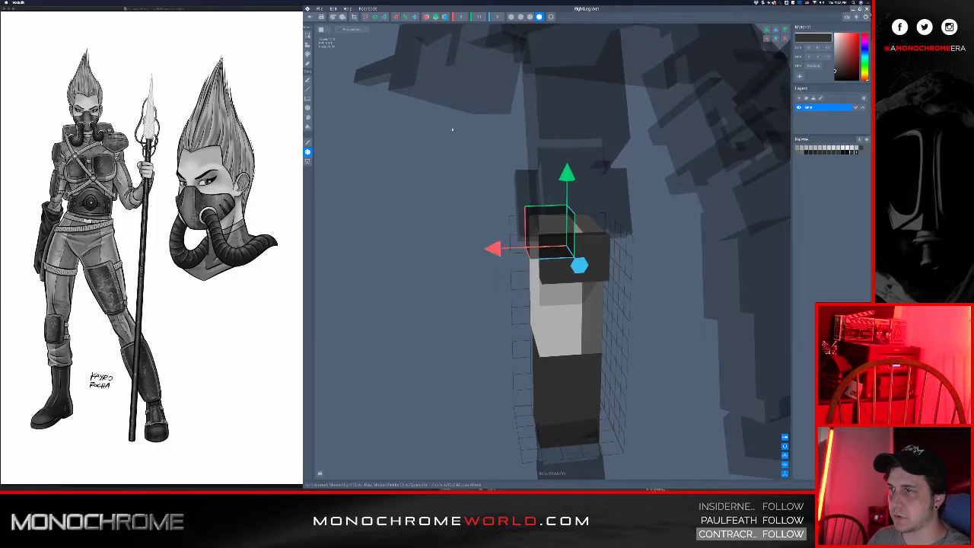
Extend the dark knee pad around the right leg's outer side, paint its side voxels dark, and close the model, saving its changes
left_click(307, 45)
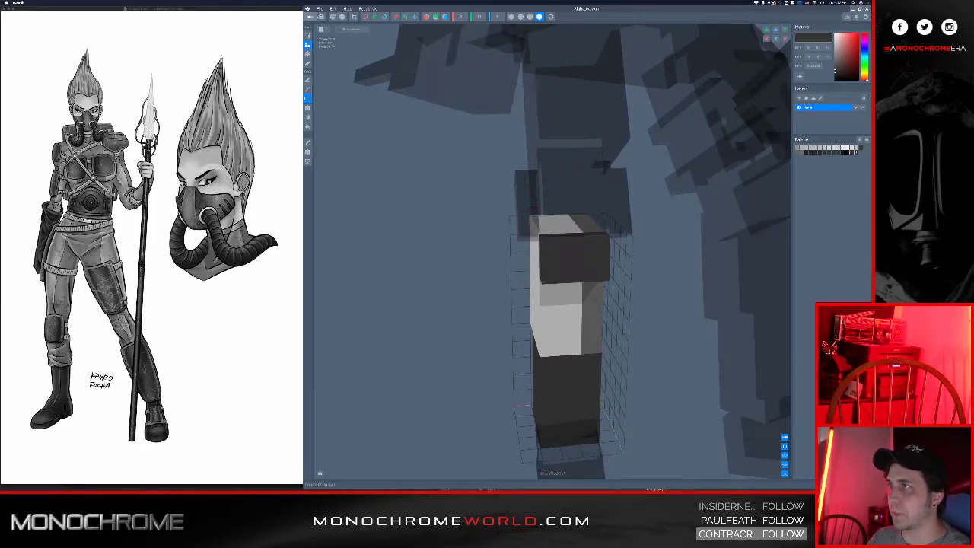
scroll(551, 274, "up", 3)
middle_click_drag(552, 274, 564, 228)
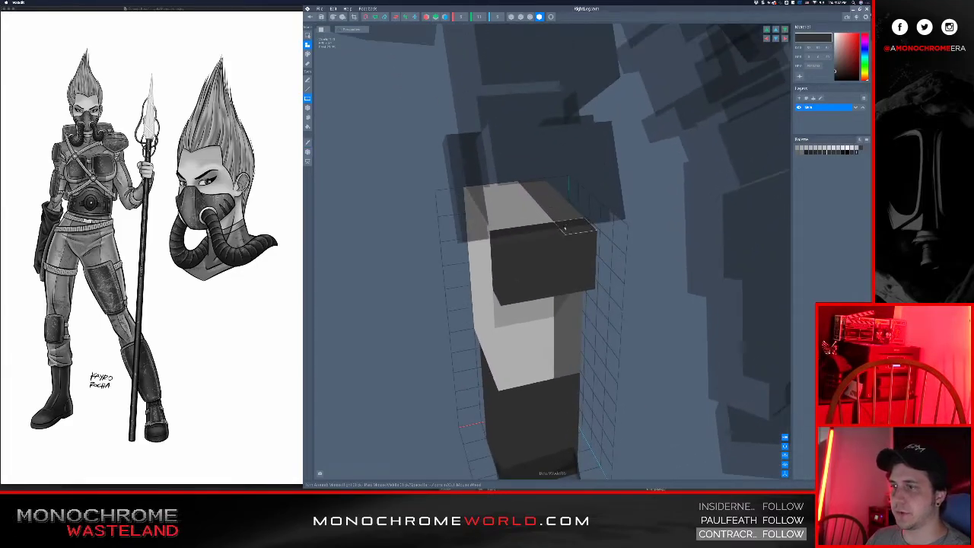
middle_click_drag(516, 272, 530, 265)
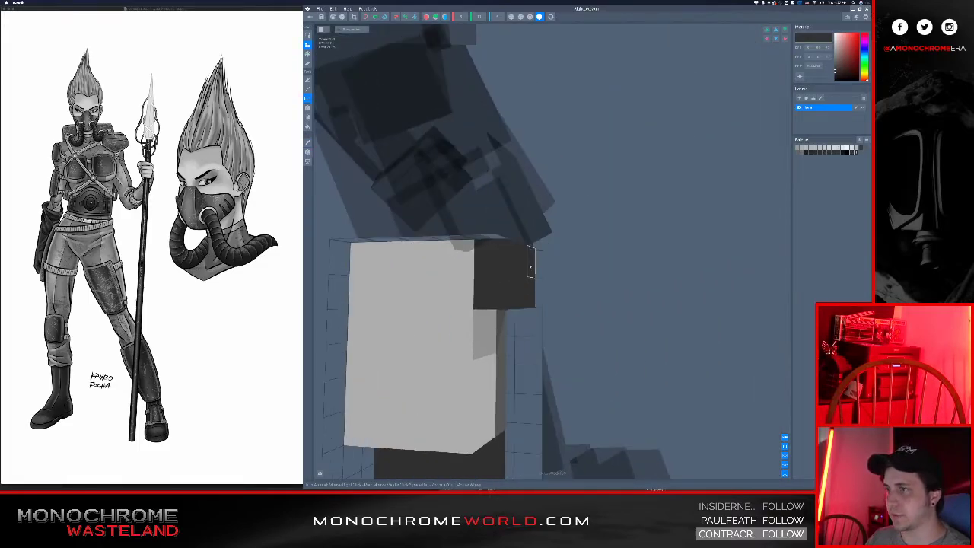
key("p")
left_click(451, 263)
left_click(451, 292)
middle_click_drag(490, 256, 539, 248)
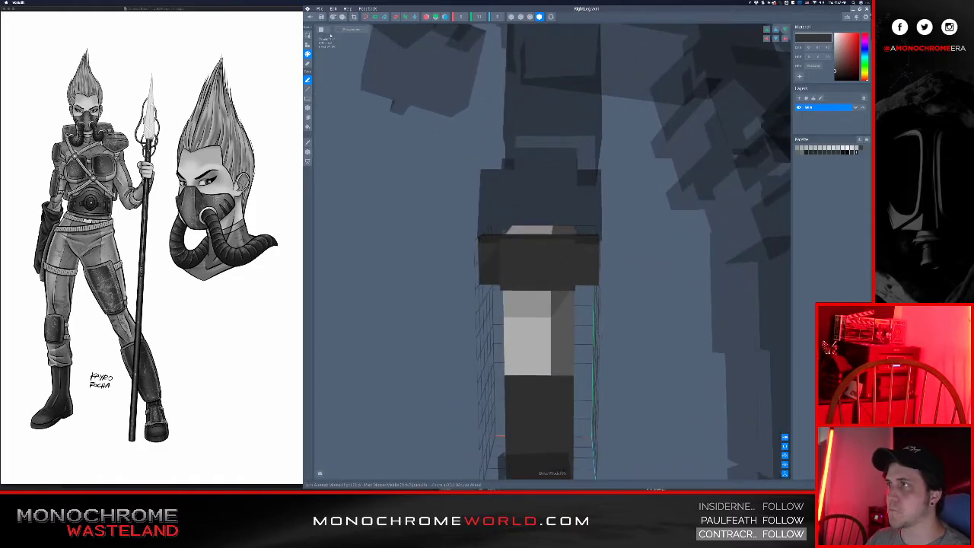
left_click(310, 17)
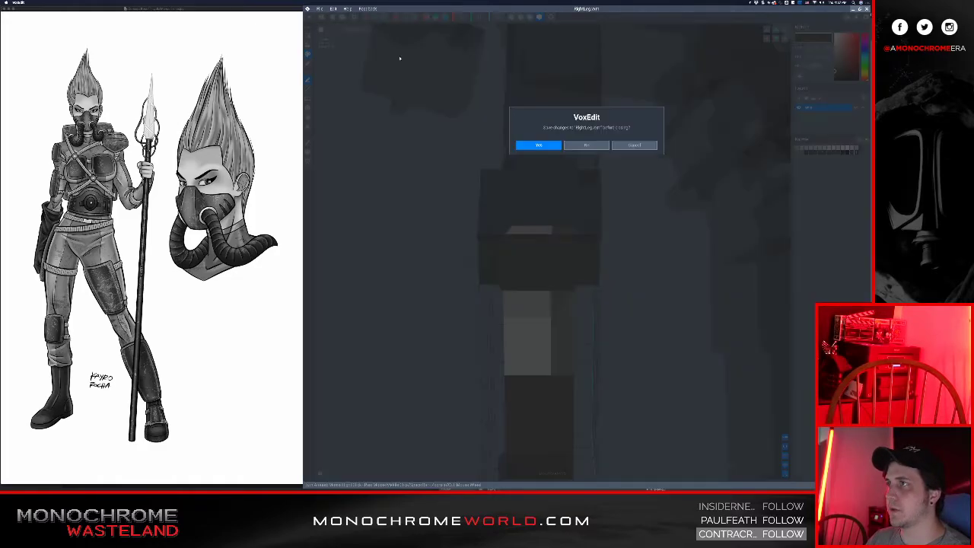
left_click(538, 145)
Examine the new right knee pad on the assembled character from several angles and distances
scroll(548, 205, "up", 5)
right_click_drag(536, 209, 514, 278)
scroll(492, 246, "down", 6)
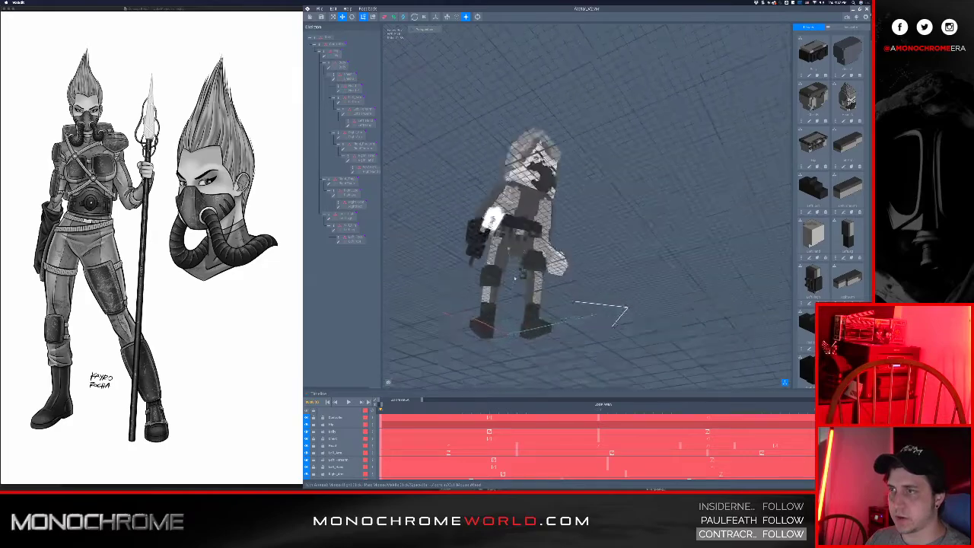
scroll(514, 278, "up", 4)
right_click_drag(481, 248, 481, 288)
scroll(481, 288, "down", 3)
scroll(480, 288, "up", 5)
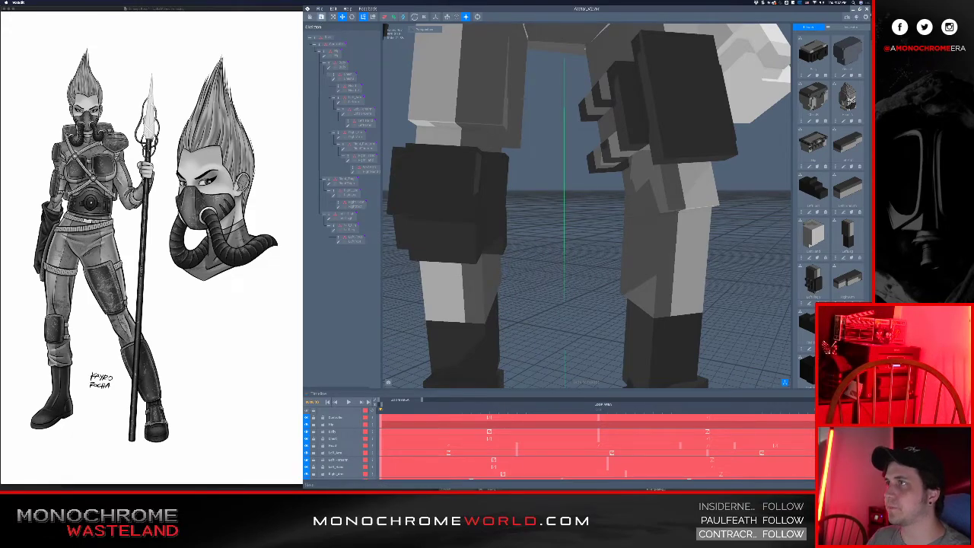
Open the character as a VOX file in MagicaVoxel
left_click(322, 8)
mouse_move(358, 45)
left_click(399, 46)
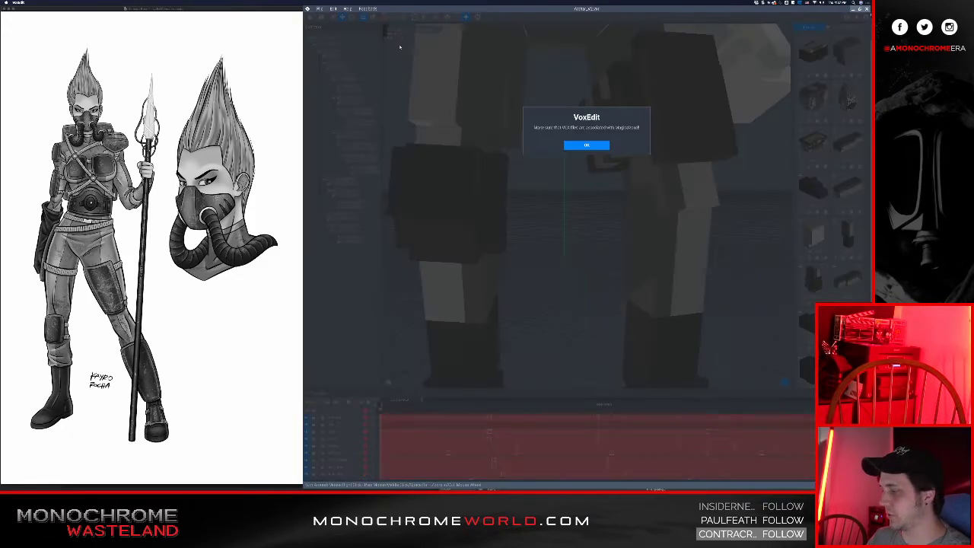
left_click(598, 145)
Inspect the character's knee pads and open the right thigh object for voxel editing
scroll(662, 209, "up", 3)
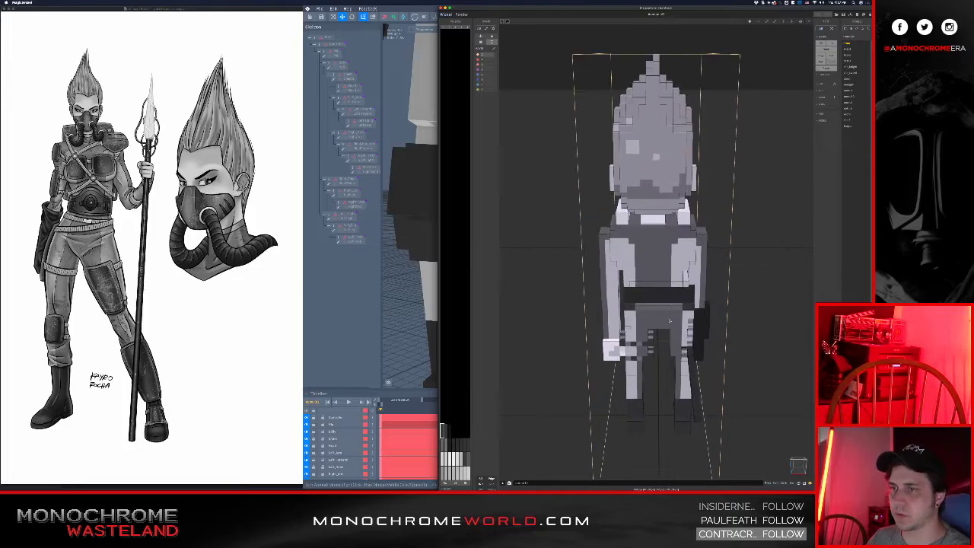
middle_click_drag(662, 209, 662, 107)
scroll(662, 209, "up", 5)
right_click_drag(662, 210, 609, 210)
right_click_drag(578, 251, 458, 195)
scroll(698, 232, "up", 5)
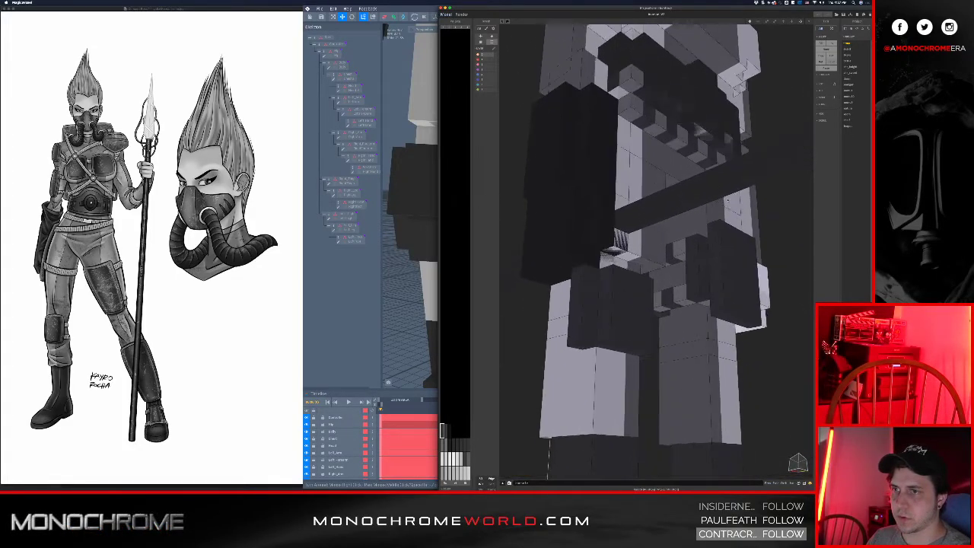
right_click_drag(694, 251, 565, 317)
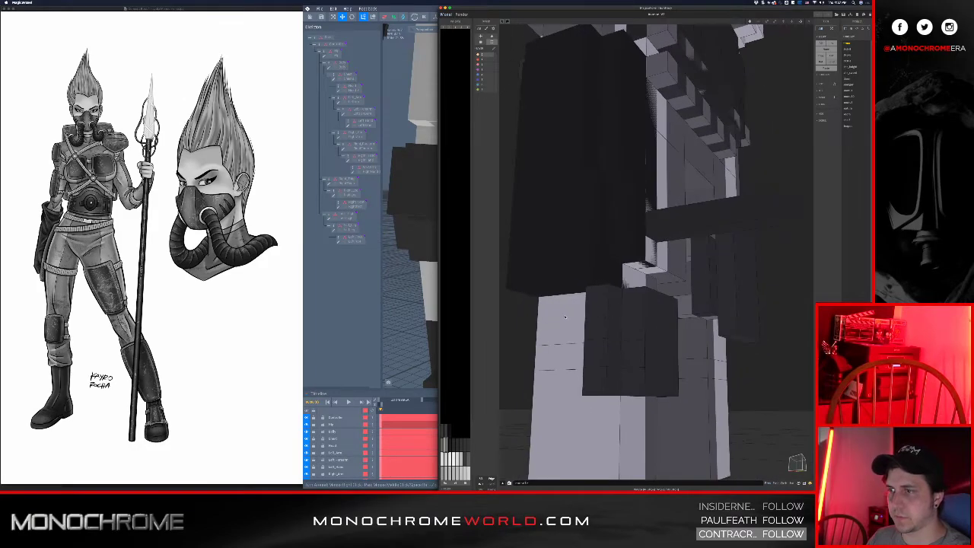
left_click(565, 317)
double_click(565, 317)
double_click(565, 318)
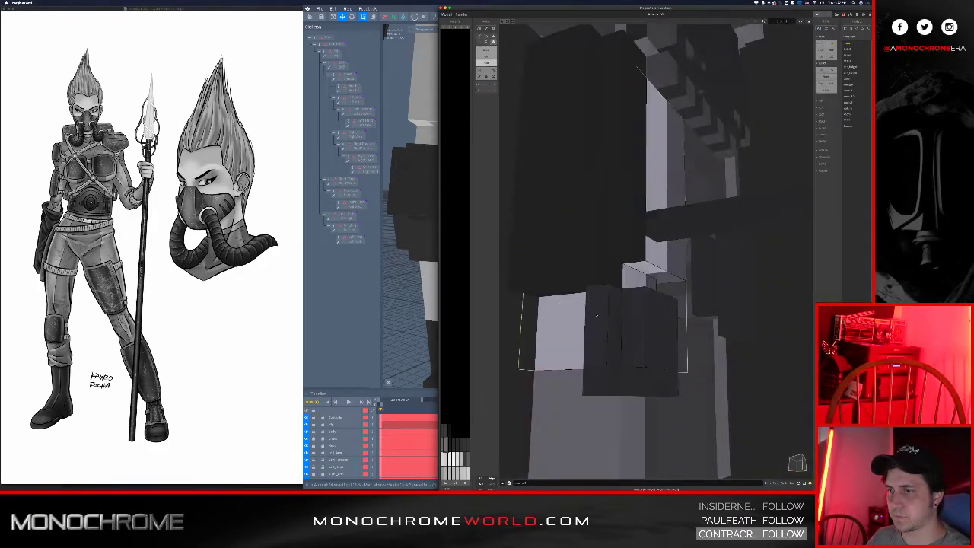
Add grey strap voxels beside the dark knee pad on the side of the right thigh
right_click_drag(587, 314, 647, 345)
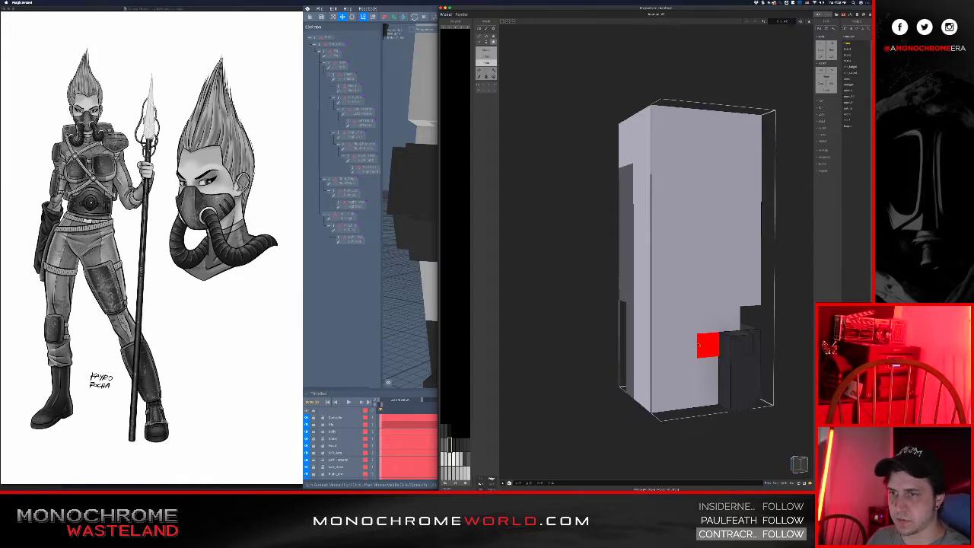
right_click_drag(707, 342, 612, 325)
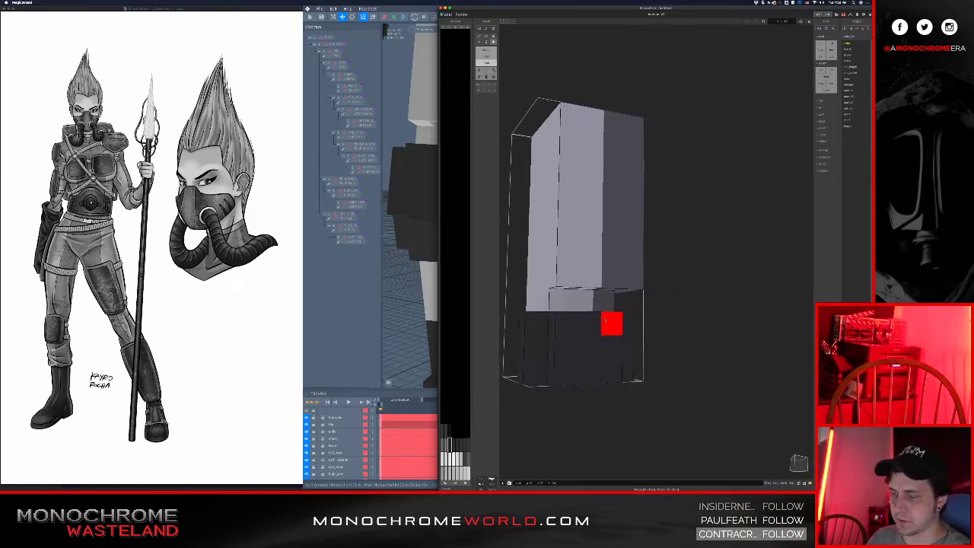
right_click_drag(591, 229, 658, 244)
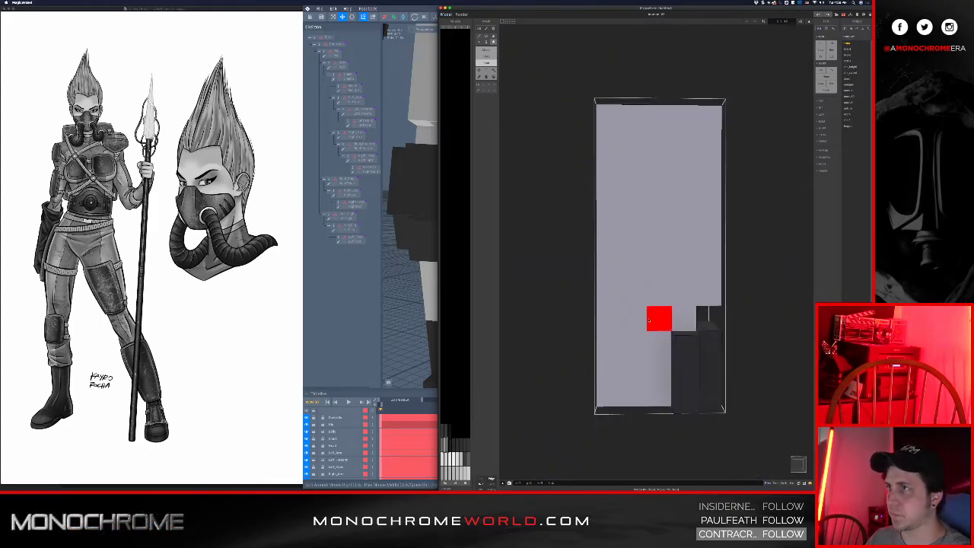
left_click(651, 343)
right_click_drag(621, 339, 649, 328)
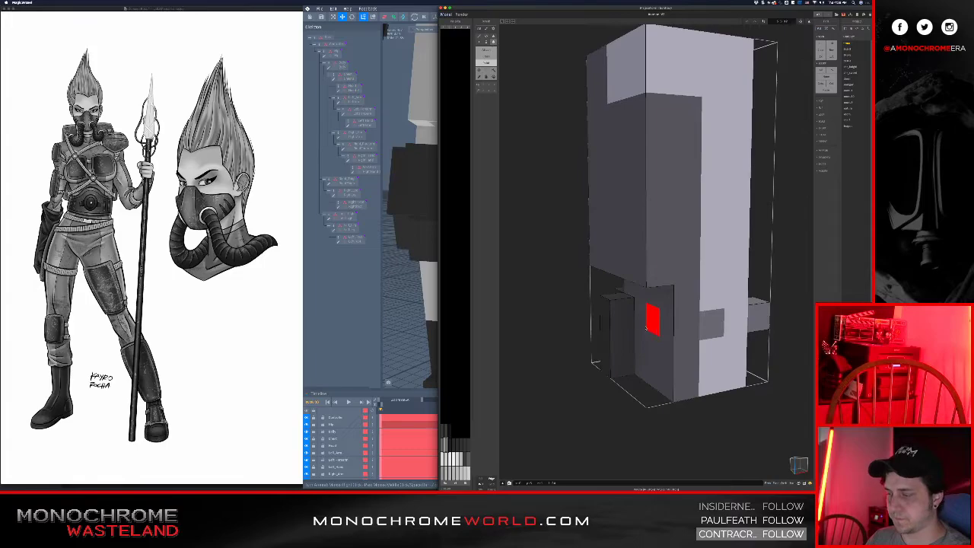
Sample the existing strap's grey and attach a matching strap voxel on the opposite side of the right thigh beside the knee pad
left_click(620, 310)
key("super+z")
left_click(757, 318, "alt")
key("t")
left_click(625, 313)
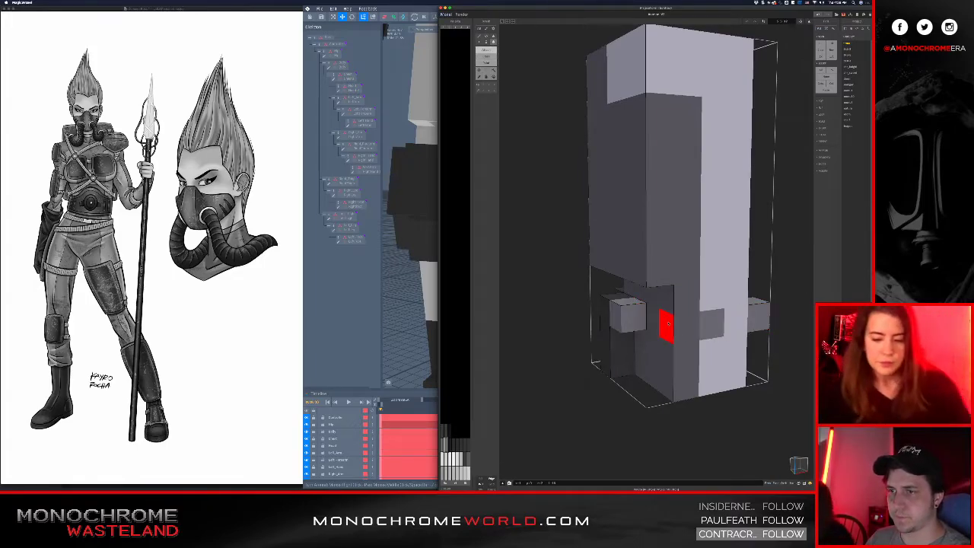
right_click_drag(664, 292, 515, 295)
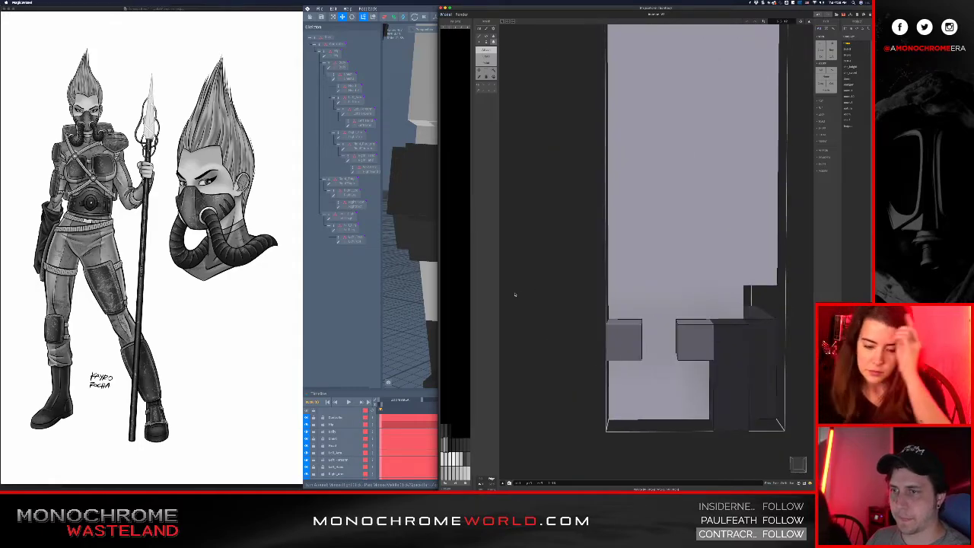
Complete the right thigh strap with dark voxels between the grey ones and check it from all sides
key("grave")
mouse_move(691, 268)
right_mouse_down()
mouse_move(673, 290)
mouse_move(687, 278)
right_mouse_up()
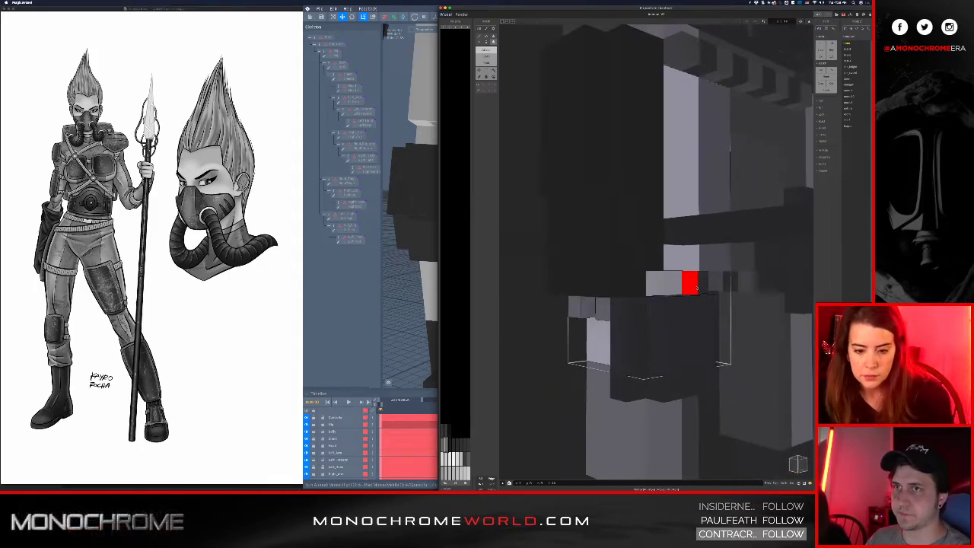
right_click_drag(604, 233, 730, 334)
key("grave")
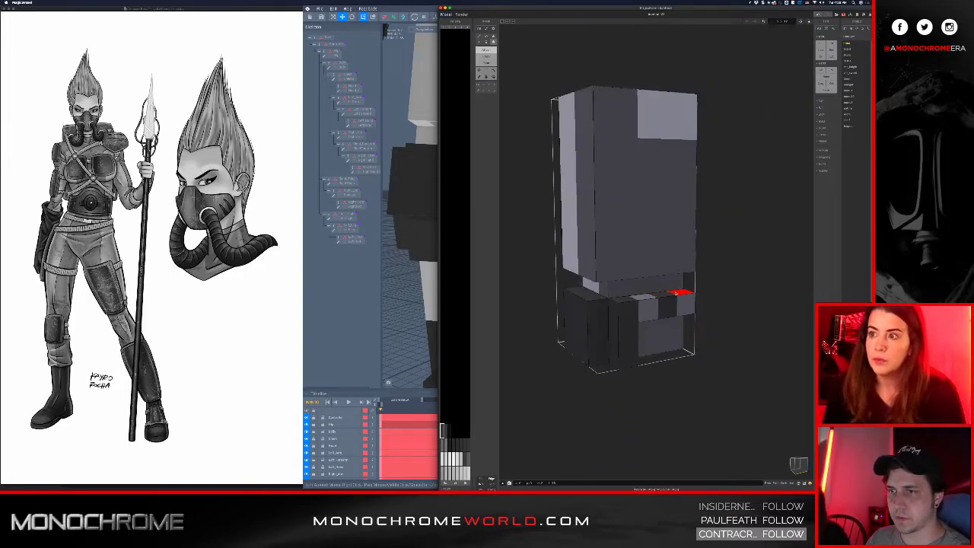
right_click_drag(676, 292, 587, 293)
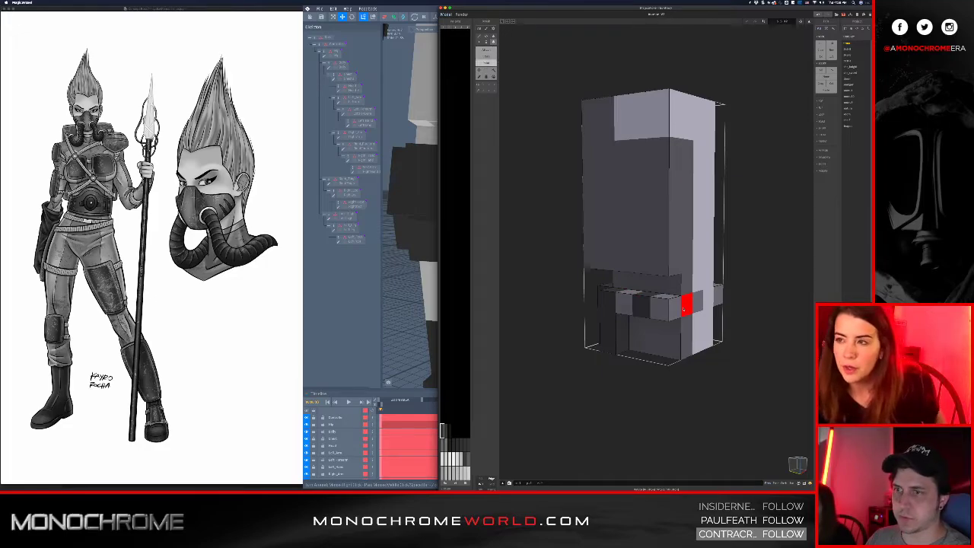
right_click_drag(707, 299, 494, 307)
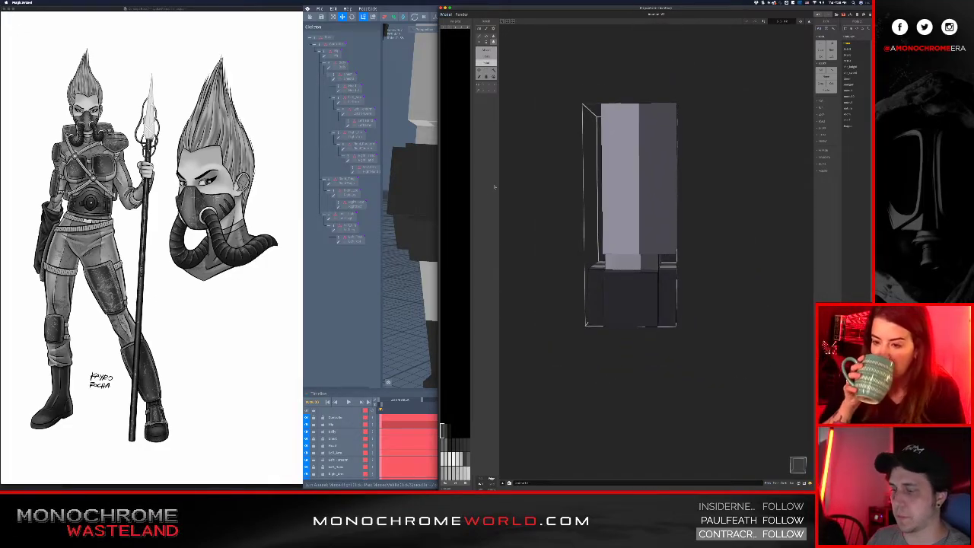
Select the right lower leg object below the knee pad and open it for voxel editing
key("2")
right_click_drag(582, 300, 740, 289)
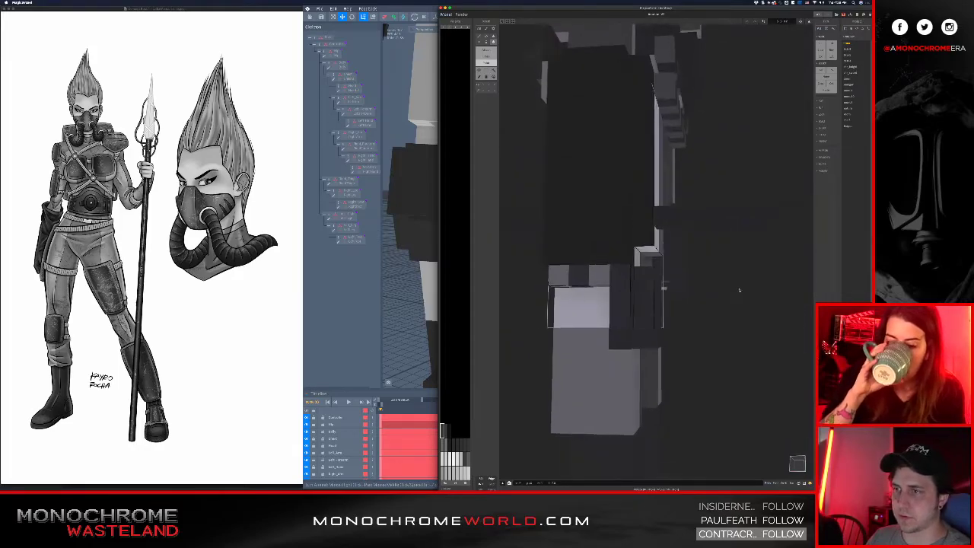
key("Tab")
left_click(608, 371)
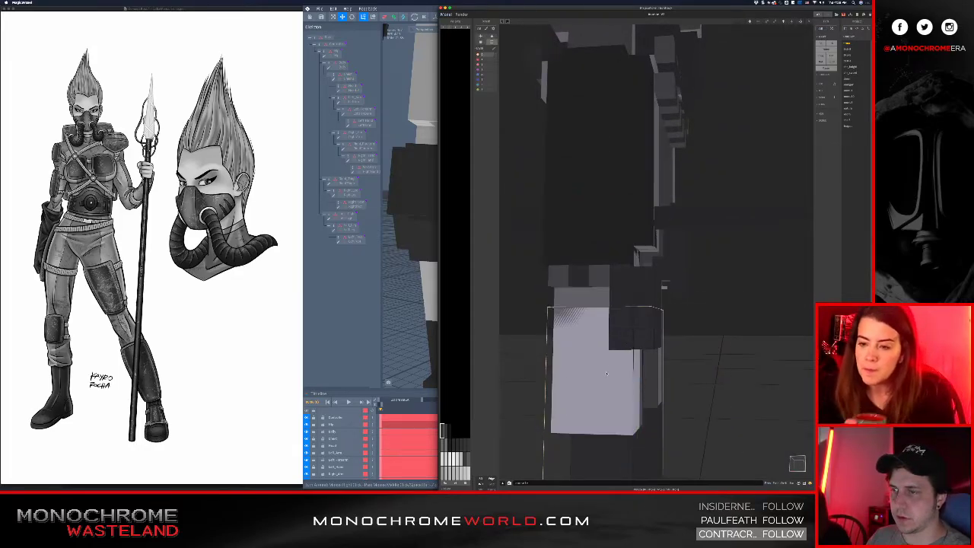
key("Tab")
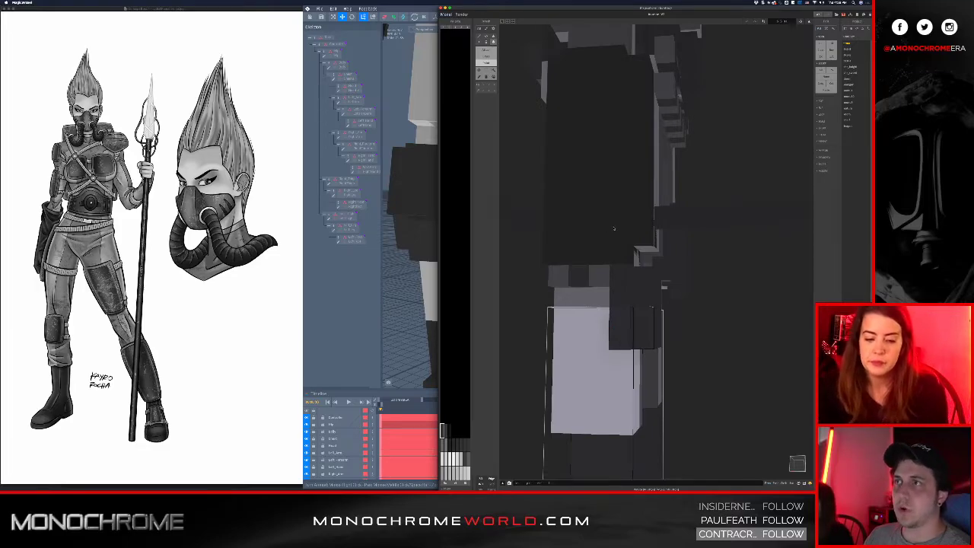
Switch to VoxEdit and examine the straps around both legs of the character from the front and back
left_click(417, 241)
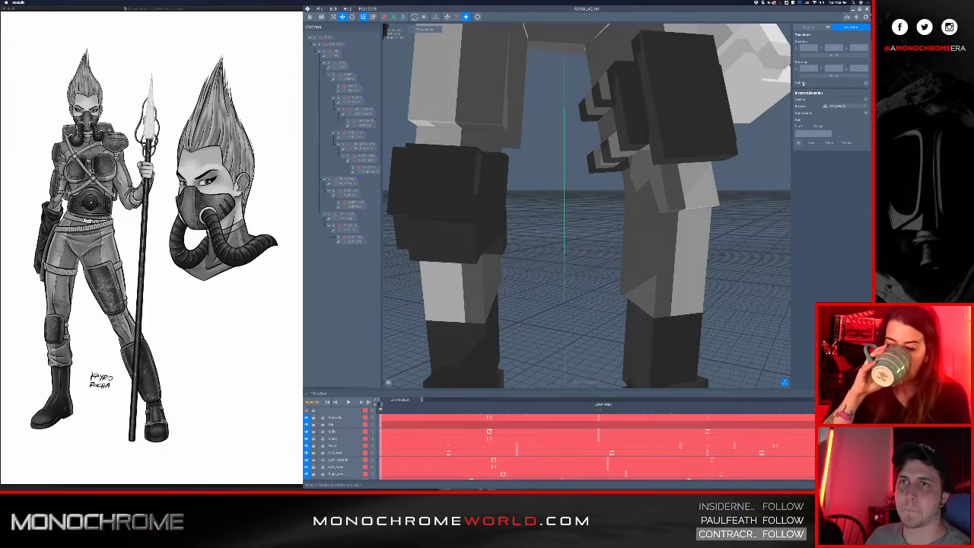
scroll(545, 262, "down", 3)
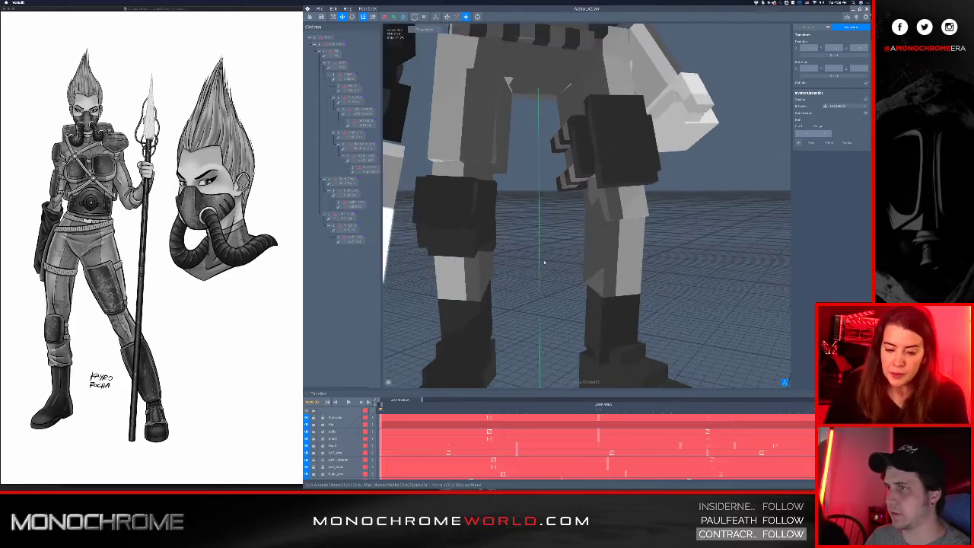
right_click_drag(600, 217, 601, 182)
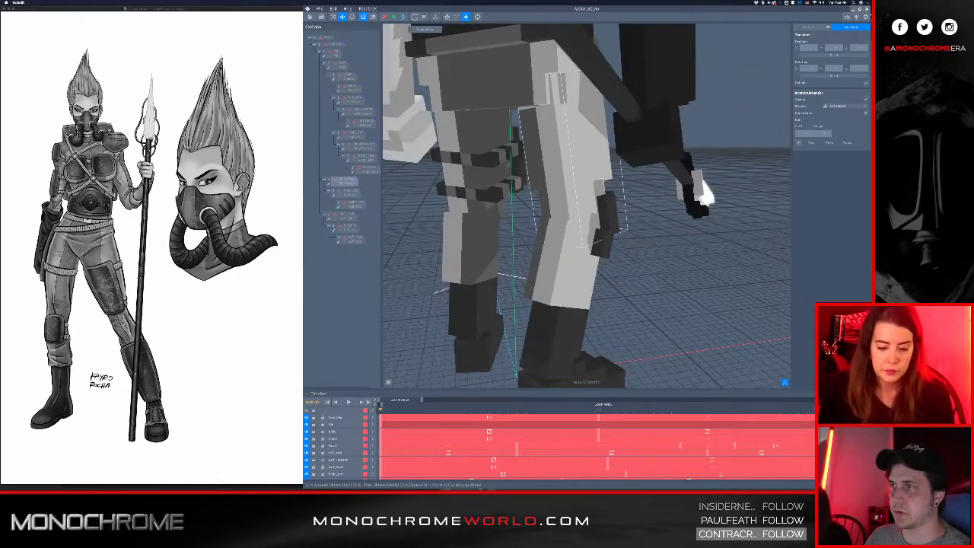
middle_click_drag(599, 176, 611, 179)
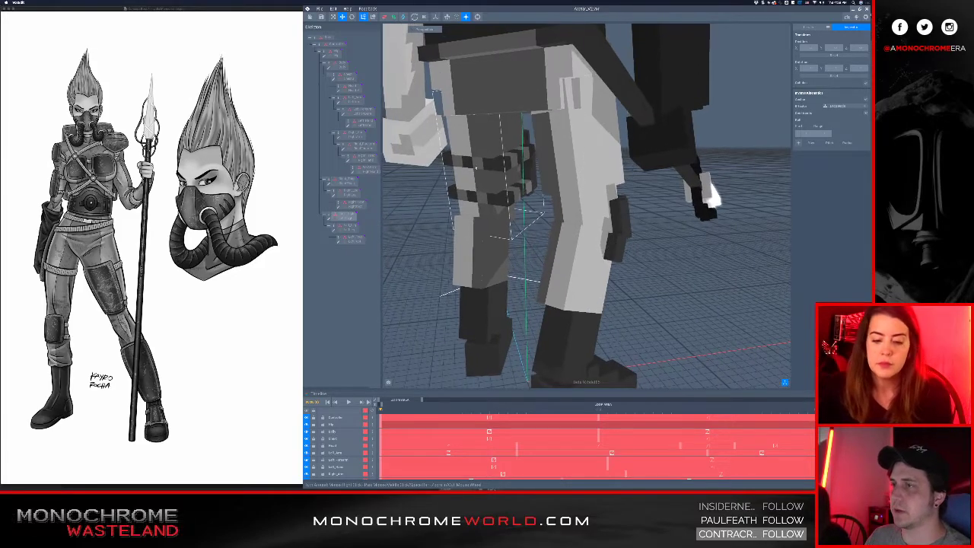
middle_click_drag(520, 191, 549, 195)
right_click_drag(600, 215, 629, 222)
Back in MagicaVoxel, add spaced grey strap voxels beside the knee pad and around the back of the right lower leg
key("super+Tab")
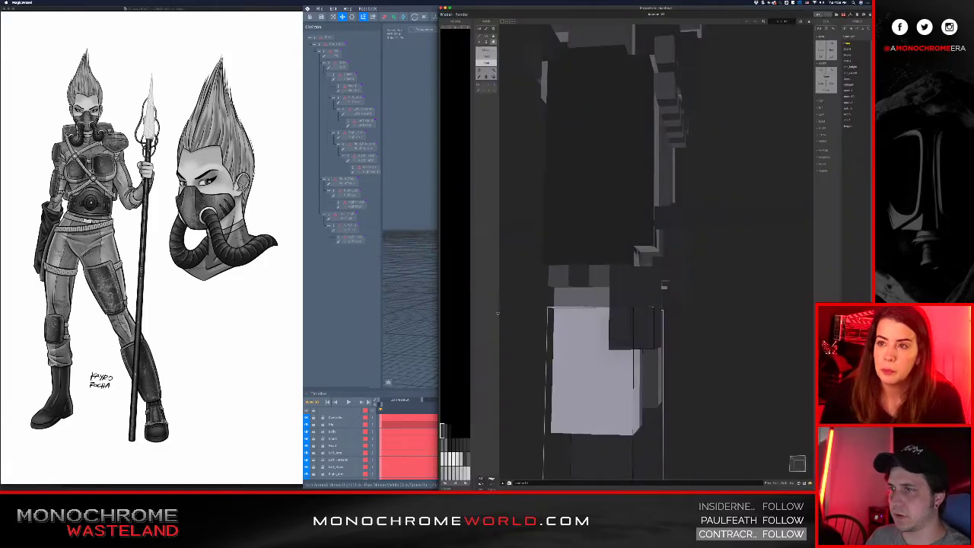
middle_click_drag(603, 359, 598, 331)
right_click_drag(593, 311, 613, 326)
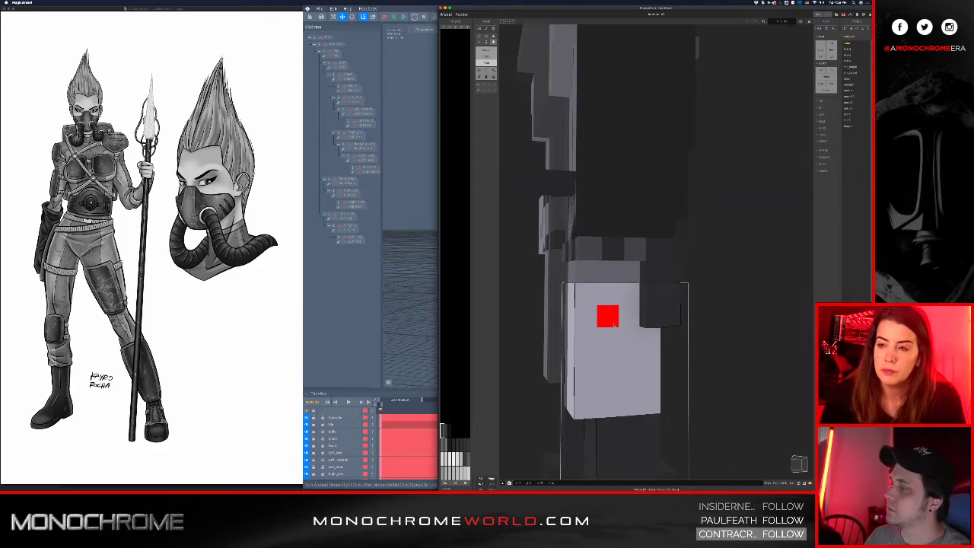
right_click_drag(616, 339, 622, 338)
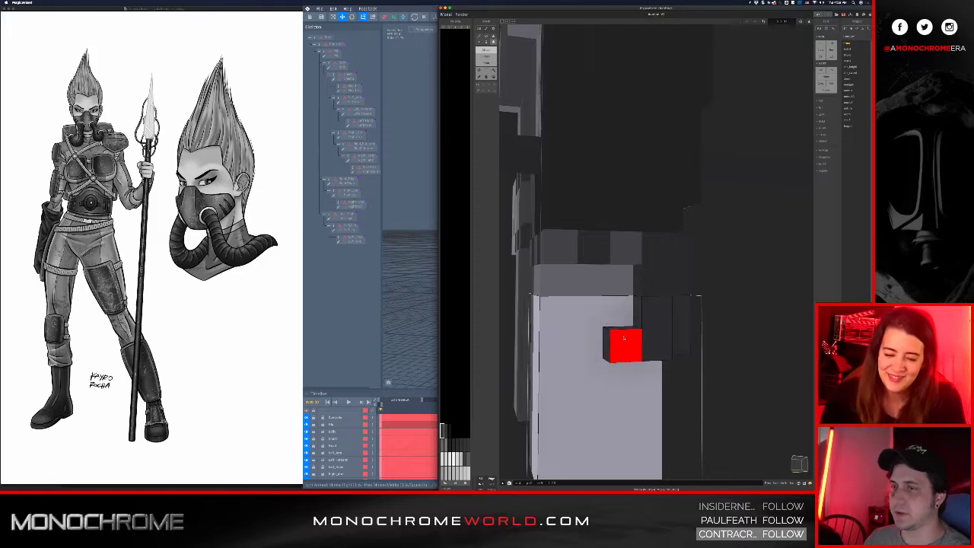
left_click(620, 343)
right_click_drag(563, 348, 686, 358)
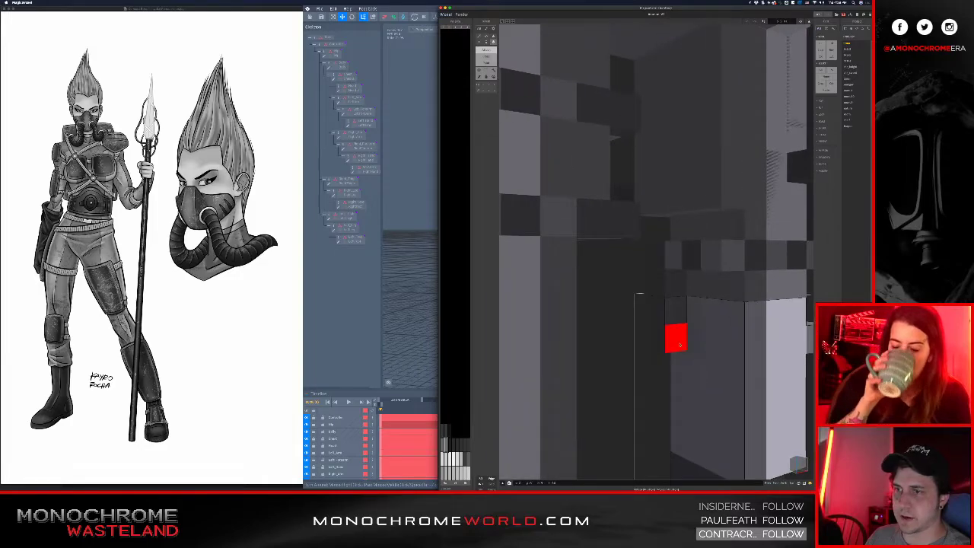
left_click(683, 340)
left_click(733, 347)
right_click_drag(742, 325, 731, 328)
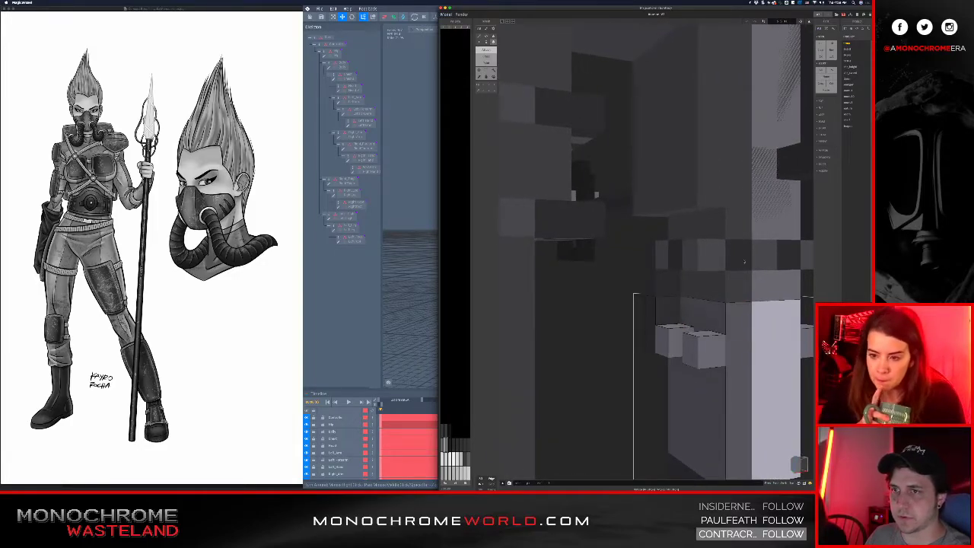
Paint voxels of the right lower leg's strap and fill the gap between the two grey voxels on its side
key("g")
left_click(740, 349)
left_click(787, 348)
mouse_move(775, 349)
right_mouse_down()
mouse_move(662, 343)
mouse_move(621, 268)
right_mouse_up()
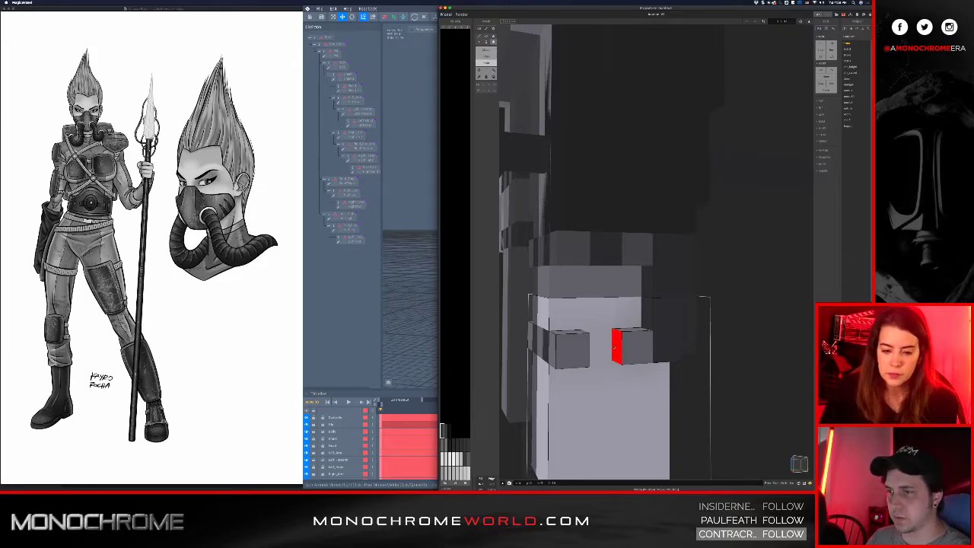
key("t")
left_click(597, 344)
right_click_drag(636, 342, 563, 339)
scroll(591, 344, "down", 3)
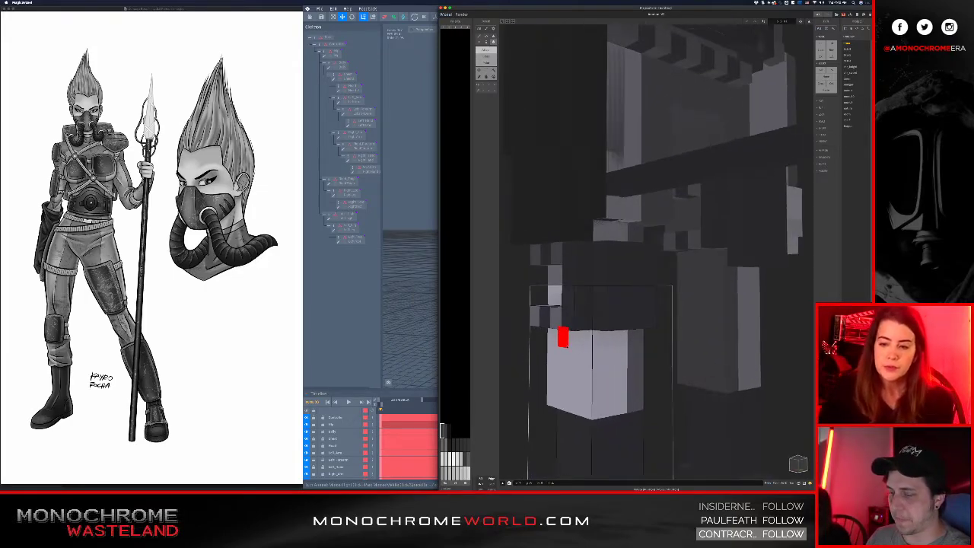
Switch to VoxEdit, sync the edited model from MagicaVoxel and look over the updated character's legs
key("super+Tab")
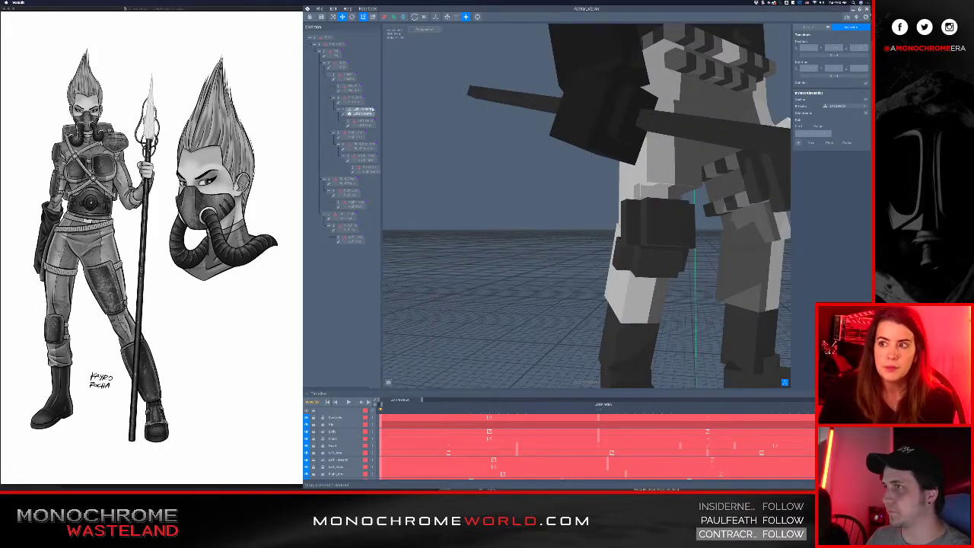
left_click(319, 8)
mouse_move(357, 40)
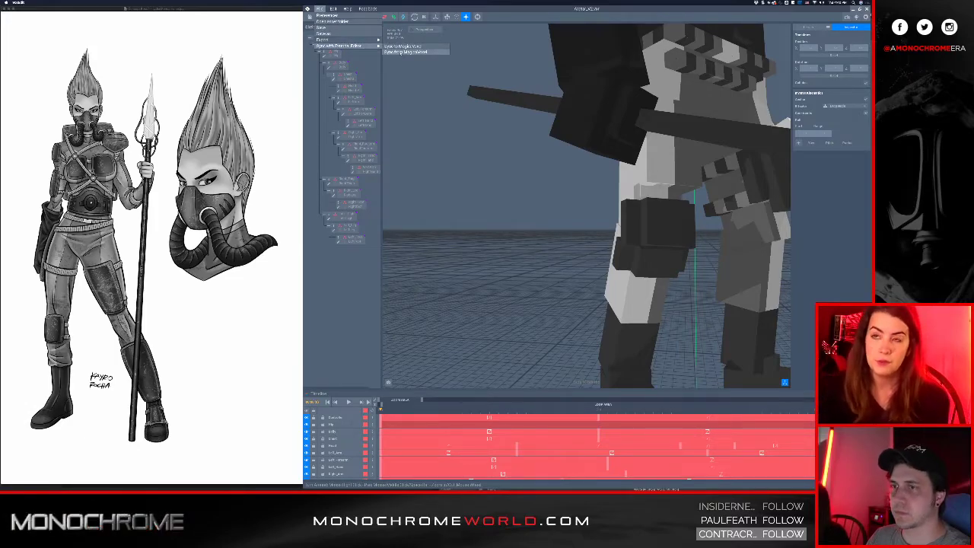
right_click_drag(633, 248, 586, 319)
scroll(515, 256, "down", 3)
scroll(559, 279, "down", 5)
scroll(586, 320, "up", 3)
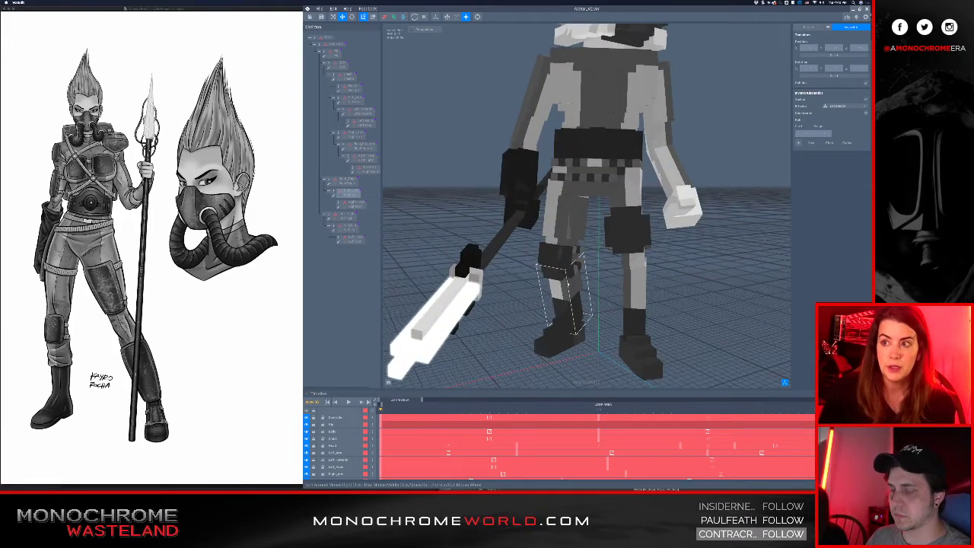
Load a different animation for the character and play it to examine how the legs move
left_click(347, 401)
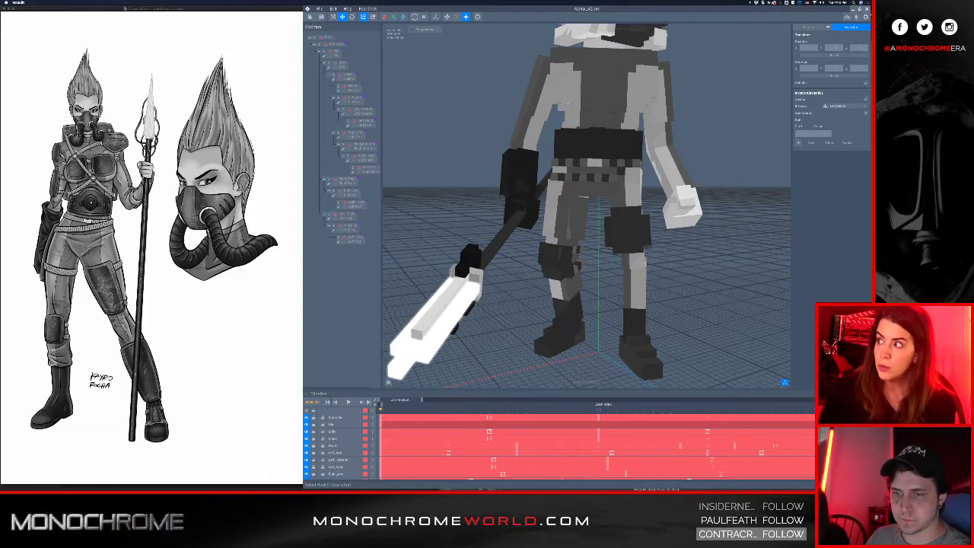
left_click(840, 433)
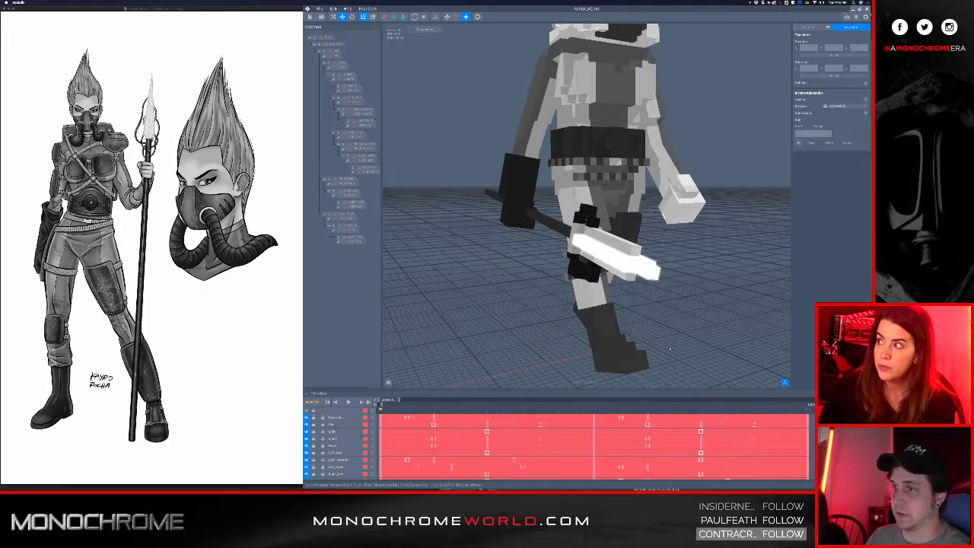
right_click_drag(587, 268, 517, 251)
key("space")
right_click_drag(625, 287, 608, 293)
scroll(608, 294, "up", 3)
scroll(530, 297, "up", 4)
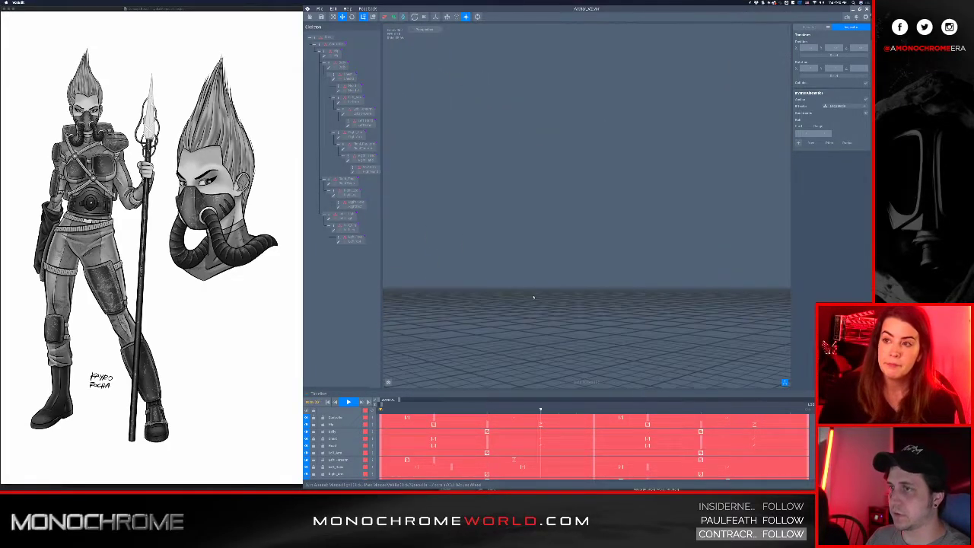
Bring the character back into view and examine the knee pads from the front while the animation plays
left_click(477, 16)
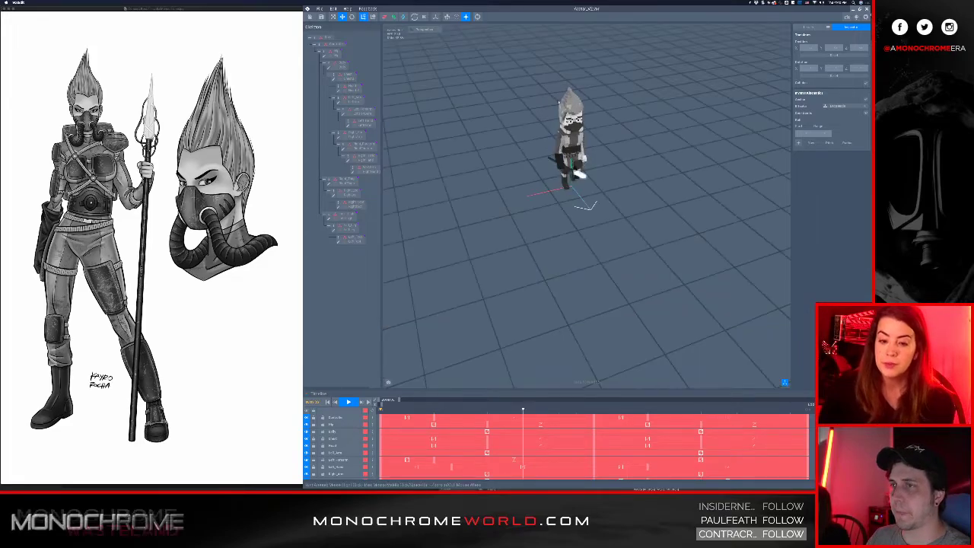
scroll(561, 182, "up", 5)
right_click_drag(600, 99, 563, 130)
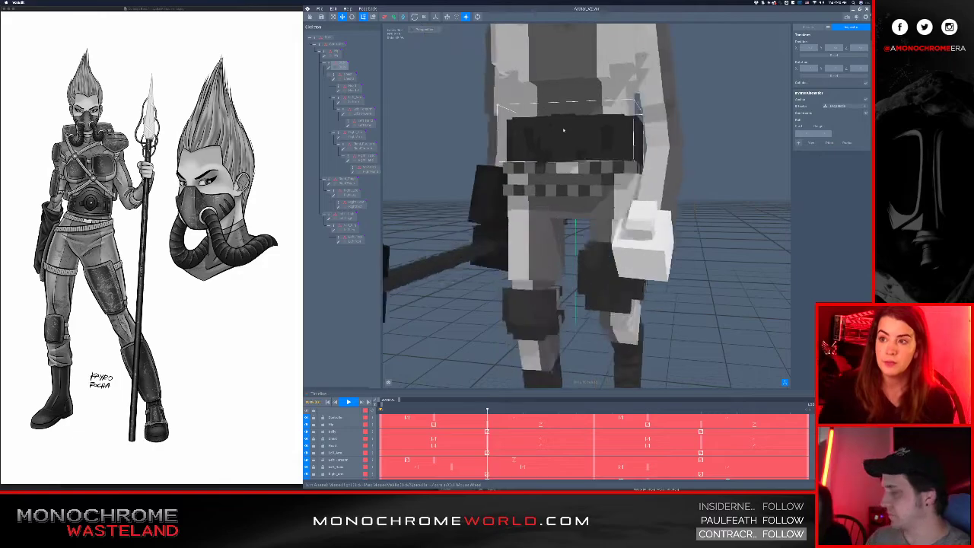
scroll(607, 218, "down", 3)
right_click_drag(607, 267, 561, 241)
key("space")
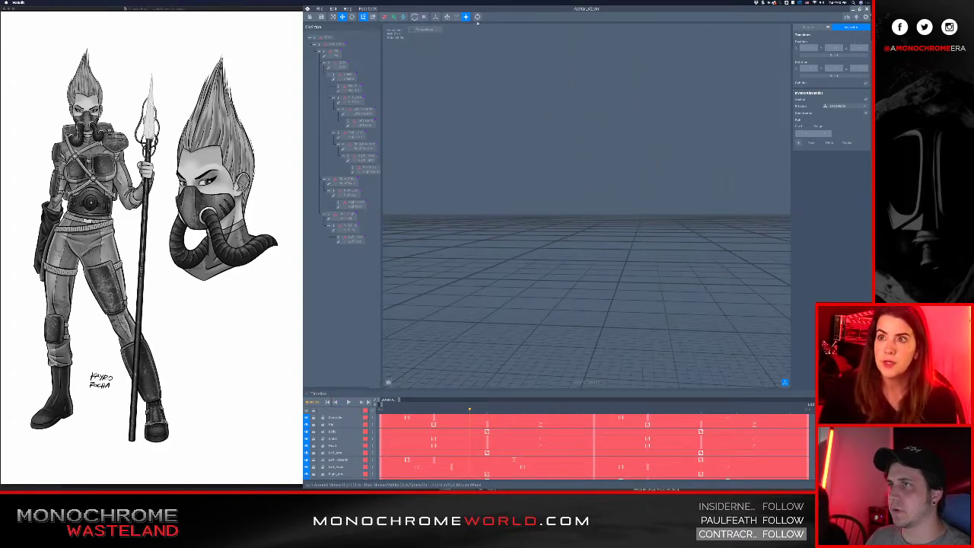
Examine the right knee pad up close at separate frames of the animation, where the thigh meets the lower leg
left_click(477, 16)
scroll(585, 206, "up", 8)
left_click(556, 156)
right_click_drag(556, 156, 549, 223)
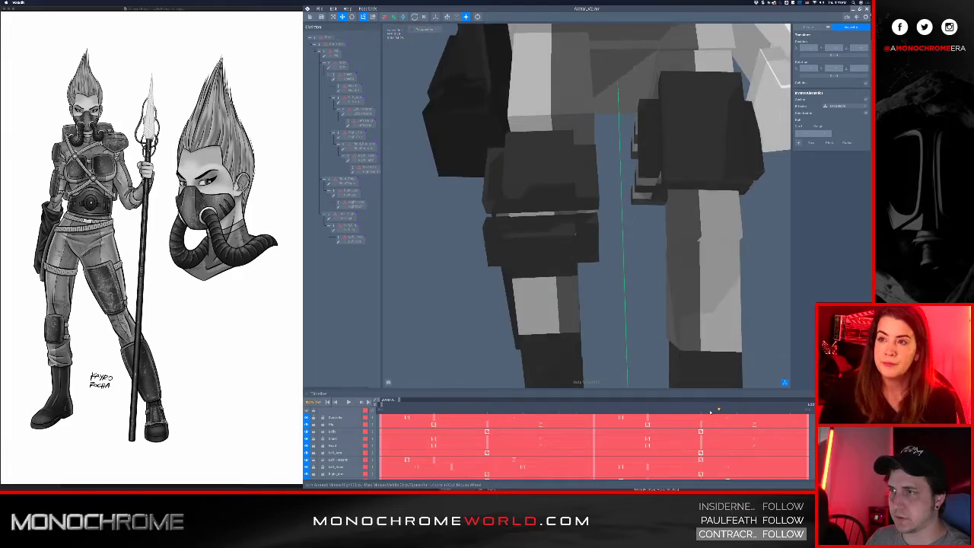
scroll(543, 242, "up", 3)
right_click_drag(541, 230, 565, 281)
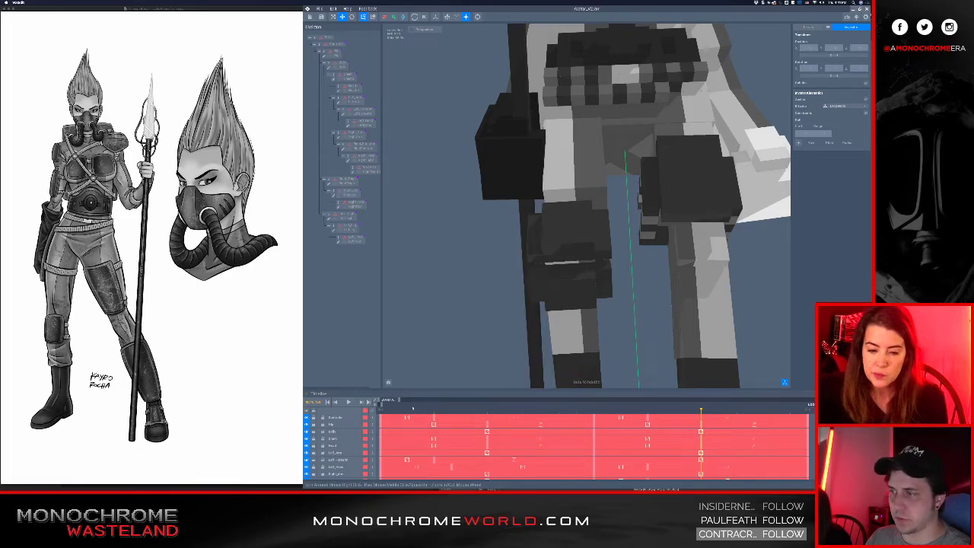
Return the character to its standing pose and select the right lower leg below the knee
left_click_drag(408, 411, 365, 411)
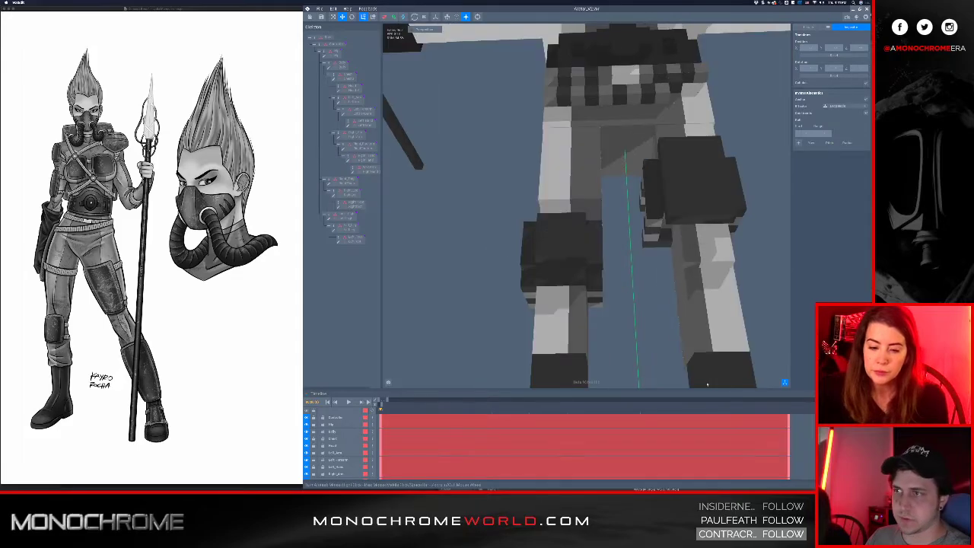
right_click_drag(573, 250, 564, 233)
left_click(565, 232)
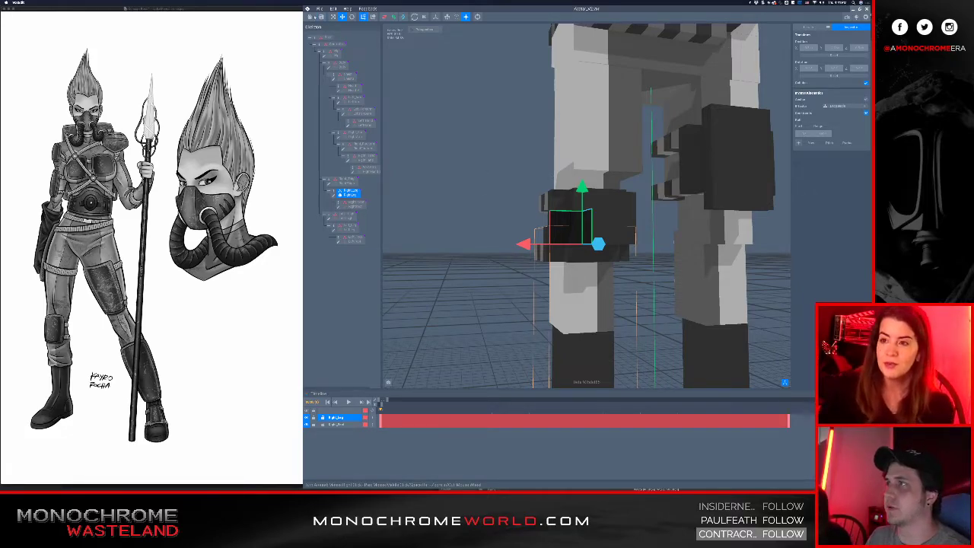
Save and close the avatar, and open the gas mask hood asset Equip_Head_V2 from its project folder
left_click(311, 16)
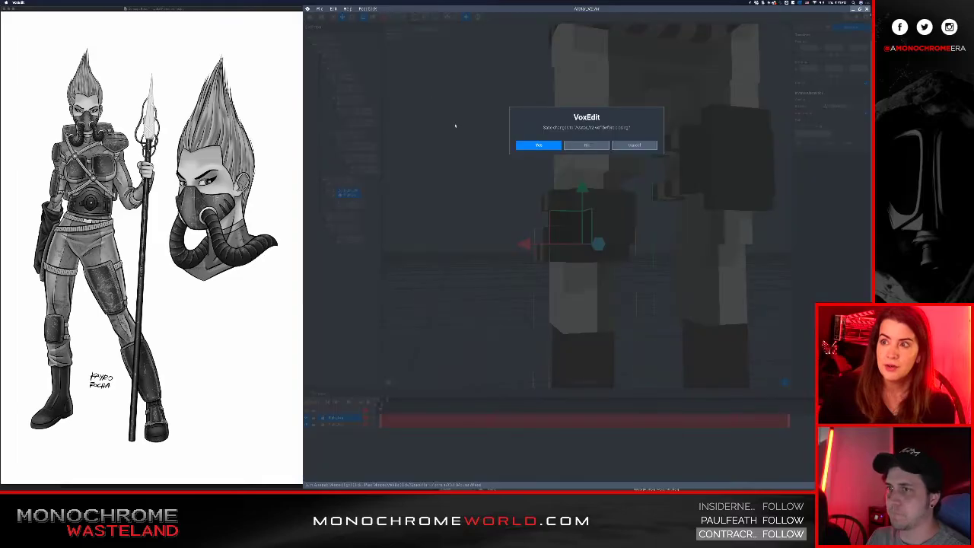
left_click(538, 145)
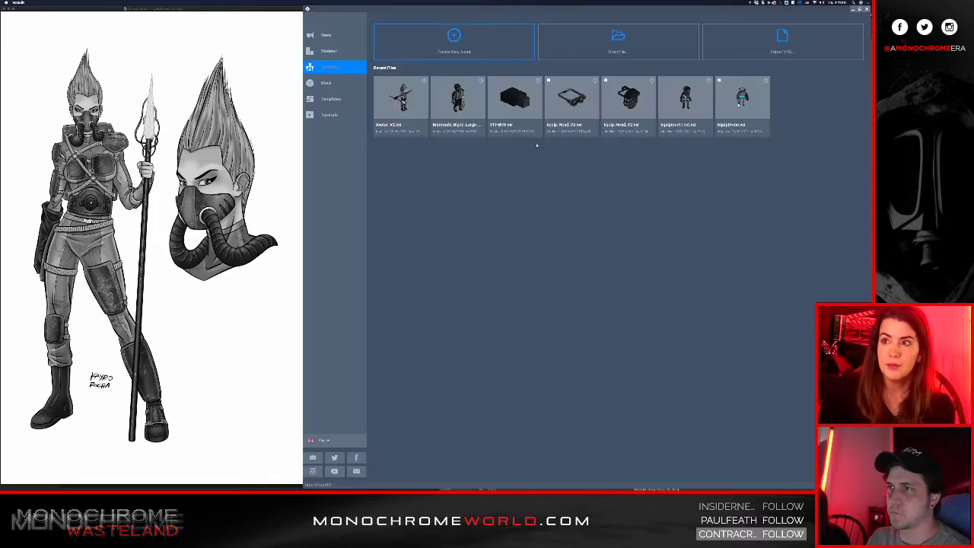
left_click(578, 46)
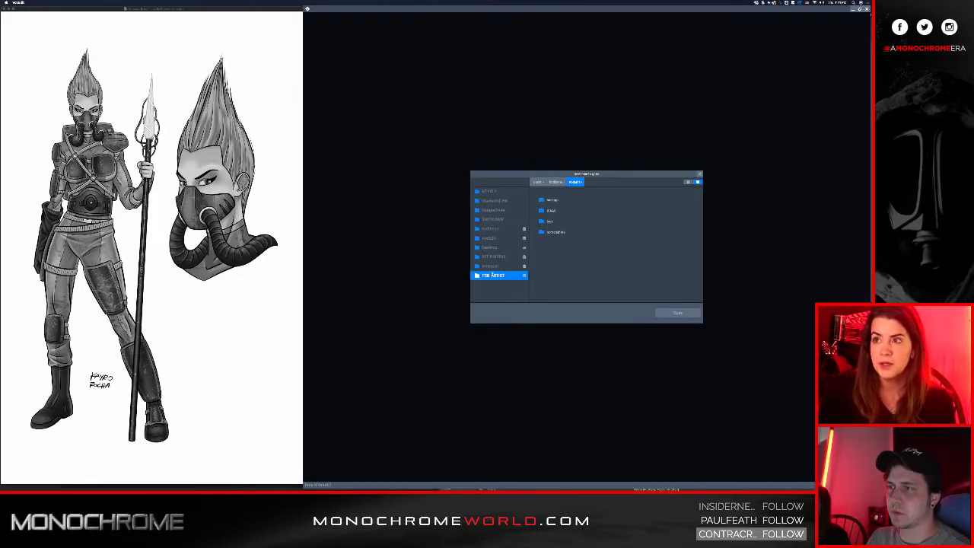
left_click(493, 274)
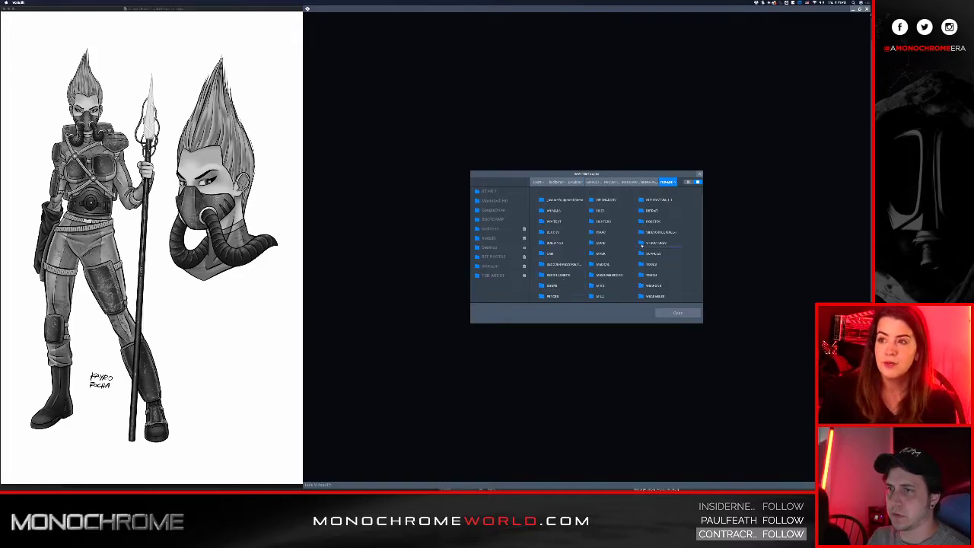
scroll(639, 250, "down", 2)
double_click(658, 267)
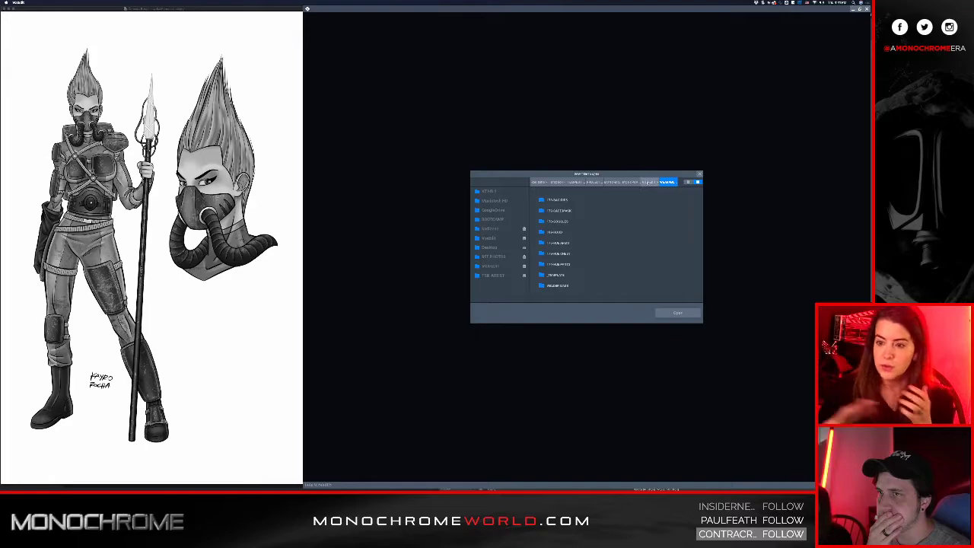
left_click(635, 182)
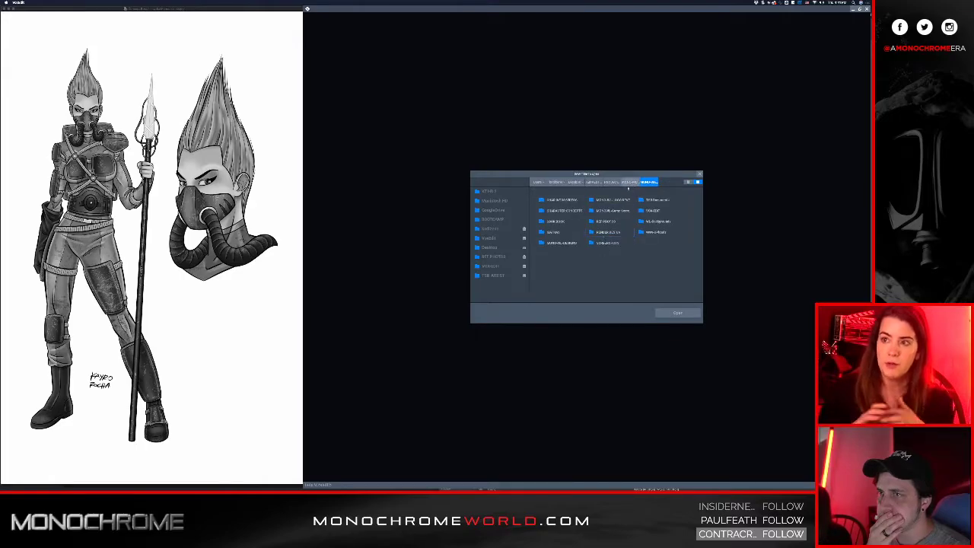
left_click(491, 266)
double_click(592, 246)
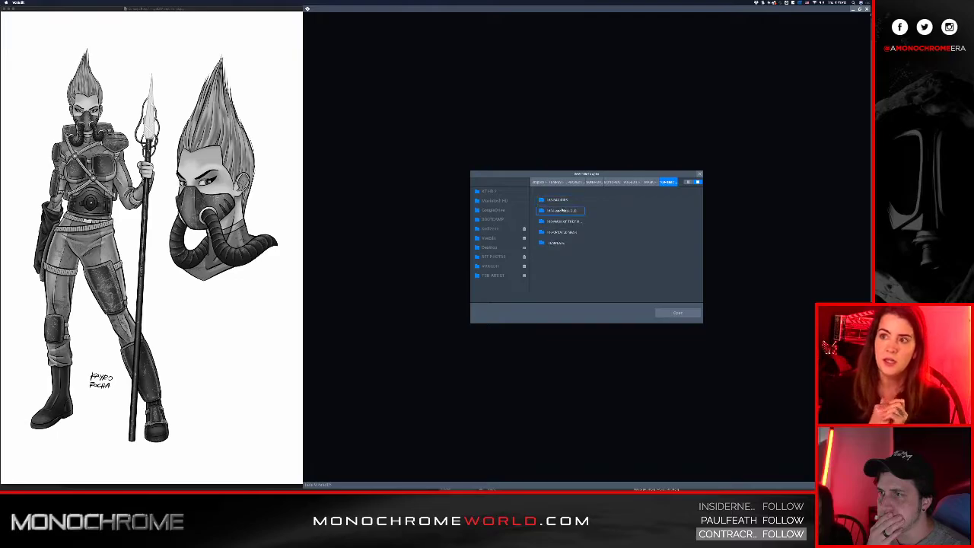
double_click(562, 221)
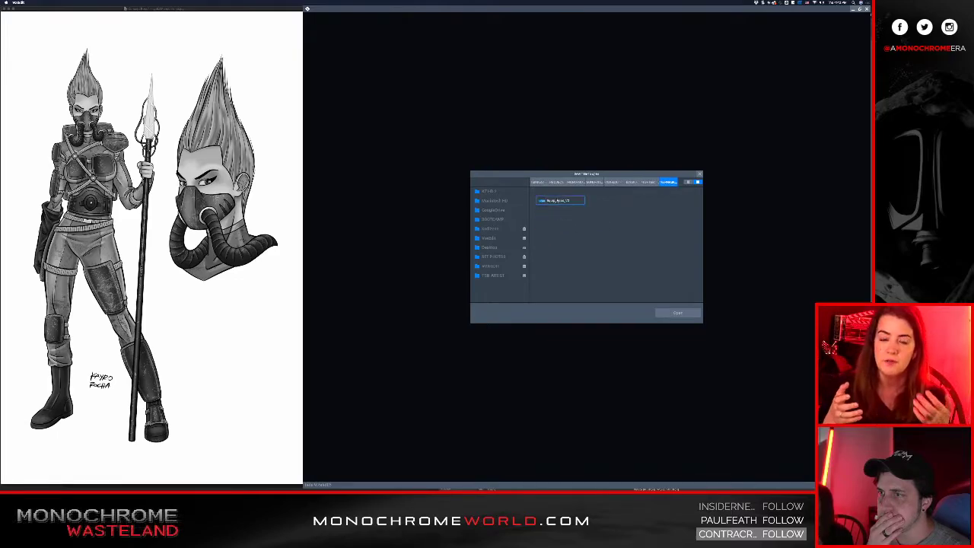
left_click(555, 200)
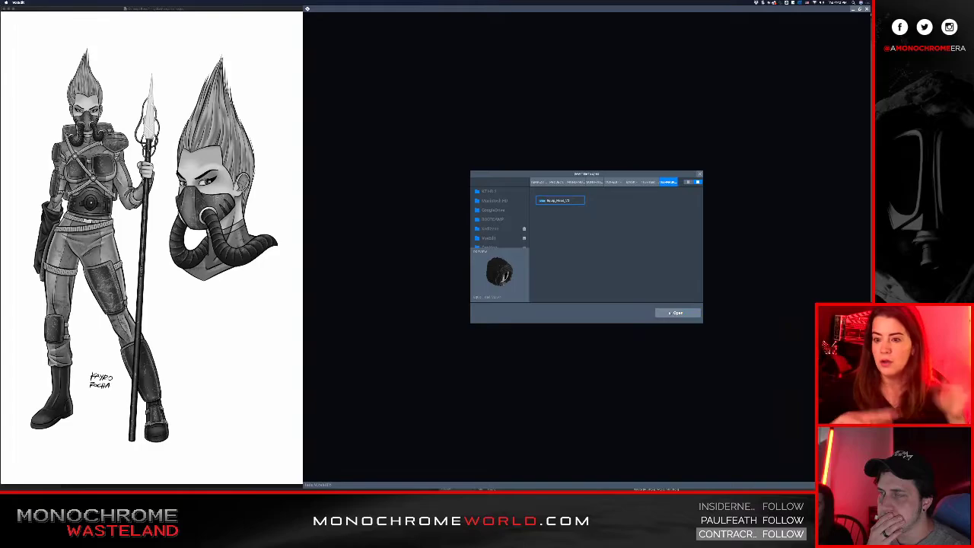
left_click(674, 312)
Examine the hooded gas mask head from the front, both up close and together with the body
left_click(576, 99)
middle_click_drag(578, 103, 578, 199)
scroll(578, 199, "up", 4)
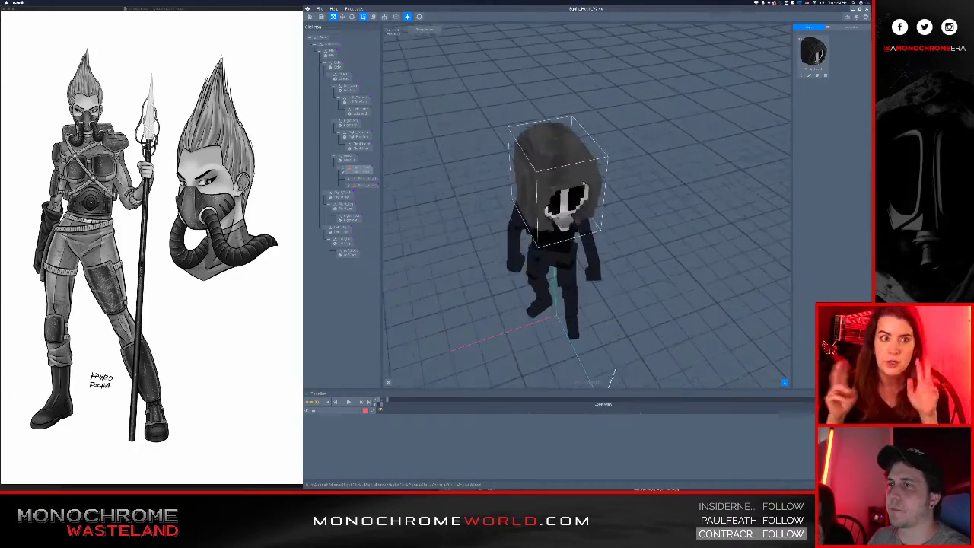
right_click_drag(586, 221, 558, 191)
scroll(576, 207, "up", 3)
scroll(576, 207, "up", 3)
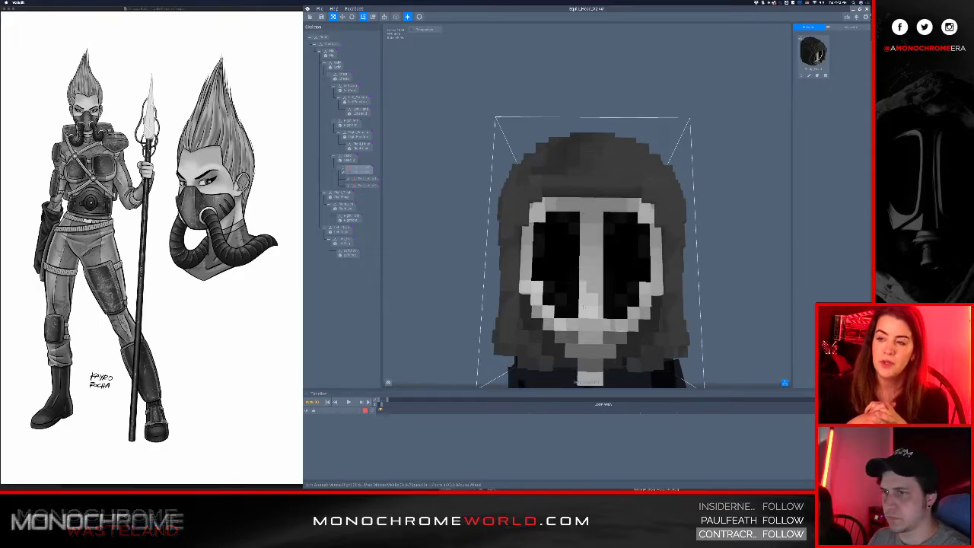
scroll(590, 225, "down", 2)
middle_click_drag(591, 344, 591, 303)
right_click_drag(591, 304, 599, 302)
scroll(600, 311, "up", 3)
right_click_drag(600, 301, 603, 297)
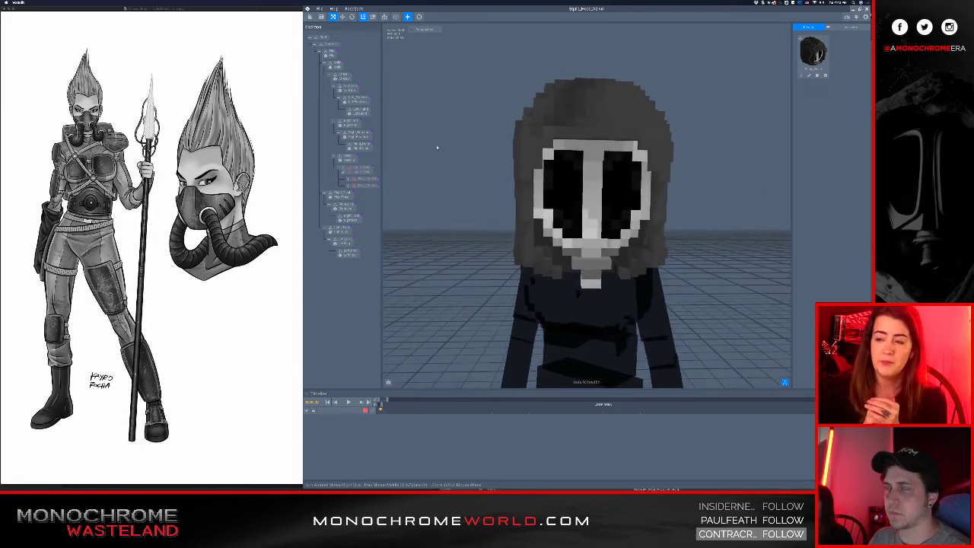
Save and close the gas mask hood asset, and open the recent Equipment Test character
left_click(310, 16)
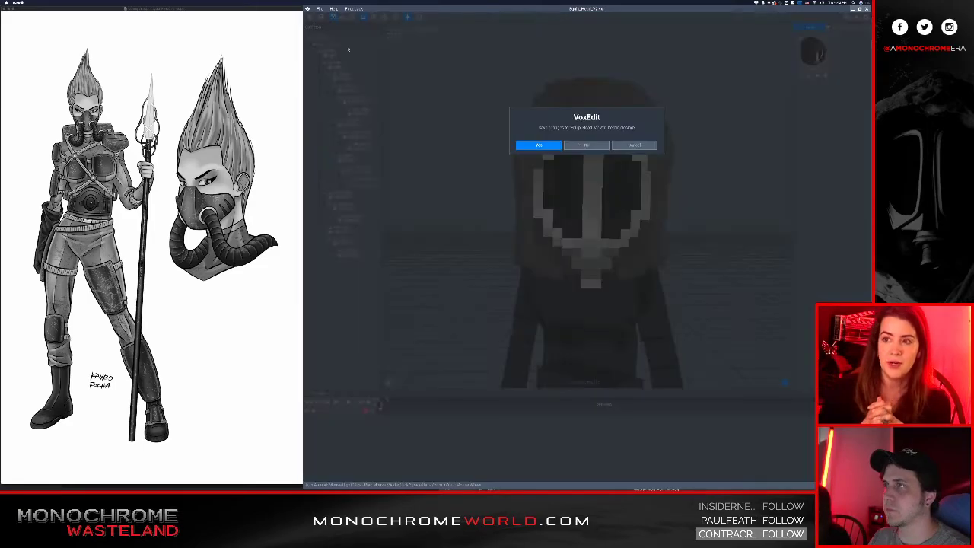
left_click(549, 144)
left_click(589, 49)
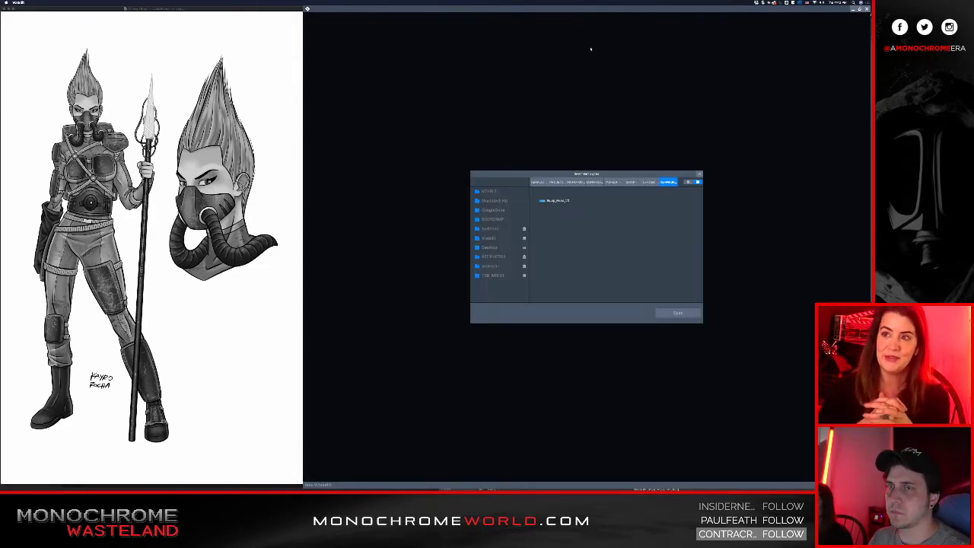
left_click(700, 173)
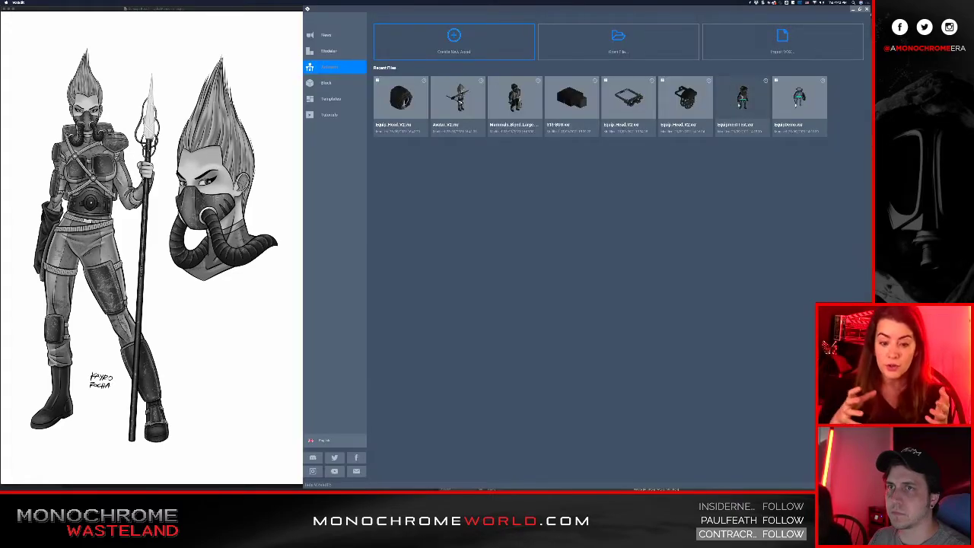
left_click(742, 99)
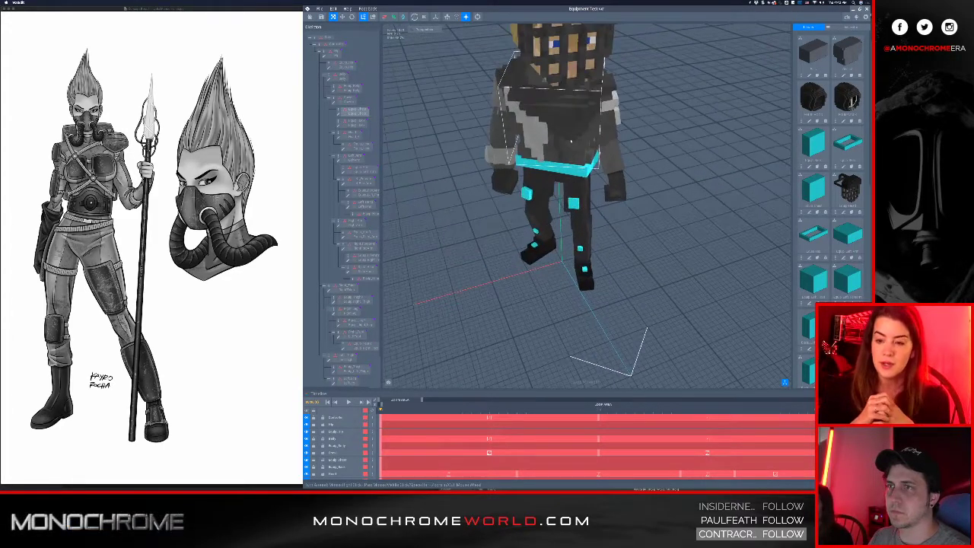
Replace the Equipment Test character's head equipment with the gas mask hood from the model library
scroll(566, 159, "up", 2)
right_click_drag(565, 158, 565, 152)
middle_click_drag(566, 152, 575, 217)
left_click_drag(845, 99, 385, 154)
Examine how the gas mask hood sits on the character, including the chin and chest up close
scroll(581, 220, "down", 3)
right_click_drag(580, 212, 593, 232)
scroll(580, 233, "up", 3)
scroll(580, 233, "down", 4)
scroll(580, 233, "up", 1)
scroll(593, 232, "down", 3)
scroll(593, 232, "up", 6)
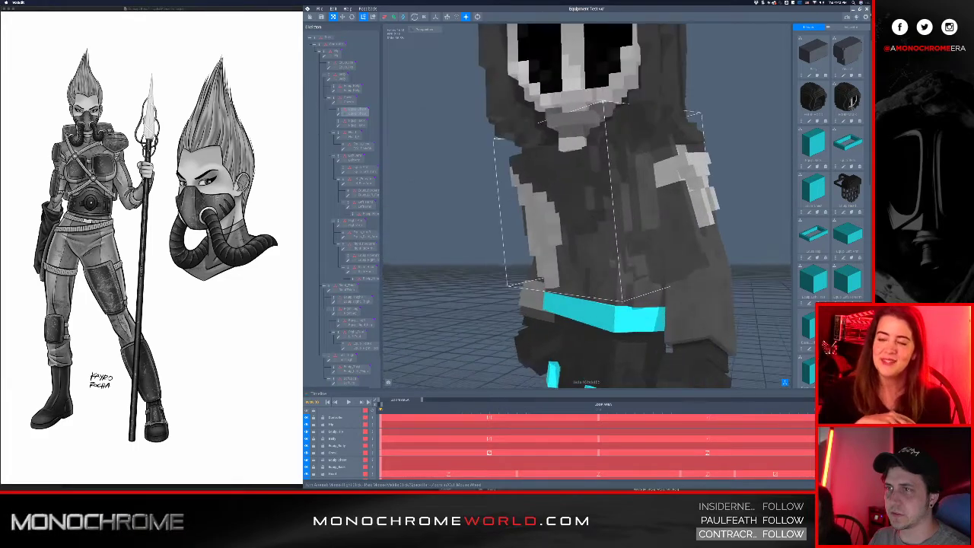
scroll(595, 241, "down", 3)
right_click_drag(595, 240, 607, 244)
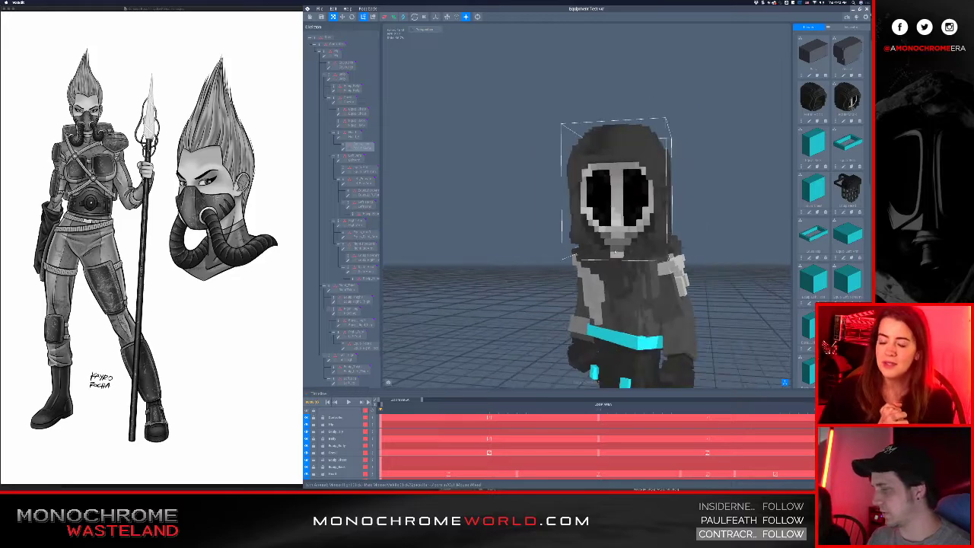
Compare the full outfit in three-quarter view with the gas mask's eye openings and face up close
left_click(618, 259)
scroll(612, 255, "down", 3)
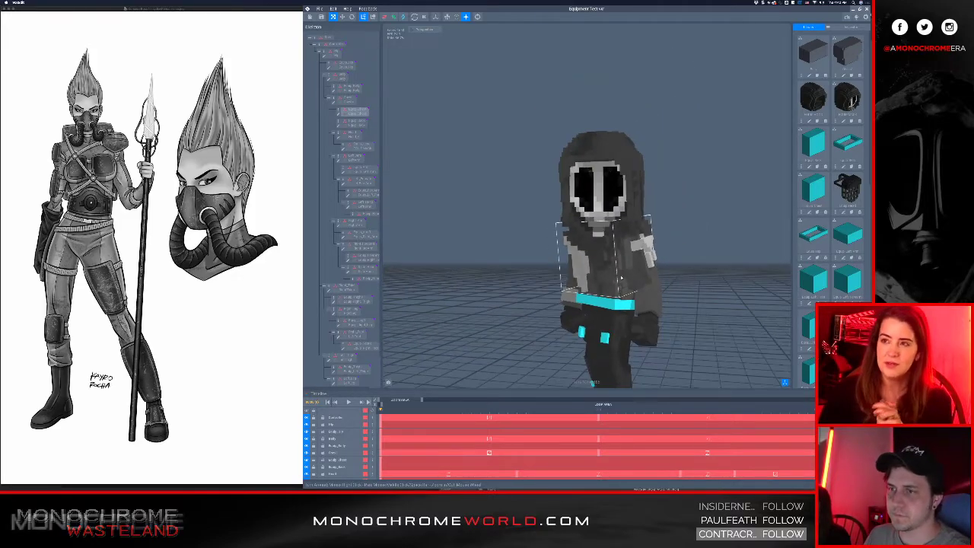
right_click_drag(613, 256, 612, 257)
middle_click_drag(612, 256, 611, 271)
right_click_drag(610, 271, 611, 273)
right_click_drag(648, 215, 657, 219)
right_click_drag(615, 188, 614, 186)
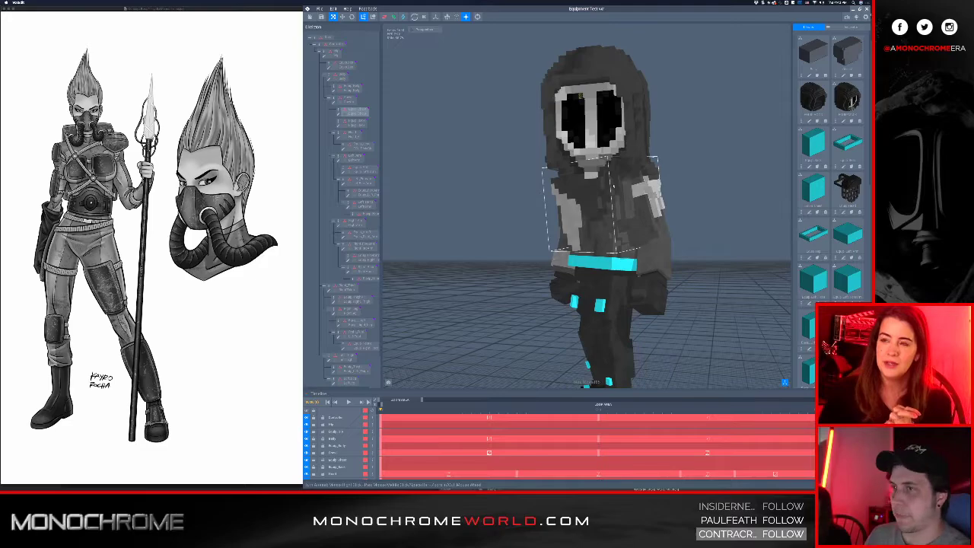
scroll(613, 186, "up", 6)
scroll(611, 170, "up", 2)
scroll(614, 171, "down", 6)
right_click_drag(618, 171, 626, 167)
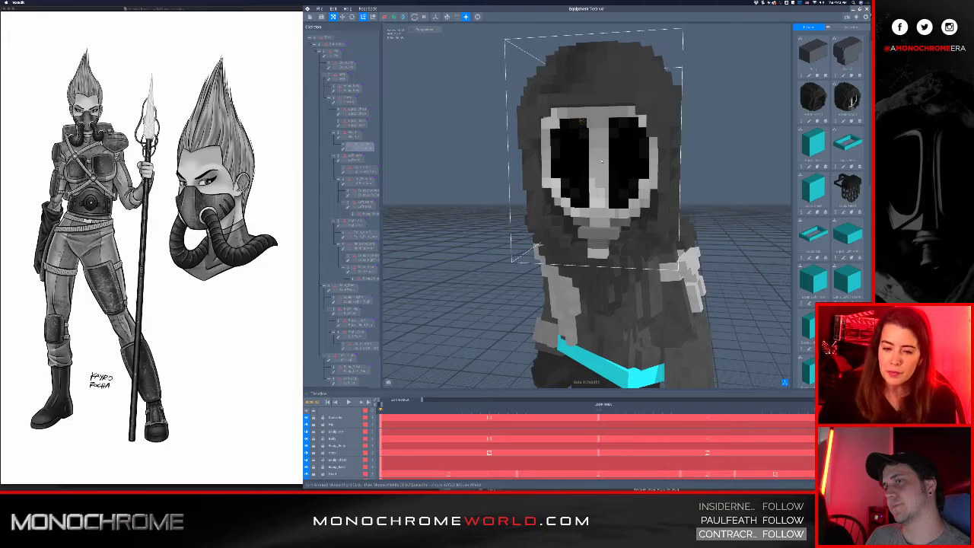
scroll(601, 153, "up", 2)
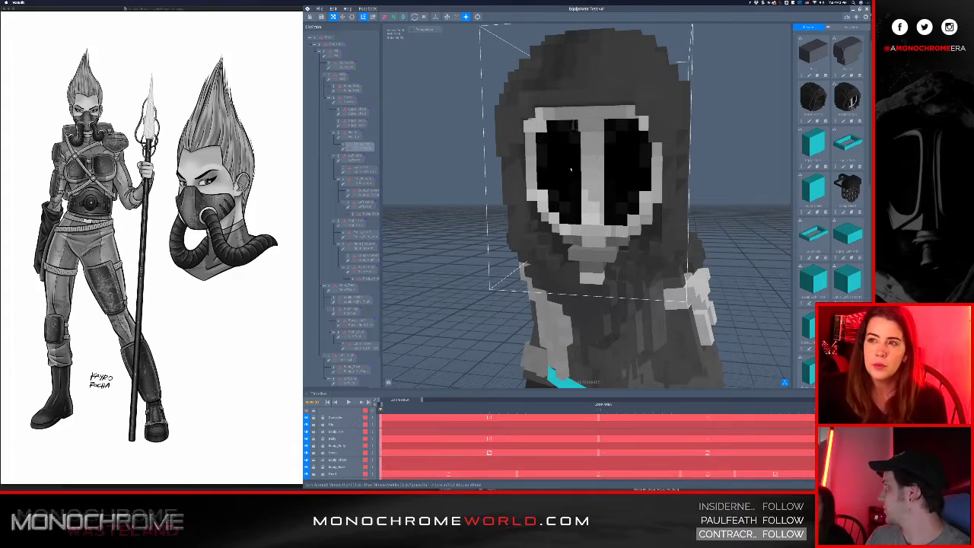
scroll(608, 207, "down", 2)
Select the head equipment node and swap the gas mask hood for the open-faced hood from the library
left_click(447, 77)
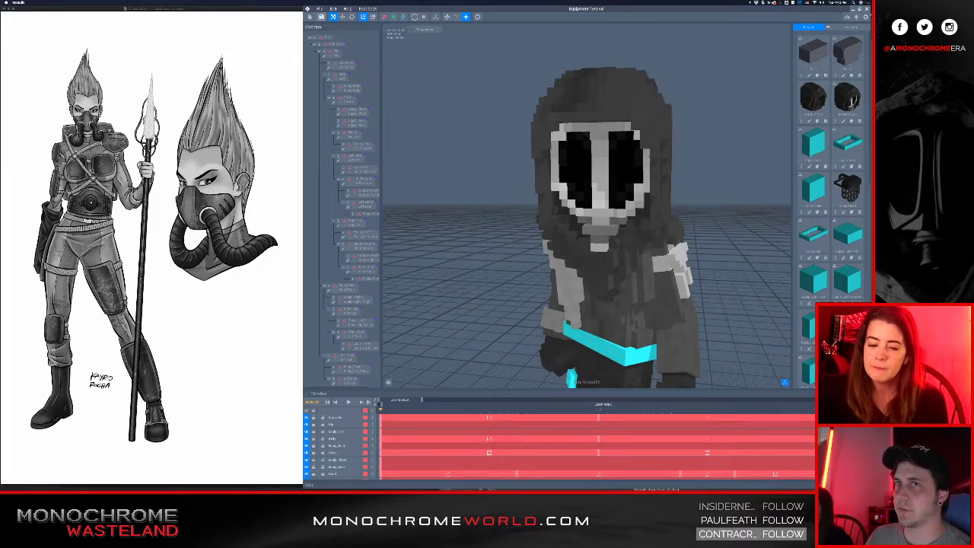
left_click(535, 240)
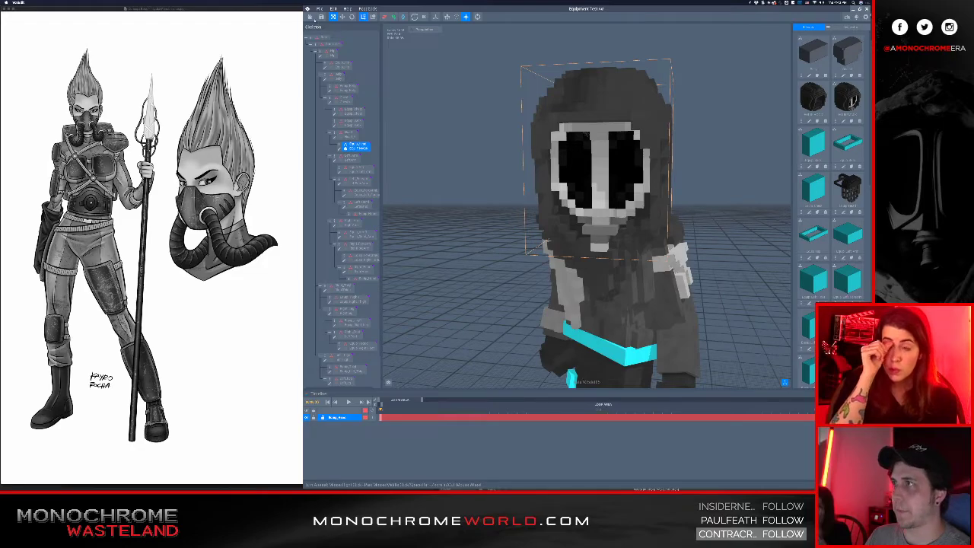
scroll(399, 81, "down", 3)
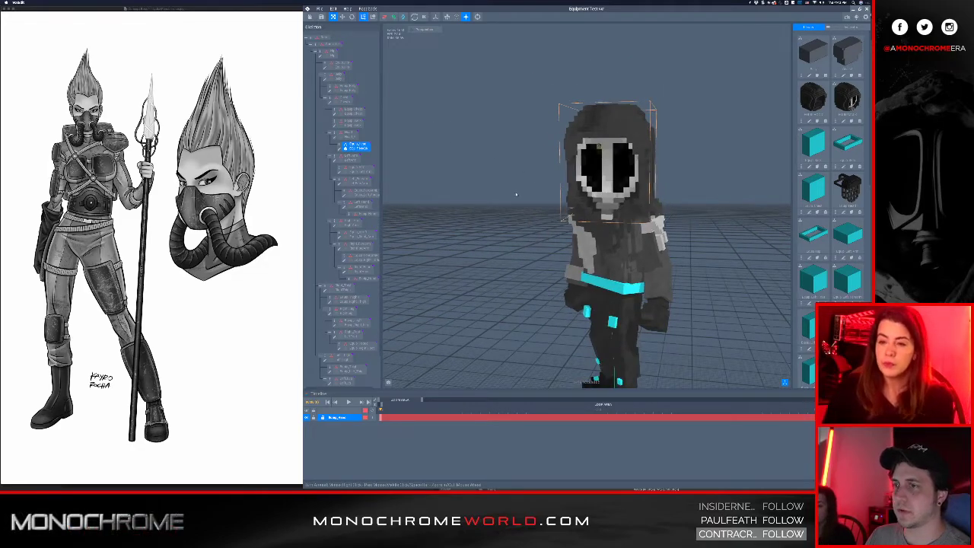
middle_click_drag(599, 147, 591, 106)
middle_click_drag(628, 266, 619, 186)
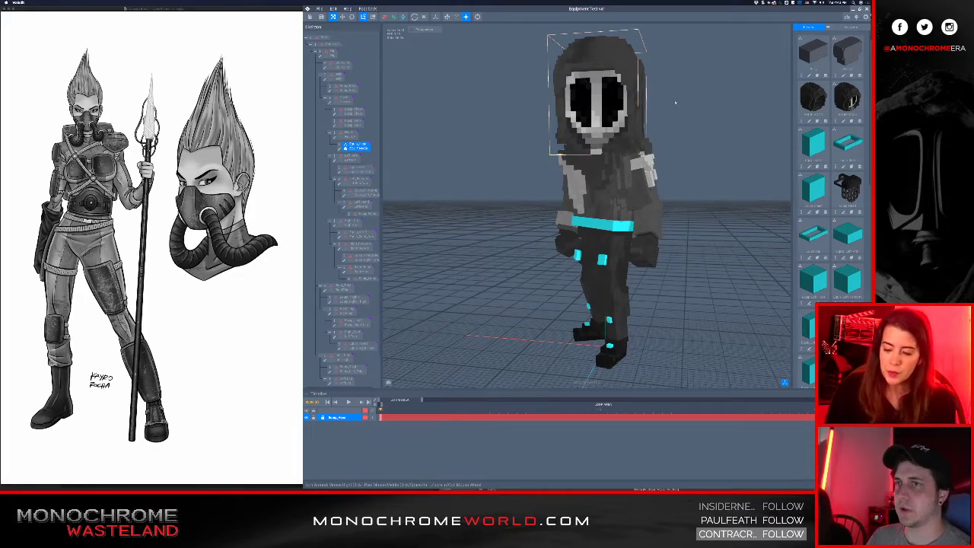
left_click_drag(812, 99, 371, 159)
right_click_drag(574, 127, 535, 109)
scroll(586, 135, "up", 3)
scroll(533, 131, "down", 5)
scroll(535, 109, "up", 4)
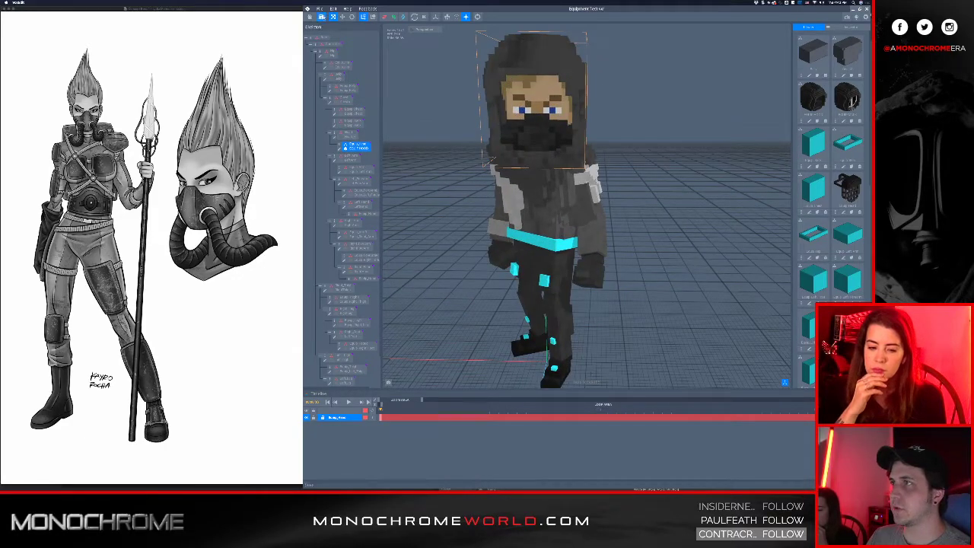
Save and close the Equipment Test character, and reopen the spear-wielding avatar Avatar_V2
left_click(310, 16)
left_click(540, 145)
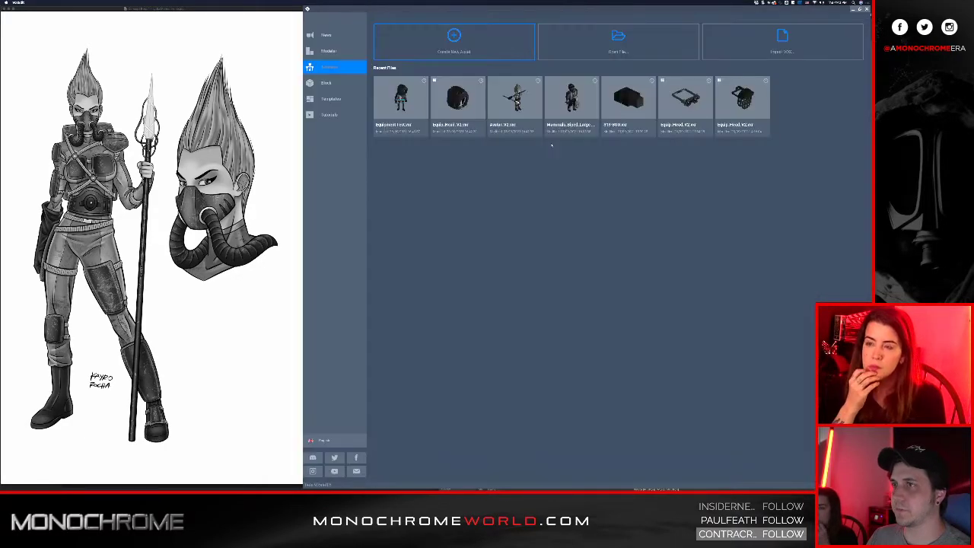
left_click(515, 99)
Return the avatar to its standing pose and examine the knee pads and straps on both legs
scroll(571, 205, "up", 5)
right_click_drag(584, 179, 585, 223)
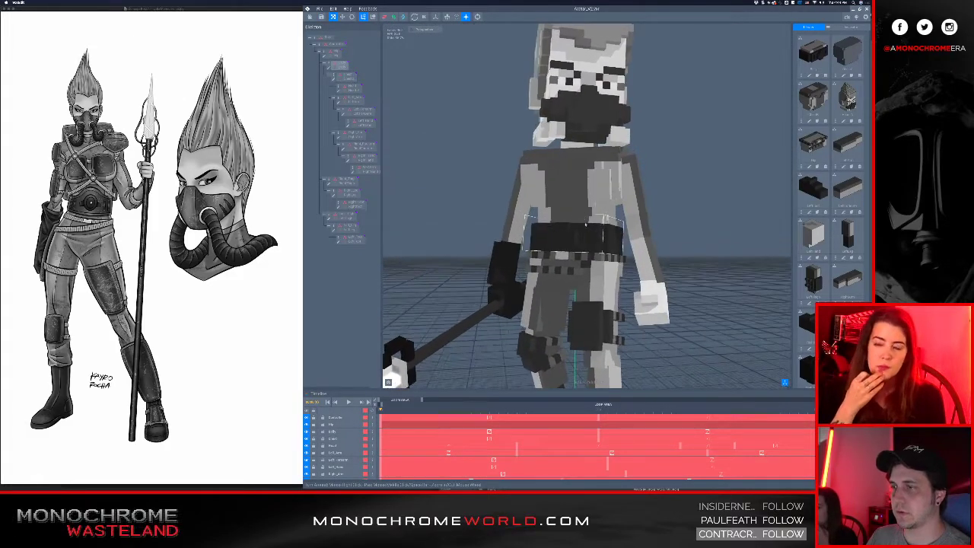
scroll(585, 223, "up", 5)
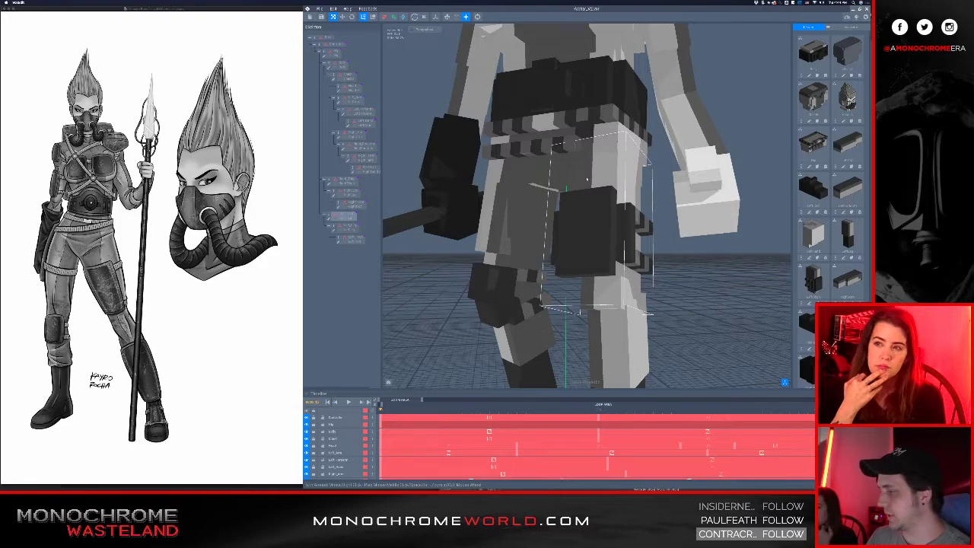
scroll(586, 179, "down", 3)
right_click_drag(546, 270, 545, 283)
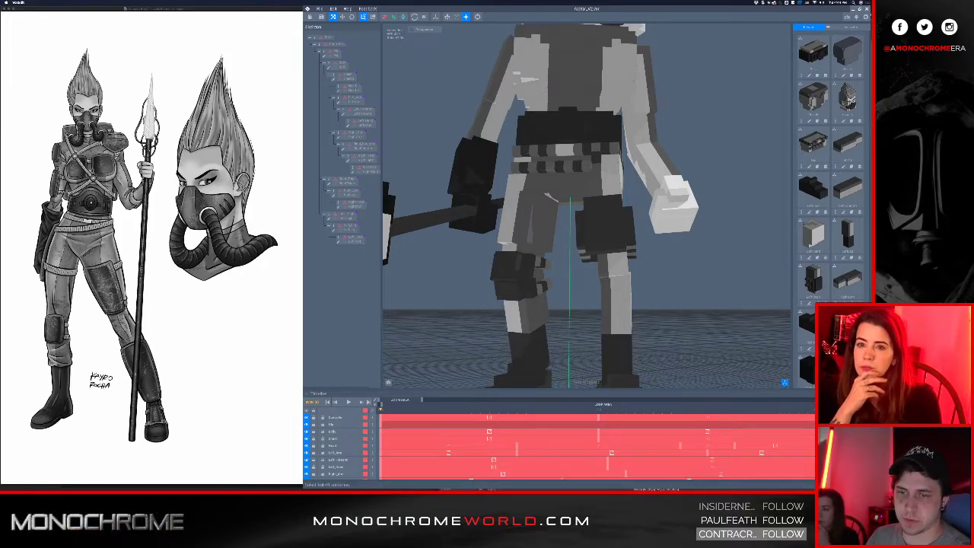
right_click_drag(551, 289, 543, 283)
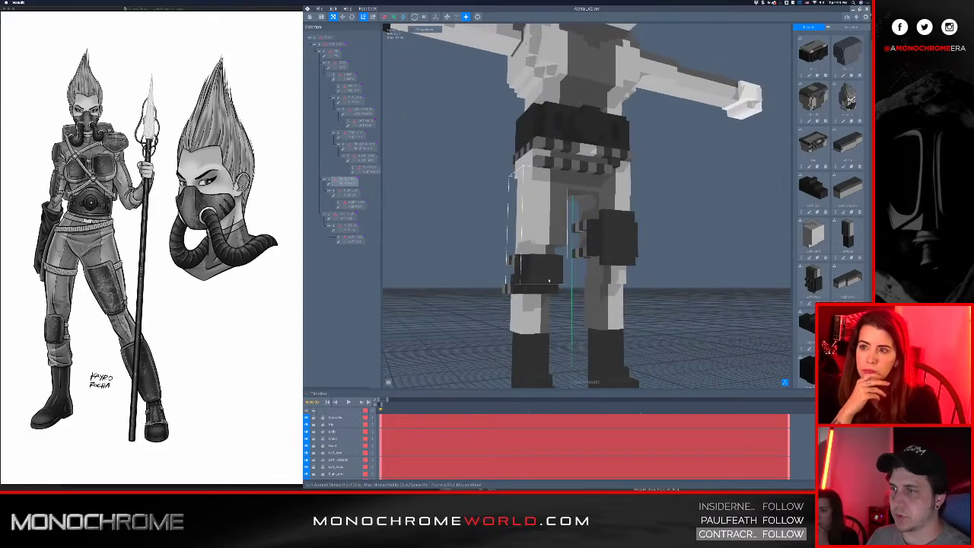
right_click_drag(544, 279, 540, 282)
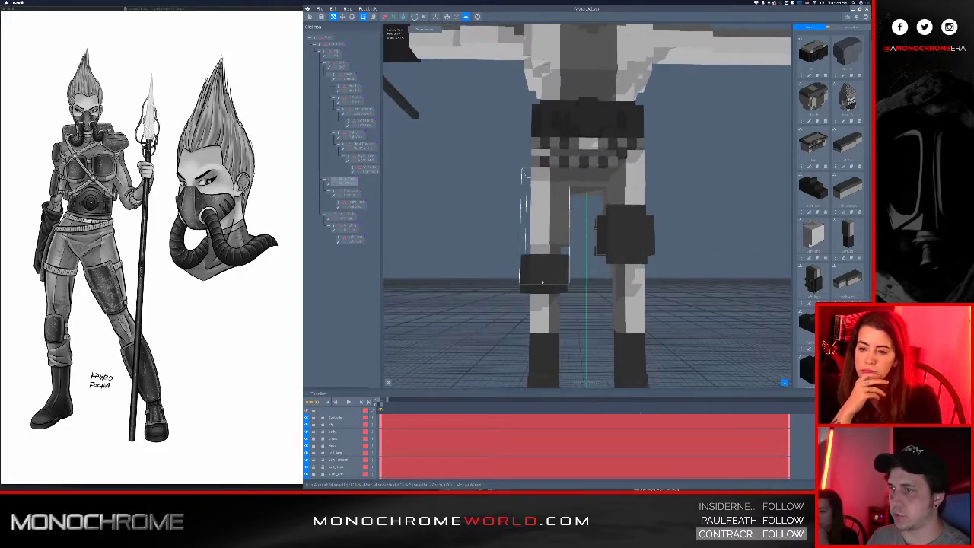
Select the avatar's right thigh and open it for voxel editing
left_click(526, 190)
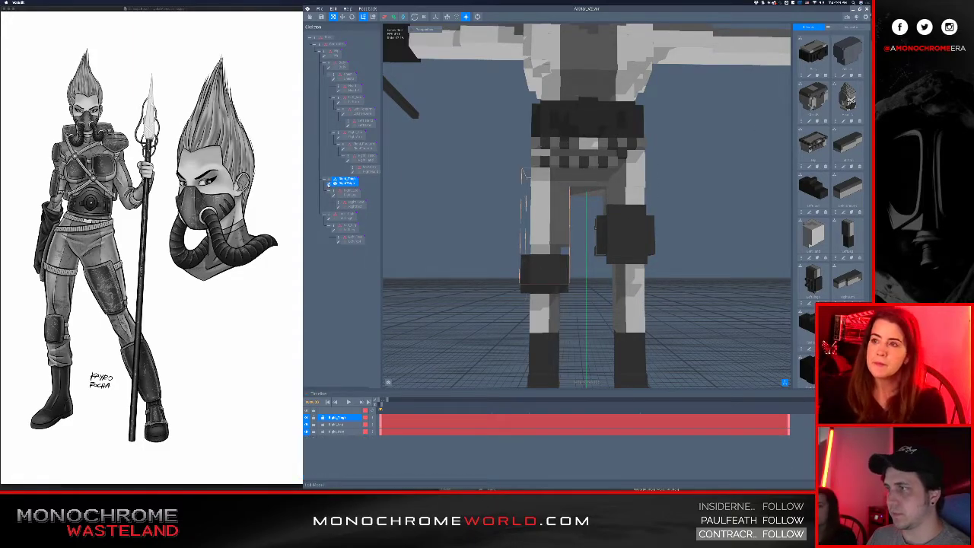
left_click(329, 184)
left_click(548, 329)
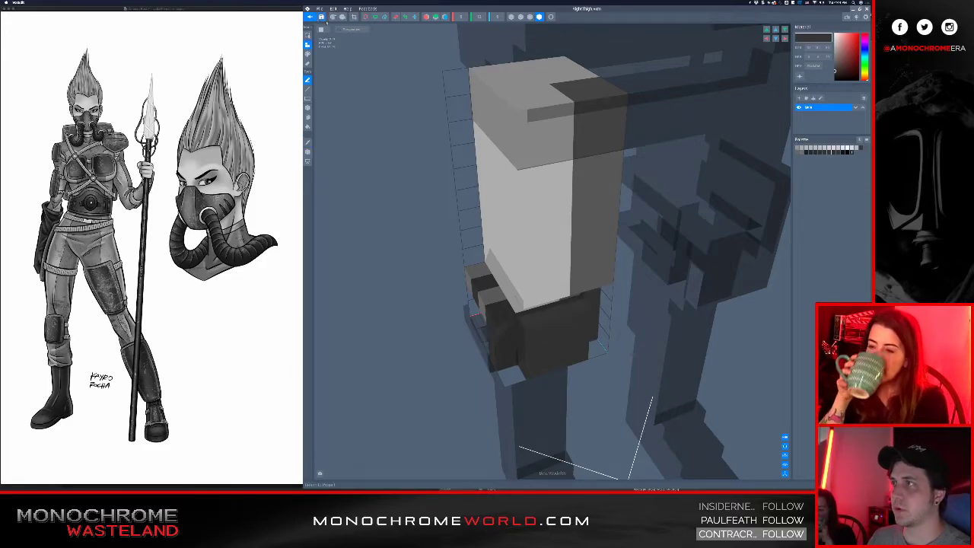
Leave the right thigh's voxel editing with its changes saved and examine both knees on the avatar
left_click(313, 18)
left_click(559, 151)
right_click_drag(563, 234, 567, 212)
scroll(568, 213, "up", 5)
scroll(631, 149, "up", 3)
middle_click_drag(638, 127, 567, 178)
scroll(613, 158, "up", 2)
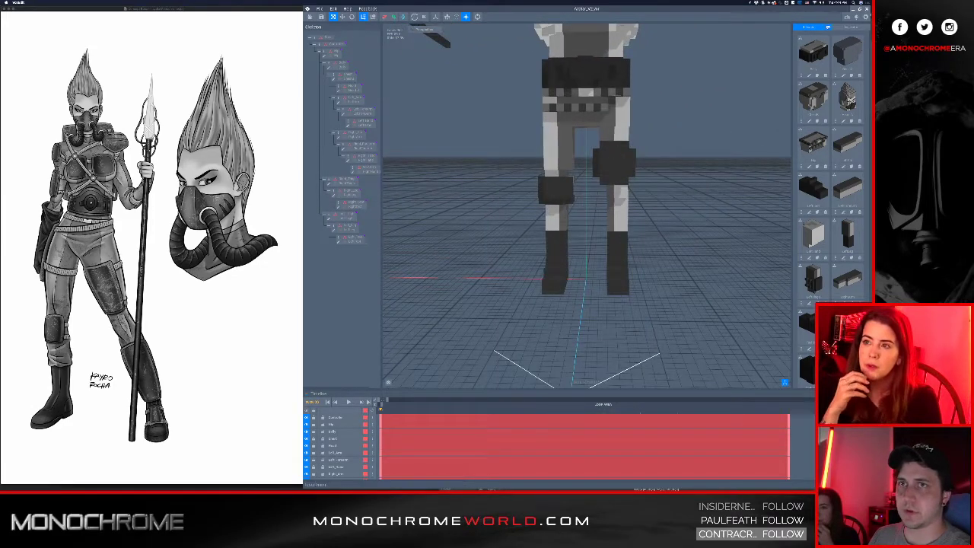
Create a new voxel model named KNEEPAD and set its drawing colour to dark grey
left_click(830, 29)
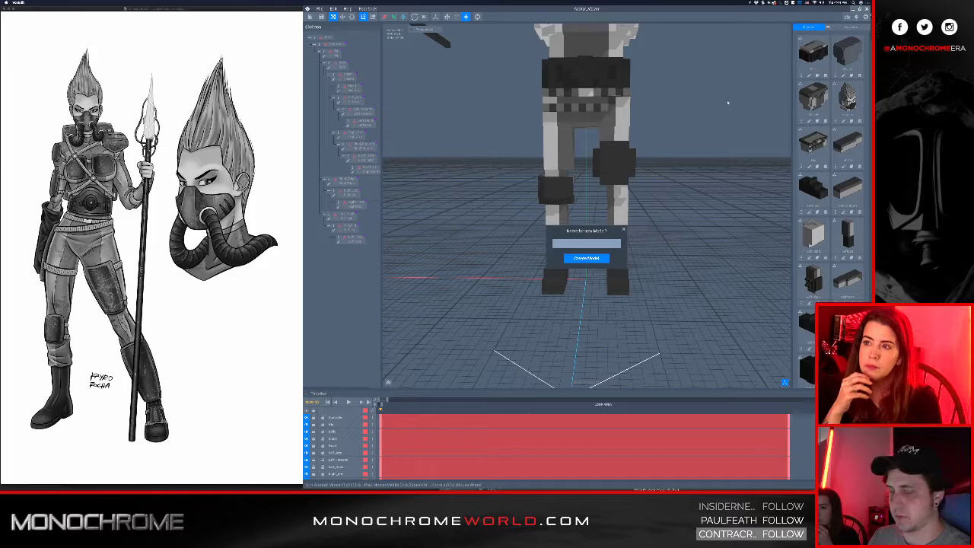
key("Return")
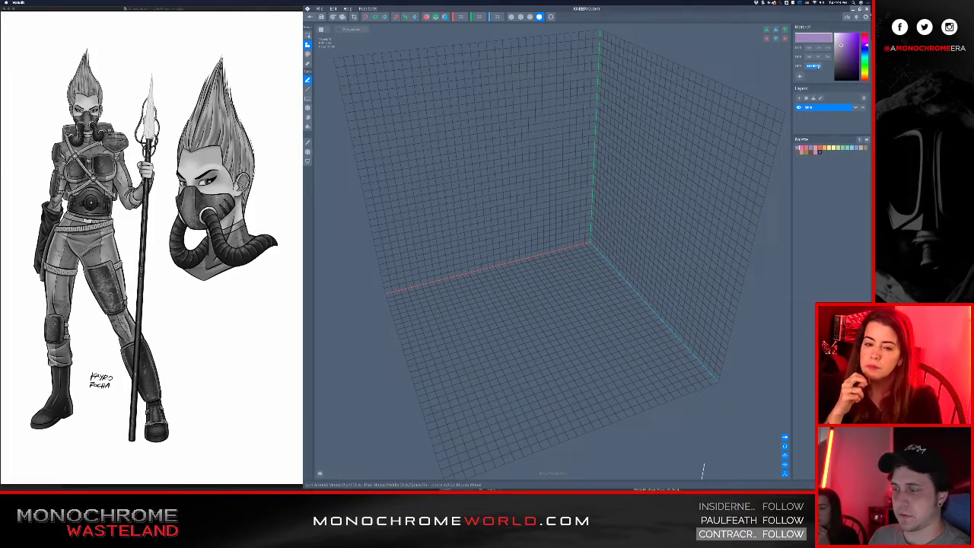
key("Return")
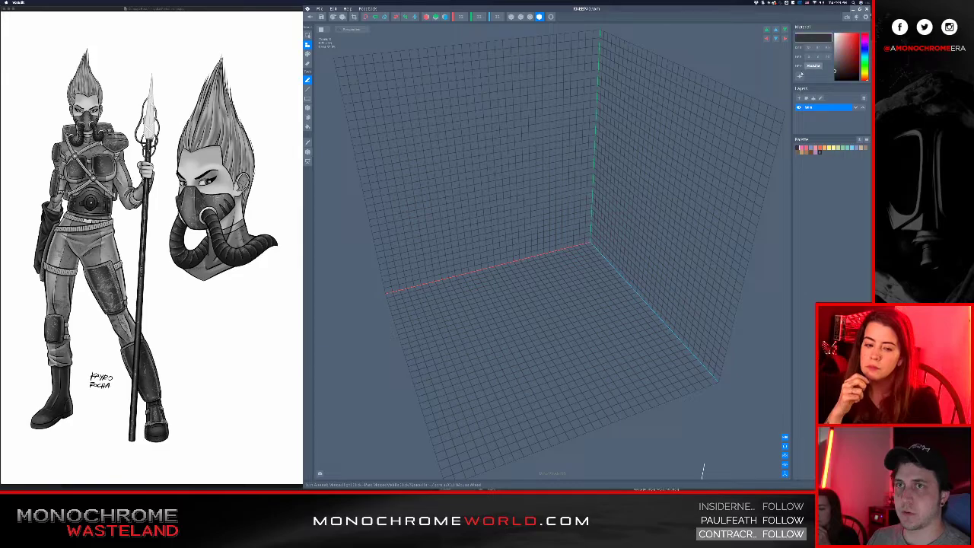
Build a small dark grey block in the corner of the grid and crop the model's volume to it
left_click(578, 237)
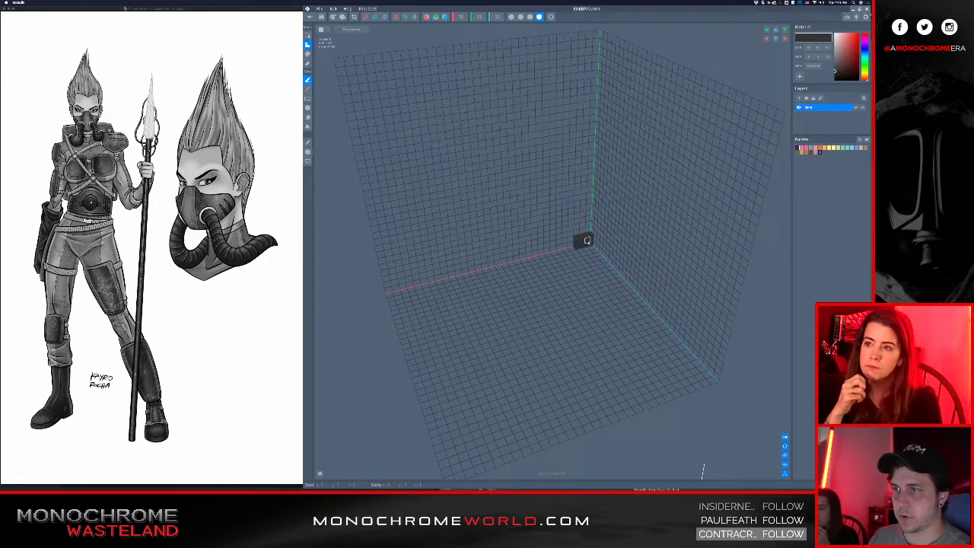
scroll(596, 215, "up", 3)
left_click(354, 16)
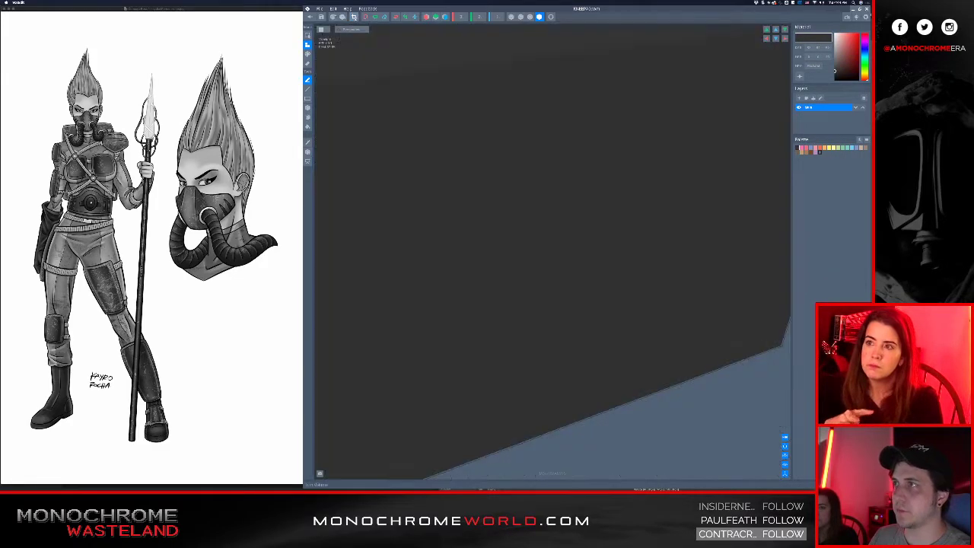
scroll(441, 136, "down", 5)
right_click_drag(477, 200, 494, 254)
scroll(488, 250, "up", 2)
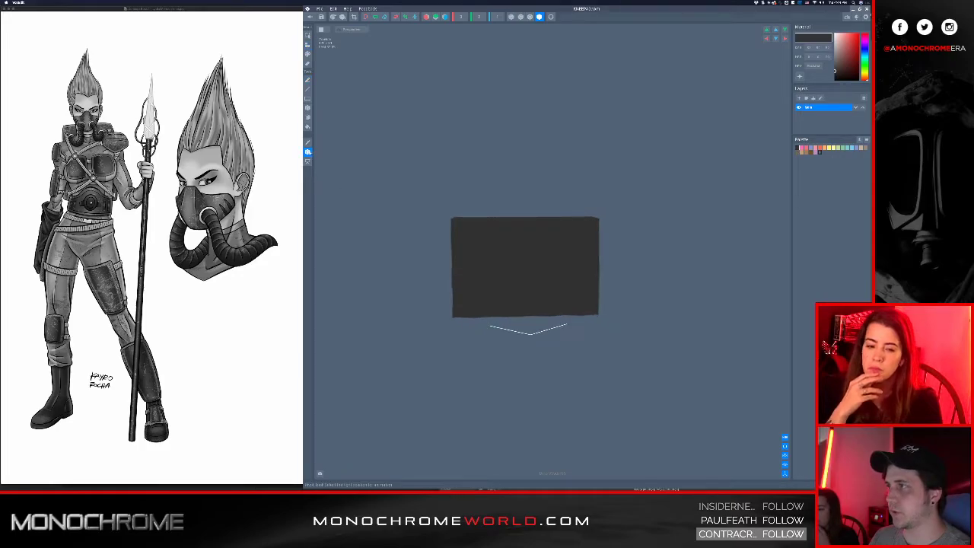
Set the KNEEPAD model's pivot to center, then save it and return to the avatar
left_click(307, 152)
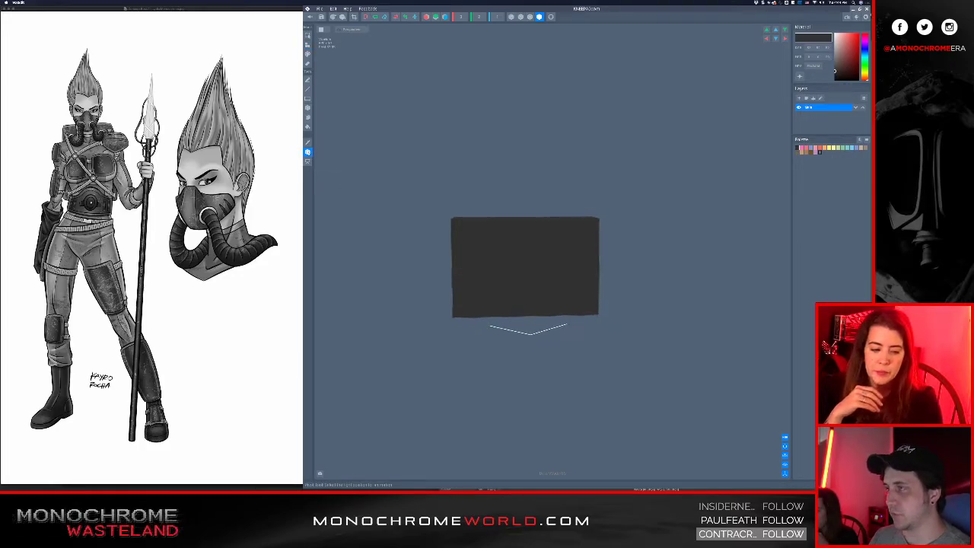
right_click(308, 152)
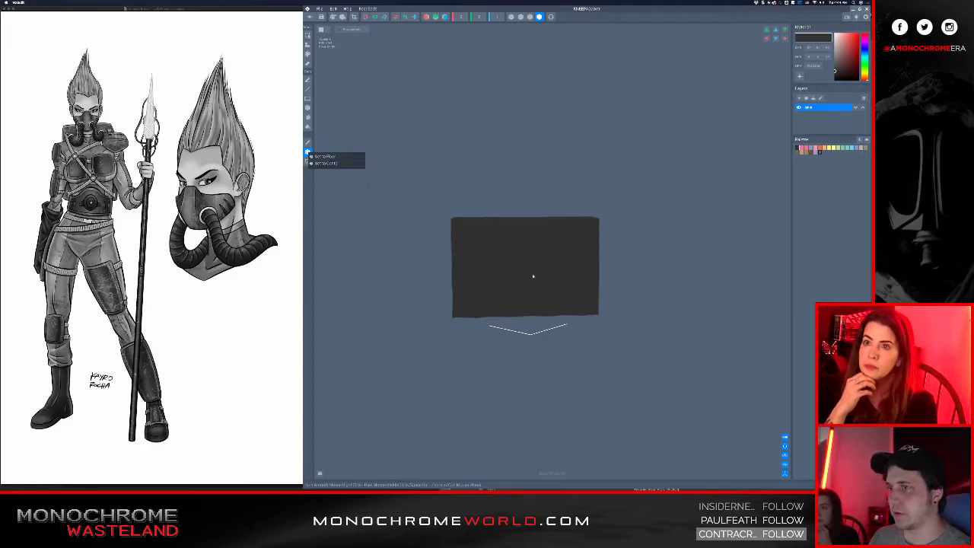
left_click(326, 162)
mouse_move(532, 263)
right_mouse_down()
mouse_move(533, 252)
mouse_move(535, 264)
right_mouse_up()
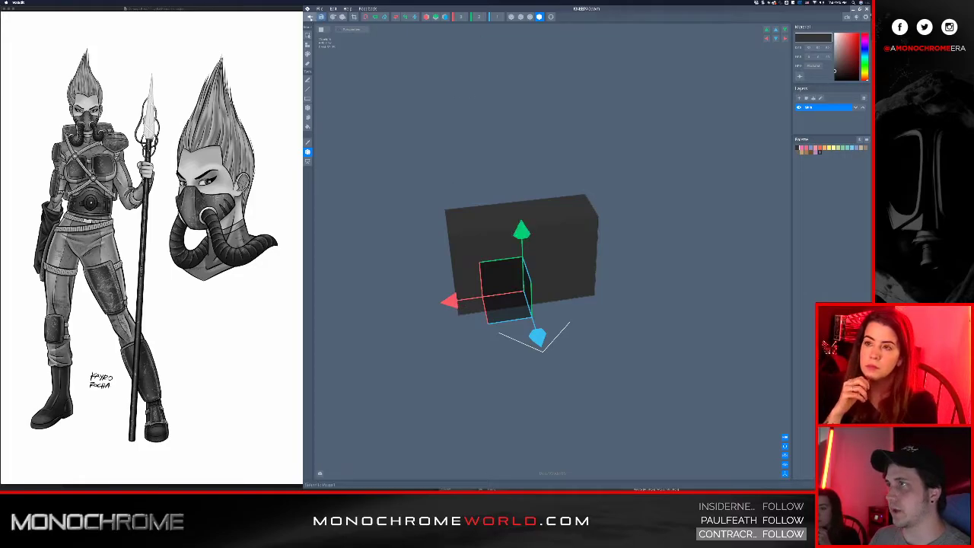
left_click(310, 17)
left_click(538, 145)
Add a child node named KNEEPAD under the right leg node and assign the new dark block model to it
scroll(508, 181, "up", 10)
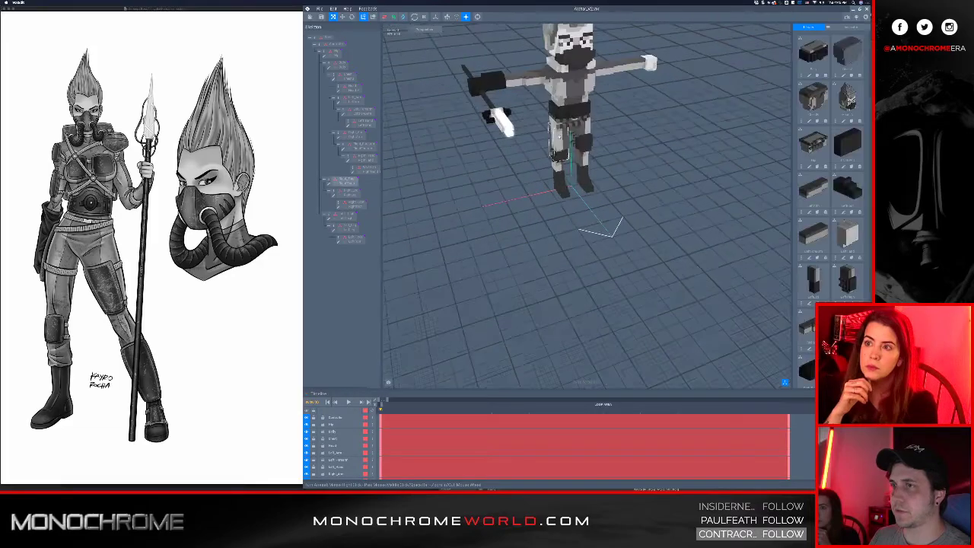
right_click_drag(508, 180, 499, 241)
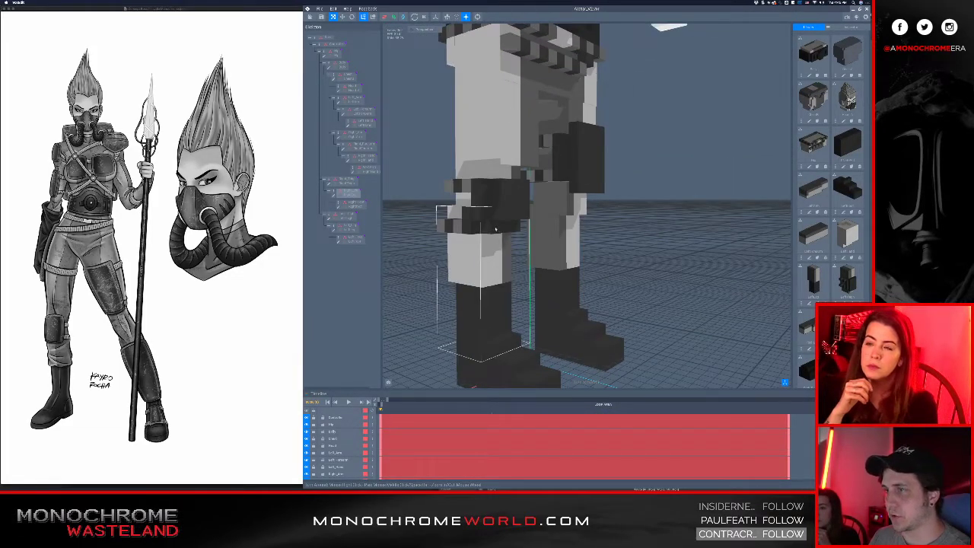
left_click(346, 190)
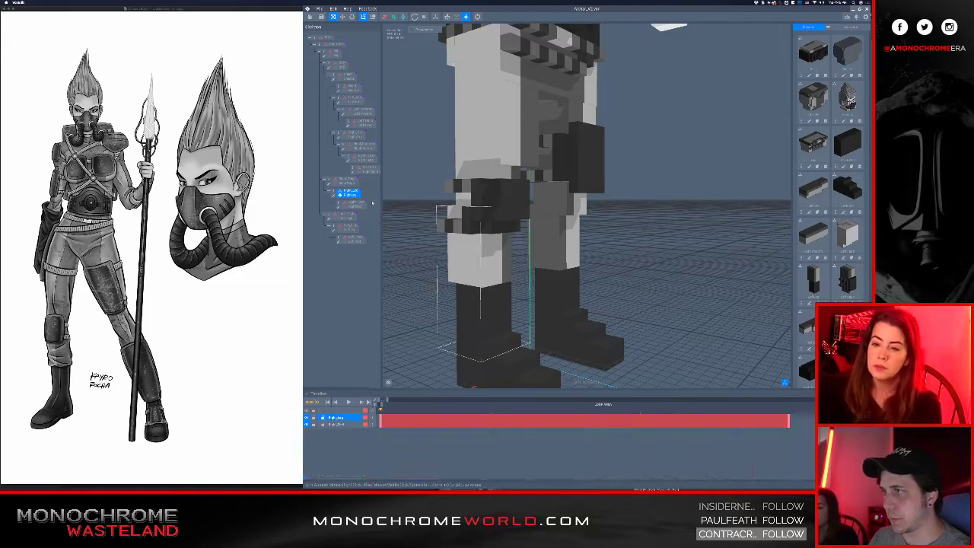
right_click(334, 192)
left_click(350, 202)
type("KNEEPAD")
key("Return")
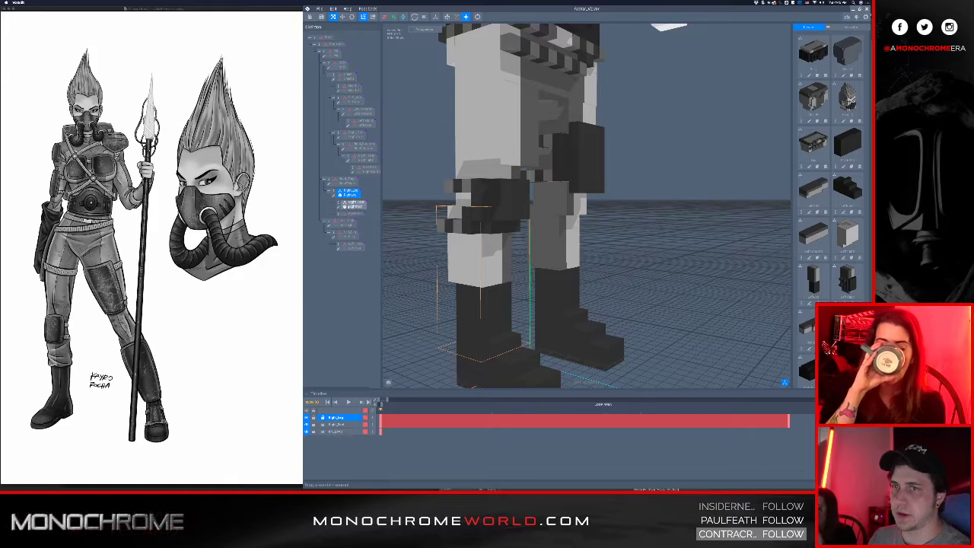
left_click_drag(847, 143, 362, 216)
left_click(355, 216)
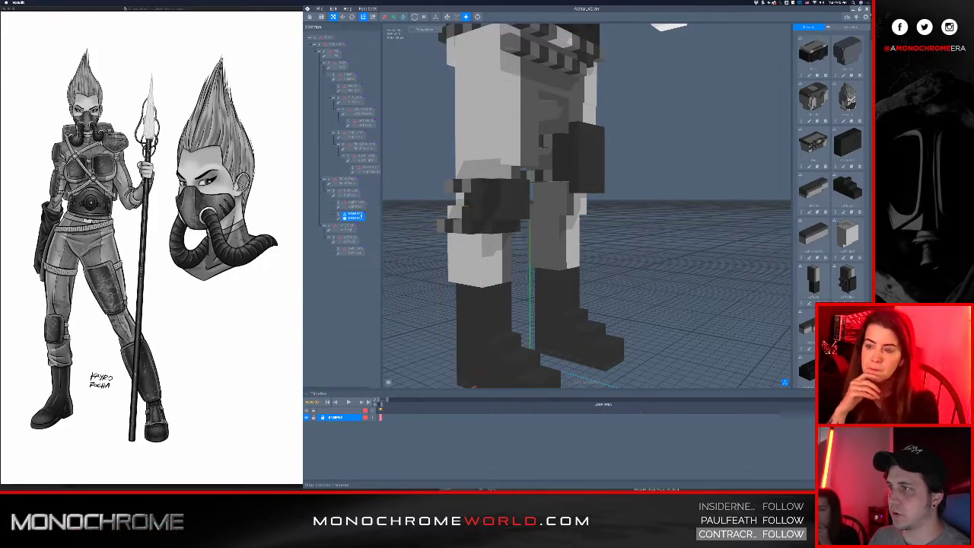
Open the KNEEPAD model and move its pivot so the block sits on the front of the right knee, then save
left_click(339, 219)
scroll(445, 231, "down", 5)
right_click_drag(473, 232, 436, 239)
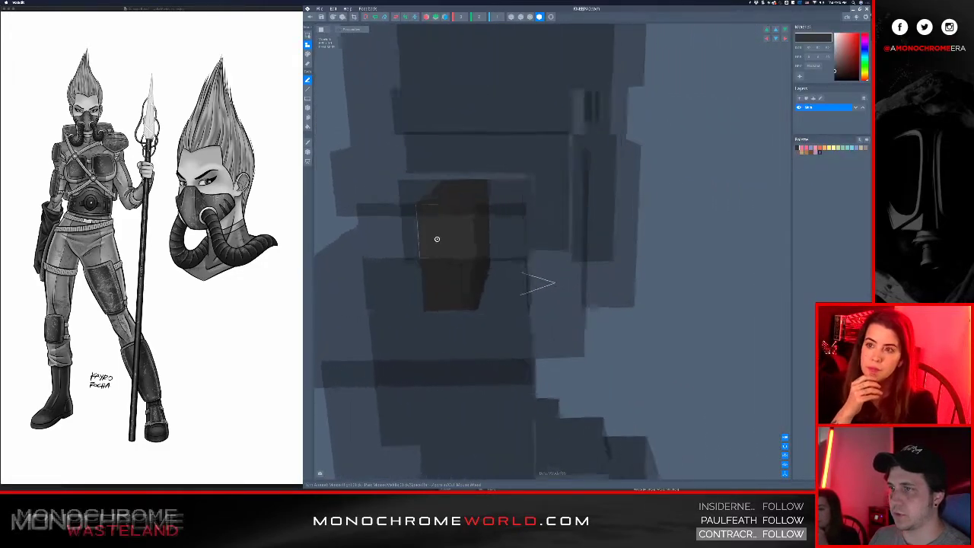
left_click(307, 151)
left_click_drag(519, 281, 392, 268)
right_click_drag(451, 247, 464, 218)
left_click_drag(483, 195, 482, 161)
right_click_drag(555, 232, 596, 219)
left_click_drag(644, 212, 656, 198)
right_click_drag(517, 229, 567, 226)
right_click_drag(536, 295, 479, 345)
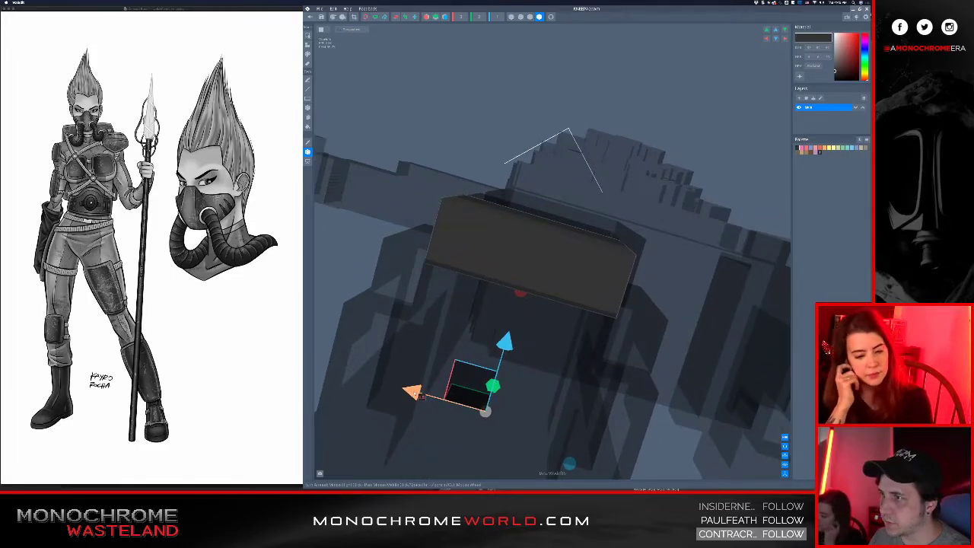
right_click_drag(437, 329, 443, 272)
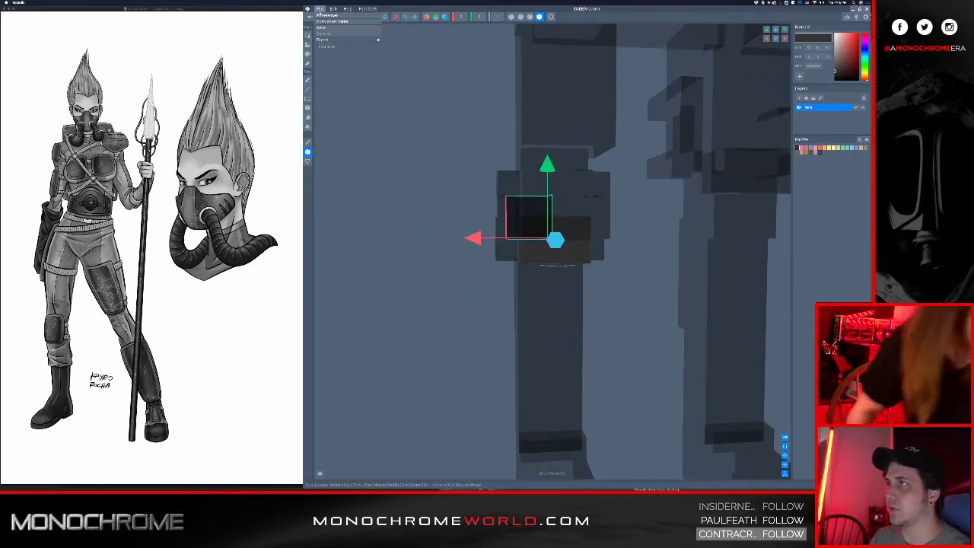
left_click(310, 16)
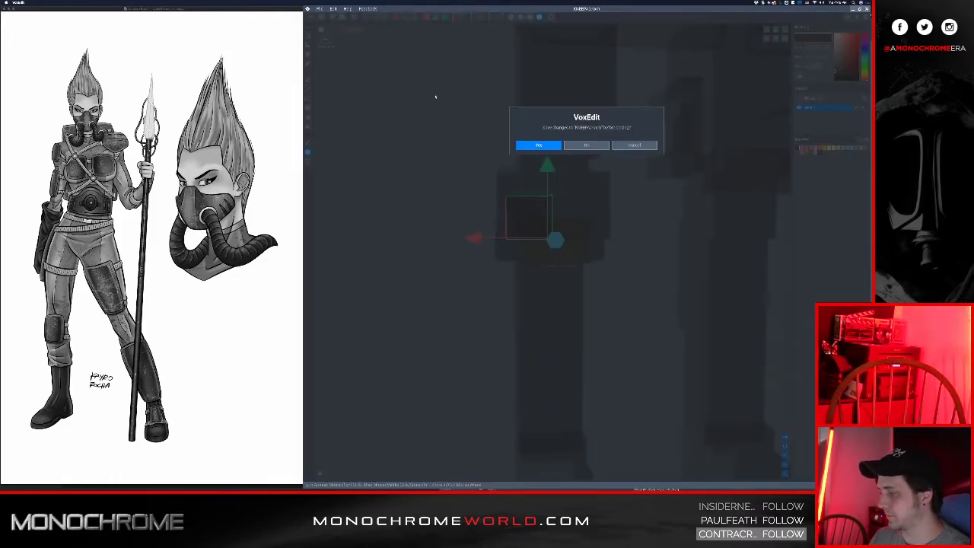
left_click(538, 145)
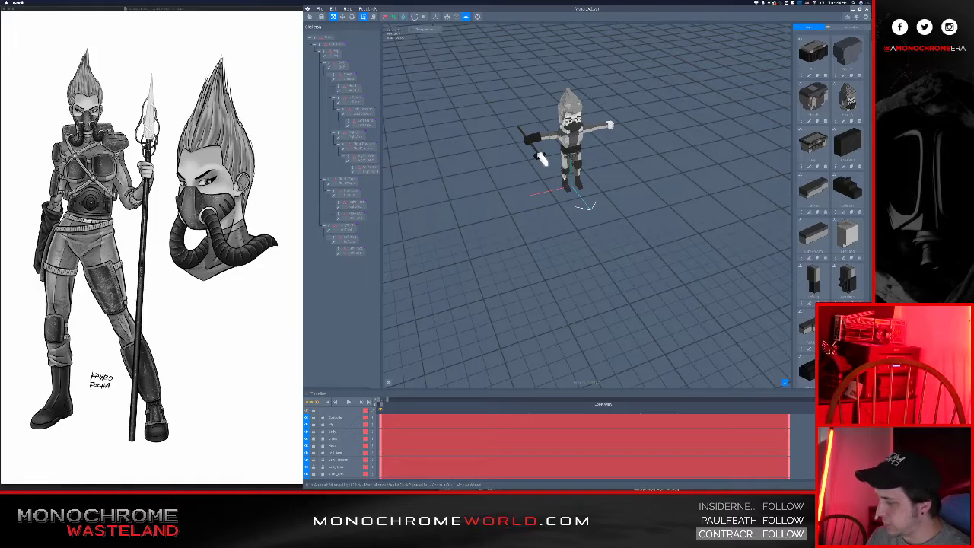
Examine how the new knee pad sits on the avatar's right knee from several angles
scroll(567, 167, "up", 5)
right_click_drag(559, 187, 551, 147)
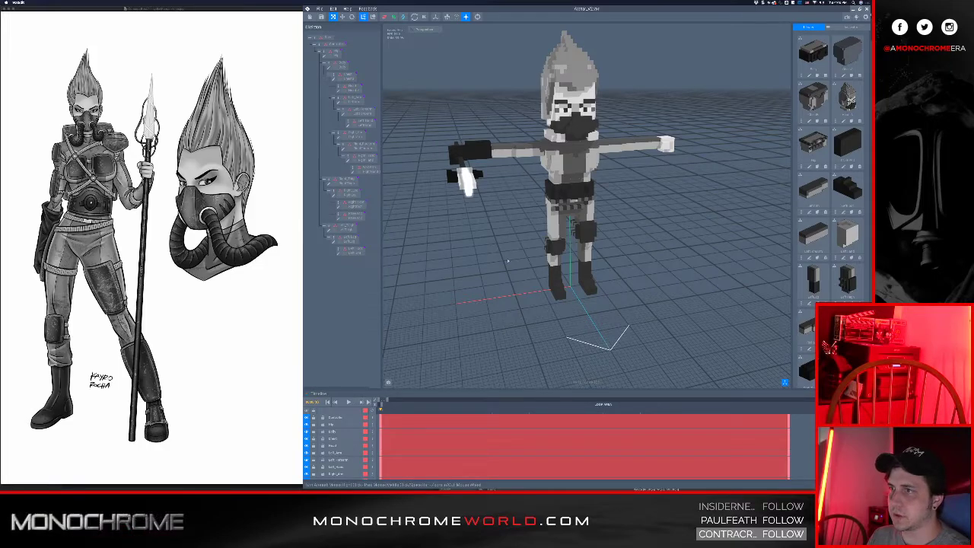
scroll(508, 273, "up", 3)
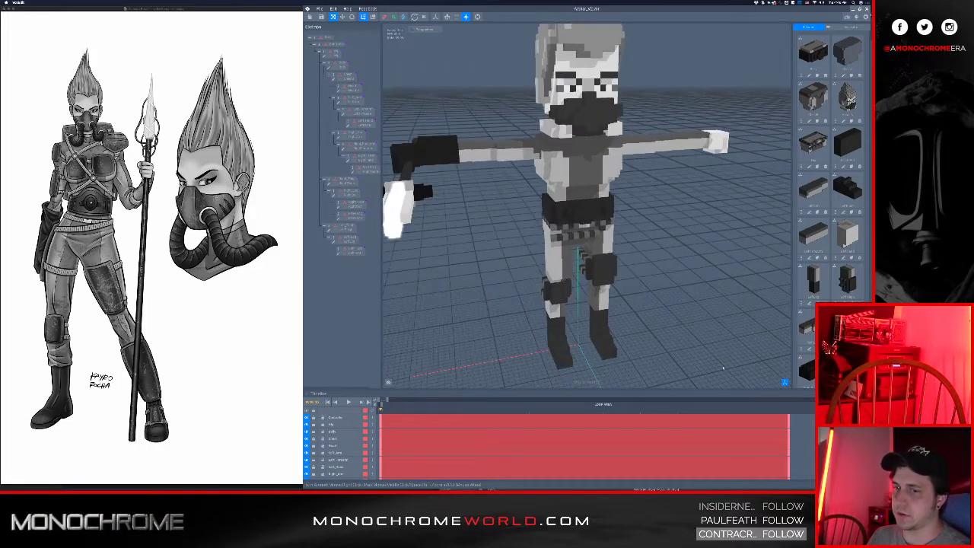
right_click(589, 420)
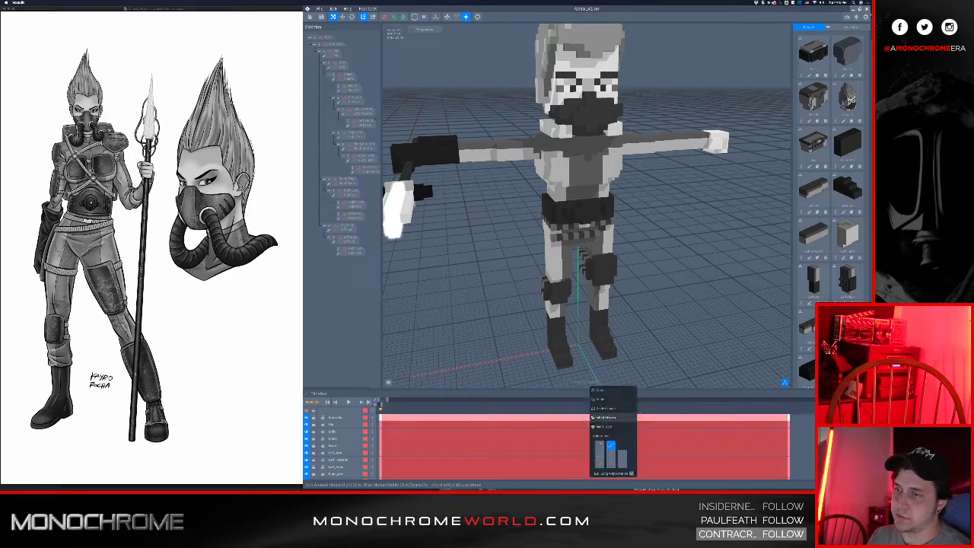
left_click(537, 359)
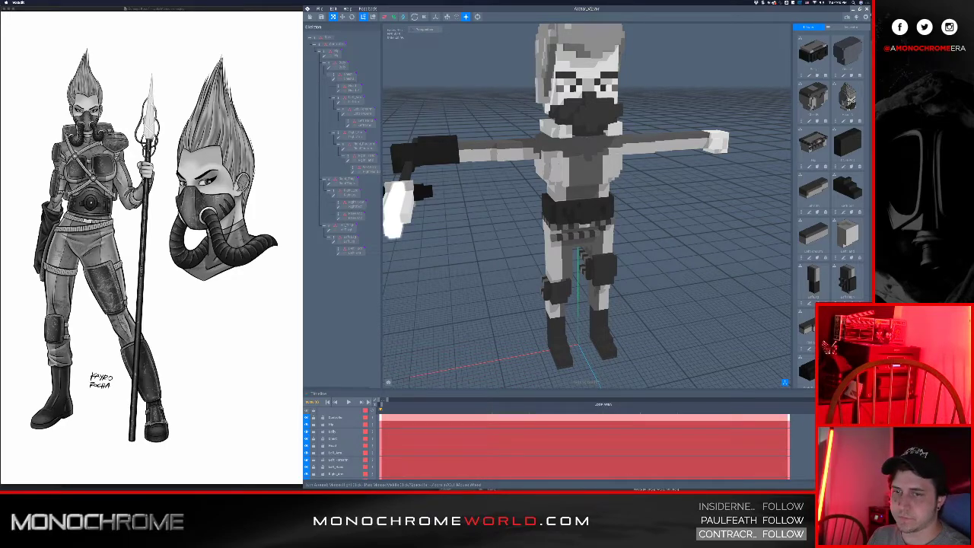
right_click_drag(608, 323, 565, 290)
scroll(566, 290, "up", 6)
middle_click_drag(566, 290, 546, 188)
right_click_drag(546, 188, 513, 207)
scroll(522, 251, "up", 3)
right_click_drag(504, 283, 469, 259)
scroll(469, 259, "down", 3)
Reopen the right knee's KNEEPAD model, nudge its pivot slightly sideways along the red axis, and save it
left_click(495, 298)
right_click_drag(495, 298, 532, 316)
left_click(530, 332)
left_click(532, 317)
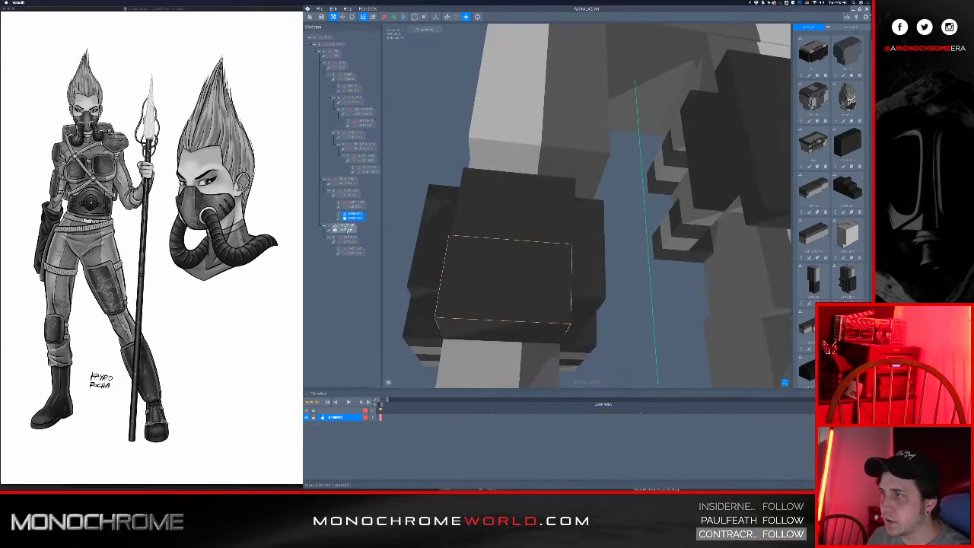
left_click(338, 219)
scroll(479, 302, "down", 2)
right_click_drag(482, 302, 512, 298)
left_click(308, 152)
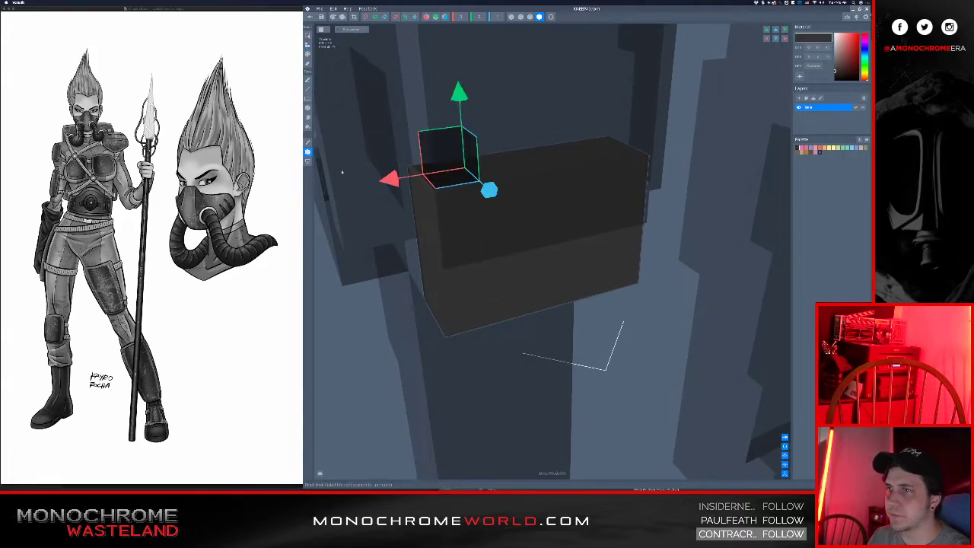
left_click_drag(395, 184, 392, 185)
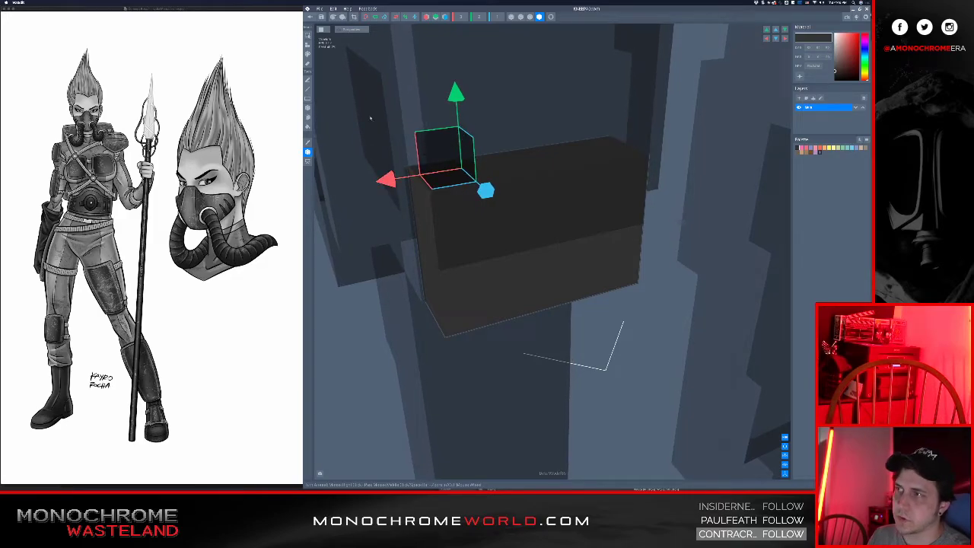
left_click(309, 18)
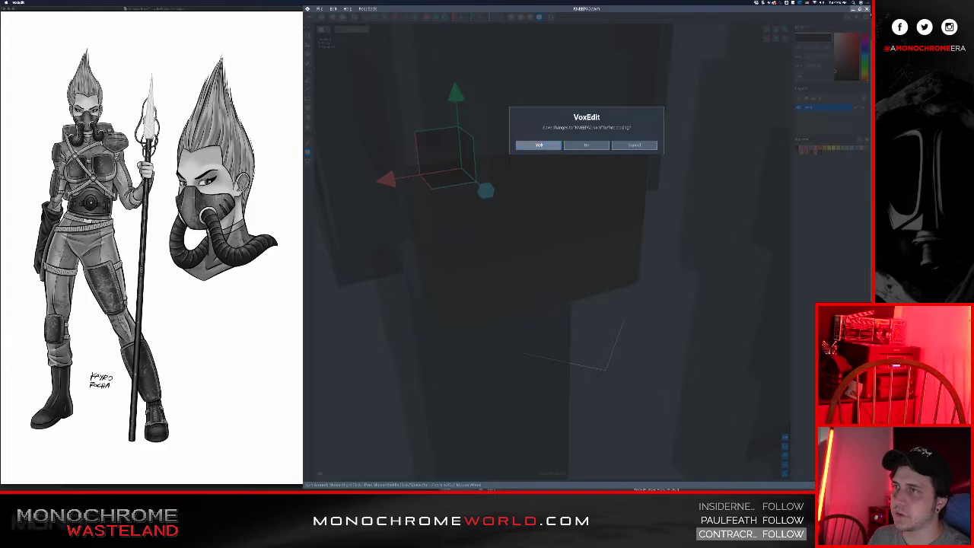
left_click(539, 145)
Check the knee pad from above, readjust its pivot against the front of the right knee, and save the model
scroll(538, 118, "up", 5)
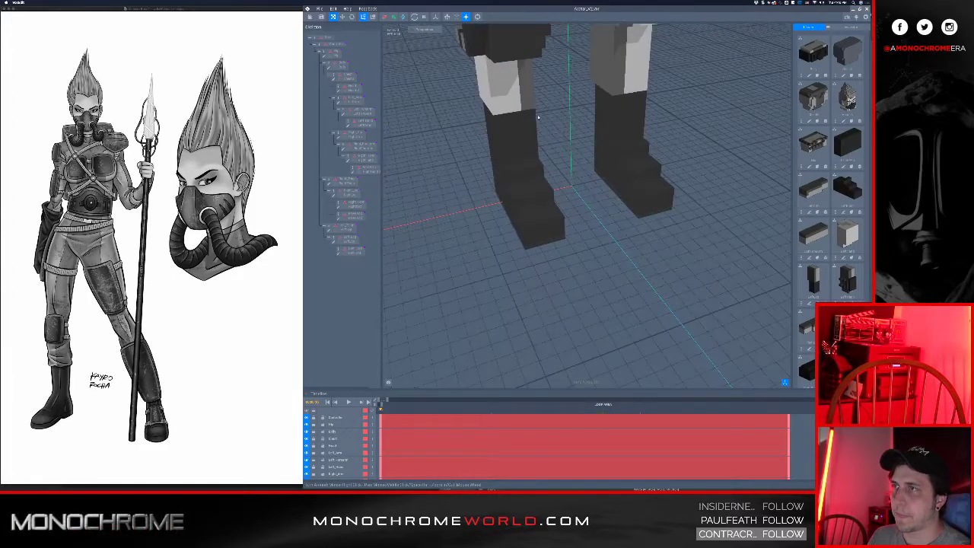
scroll(538, 122, "up", 8)
right_click_drag(548, 143, 531, 161)
middle_click_drag(531, 162, 592, 182)
left_click(524, 191)
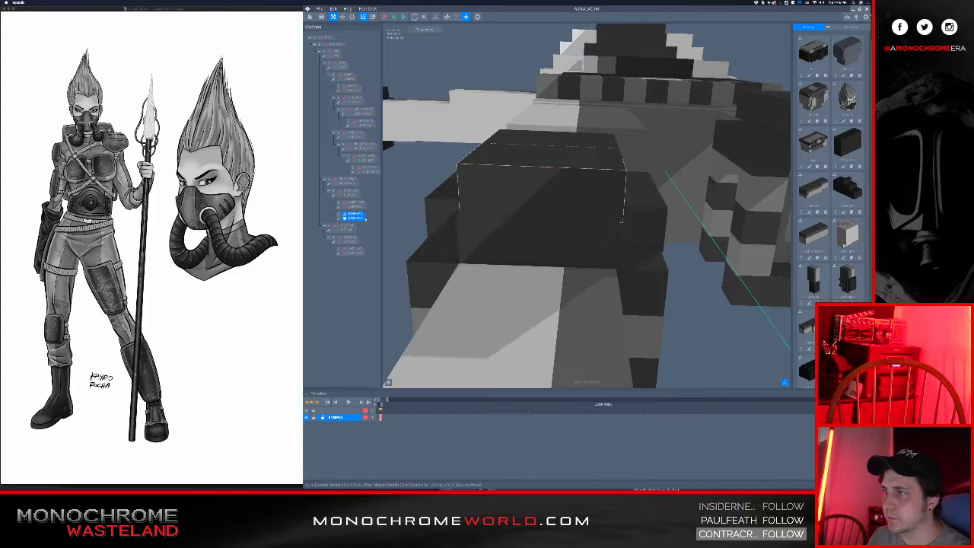
left_click(339, 219)
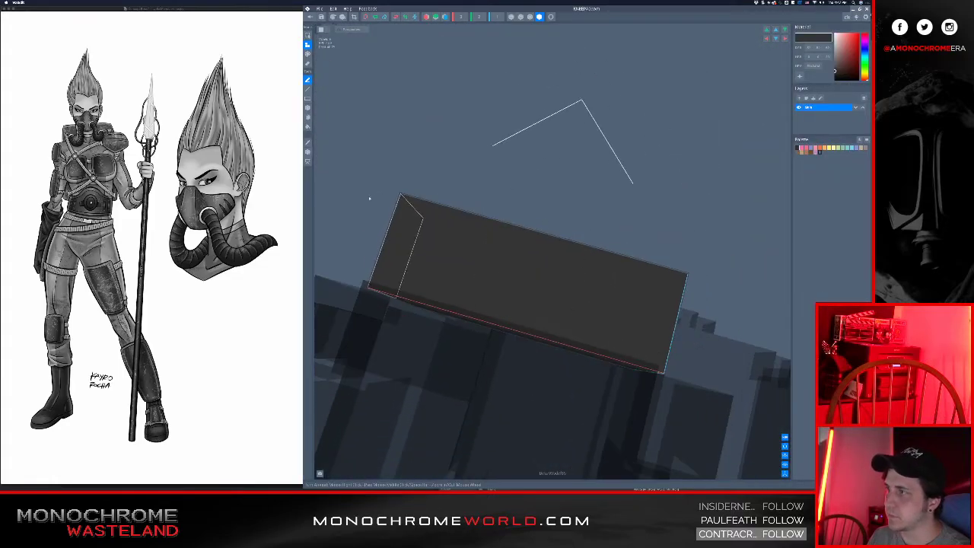
left_click(308, 151)
right_click_drag(457, 356, 459, 343)
scroll(459, 343, "down", 2)
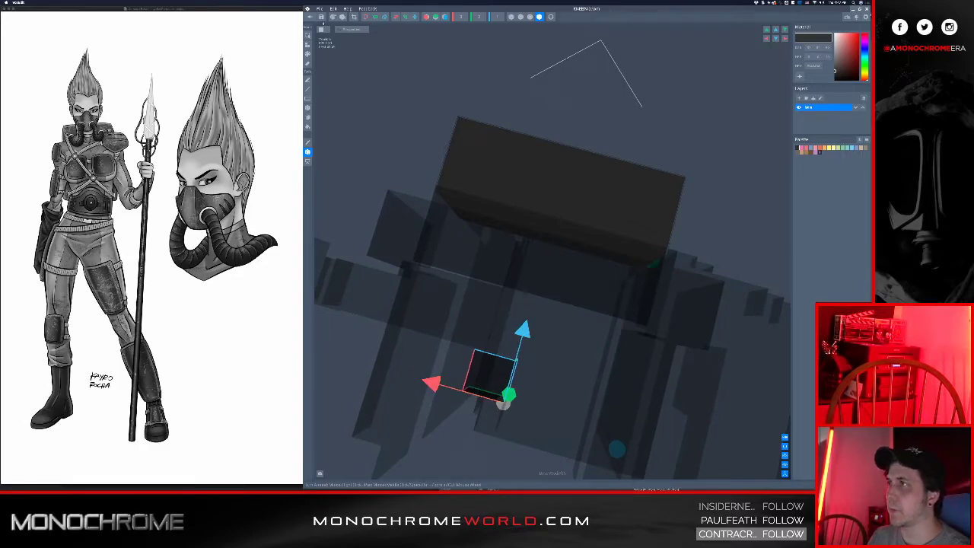
left_click(311, 18)
left_click(538, 146)
Examine the avatar from the front and compare the pads on both knees
left_click(567, 111)
scroll(567, 111, "up", 6)
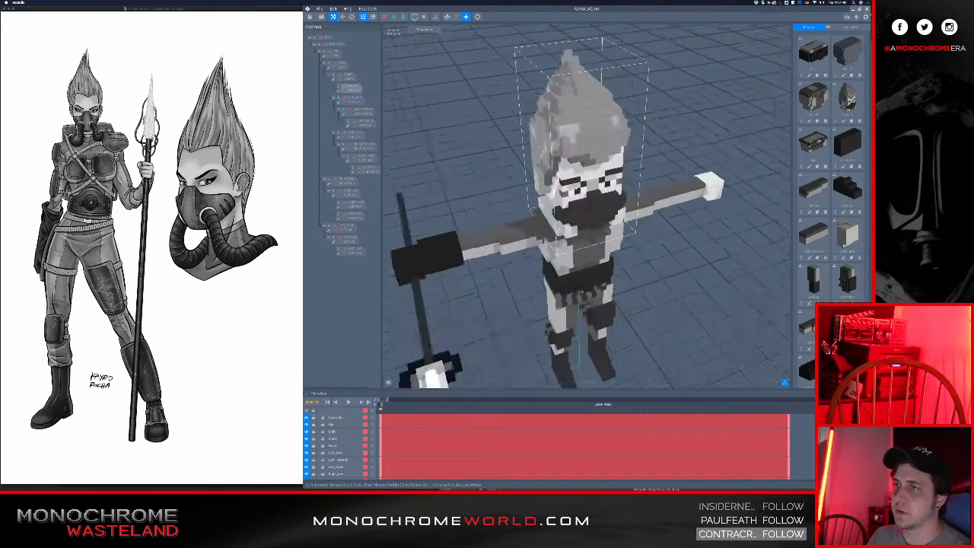
right_click_drag(568, 115, 598, 76)
left_click(598, 316)
middle_click_drag(597, 327, 600, 182)
scroll(600, 182, "down", 2)
right_click_drag(599, 182, 602, 214)
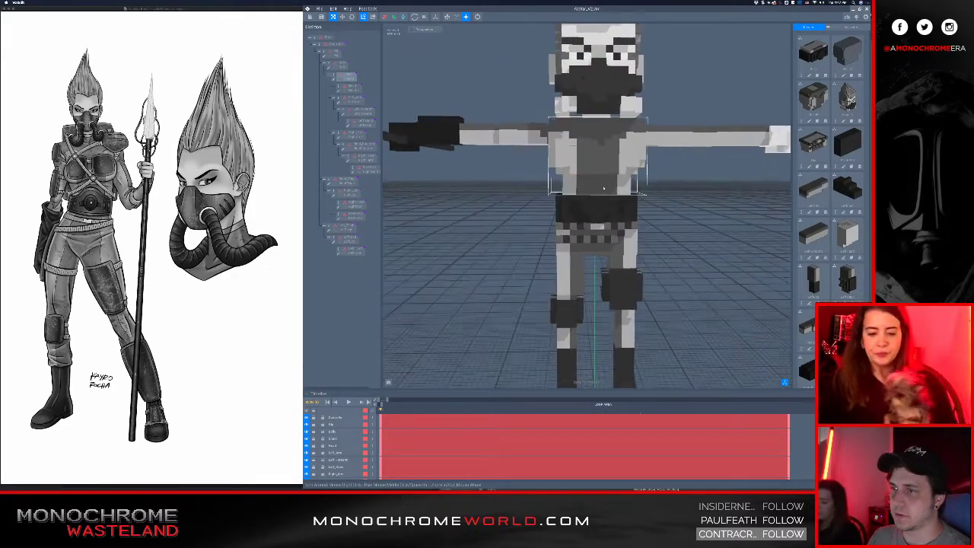
middle_click_drag(602, 214, 602, 159)
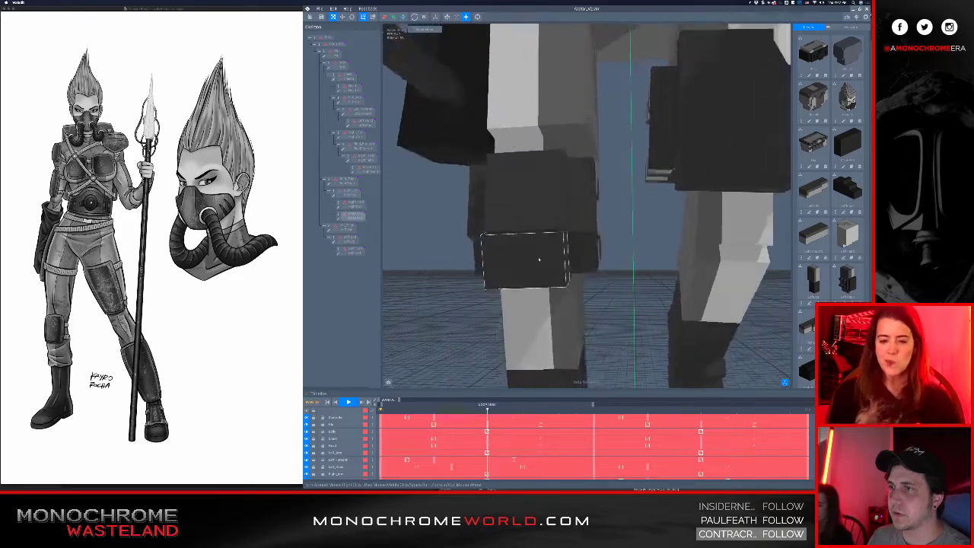
Open the right knee's KNEEPAD model, move its pivot down along the green axis, and save it
key("space")
right_click_drag(547, 286, 552, 277)
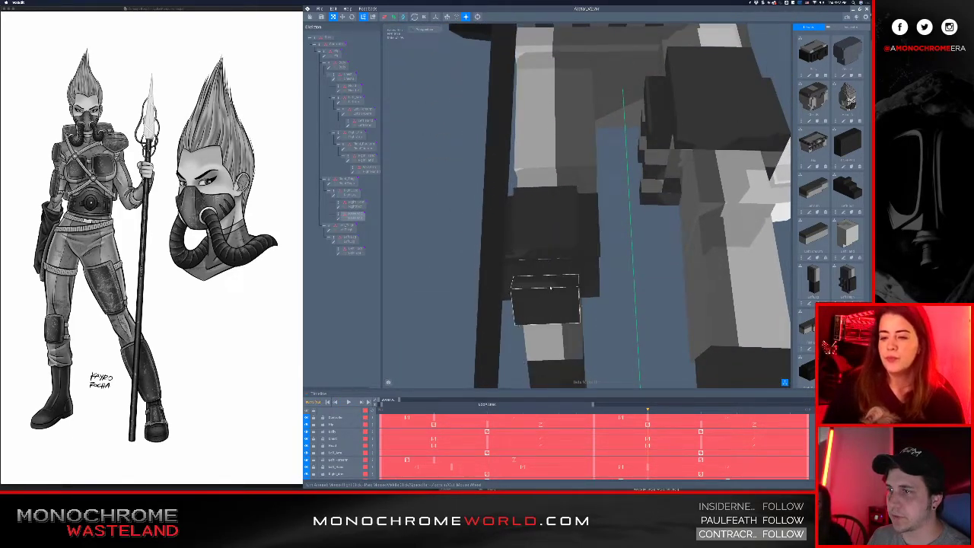
left_click(552, 292)
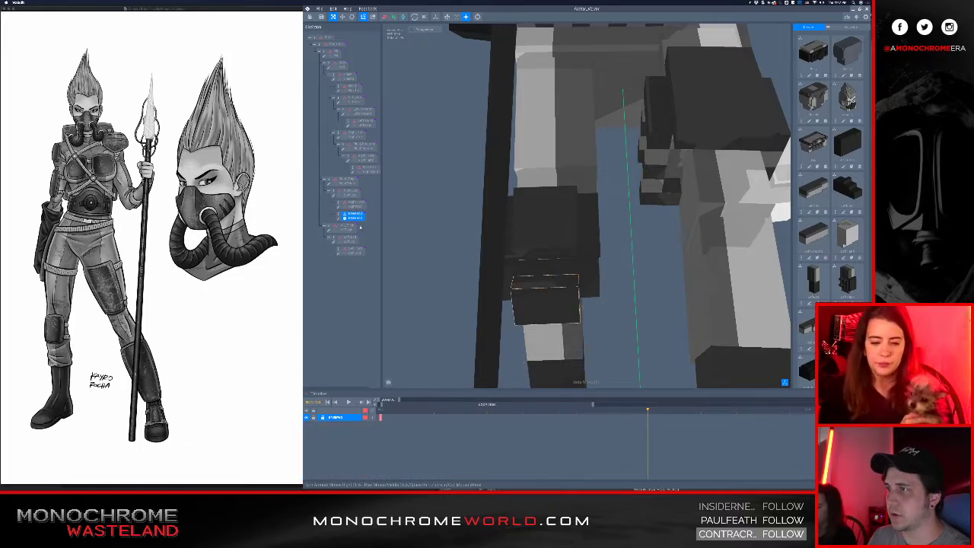
left_click(338, 218)
right_click_drag(512, 234, 503, 254)
scroll(533, 231, "down", 3)
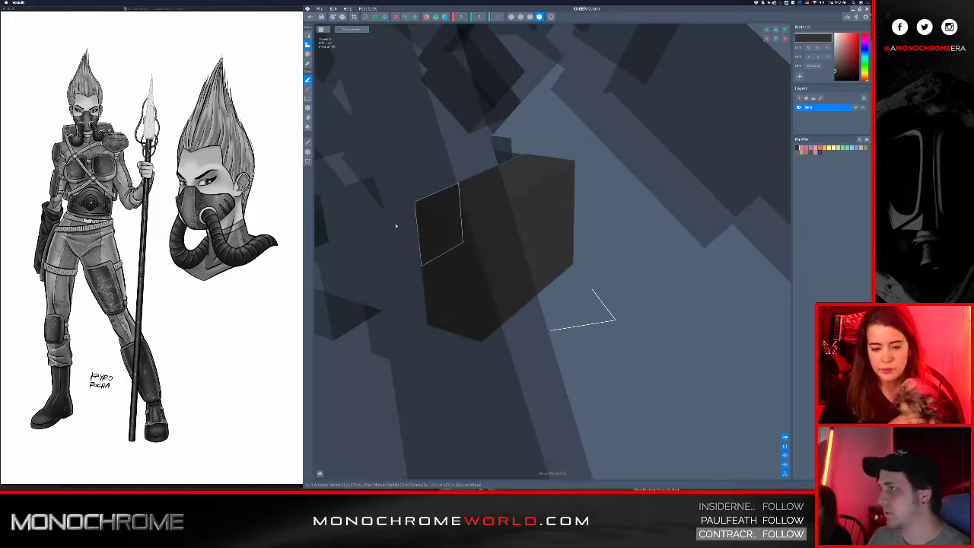
left_click(307, 152)
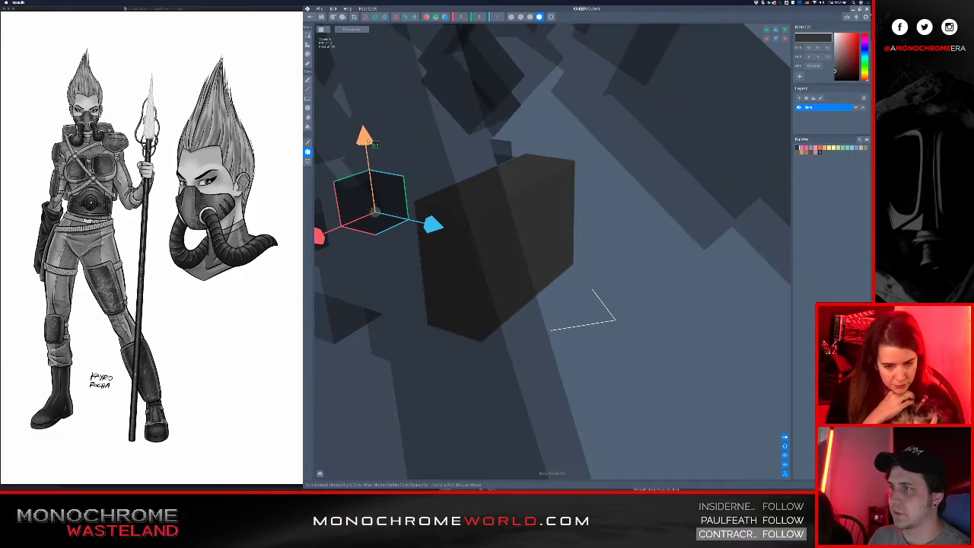
left_click_drag(368, 140, 376, 165)
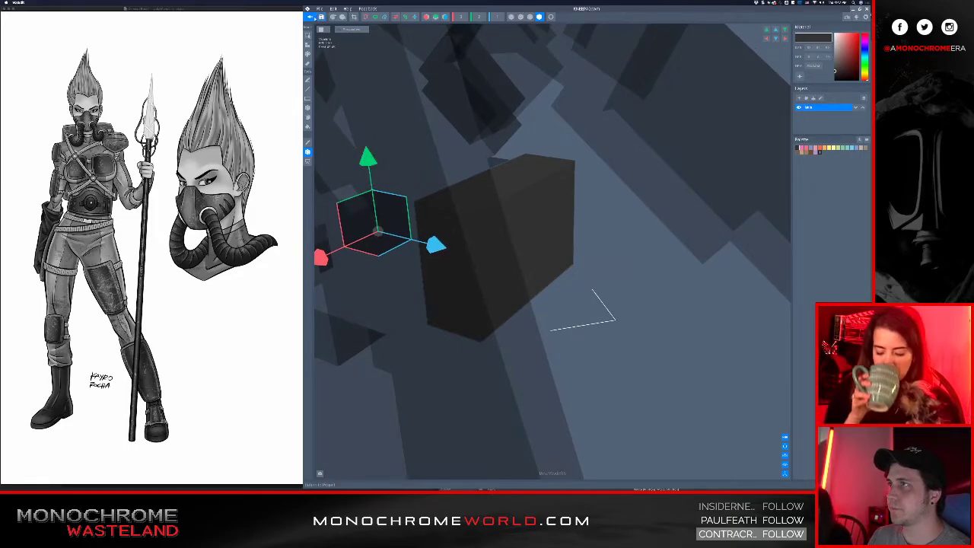
left_click(310, 17)
left_click(538, 144)
Play the animation and examine how the right knee pad sits on the moving leg from the front and close up
scroll(546, 156, "up", 10)
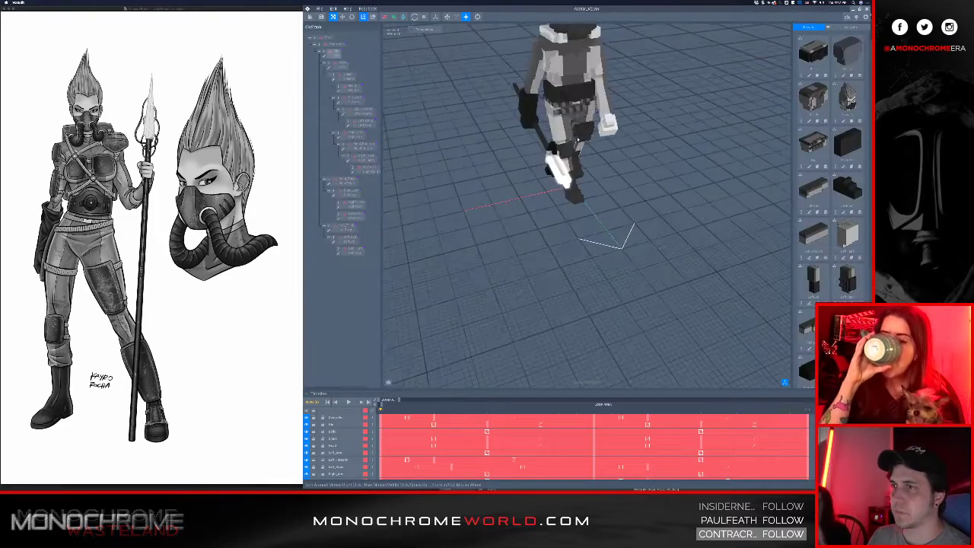
right_click_drag(547, 157, 541, 154)
key("space")
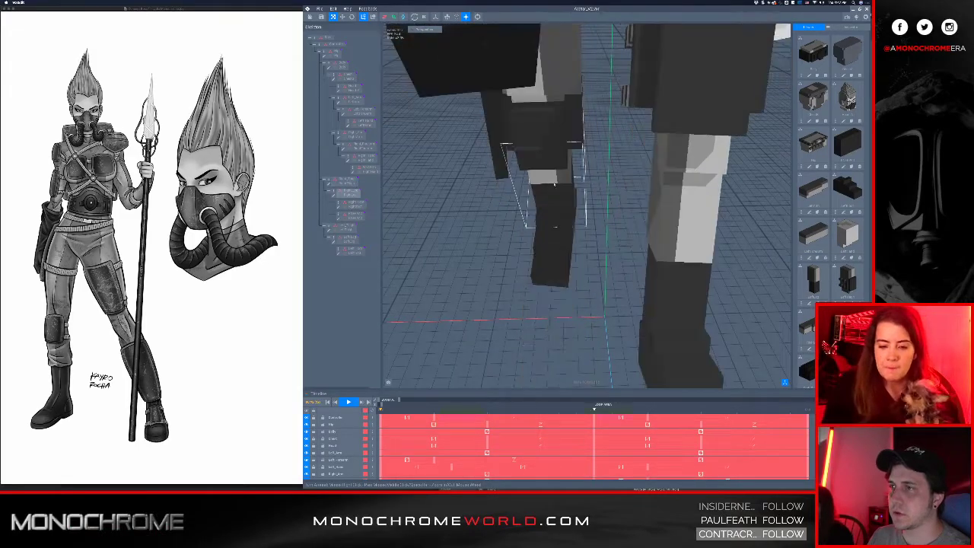
scroll(569, 210, "down", 3)
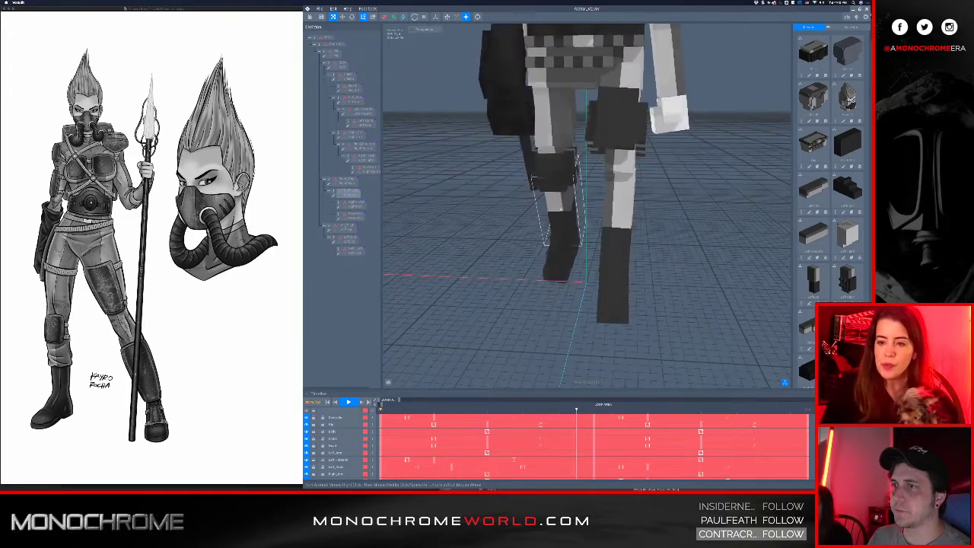
scroll(563, 228, "up", 6)
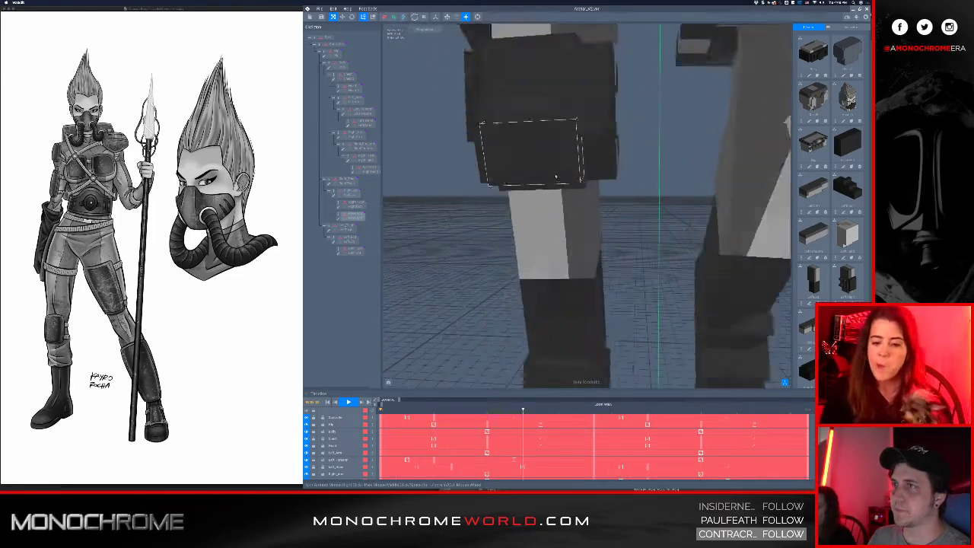
scroll(556, 182, "down", 5)
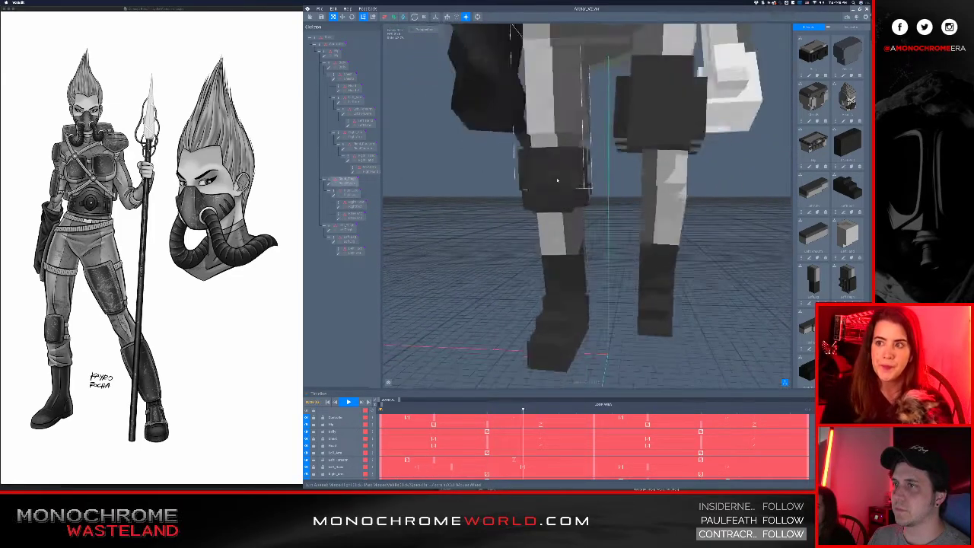
right_click_drag(554, 158, 545, 205)
Reopen the KNEEPAD model, readjust its pivot vertically along the green axis, and save the changes
left_click(564, 158)
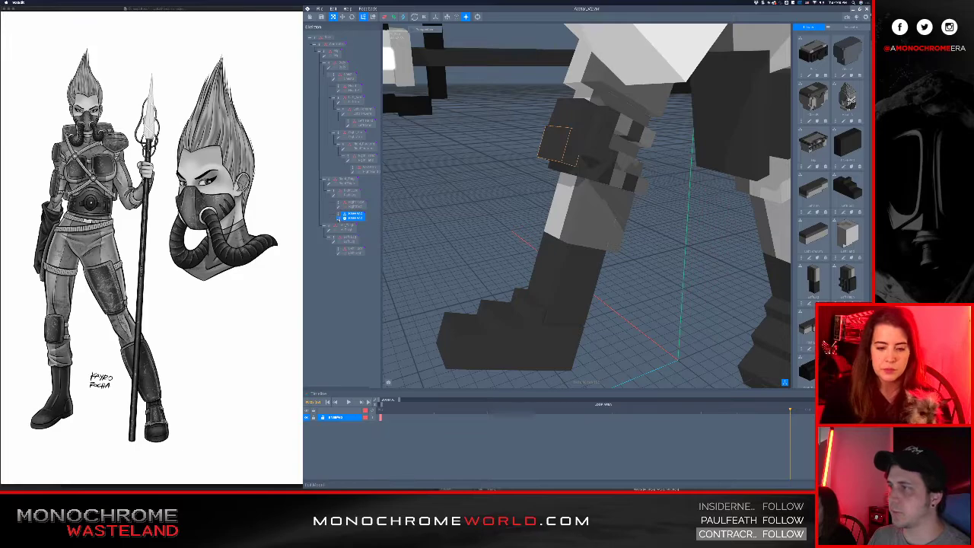
left_click(338, 220)
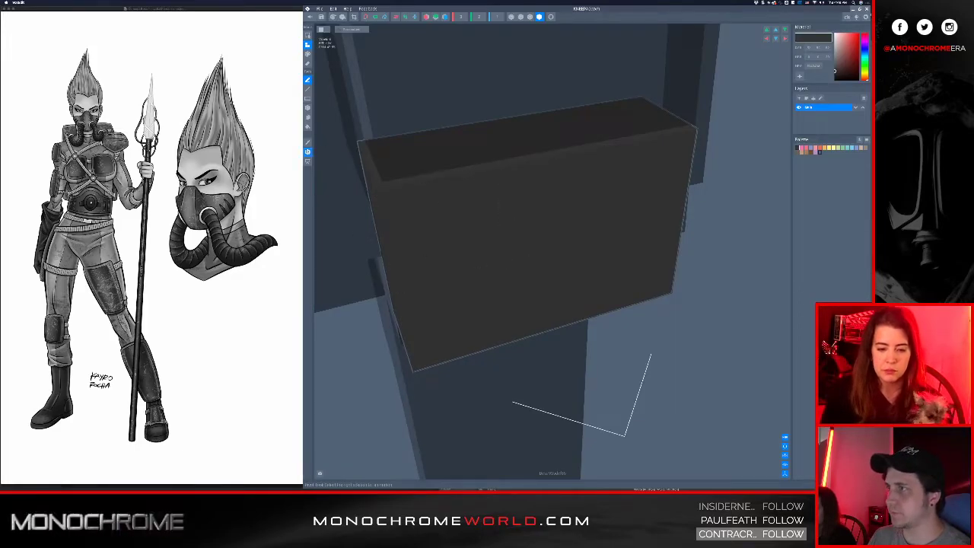
left_click(307, 152)
scroll(467, 206, "down", 3)
right_click_drag(468, 206, 488, 182)
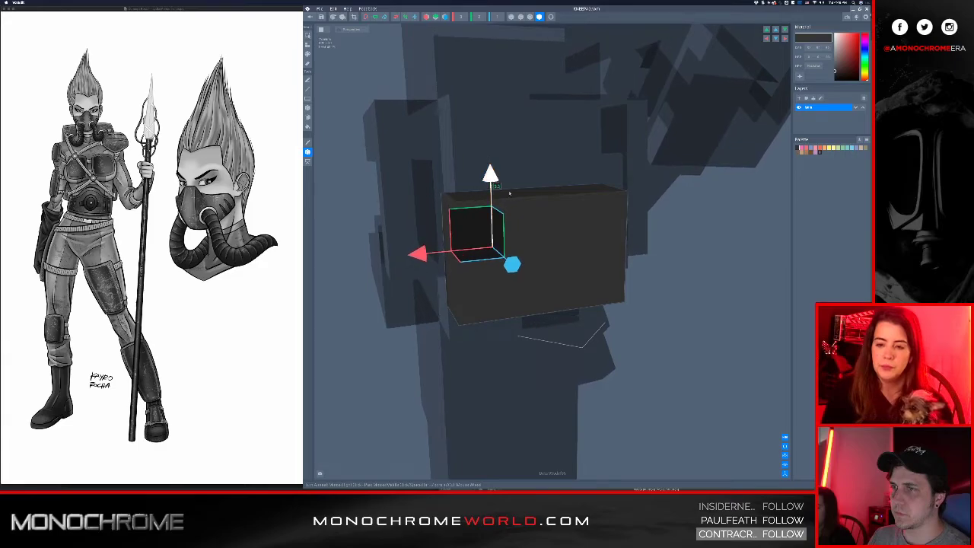
left_click(310, 16)
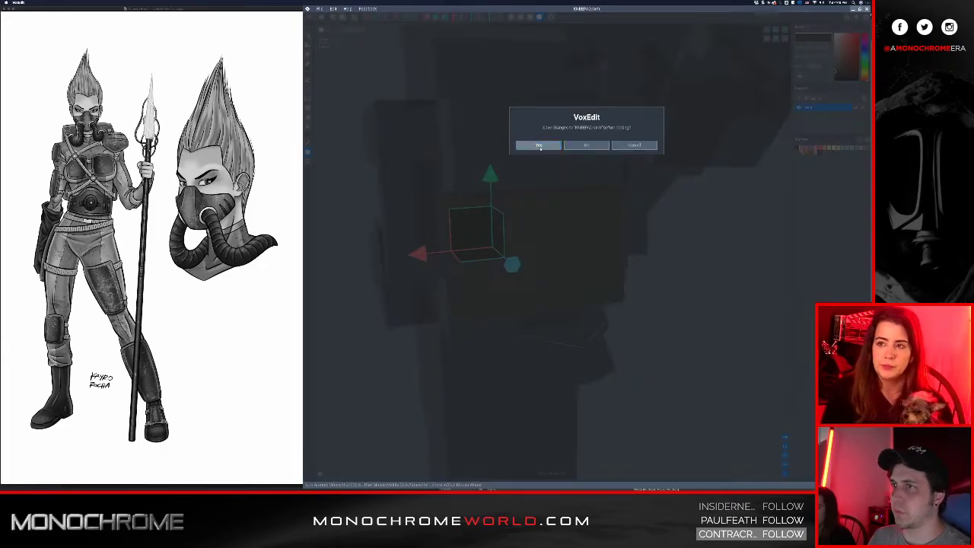
left_click(540, 145)
Examine both knees from several sides while the animation plays to check the knee pad's fit
right_click_drag(562, 102, 588, 100)
scroll(573, 90, "up", 3)
scroll(589, 99, "up", 10)
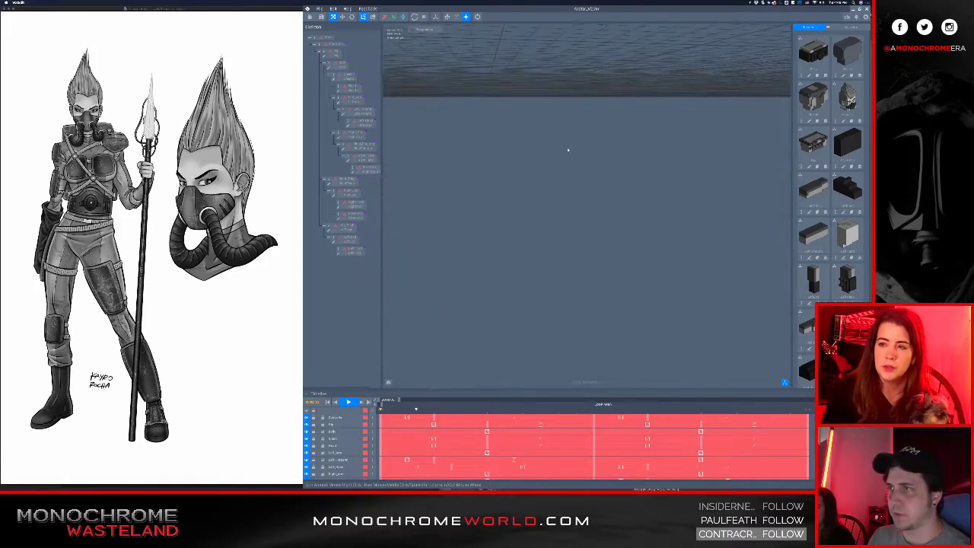
left_click(478, 17)
scroll(561, 126, "up", 10)
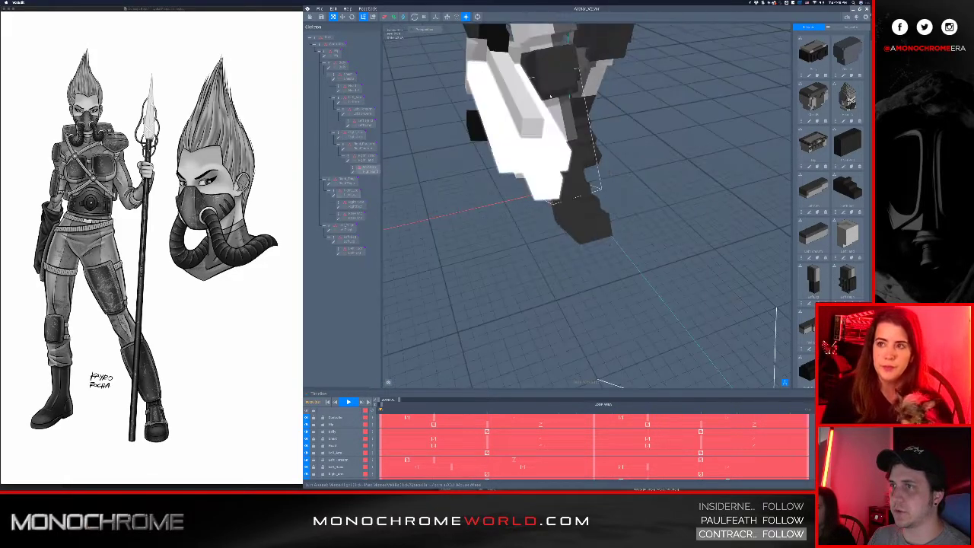
right_click_drag(562, 126, 561, 111)
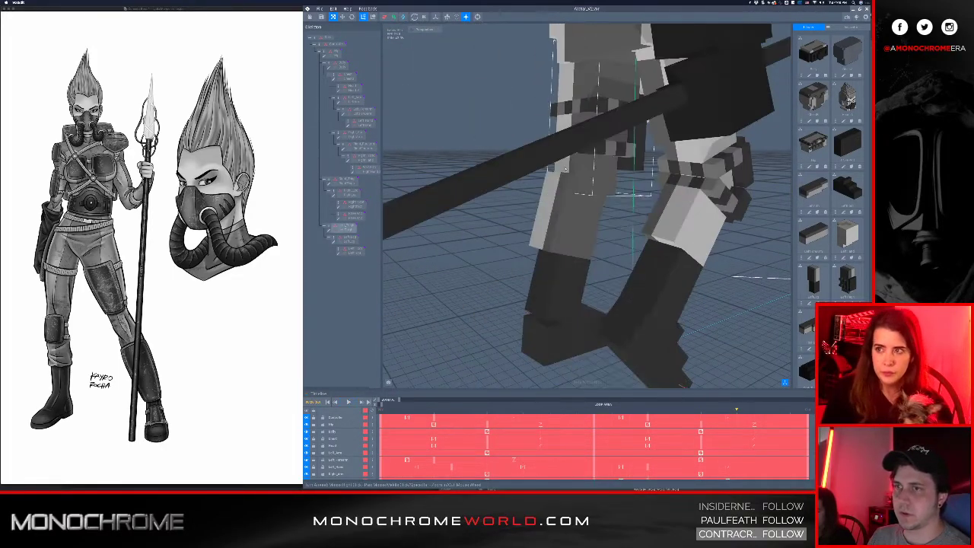
right_click_drag(714, 178, 701, 172)
scroll(701, 172, "up", 3)
left_click(701, 172)
scroll(711, 178, "down", 3)
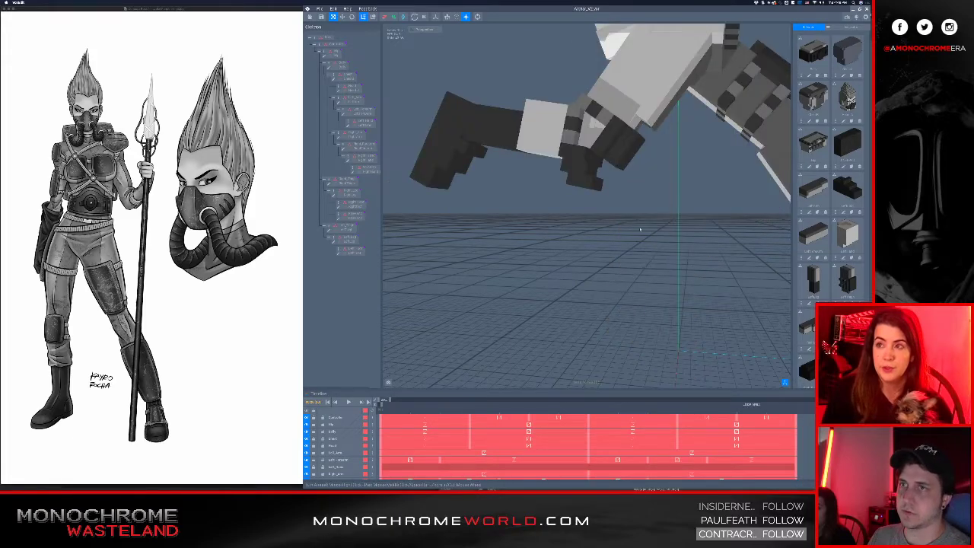
Scrub through the running animation and examine the bent right knee from above and from the side
right_click_drag(544, 167, 517, 134)
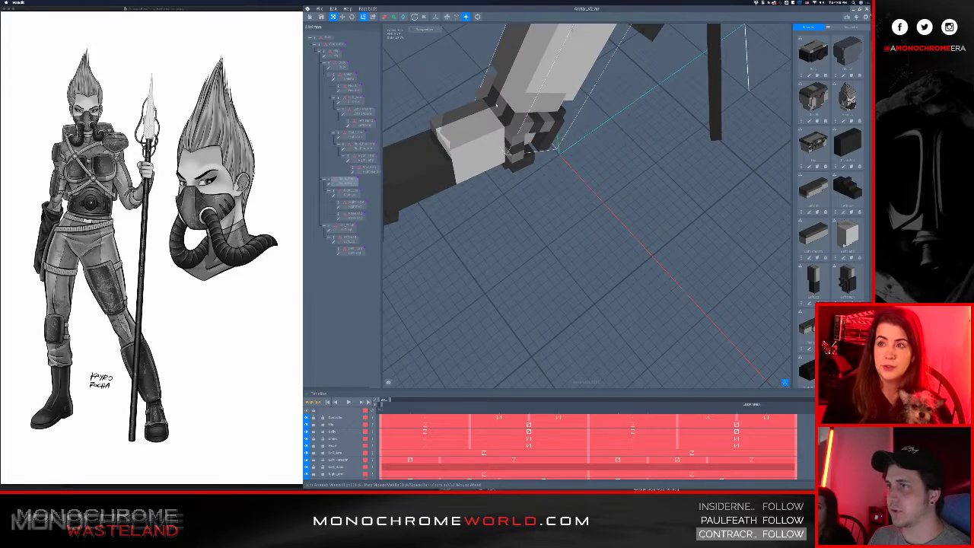
scroll(510, 112, "up", 4)
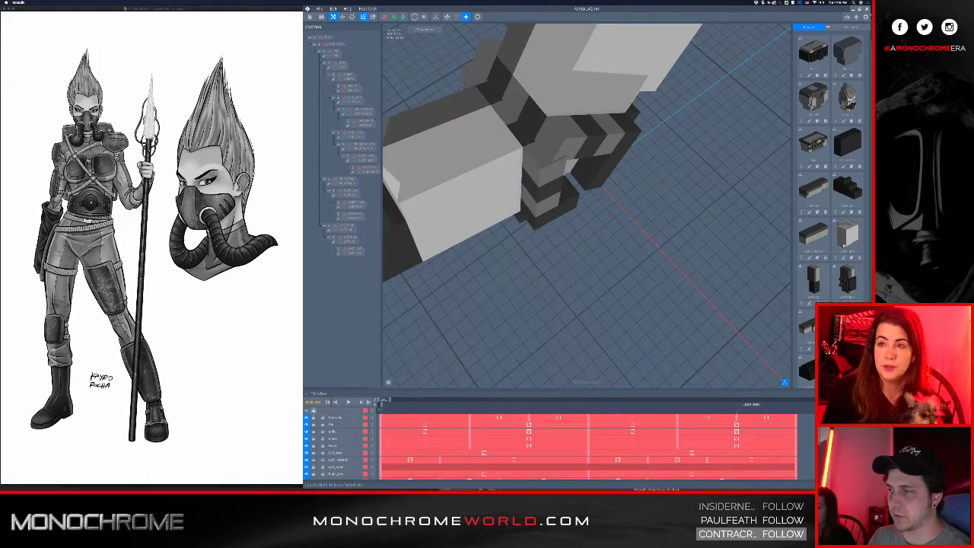
left_click_drag(404, 412, 472, 408)
right_click_drag(577, 98, 536, 133)
right_click_drag(600, 146, 631, 121)
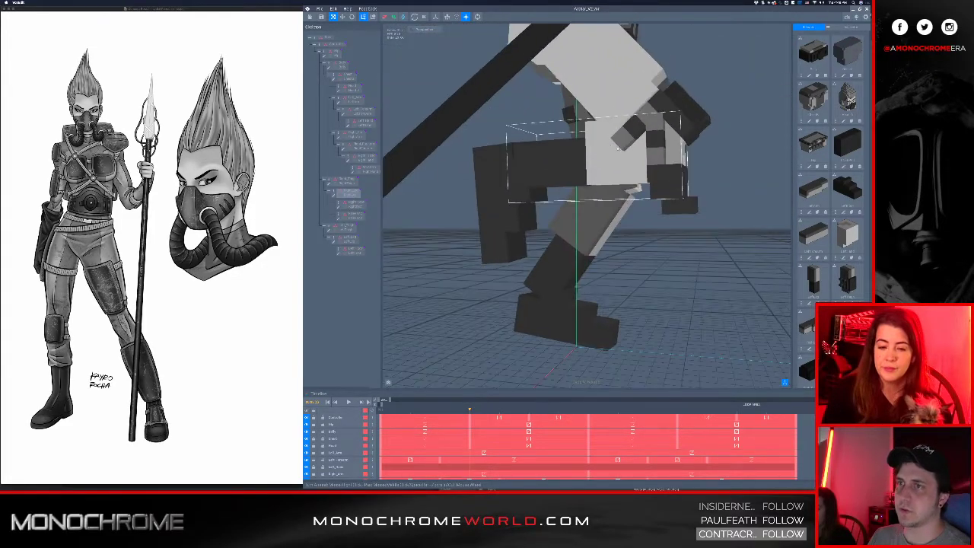
scroll(587, 205, "down", 4)
left_click(527, 255)
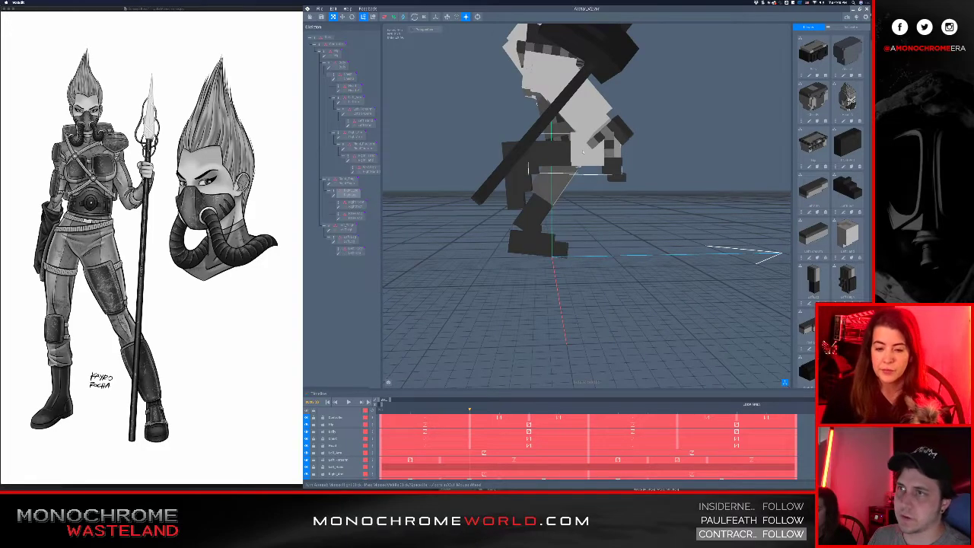
scroll(580, 154, "up", 5)
left_click(572, 157)
mouse_move(572, 157)
right_mouse_down()
mouse_move(552, 146)
mouse_move(590, 167)
mouse_move(558, 154)
mouse_move(575, 148)
mouse_move(569, 151)
right_mouse_up()
left_click(588, 167)
Reset the camera and inspect the running avatar's right knee for gaps between thigh and lower leg
left_click(477, 16)
scroll(569, 152, "up", 4)
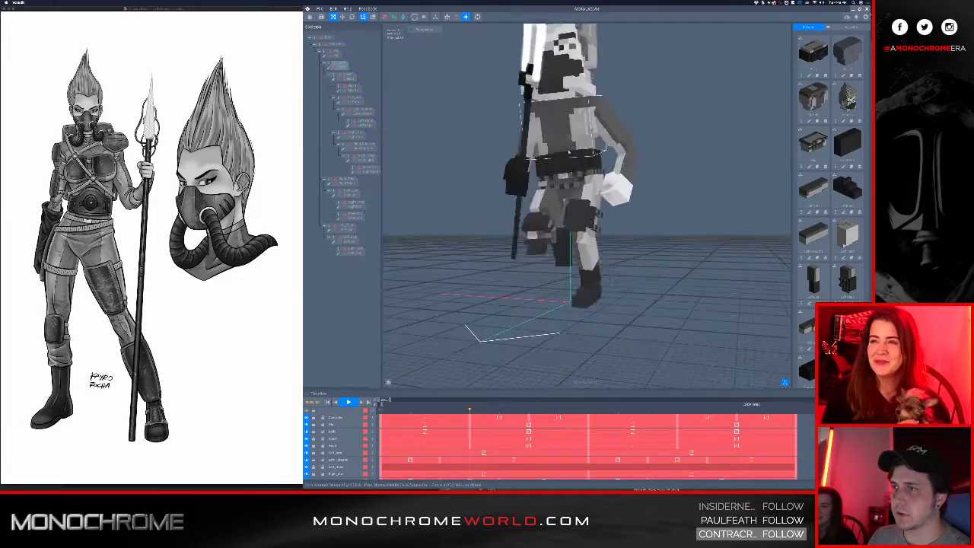
scroll(567, 150, "up", 3)
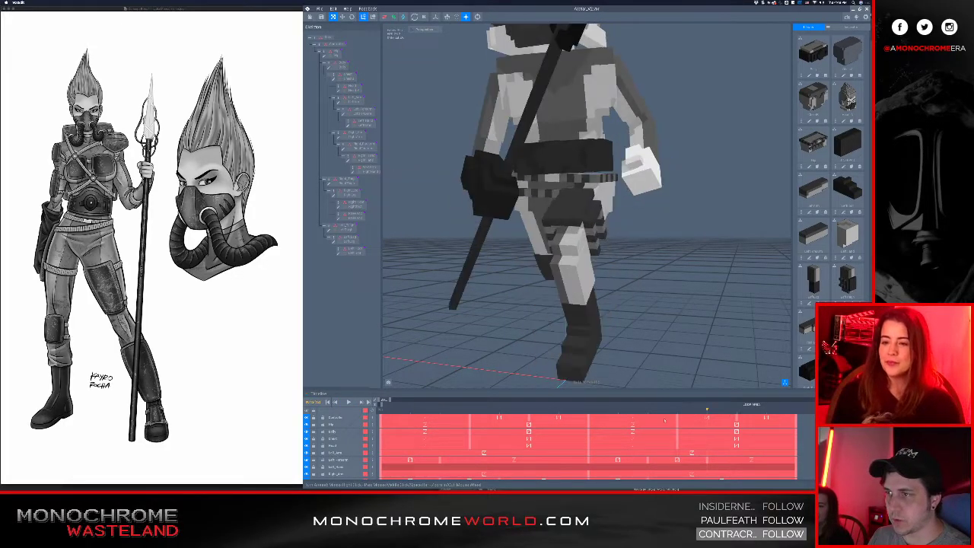
mouse_move(515, 290)
right_mouse_down()
mouse_move(533, 327)
mouse_move(510, 343)
mouse_move(509, 285)
right_mouse_up()
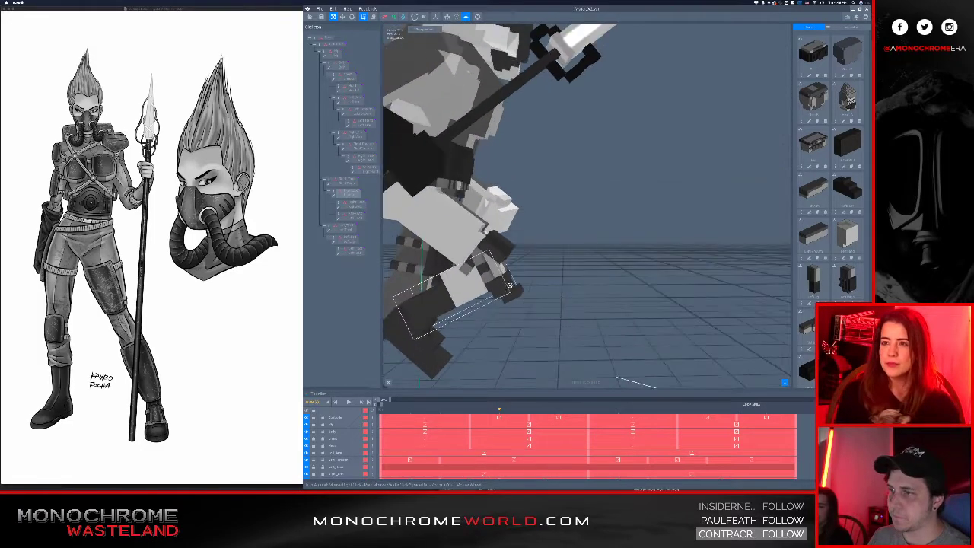
scroll(509, 285, "up", 5)
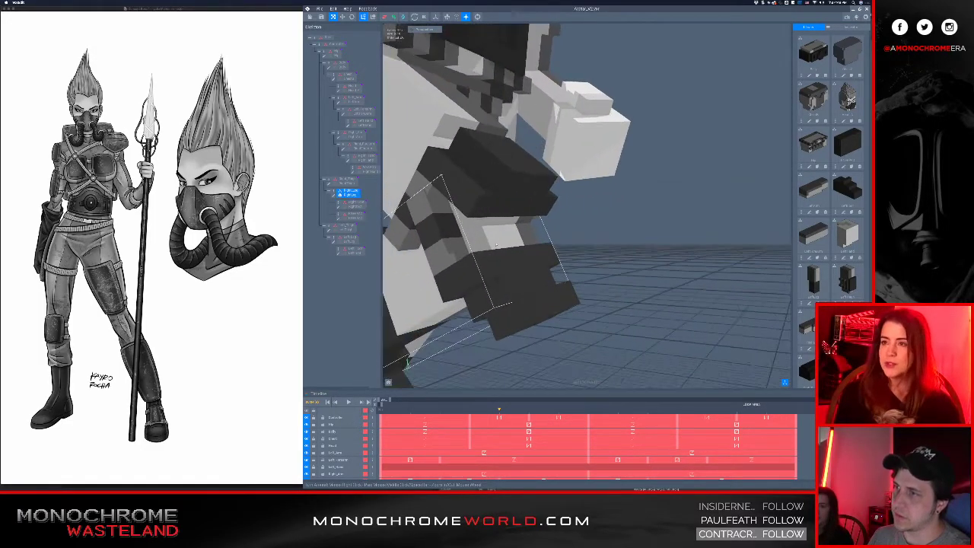
Paint light voxels on top of the knee in the RightLeg model with the knee pad's dark colour, and save it
left_click(496, 245)
double_click(333, 194)
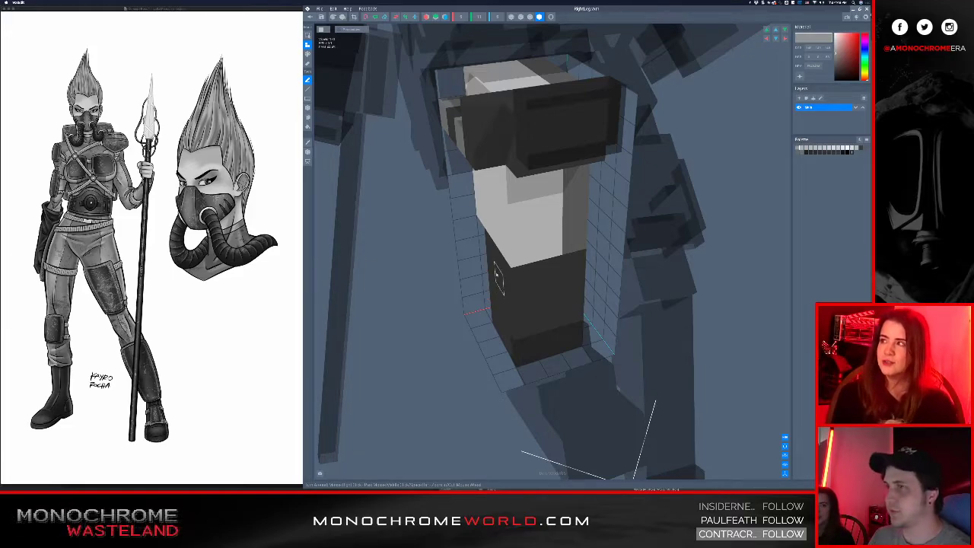
right_click_drag(522, 193, 525, 197)
left_click(530, 121, "alt")
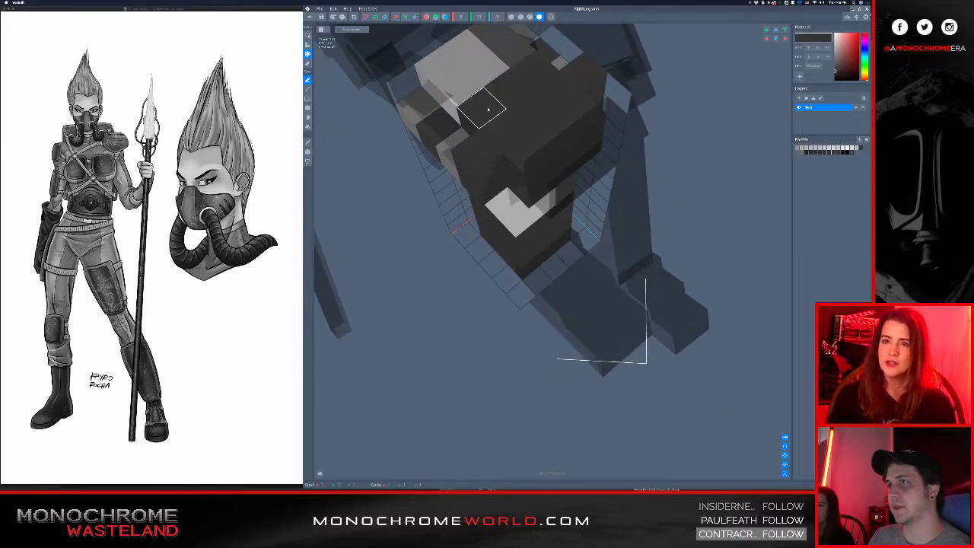
left_click(478, 84)
right_click_drag(528, 104, 502, 118)
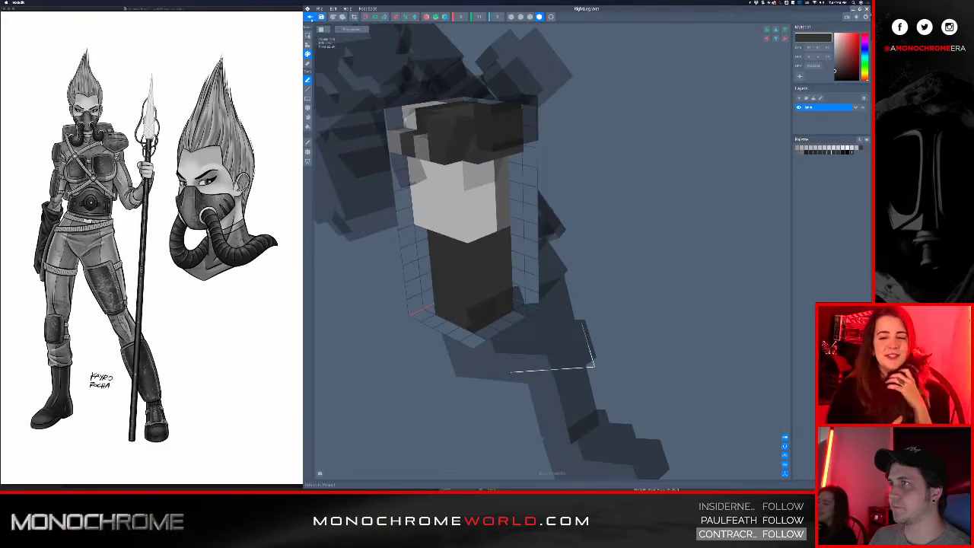
left_click(310, 18)
left_click(537, 145)
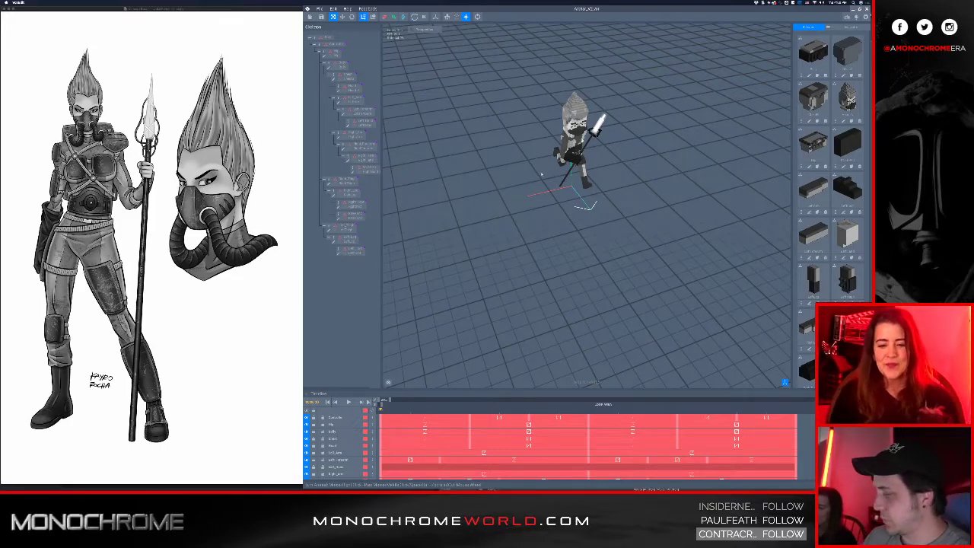
Play and scrub the running animation to examine the repainted right knee on the full avatar
scroll(579, 137, "up", 8)
right_click_drag(558, 224, 548, 174)
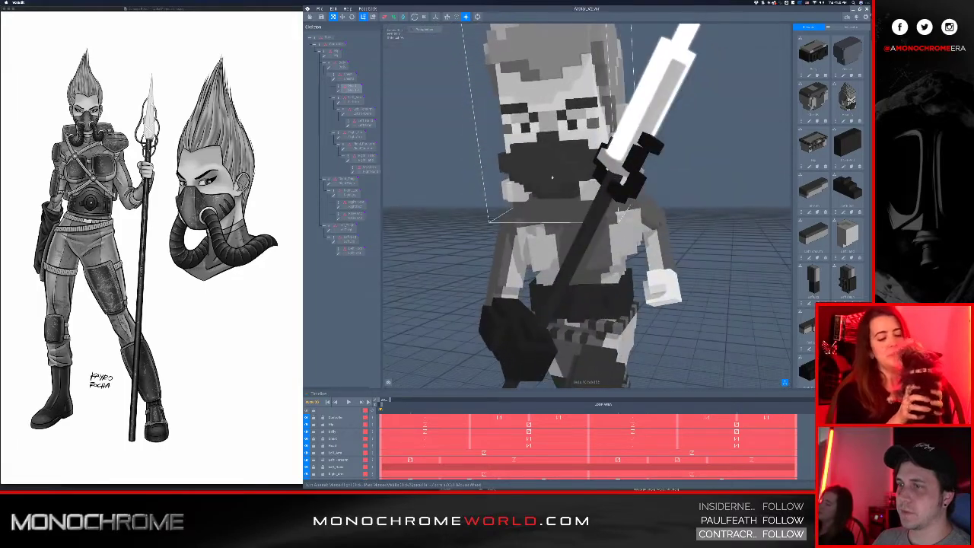
scroll(578, 188, "up", 2)
scroll(578, 189, "down", 4)
key("space")
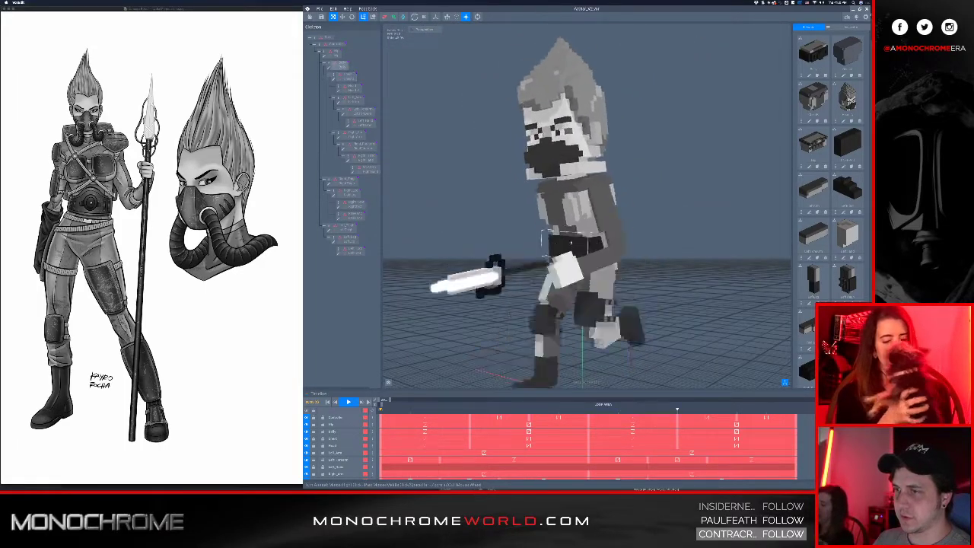
right_click_drag(569, 242, 597, 247)
key("space")
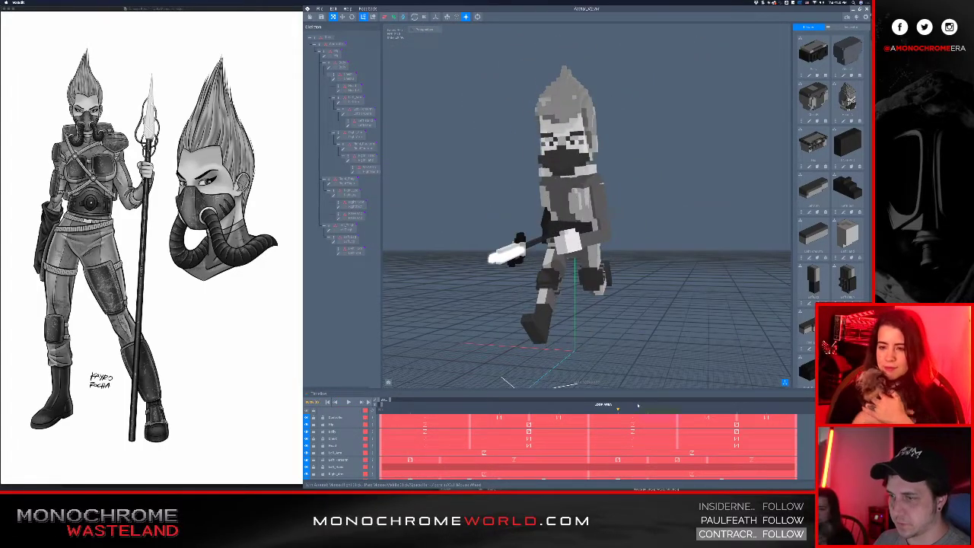
left_click_drag(618, 411, 493, 411)
scroll(532, 334, "up", 3)
right_click_drag(514, 342, 535, 319)
Open the right thigh model, paint voxels on the underside of its knee section with the dark knee pad colour, and save it
left_click(536, 318)
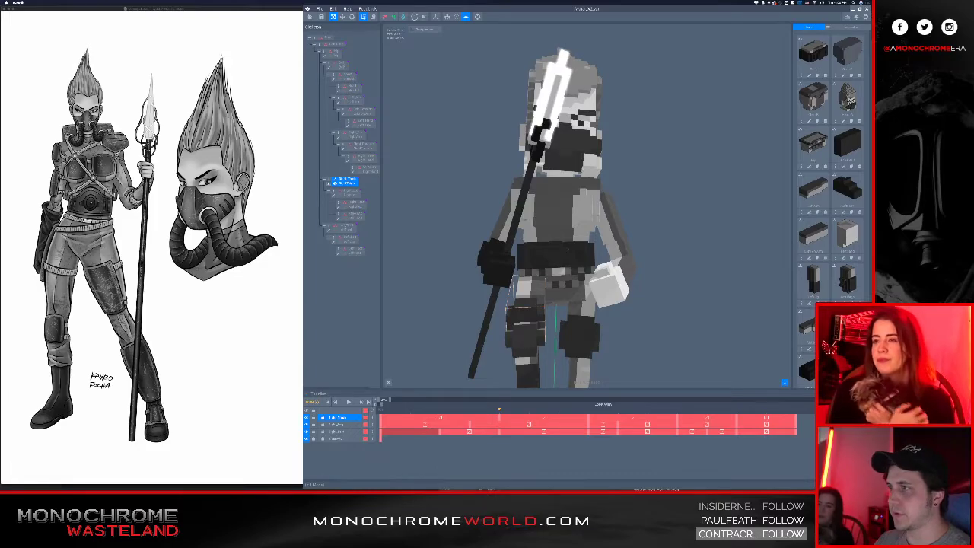
left_click(328, 183)
right_click_drag(517, 211, 571, 237)
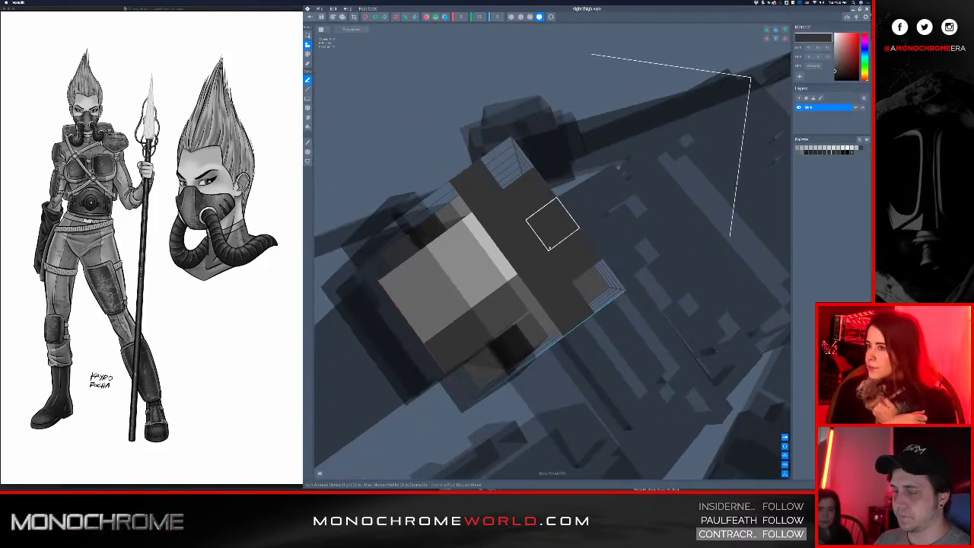
left_click_drag(472, 231, 493, 263)
right_click_drag(528, 267, 563, 295)
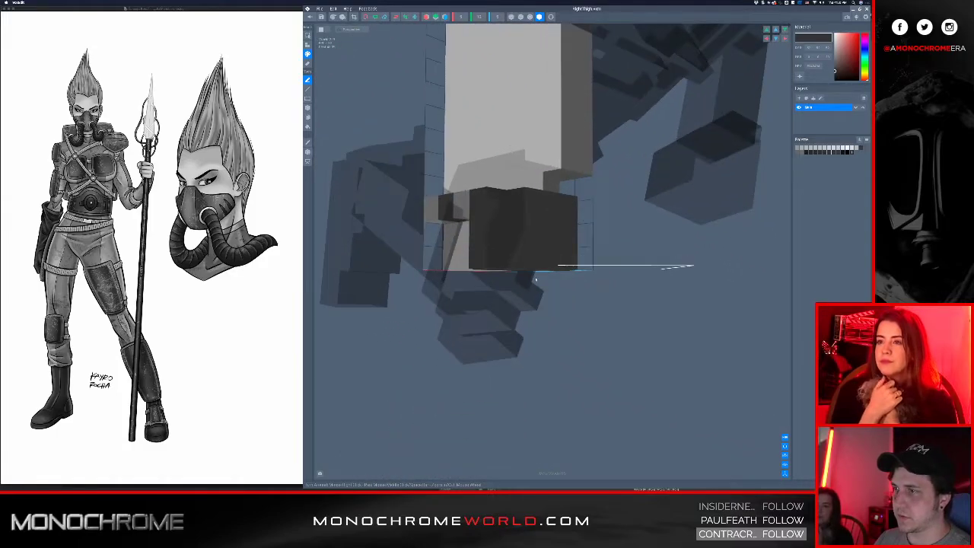
left_click(321, 16)
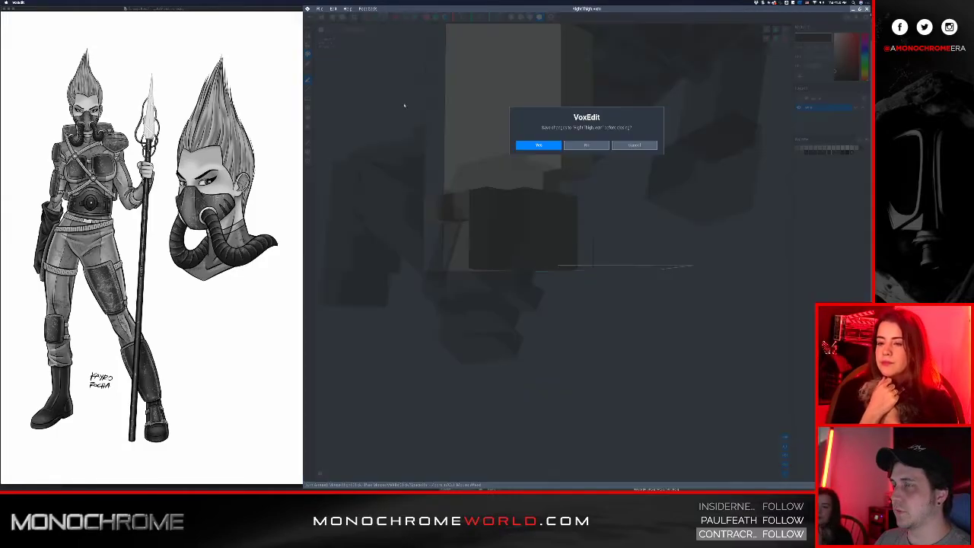
left_click(541, 144)
Examine the running avatar's repainted right knee from the front and from the side
right_click_drag(546, 228, 543, 176)
scroll(543, 249, "up", 6)
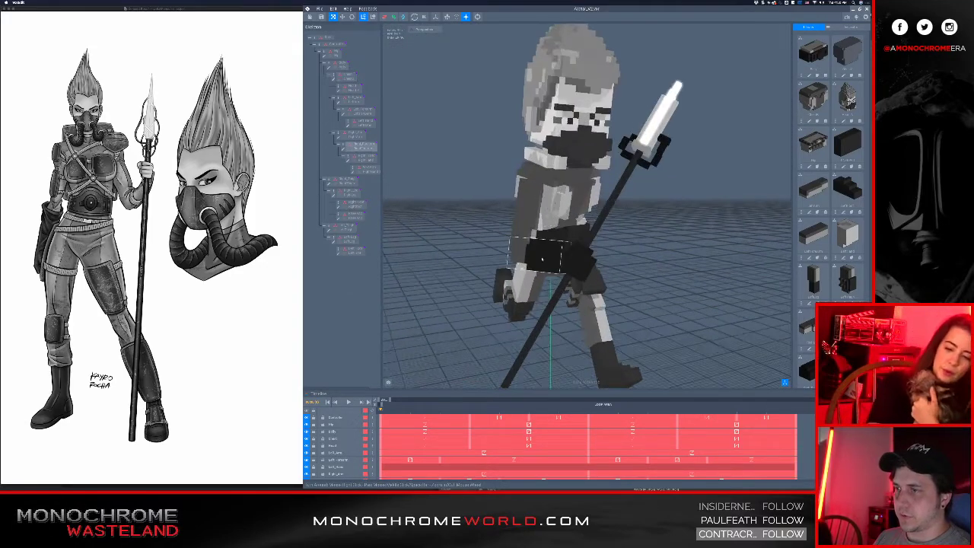
right_click_drag(541, 258, 545, 297)
middle_click_drag(545, 296, 549, 266)
scroll(549, 266, "down", 4)
mouse_move(551, 274)
right_mouse_down()
mouse_move(553, 231)
mouse_move(561, 240)
mouse_move(564, 232)
mouse_move(536, 269)
right_mouse_up()
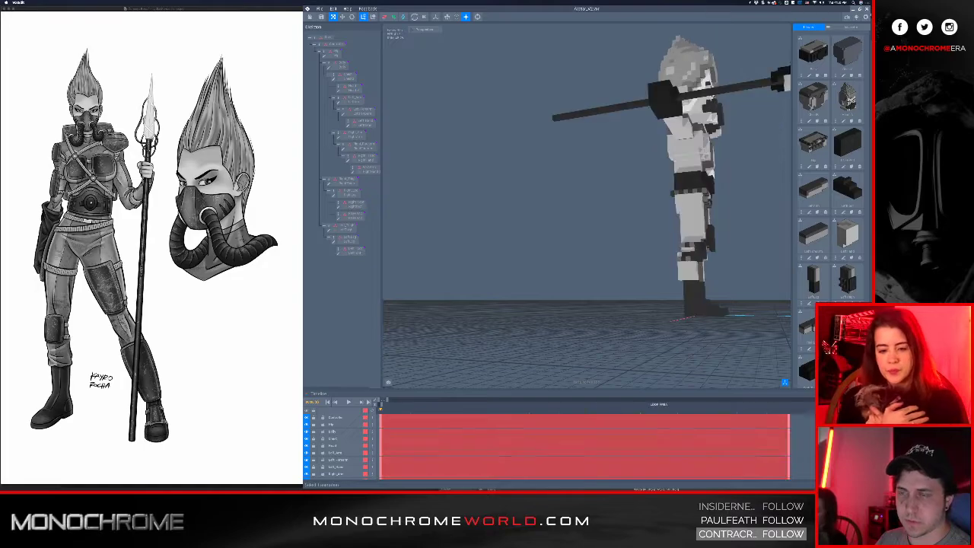
Inspect the right knee pad and its straps from the side and from behind in the default pose
scroll(697, 265, "up", 5)
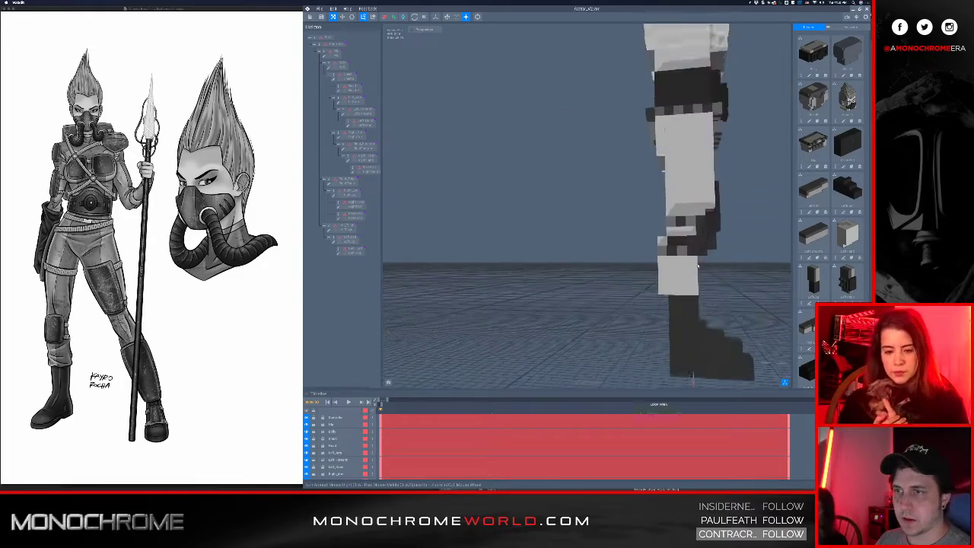
scroll(697, 266, "up", 4)
right_click_drag(697, 265, 654, 300)
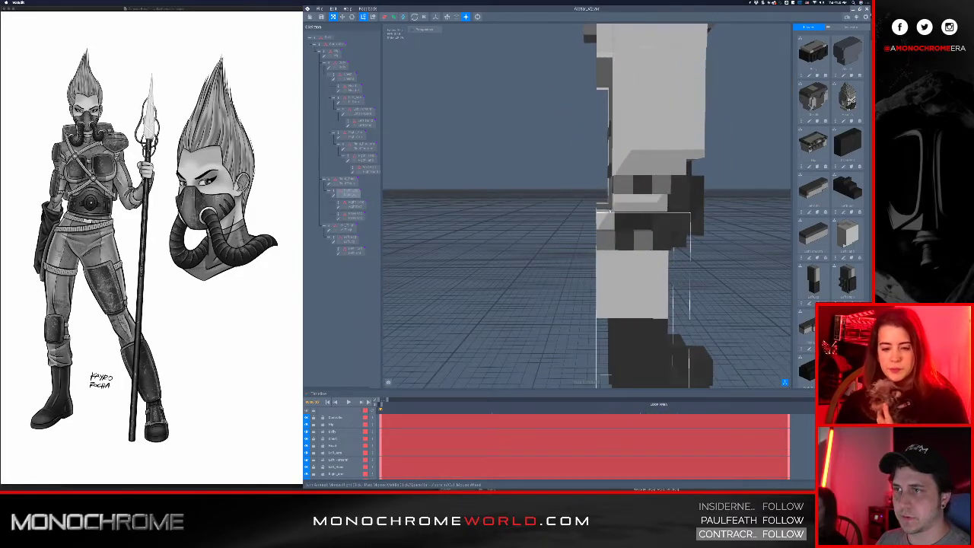
scroll(603, 214, "down", 5)
right_click_drag(628, 301, 629, 282)
right_click_drag(612, 222, 620, 227)
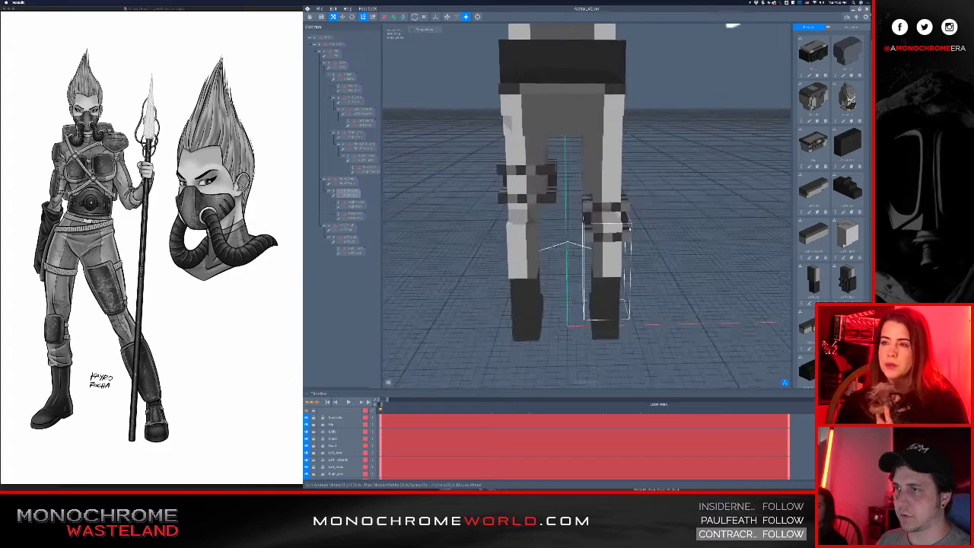
Examine both legs from the front at several distances and compare the knee pads and boots with the concept art
right_click_drag(530, 260, 499, 239)
scroll(499, 238, "down", 2)
middle_click_drag(499, 238, 506, 249)
scroll(504, 240, "up", 1)
scroll(507, 249, "down", 1)
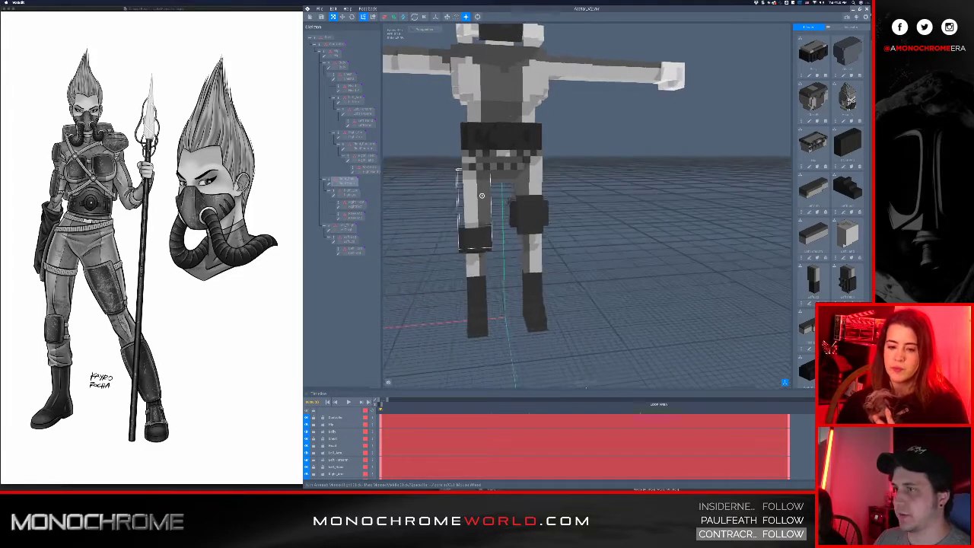
scroll(482, 198, "up", 4)
right_click_drag(501, 198, 516, 223)
right_click_drag(499, 257, 472, 287)
scroll(472, 288, "down", 3)
right_click_drag(537, 223, 514, 206)
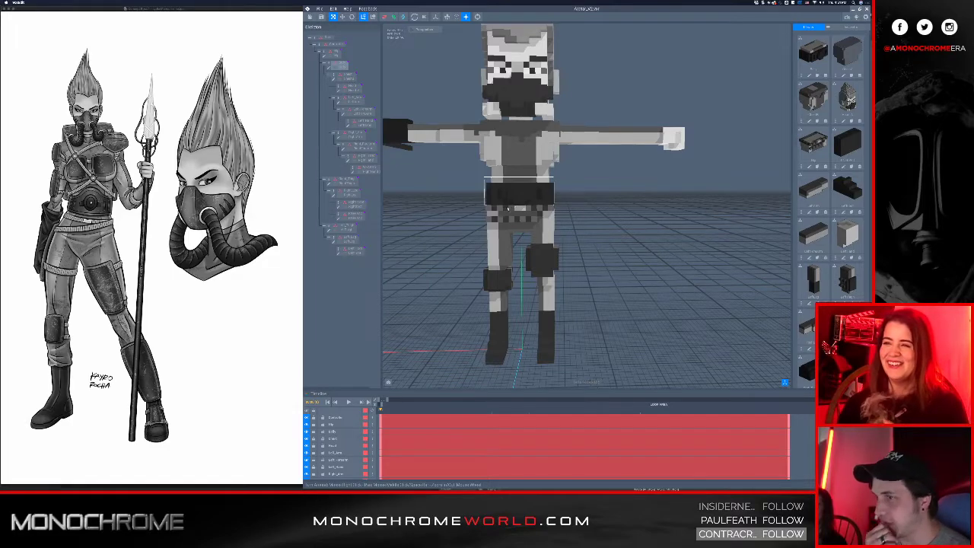
scroll(519, 177, "down", 3)
right_click_drag(519, 176, 550, 180)
scroll(534, 244, "up", 5)
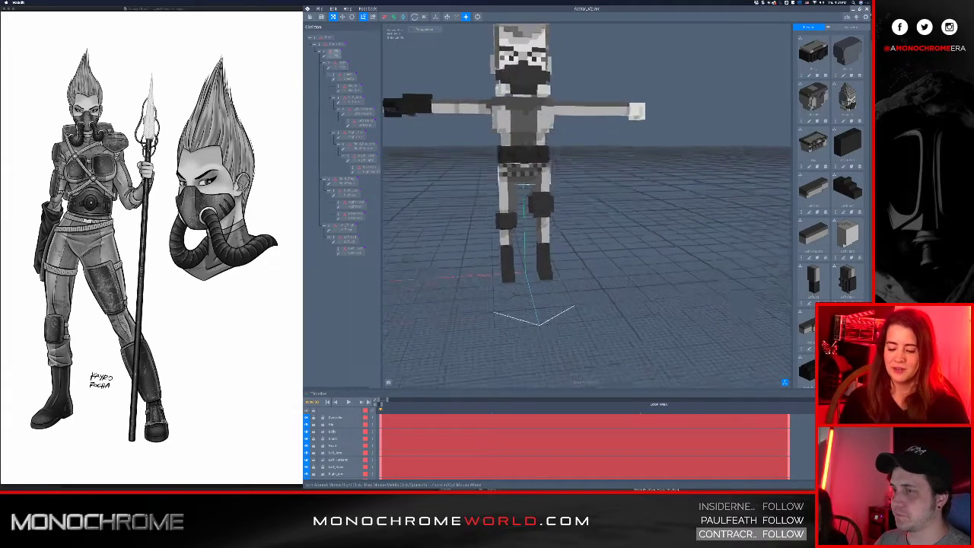
Open the LeftLeg model for editing and set the drawing colour to 242424
left_click(534, 243)
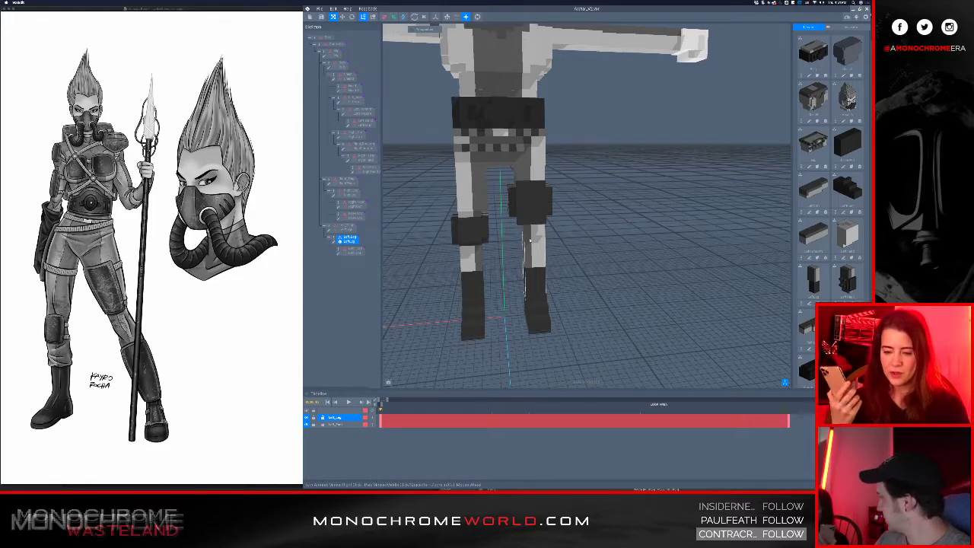
scroll(540, 263, "up", 3)
right_click_drag(540, 263, 542, 202)
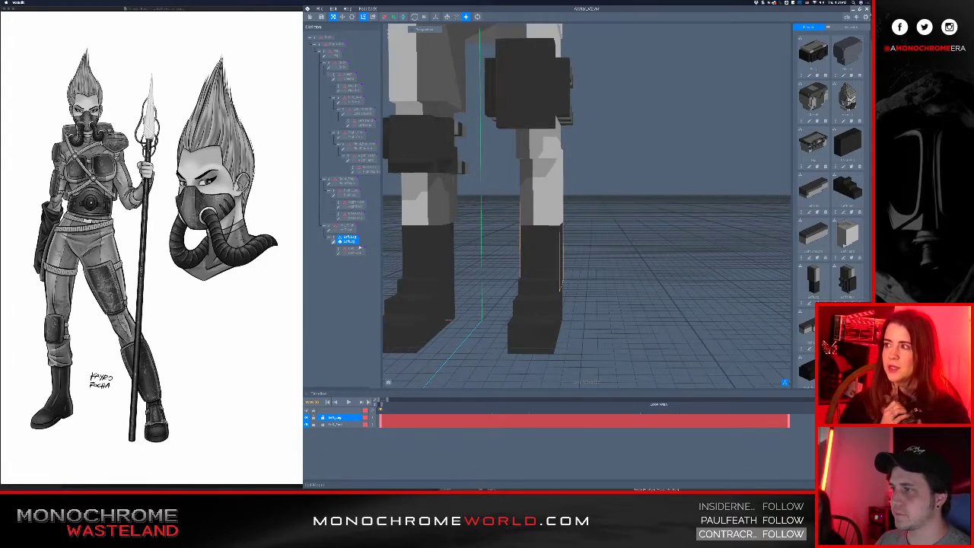
left_click(334, 242)
right_click_drag(530, 284, 529, 296)
scroll(530, 291, "down", 2)
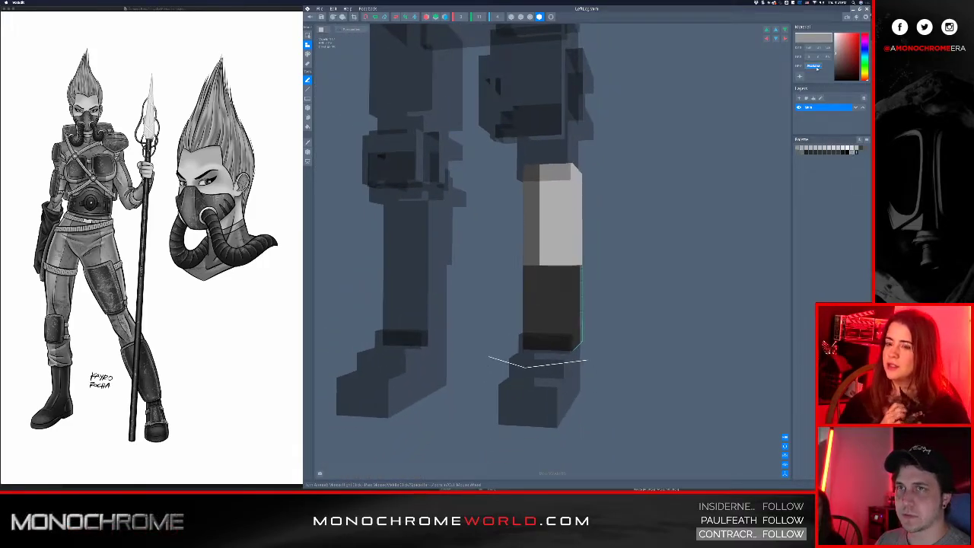
left_click(816, 68)
type("242424")
key("Return")
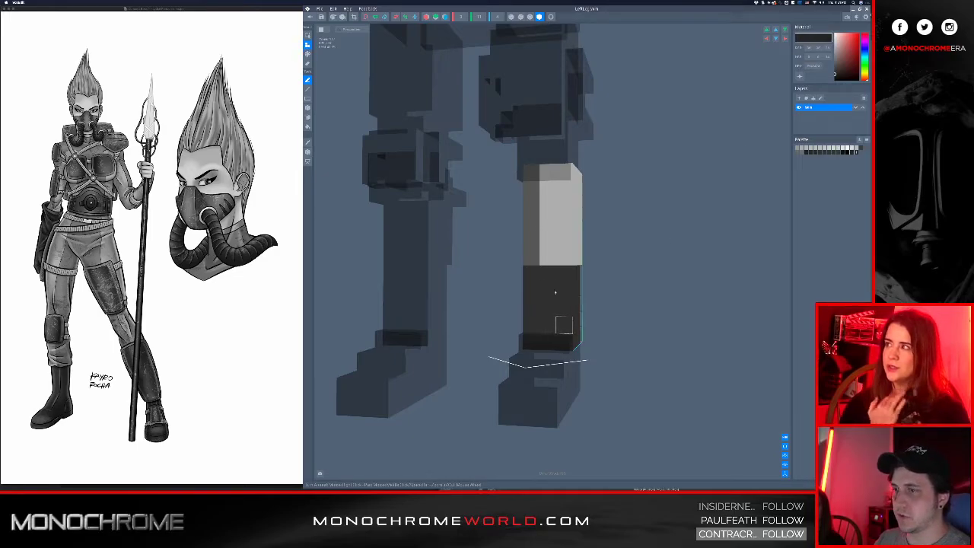
Set the LeftLeg model's depth to 5 and add a layer of dark voxels over the front of the shin
left_click(498, 16)
type("5")
key("Return")
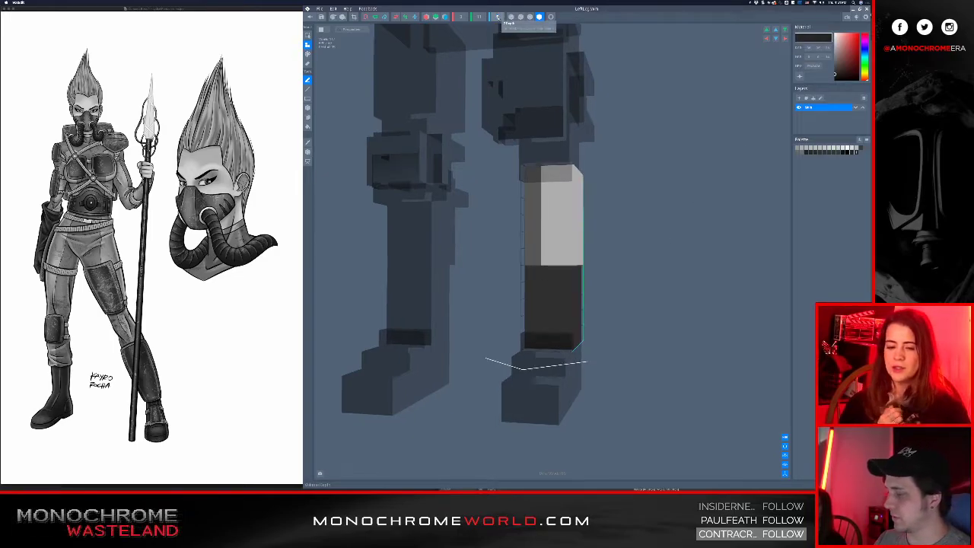
mouse_move(564, 321)
left_mouse_down()
mouse_move(549, 274)
mouse_move(554, 296)
mouse_move(532, 305)
mouse_move(533, 322)
left_mouse_up()
mouse_move(558, 319)
right_mouse_down()
mouse_move(580, 308)
mouse_move(562, 253)
mouse_move(532, 247)
mouse_move(570, 244)
right_mouse_up()
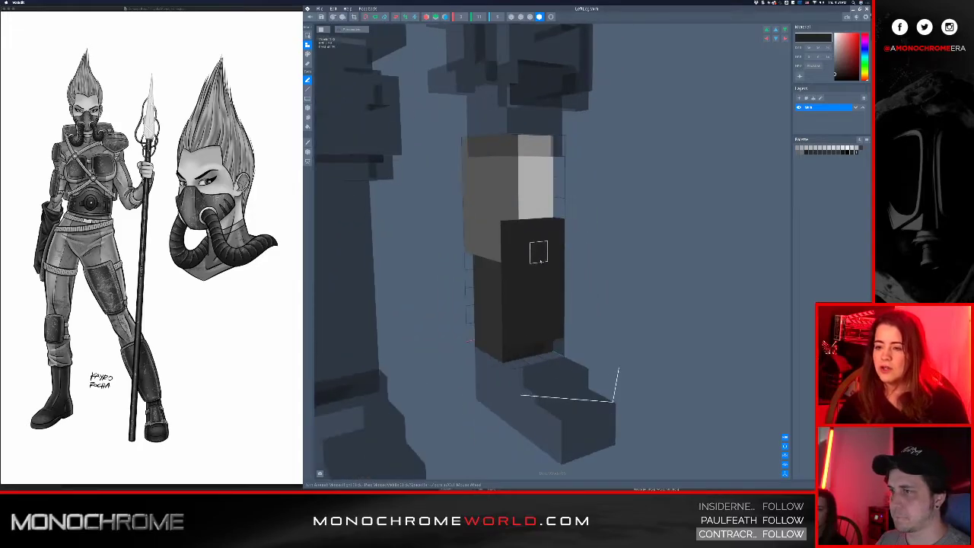
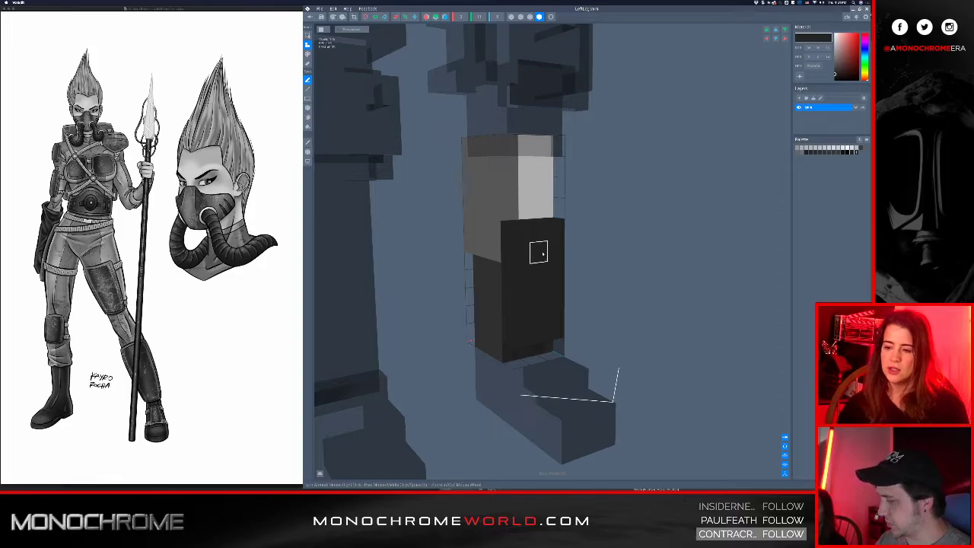
Set the LeftLeg model's width to 5 and shift all its voxels sideways by one to centre them
mouse_move(538, 253)
right_mouse_down()
mouse_move(526, 254)
mouse_move(536, 239)
mouse_move(521, 228)
mouse_move(522, 256)
mouse_move(531, 243)
right_mouse_up()
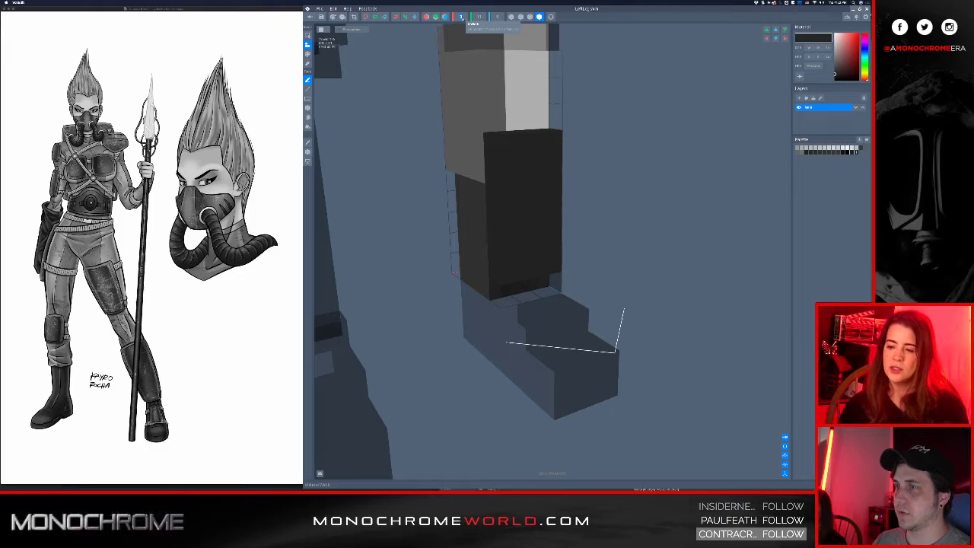
type("5")
key("Return")
scroll(339, 89, "down", 3)
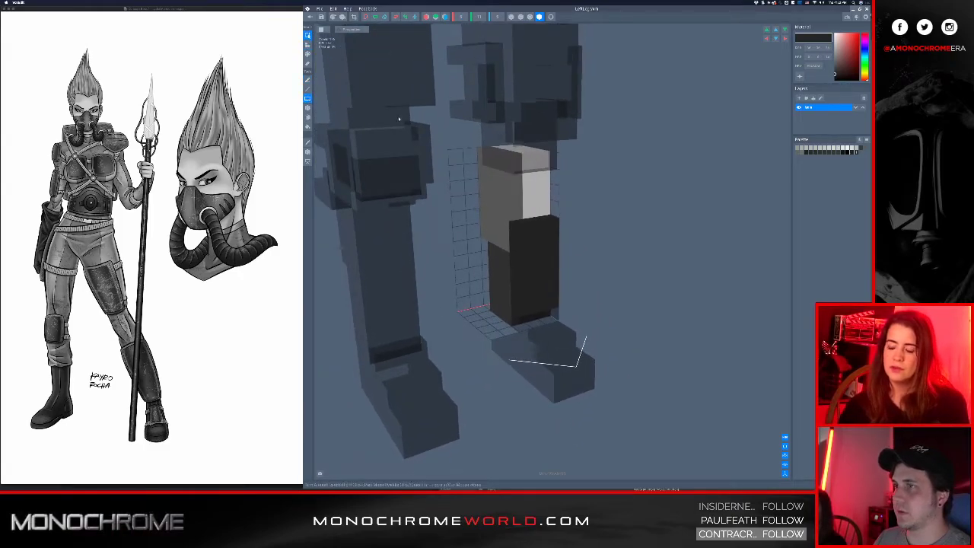
left_click(498, 307)
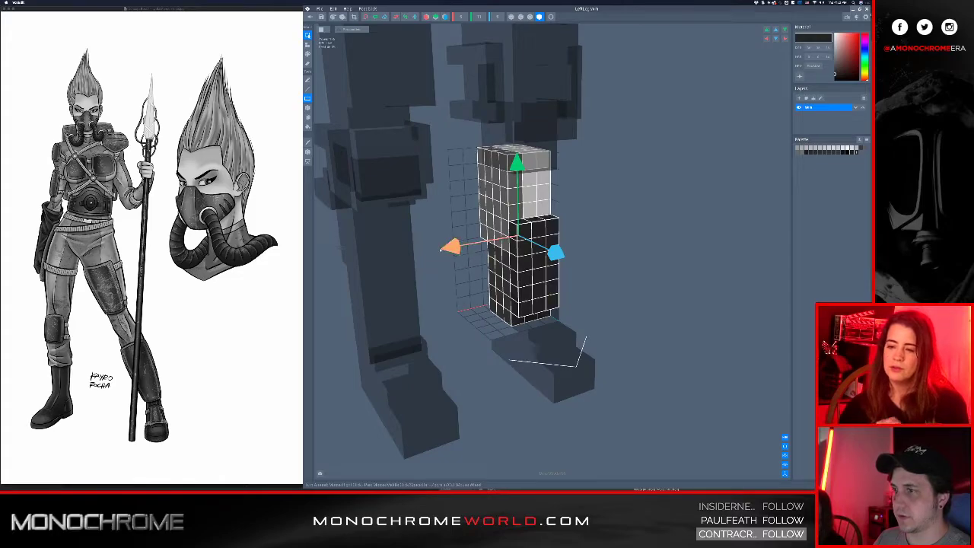
left_click_drag(451, 246, 436, 249)
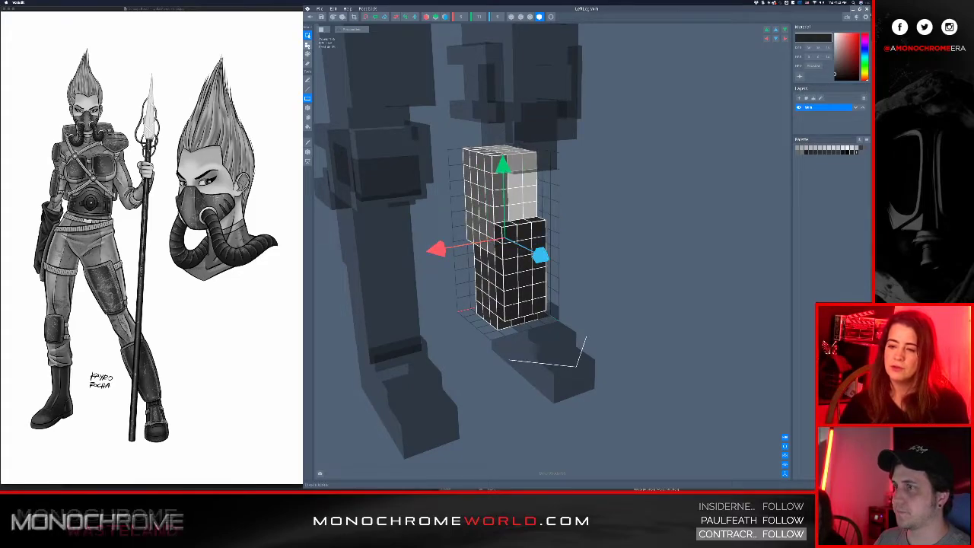
Move the LeftLeg model's pivot sideways by one voxel to match the shifted leg, and save the model
left_click(307, 45)
left_click(307, 152)
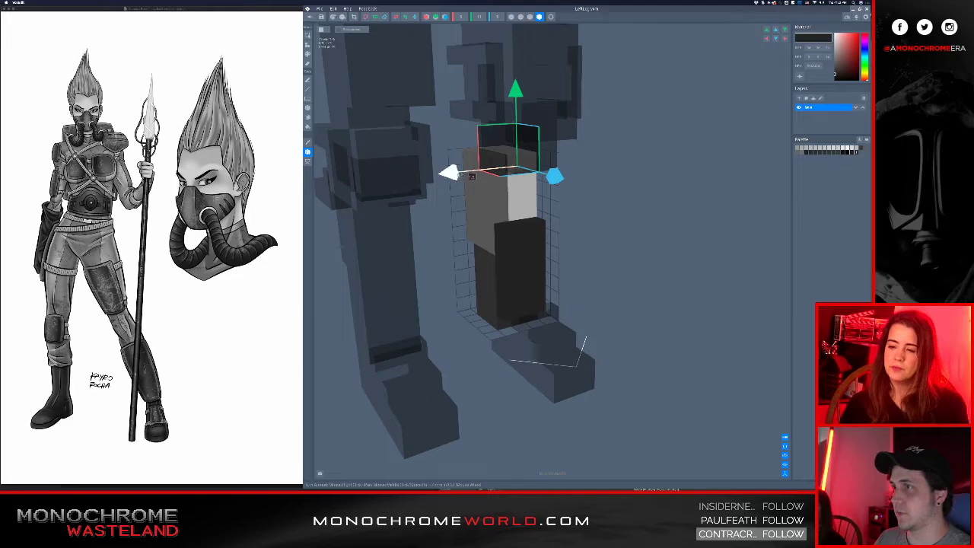
mouse_move(451, 173)
left_mouse_down()
mouse_move(437, 177)
mouse_move(439, 186)
left_mouse_up()
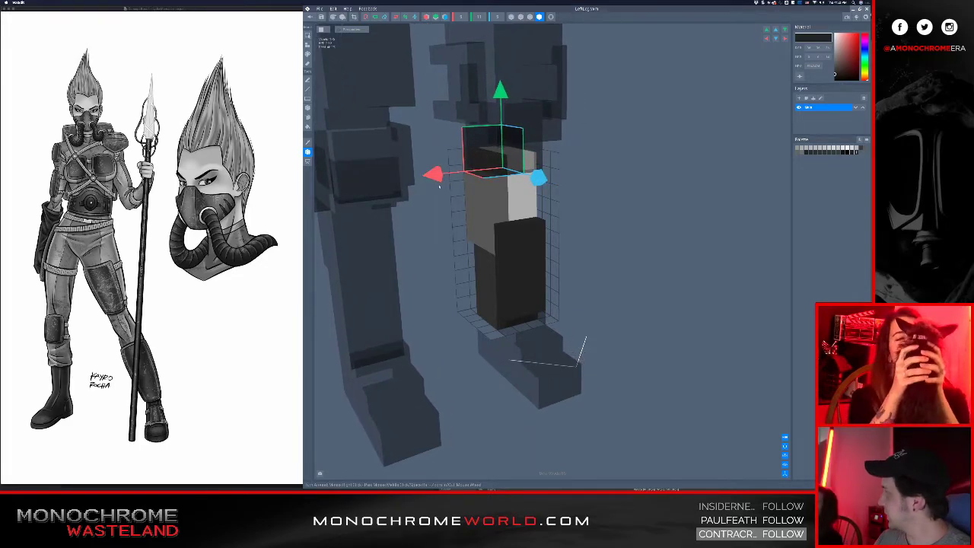
right_click_drag(509, 281, 525, 276)
left_click(321, 17)
left_click(320, 17)
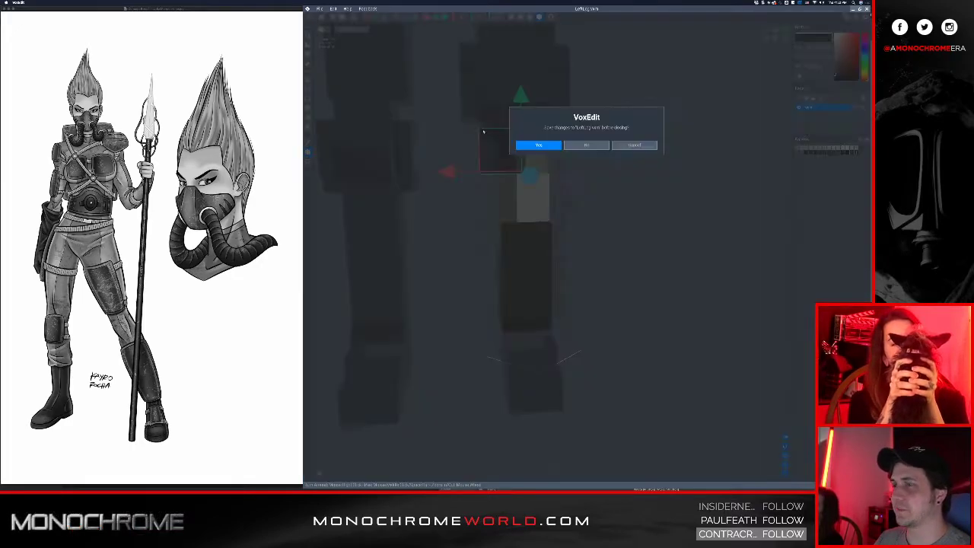
left_click(538, 144)
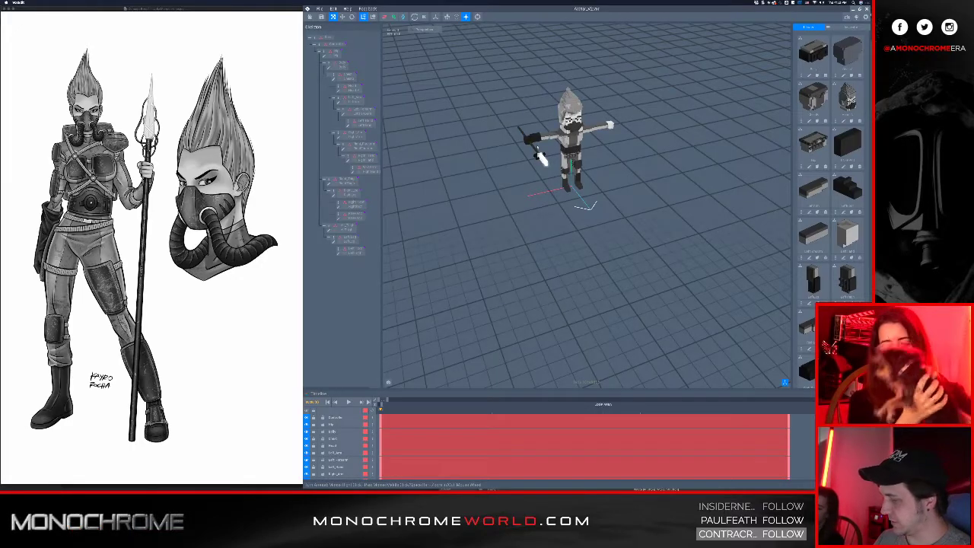
Inspect the new left shin guard on the full avatar from the front and from the side
scroll(547, 227, "up", 10)
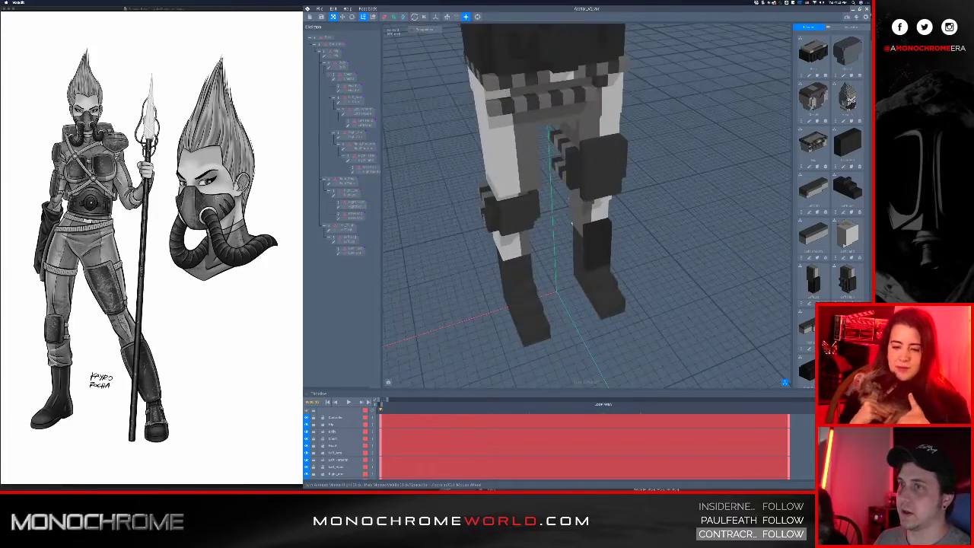
scroll(589, 223, "up", 5)
right_click_drag(590, 222, 606, 233)
scroll(596, 219, "down", 5)
scroll(607, 234, "up", 8)
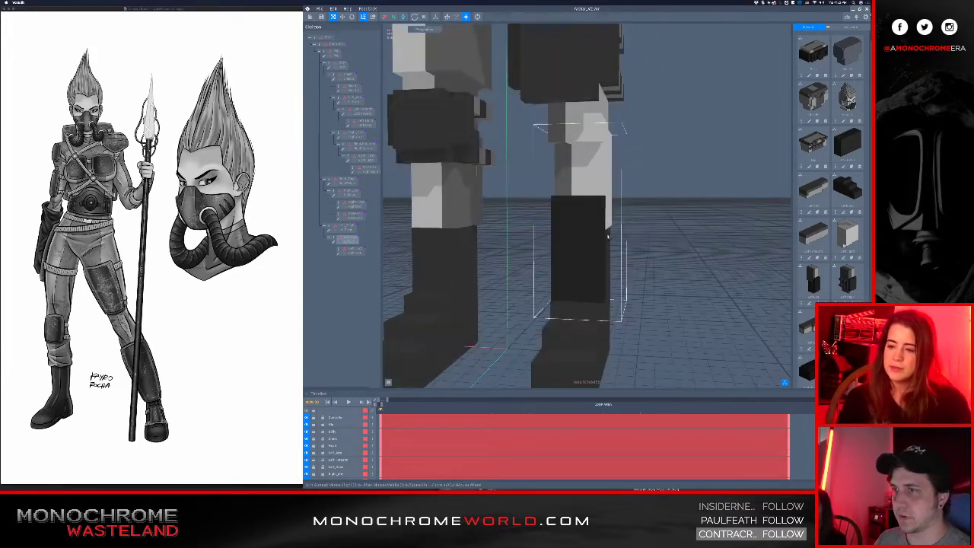
scroll(604, 235, "down", 5)
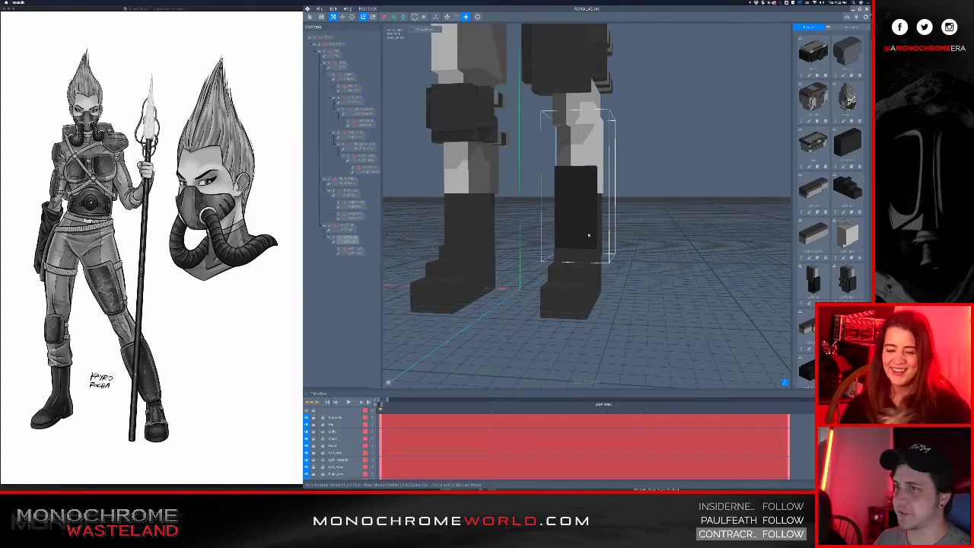
scroll(604, 235, "up", 3)
scroll(578, 249, "down", 6)
right_click_drag(600, 245, 575, 238)
scroll(607, 232, "up", 2)
scroll(606, 226, "up", 5)
Reopen the LeftLeg model and extend the shin guard around the outer side of the leg with dark voxels
left_click(598, 228)
left_click(333, 242)
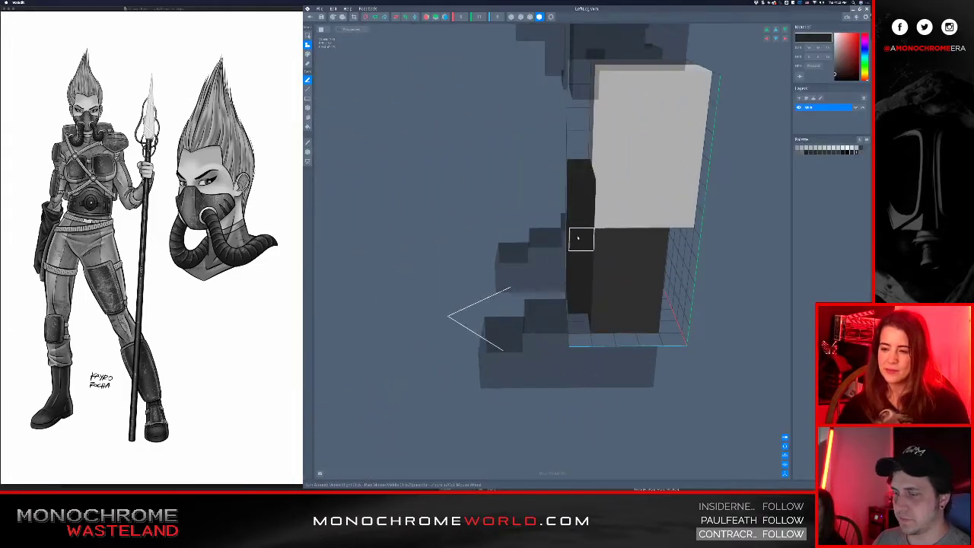
mouse_move(598, 223)
left_mouse_down()
mouse_move(597, 303)
mouse_move(600, 296)
left_mouse_up()
mouse_move(604, 277)
right_mouse_down()
mouse_move(543, 271)
mouse_move(578, 293)
right_mouse_up()
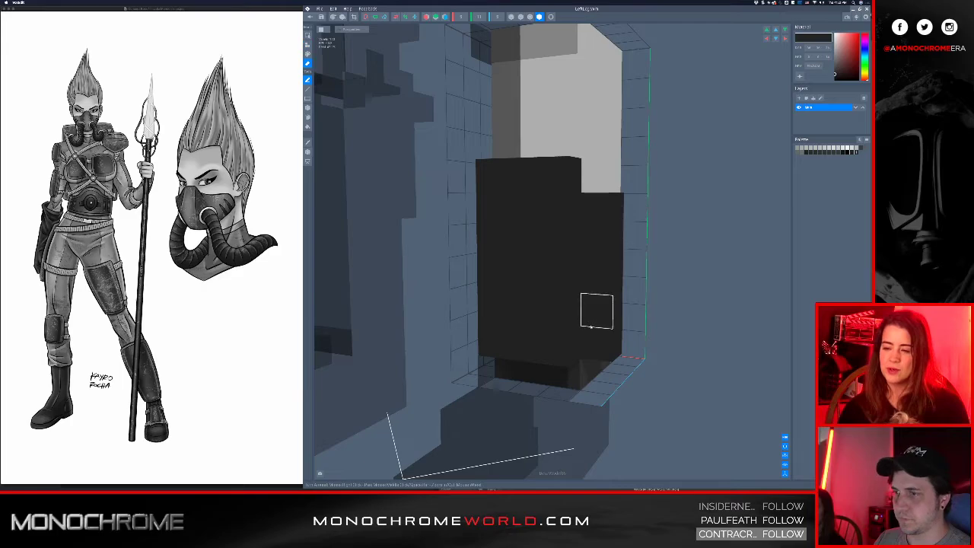
right_click_drag(523, 269, 454, 335)
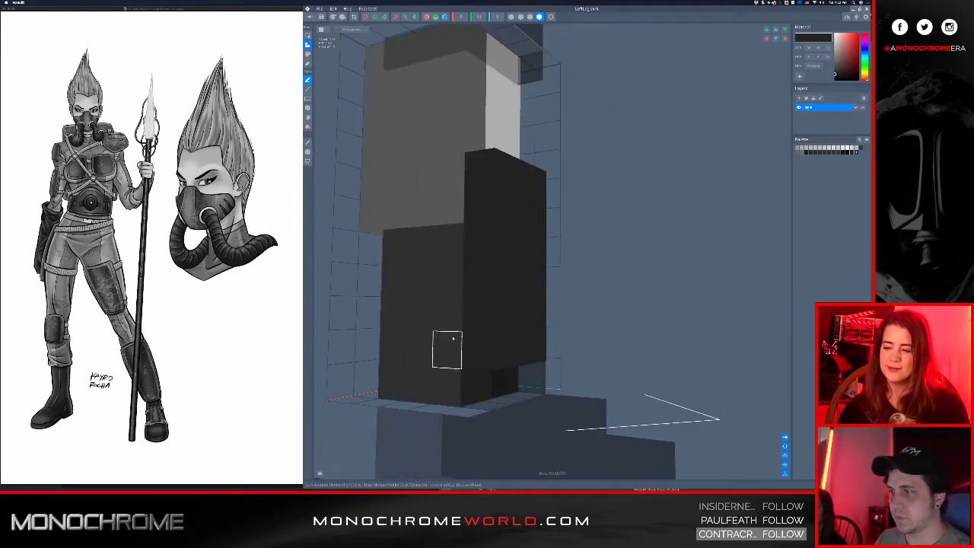
Extend the shin guard around the inner side of the left leg with matching dark voxels
mouse_move(449, 206)
right_mouse_down()
mouse_move(555, 238)
mouse_move(524, 218)
mouse_move(565, 259)
mouse_move(561, 243)
mouse_move(573, 253)
mouse_move(513, 246)
mouse_move(509, 263)
mouse_move(475, 251)
mouse_move(502, 236)
right_mouse_up()
mouse_move(477, 205)
left_mouse_down()
mouse_move(484, 224)
mouse_move(559, 217)
left_mouse_up()
right_click_drag(565, 217, 537, 229)
left_click(615, 230)
right_click_drag(608, 223, 544, 239)
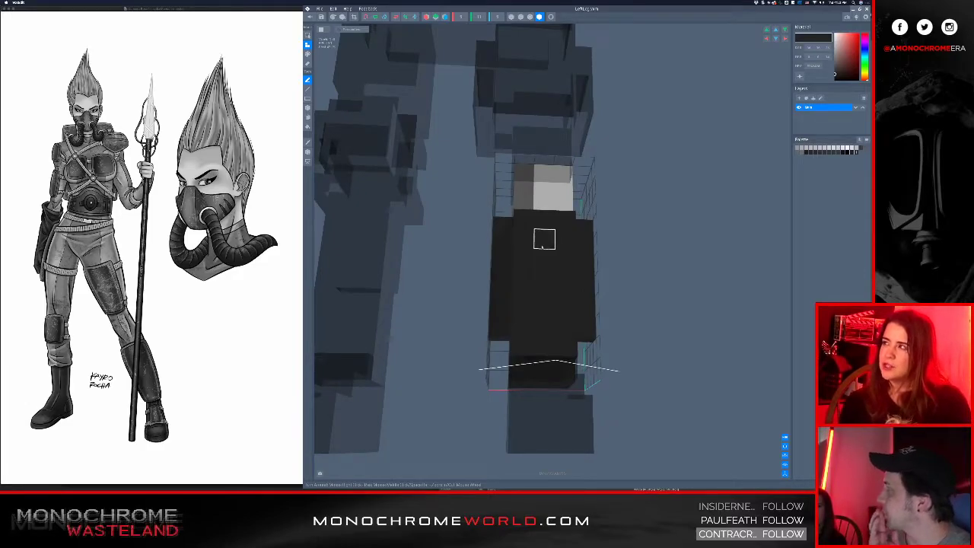
Add a row of dark voxels along the top edge of the left shin guard's front
right_click_drag(543, 279, 523, 190)
left_click_drag(522, 192, 487, 187)
mouse_move(486, 187)
right_mouse_down()
mouse_move(515, 188)
mouse_move(530, 209)
mouse_move(522, 213)
right_mouse_up()
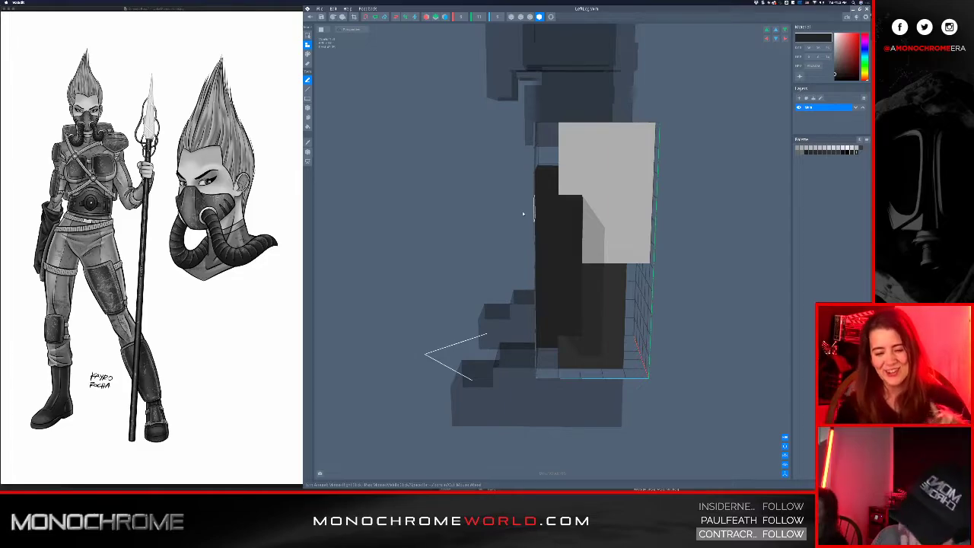
Save the LeftLeg model's changes on closing it and check the finished shin guard on the full avatar from the front
right_click_drag(523, 214, 565, 215)
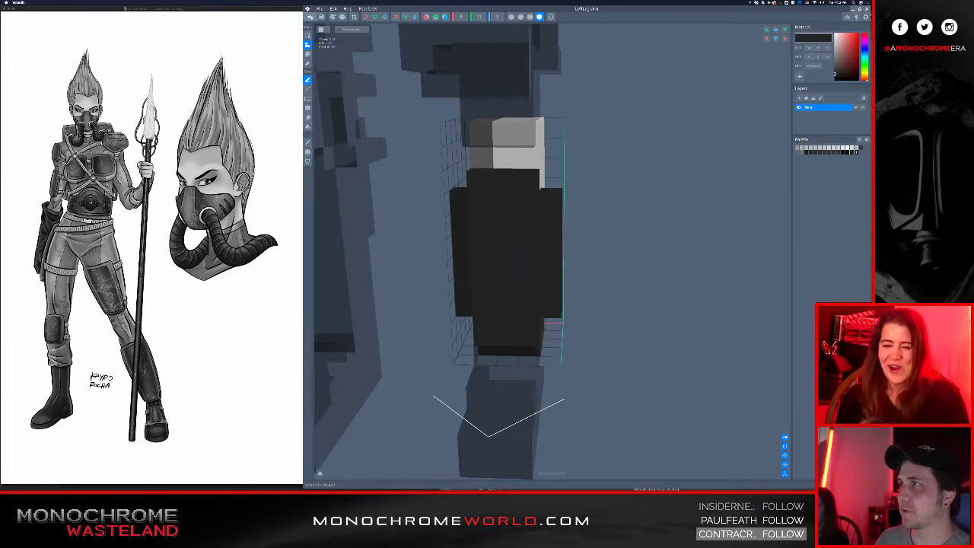
left_click(309, 16)
left_click(538, 145)
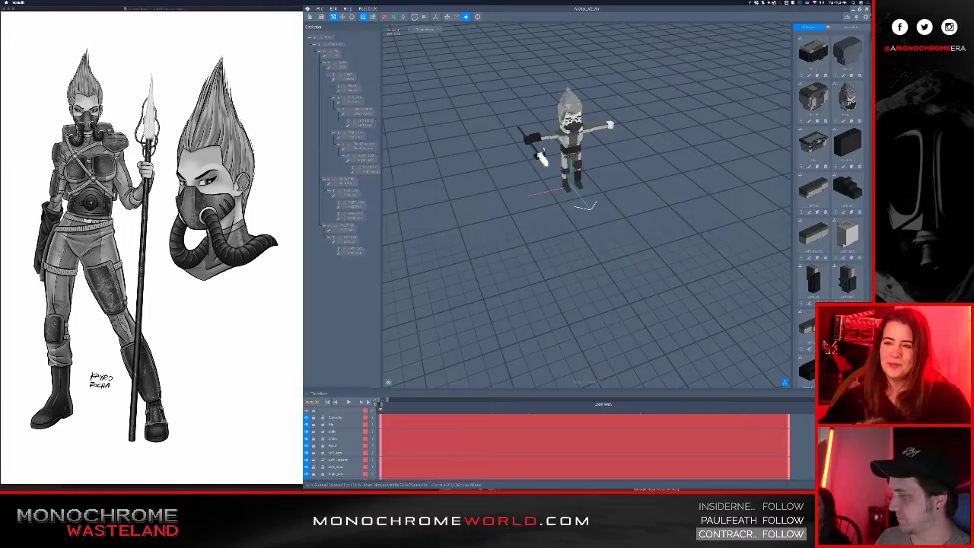
scroll(553, 151, "up", 5)
right_click_drag(580, 151, 555, 118)
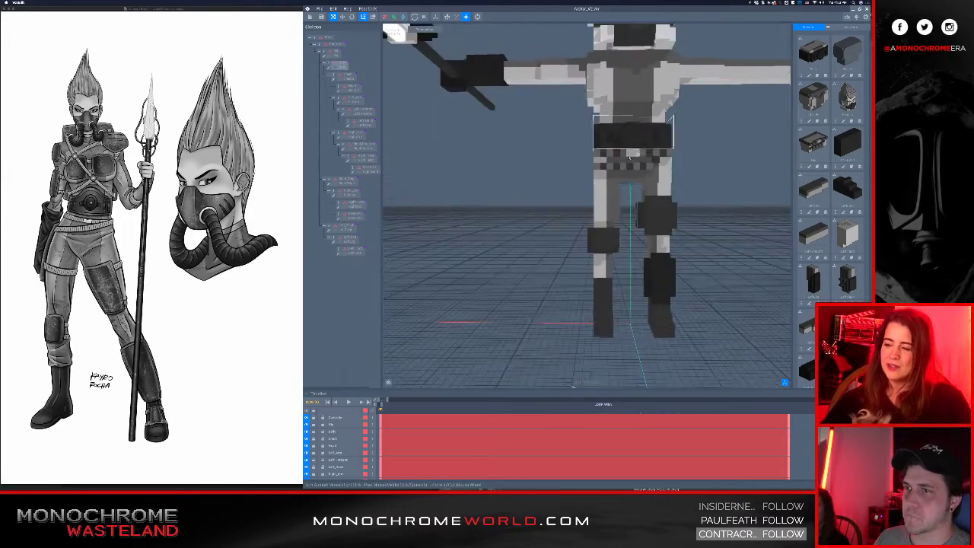
scroll(631, 156, "up", 1)
middle_click_drag(632, 156, 613, 152)
Recolor the dark knee pad in the LeftThigh model to hex 222222 and save the model on returning to the avatar
left_click(637, 211)
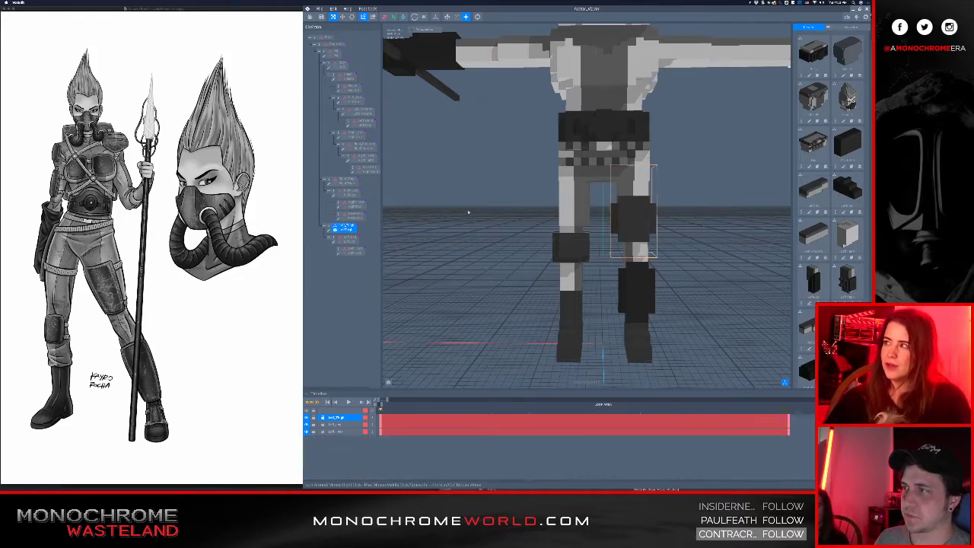
left_click(330, 229)
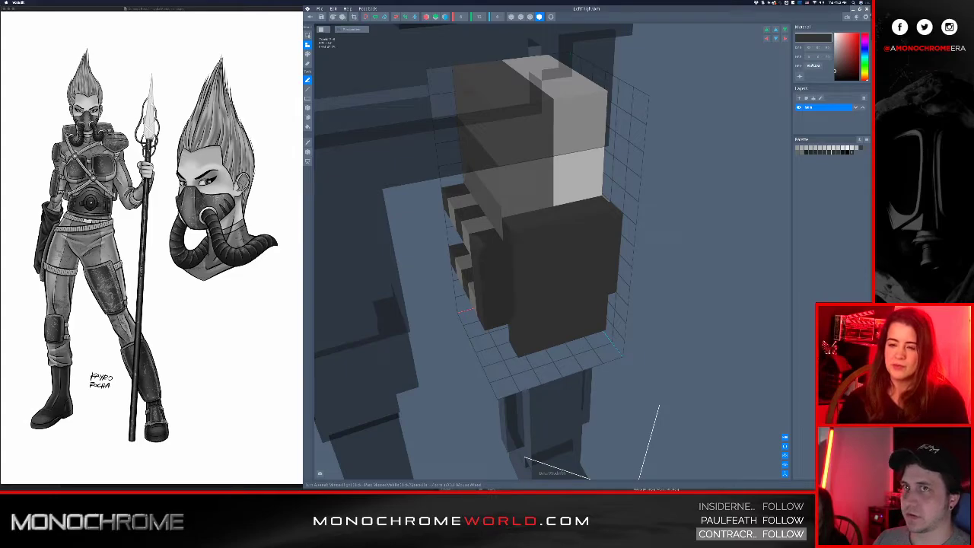
type("222222")
key("Return")
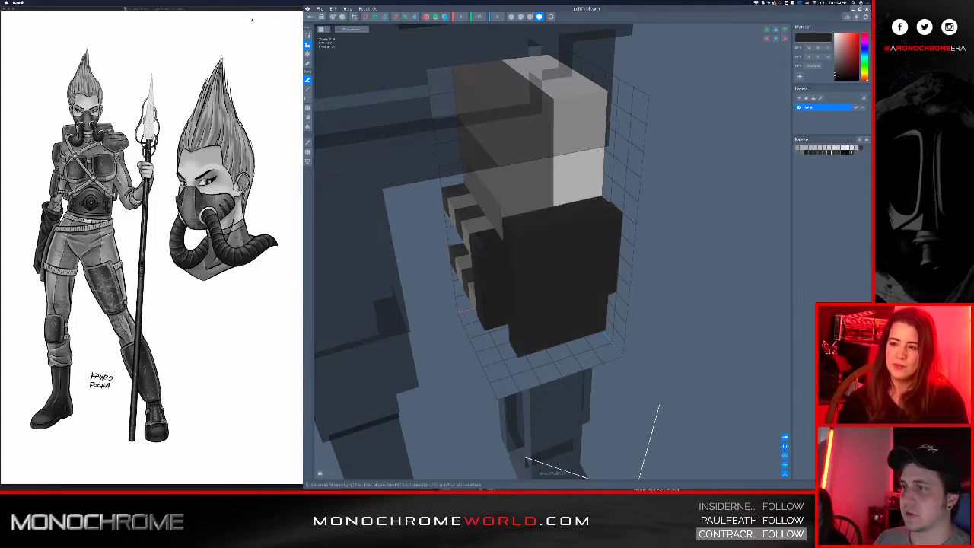
left_click(309, 17)
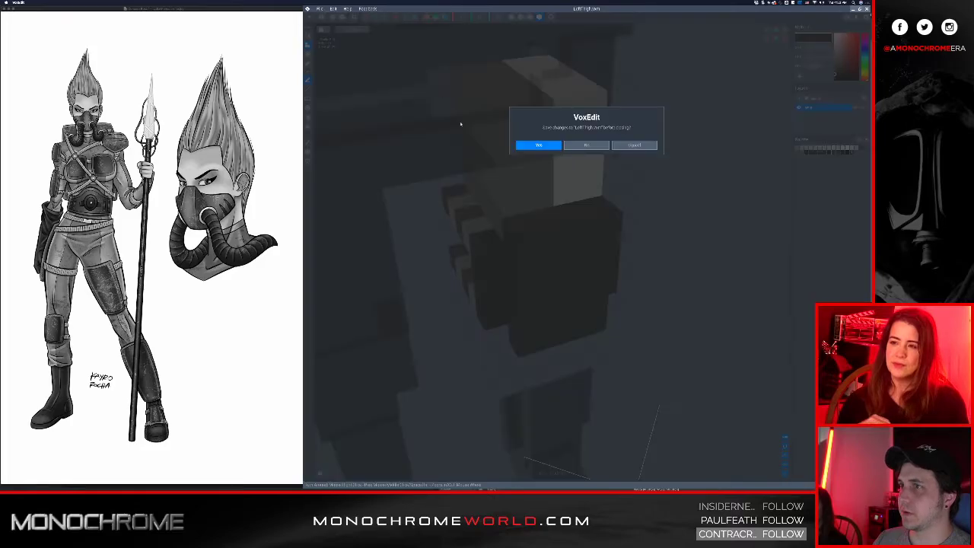
left_click(538, 144)
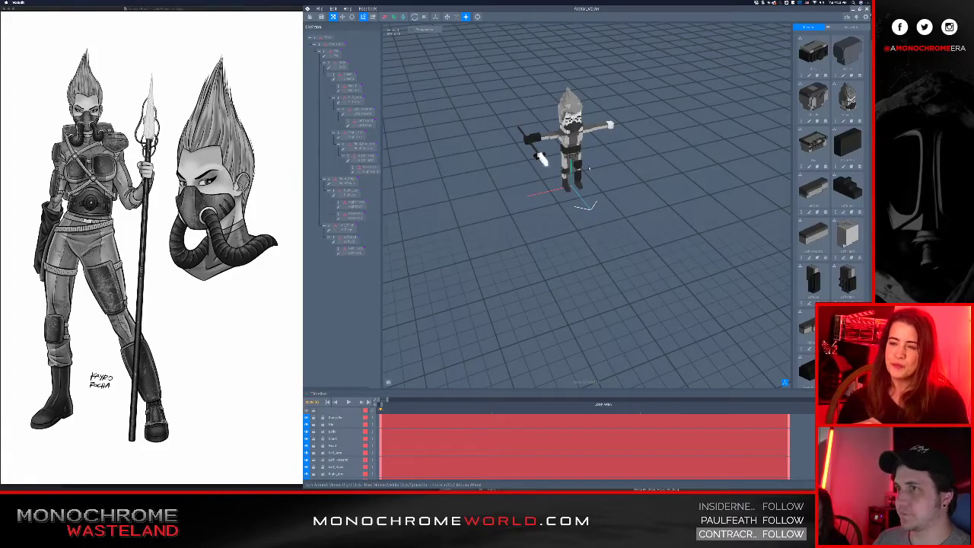
Darken the knee pad color in the RightThigh model to match the left thigh's pad and close the model
scroll(578, 156, "up", 5)
left_click(552, 115)
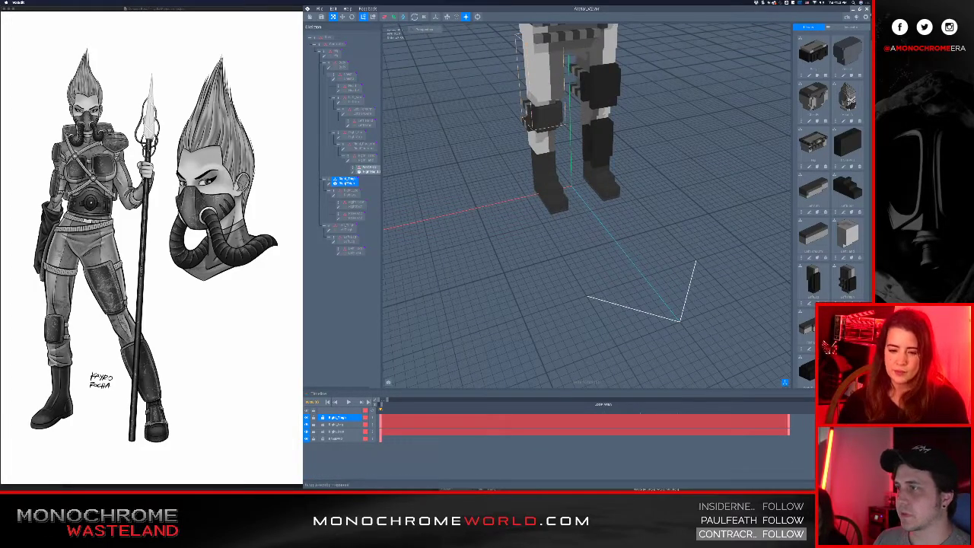
left_click(330, 184)
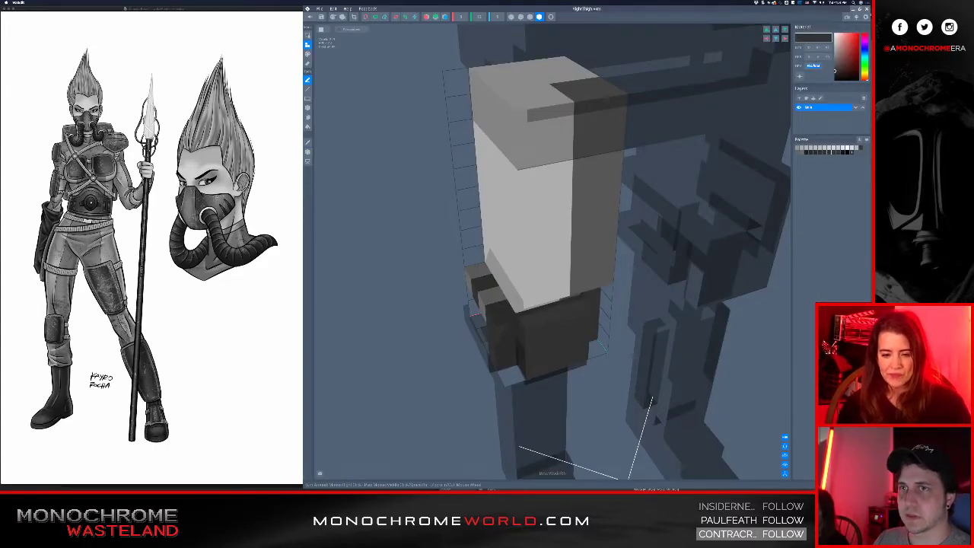
left_click(834, 74)
scroll(471, 237, "up", 3)
middle_click_drag(472, 238, 489, 156)
right_click_drag(488, 156, 499, 143)
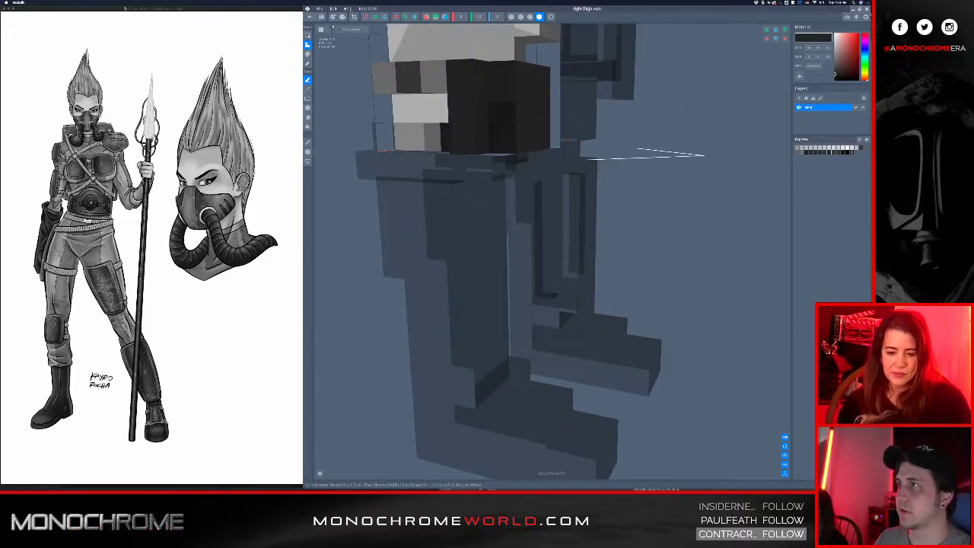
left_click(311, 17)
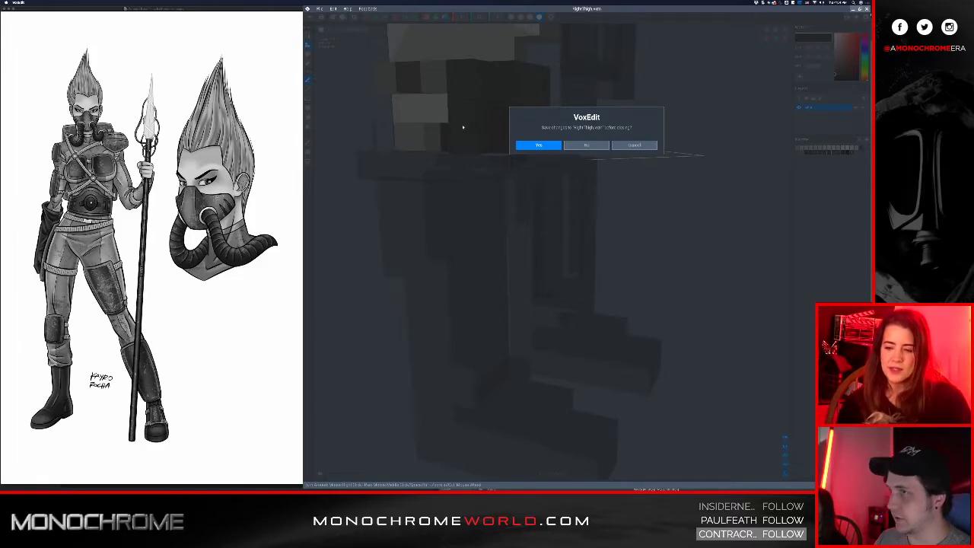
Save the right thigh model's changes, open the right lower leg model, and close it with its changes saved
left_click(547, 146)
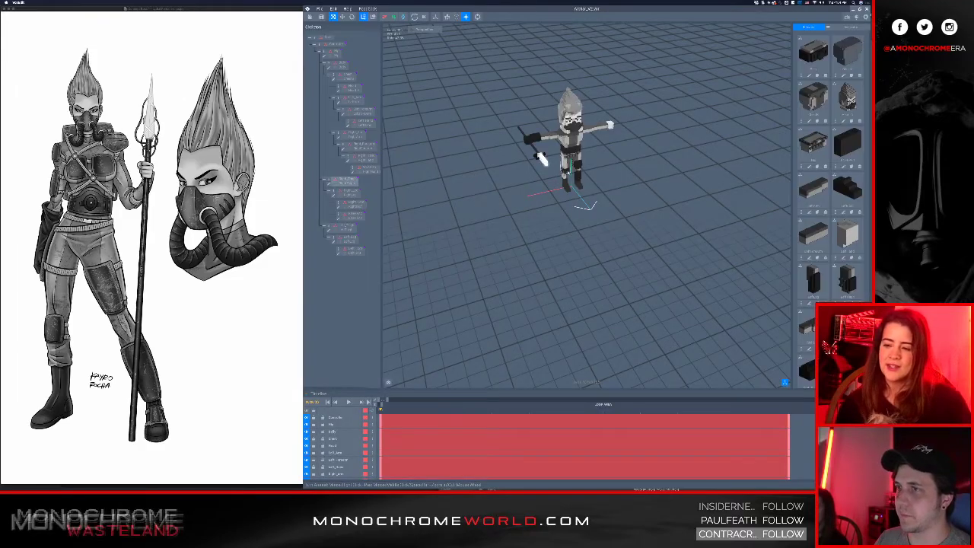
scroll(586, 205, "up", 5)
scroll(549, 143, "up", 3)
middle_click_drag(533, 122, 570, 203)
right_click_drag(571, 202, 566, 163)
left_click(559, 231)
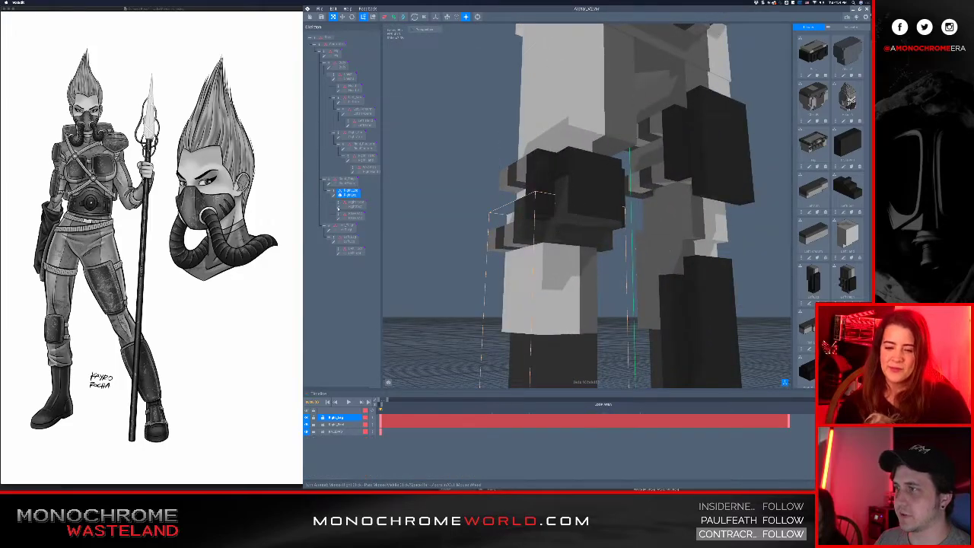
double_click(332, 195)
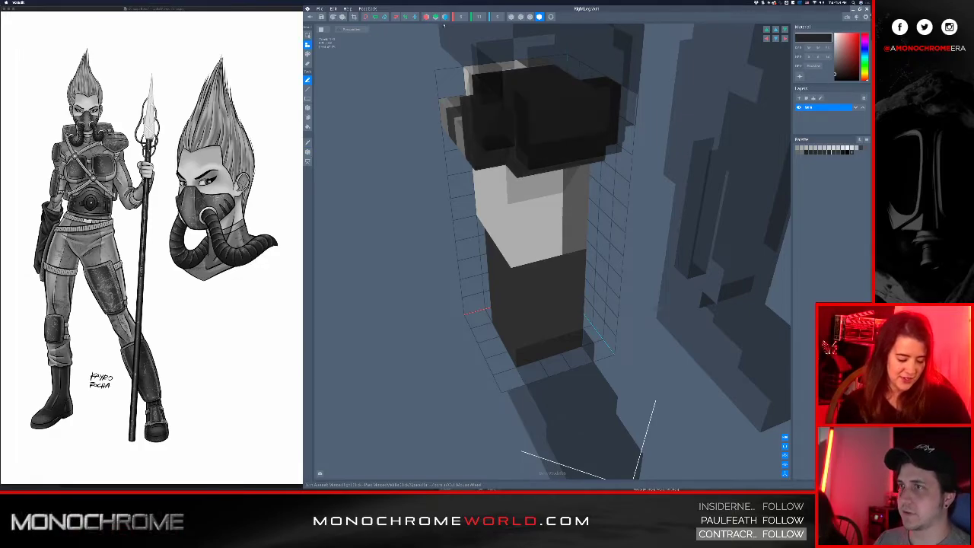
left_click(310, 17)
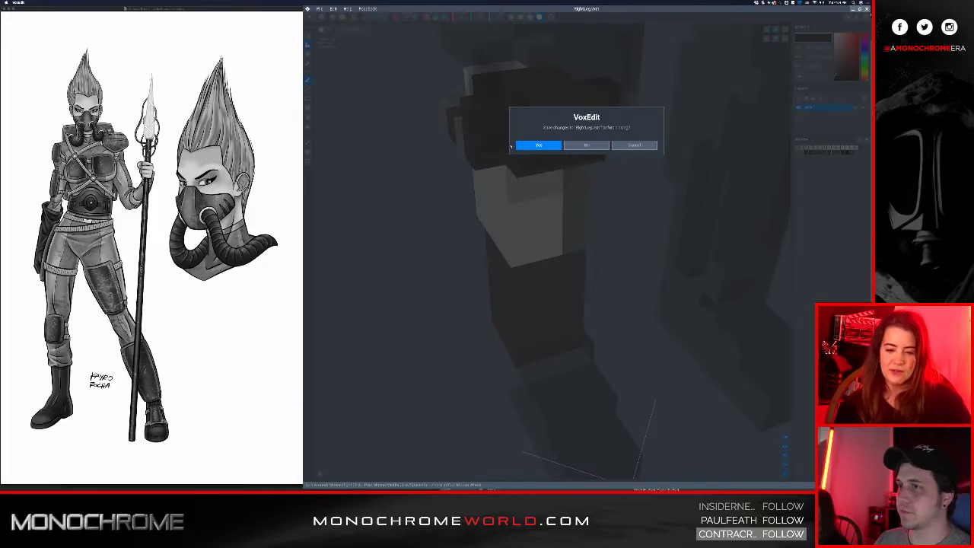
left_click(528, 146)
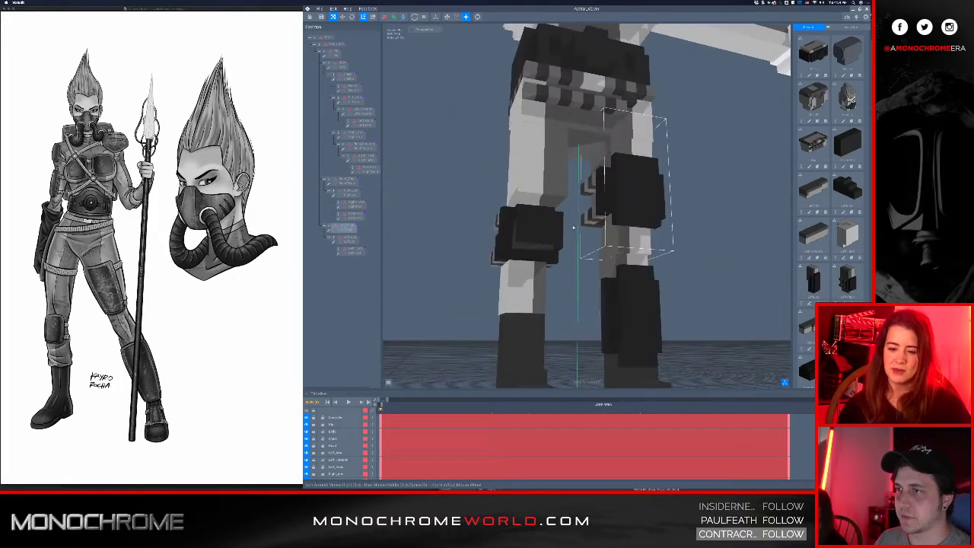
Open the right knee pad model, recolour it to a darker near-black shade, and save it
left_click(545, 246)
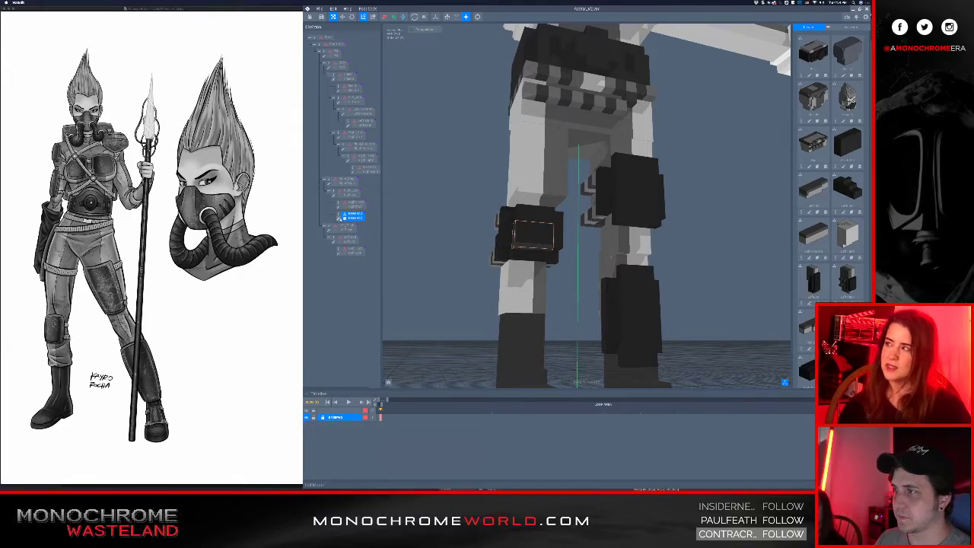
left_click(339, 217)
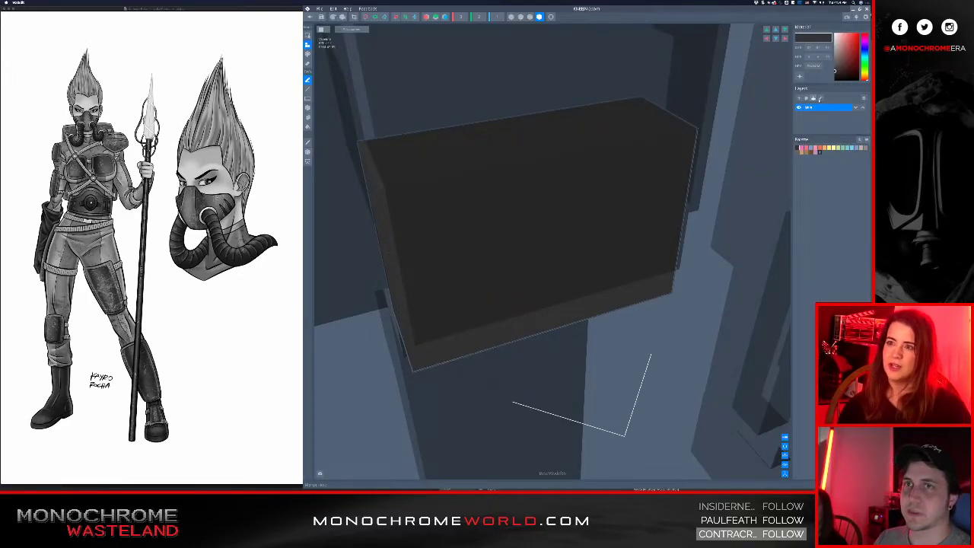
left_click(818, 66)
key("Return")
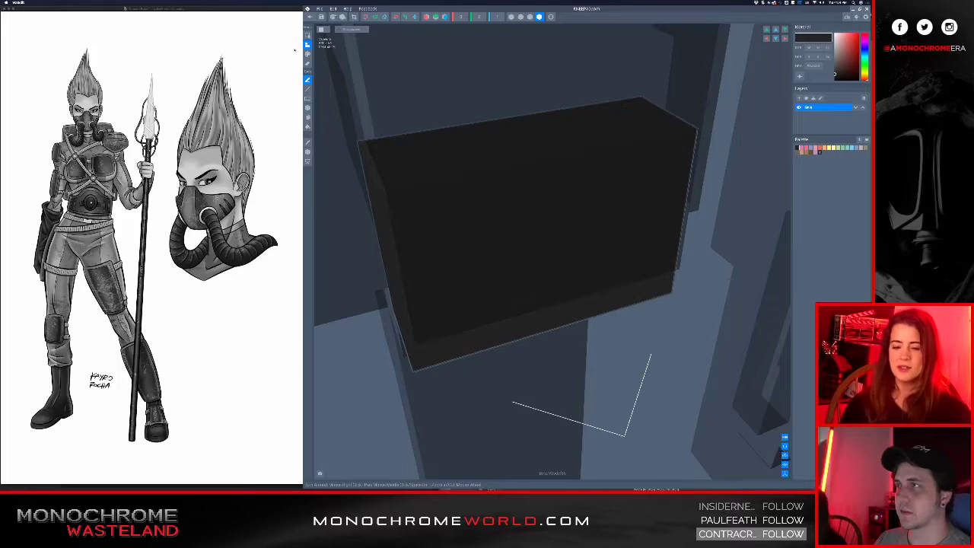
left_click(309, 16)
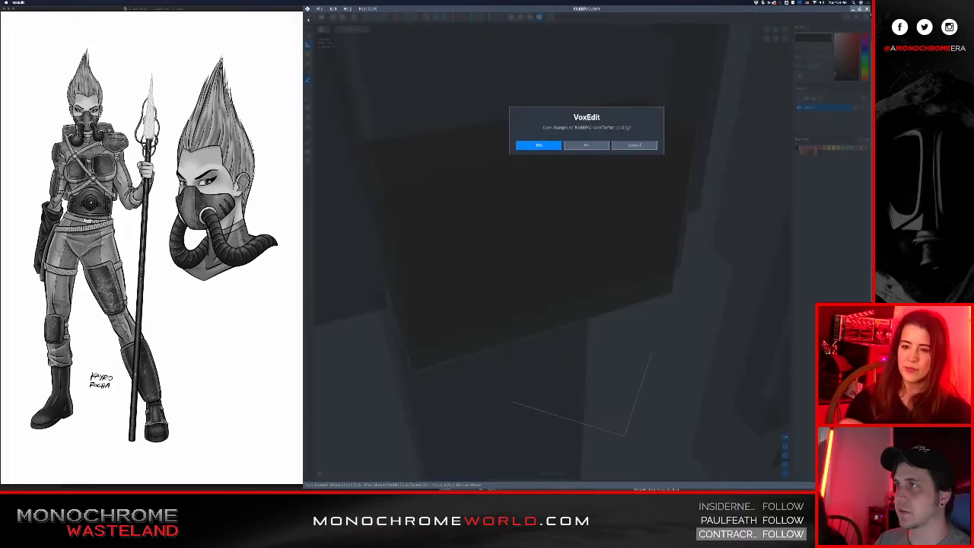
left_click(538, 145)
Examine the knee pads, thigh pad and left shin guard from the front and the side
scroll(571, 226, "up", 1)
middle_click_drag(571, 226, 571, 190)
scroll(570, 192, "up", 6)
middle_click_drag(605, 320, 573, 183)
scroll(586, 205, "up", 3)
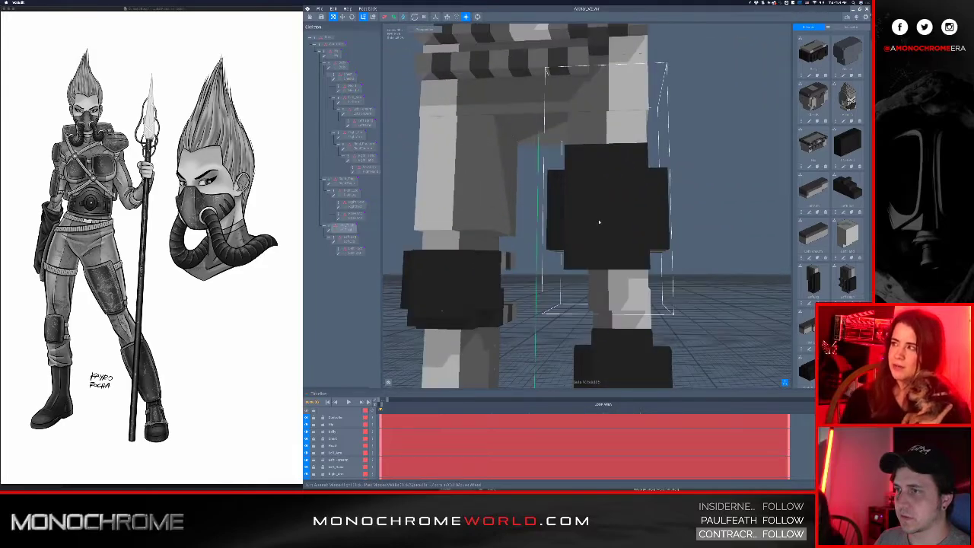
scroll(599, 222, "down", 4)
left_click(601, 304)
mouse_move(600, 304)
right_mouse_down()
mouse_move(600, 228)
mouse_move(600, 300)
right_mouse_up()
scroll(563, 220, "up", 2)
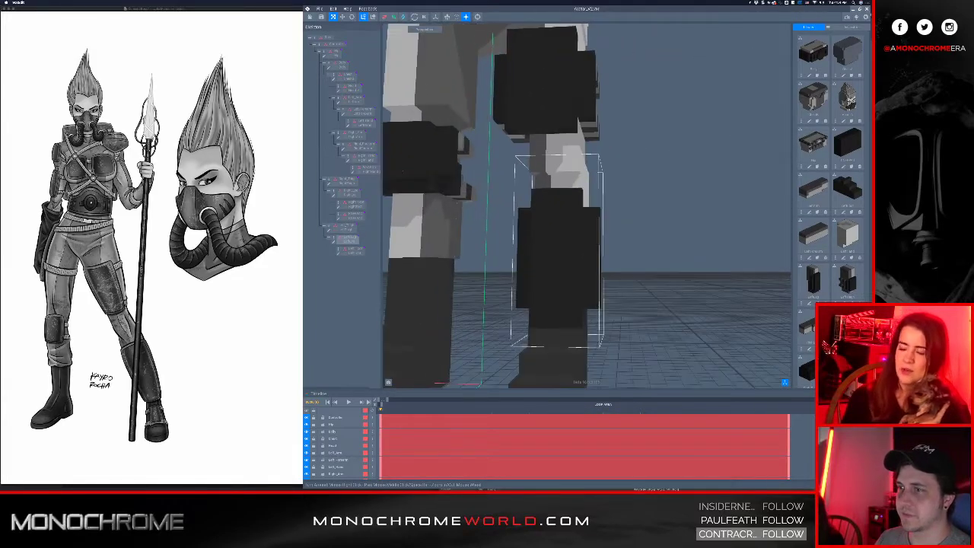
right_click_drag(626, 222, 566, 215)
left_click(417, 93)
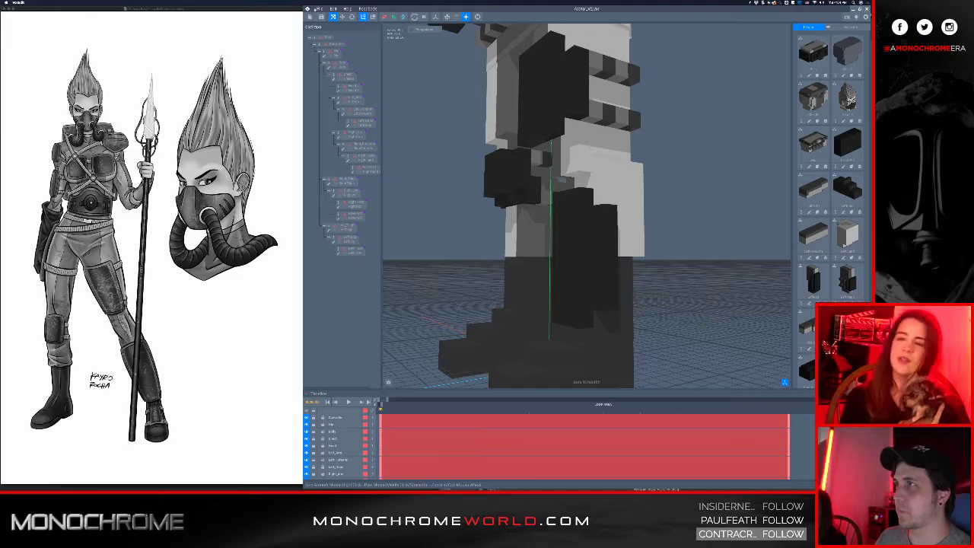
Sync the avatar to MagicaVoxel and accept the VOX file association notice
left_click(320, 8)
mouse_move(373, 46)
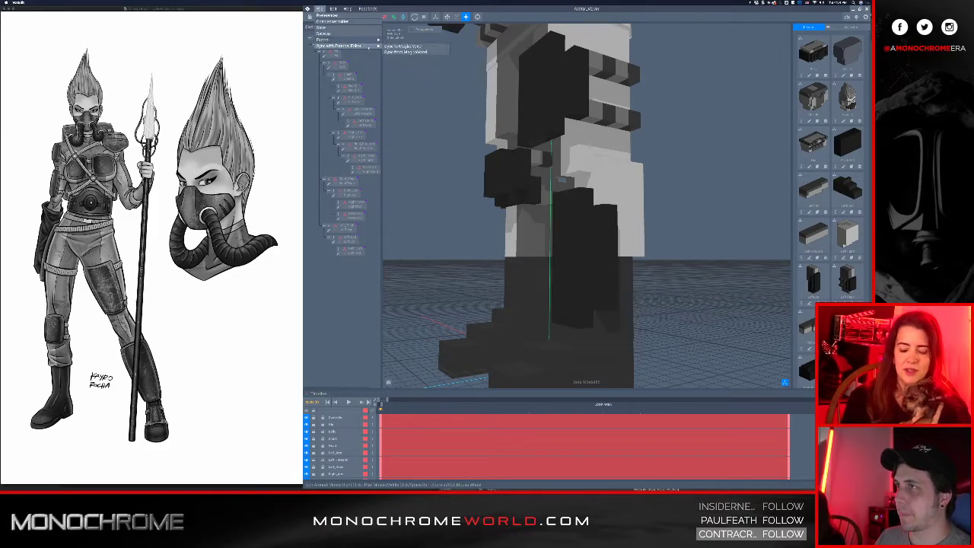
left_click(403, 46)
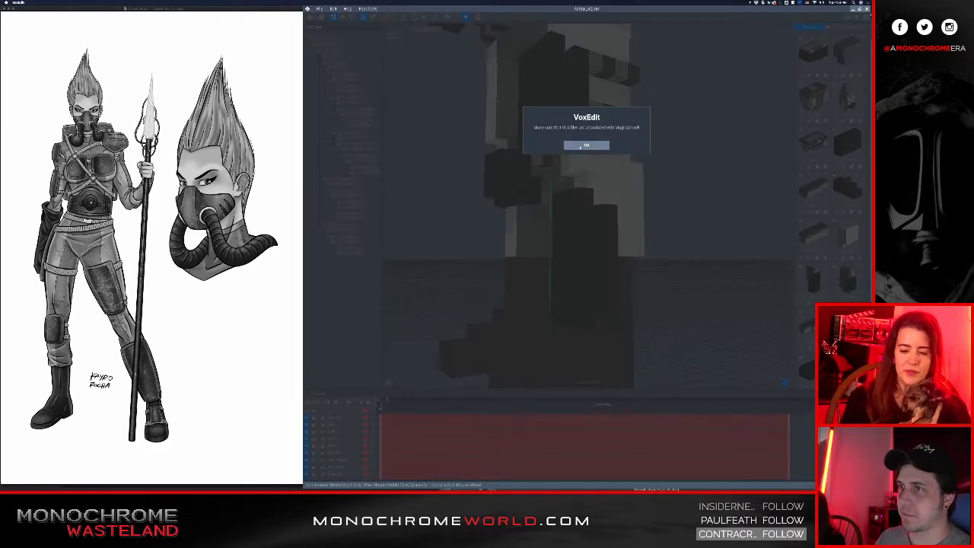
left_click(580, 146)
Select the left lower leg in MagicaVoxel and enter its voxel edit mode
right_click_drag(668, 240, 694, 200)
scroll(695, 200, "up", 8)
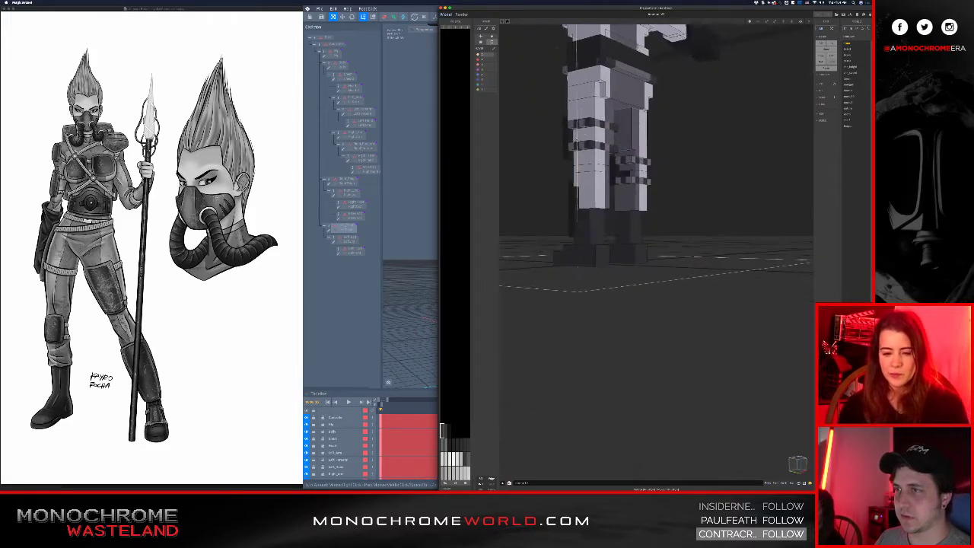
right_click_drag(562, 158, 633, 213)
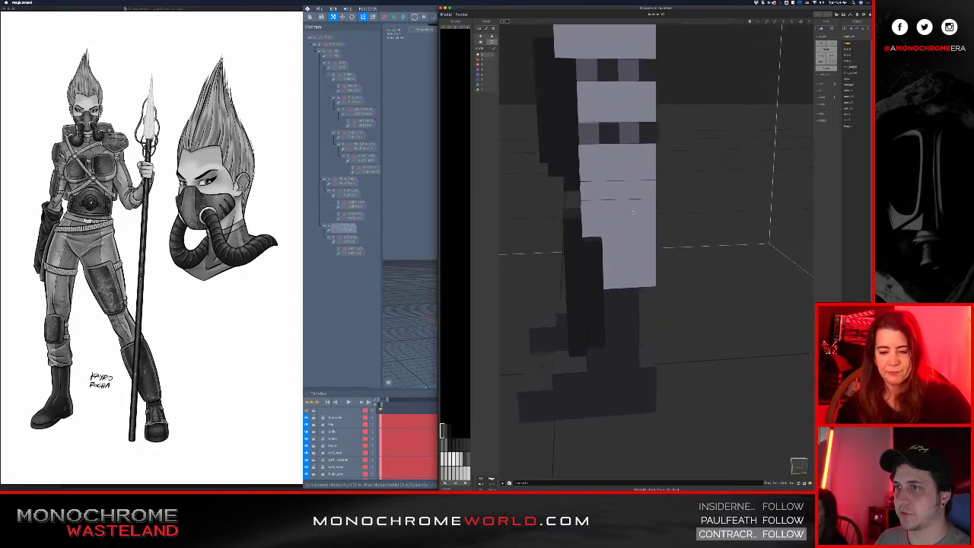
key("Tab")
left_click(620, 266)
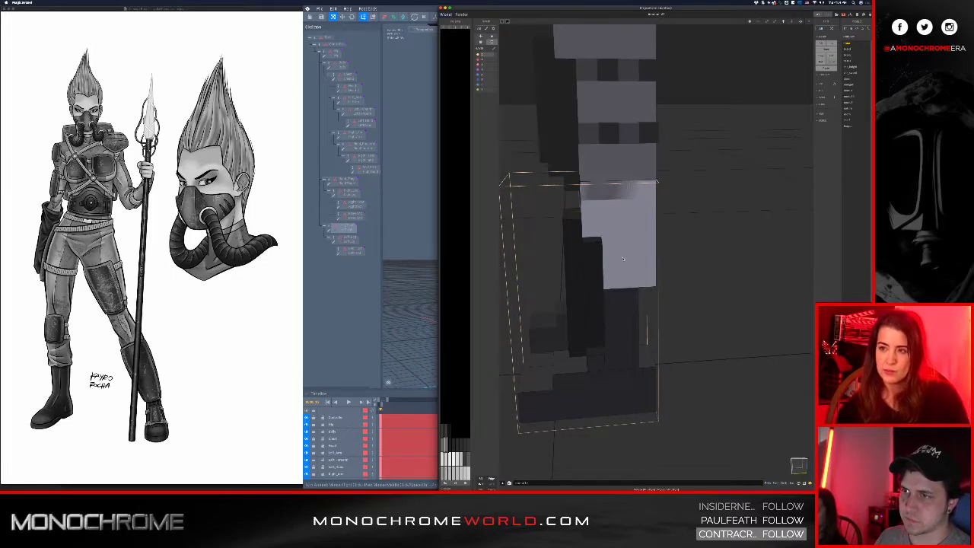
key("Tab")
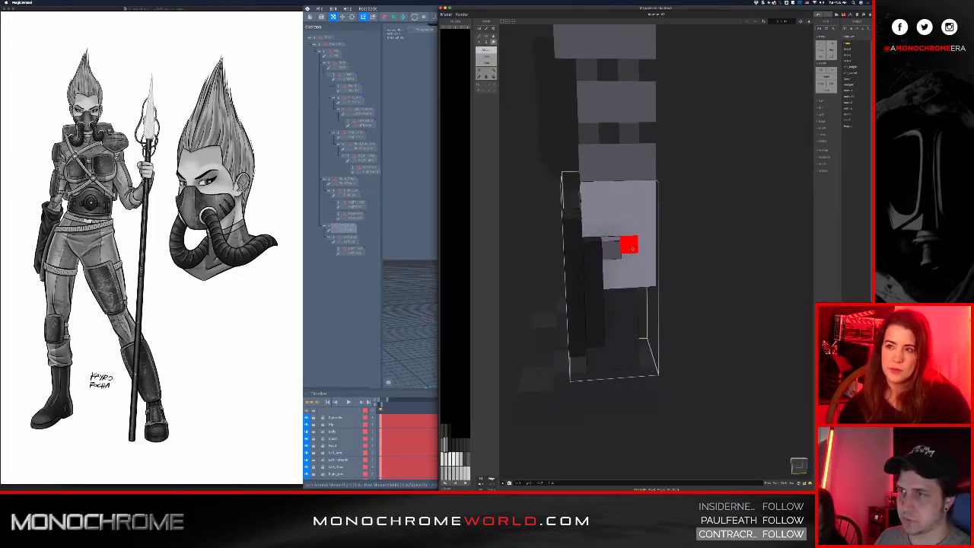
Attach spaced light grey voxels in two rows around the left lower leg as shin guard straps
right_click_drag(631, 248, 525, 281)
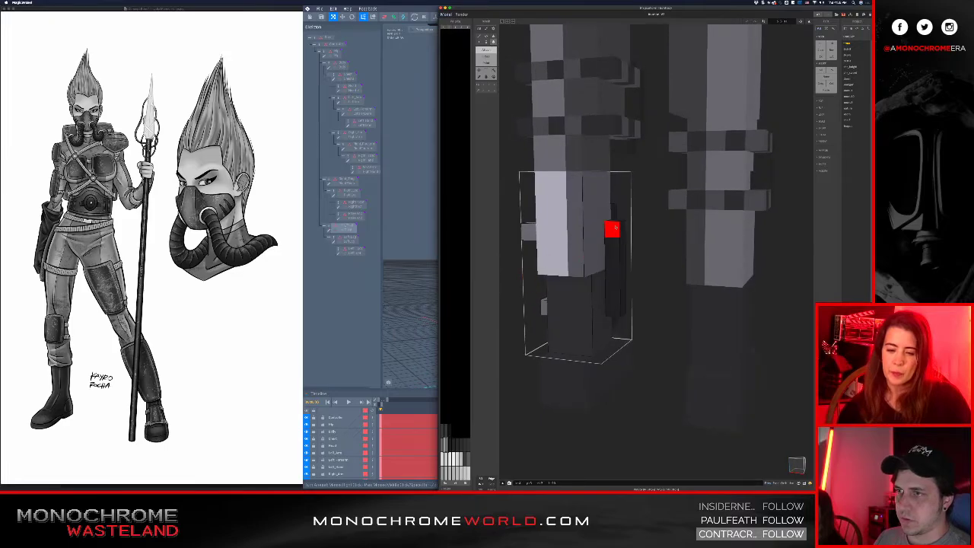
right_click_drag(612, 307, 515, 333)
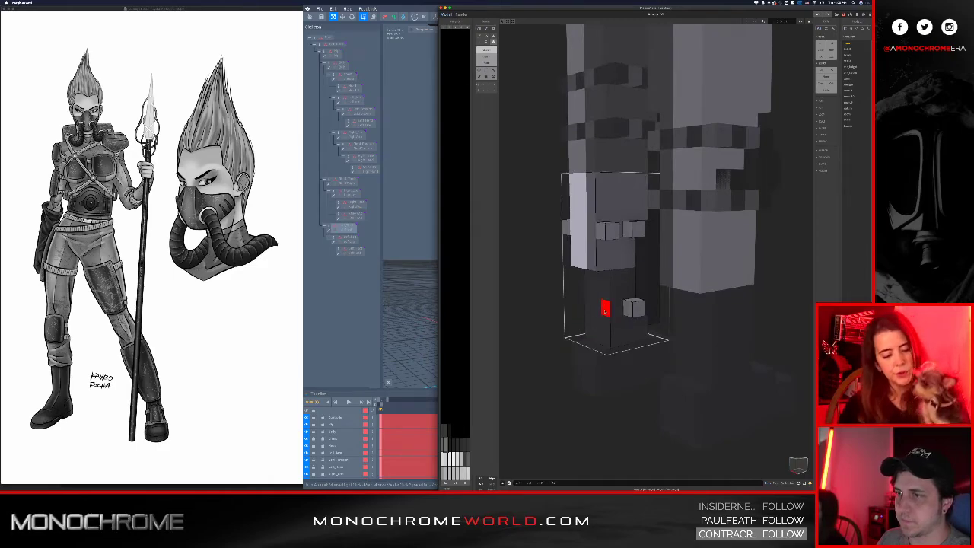
right_click_drag(602, 308, 708, 312)
right_click_drag(560, 344, 604, 277)
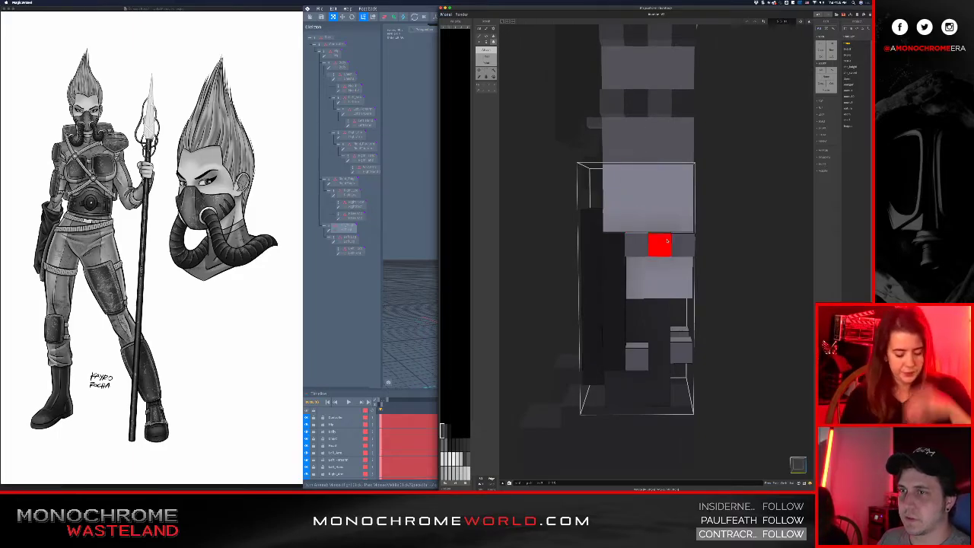
right_click_drag(664, 352, 592, 307)
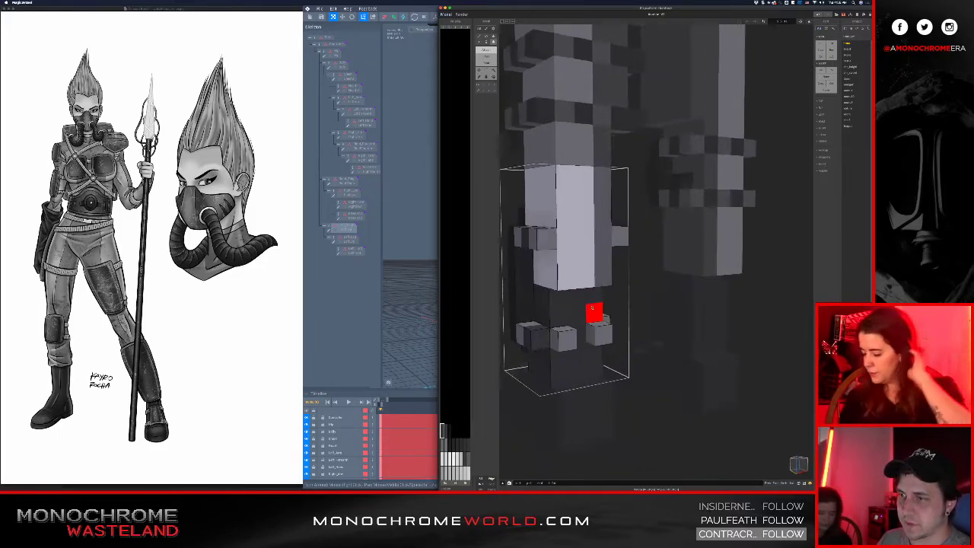
Complete the two shin guard straps with alternating light and dark grey voxels around the left lower leg
right_click_drag(576, 340, 641, 316)
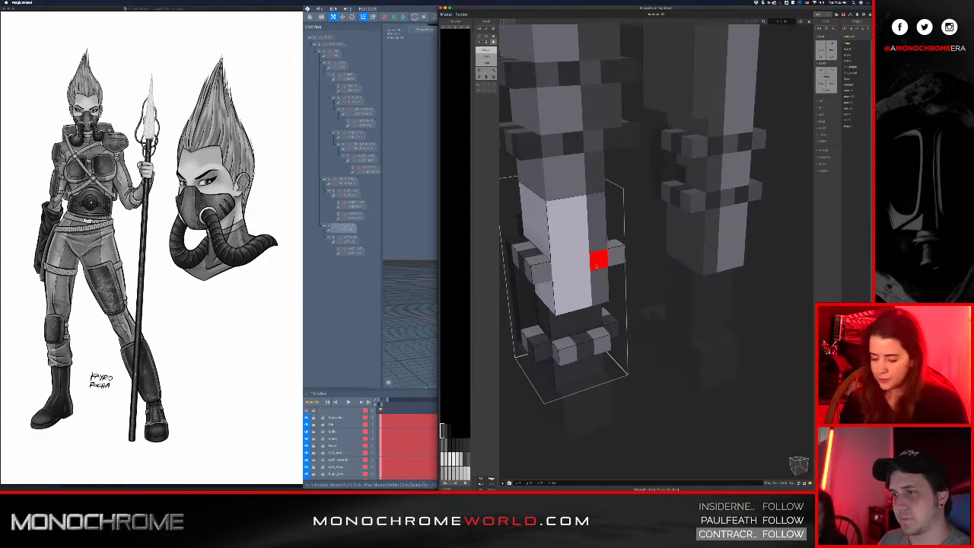
right_click_drag(582, 271, 613, 251)
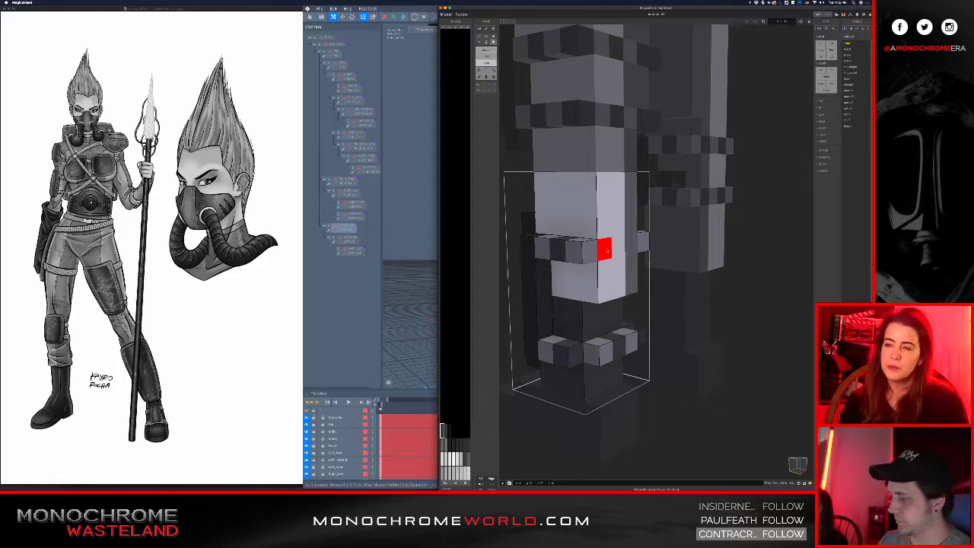
right_click_drag(630, 249, 541, 246)
left_click(562, 257, "alt")
left_click(574, 253)
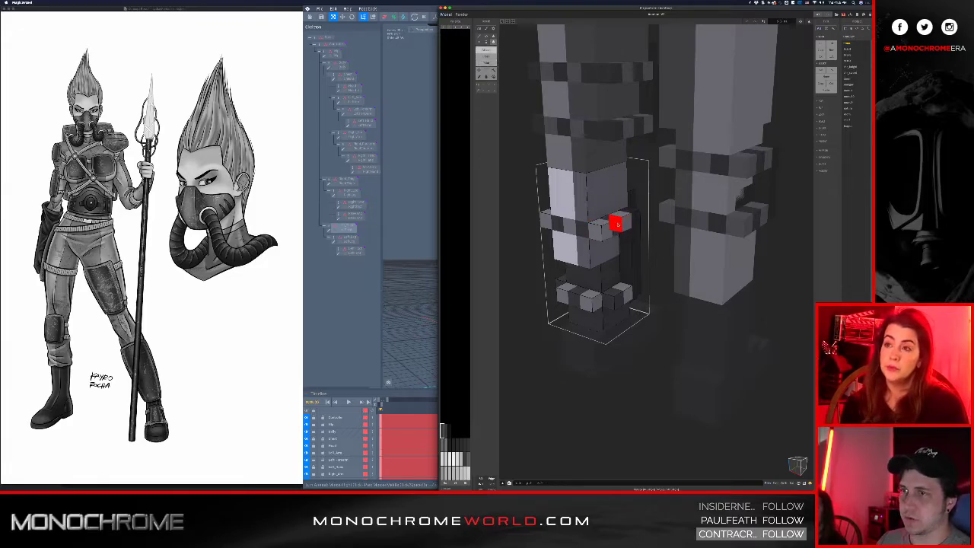
right_click_drag(625, 218, 753, 213)
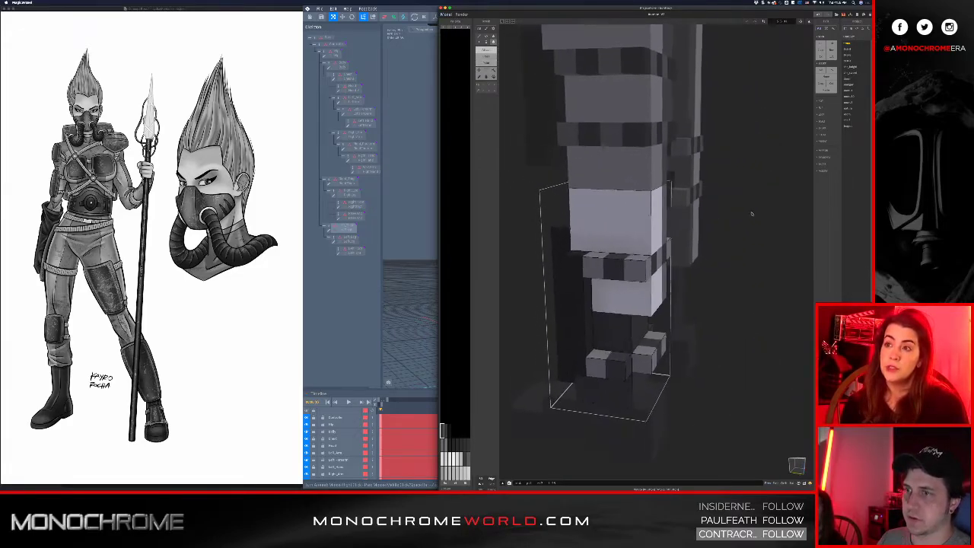
right_click_drag(633, 263, 616, 153)
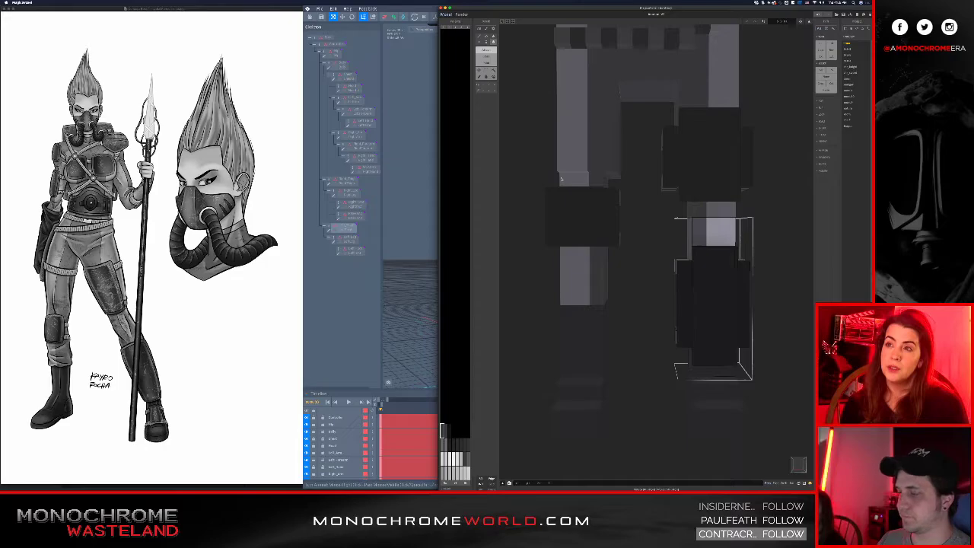
Switch back to VoxEdit and sync the edited model from MagicaVoxel
key("super+Tab")
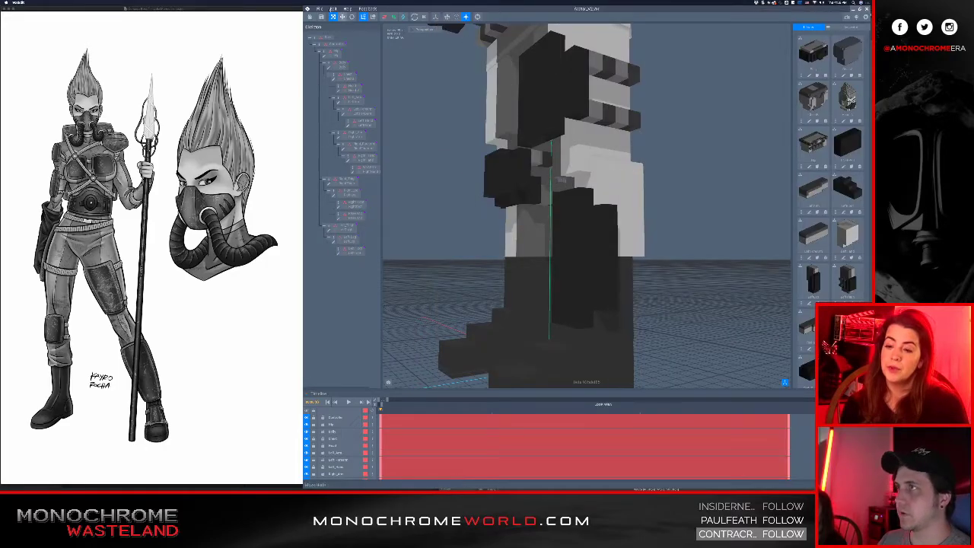
left_click(320, 8)
mouse_move(365, 45)
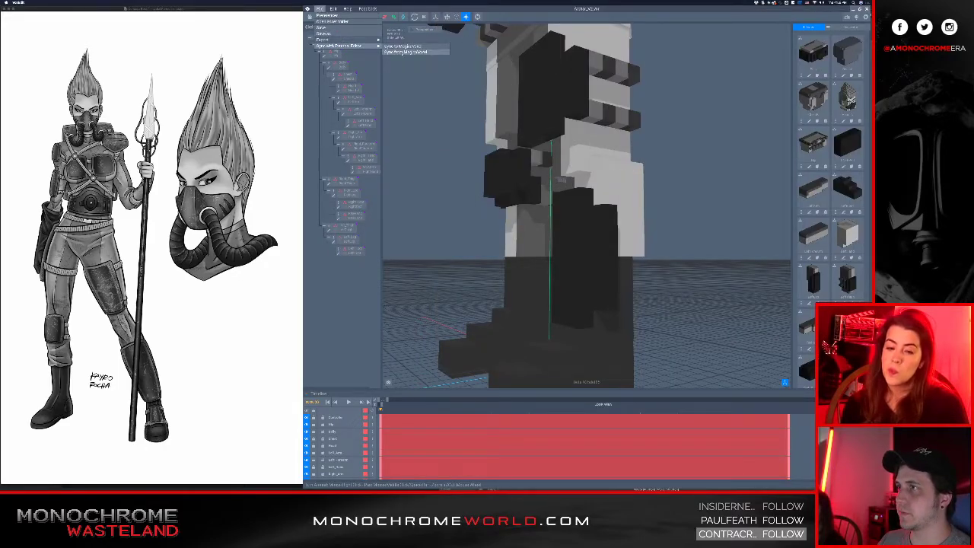
left_click(404, 51)
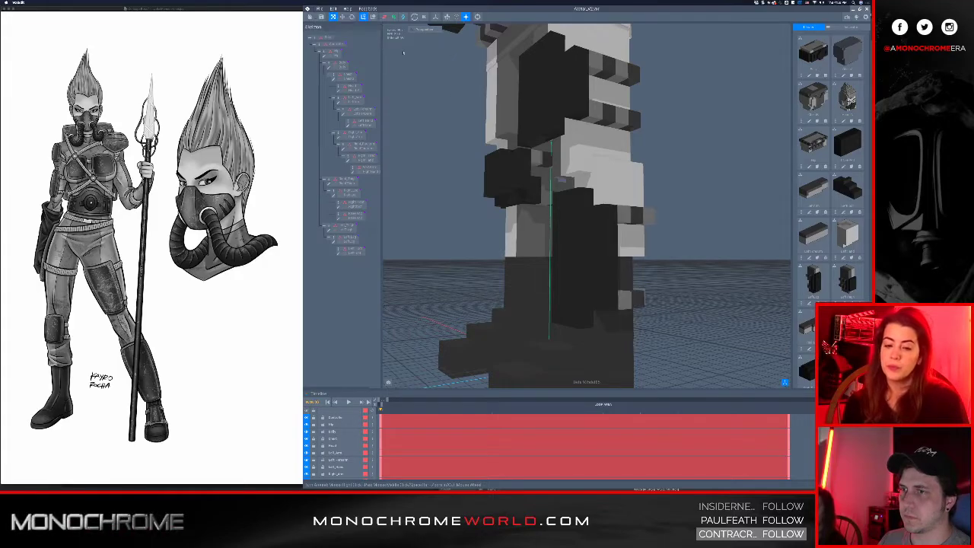
Examine the updated avatar from the front and the side, then the straps and trouser surface of the right leg
scroll(527, 173, "down", 3)
right_click_drag(527, 173, 572, 148)
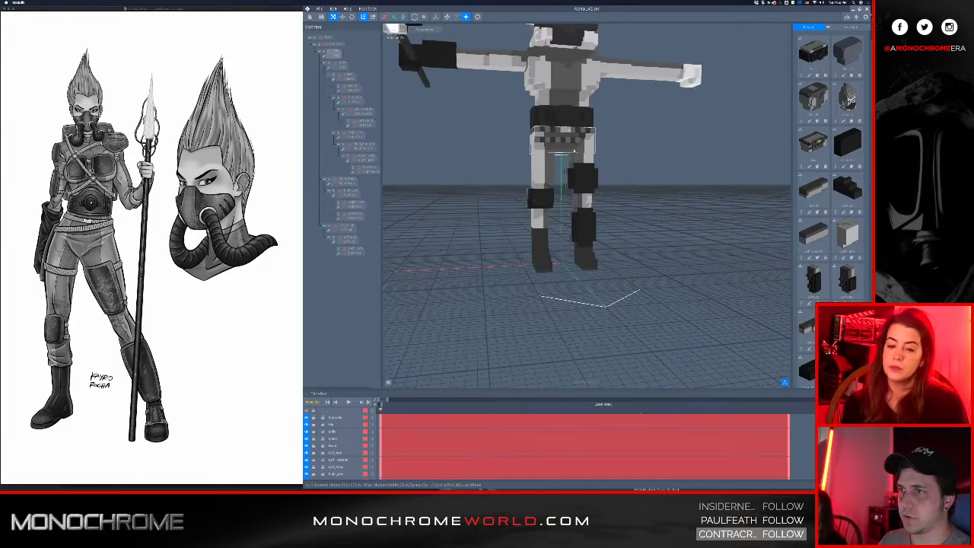
middle_click_drag(572, 144, 575, 165)
scroll(574, 165, "up", 2)
right_click_drag(578, 178, 583, 187)
middle_click_drag(583, 187, 583, 158)
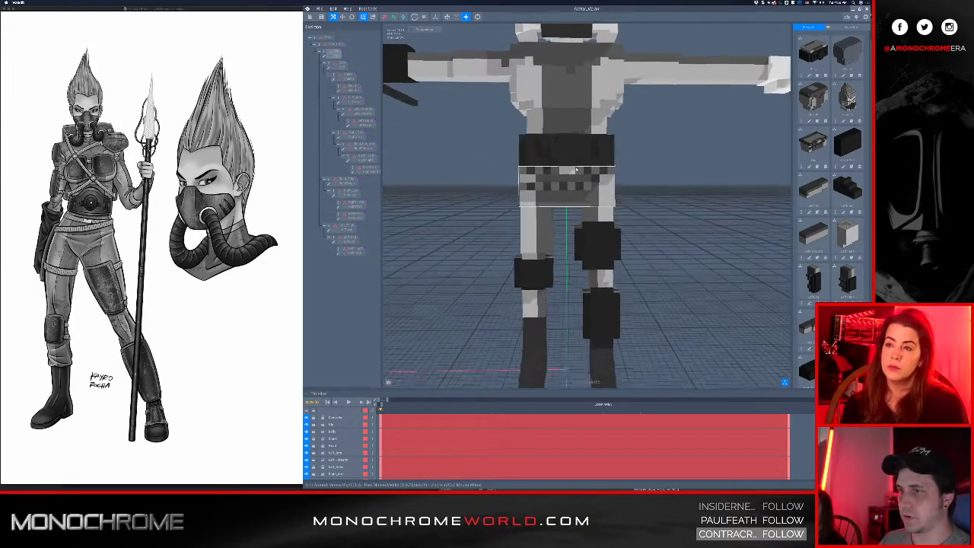
scroll(583, 158, "down", 2)
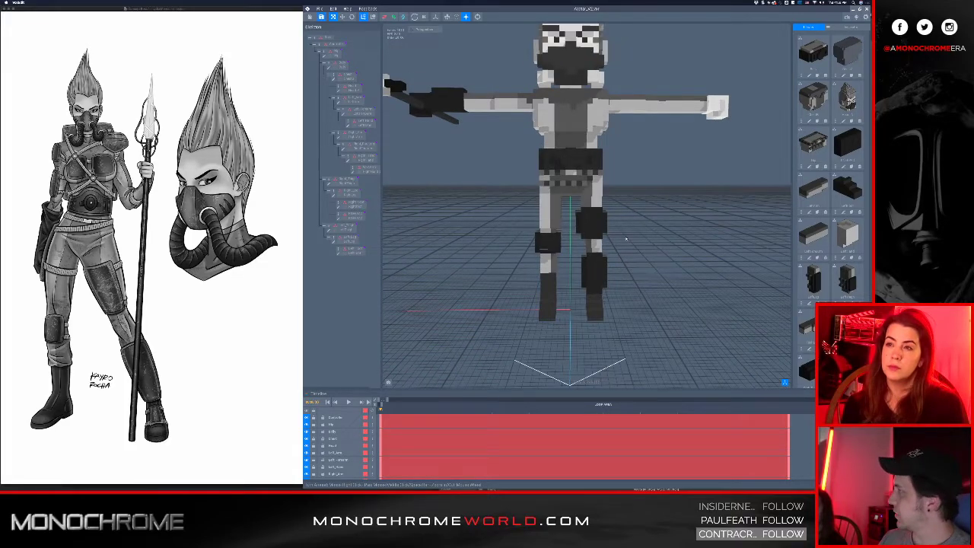
right_click_drag(588, 215, 498, 217)
right_click_drag(613, 239, 589, 226)
scroll(582, 284, "up", 5)
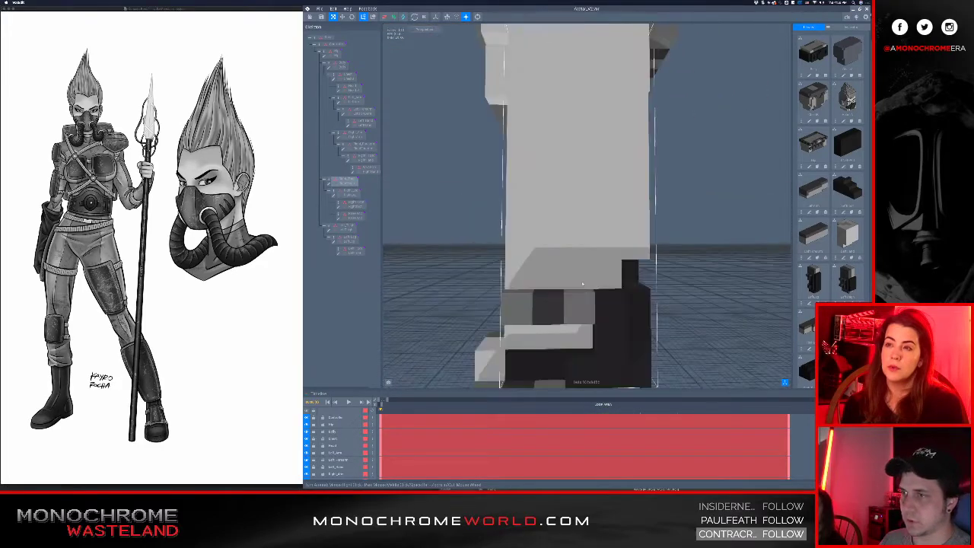
middle_click_drag(585, 308, 570, 204)
left_click(571, 204)
right_click_drag(570, 204, 571, 209)
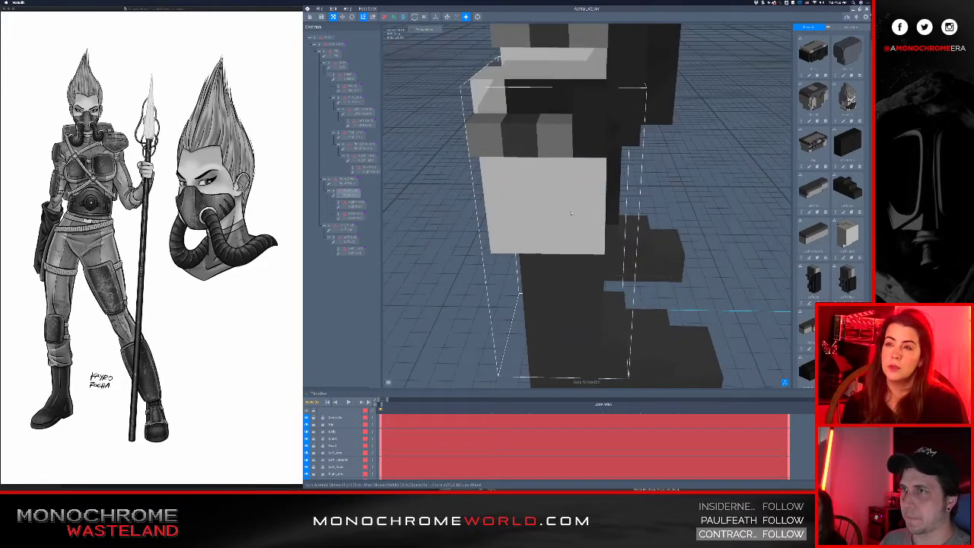
Open the right thigh model, paint the light voxels below its strap dark, and save the model on closing
scroll(570, 208, "down", 5)
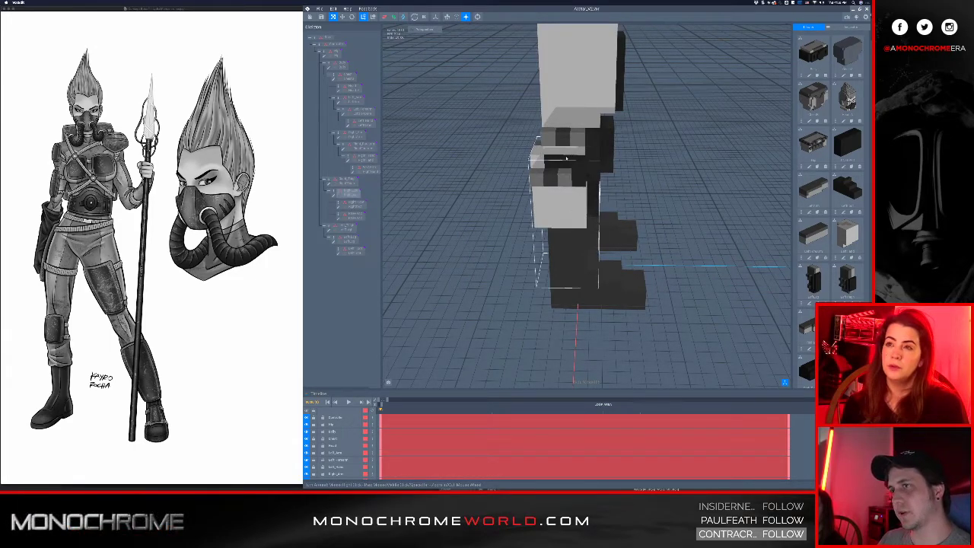
mouse_move(556, 156)
right_mouse_down()
mouse_move(565, 152)
mouse_move(552, 146)
right_mouse_up()
left_click(553, 147)
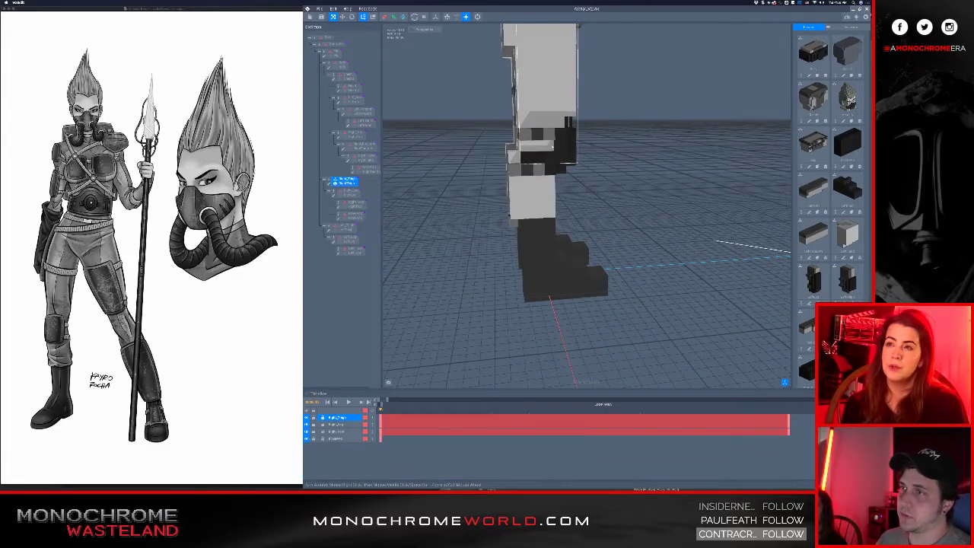
double_click(355, 185)
right_click_drag(556, 259, 548, 282)
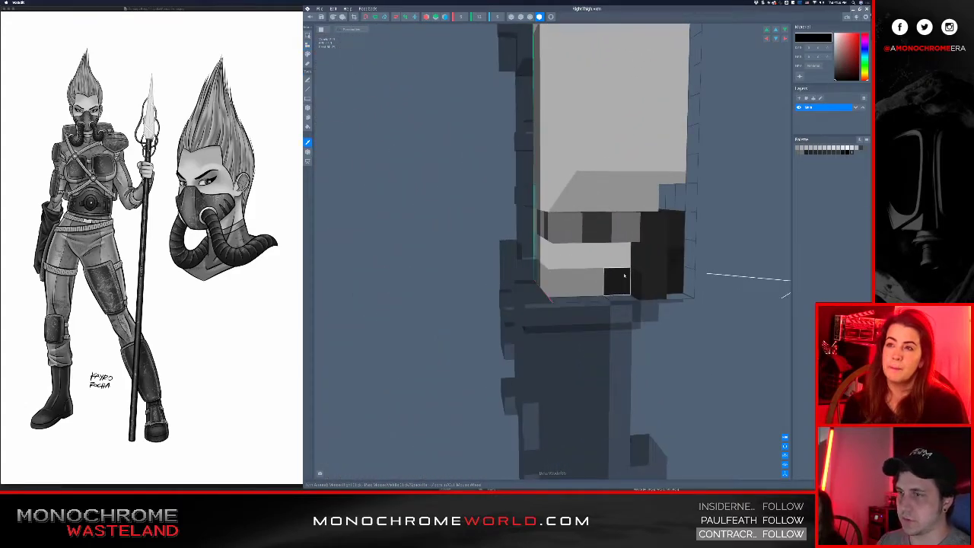
right_click_drag(561, 254, 559, 271)
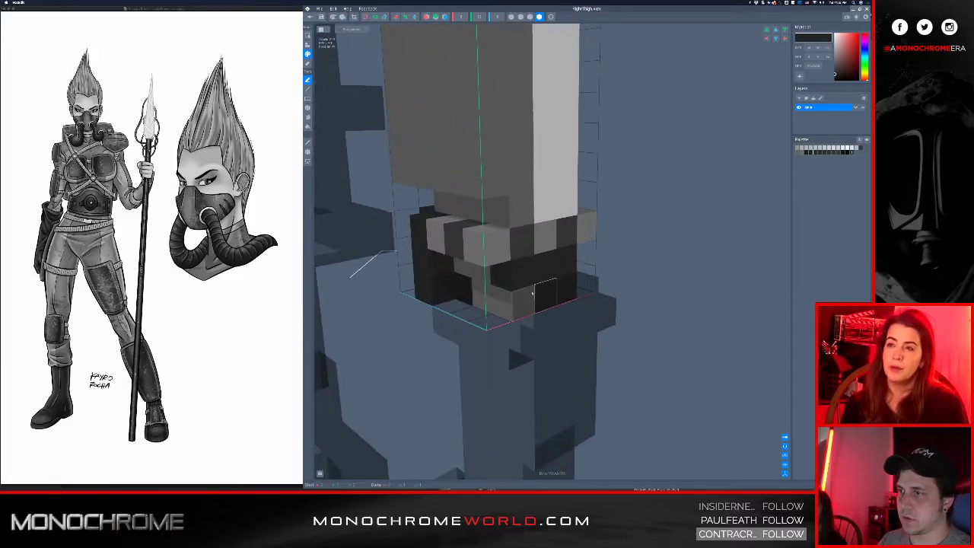
right_click_drag(462, 288, 442, 127)
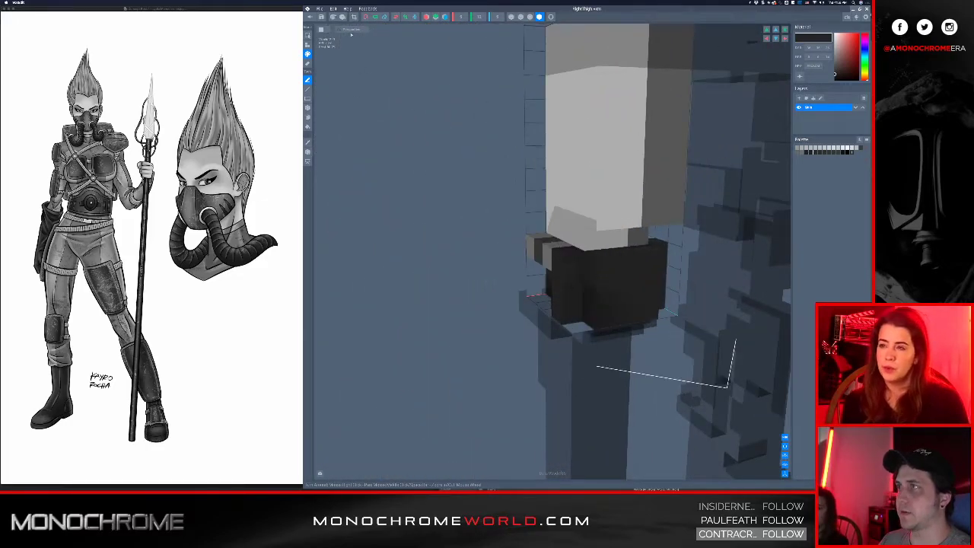
left_click(310, 17)
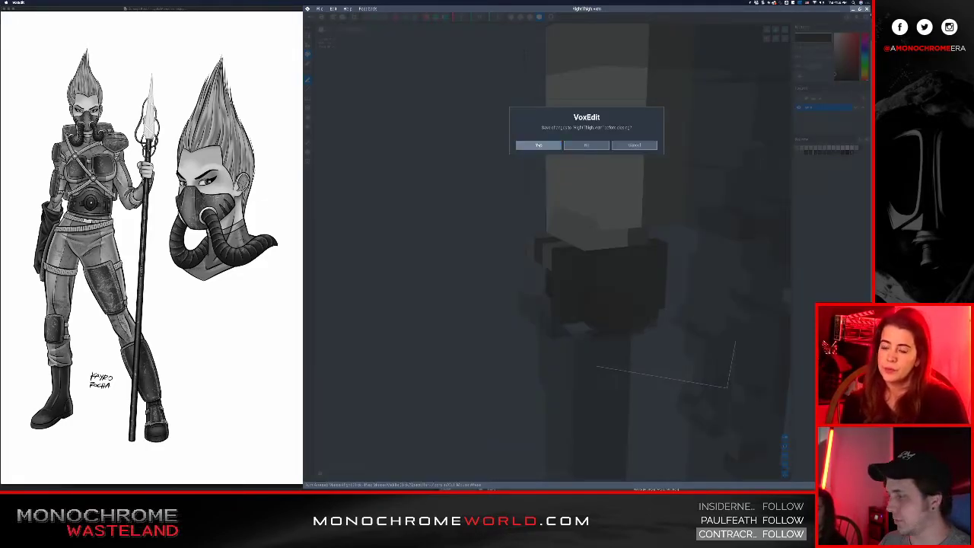
left_click(537, 144)
Open the right leg model, paint the light voxels above its strap dark, and save the model on closing
right_click_drag(573, 169, 593, 98)
scroll(567, 137, "up", 5)
right_click_drag(517, 133, 561, 169)
scroll(561, 168, "up", 5)
left_click(535, 230)
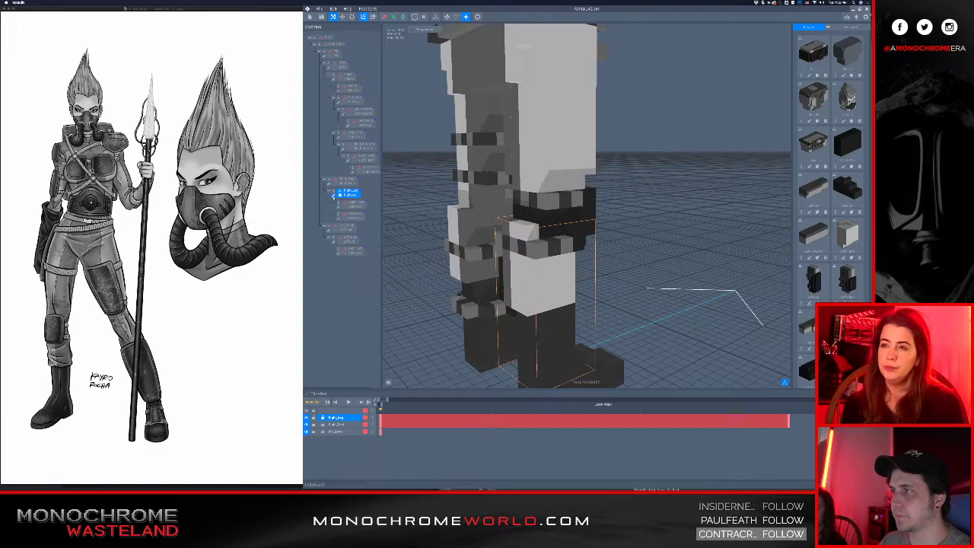
left_click(333, 196)
right_click_drag(499, 220, 486, 200)
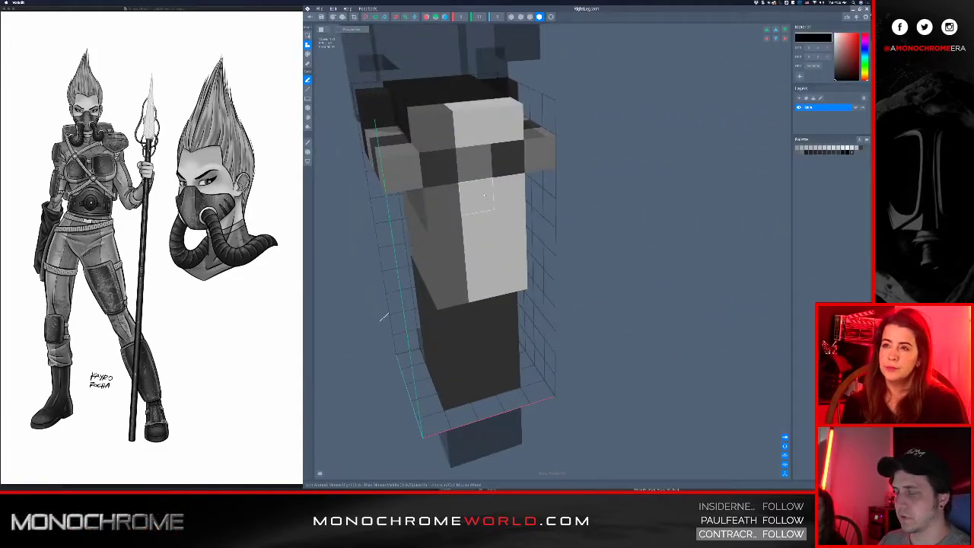
left_click(442, 91)
left_click_drag(433, 125, 483, 118)
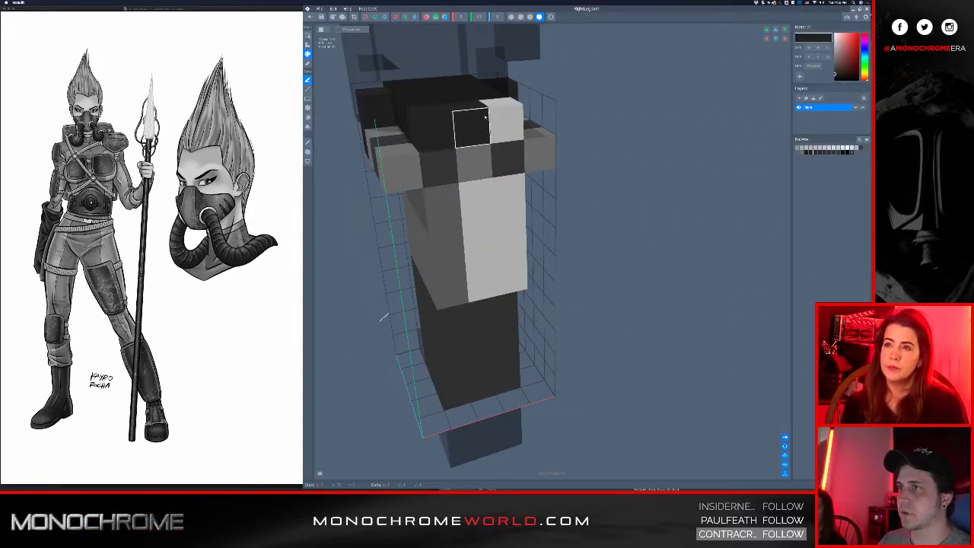
right_click_drag(484, 115, 356, 36)
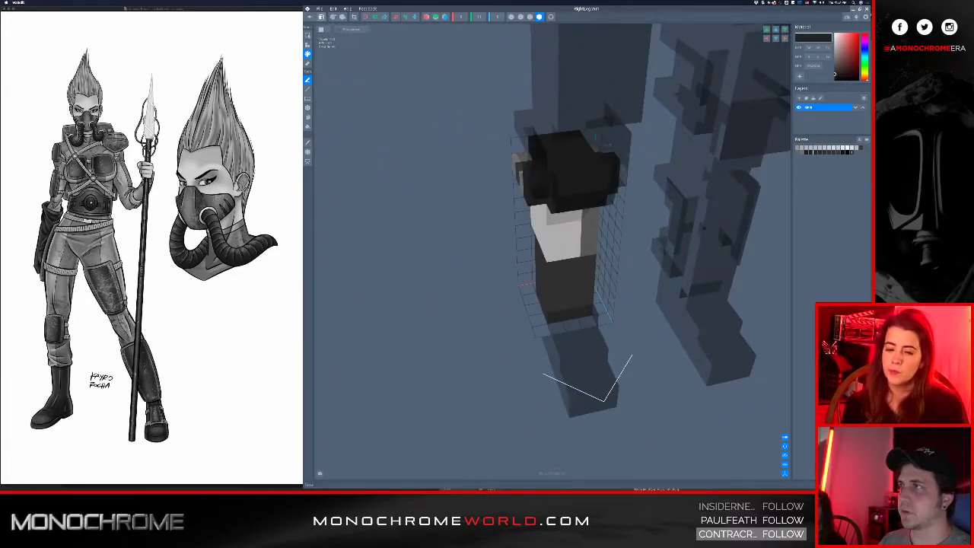
left_click(310, 17)
left_click(539, 145)
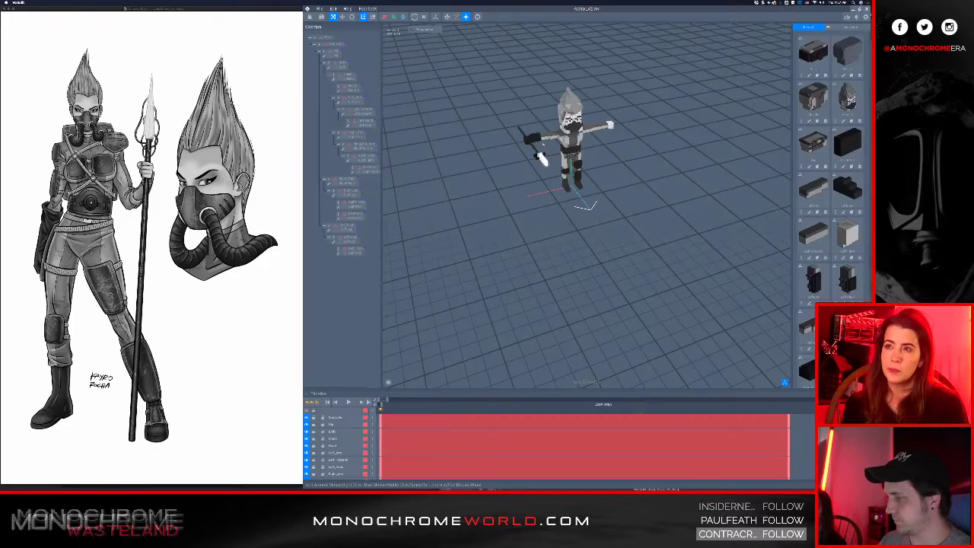
Examine the updated avatar from the front, focusing on the chest, and select the chest part
scroll(541, 152, "up", 5)
right_click_drag(541, 152, 572, 162)
scroll(561, 164, "down", 5)
left_click(557, 136)
middle_click_drag(557, 137, 601, 224)
scroll(601, 224, "up", 1)
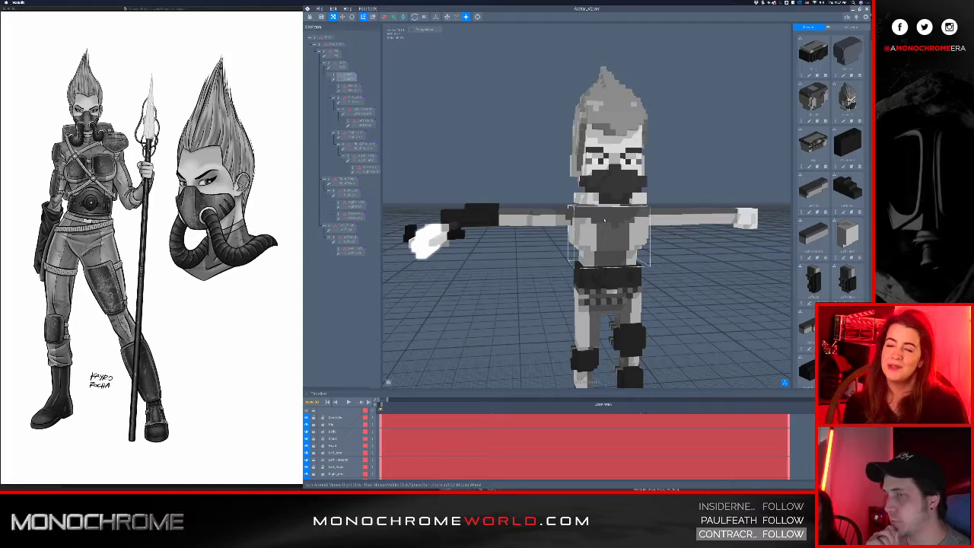
scroll(615, 240, "up", 5)
middle_click_drag(614, 240, 603, 233)
scroll(603, 233, "down", 2)
mouse_move(603, 233)
right_mouse_down()
mouse_move(574, 226)
mouse_move(605, 219)
right_mouse_up()
left_click(605, 219)
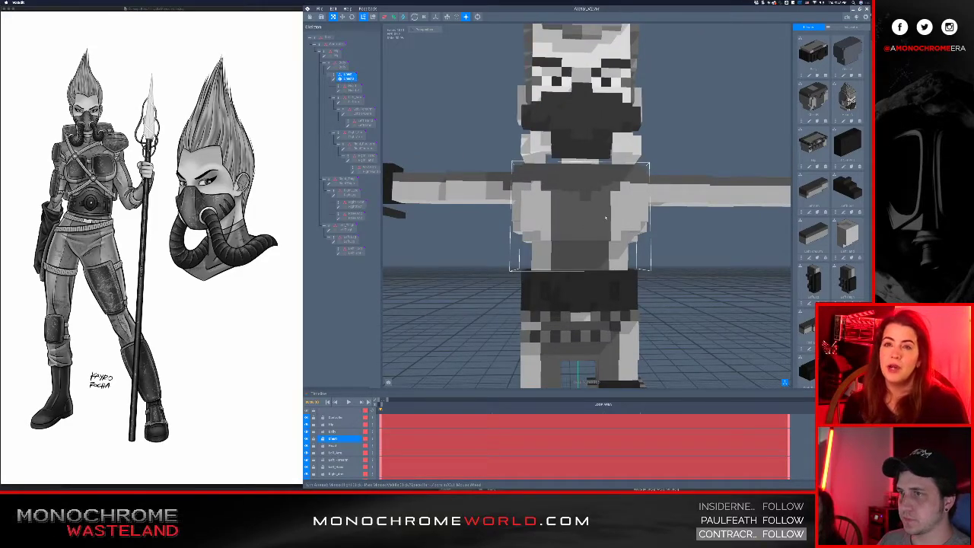
Open the chest model for voxel editing and inspect its front and sides
double_click(334, 79)
right_click_drag(554, 190, 585, 222)
scroll(584, 220, "down", 3)
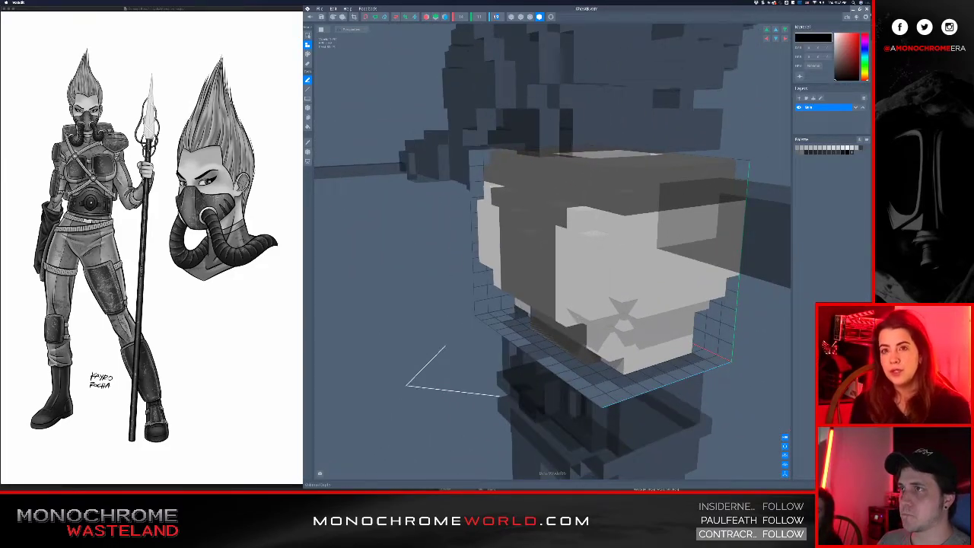
scroll(495, 16, "up", 1)
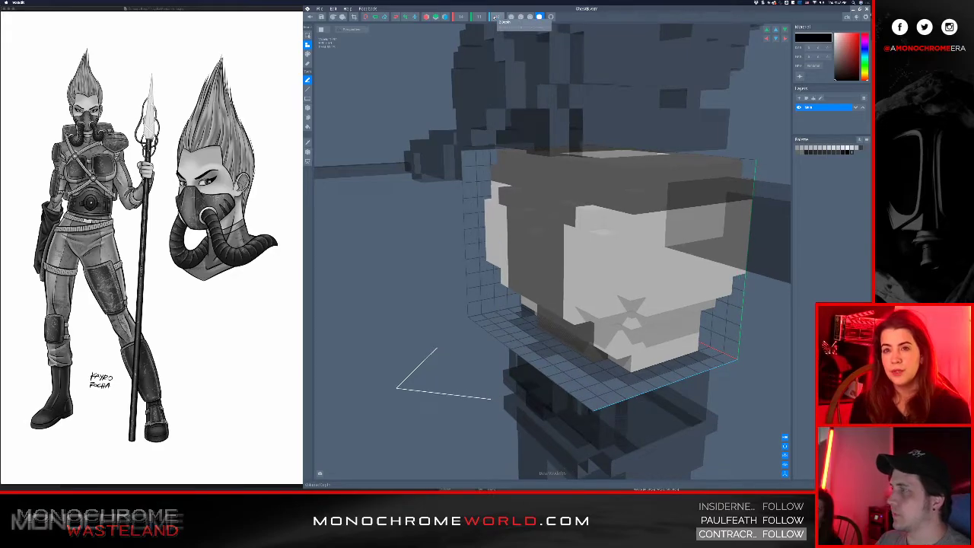
mouse_move(542, 257)
right_mouse_down()
mouse_move(539, 240)
mouse_move(553, 252)
right_mouse_up()
middle_click_drag(708, 226, 727, 223)
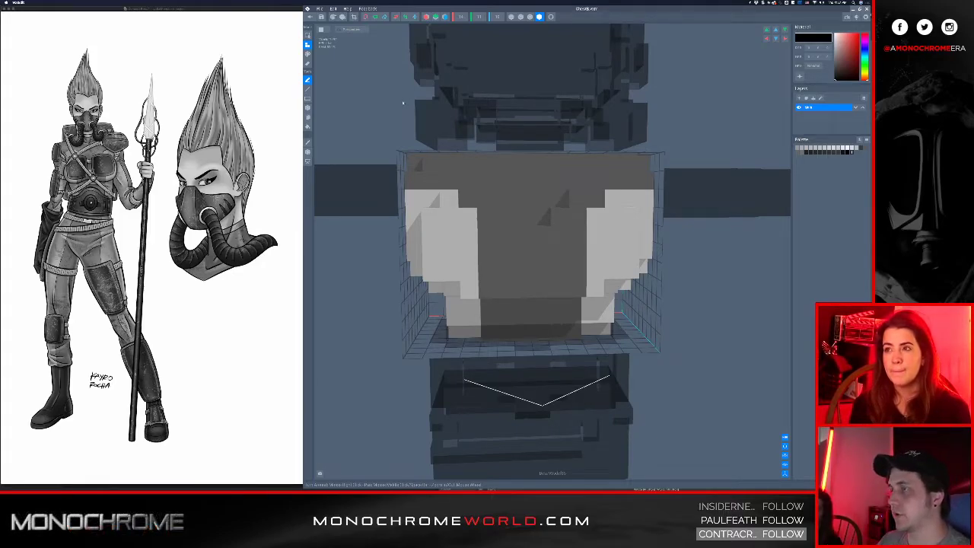
Force quit and relaunch VoxEdit, and reopen the avatar project in the animator
key("Return")
key("Return")
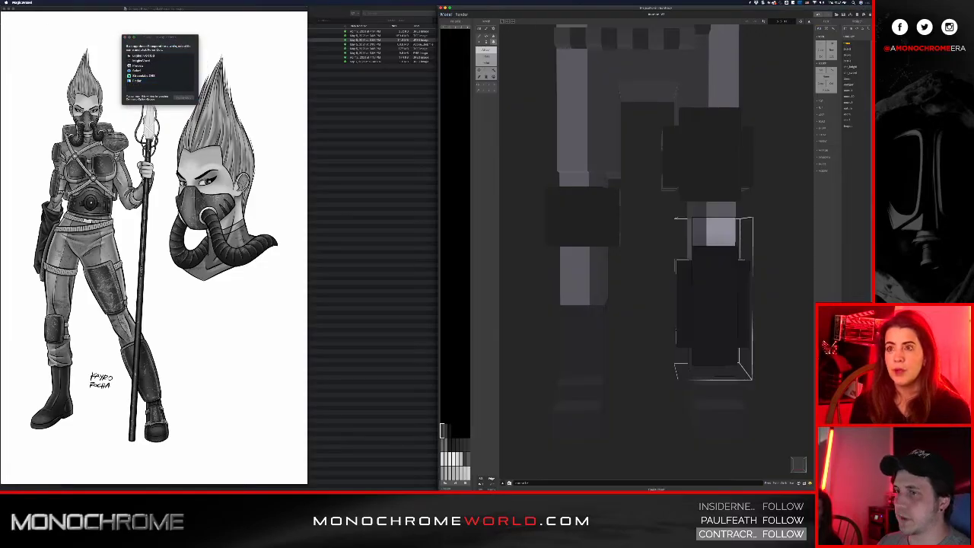
mouse_move(559, 477)
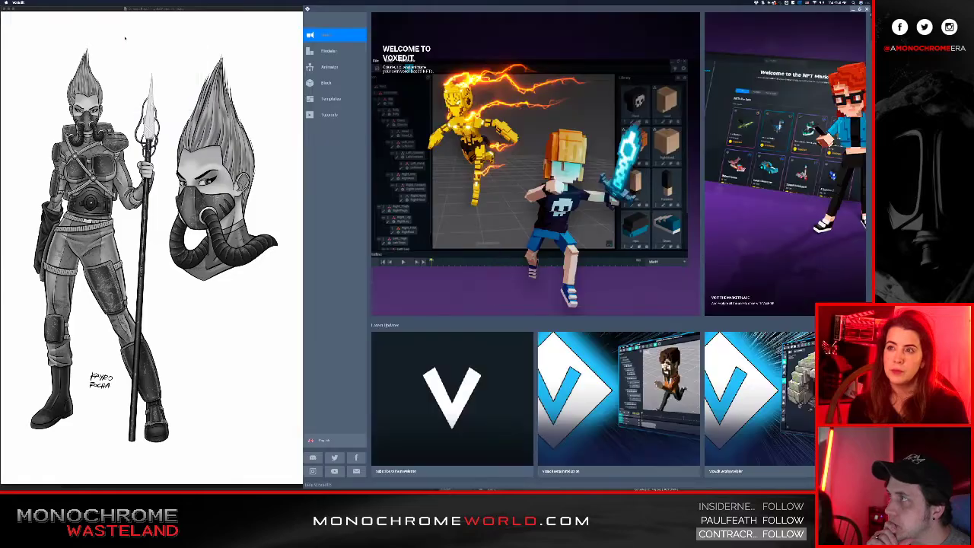
left_click(329, 67)
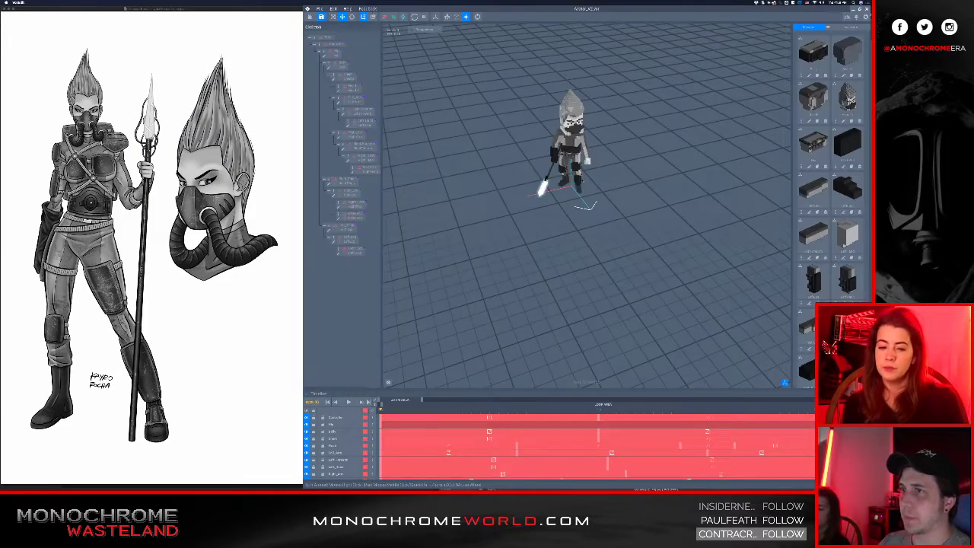
Select the avatar's chest part and open its model for voxel editing, facing its front
scroll(634, 174, "up", 4)
right_click_drag(634, 175, 565, 188)
scroll(639, 177, "up", 3)
scroll(570, 191, "up", 2)
left_click(565, 188)
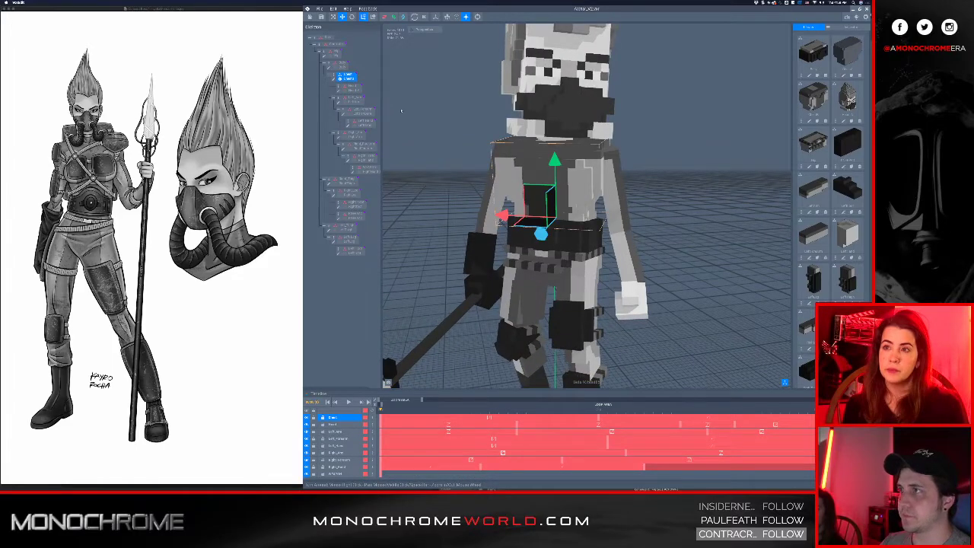
left_click(333, 79)
right_click_drag(524, 194, 550, 197)
scroll(550, 195, "down", 2)
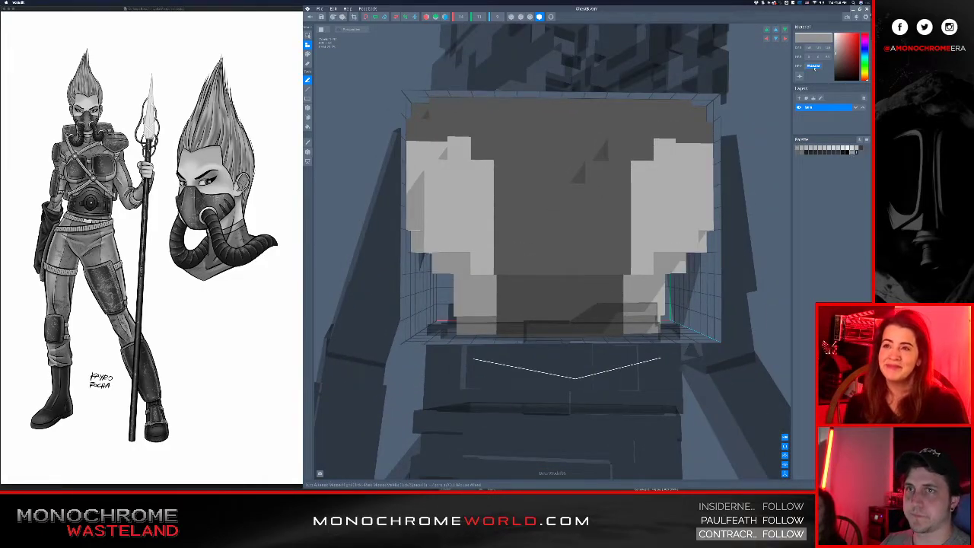
Set the paint colour to dark grey, turn on left-right mirroring, and show the voxel edges on the chest model
type("24242")
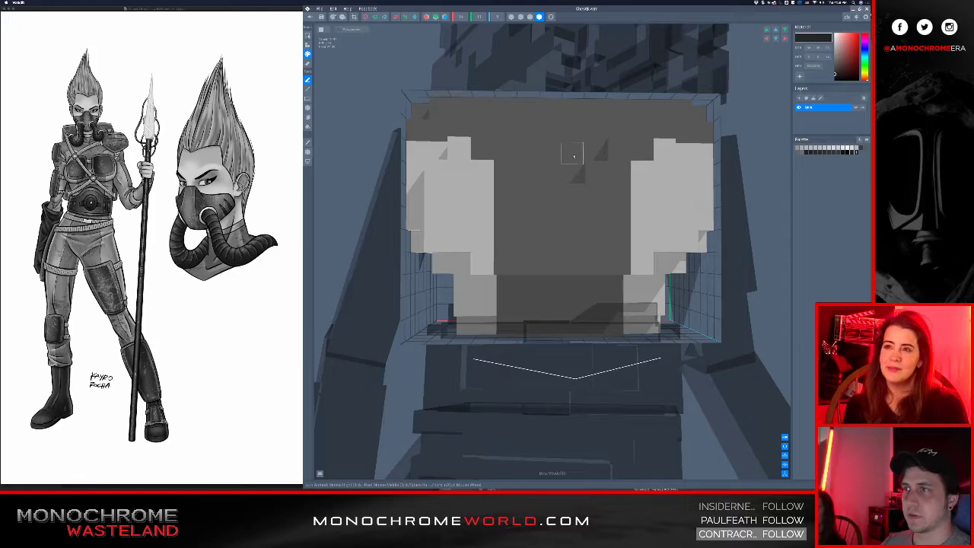
left_click(427, 17)
right_click_drag(523, 131, 504, 114)
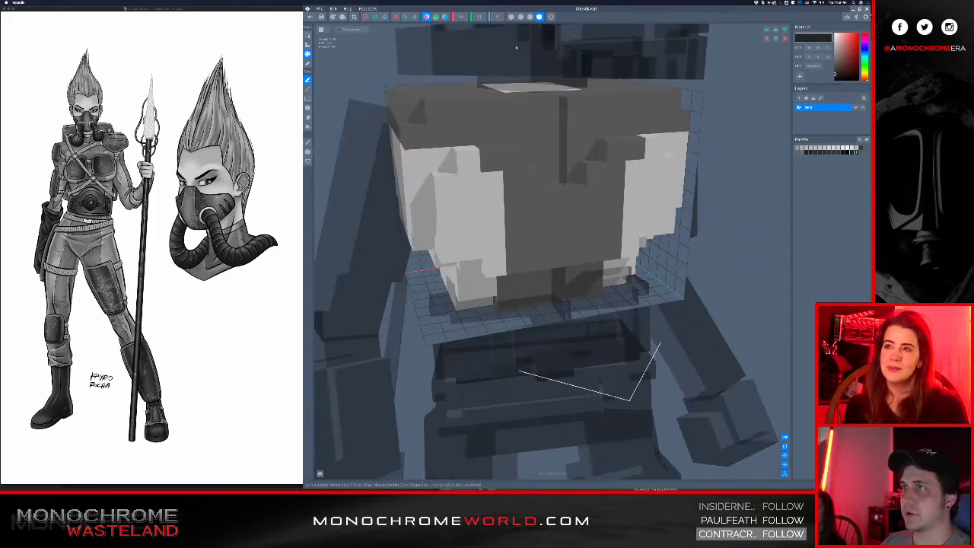
left_click(530, 17)
right_click_drag(564, 99, 559, 133)
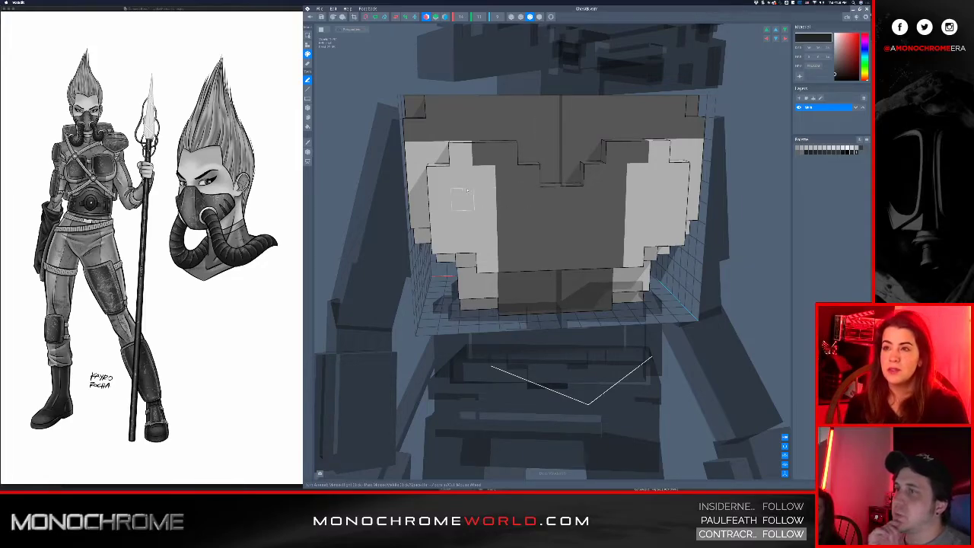
left_click_drag(449, 187, 514, 239)
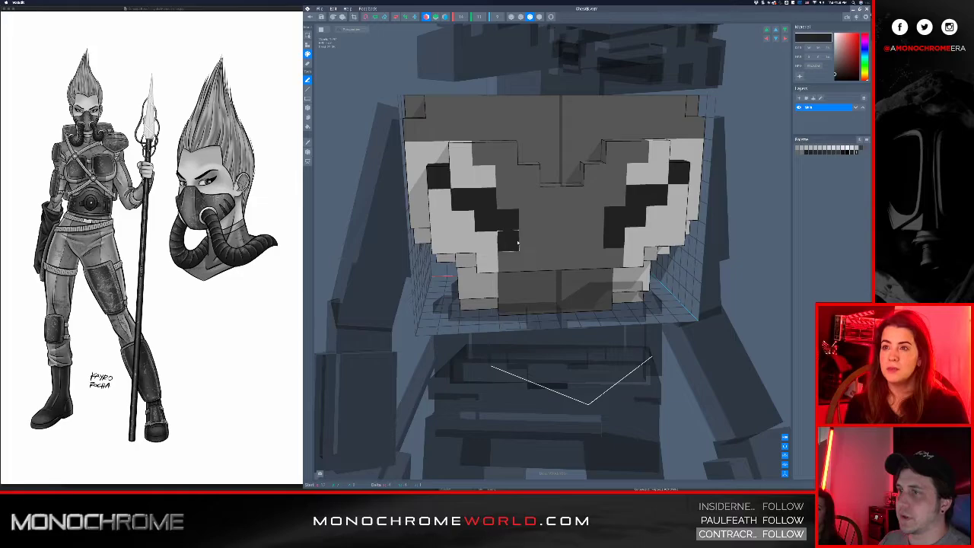
key("super+z")
key("f")
left_click(438, 179)
key("super+z")
left_click(512, 217)
key("super+z")
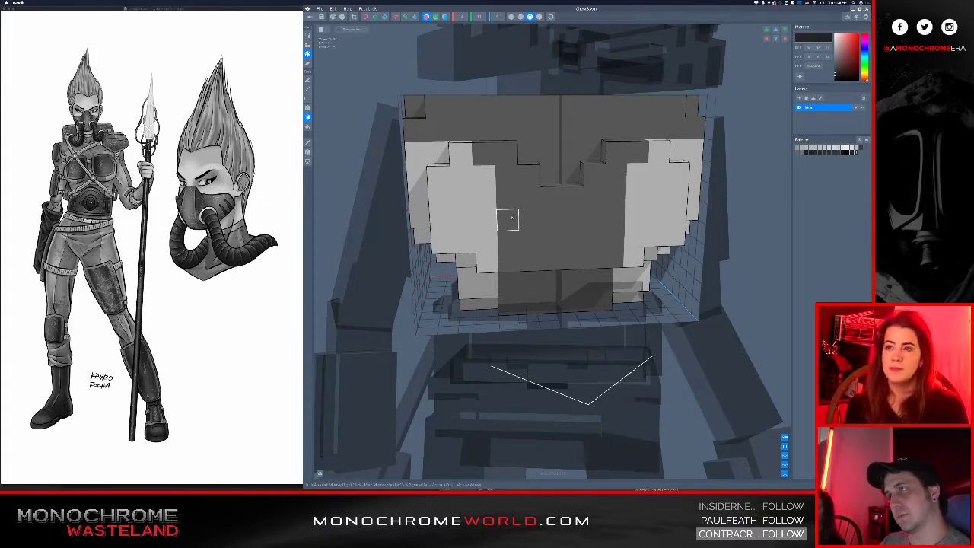
Try mirrored dark rectangular boxes on the chest front as armour plates, and undo them
left_click_drag(438, 176, 527, 242)
mouse_move(518, 263)
right_mouse_down()
mouse_move(504, 254)
mouse_move(523, 260)
right_mouse_up()
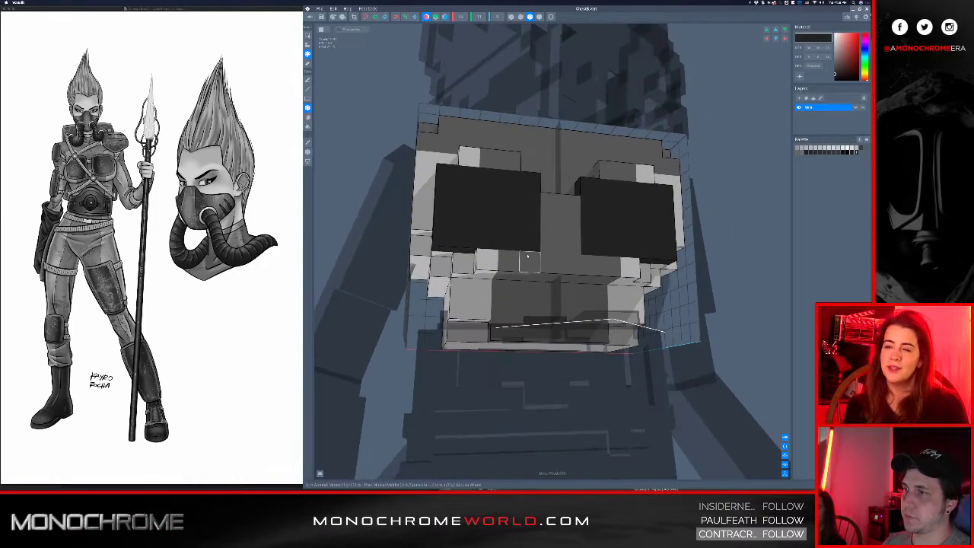
right_click_drag(456, 259, 480, 236)
scroll(480, 236, "down", 3)
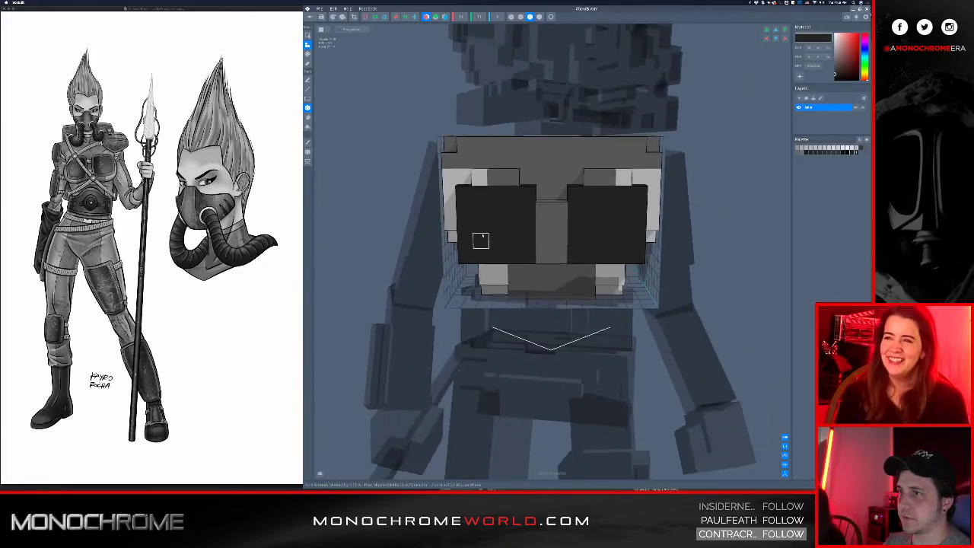
scroll(486, 233, "up", 1)
middle_click_drag(480, 241, 461, 266)
right_click_drag(461, 266, 503, 242)
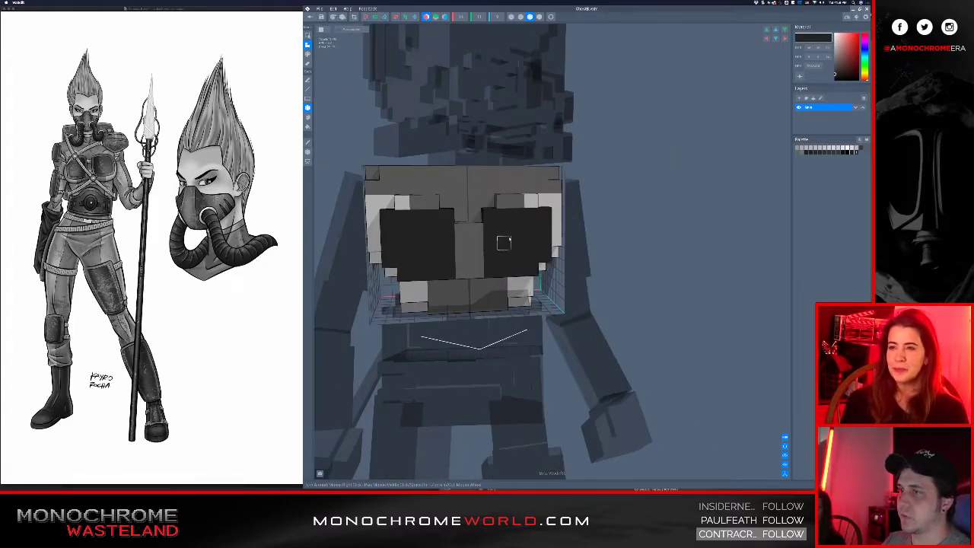
key("super+z")
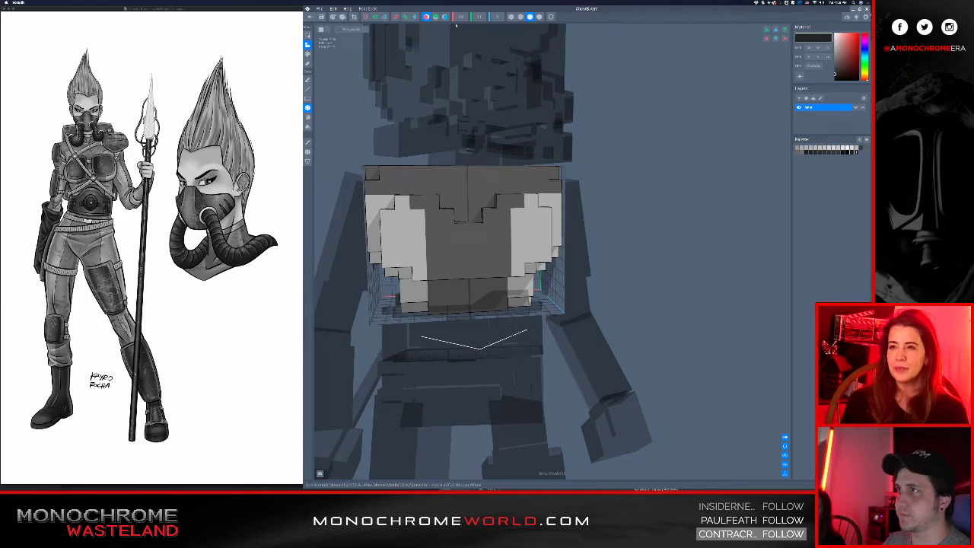
Set the chest model's depth to 10 voxels
left_click(496, 17)
type("10")
key("Return")
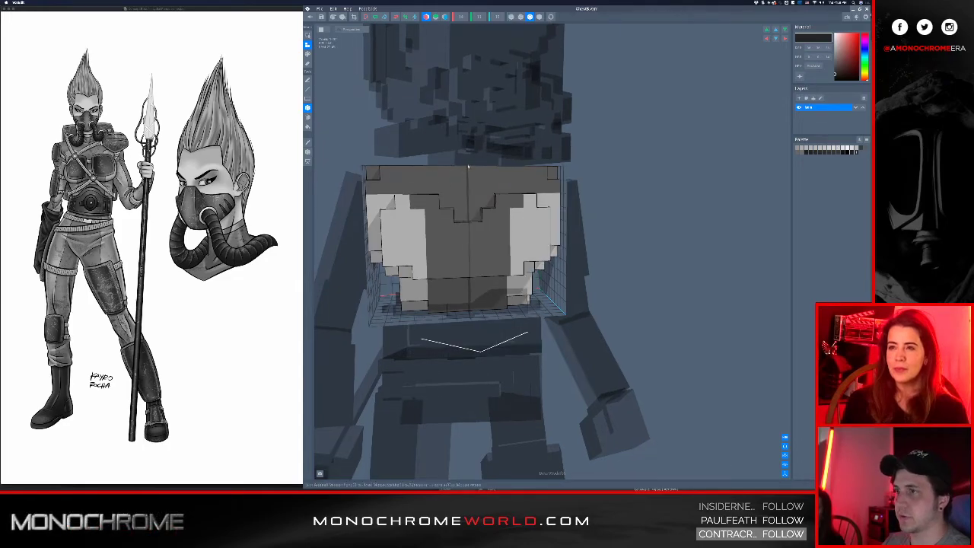
Add two mirrored dark square blocks protruding from the chest front as armour plates
scroll(466, 155, "up", 3)
middle_click_drag(424, 213, 523, 213)
left_click_drag(580, 202, 650, 259)
right_click_drag(556, 281, 522, 269)
left_click_drag(522, 270, 480, 281)
mouse_move(464, 283)
right_mouse_down()
mouse_move(491, 277)
mouse_move(470, 257)
right_mouse_up()
left_click(461, 271)
left_click(459, 269)
scroll(470, 258, "down", 2)
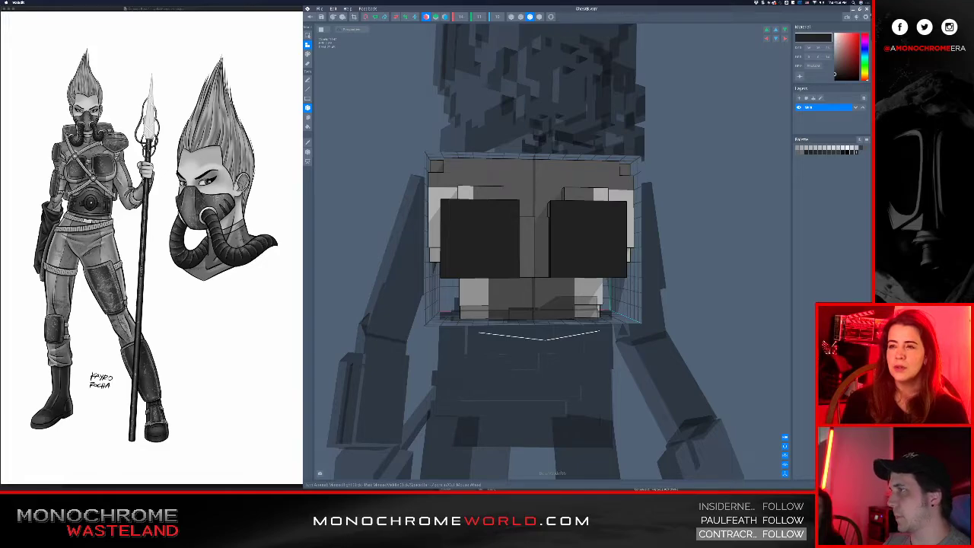
Shade both chest plates with a slightly lighter dark grey border around a darker centre
right_click_drag(536, 198, 673, 200)
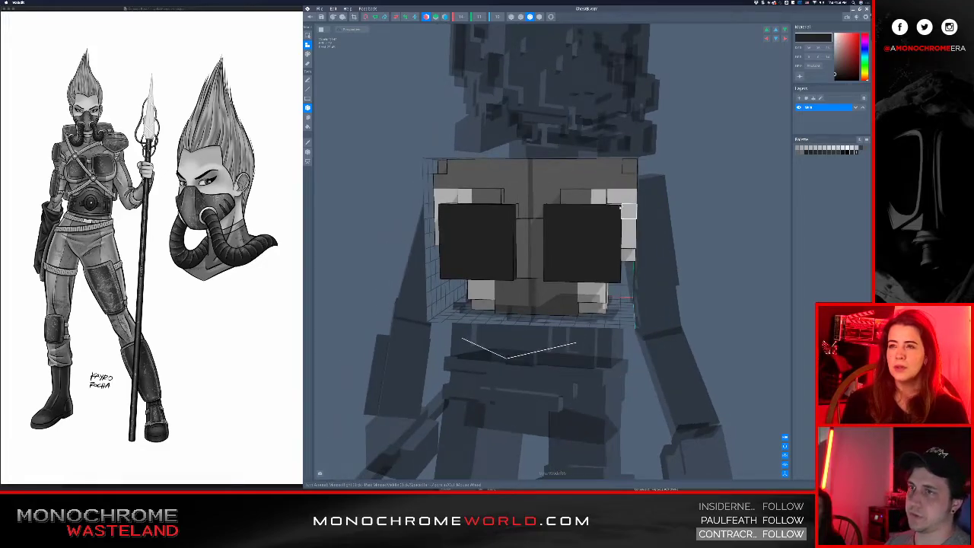
right_click_drag(605, 210, 593, 221)
right_click_drag(491, 236, 501, 233)
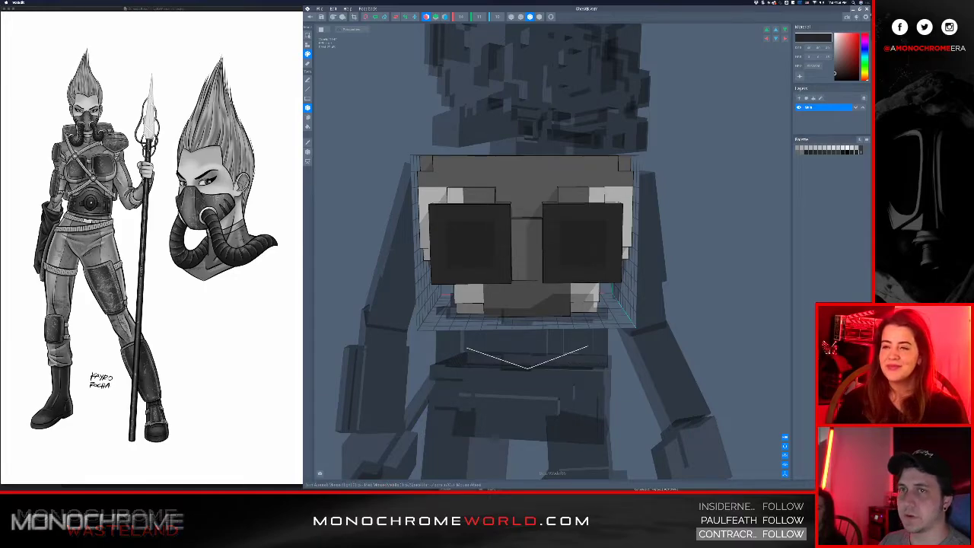
left_click(469, 242)
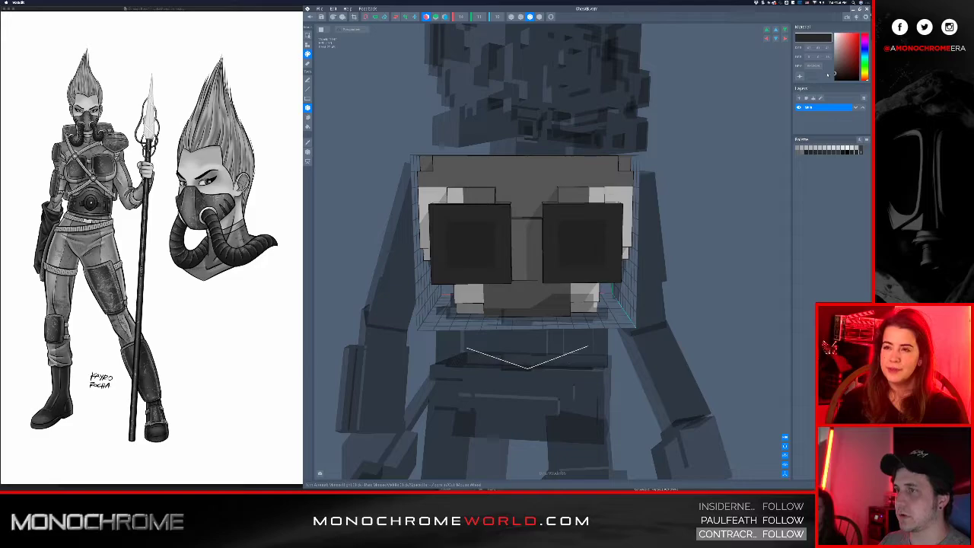
Recolour both chest plates a uniform near-black and enlarge them outward to the sides of the chest
left_click_drag(824, 74, 814, 73)
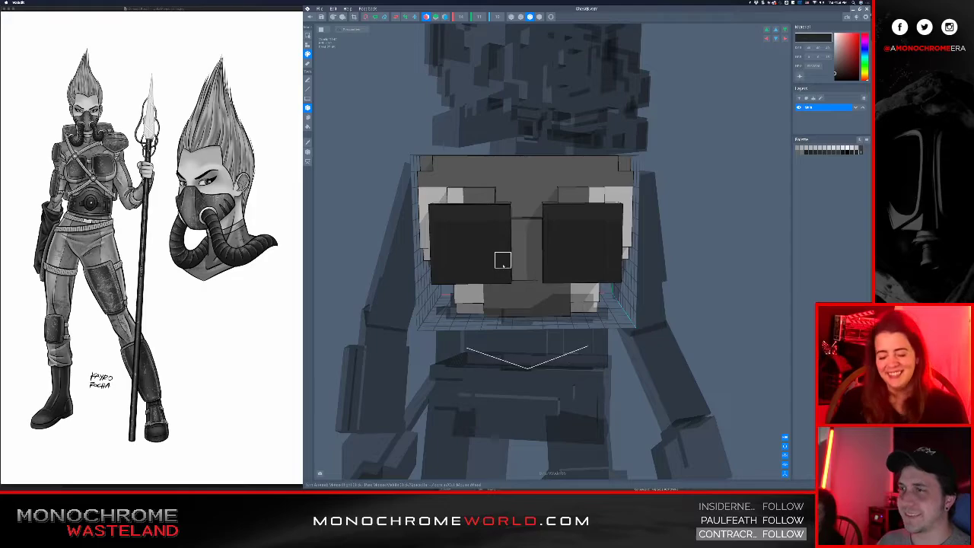
middle_click_drag(503, 263, 493, 189)
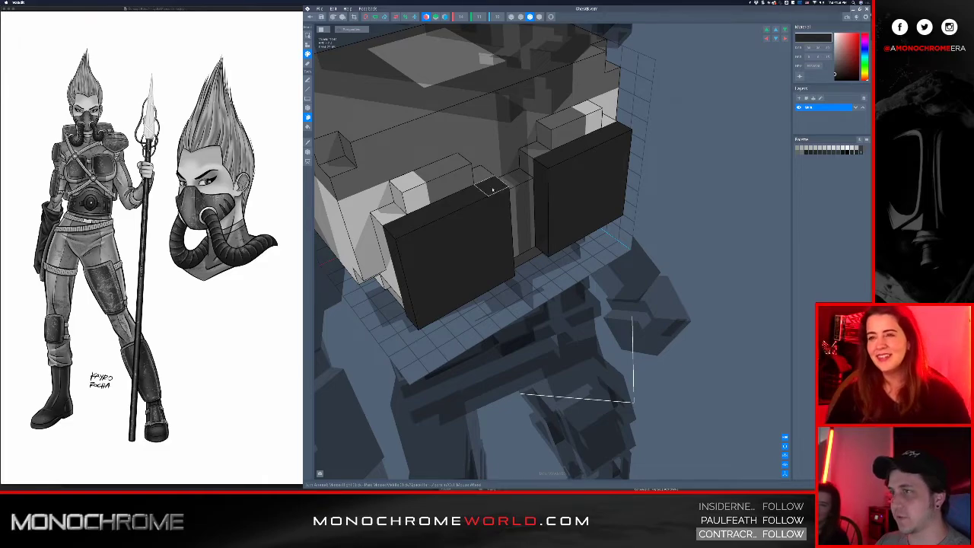
middle_click_drag(499, 210, 474, 196)
middle_click_drag(479, 231, 477, 251)
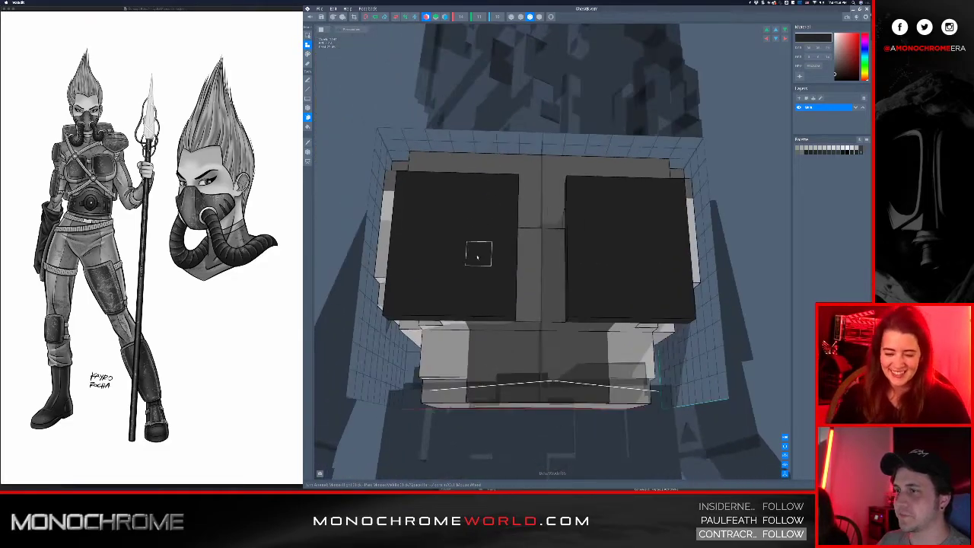
middle_click_drag(464, 305, 472, 294)
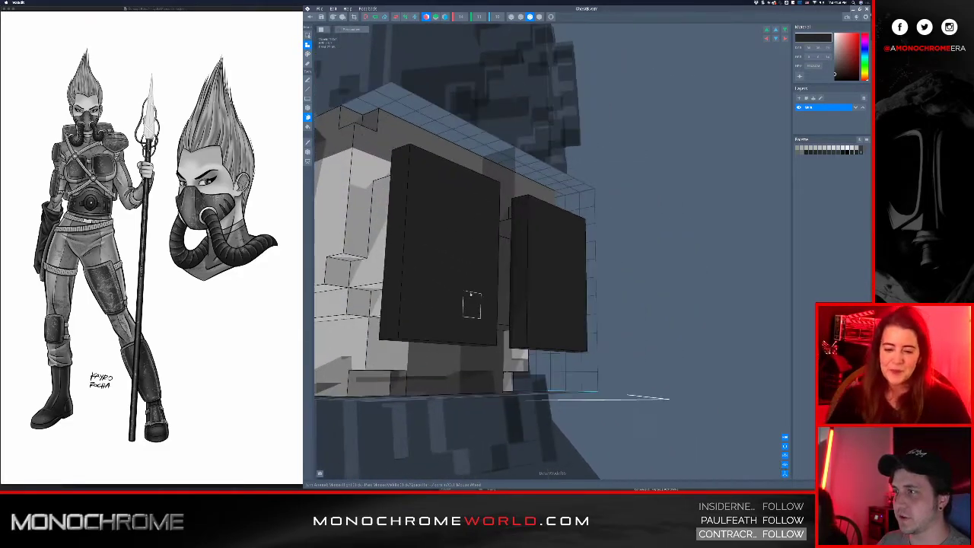
middle_click_drag(394, 242, 425, 289)
Undo the erased plate faces and notch the corners of both chest plates with the mirrored box tool
left_click(471, 246)
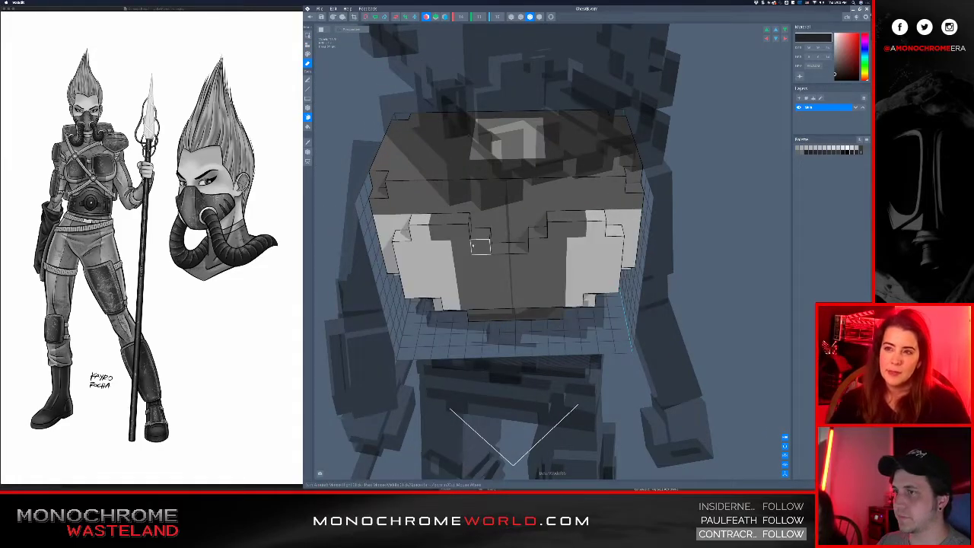
key("super+z")
left_click(307, 108)
middle_click_drag(441, 261, 418, 244)
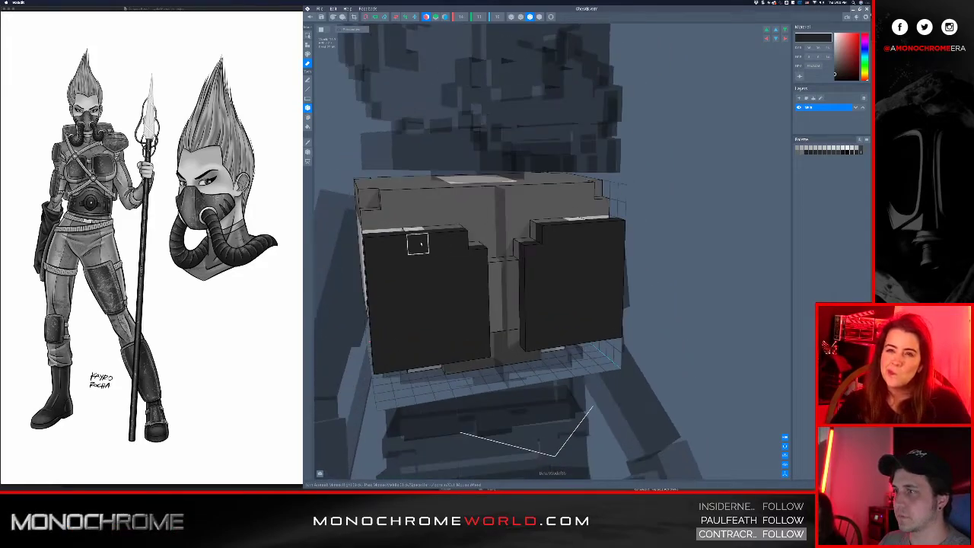
middle_click_drag(400, 299, 412, 305)
left_click_drag(383, 365, 474, 348)
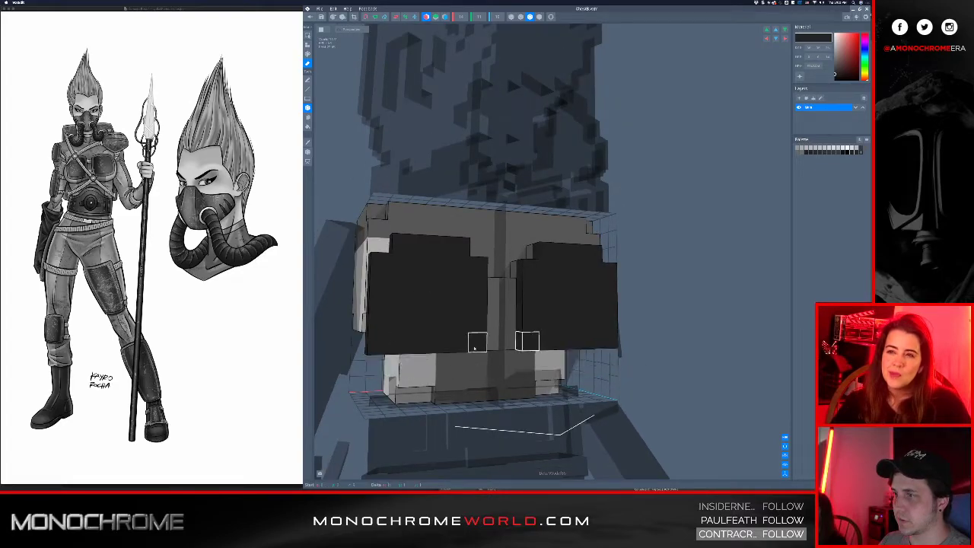
middle_click_drag(544, 341, 528, 322)
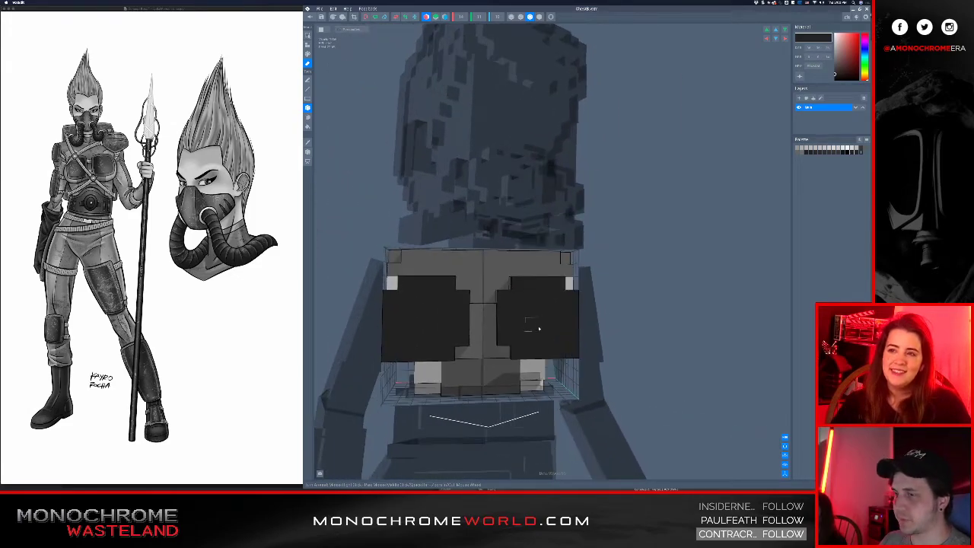
Undo the last plate erasures and trim the lower corner voxels of both chest plates for a rounded outline
key("super+z")
key("super+z")
key("super+z")
key("super+z")
right_click_drag(490, 352, 404, 362)
left_click_drag(395, 363, 480, 368)
right_click_drag(485, 369, 527, 309)
left_click(529, 309)
right_click_drag(460, 342, 504, 383)
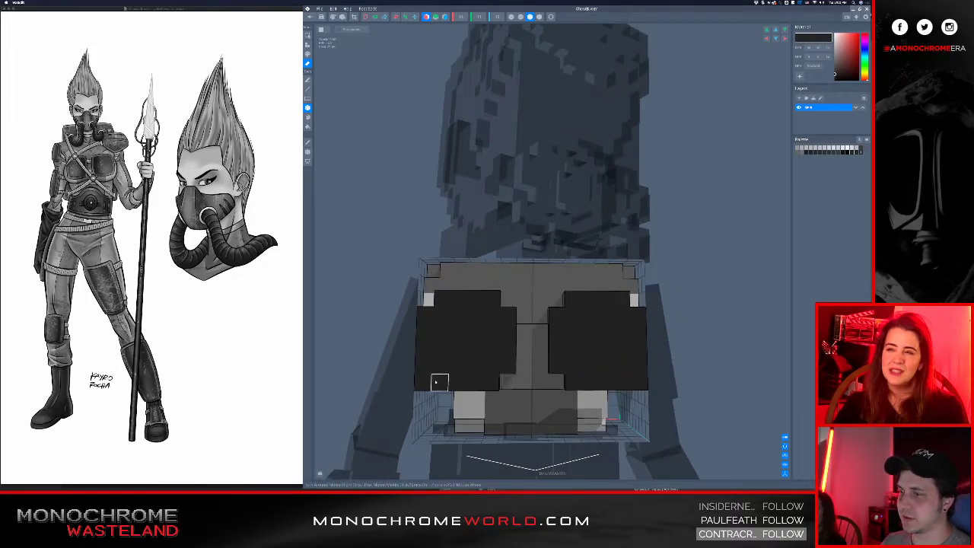
right_click_drag(456, 344, 504, 354)
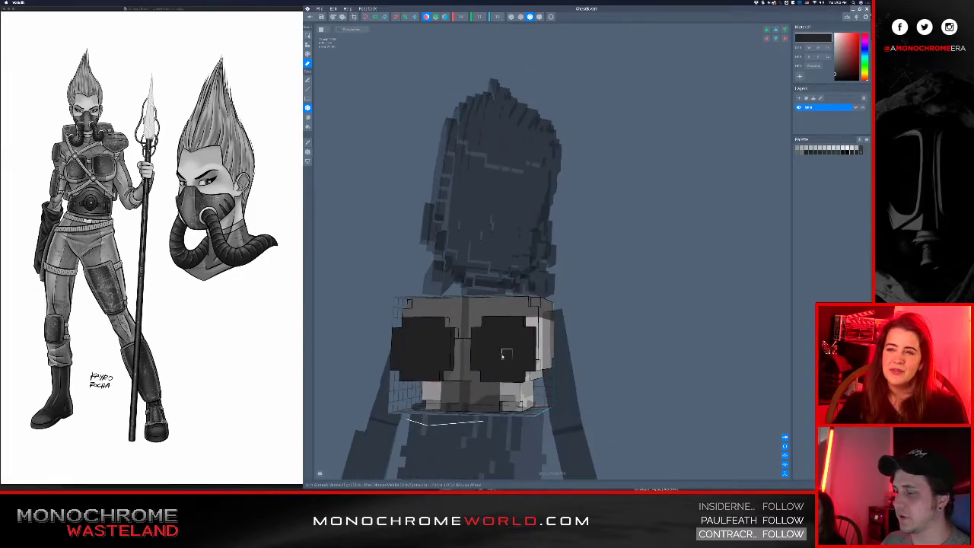
Close the chest model, saving its changes, and view the plates on the assembled character
left_click(309, 17)
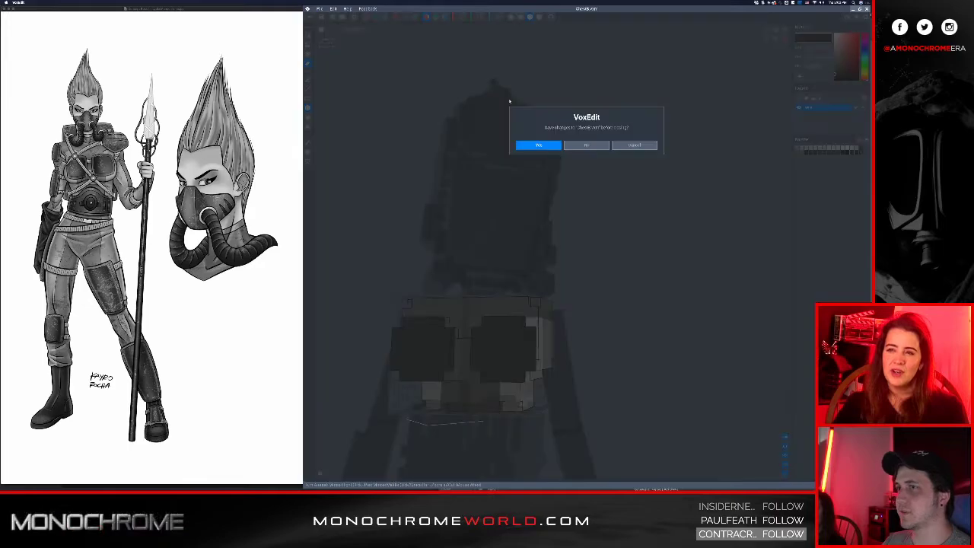
left_click(538, 144)
scroll(555, 141, "up", 5)
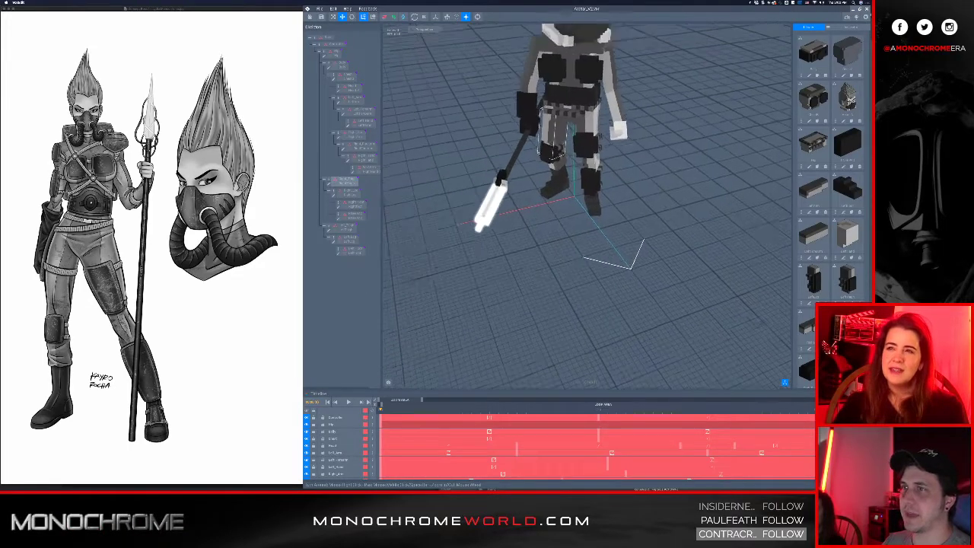
middle_click_drag(555, 141, 567, 274)
right_click_drag(567, 274, 608, 215)
left_click(738, 155)
left_click(579, 71)
Sync the character to MagicaVoxel as the external editor and accept the file association notice
left_click(318, 8)
mouse_move(350, 46)
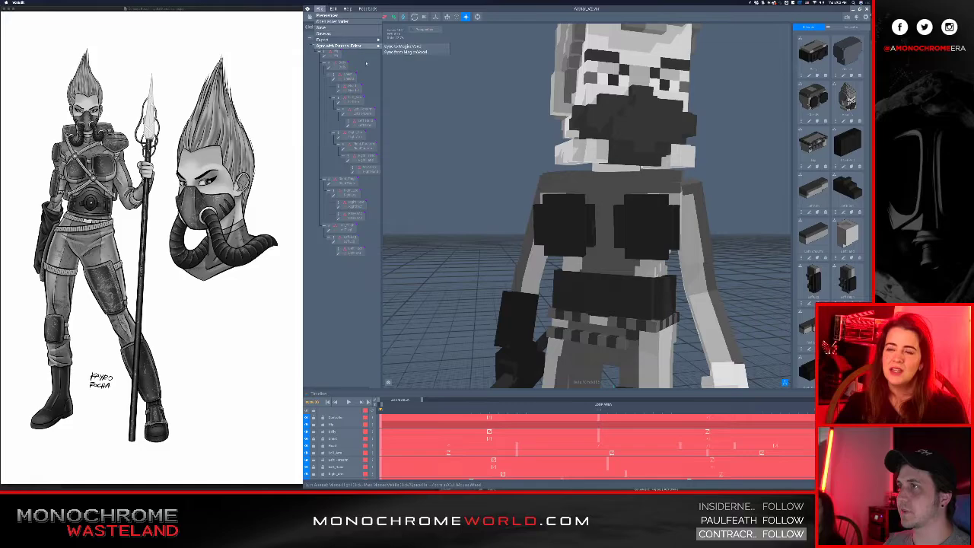
left_click(392, 47)
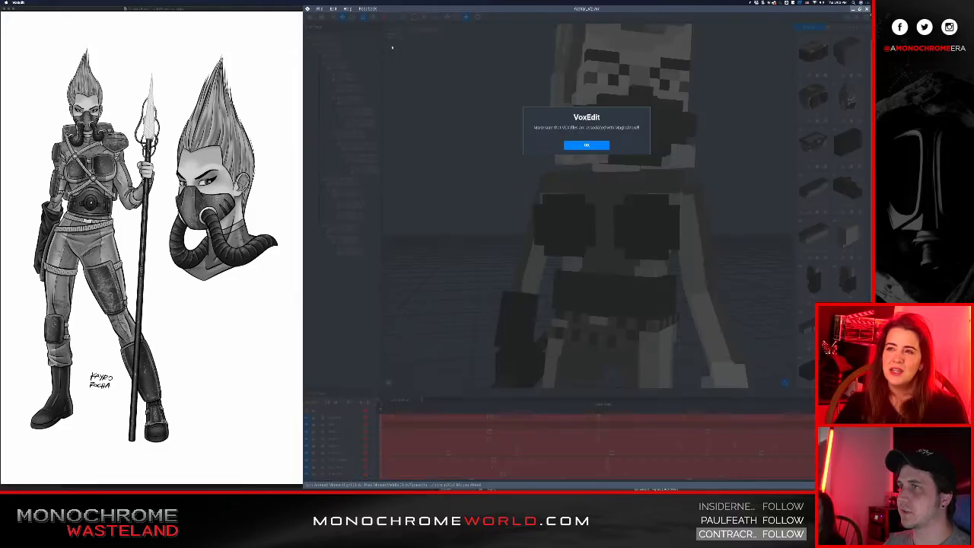
left_click(585, 146)
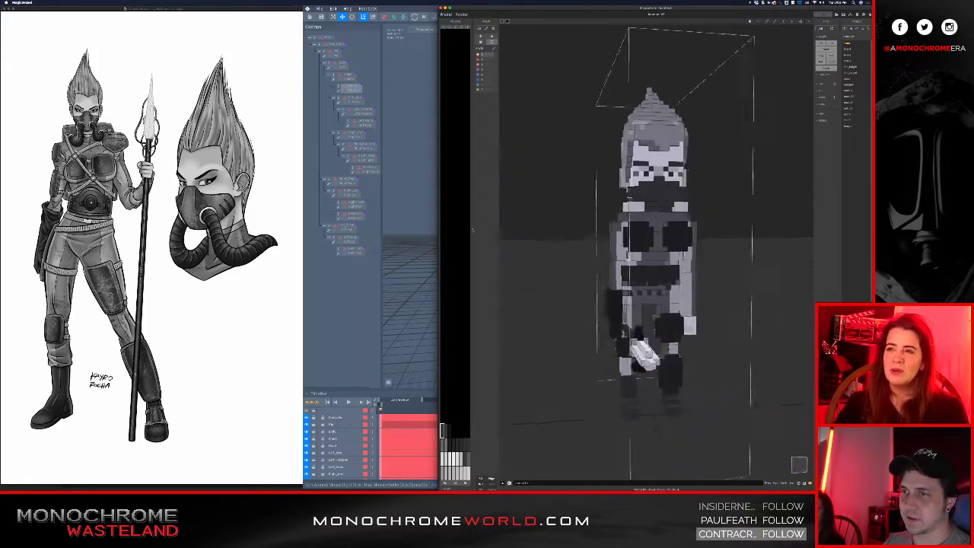
Open the chest object for voxel editing and attach staggered grey voxels between the two plates
scroll(673, 245, "up", 6)
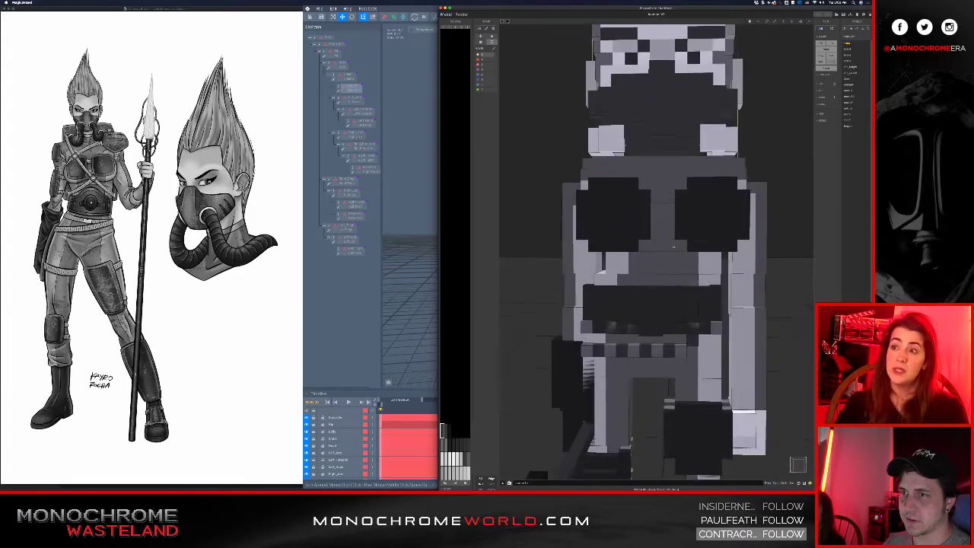
scroll(673, 246, "up", 2)
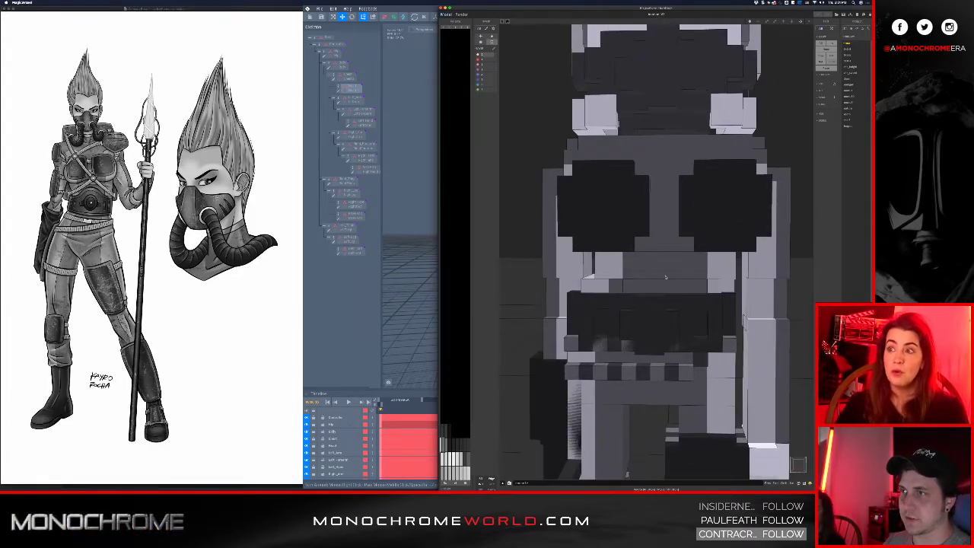
right_click_drag(665, 277, 677, 286)
left_click_drag(683, 203, 672, 207)
key("Tab")
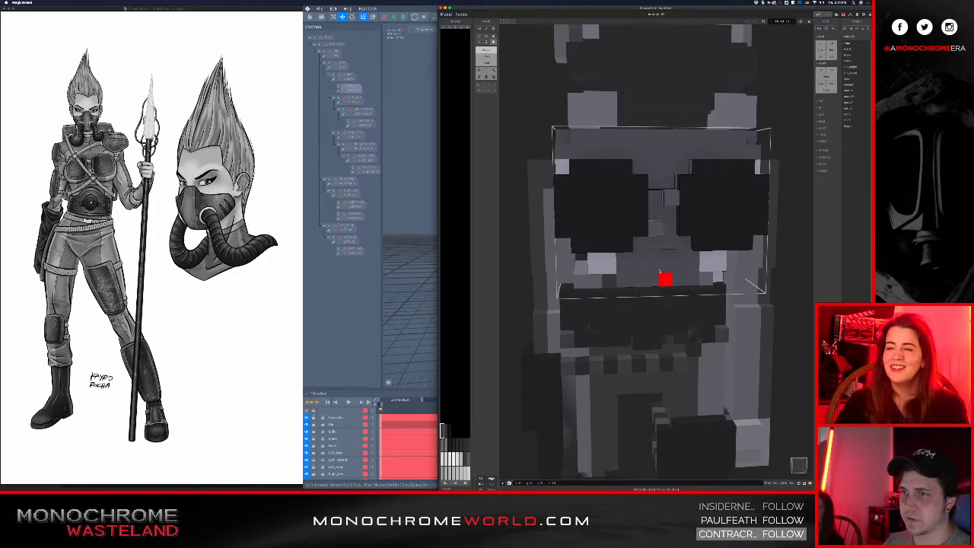
Attach a dark one-voxel-high band around the front and sides of the lower chest, beneath the plates
right_click_drag(689, 240, 636, 282)
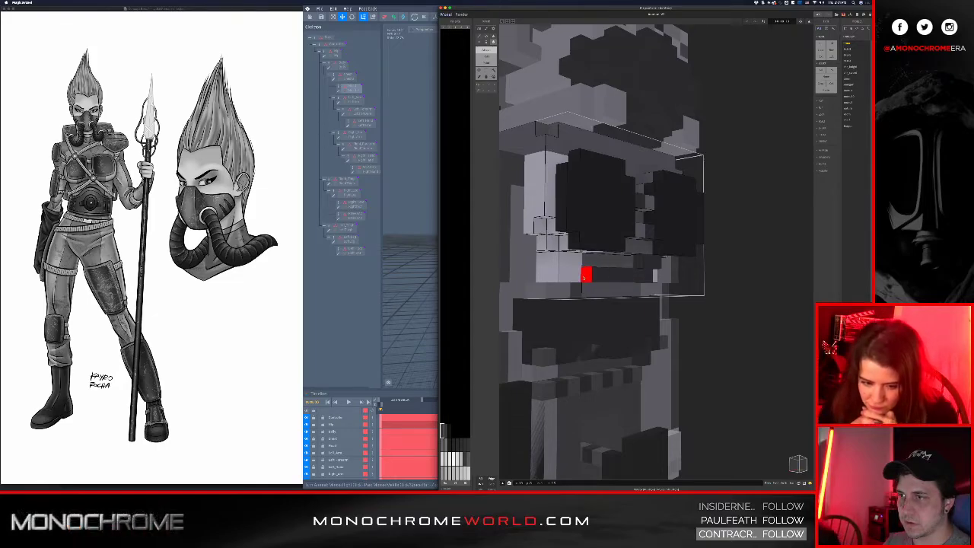
mouse_move(623, 276)
right_mouse_down()
mouse_move(528, 278)
mouse_move(555, 271)
mouse_move(615, 291)
right_mouse_up()
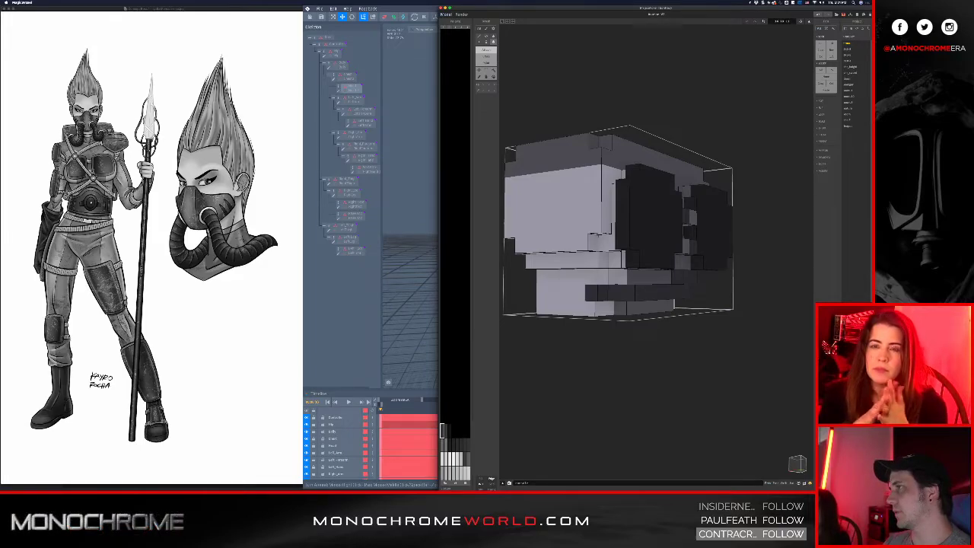
right_click_drag(544, 294, 617, 300)
left_click_drag(603, 298, 566, 298)
right_click_drag(550, 296, 667, 278)
right_click_drag(753, 278, 687, 261)
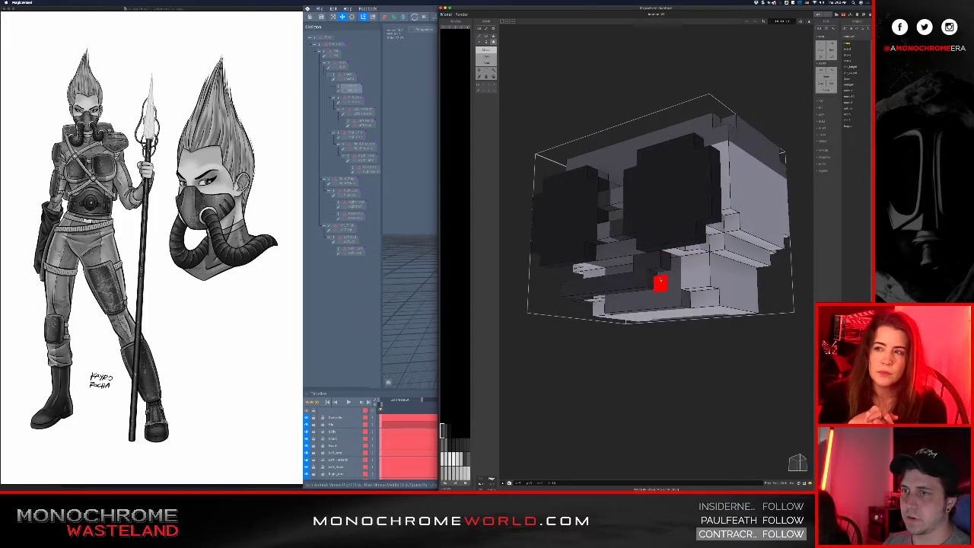
right_click_drag(668, 278, 593, 290)
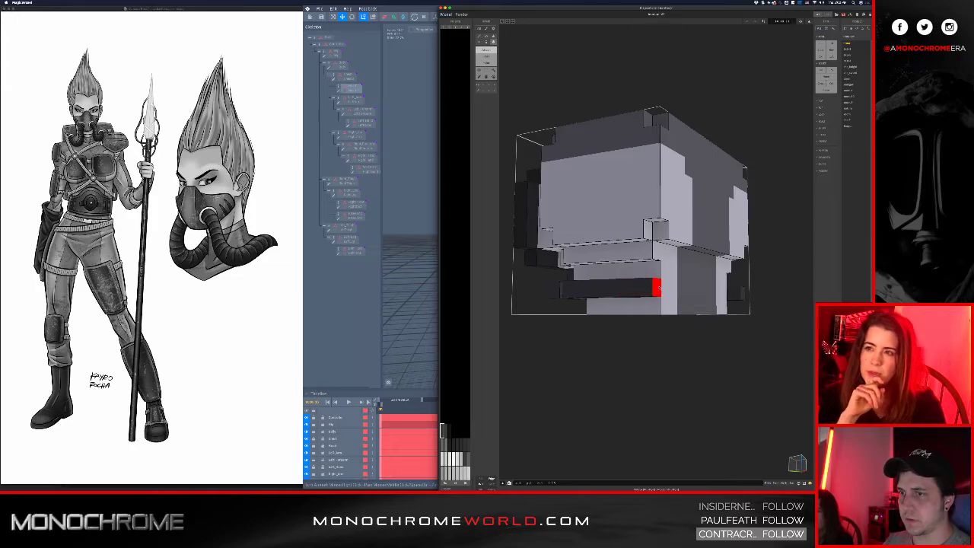
right_click_drag(615, 287, 674, 288)
mouse_move(650, 292)
right_mouse_down()
mouse_move(681, 294)
mouse_move(658, 282)
mouse_move(735, 281)
mouse_move(666, 304)
right_mouse_up()
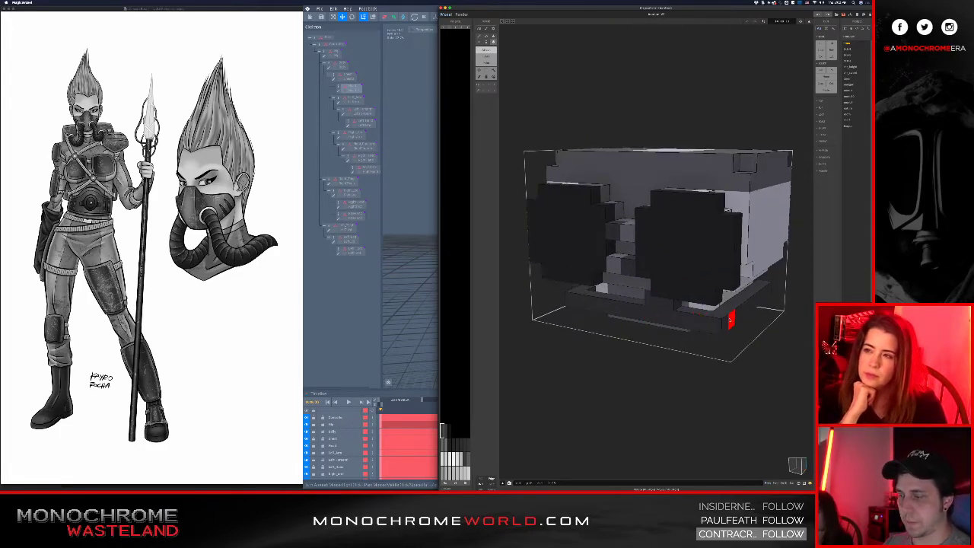
Paint alternating lighter grey voxels along the front and sides of the lower chest band
right_click_drag(725, 322, 682, 245)
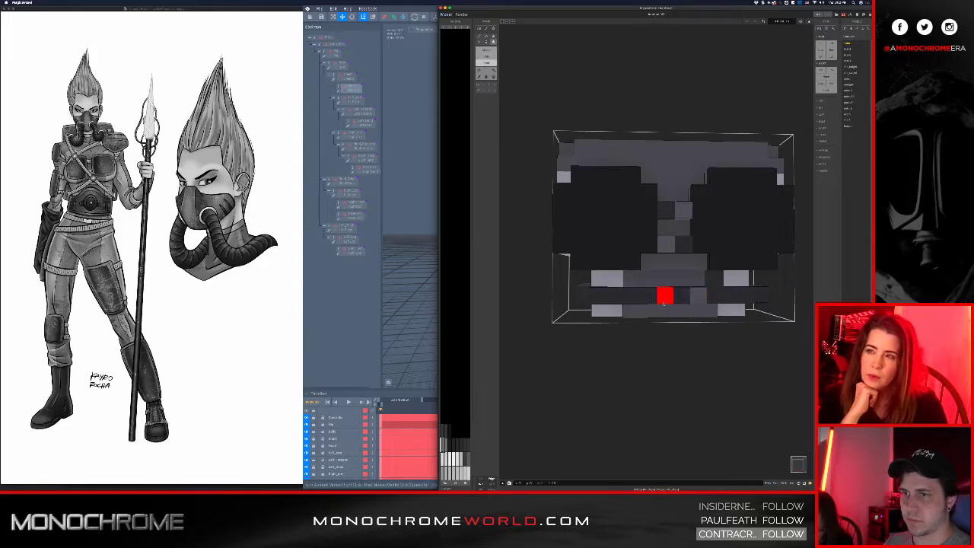
right_click_drag(597, 296, 632, 304)
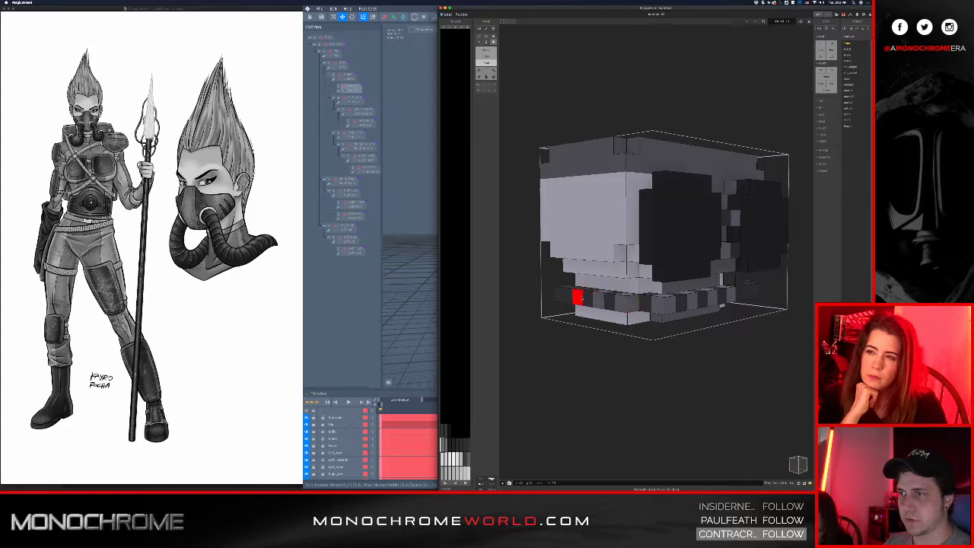
right_click_drag(732, 292, 674, 281)
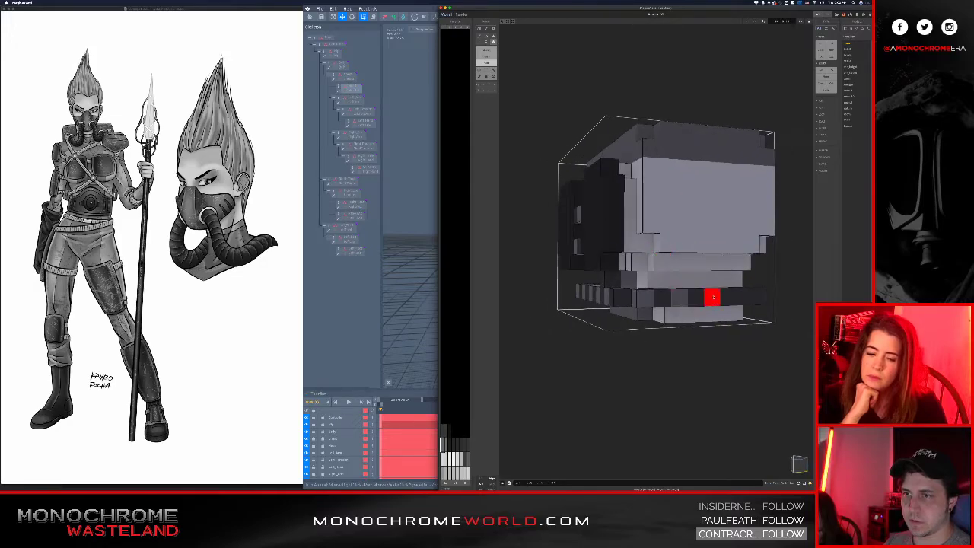
right_click_drag(744, 296, 720, 265)
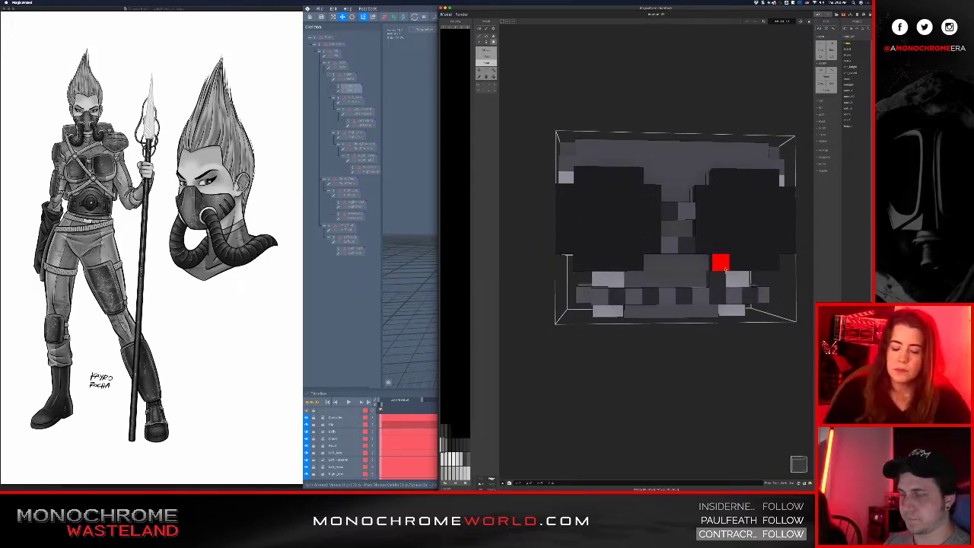
Switch back to VoxEdit and sync the edited character from MagicaVoxel
key("w")
scroll(685, 209, "down", 2)
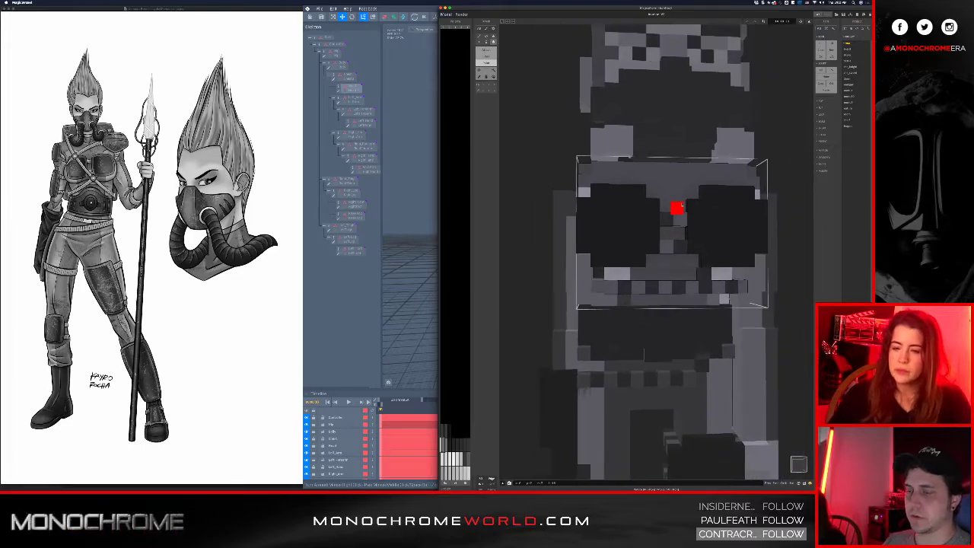
key("super+Tab")
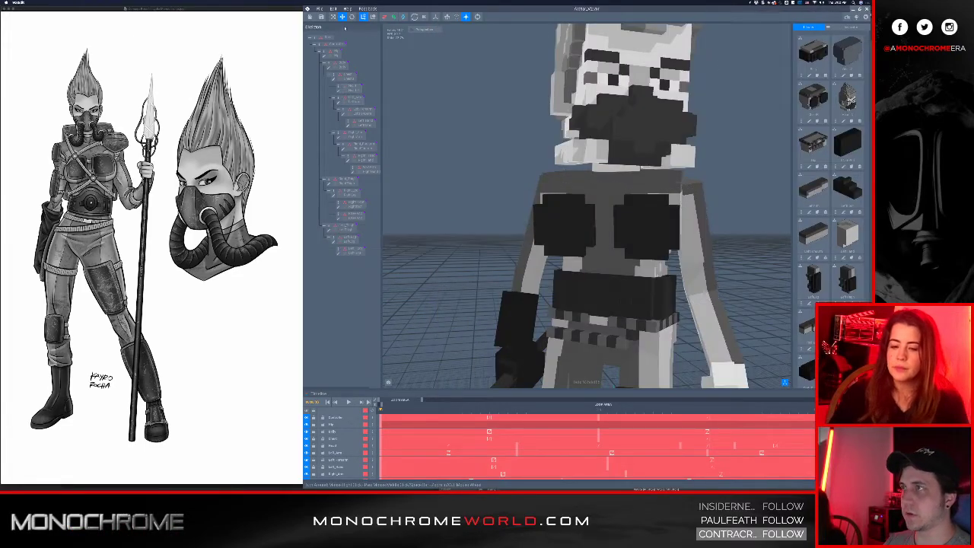
left_click(321, 10)
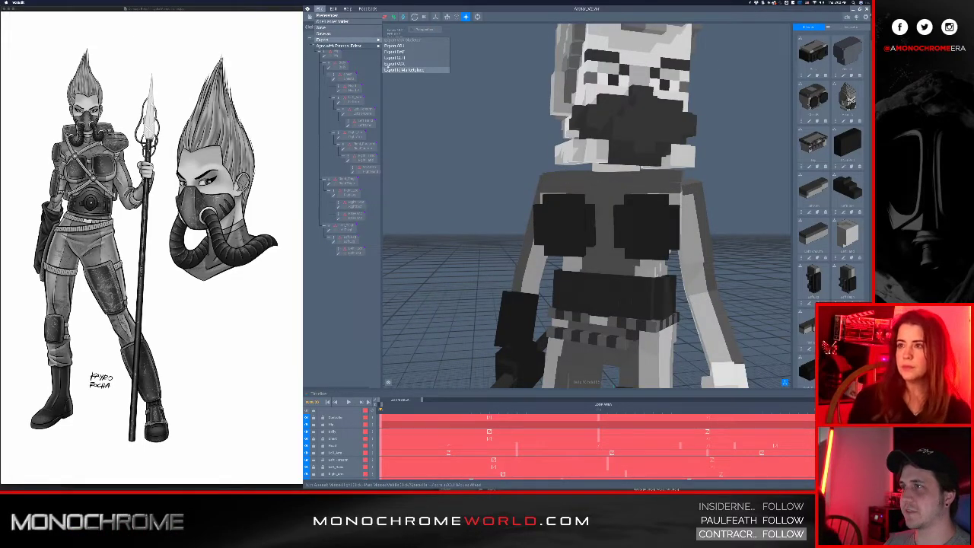
mouse_move(357, 46)
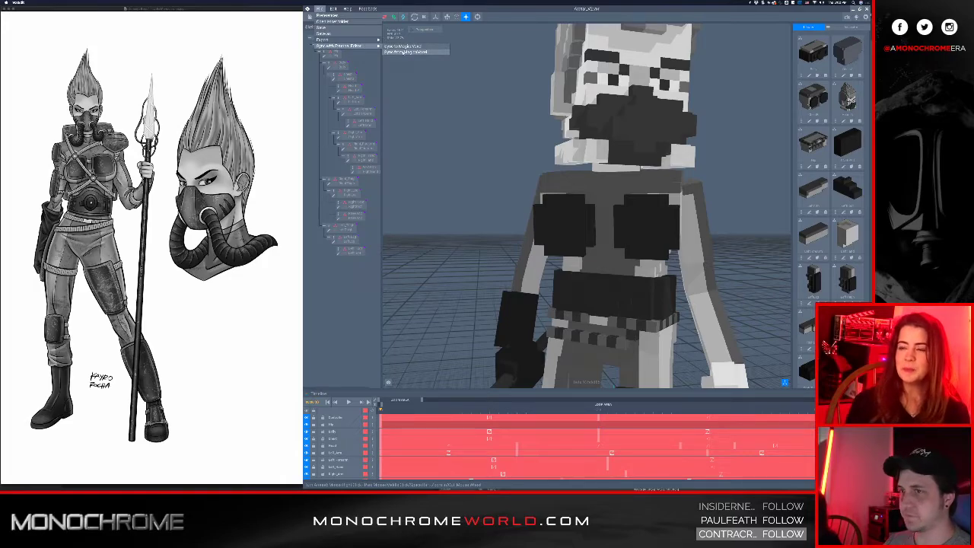
left_click(403, 52)
Examine the strap voxels between the plates and the chest band, close up and on the whole character
right_click_drag(578, 228, 570, 300)
scroll(595, 253, "up", 3)
scroll(586, 251, "down", 3)
scroll(575, 259, "up", 5)
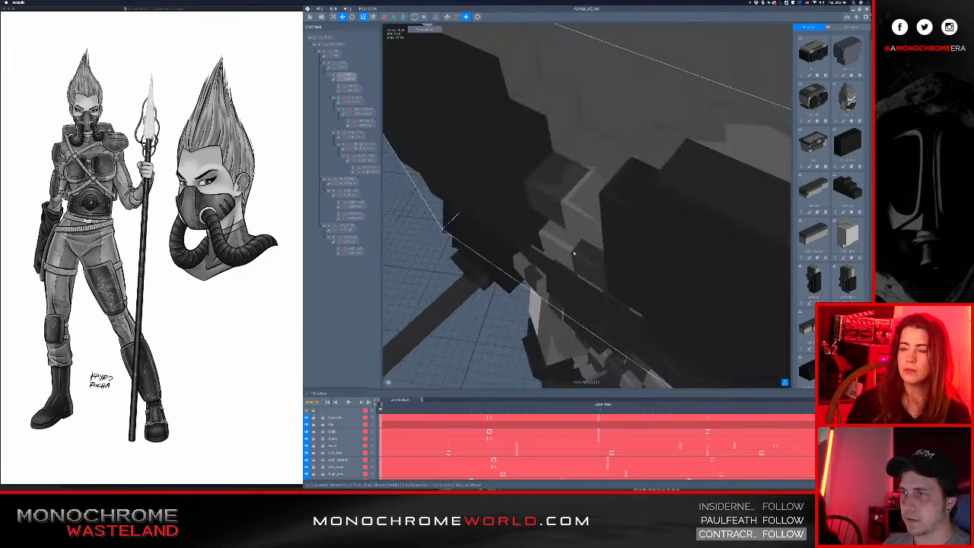
right_click_drag(575, 259, 576, 190)
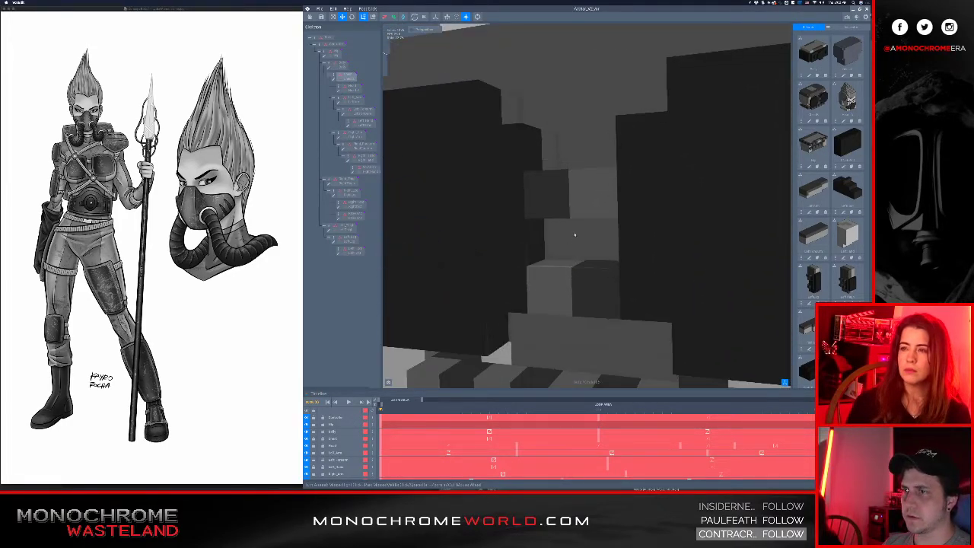
scroll(575, 236, "down", 2)
right_click_drag(574, 236, 544, 140)
scroll(545, 139, "down", 5)
middle_click_drag(622, 134, 613, 165)
right_click_drag(613, 165, 593, 169)
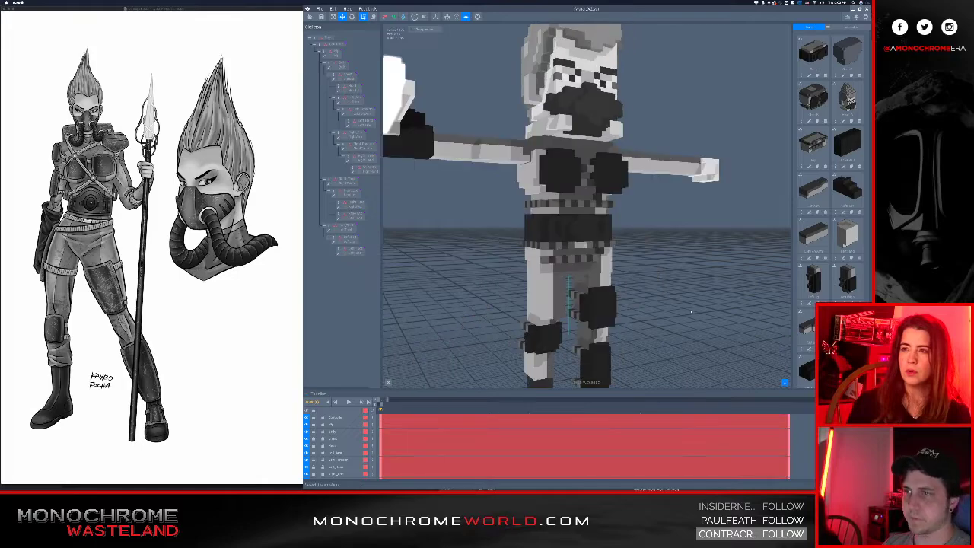
right_click_drag(582, 237, 647, 249)
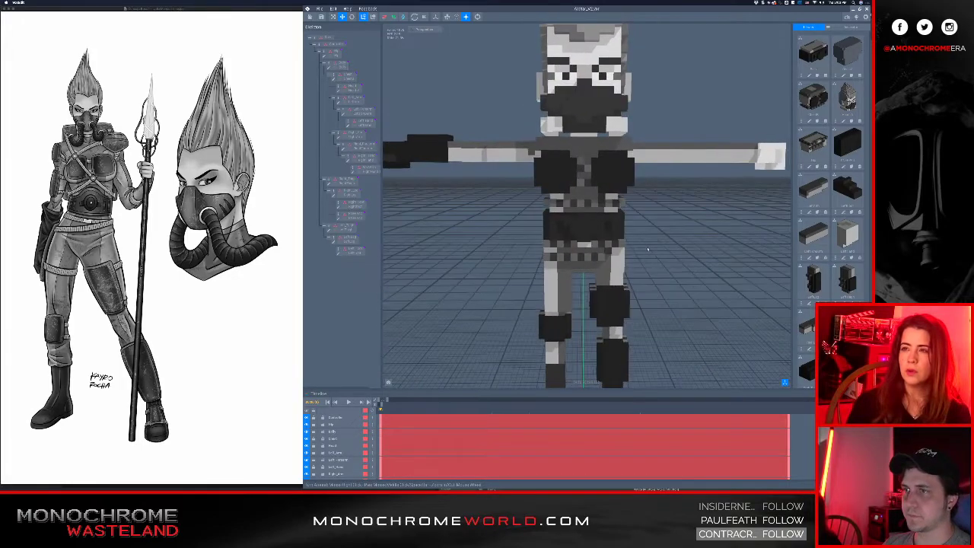
Examine the chest plates, the strap voxels between them and the patterned band from the front and both sides
left_click(328, 402)
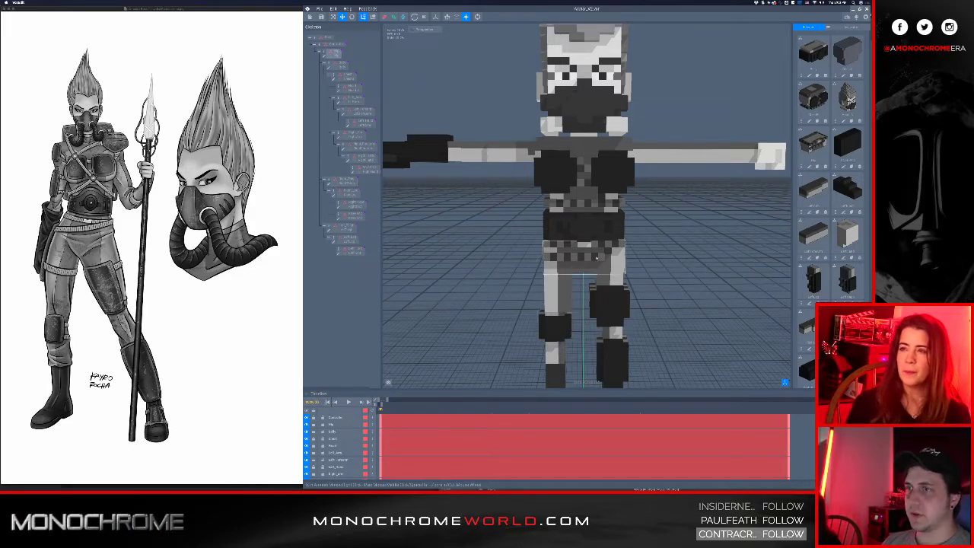
right_click_drag(578, 244, 666, 231)
scroll(586, 228, "up", 4)
right_click_drag(586, 228, 587, 251)
left_click(620, 114)
middle_click_drag(620, 114, 641, 199)
right_click_drag(641, 200, 622, 192)
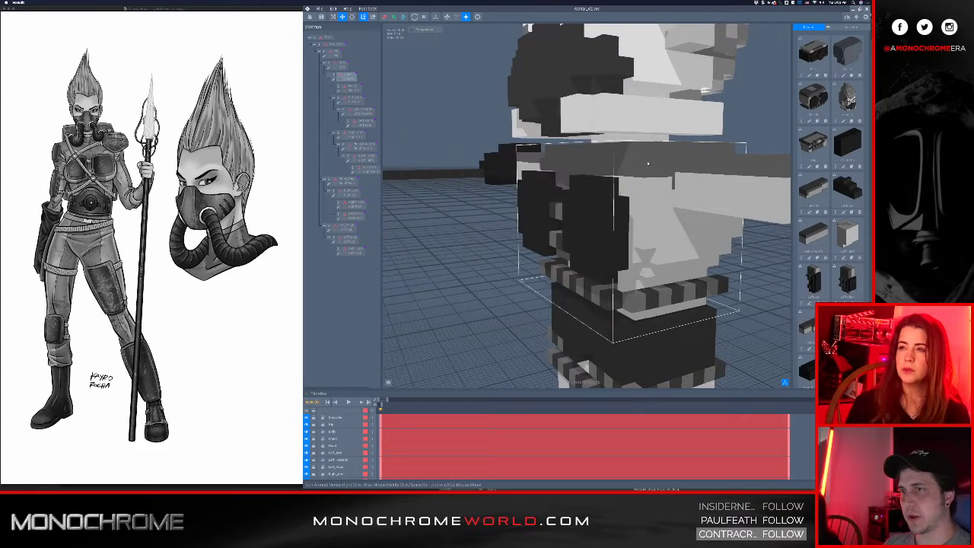
right_click_drag(650, 165, 726, 174)
scroll(594, 204, "down", 2)
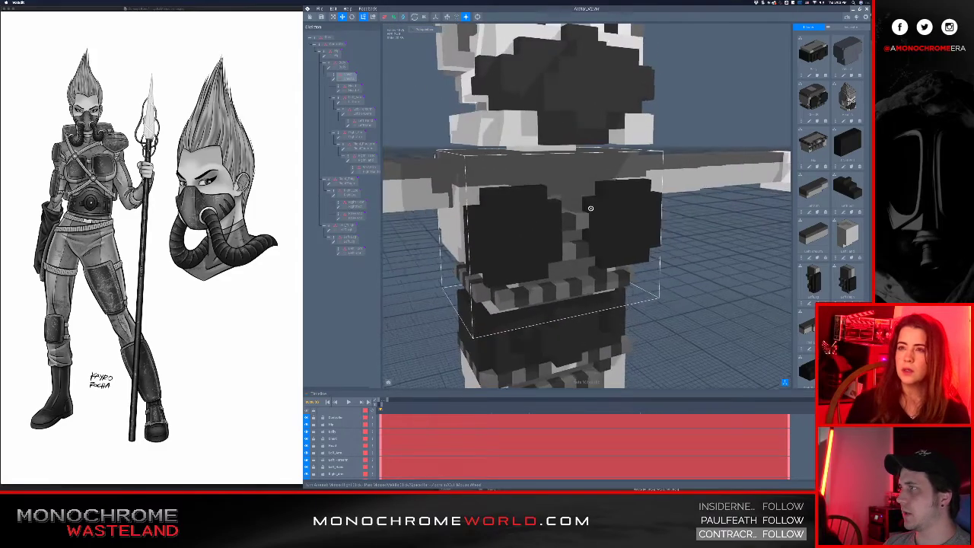
right_click_drag(590, 208, 574, 206)
middle_click_drag(574, 206, 612, 214)
right_click_drag(594, 211, 620, 199)
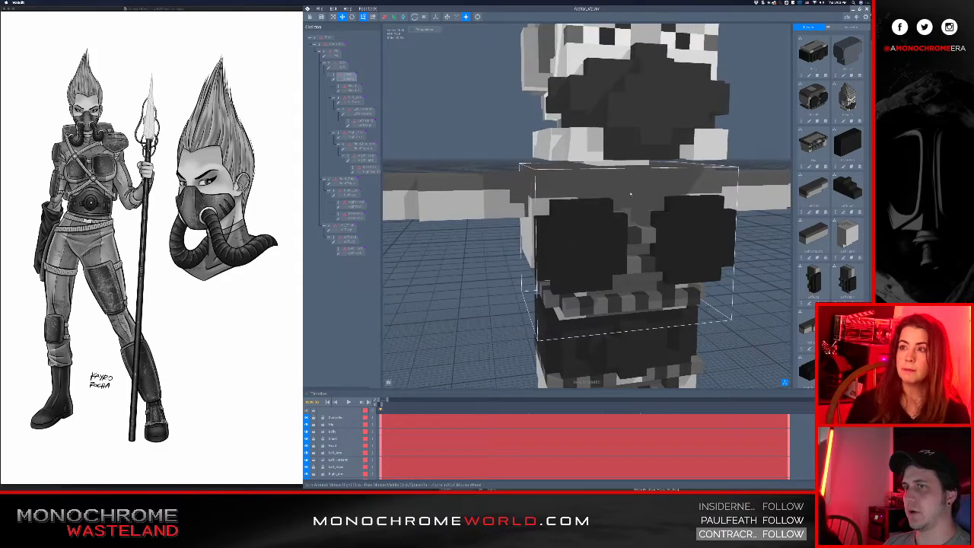
right_click_drag(583, 243, 606, 262)
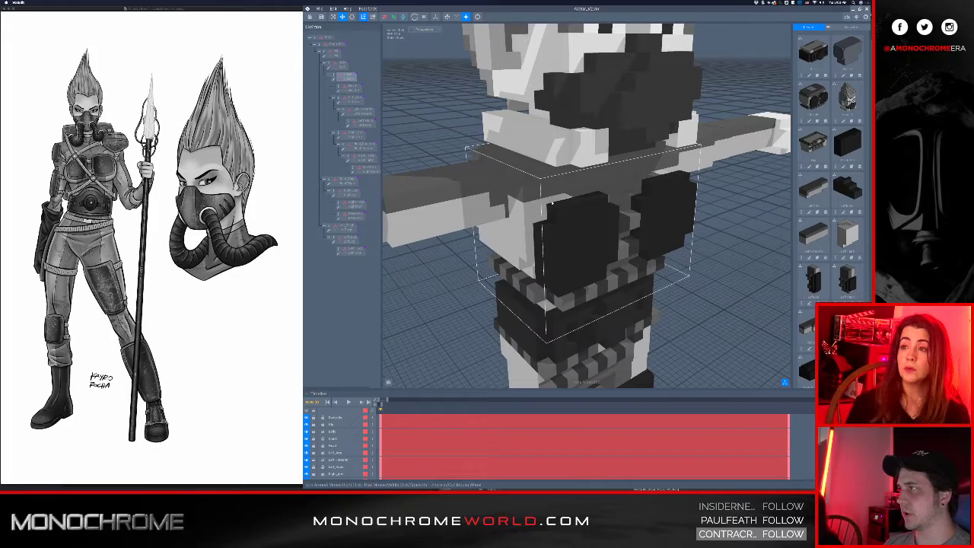
right_click_drag(606, 230, 625, 246)
left_click(669, 312)
middle_click_drag(669, 311, 608, 222)
right_click_drag(583, 237, 604, 239)
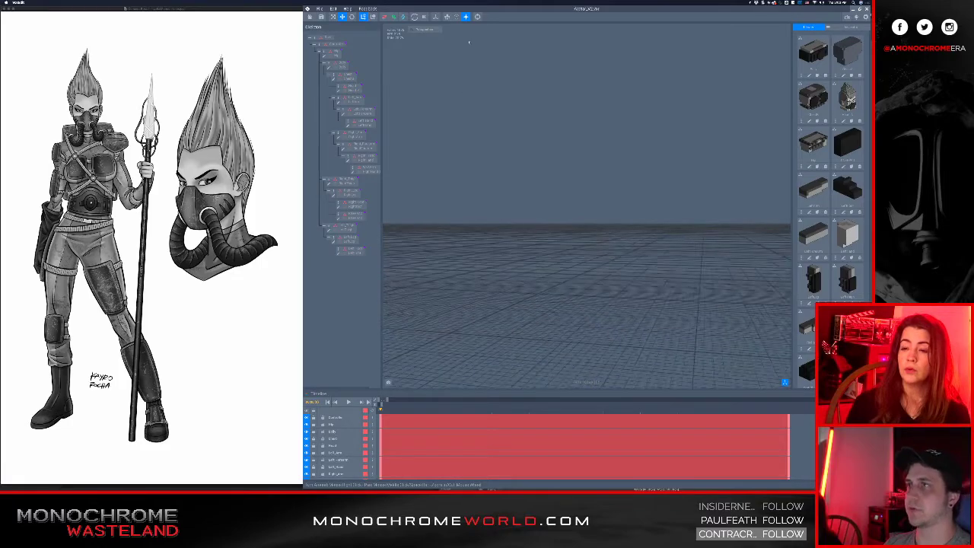
Examine the chest armour on the whole character in its animated poses holding the weapon
left_click(476, 16)
scroll(578, 152, "up", 3)
middle_click_drag(578, 122, 601, 213)
right_click_drag(601, 213, 677, 159)
scroll(601, 149, "up", 3)
left_click(573, 173)
scroll(662, 160, "down", 2)
left_click(677, 171)
middle_click_drag(678, 158, 608, 101)
scroll(597, 168, "down", 2)
left_click(597, 168)
right_click_drag(597, 167, 634, 191)
middle_click_drag(597, 148, 597, 180)
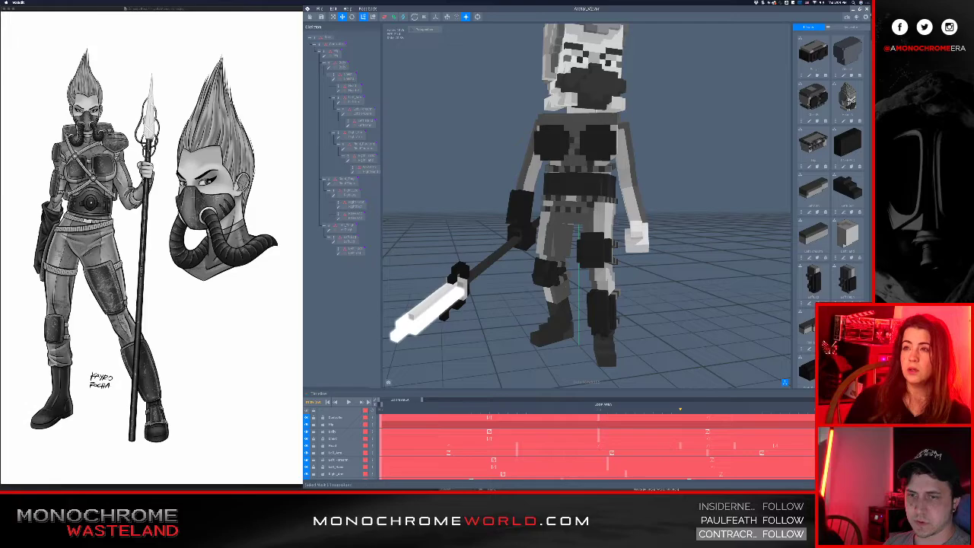
mouse_move(586, 181)
right_mouse_down()
mouse_move(607, 196)
mouse_move(586, 172)
right_mouse_up()
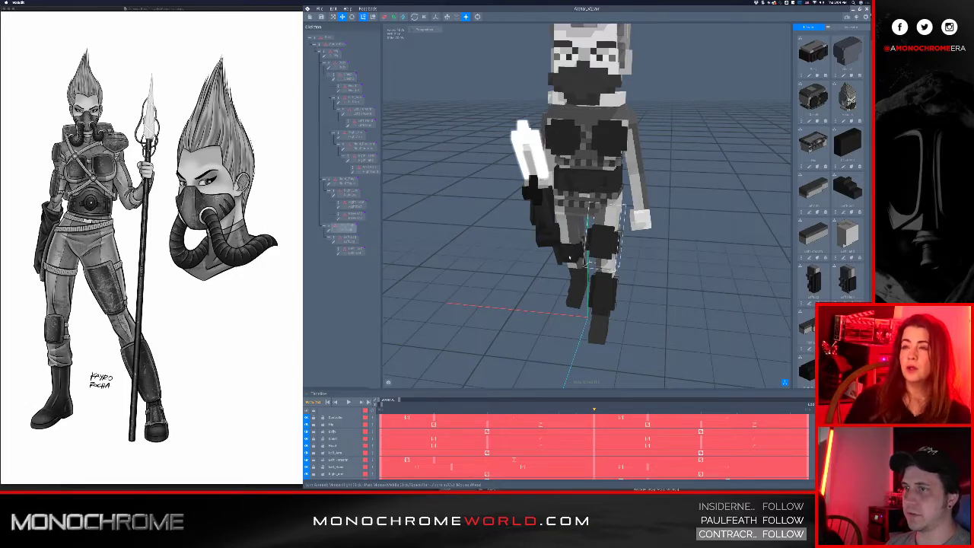
Select the chest part of the posed character and open it for voxel editing
scroll(578, 256, "up", 3)
middle_click_drag(578, 228, 563, 323)
scroll(562, 272, "down", 2)
right_click_drag(562, 272, 540, 230)
scroll(550, 237, "up", 5)
middle_click_drag(540, 230, 561, 247)
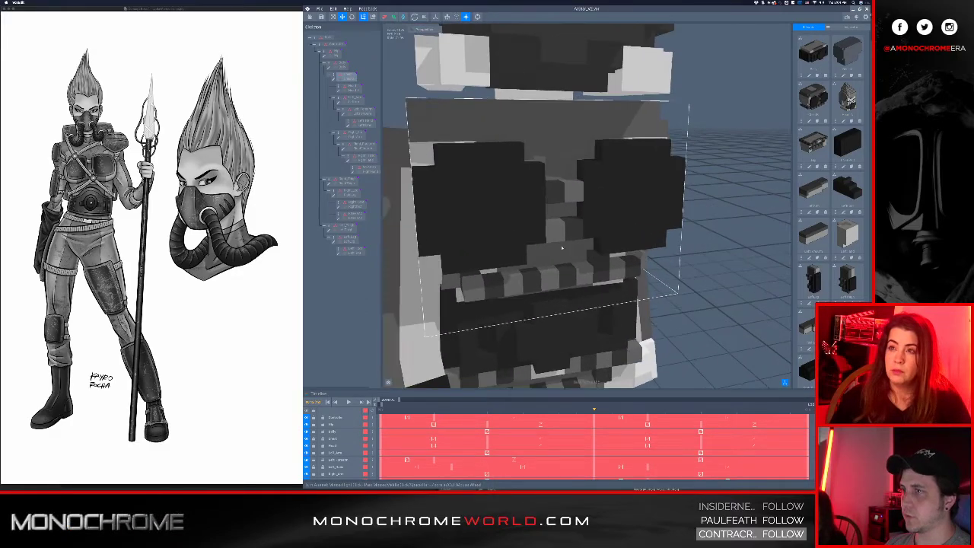
left_click(493, 192)
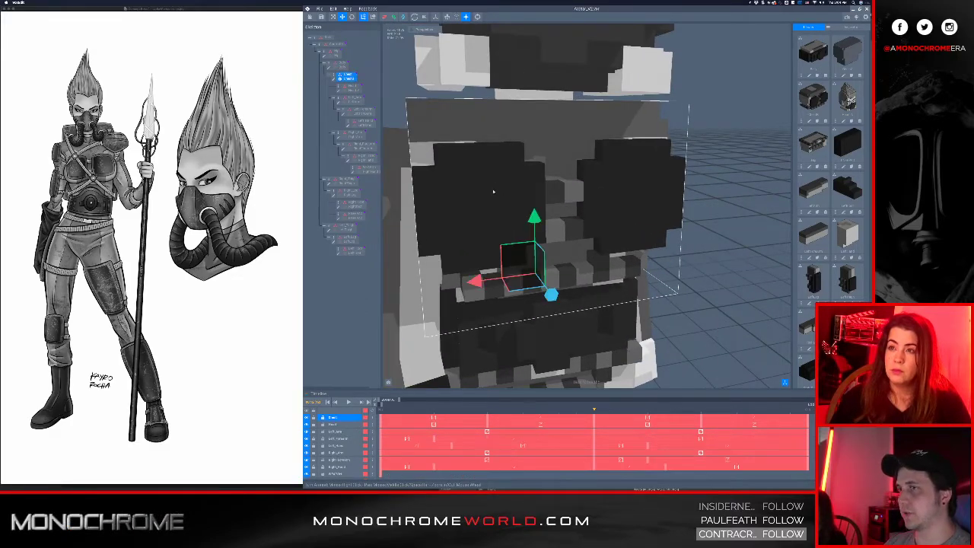
double_click(343, 78)
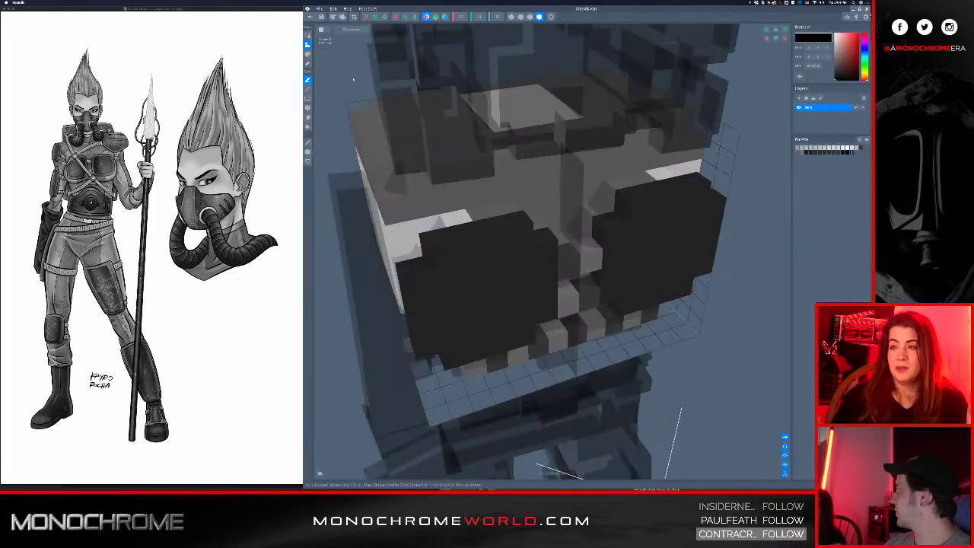
Erase the narrow top row and the outer column of voxels from both dark chest plates
right_click_drag(478, 191, 479, 200)
key("e")
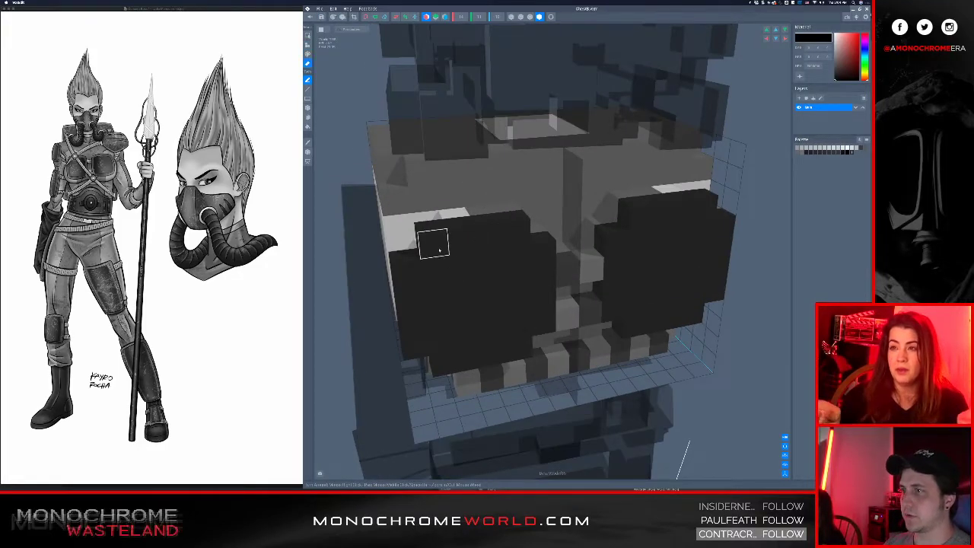
left_click(440, 249)
left_click(465, 244)
left_click(484, 236)
left_click(503, 229)
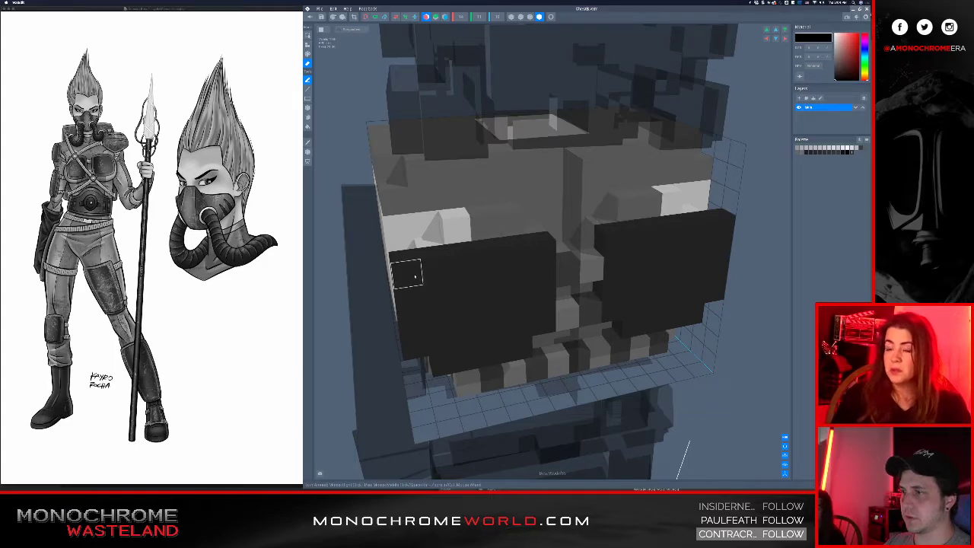
left_click(415, 278)
left_click(415, 302)
left_click(413, 328)
left_click(416, 344)
Sample the plates' dark grey and fill in the corner voxels of both chest plates with a slightly lighter shade
mouse_move(471, 319)
right_mouse_down()
mouse_move(474, 295)
mouse_move(498, 309)
right_mouse_up()
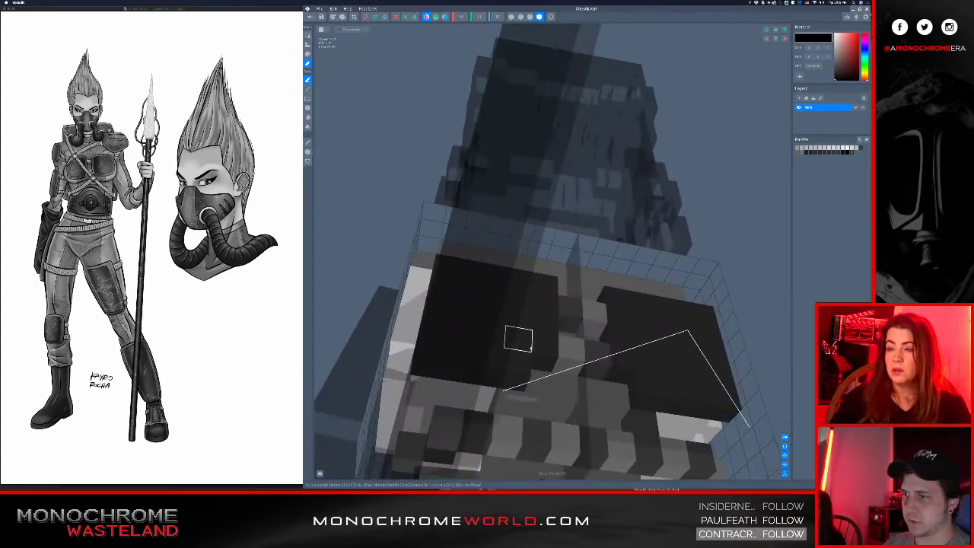
left_click(537, 349)
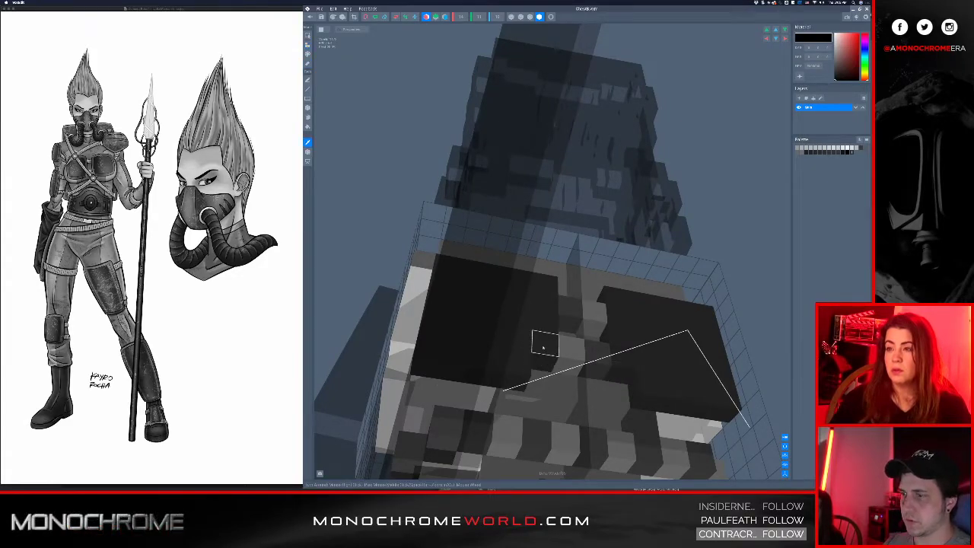
left_click(542, 363)
right_click_drag(543, 319, 584, 336)
scroll(540, 334, "down", 4)
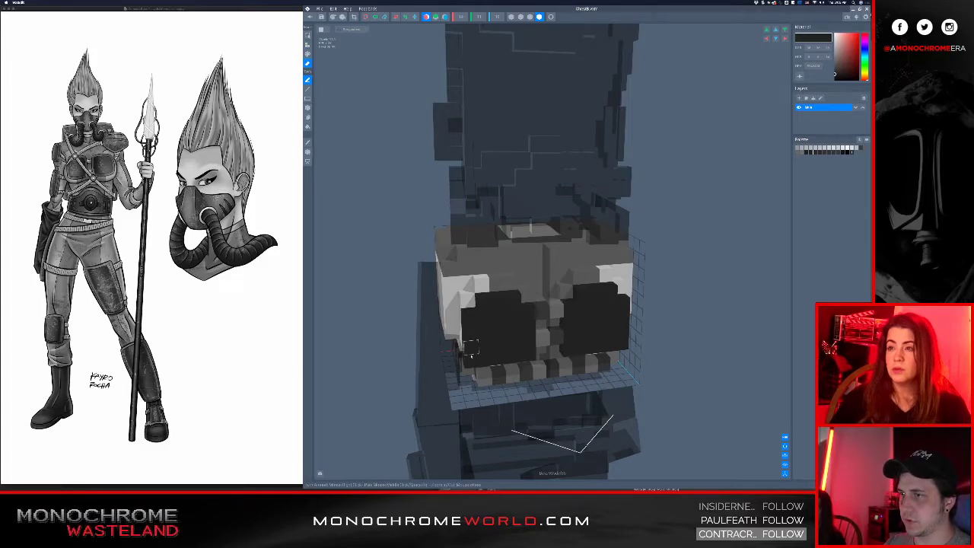
right_click_drag(509, 320, 489, 307)
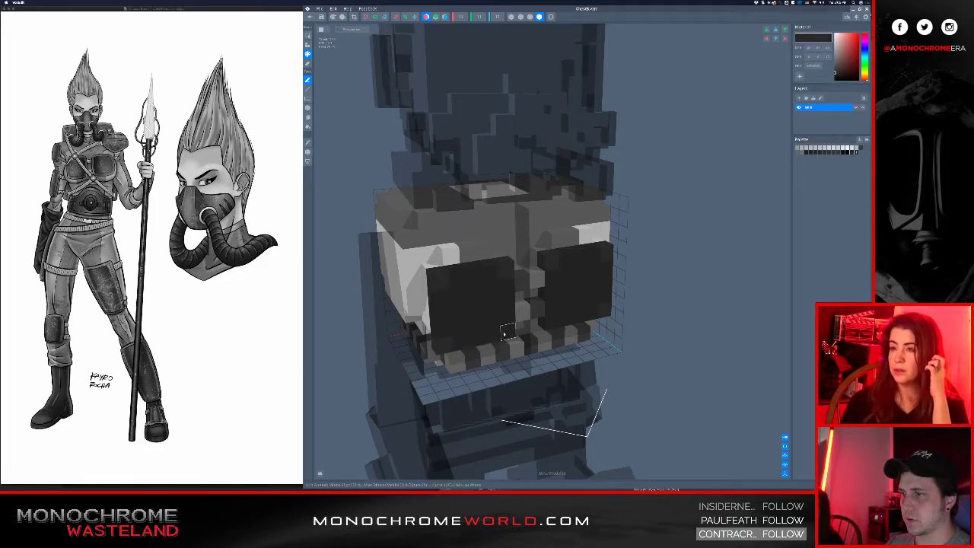
mouse_move(484, 305)
right_mouse_down()
mouse_move(470, 291)
mouse_move(483, 286)
right_mouse_up()
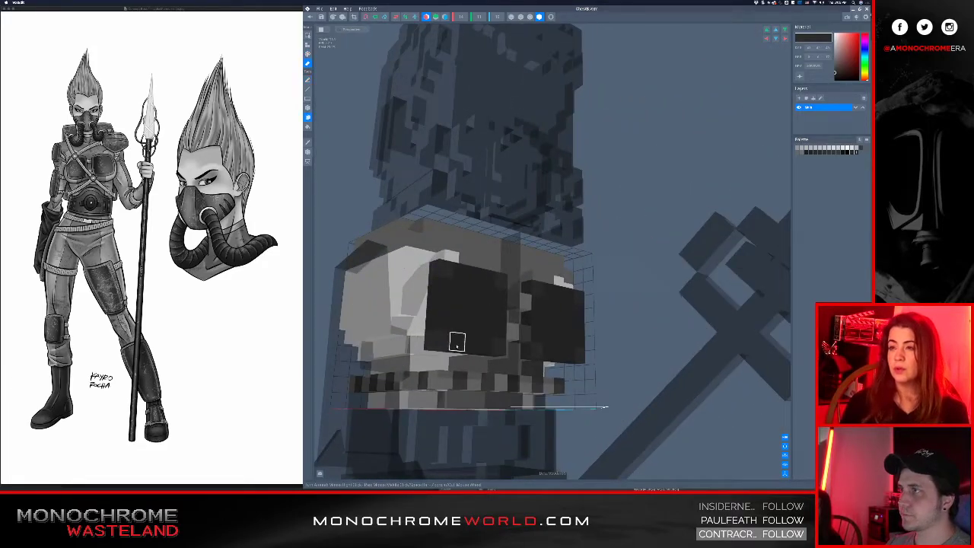
Undo the last two voxel edits along the bottom edge of the chest plates
right_click_drag(510, 302, 523, 314)
scroll(511, 304, "down", 3)
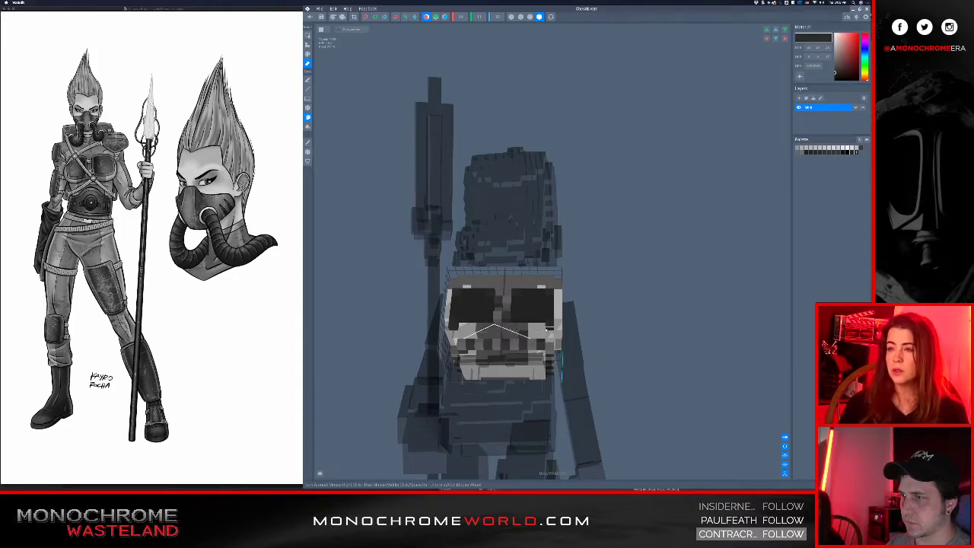
right_click_drag(544, 328, 530, 325)
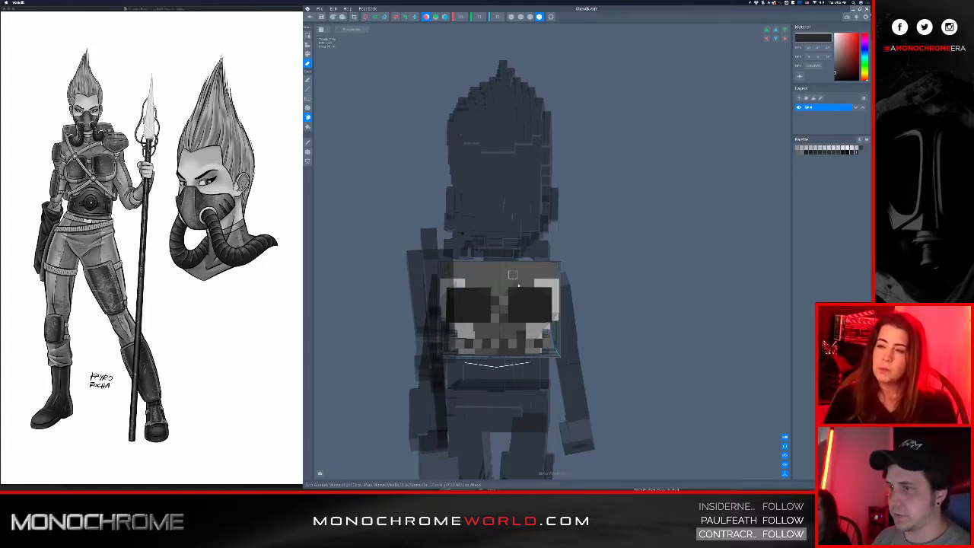
key("super+z")
key("super+z")
Sample the lighter grey of the strap between the chest plates as the colour for attaching voxels
right_click_drag(538, 301, 515, 291)
scroll(515, 291, "up", 4)
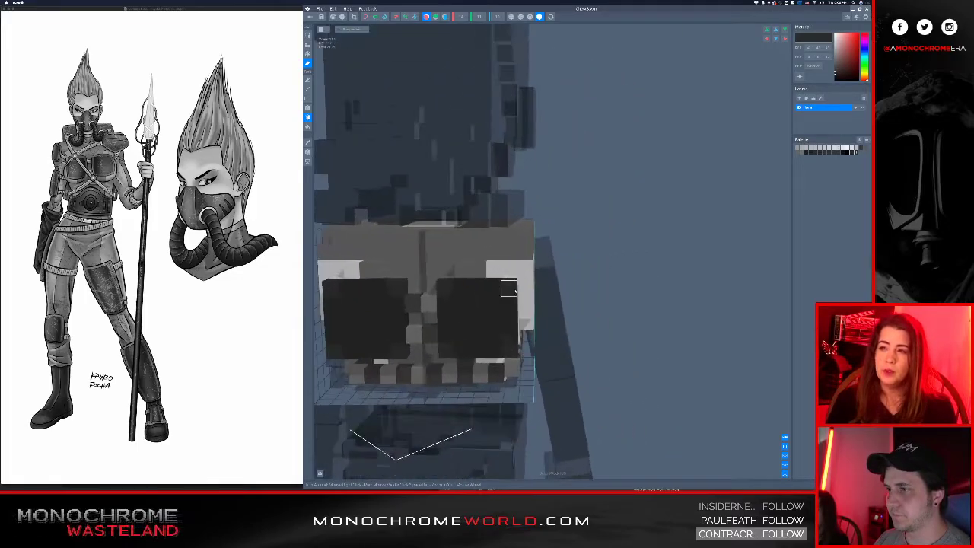
scroll(514, 292, "up", 4)
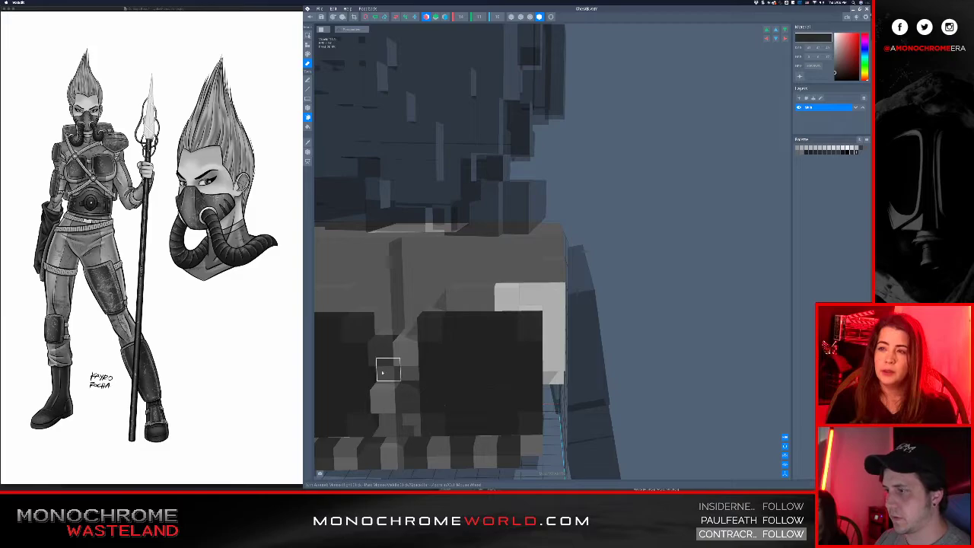
left_click(405, 357, "alt")
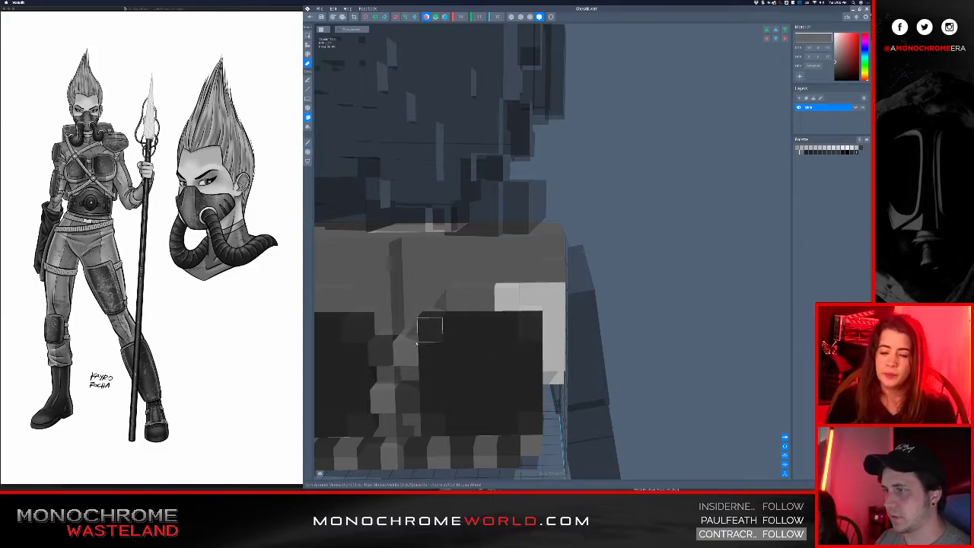
left_click(376, 360, "alt")
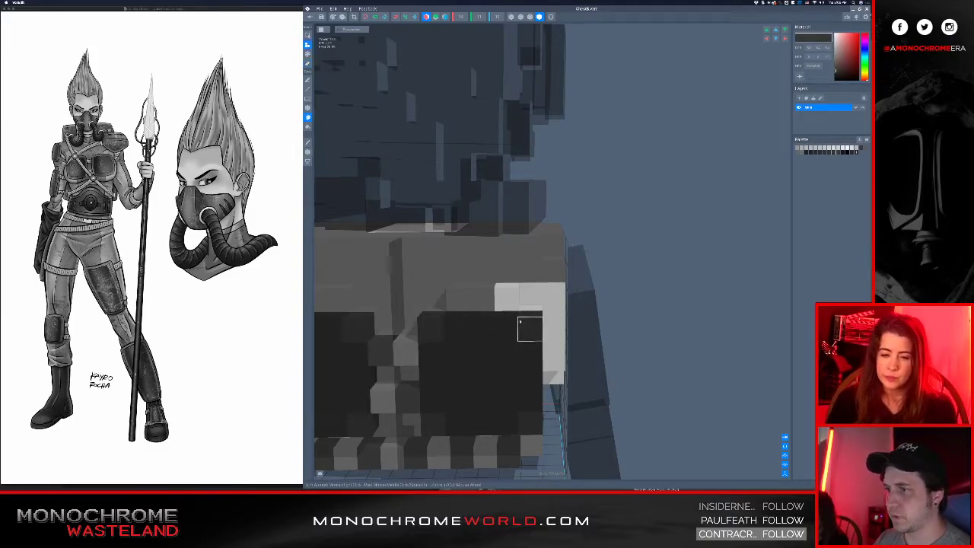
left_click(406, 360, "alt")
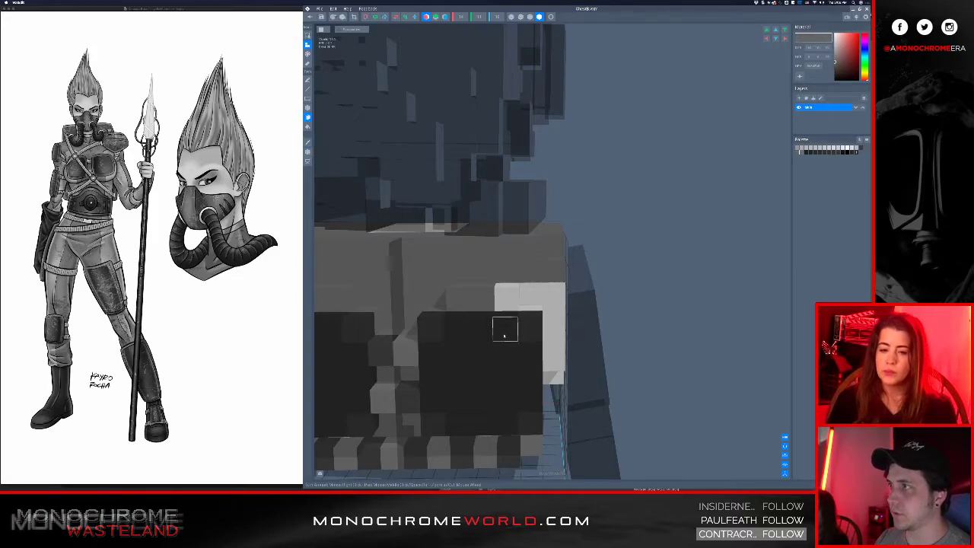
Try to attach a lighter grey strap column directly above the chest plate's outer corner
right_click_drag(525, 339, 526, 352)
right_click_drag(528, 316, 531, 303)
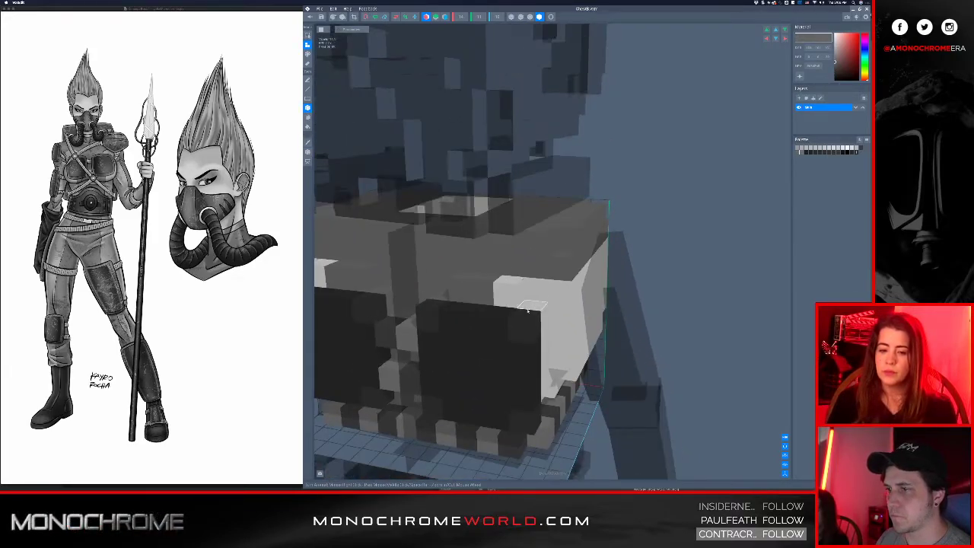
left_click(539, 276)
mouse_move(545, 258)
right_mouse_down()
mouse_move(555, 252)
mouse_move(541, 252)
right_mouse_up()
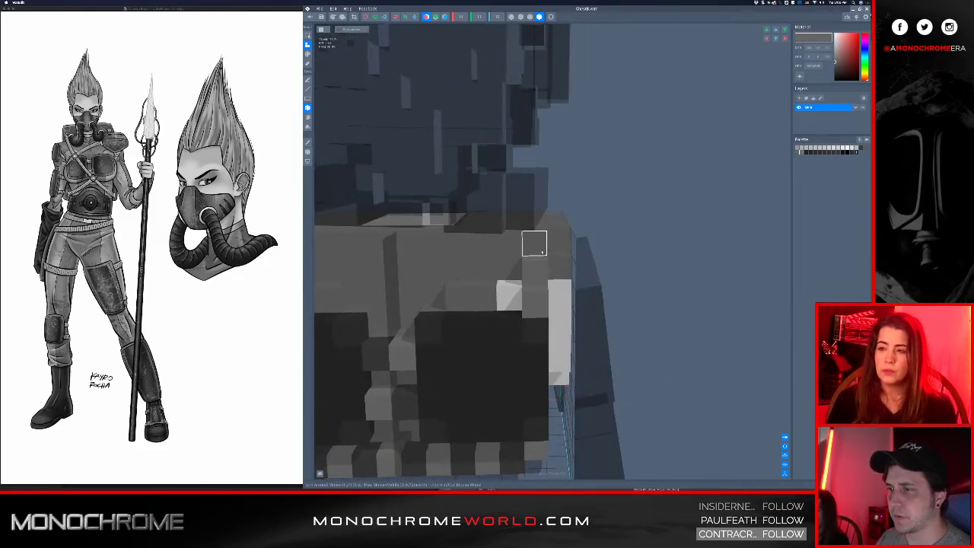
key("super+z")
Attach a column of lighter grey strap voxels from beside the plate's upper outer corner up towards the shoulder
left_click(559, 318)
mouse_move(558, 320)
right_mouse_down()
mouse_move(552, 305)
mouse_move(561, 308)
right_mouse_up()
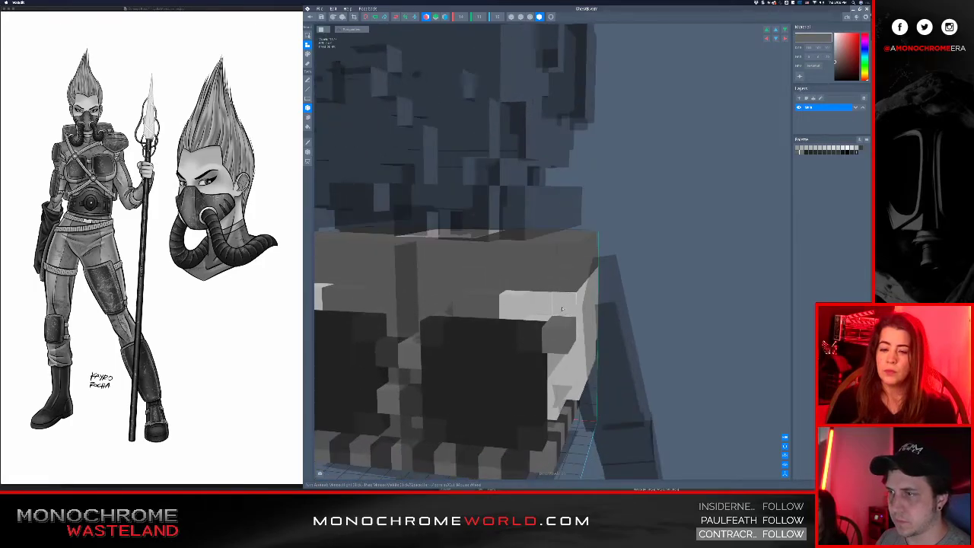
left_click(565, 284)
left_click(566, 258)
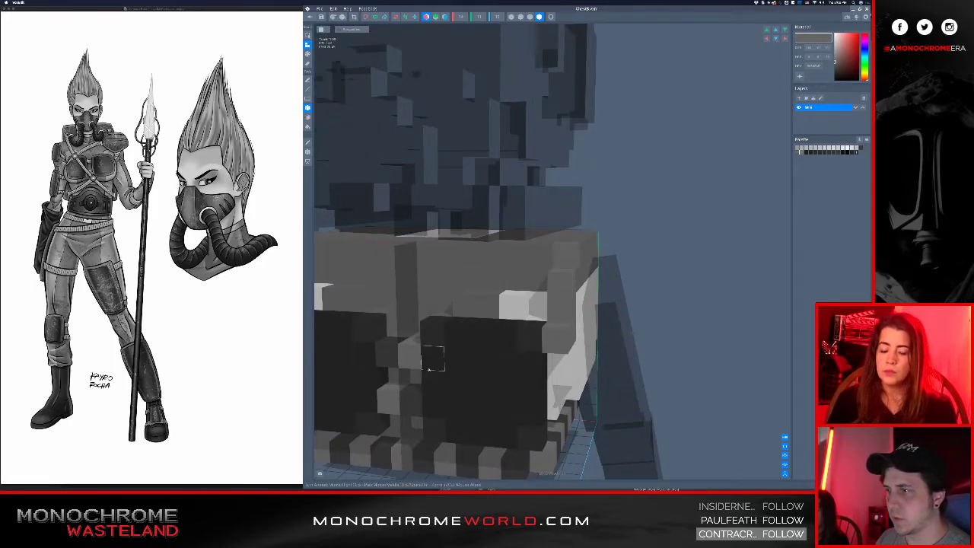
Paint alternating strap voxels above the chest plates with the darker grey sampled from the centre strap
left_click(385, 362)
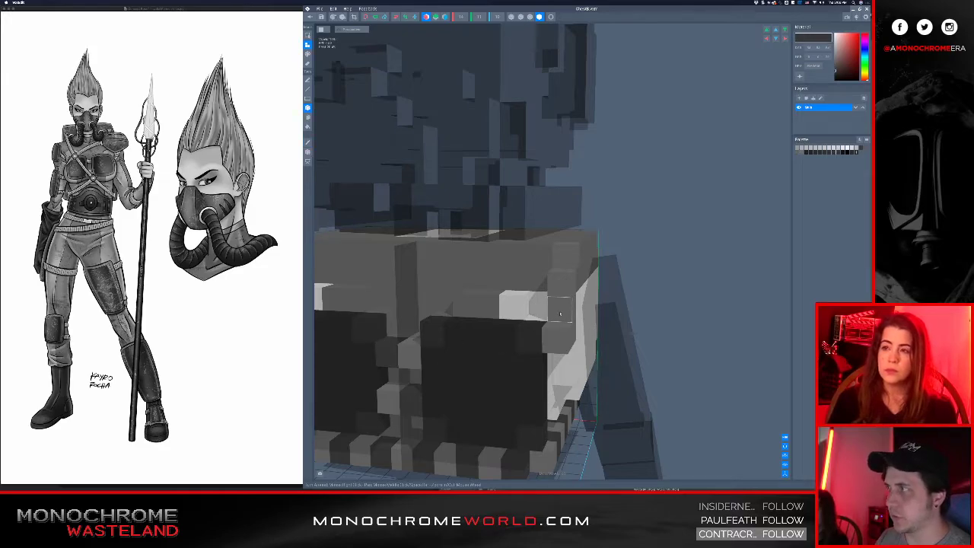
key("g")
left_click(561, 311)
left_click(570, 259)
right_click_drag(576, 261, 576, 315)
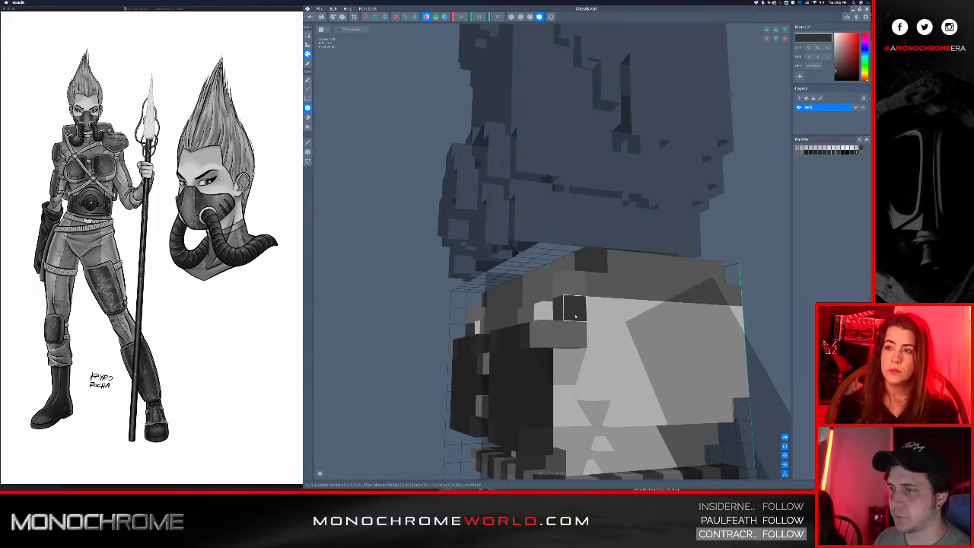
left_click(576, 280)
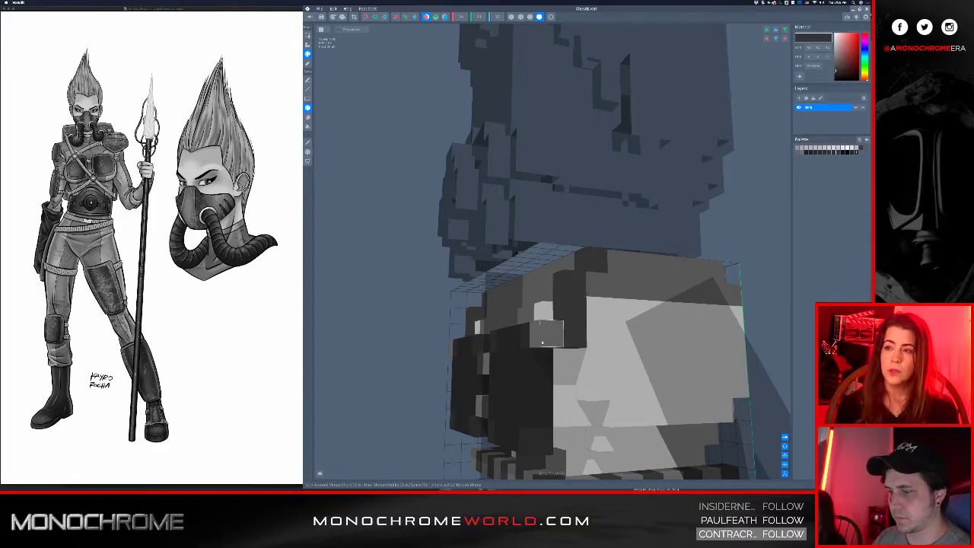
right_click_drag(542, 342, 543, 333)
left_click(569, 250)
Check the shoulder straps on both sides, save the chest model and return to the whole character
mouse_move(528, 300)
right_mouse_down()
mouse_move(535, 330)
mouse_move(536, 318)
right_mouse_up()
scroll(529, 300, "down", 3)
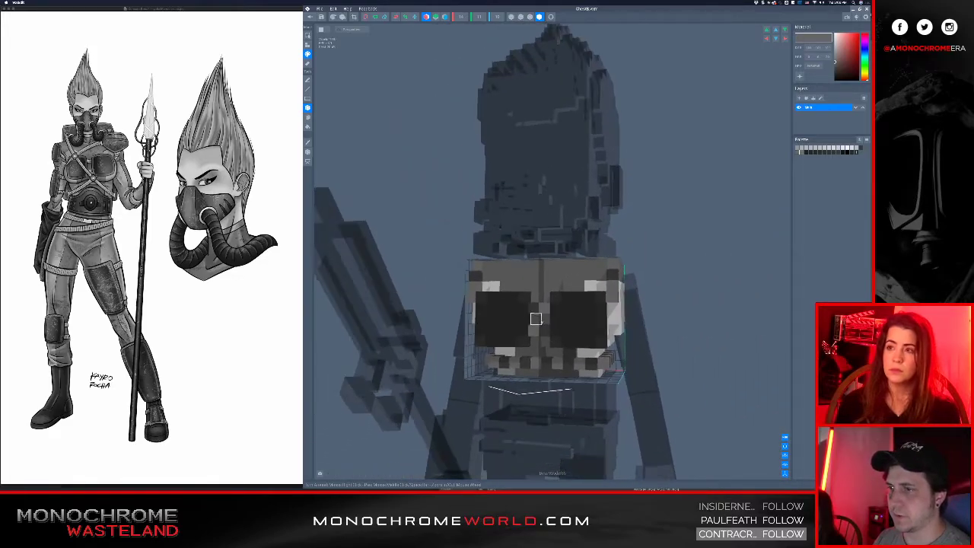
scroll(570, 276, "up", 3)
right_click_drag(570, 276, 544, 262)
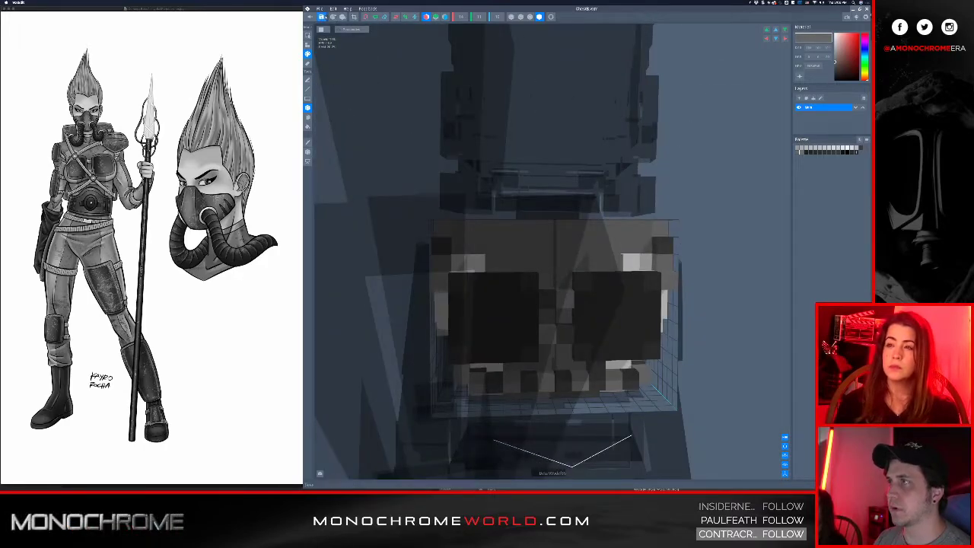
left_click(312, 16)
left_click(538, 145)
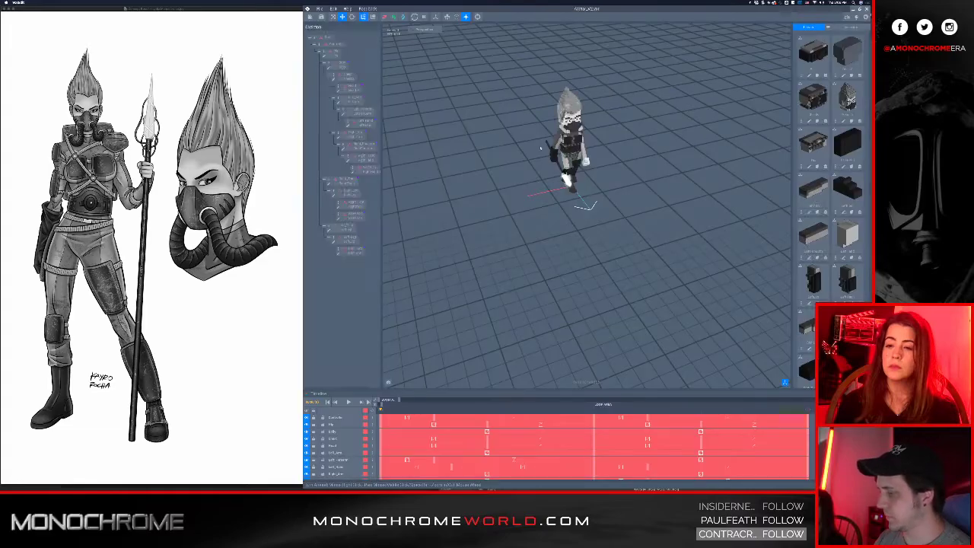
Play the character's animation and examine the chest straps from the front
scroll(668, 381, "up", 5)
right_click_drag(598, 233, 624, 251)
scroll(623, 251, "up", 4)
key("space")
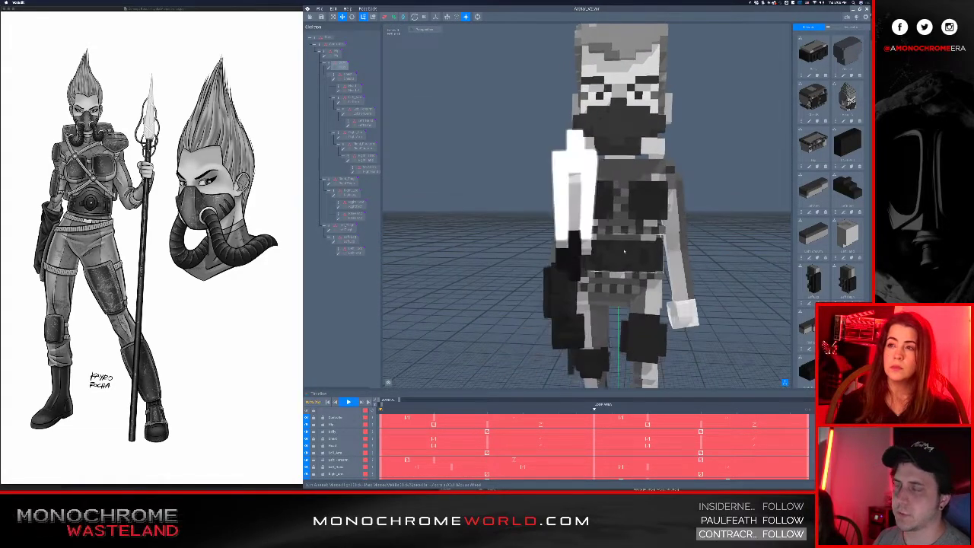
right_click_drag(627, 234, 639, 218)
scroll(640, 220, "up", 3)
Open the chest model for editing and erase the strap column above the outer corner of the character's right chest plate
left_click(640, 218)
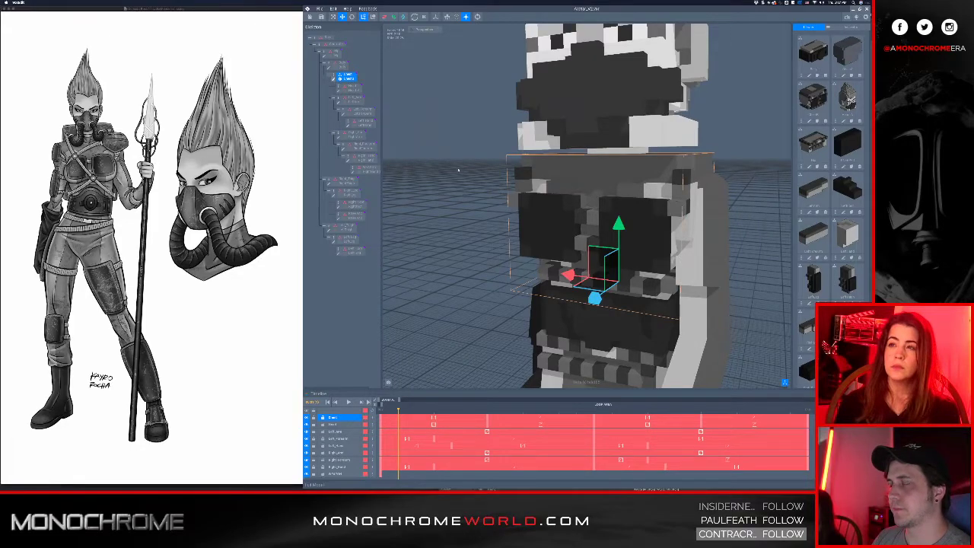
left_click(333, 79)
mouse_move(527, 239)
right_mouse_down()
mouse_move(536, 235)
mouse_move(523, 244)
mouse_move(535, 252)
mouse_move(502, 256)
right_mouse_up()
key("e")
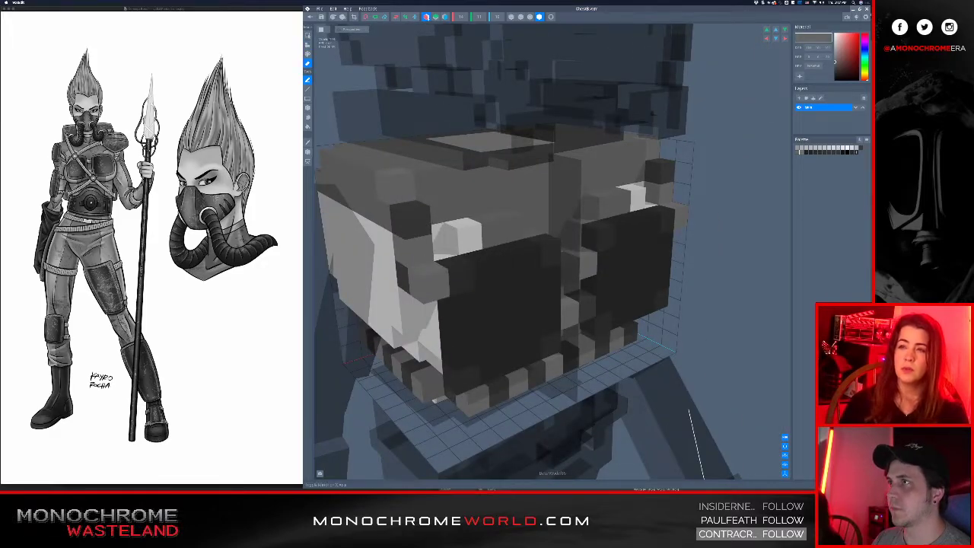
left_click(408, 224)
left_click(411, 248)
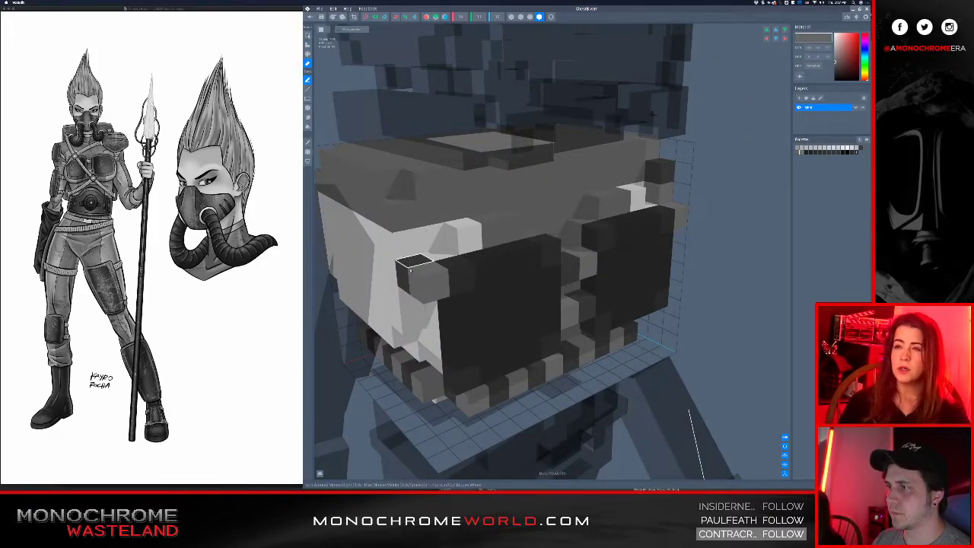
left_click(428, 281)
left_click(413, 274)
Check the chest from the front, save the chest model and return to the whole character
scroll(531, 286, "down", 3)
right_click_drag(531, 286, 531, 286)
right_click_drag(550, 364, 576, 306)
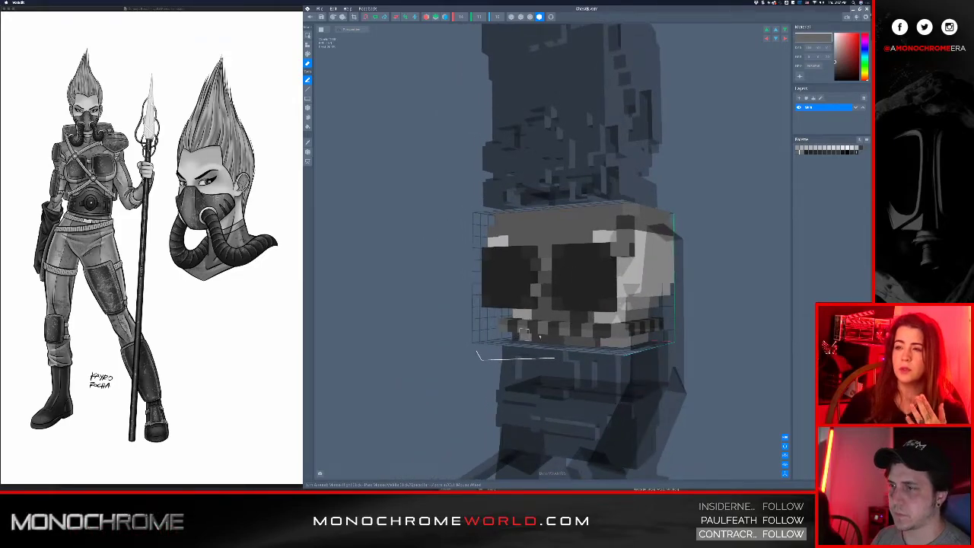
left_click(311, 17)
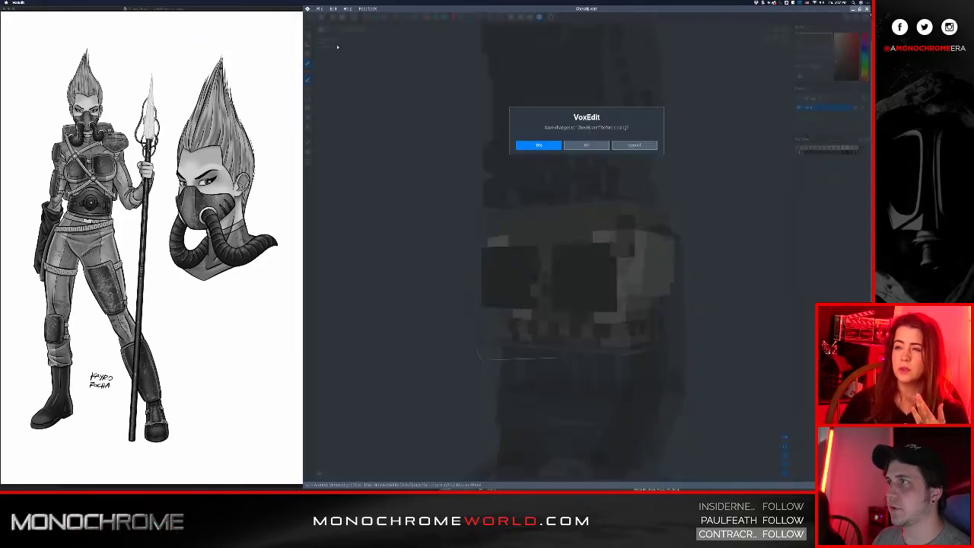
left_click(535, 144)
scroll(571, 152, "up", 6)
middle_click_drag(562, 156, 601, 228)
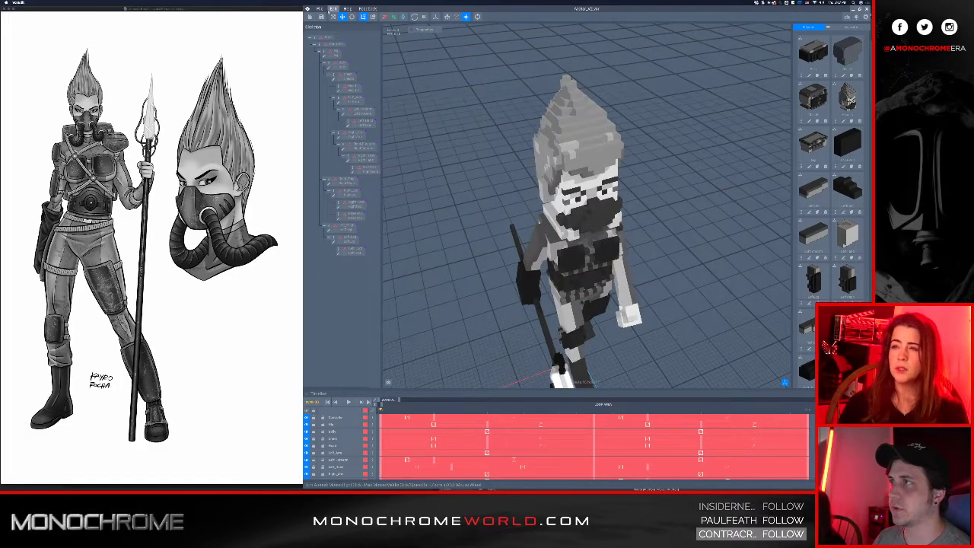
Send the character to MagicaVoxel for external editing and acknowledge the VOX file association notice
left_click(333, 9)
left_click(399, 48)
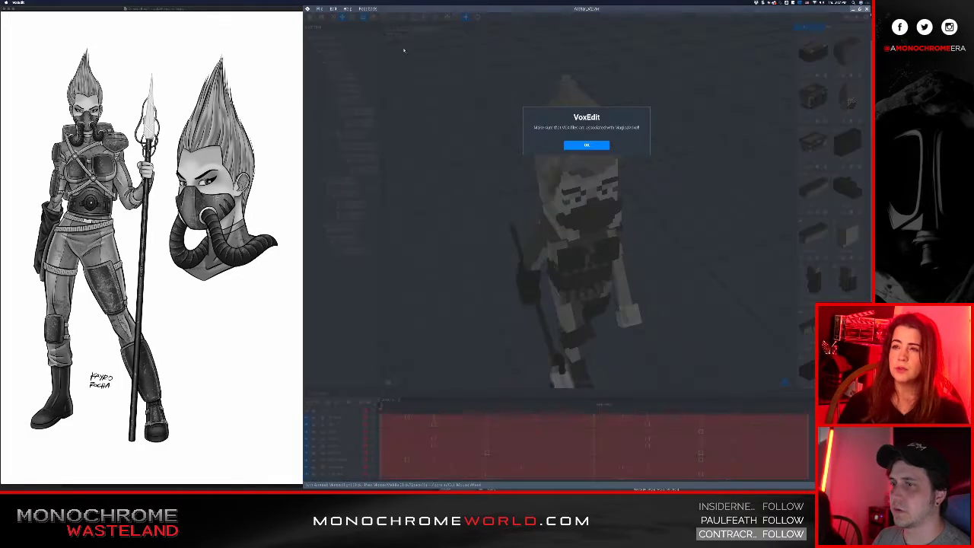
left_click(586, 144)
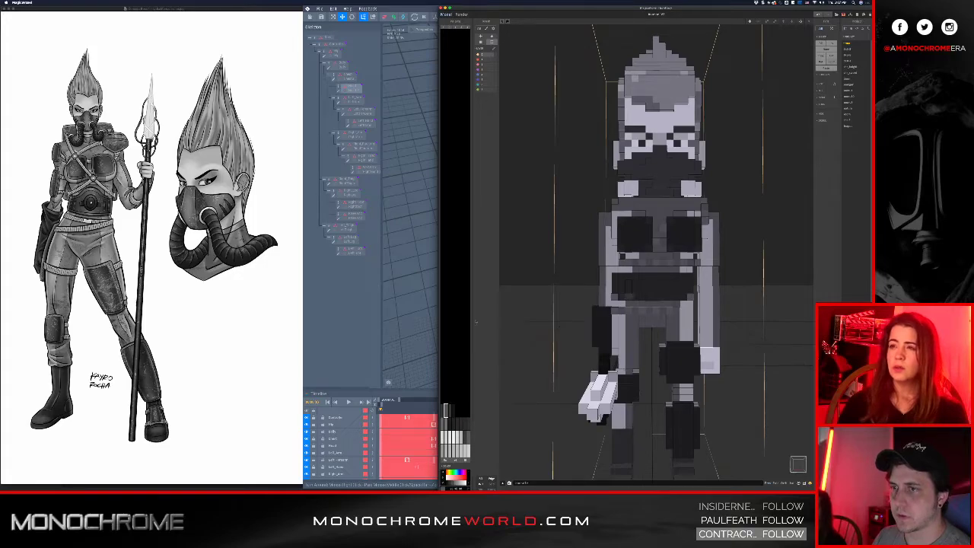
Switch back to VoxEdit and sync the character from MagicaVoxel
key("super+Tab")
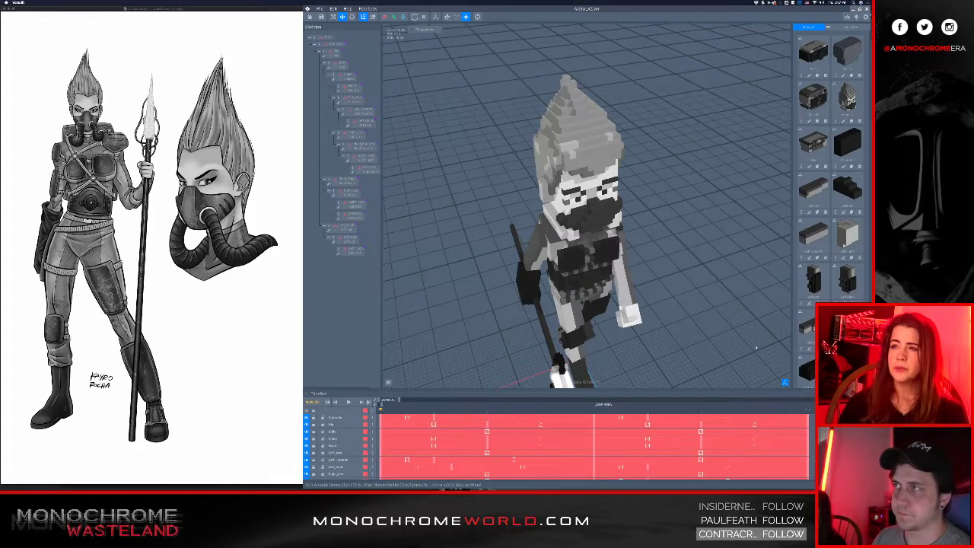
left_click(319, 8)
mouse_move(347, 46)
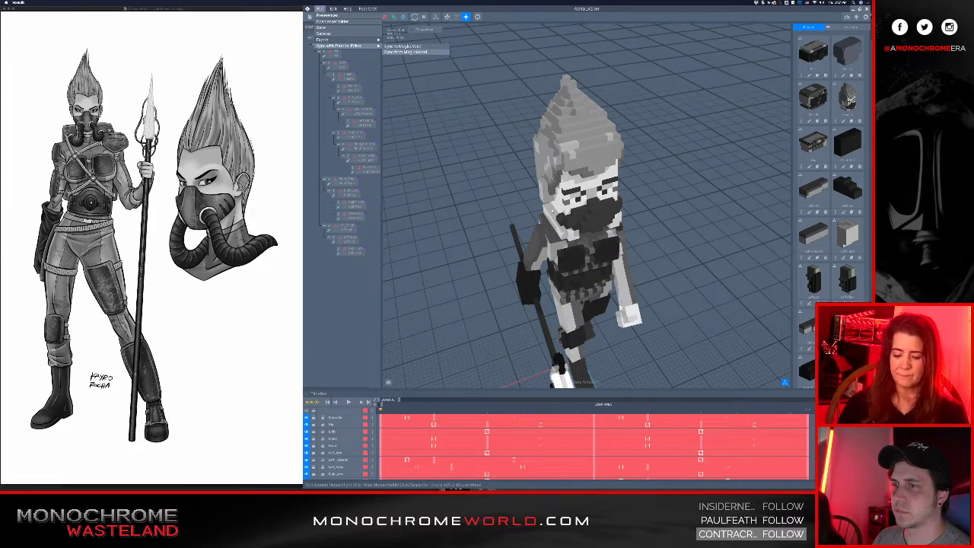
left_click(411, 52)
Examine the synced character's chest plates, straps and waist from the front and slightly to the side
right_click_drag(585, 206, 536, 144)
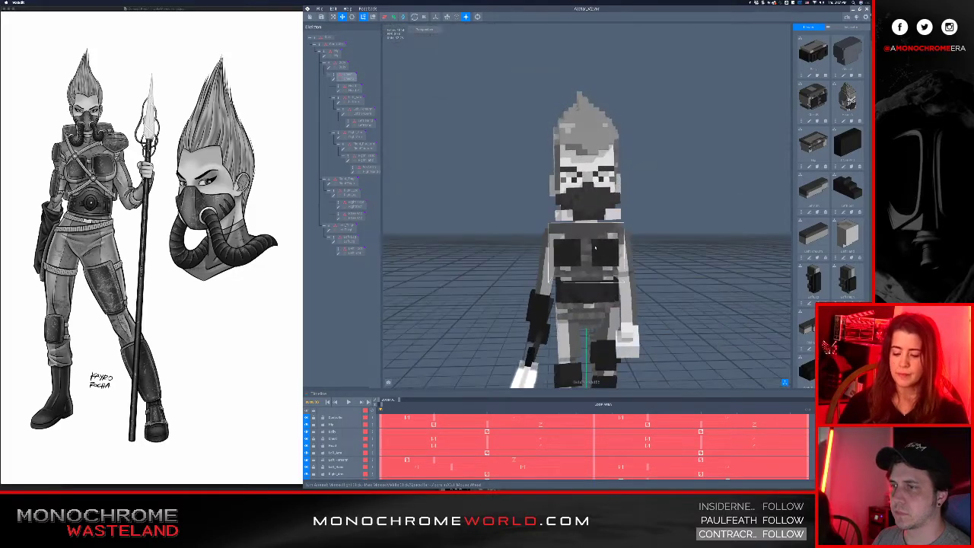
scroll(586, 228, "up", 5)
scroll(595, 224, "down", 6)
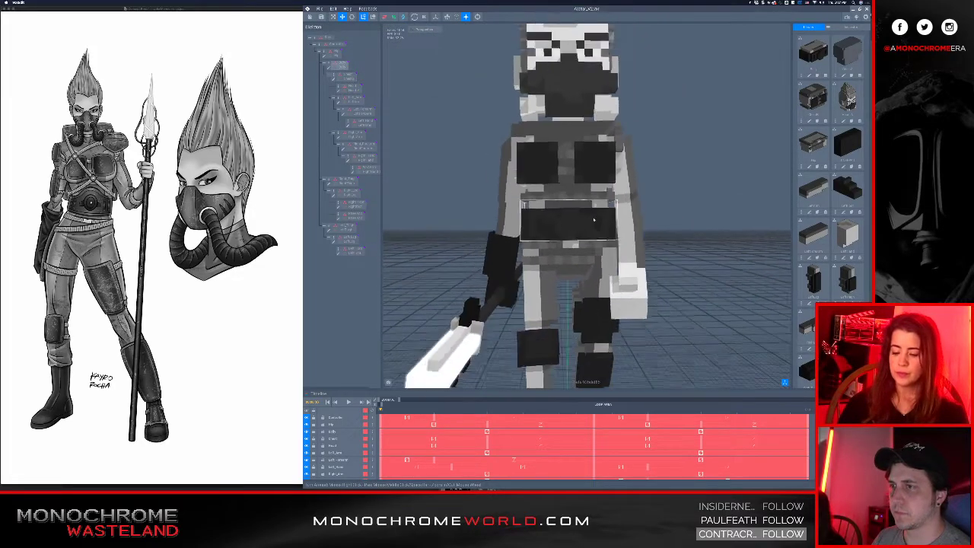
right_click_drag(596, 224, 597, 233)
scroll(569, 178, "up", 3)
right_click_drag(550, 142, 449, 82)
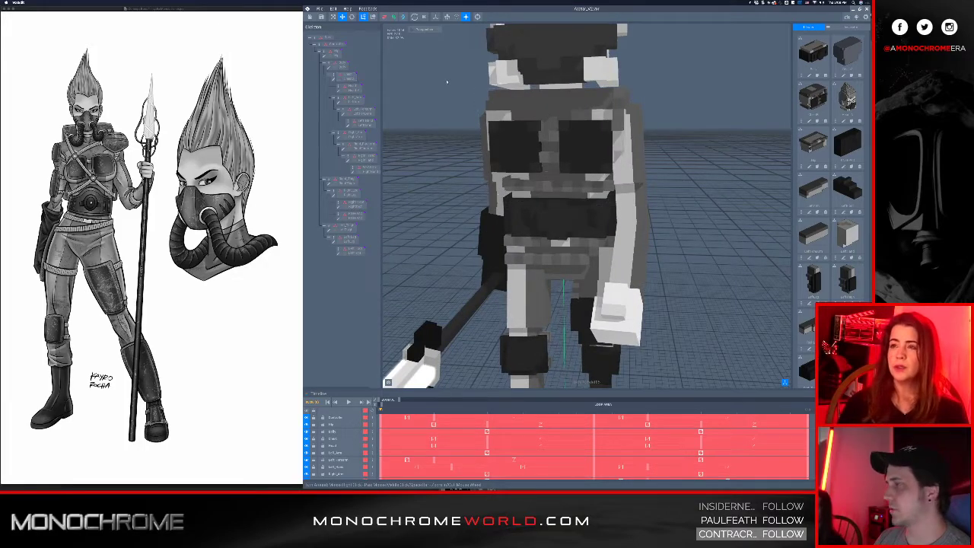
left_click(626, 158)
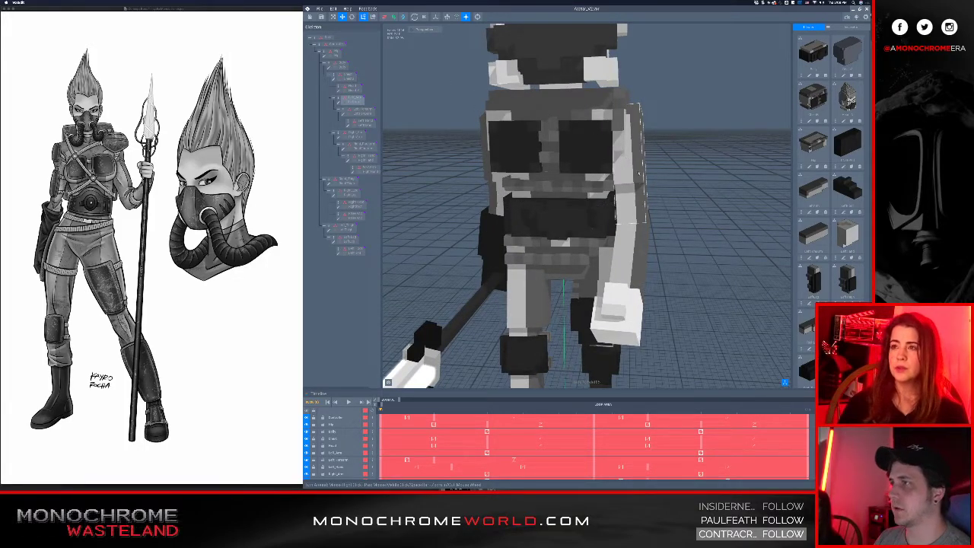
left_click(580, 124)
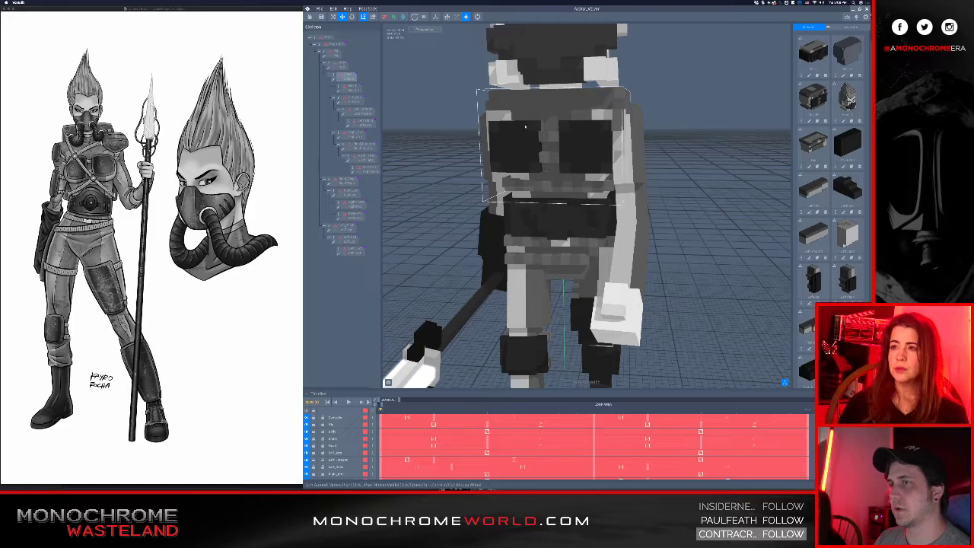
Switch to MagicaVoxel and adjust the palette grey used by the chest and waist strap voxels
key("super+Tab")
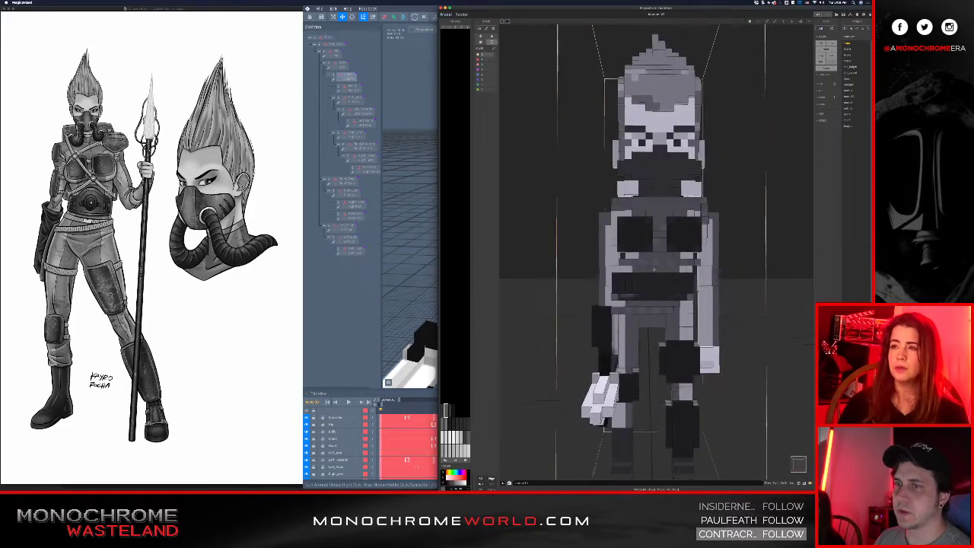
scroll(654, 251, "up", 3)
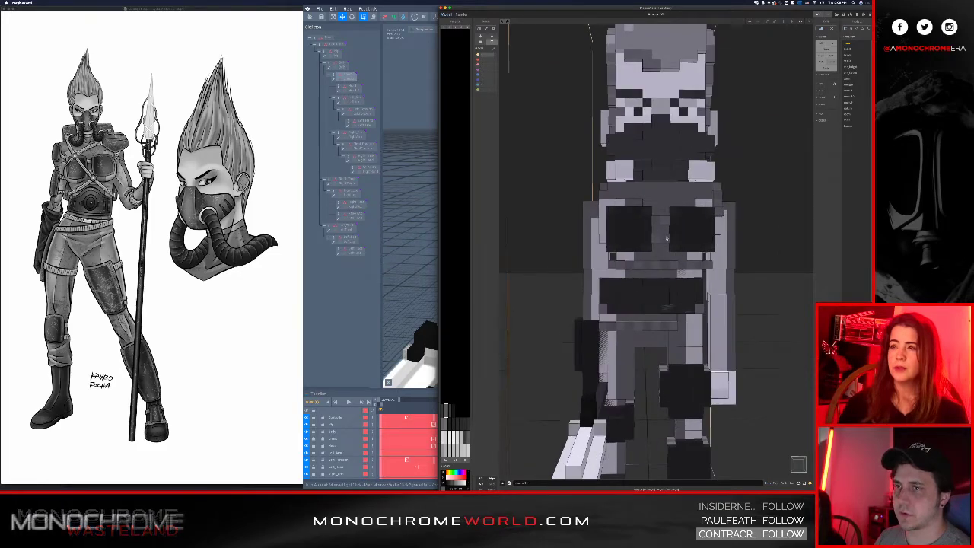
left_click_drag(454, 484, 450, 483)
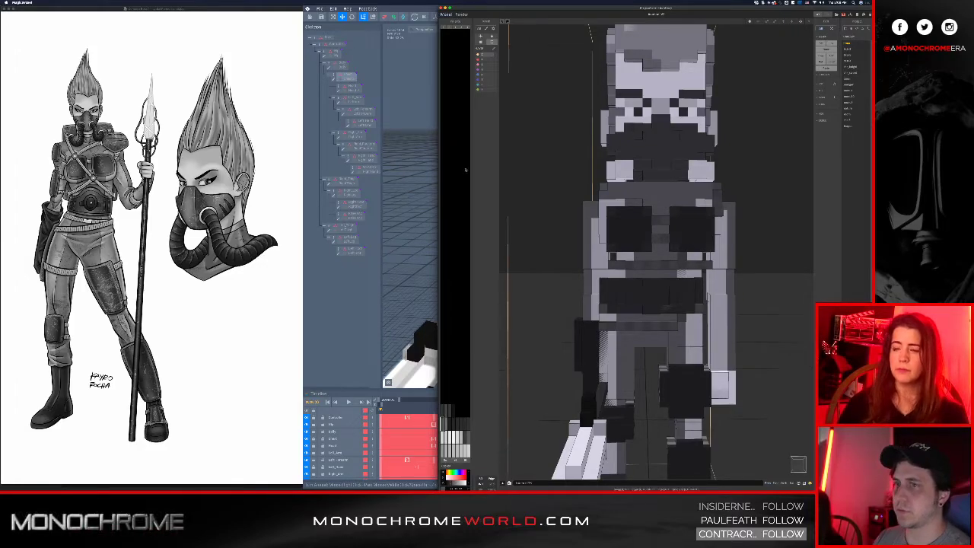
Return to VoxEdit and sync the adjusted strap grey from MagicaVoxel, keeping the character open
left_click(423, 81)
left_click(320, 8)
mouse_move(372, 46)
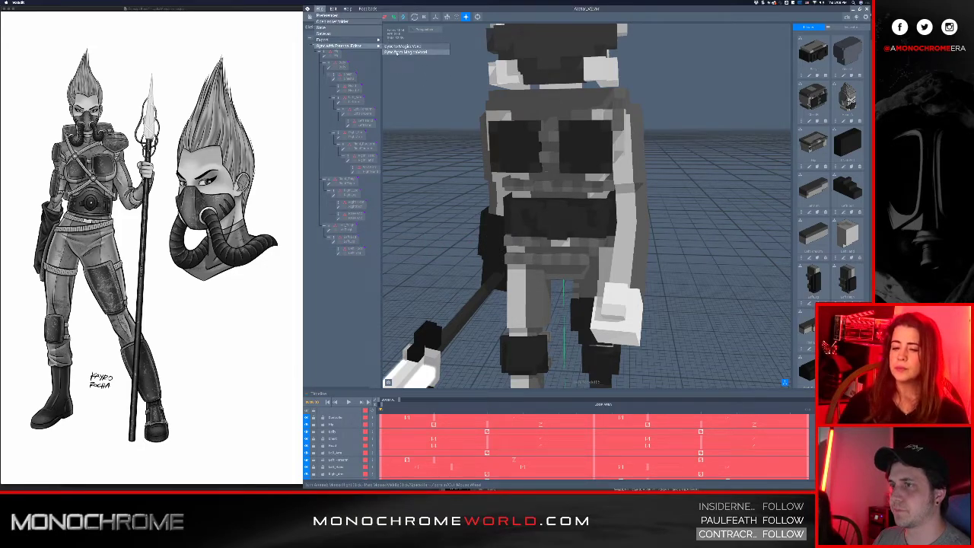
left_click(395, 52)
mouse_move(567, 158)
right_mouse_down()
mouse_move(609, 180)
mouse_move(568, 158)
right_mouse_up()
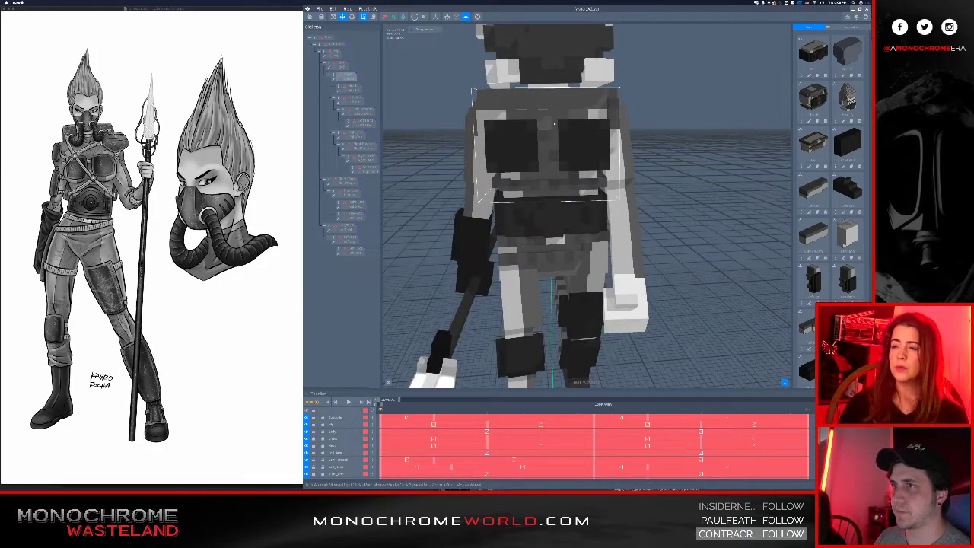
mouse_move(547, 124)
right_mouse_down()
mouse_move(506, 120)
mouse_move(540, 121)
right_mouse_up()
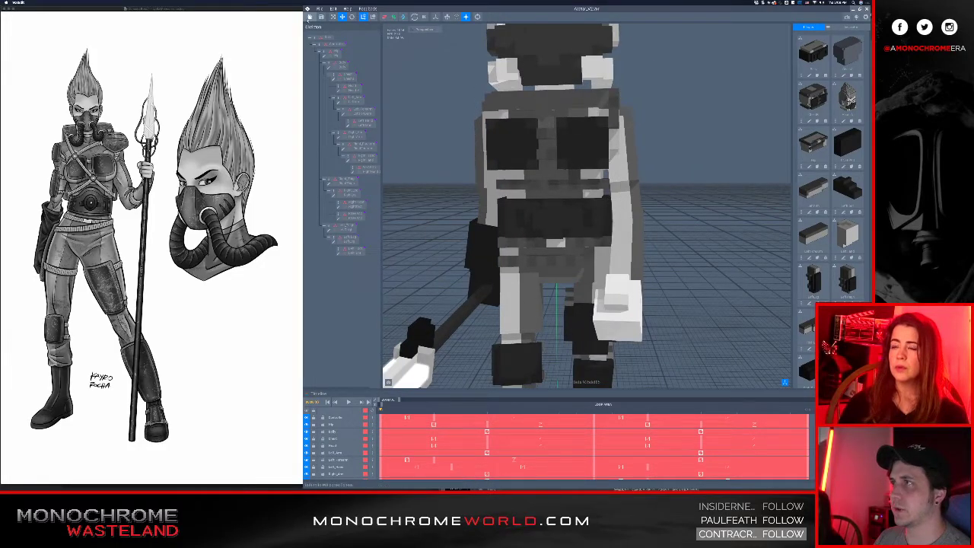
left_click(309, 18)
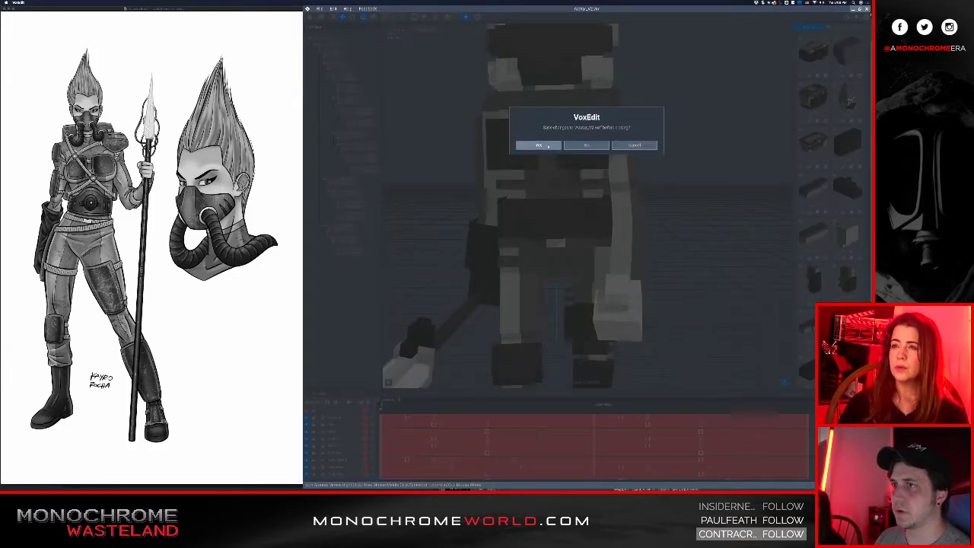
left_click(627, 146)
Lighten the chest's base grey in MagicaVoxel and sync the new colour back into VoxEdit
key("super+Tab")
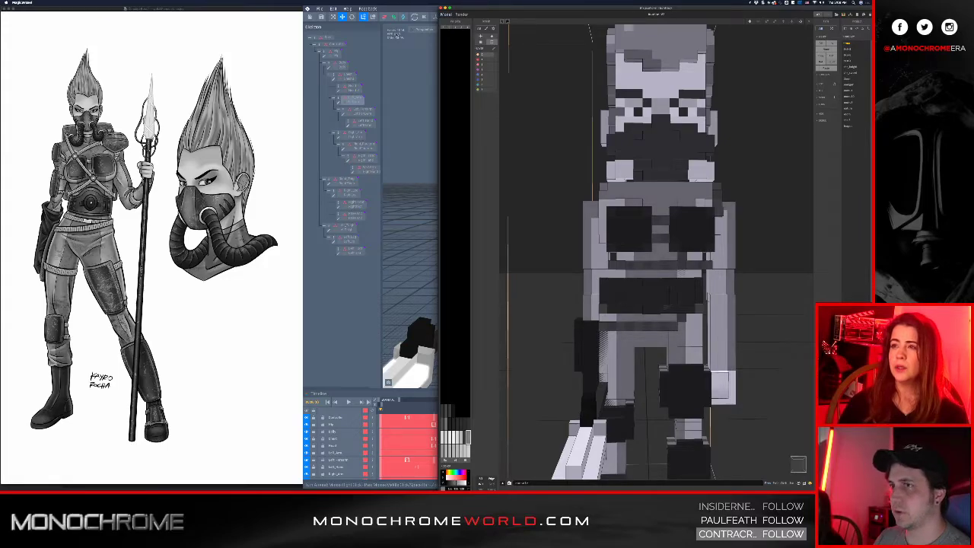
key("super+Tab")
left_click(320, 8)
mouse_move(348, 46)
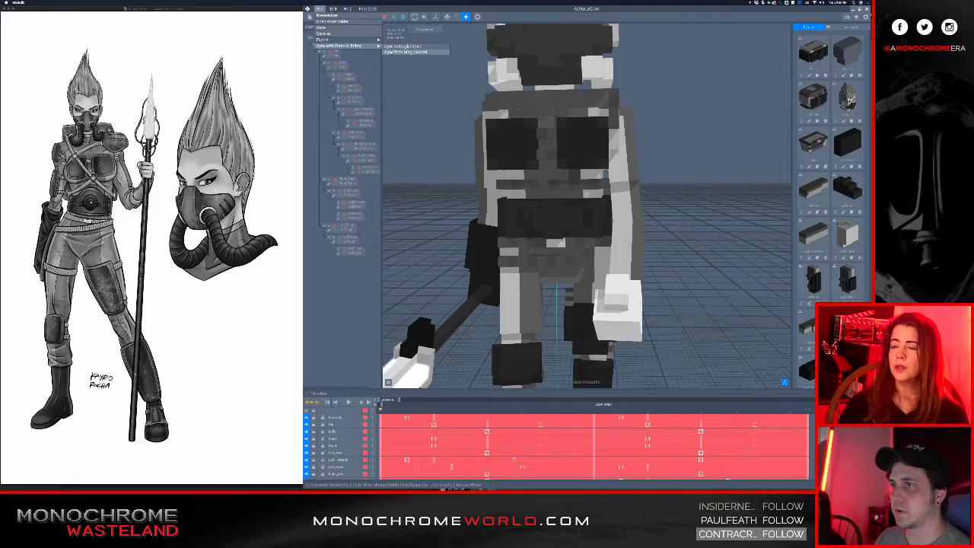
left_click(391, 52)
Examine the recoloured chest and its straps up close and from several angles around the character
scroll(522, 145, "down", 5)
right_click_drag(522, 145, 543, 153)
scroll(554, 149, "down", 2)
scroll(566, 228, "down", 1)
middle_click_drag(578, 259, 569, 201)
left_click(569, 200)
right_click_drag(569, 201, 550, 196)
scroll(567, 201, "up", 3)
scroll(550, 197, "up", 4)
scroll(553, 190, "down", 1)
middle_click_drag(553, 190, 571, 213)
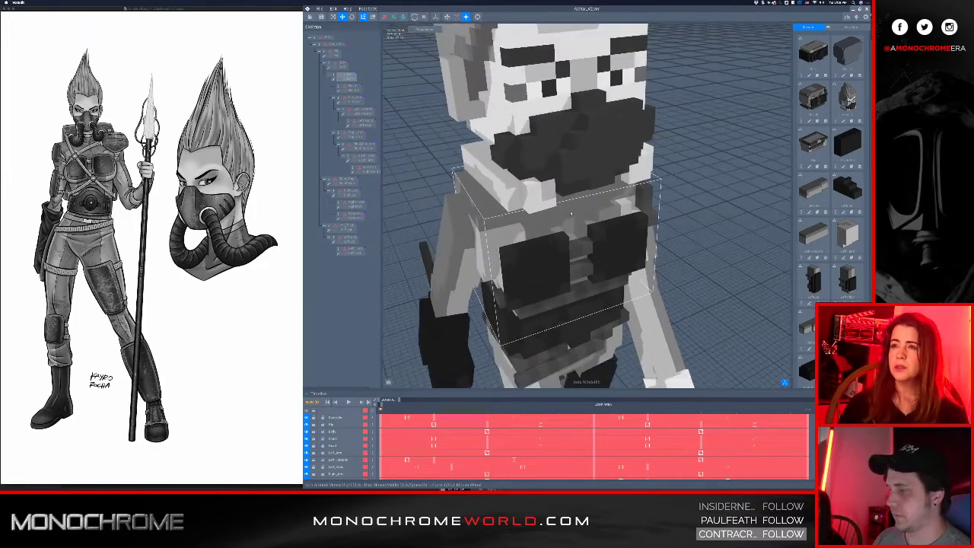
right_click_drag(571, 213, 568, 209)
scroll(569, 208, "up", 3)
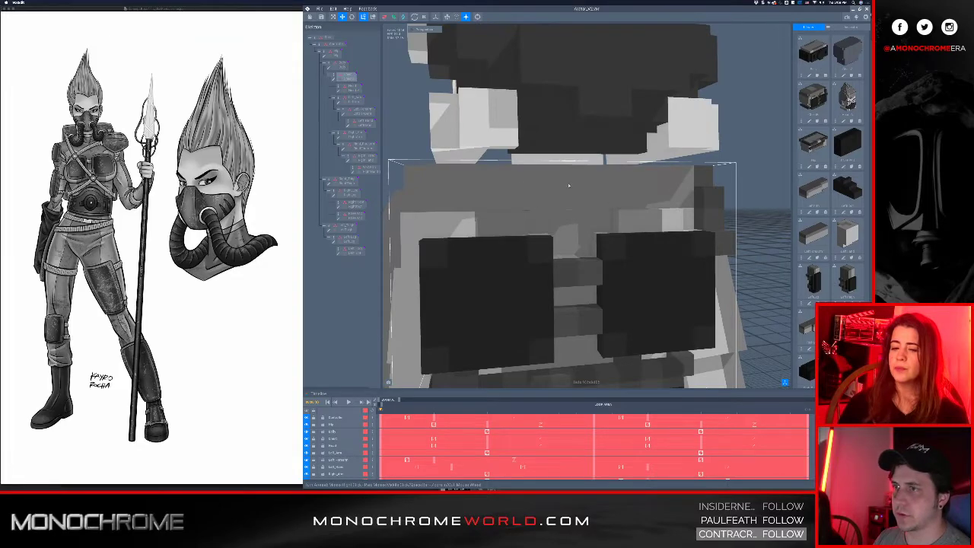
scroll(582, 191, "down", 1)
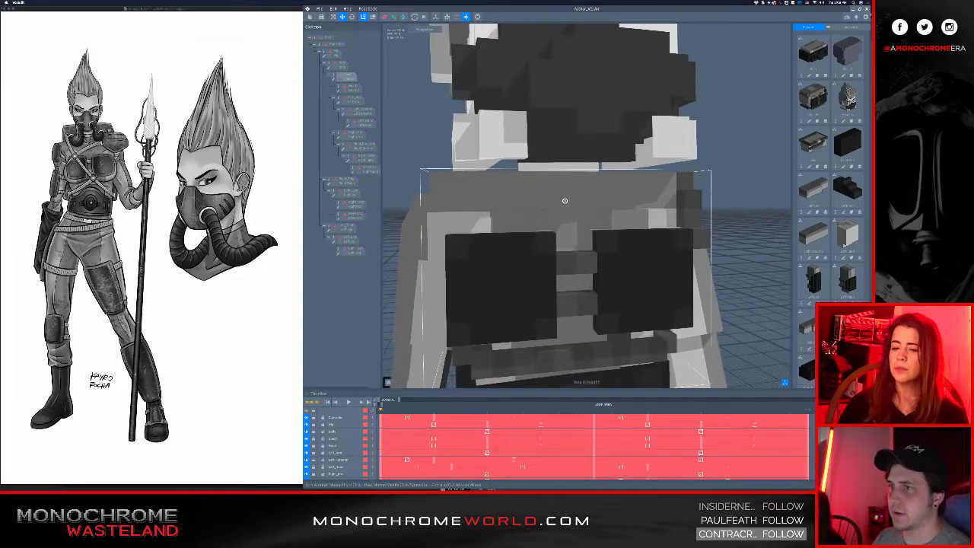
scroll(556, 196, "down", 5)
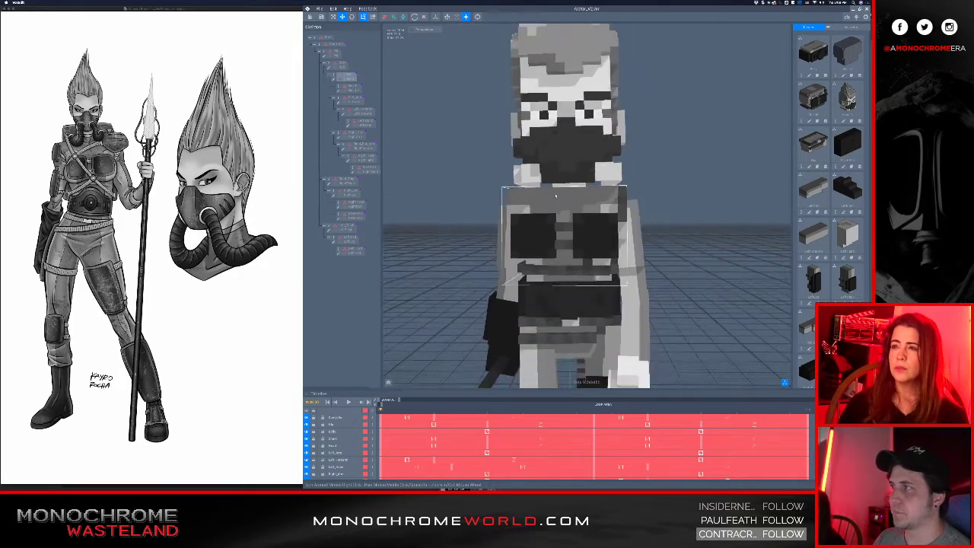
right_click_drag(555, 196, 591, 198)
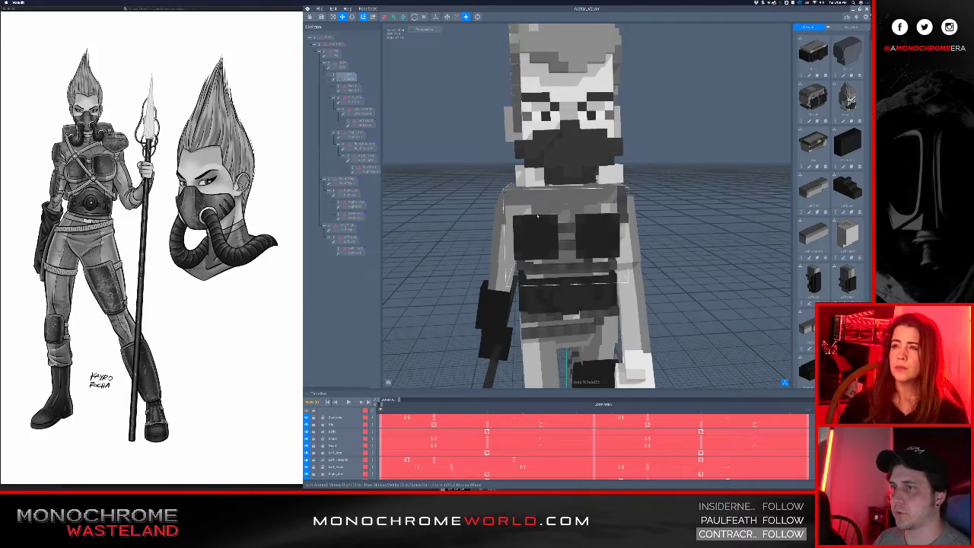
left_click_drag(607, 199, 629, 197)
Open the chest model for voxel editing and add dark grey strap voxels above the chest plate on the spear-hand side
left_click(628, 196)
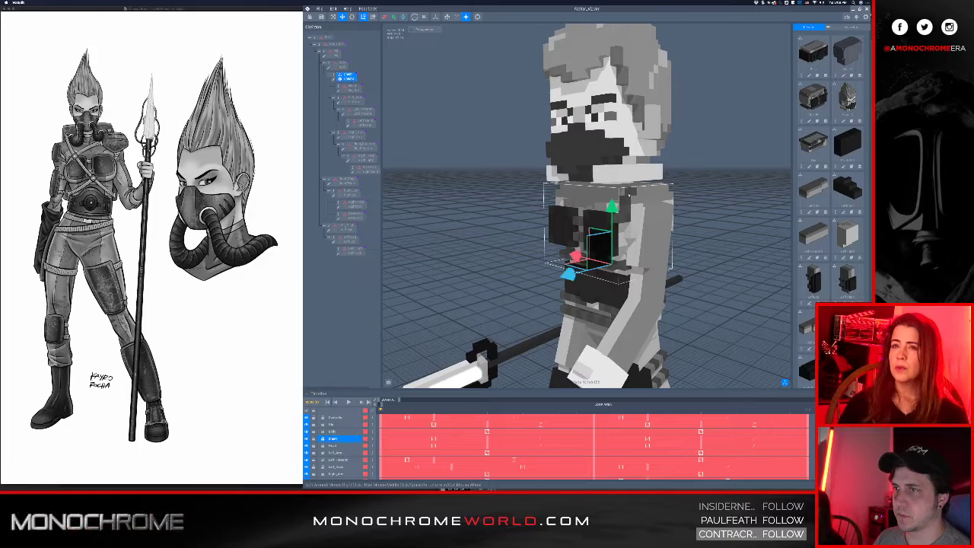
left_click(333, 79)
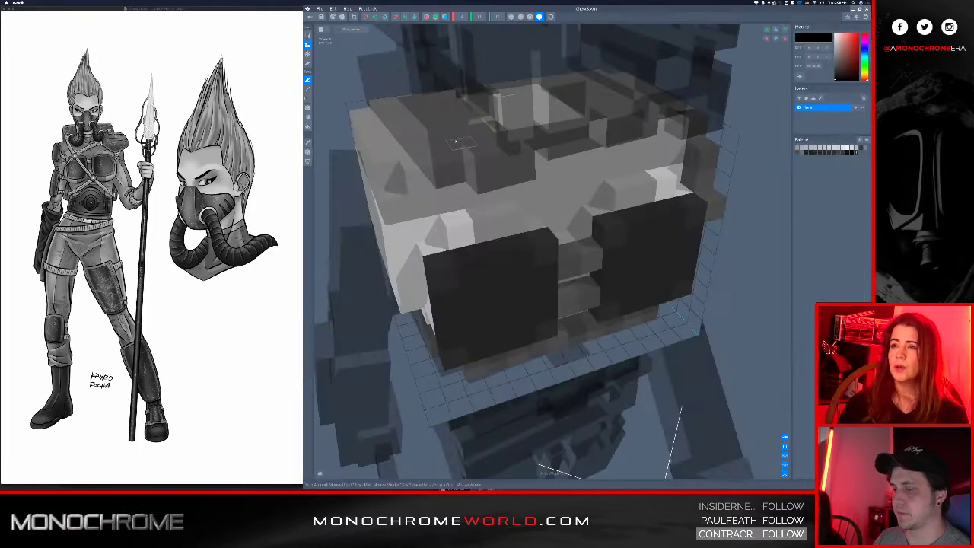
right_click_drag(682, 150, 623, 158)
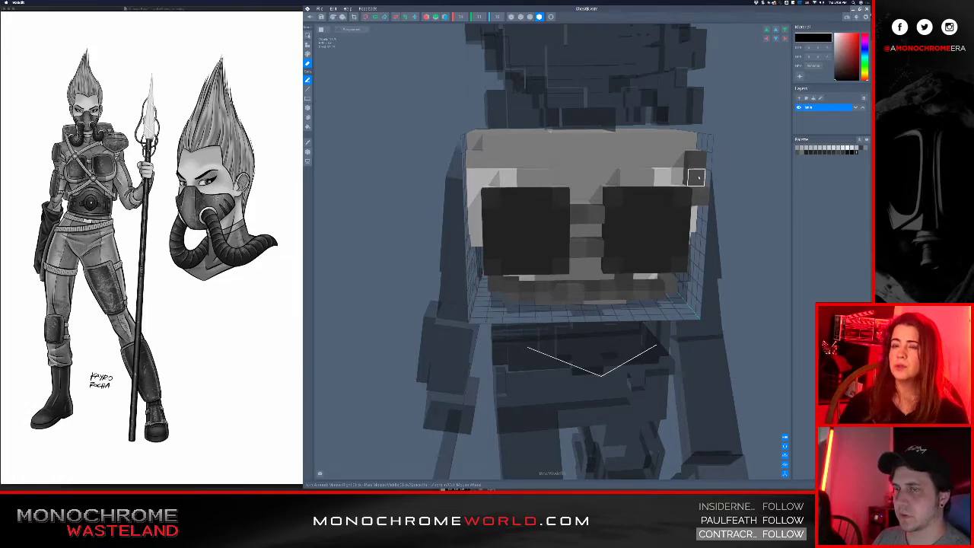
left_click(530, 181)
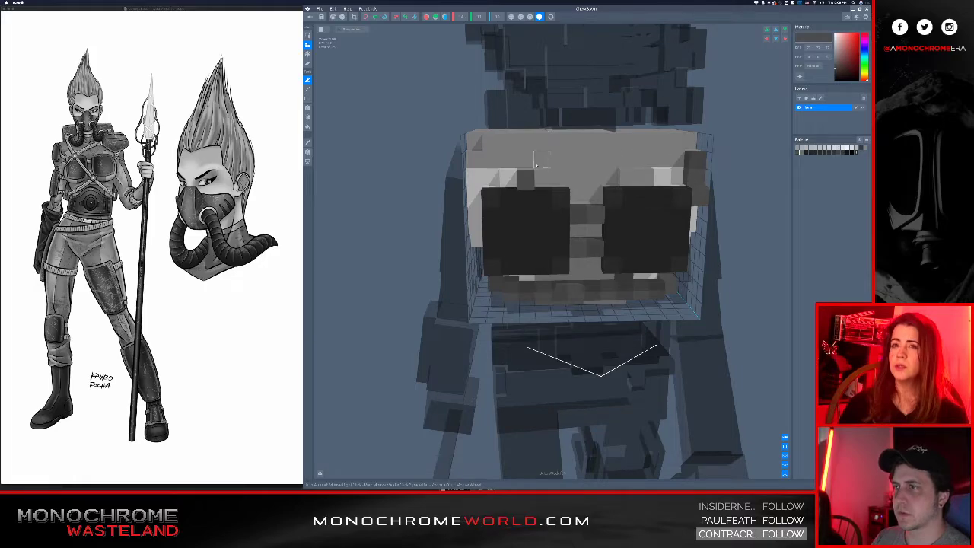
right_click_drag(537, 162, 536, 166)
left_click(537, 163)
left_click(505, 162)
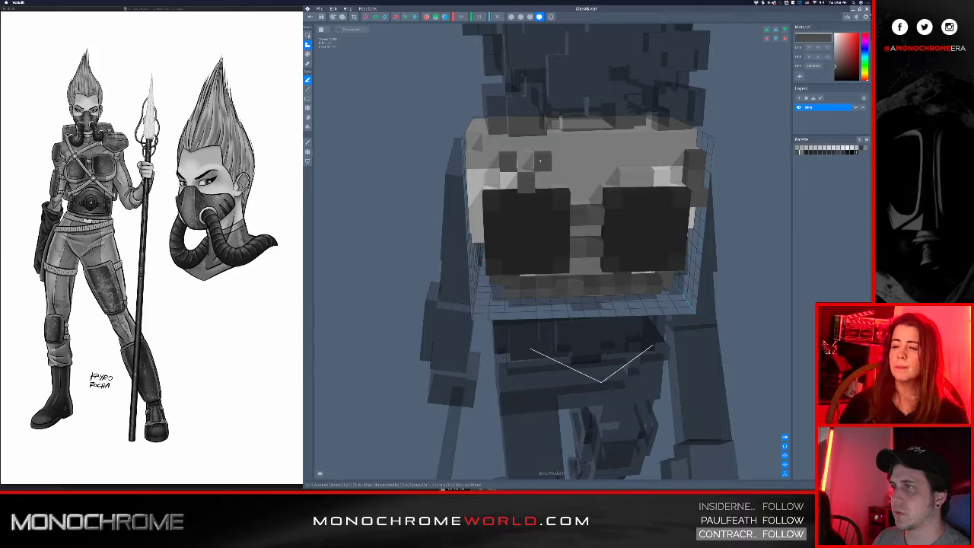
Extend the dark grey strap as a horizontal row of voxels across the upper chest, reaching up to the opposite shoulder
right_click_drag(561, 157, 563, 150)
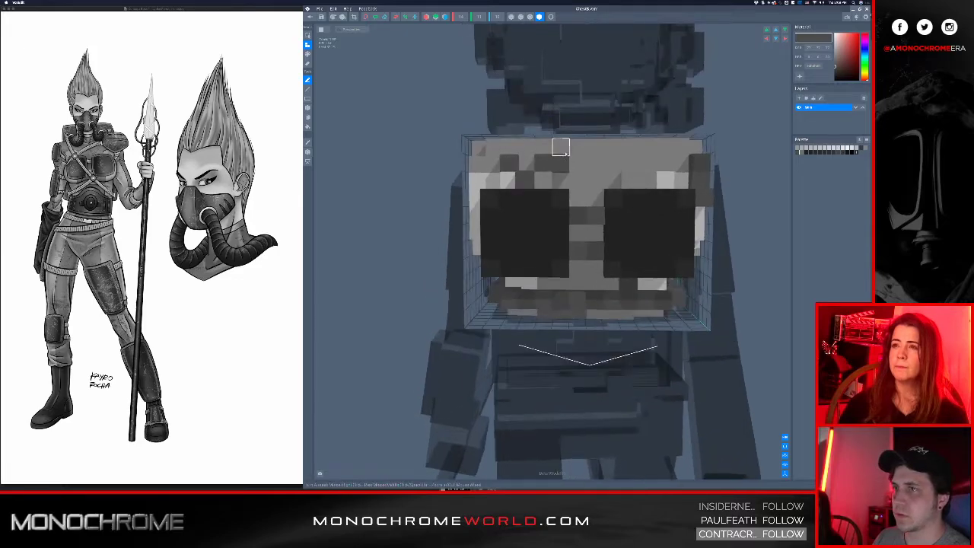
left_click(577, 164)
left_click(594, 162)
left_click(613, 162)
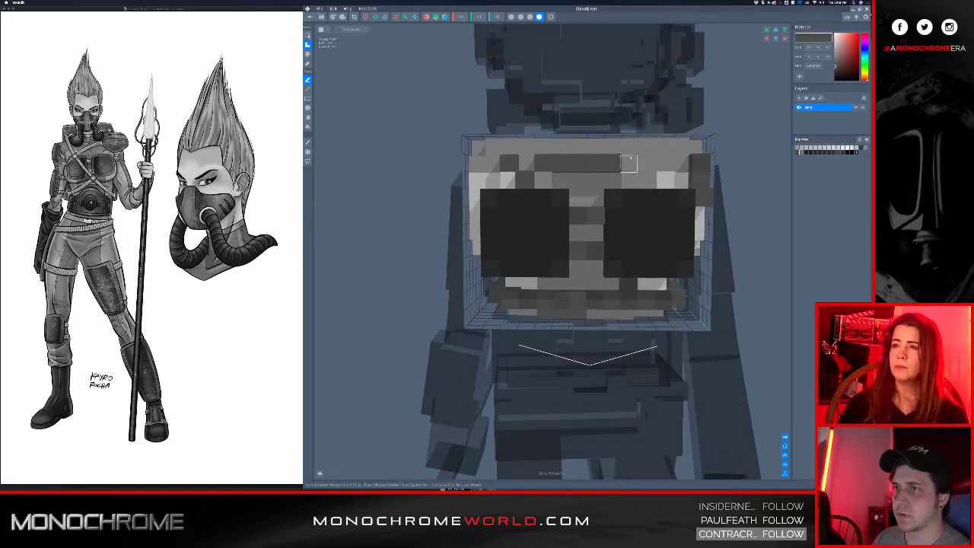
left_click(646, 162)
left_click(663, 162)
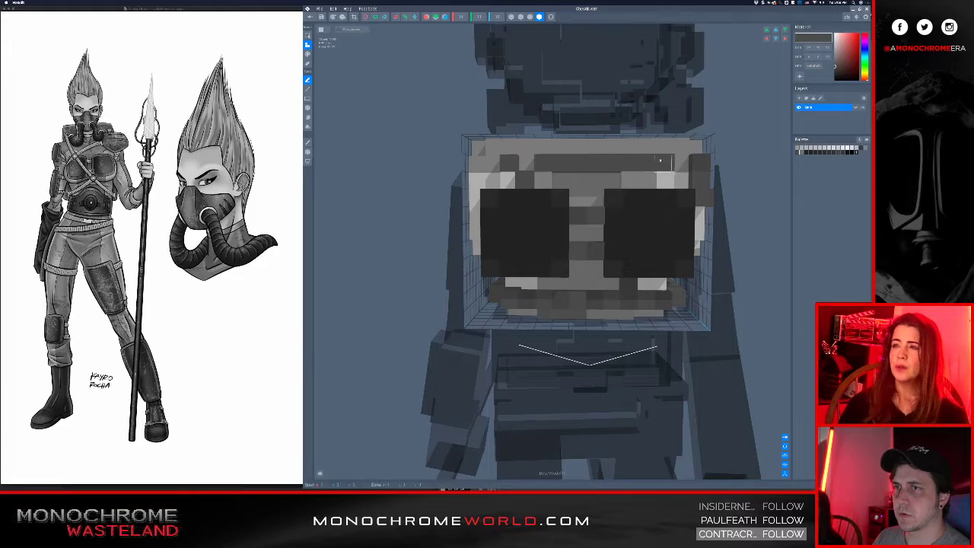
left_click(677, 150)
right_click_drag(632, 167, 661, 171)
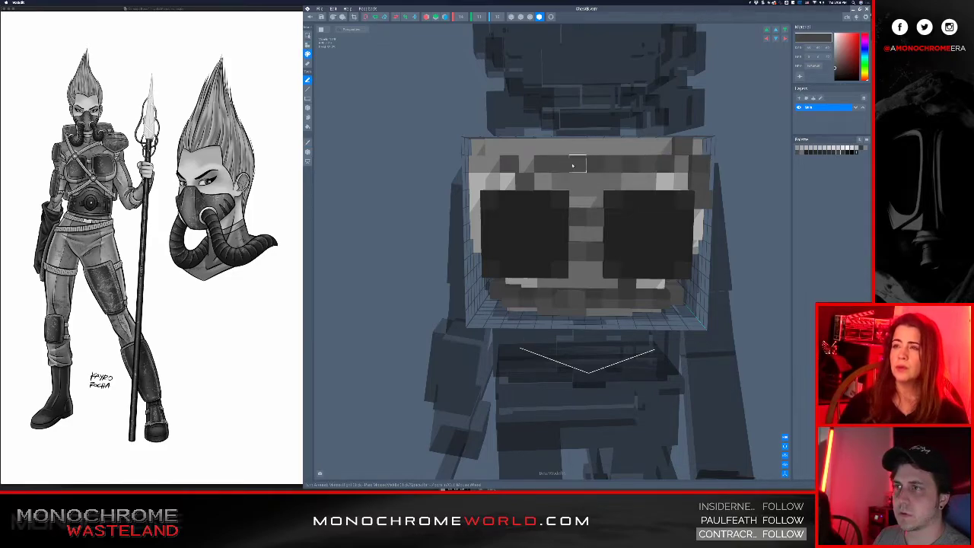
Check the edited chest from the front, then leave the voxel editor and return to the full character
scroll(574, 157, "down", 3)
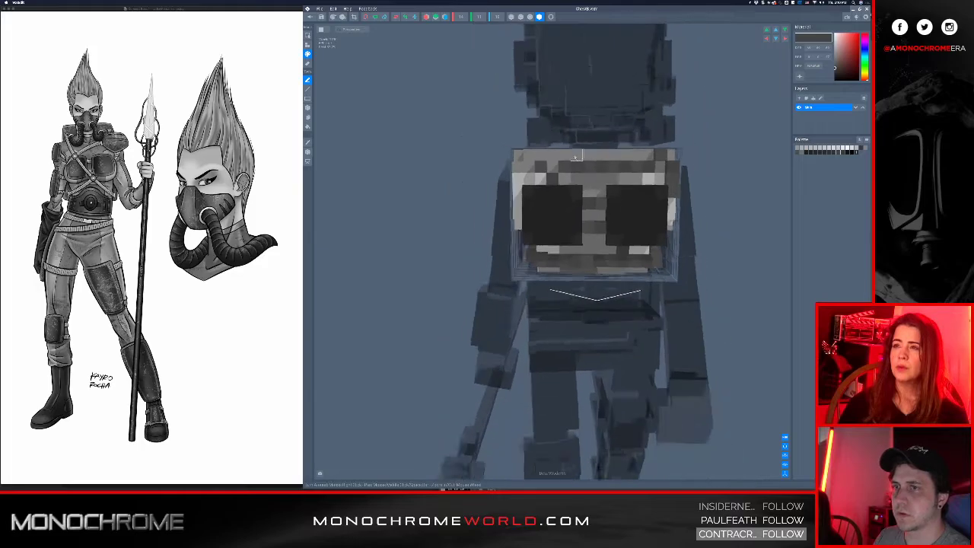
right_click_drag(634, 191, 641, 188)
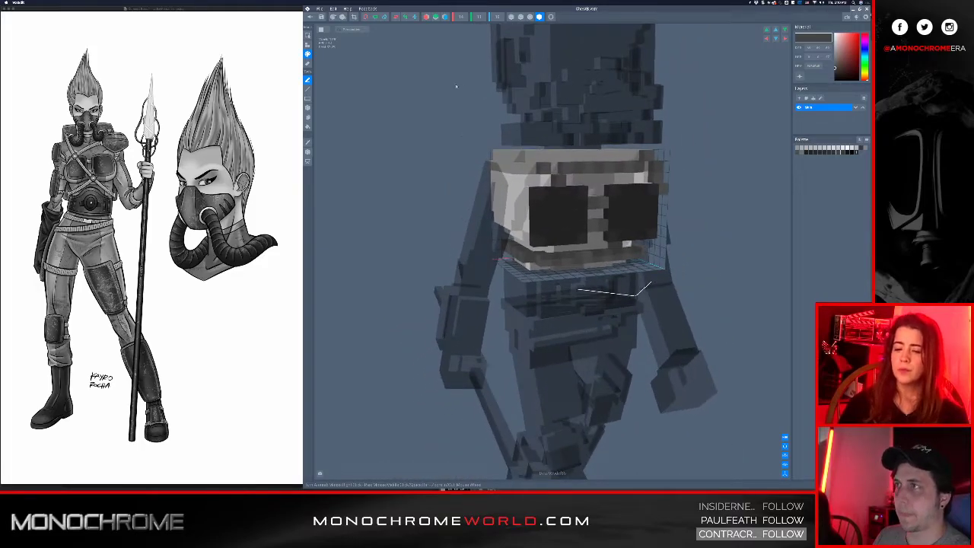
left_click(311, 16)
left_click(538, 146)
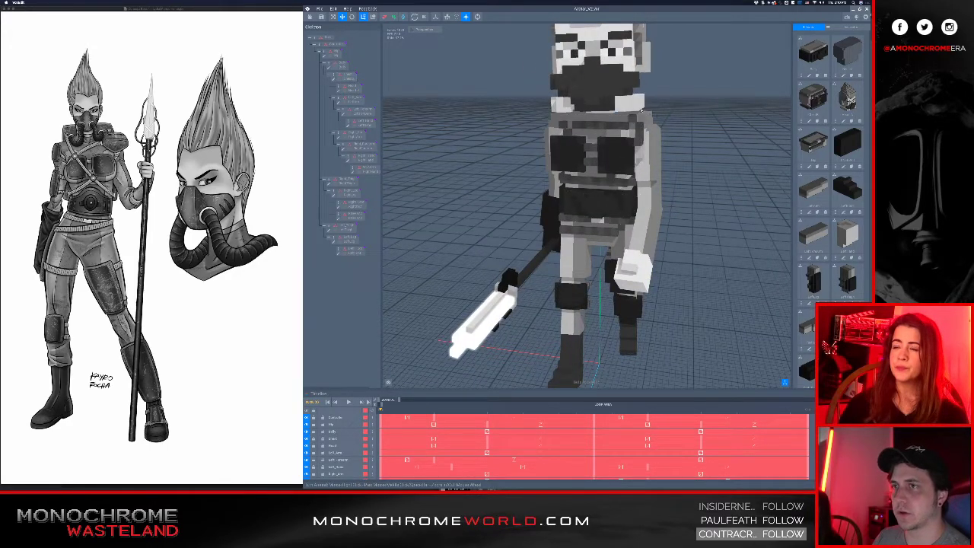
Play the walk animation and examine the new chest strap and the arms from the front and both sides
right_click_drag(608, 152, 585, 158)
key("space")
scroll(616, 161, "down", 4)
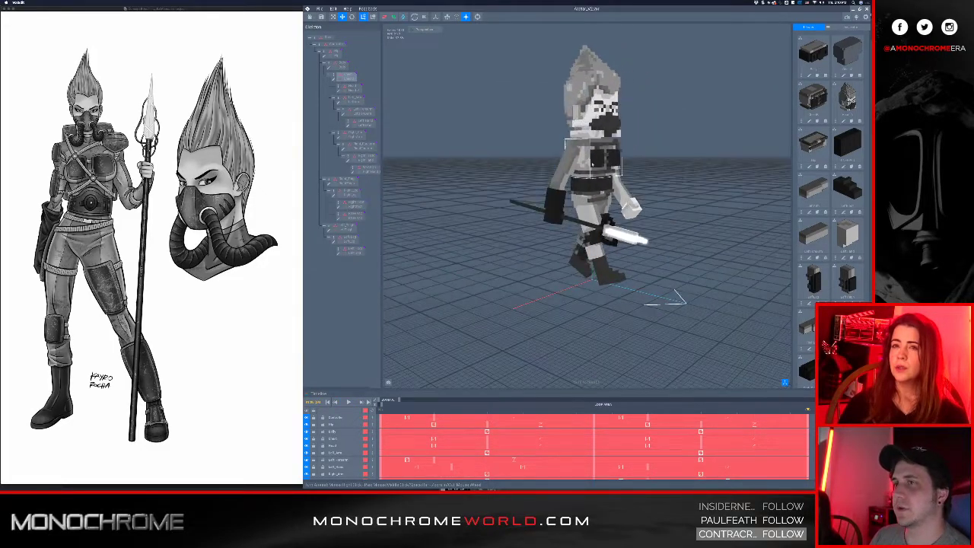
scroll(585, 159, "up", 4)
scroll(585, 159, "up", 5)
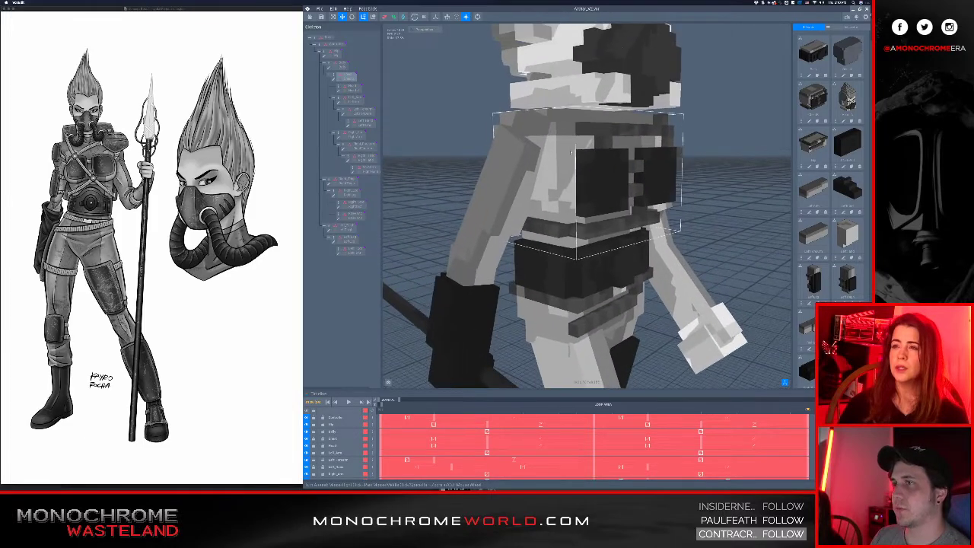
left_click(506, 143)
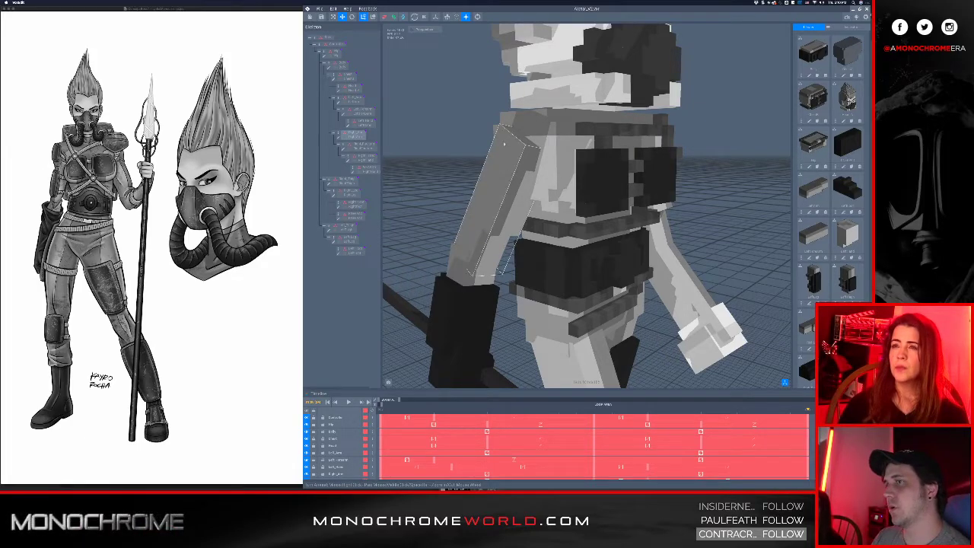
right_click_drag(493, 171, 648, 136)
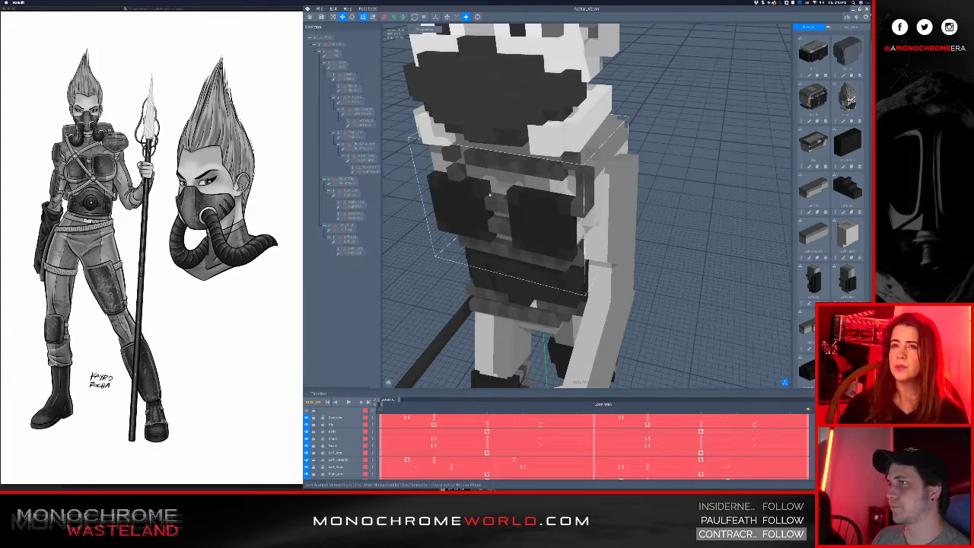
scroll(503, 220, "down", 2)
right_click_drag(484, 220, 510, 198)
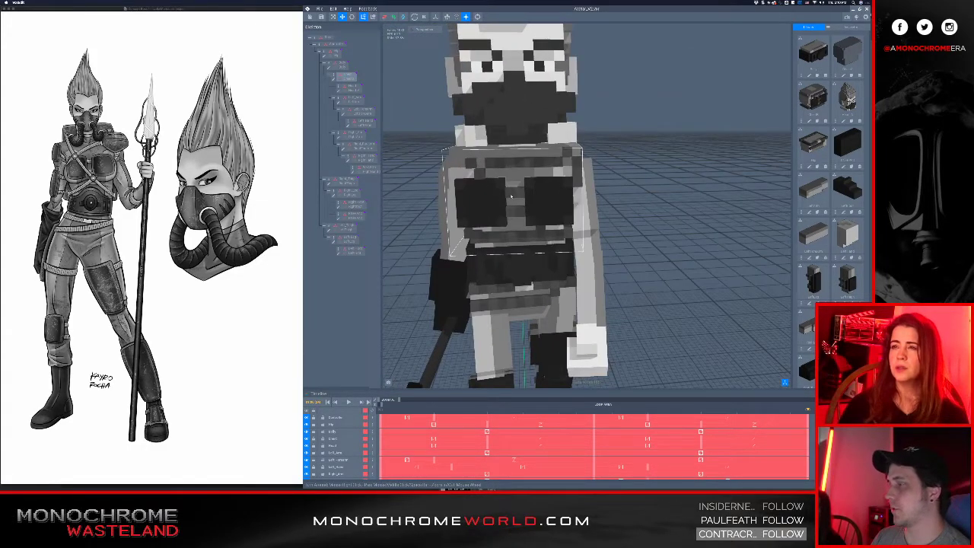
scroll(512, 197, "down", 3)
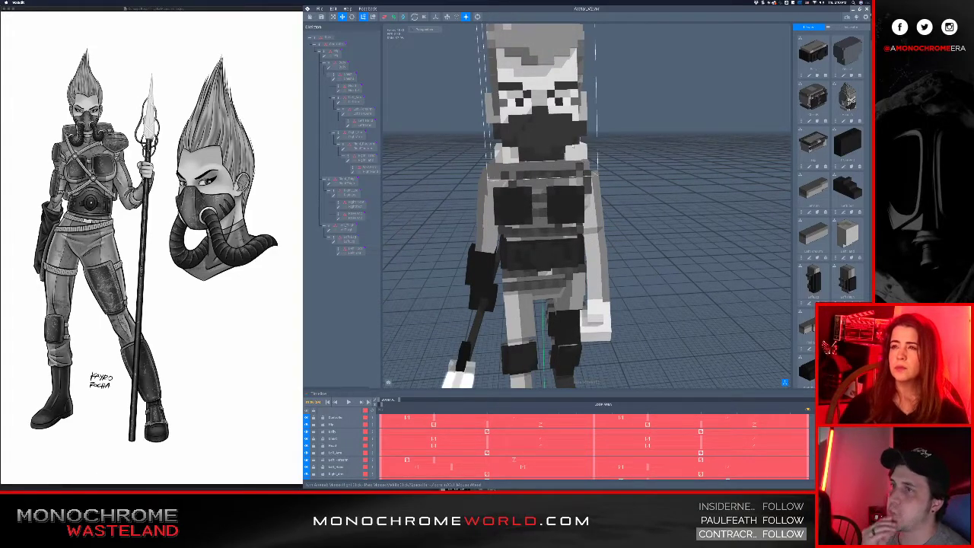
right_click_drag(572, 146, 502, 224)
scroll(608, 136, "up", 3)
mouse_move(566, 231)
right_mouse_down()
mouse_move(506, 227)
mouse_move(738, 287)
mouse_move(571, 236)
mouse_move(583, 238)
mouse_move(593, 220)
mouse_move(563, 239)
right_mouse_up()
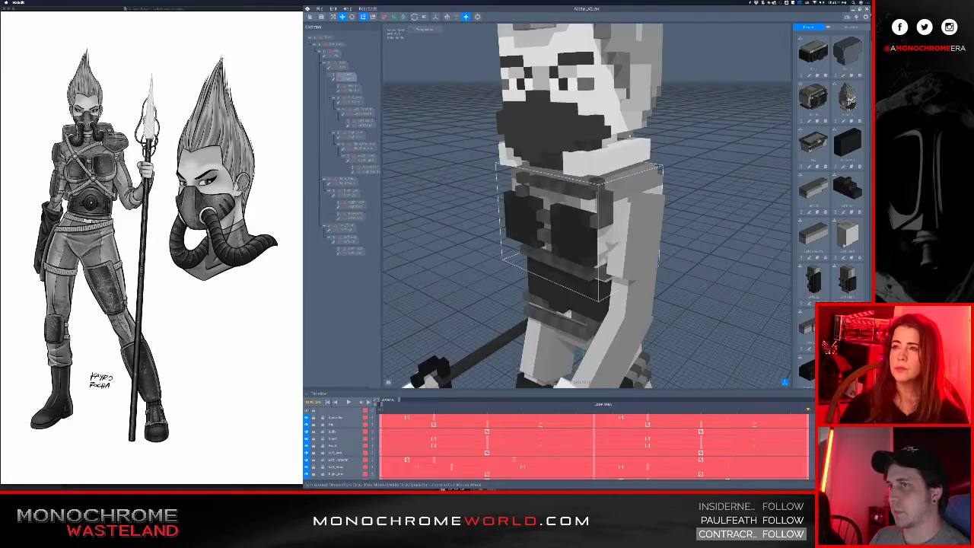
Inspect the walking character from the back, side and front, pausing the animation to study the pose
scroll(620, 141, "down", 4)
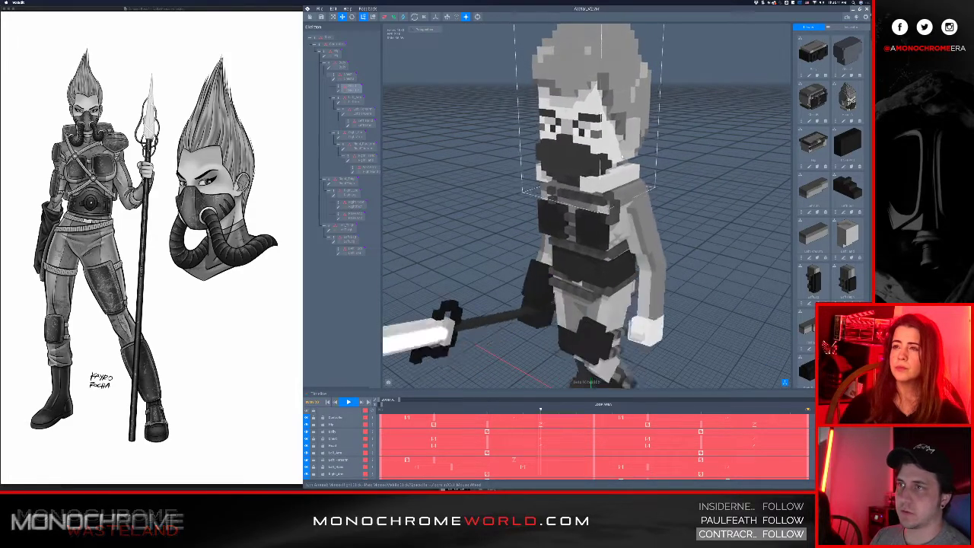
right_click_drag(627, 179, 498, 191)
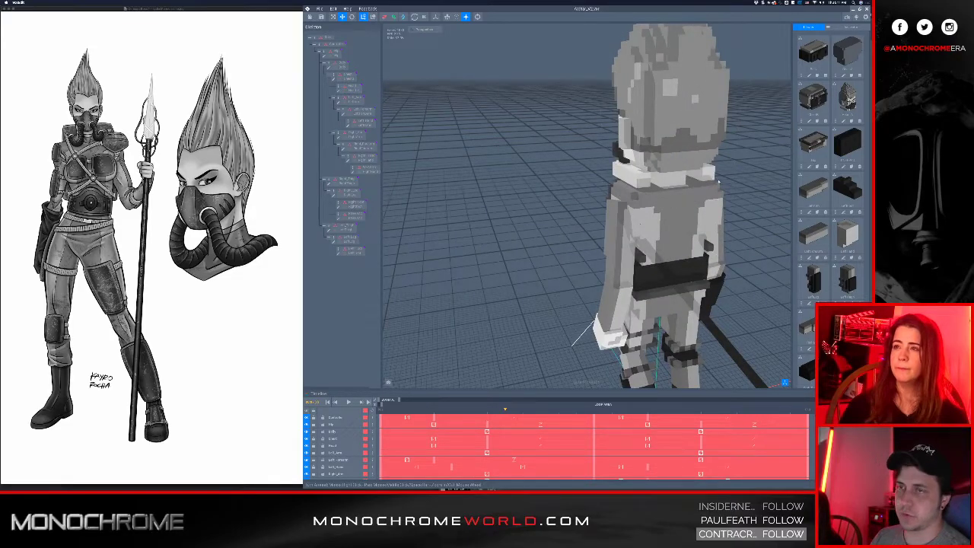
right_click_drag(586, 227, 677, 207)
scroll(648, 205, "down", 2)
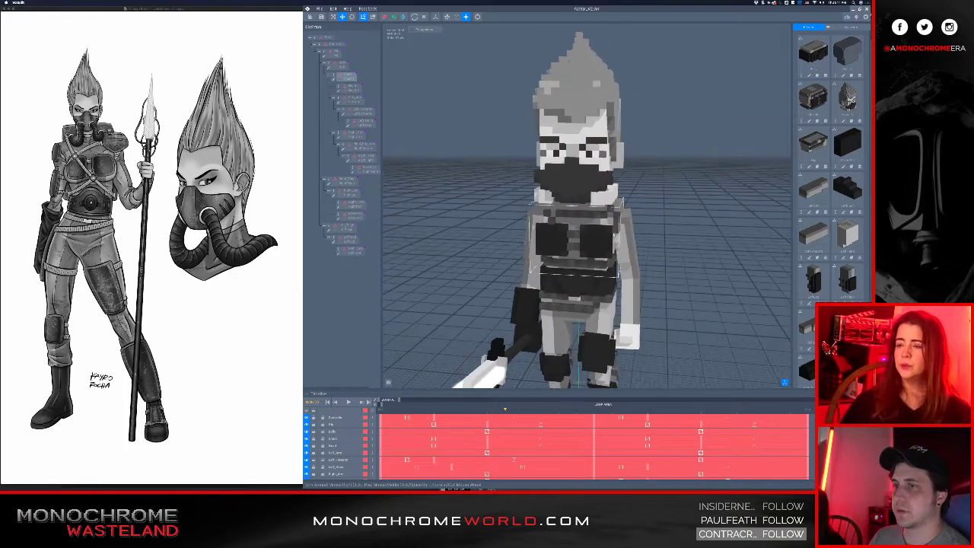
scroll(623, 216, "down", 4)
mouse_move(578, 224)
right_mouse_down()
mouse_move(596, 225)
mouse_move(619, 262)
mouse_move(596, 227)
right_mouse_up()
scroll(600, 236, "up", 5)
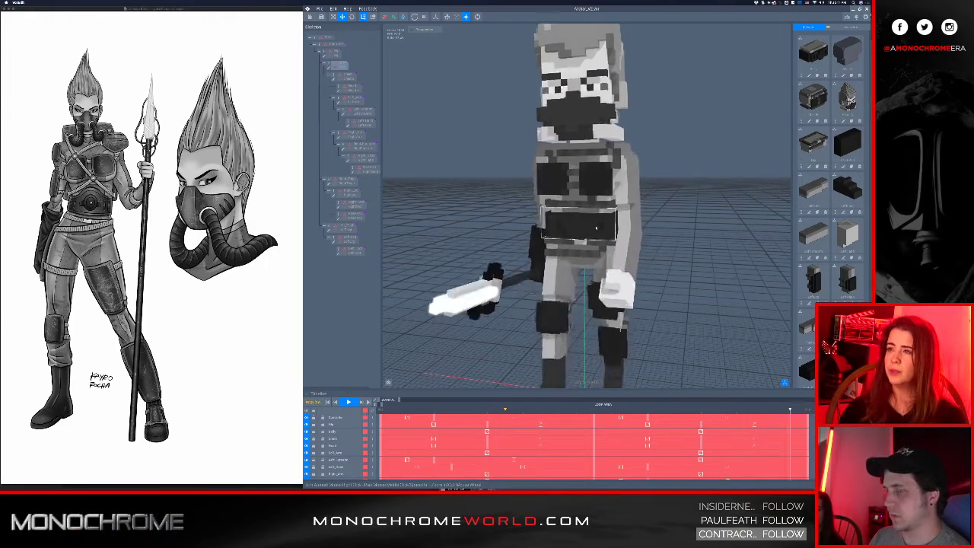
key("space")
right_click_drag(596, 156, 625, 159)
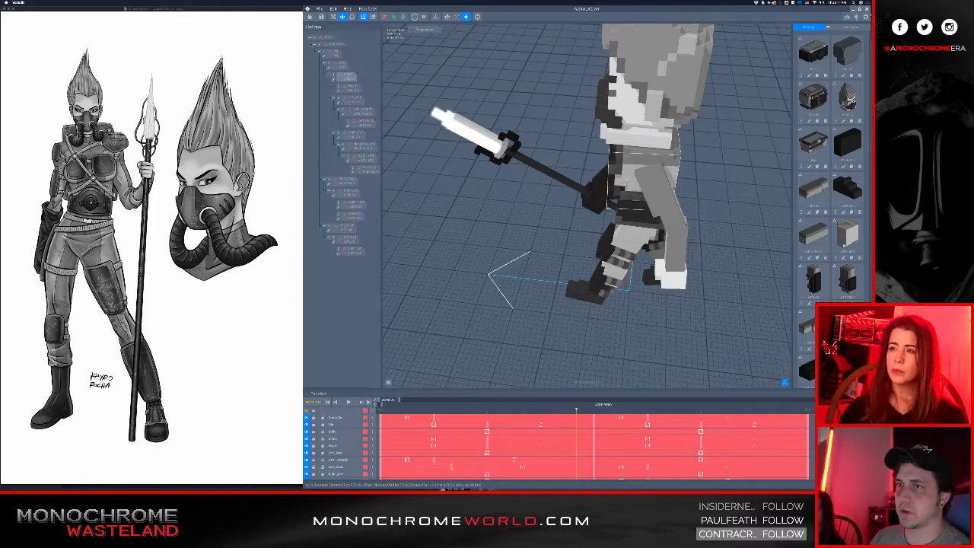
right_click_drag(659, 156, 653, 178)
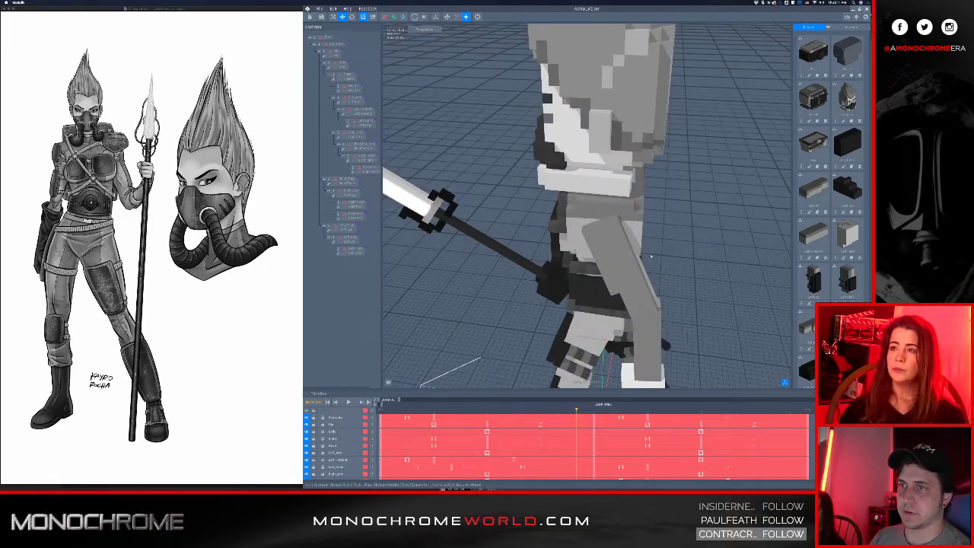
scroll(600, 237, "down", 3)
mouse_move(593, 237)
right_mouse_down()
mouse_move(624, 215)
mouse_move(604, 224)
right_mouse_up()
Review the whole character in a different animation's pose, comparing its outfit with the reference drawing
scroll(624, 214, "down", 3)
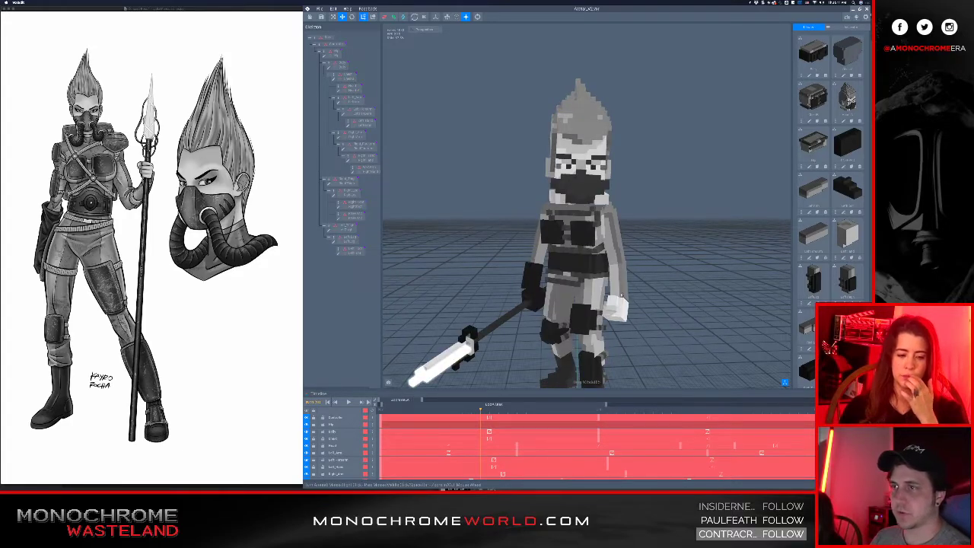
scroll(631, 304, "up", 3)
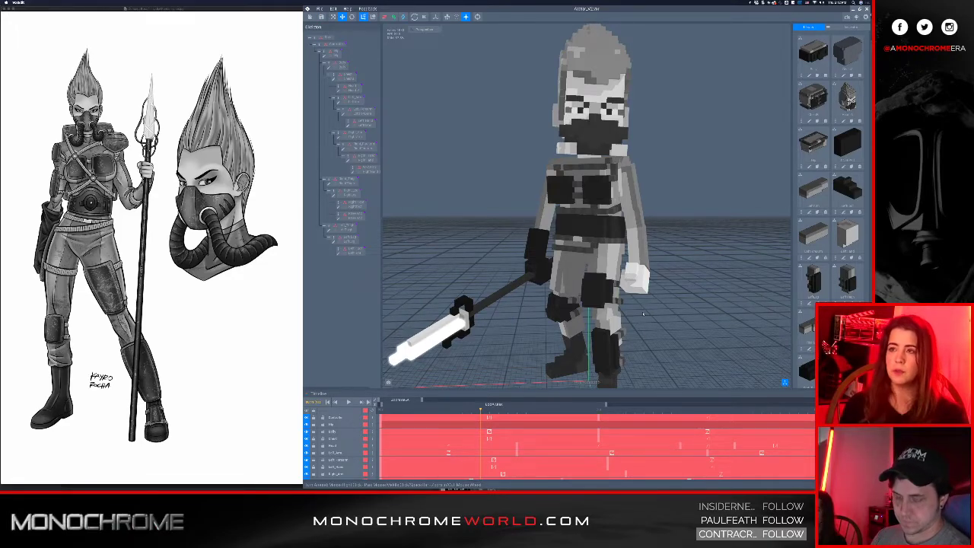
scroll(600, 248, "down", 2)
middle_click_drag(600, 248, 594, 222)
mouse_move(594, 222)
right_mouse_down()
mouse_move(612, 255)
mouse_move(591, 219)
right_mouse_up()
scroll(593, 171, "down", 2)
middle_click_drag(592, 148, 591, 169)
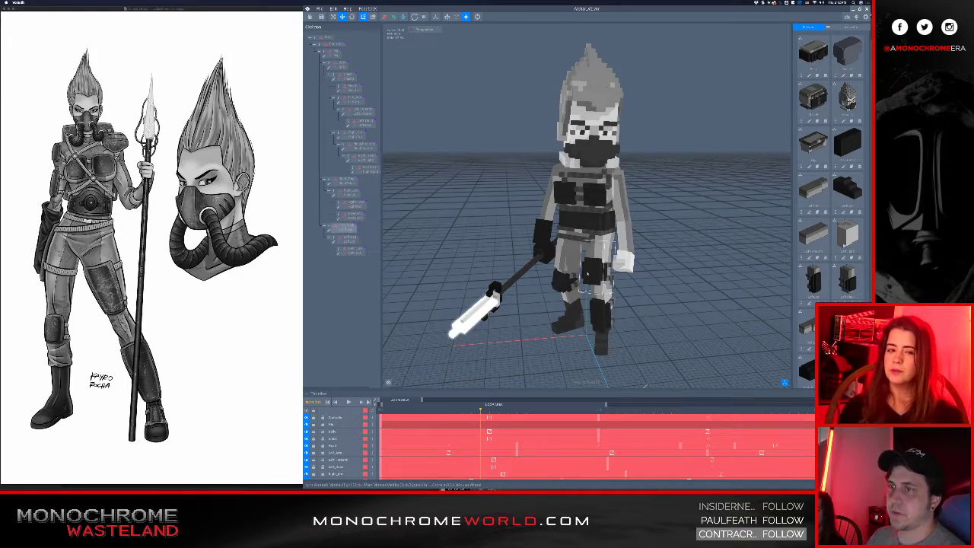
scroll(573, 194, "up", 2)
left_click(574, 194)
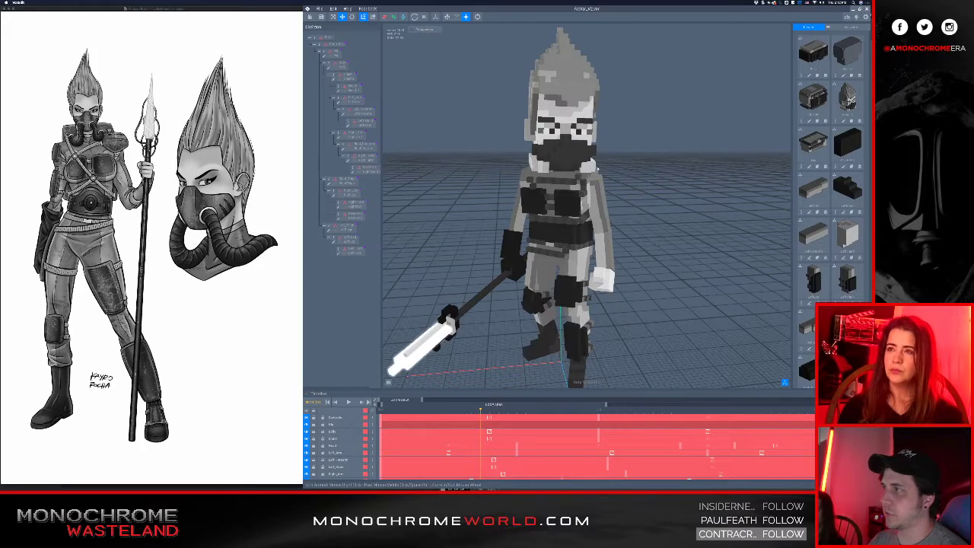
mouse_move(487, 196)
right_mouse_down()
mouse_move(515, 193)
mouse_move(487, 193)
right_mouse_up()
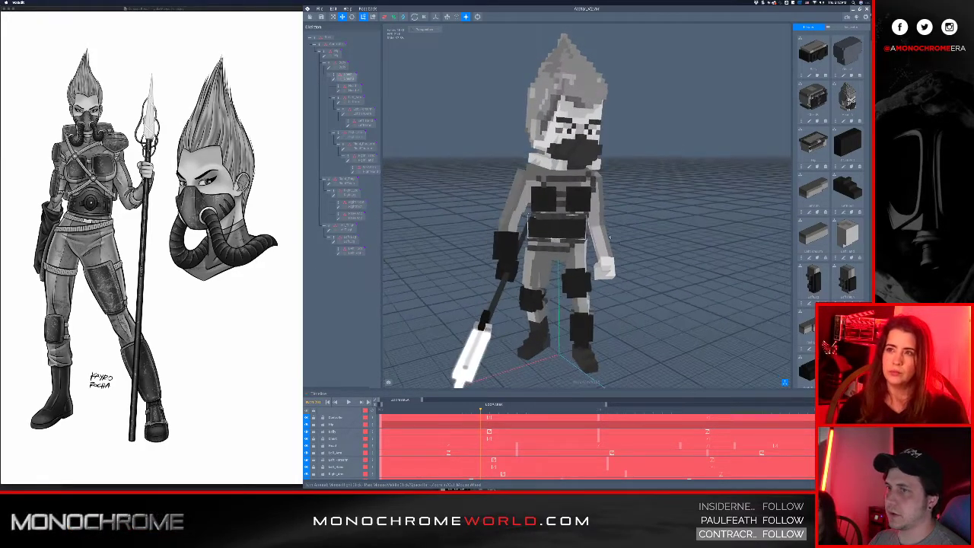
right_click_drag(598, 248, 576, 216)
scroll(576, 215, "down", 2)
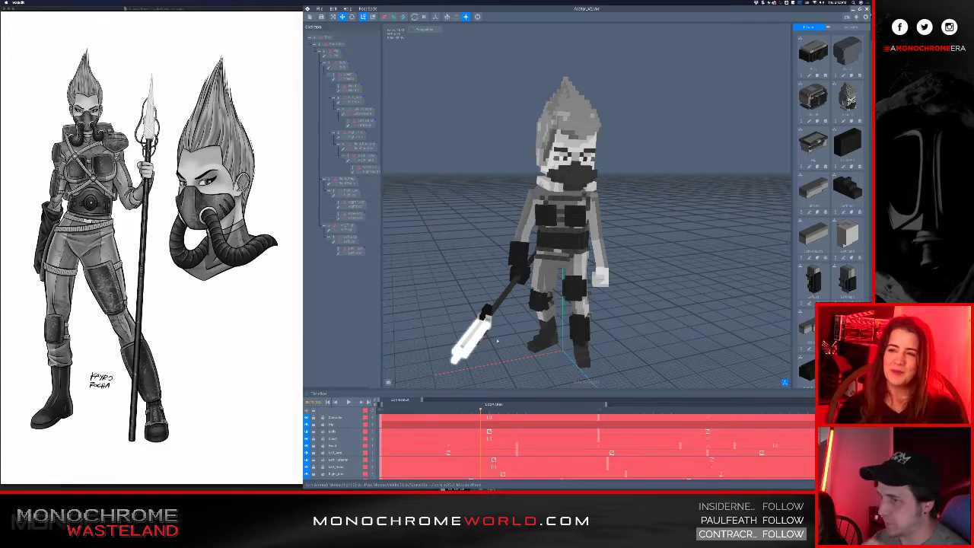
Examine the legs, knee pads and boots up close, then review the full figure from the front
scroll(582, 335, "up", 5)
left_click(581, 316)
right_click_drag(581, 315, 559, 342)
scroll(559, 285, "up", 4)
middle_click_drag(593, 259, 593, 230)
mouse_move(594, 231)
right_mouse_down()
mouse_move(571, 248)
mouse_move(608, 262)
mouse_move(585, 246)
mouse_move(597, 253)
mouse_move(613, 229)
mouse_move(604, 221)
right_mouse_up()
left_click(577, 283)
scroll(597, 253, "down", 6)
scroll(597, 252, "down", 5)
middle_click_drag(604, 221, 618, 241)
right_click_drag(594, 247, 568, 251)
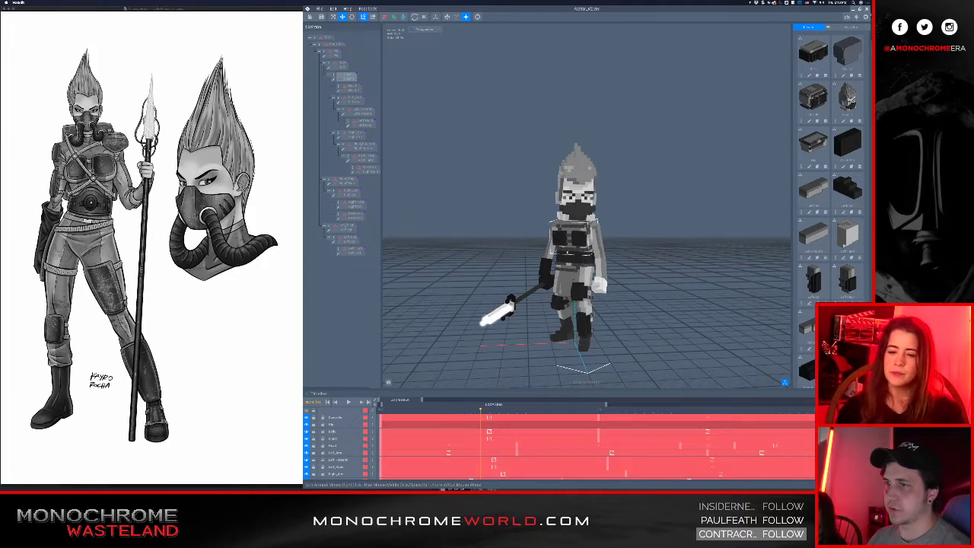
scroll(568, 250, "up", 5)
right_click_drag(571, 247, 611, 195)
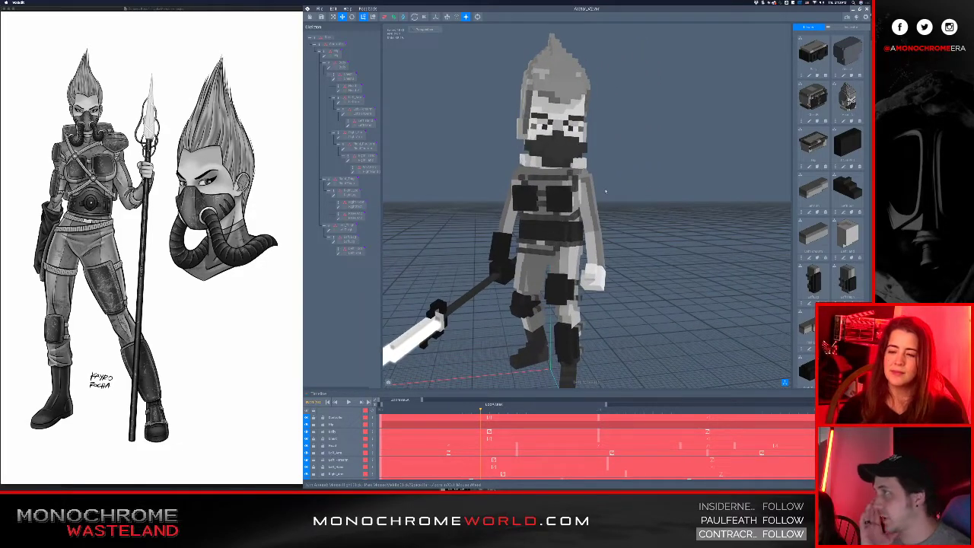
Examine the head and spiked hair up close from the side
scroll(605, 193, "down", 3)
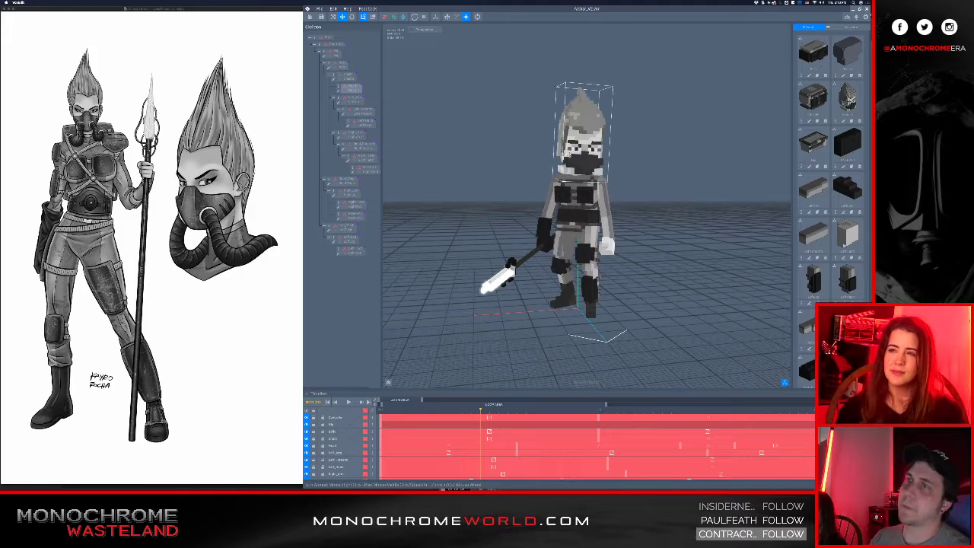
right_click_drag(568, 134, 581, 110)
scroll(584, 117, "up", 5)
left_click(582, 94)
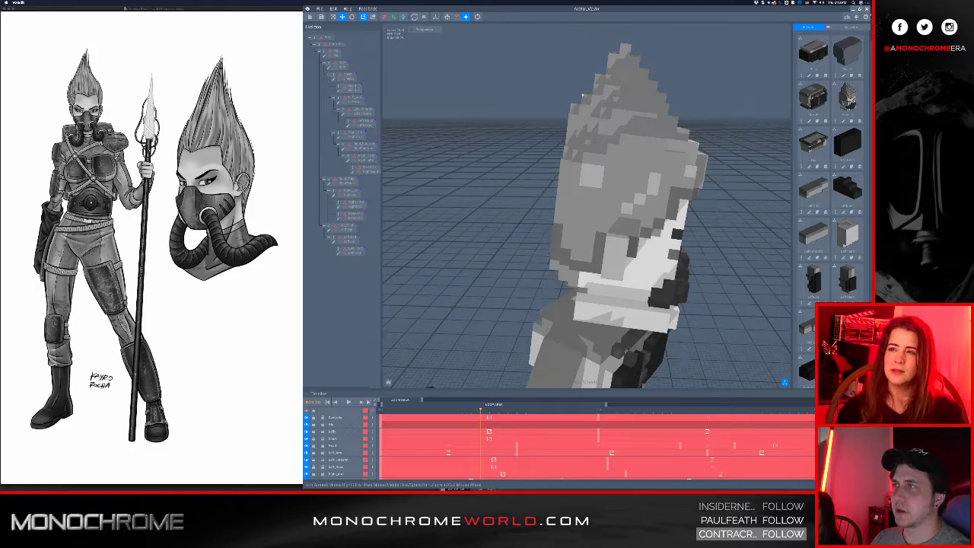
Examine the head, torso and arms up close, then review the full standing figure from the front
left_click(630, 126)
right_click_drag(629, 126, 586, 237)
scroll(628, 134, "down", 5)
left_click(625, 206)
scroll(593, 205, "up", 3)
right_click_drag(586, 199, 629, 213)
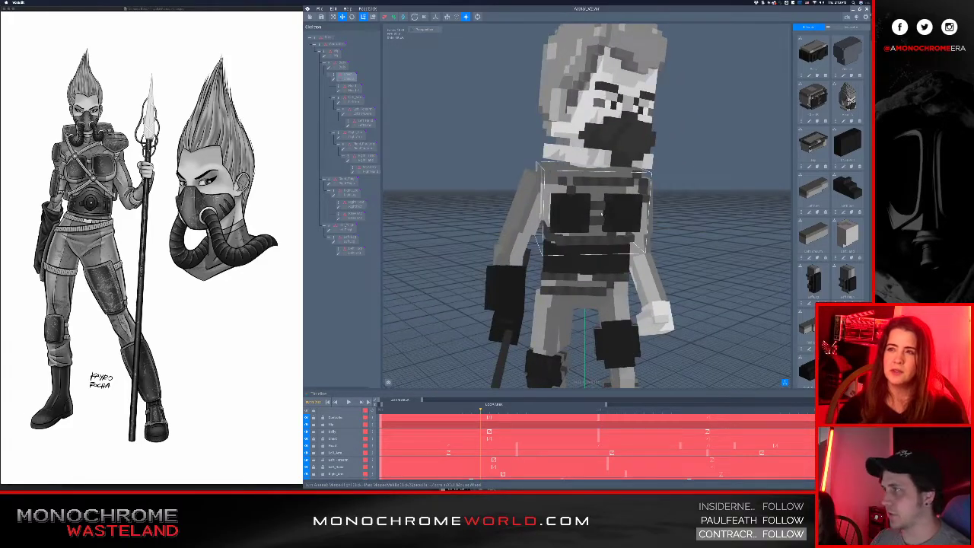
key("Escape")
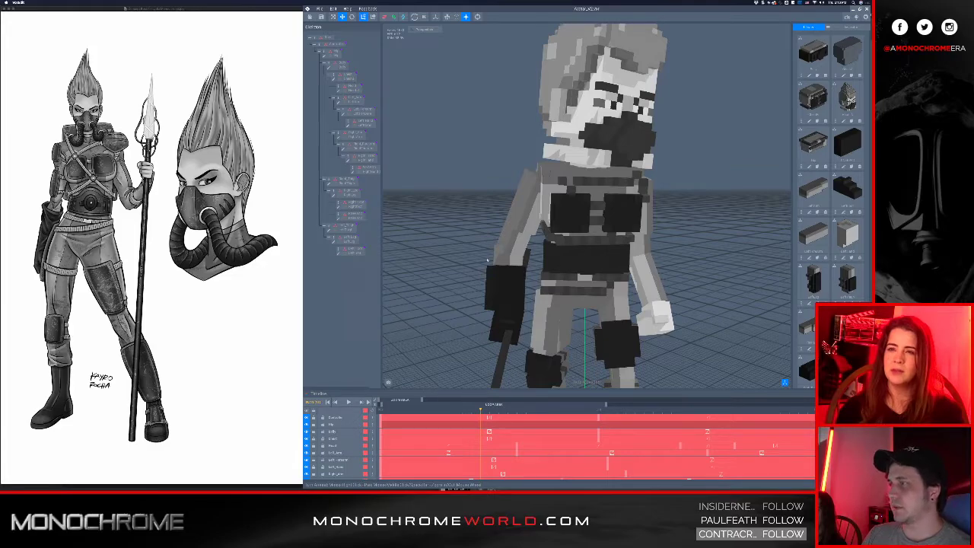
scroll(546, 169, "down", 3)
right_click_drag(537, 255, 566, 245)
right_click_drag(548, 283, 569, 260)
scroll(549, 282, "up", 2)
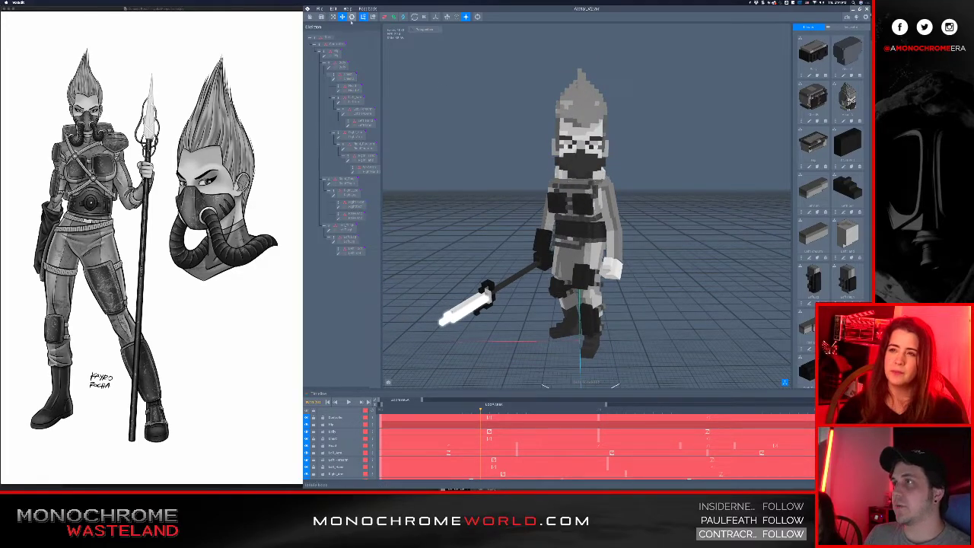
Close the avatar project and save its changes
left_click(312, 16)
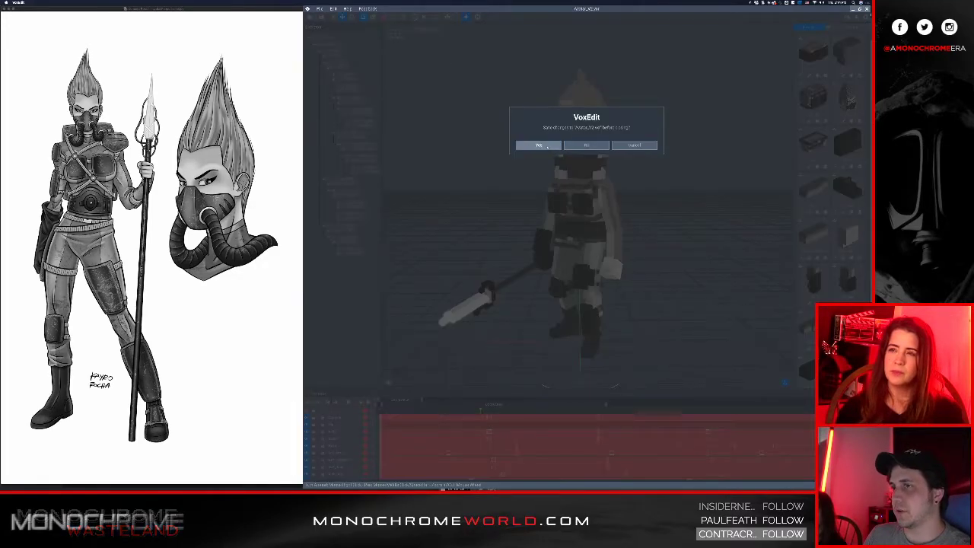
left_click(549, 145)
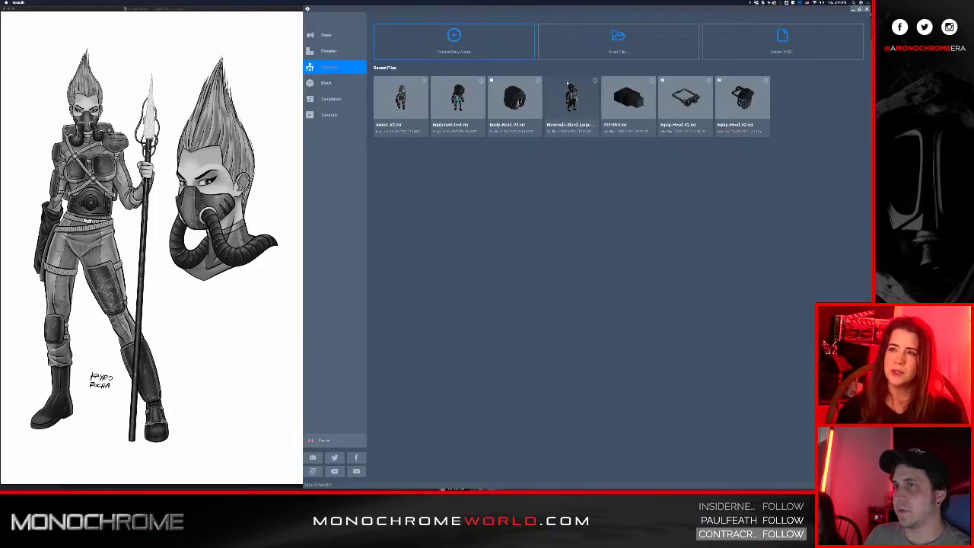
Switch to Finder, view the armoured sword fighter's reference drawing from another character folder, and close the image
key("super+Tab")
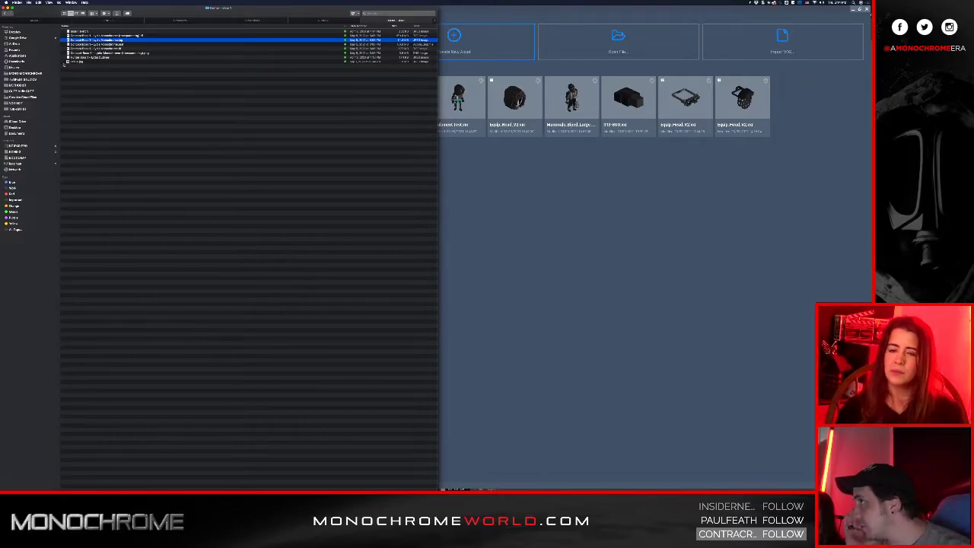
left_click(5, 13)
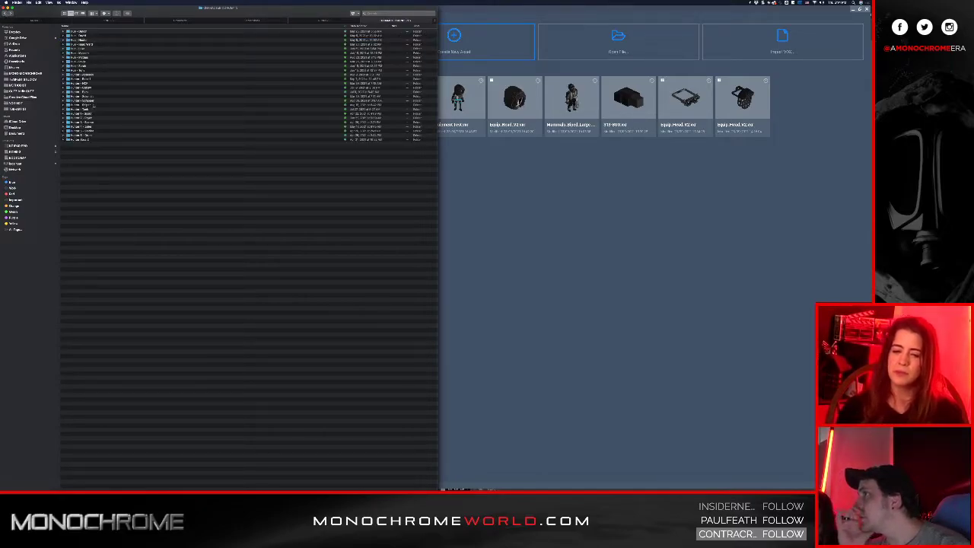
double_click(84, 140)
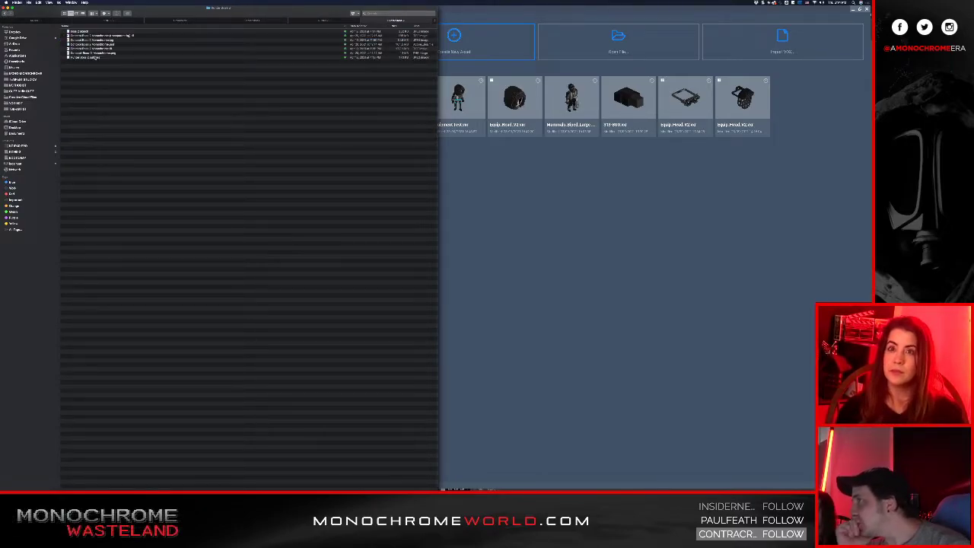
double_click(102, 40)
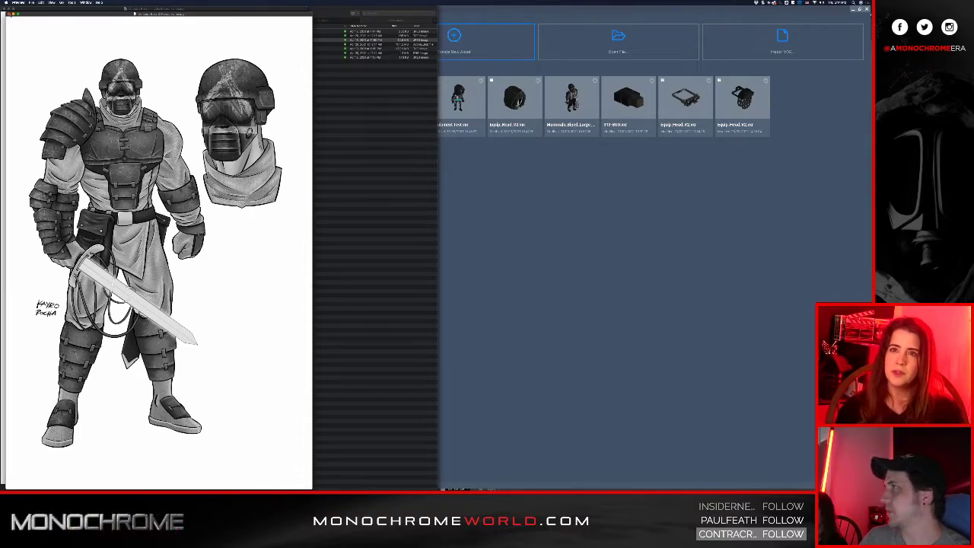
left_click(9, 14)
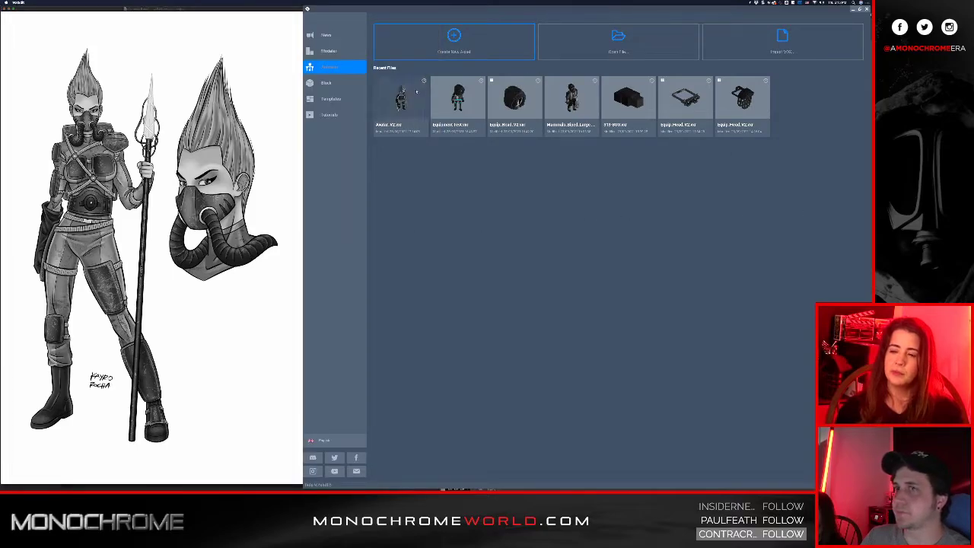
Reopen the avatar from the recent files and review its full figure from the front
double_click(416, 92)
scroll(571, 156, "up", 5)
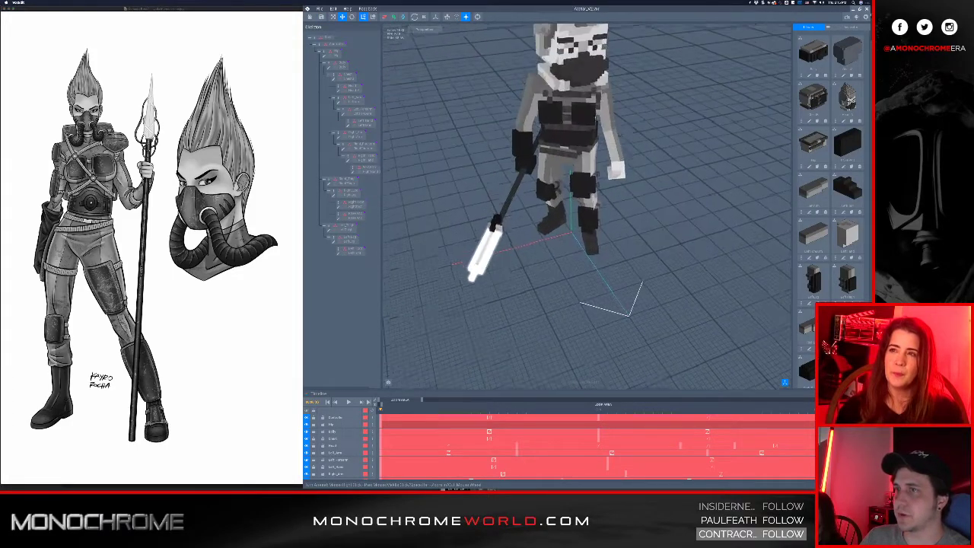
left_click(570, 84)
middle_click_drag(570, 84, 578, 211)
right_click_drag(572, 242, 572, 184)
left_click(579, 242)
scroll(579, 242, "down", 4)
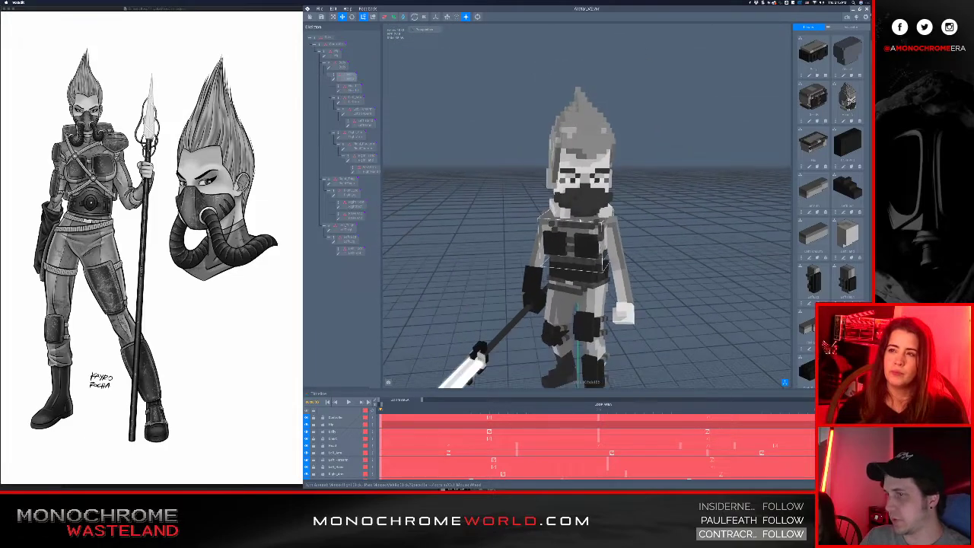
right_click_drag(604, 267, 637, 251)
scroll(572, 248, "up", 3)
right_click_drag(527, 248, 573, 232)
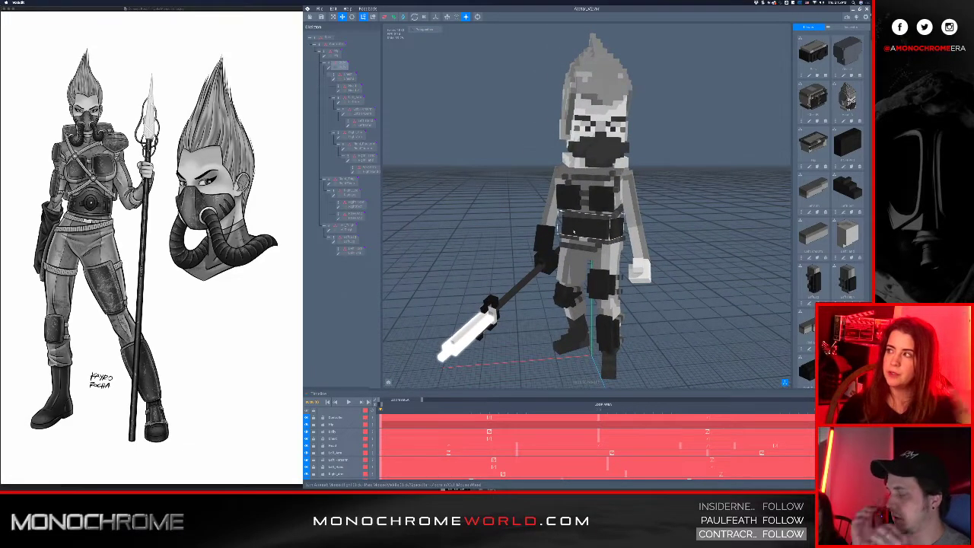
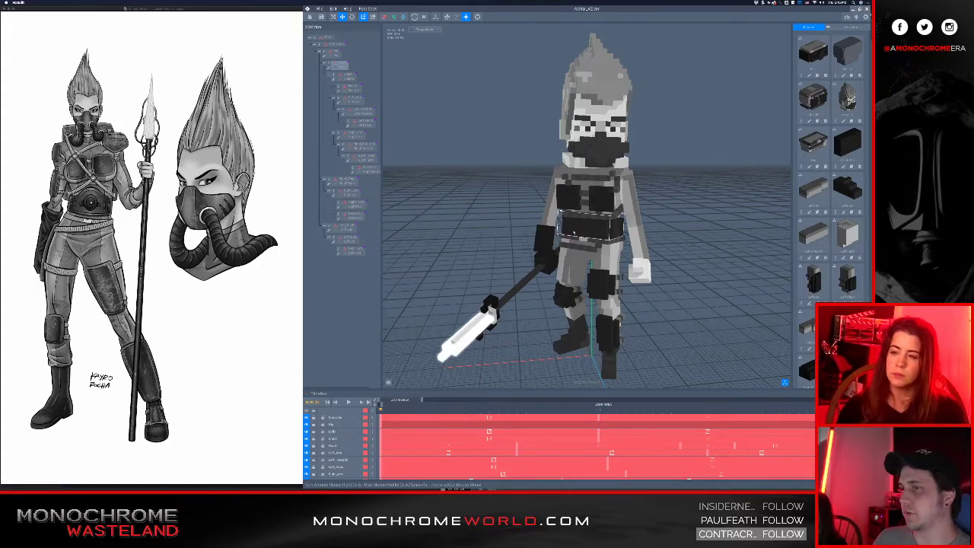
Review the full avatar from all around, comparing its outfit with the reference drawing
left_click(578, 217)
right_click_drag(584, 215, 403, 216)
right_click_drag(651, 215, 456, 215)
scroll(579, 217, "down", 3)
right_click_drag(582, 217, 476, 217)
left_click(586, 229)
mouse_move(585, 228)
right_mouse_down()
mouse_move(734, 213)
mouse_move(578, 230)
right_mouse_up()
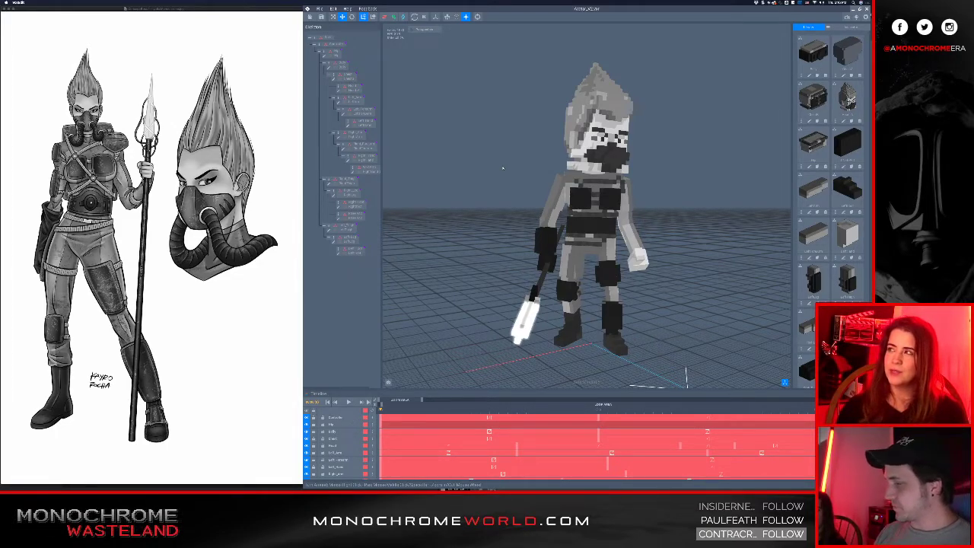
right_click_drag(585, 205, 392, 108)
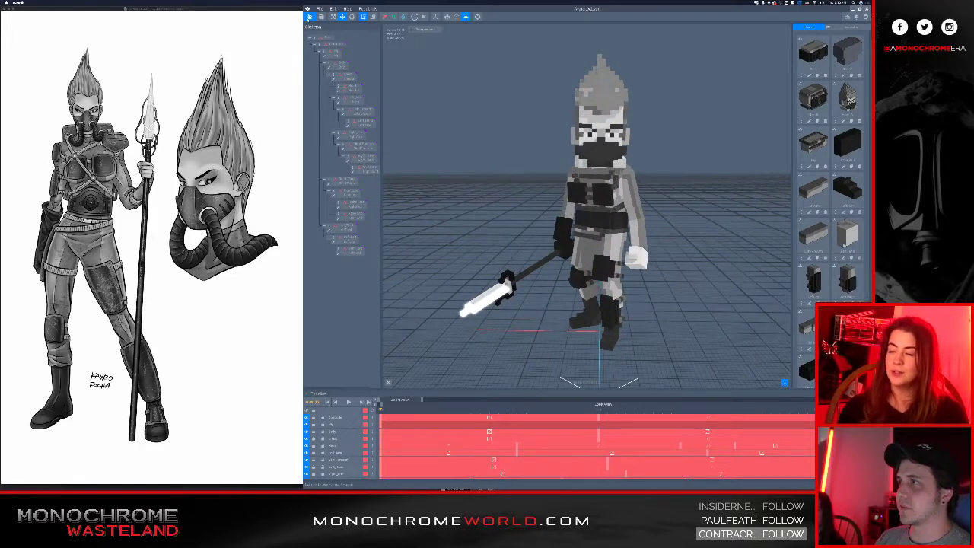
Save and close the avatar project, then open the small dark block model from the recent files
left_click(310, 17)
left_click(529, 145)
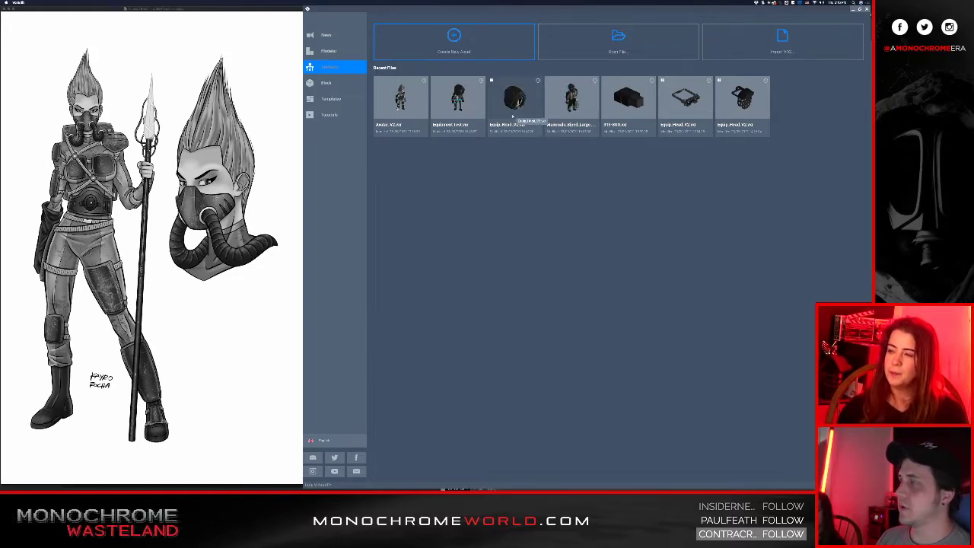
left_click(628, 103)
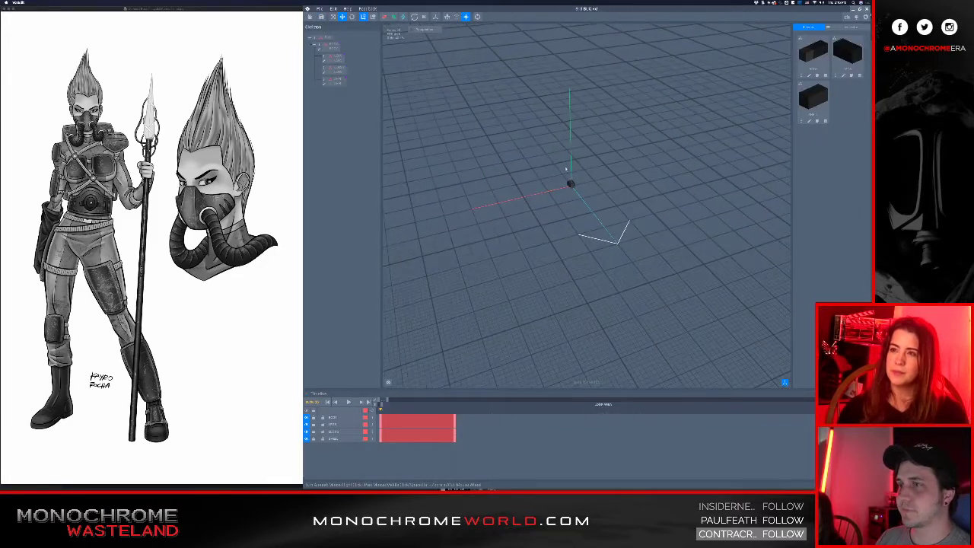
Examine the dark block model's body and side parts up close from above and from several angles
right_click_drag(567, 176, 593, 221)
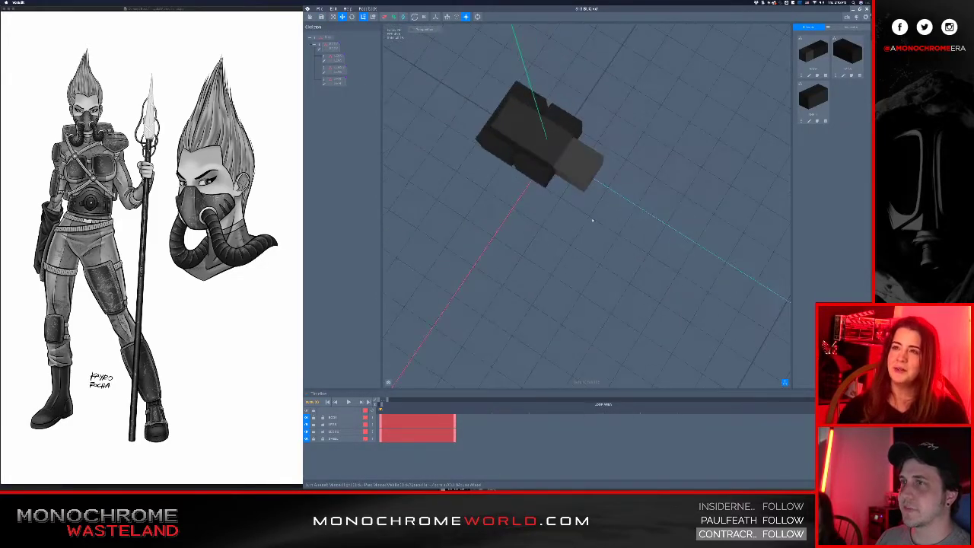
scroll(578, 178, "up", 3)
middle_click_drag(519, 146, 554, 194)
scroll(555, 193, "down", 2)
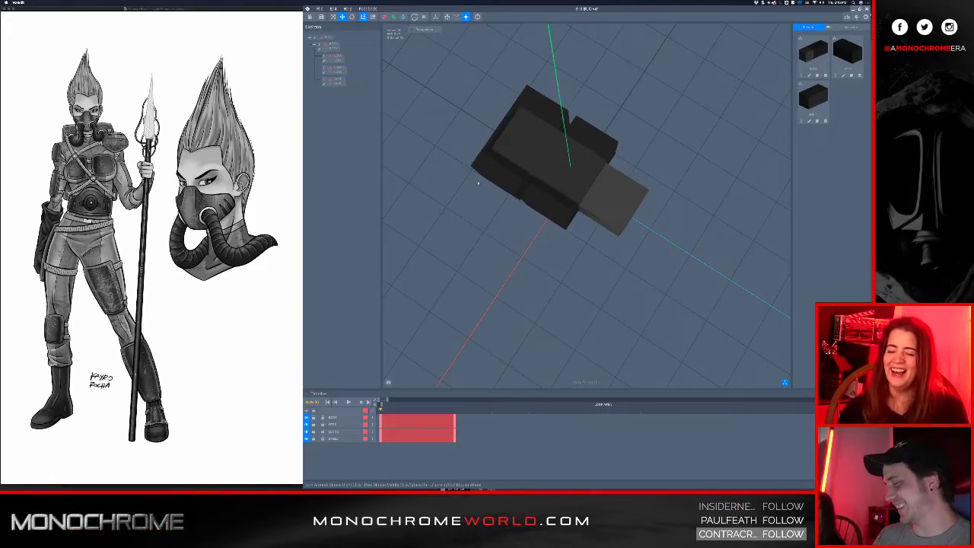
right_click_drag(555, 191, 575, 201)
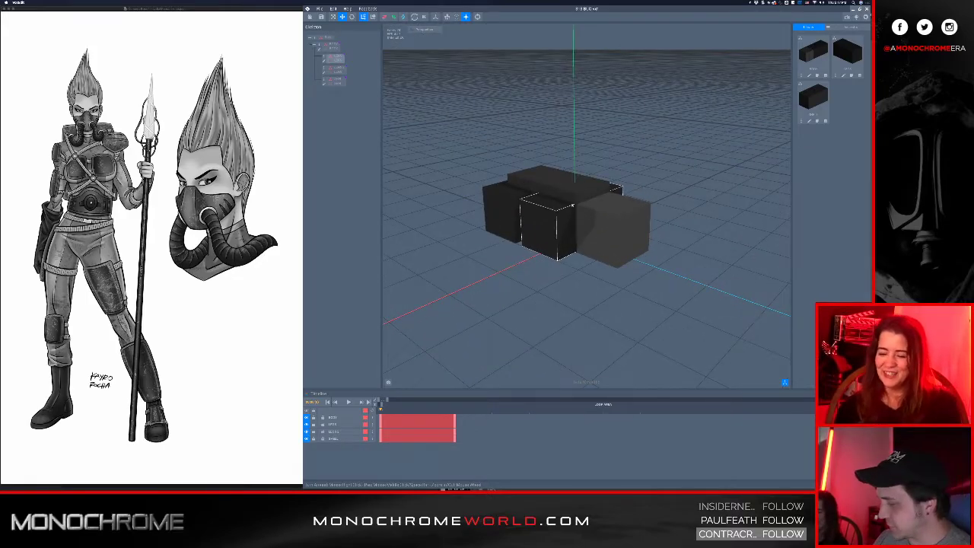
scroll(571, 206, "up", 3)
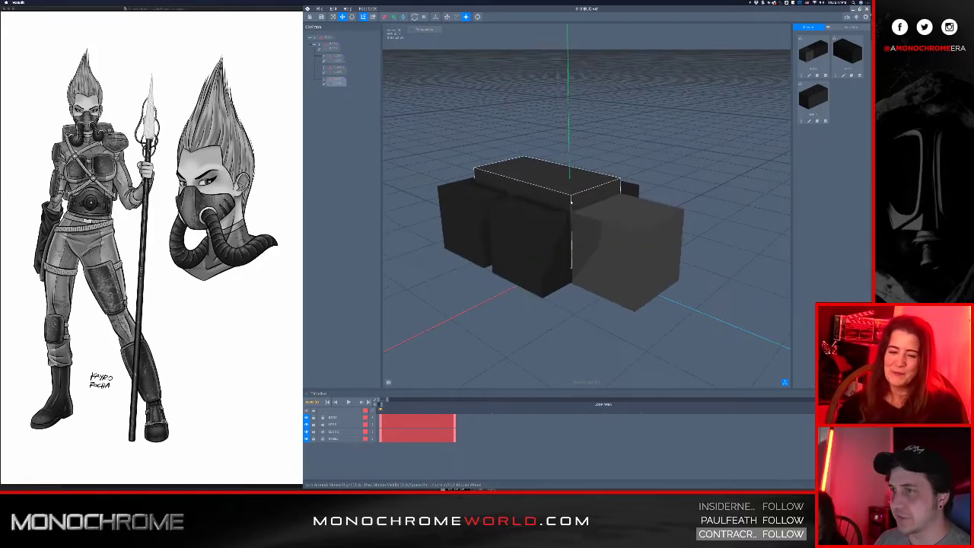
left_click(545, 195)
left_click(482, 147)
scroll(495, 169, "up", 3)
scroll(497, 172, "down", 4)
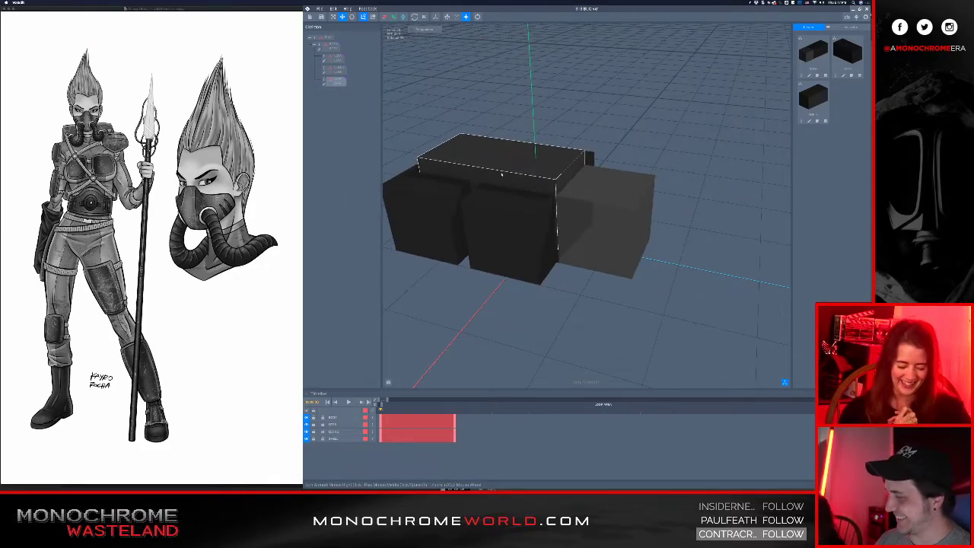
right_click_drag(501, 171, 502, 178)
middle_click_drag(502, 178, 508, 185)
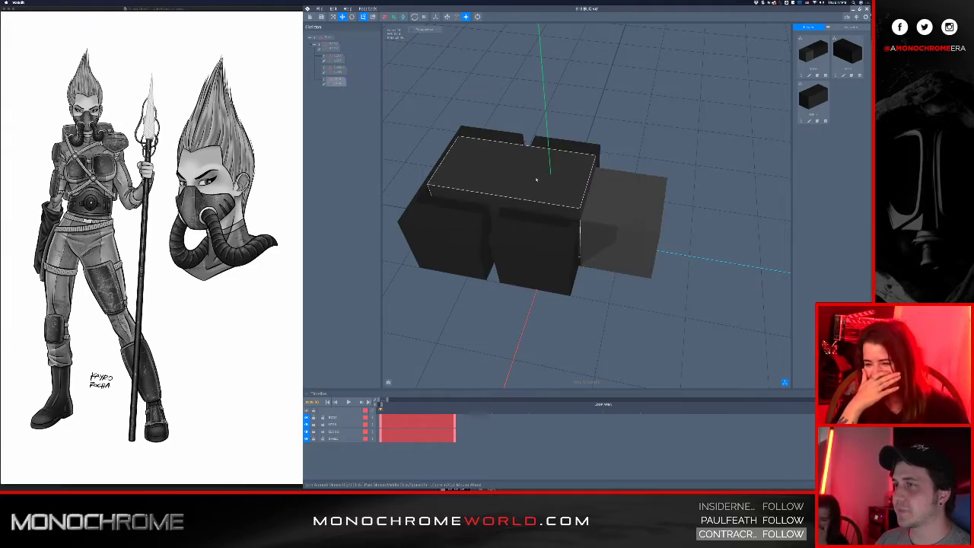
right_click_drag(467, 179, 442, 152)
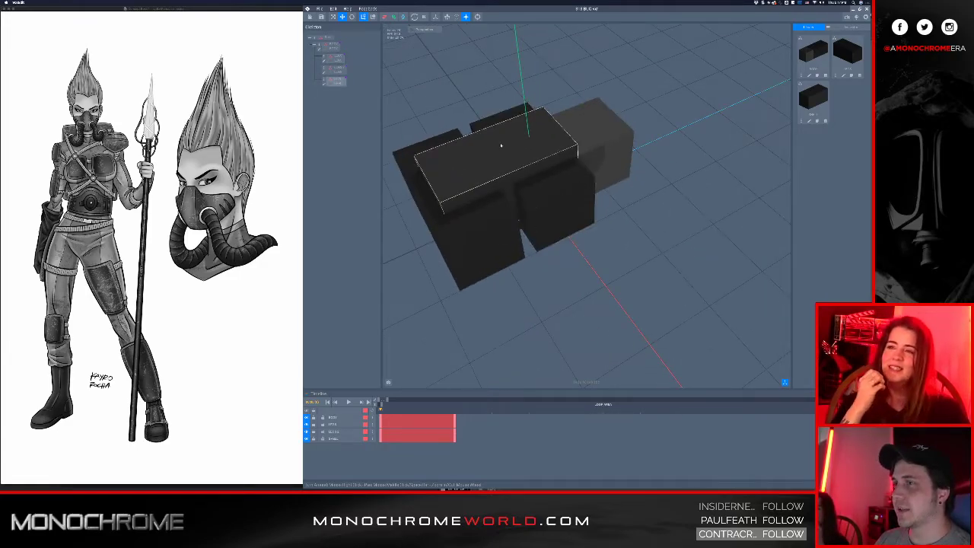
right_click_drag(497, 215, 527, 196)
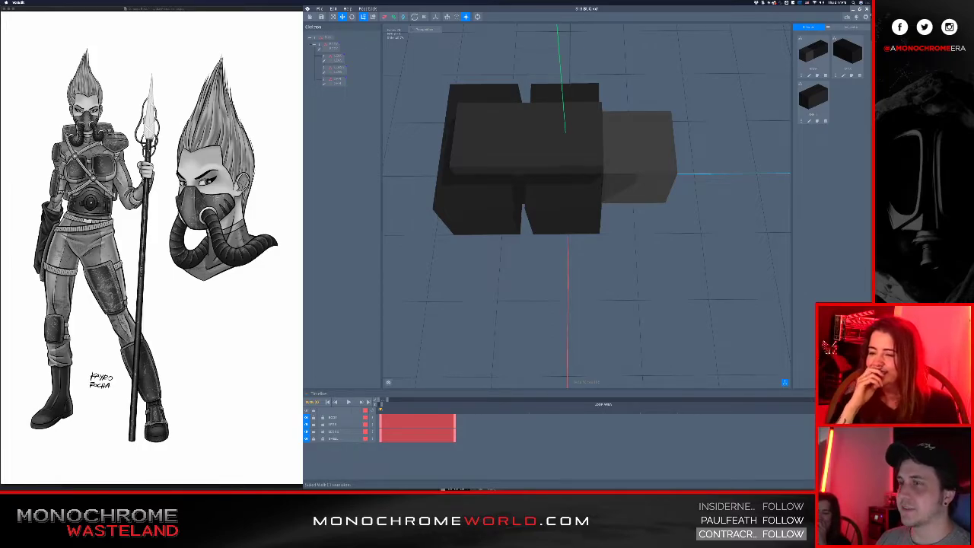
Play the block model's animation, rewind it to the start and play it again
key("space")
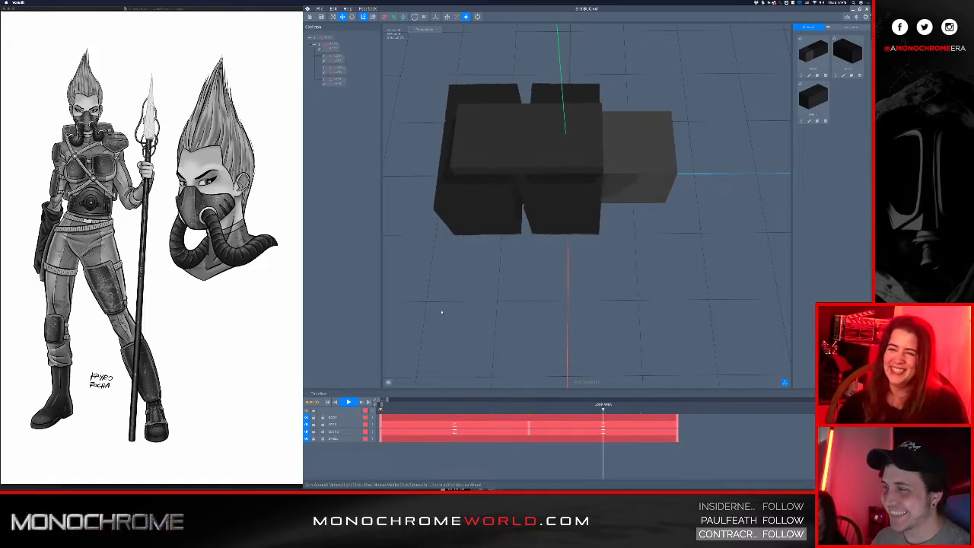
key("space")
left_click(327, 402)
scroll(639, 426, "down", 1)
key("space")
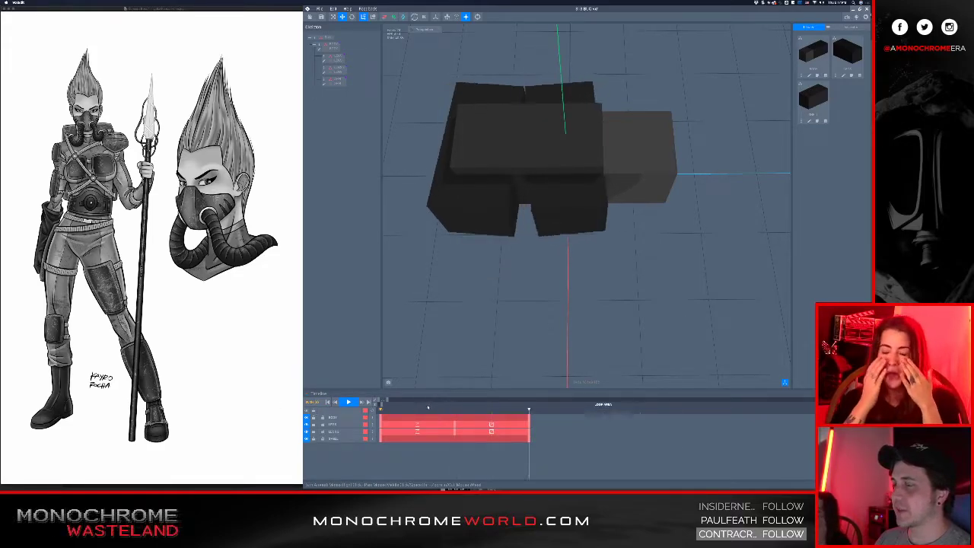
key("space")
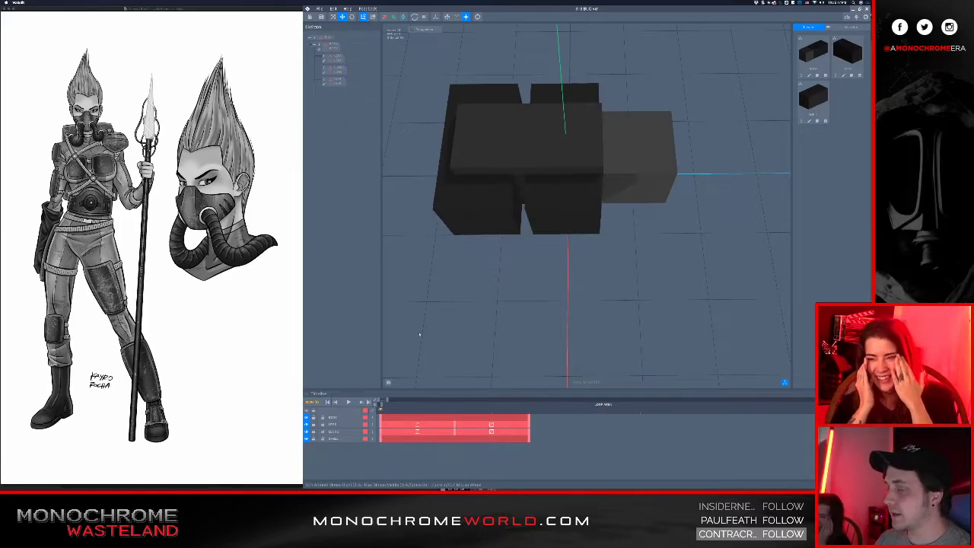
Study the block model from far away and up close, watching its side parts move in the animation
scroll(419, 334, "down", 12)
mouse_move(541, 199)
right_mouse_down()
mouse_move(528, 203)
mouse_move(534, 211)
right_mouse_up()
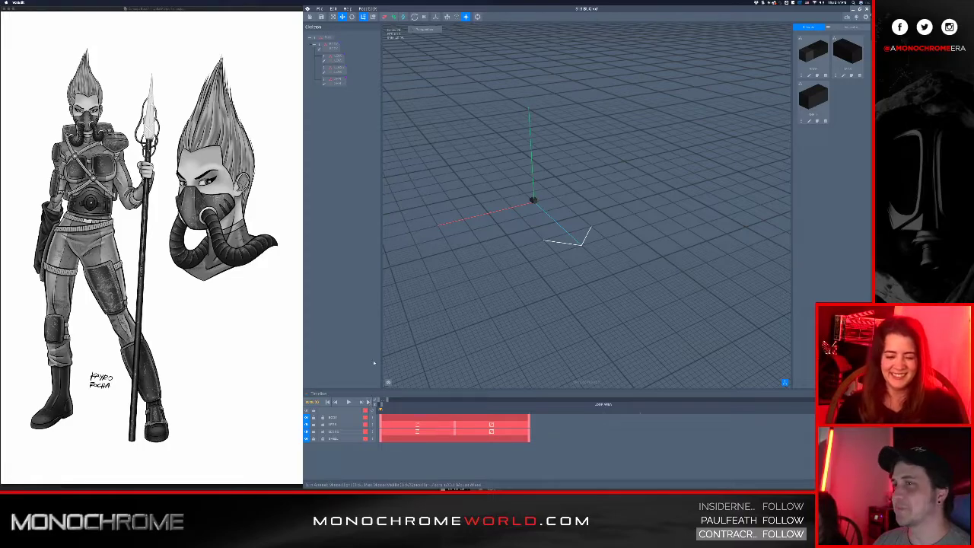
right_click_drag(484, 236, 486, 235)
scroll(485, 235, "up", 4)
middle_click_drag(493, 163, 502, 228)
scroll(512, 181, "up", 2)
scroll(513, 181, "up", 3)
middle_click_drag(533, 172, 517, 201)
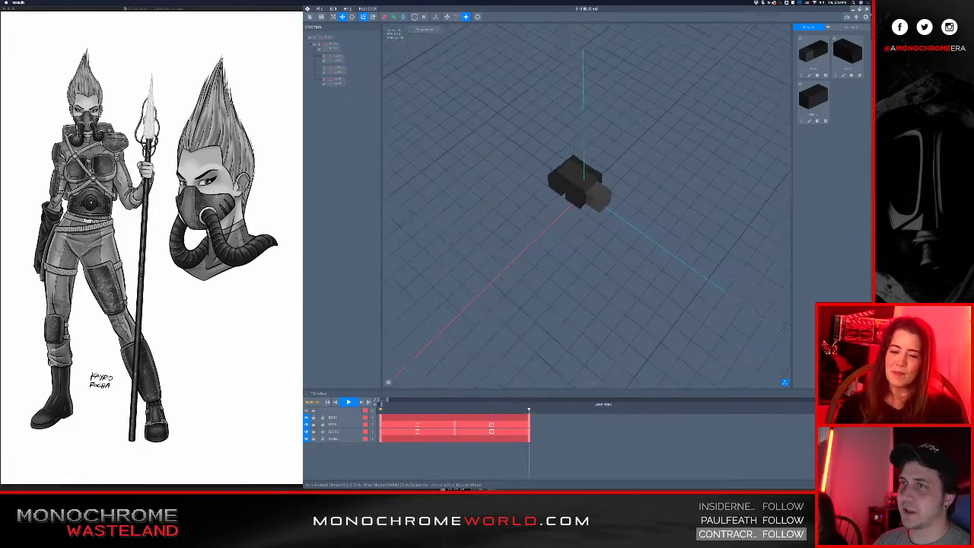
scroll(533, 181, "up", 2)
right_click_drag(567, 175, 606, 191)
scroll(606, 192, "up", 5)
scroll(605, 192, "up", 2)
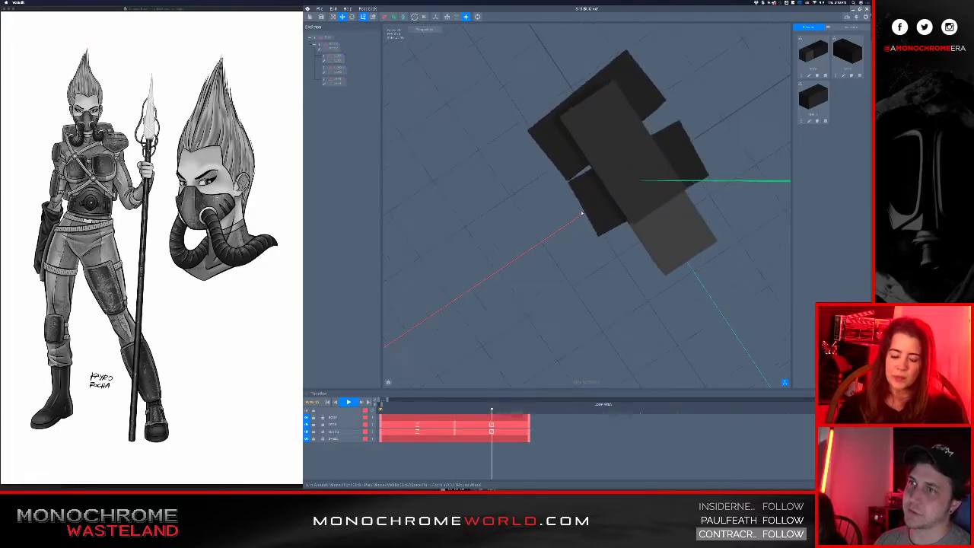
middle_click_drag(606, 222, 561, 219)
scroll(560, 220, "down", 6)
mouse_move(576, 213)
right_mouse_down()
mouse_move(588, 209)
mouse_move(605, 227)
mouse_move(601, 214)
mouse_move(605, 230)
right_mouse_up()
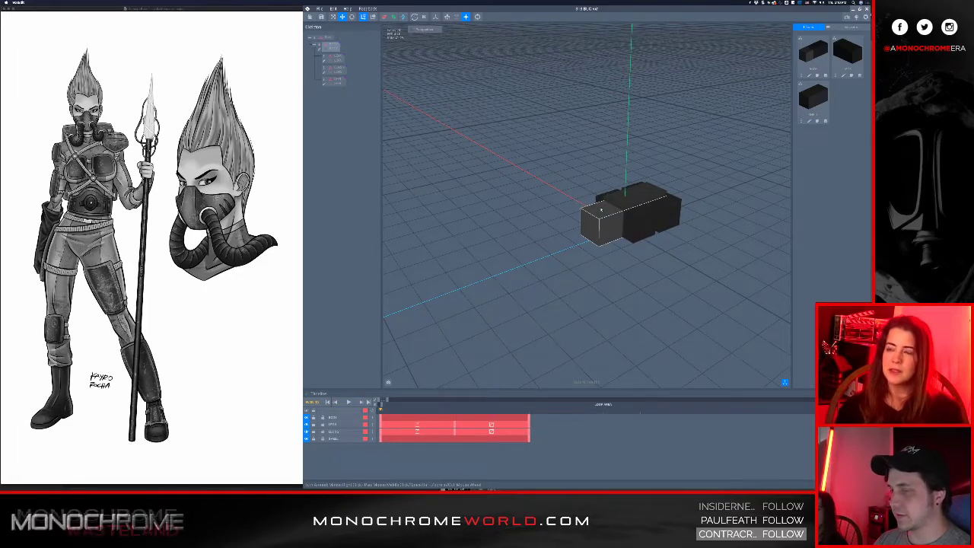
Inspect the block model's top part from the opposite side and play the animation from that angle
right_click_drag(622, 219, 572, 260)
left_click(536, 235)
left_click(544, 238)
left_click(572, 260)
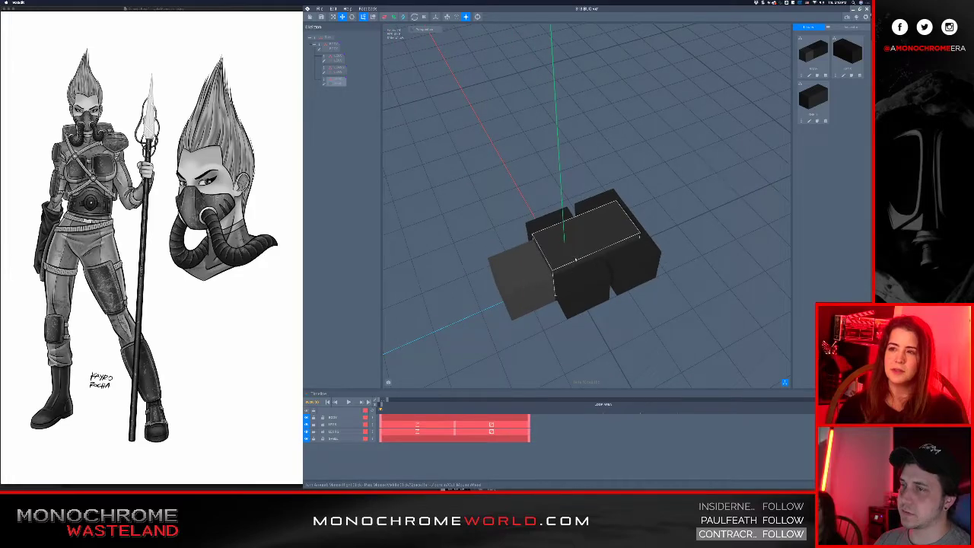
key("space")
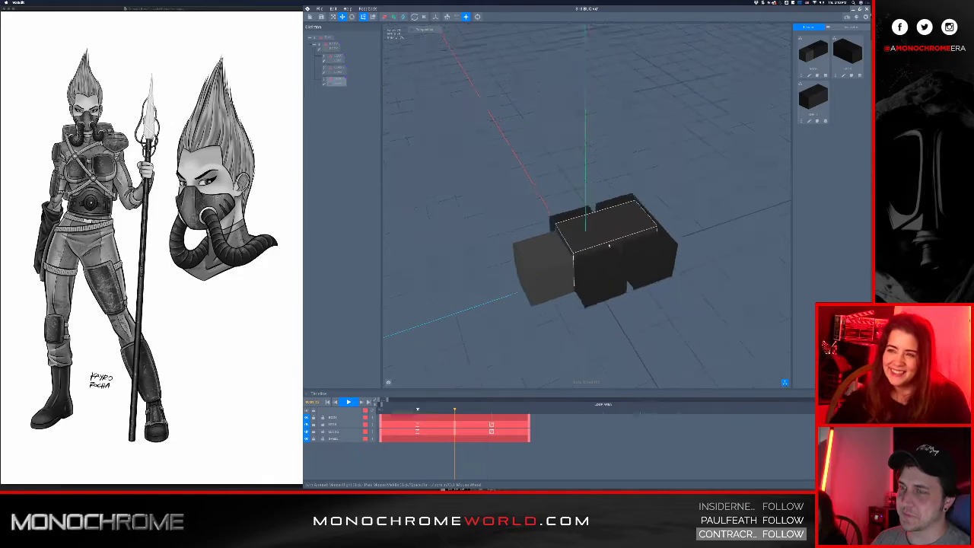
Stop the animation and undo the latest keyframe changes on the block model's front side blocks
key("space")
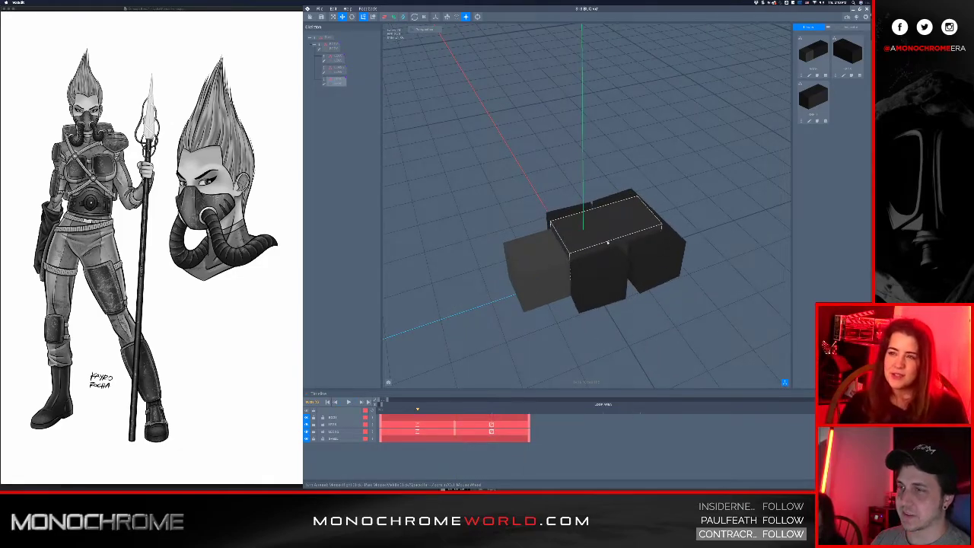
left_click(620, 268)
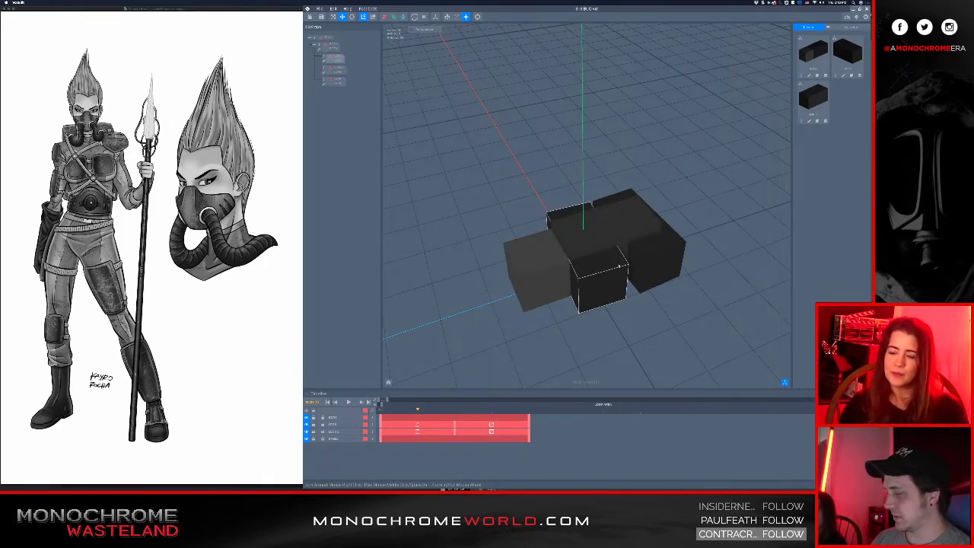
right_click_drag(614, 254, 613, 258)
left_click(613, 258)
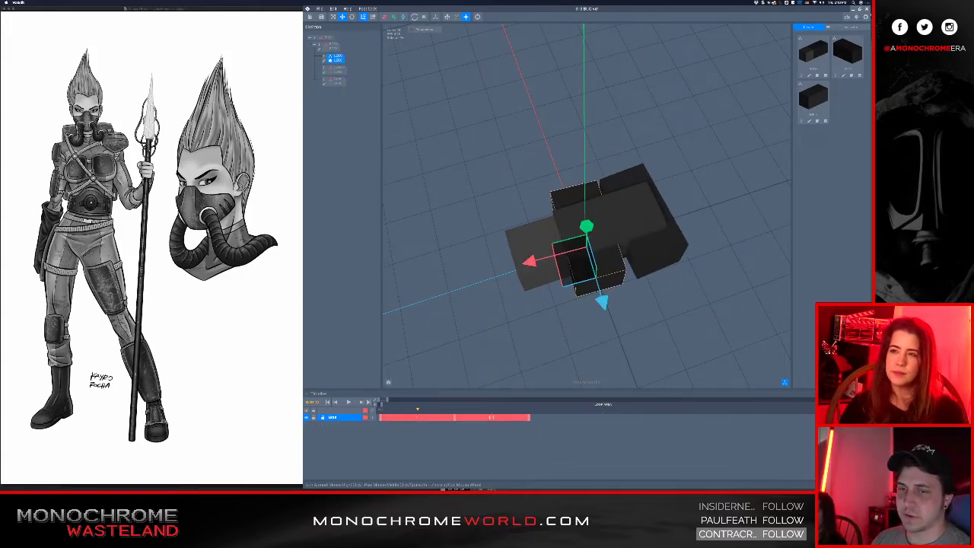
key("super+z")
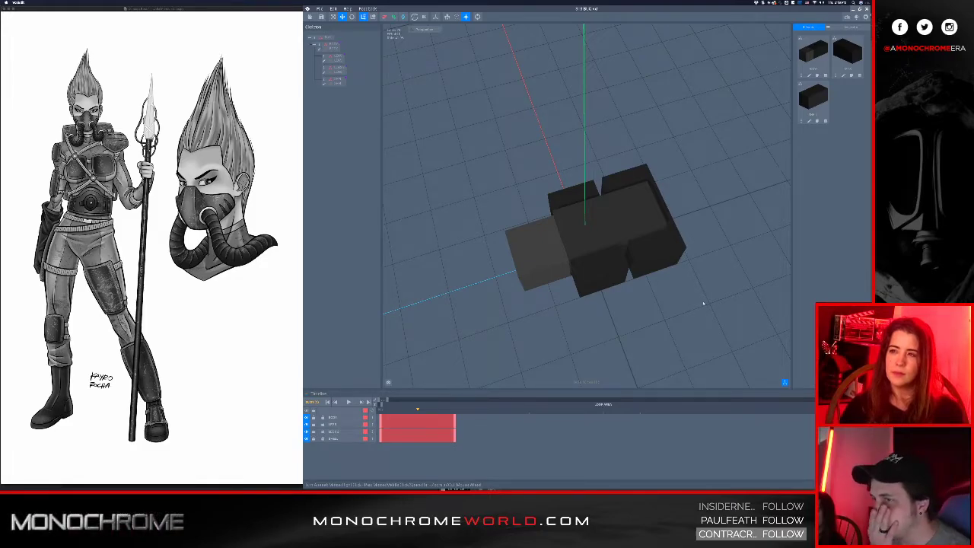
Check the model's body, lighter end block and front side blocks individually from above
left_click(638, 223)
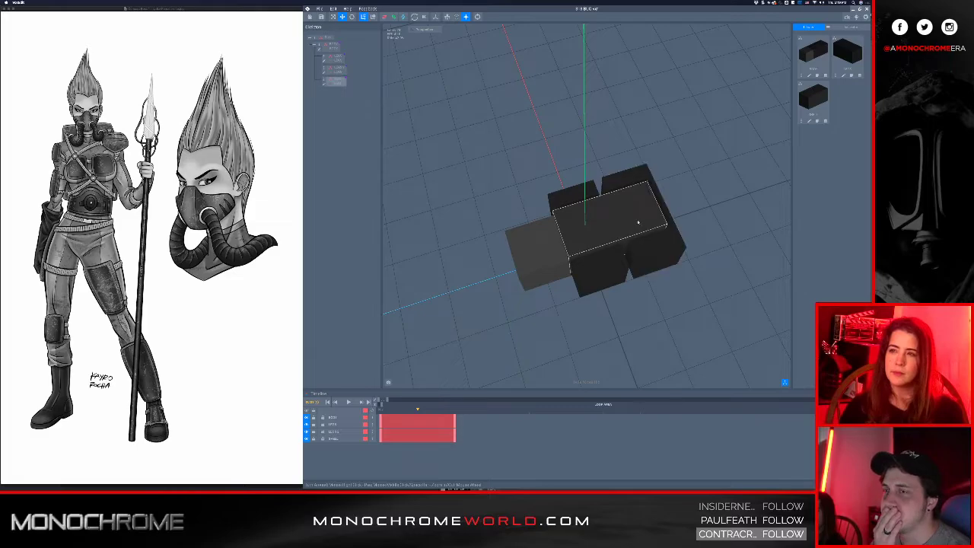
left_click(610, 257)
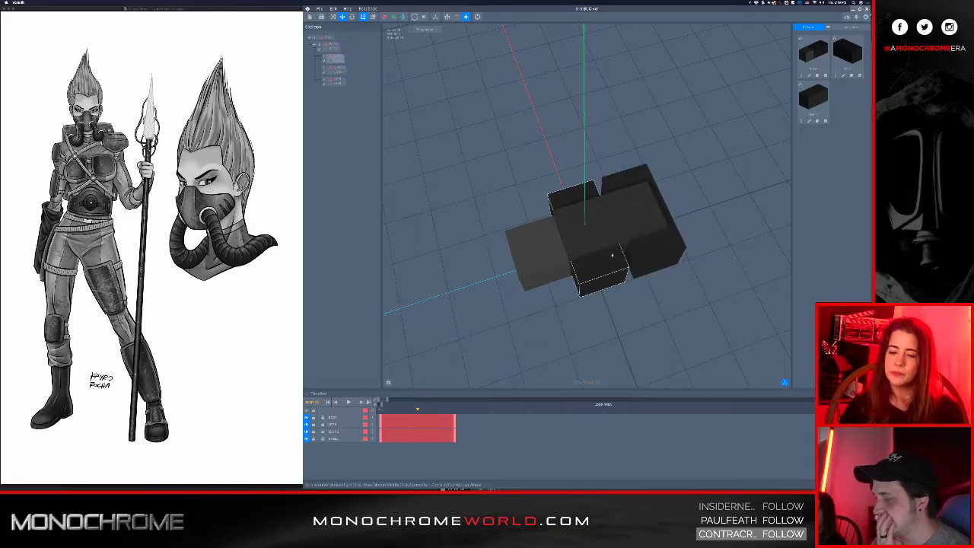
left_click(553, 254)
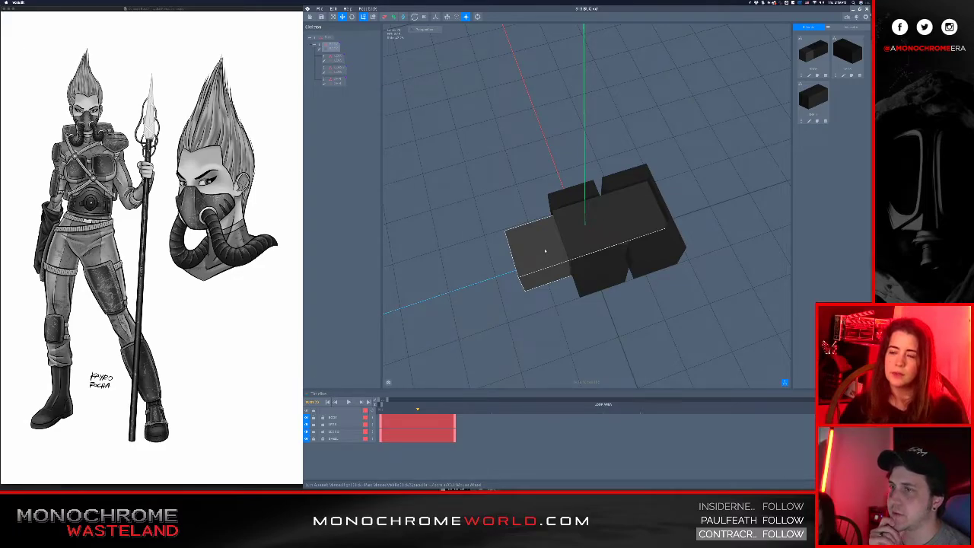
left_click(572, 305)
left_click(581, 288)
left_click(584, 283)
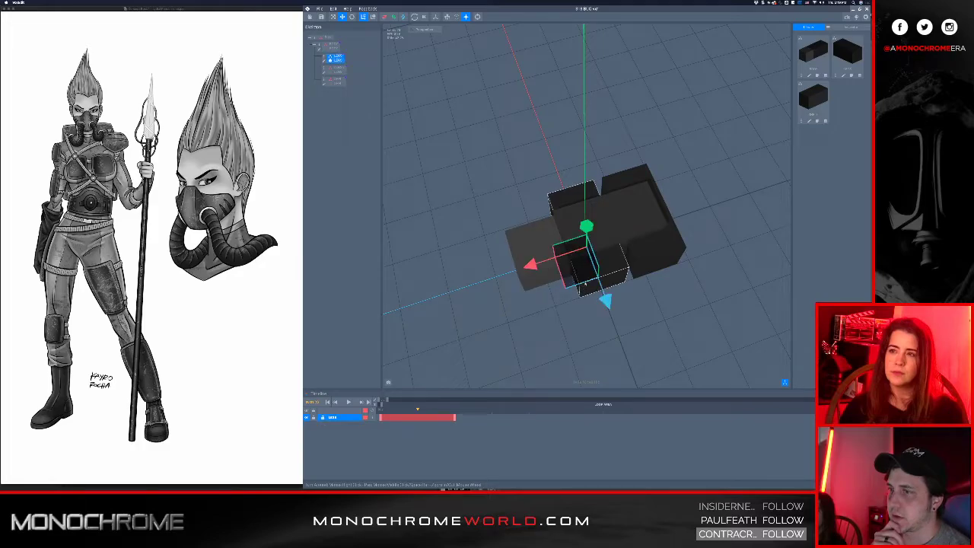
left_click(591, 319)
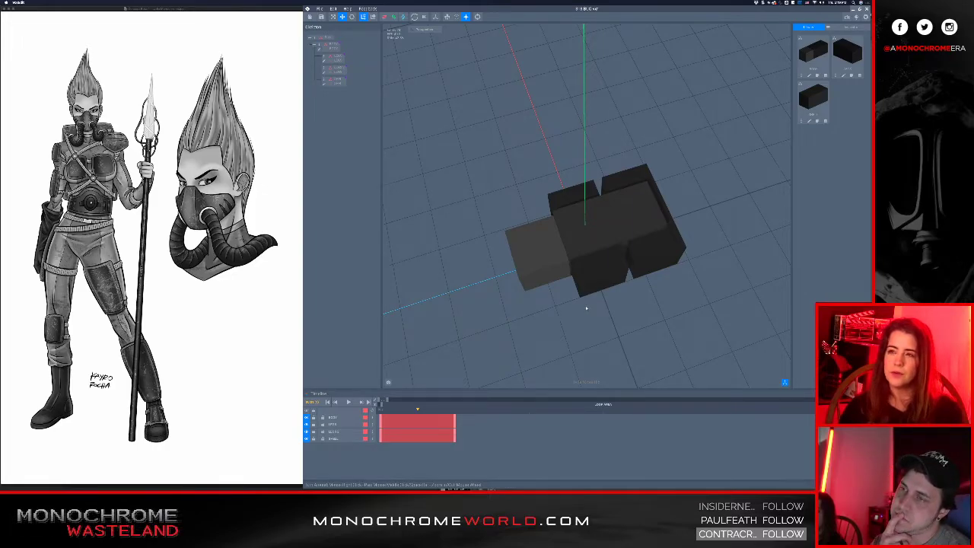
Try to rotate the front side blocks into a diagonal position partway through the animation
left_click(596, 282)
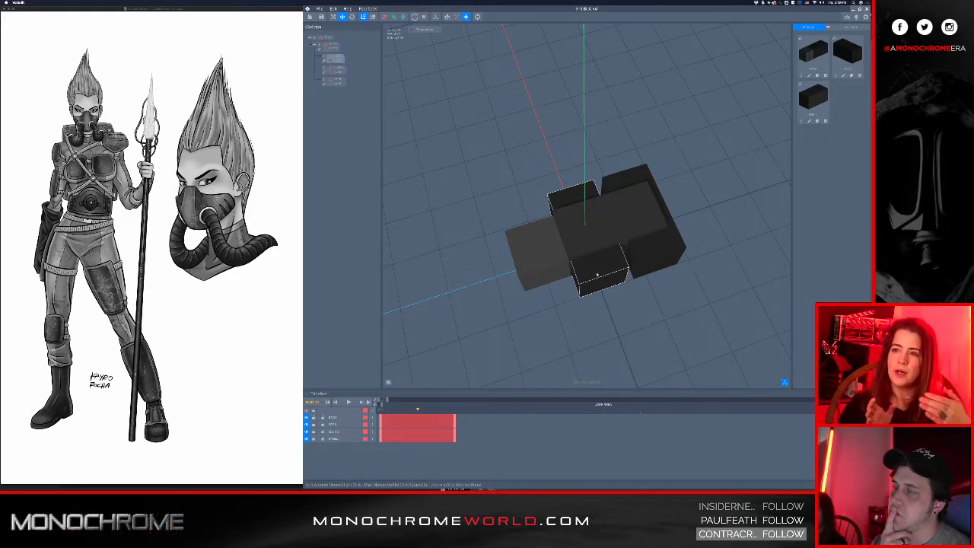
left_click(623, 251)
right_click_drag(623, 254, 566, 283)
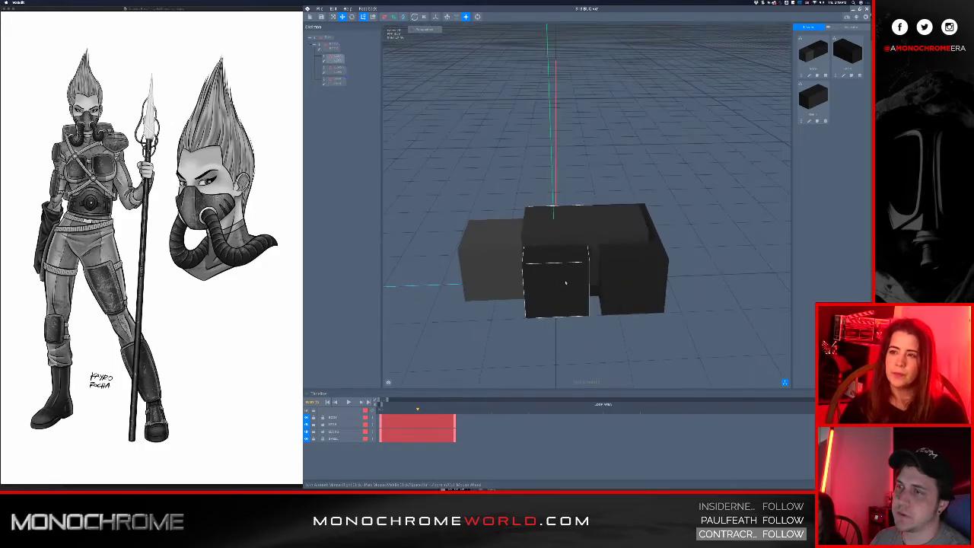
left_click(565, 282)
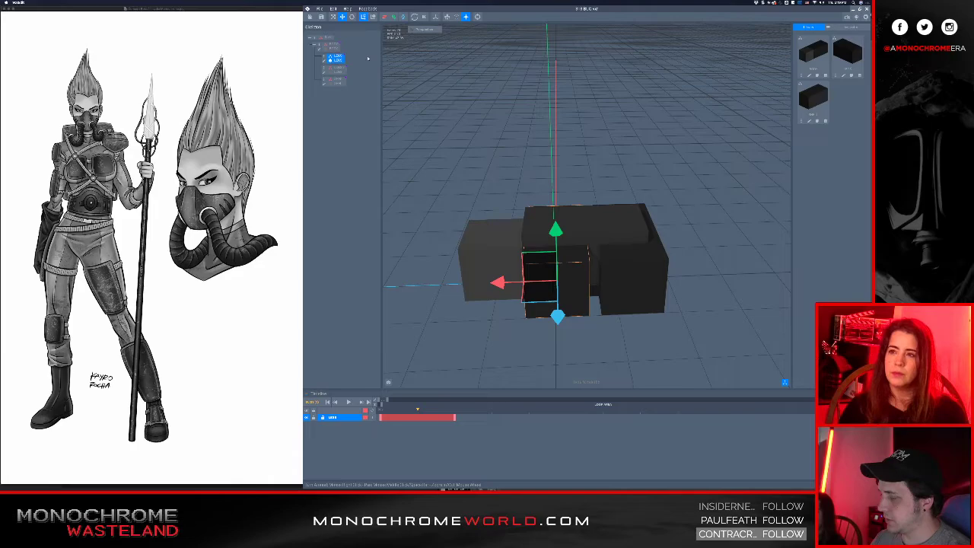
key("e")
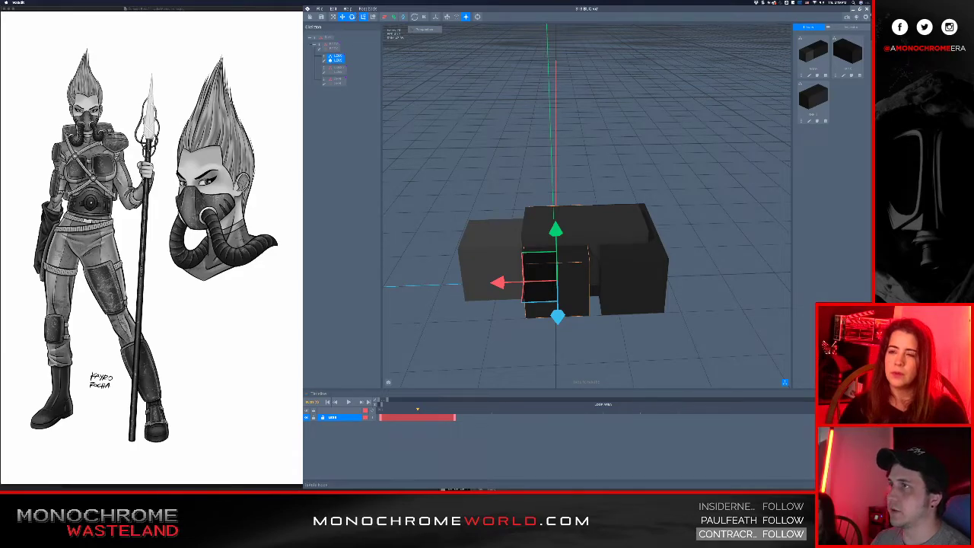
left_click_drag(525, 246, 573, 204)
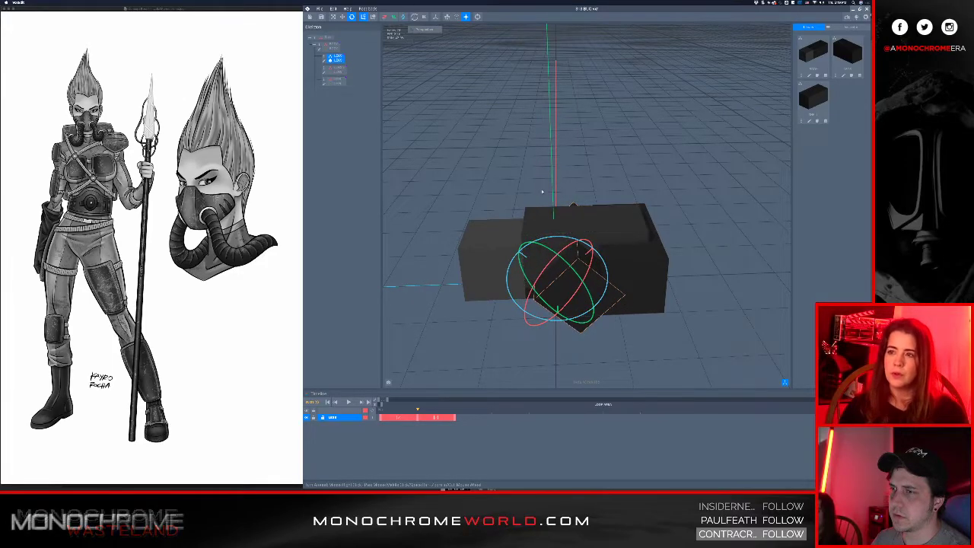
key("Escape")
right_click_drag(545, 246, 551, 248)
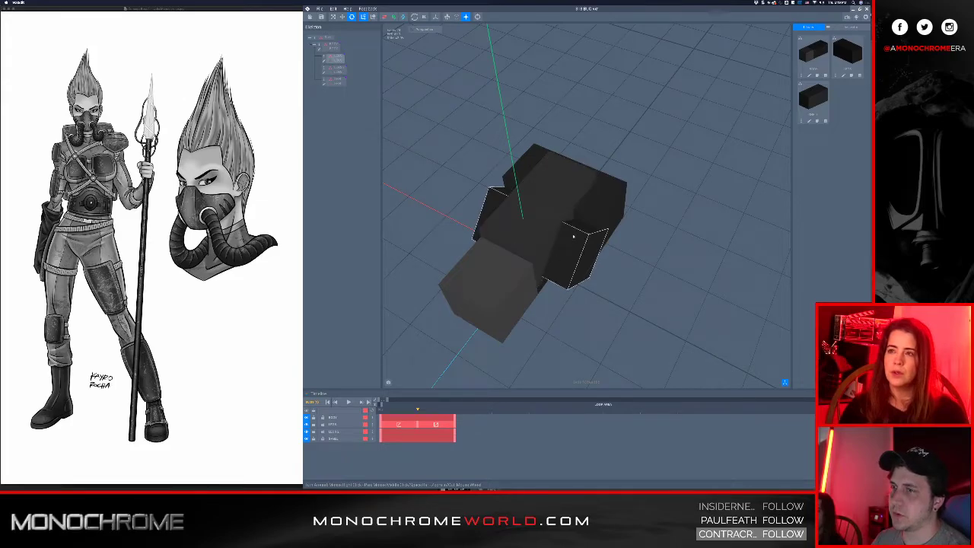
Undo the front side blocks' rotation and its mid-animation keyframe
right_click_drag(572, 235, 557, 238)
key("super+z")
key("super+shift+z")
left_click(480, 361)
key("super+z")
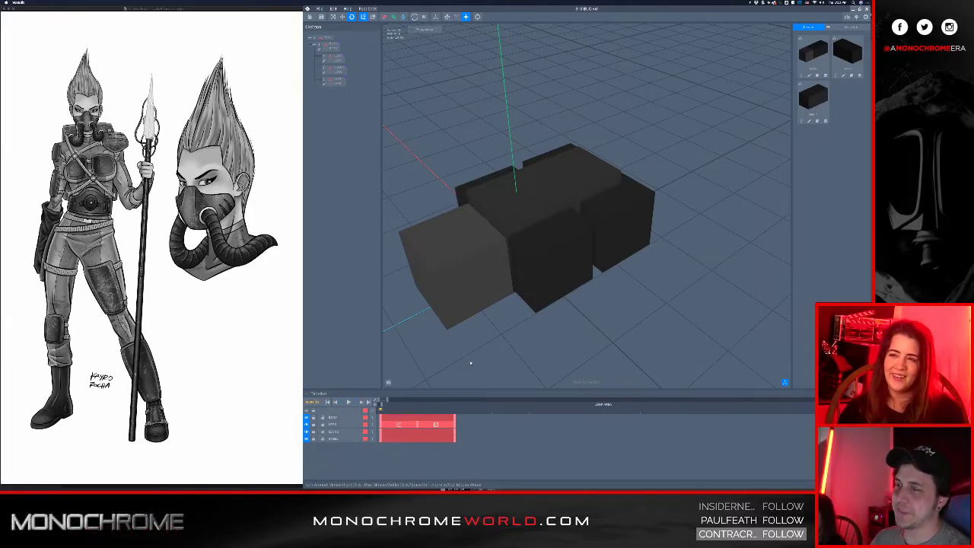
key("super+z")
left_click(563, 341)
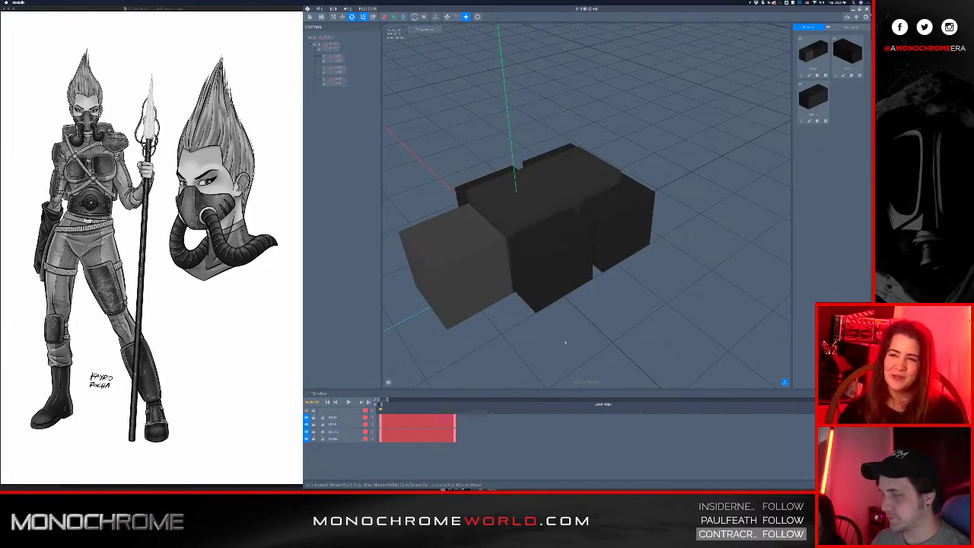
Play the animation and examine the unrotated block model from its side, its front end and above
left_click(554, 266)
left_click(587, 305)
scroll(566, 286, "down", 3)
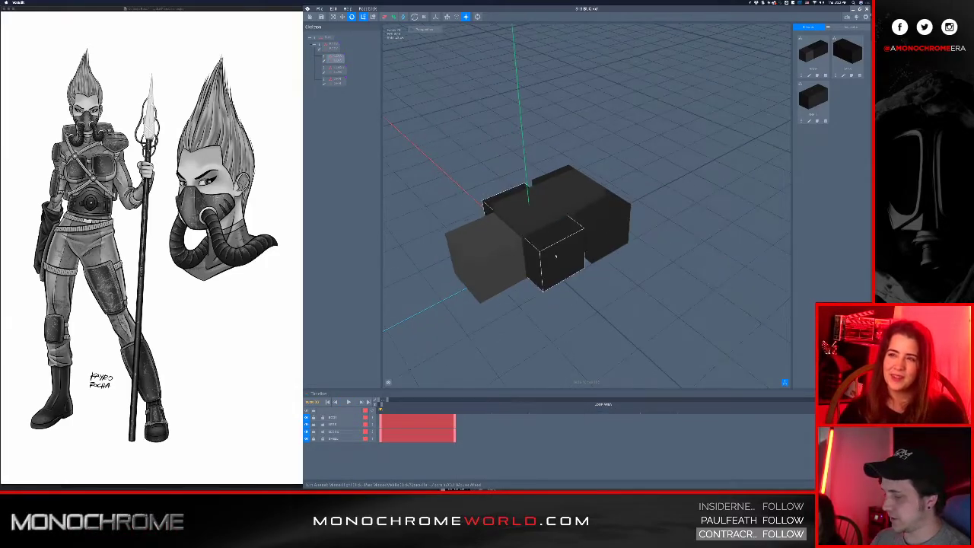
right_click_drag(556, 254, 546, 254)
key("space")
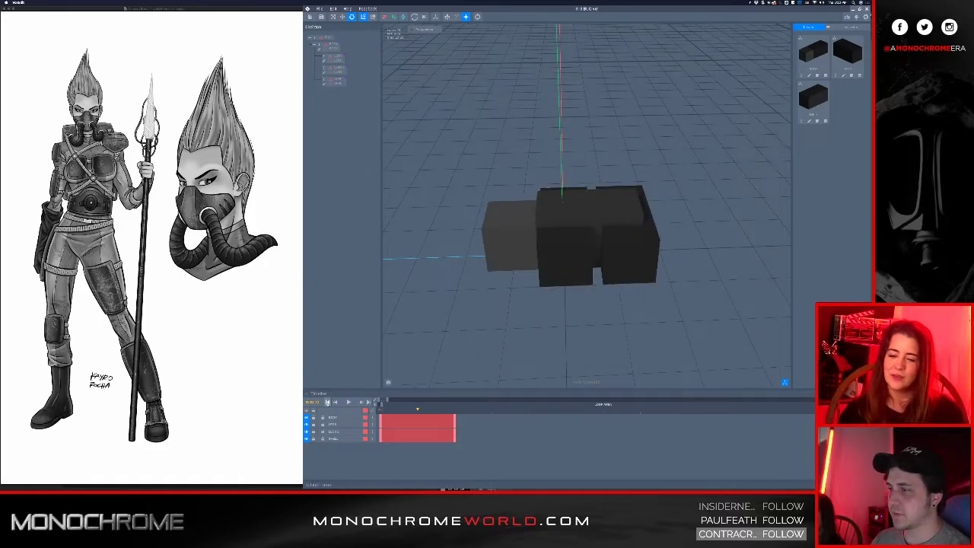
right_click_drag(532, 273, 392, 244)
middle_click_drag(393, 244, 366, 276)
middle_click_drag(420, 291, 465, 322)
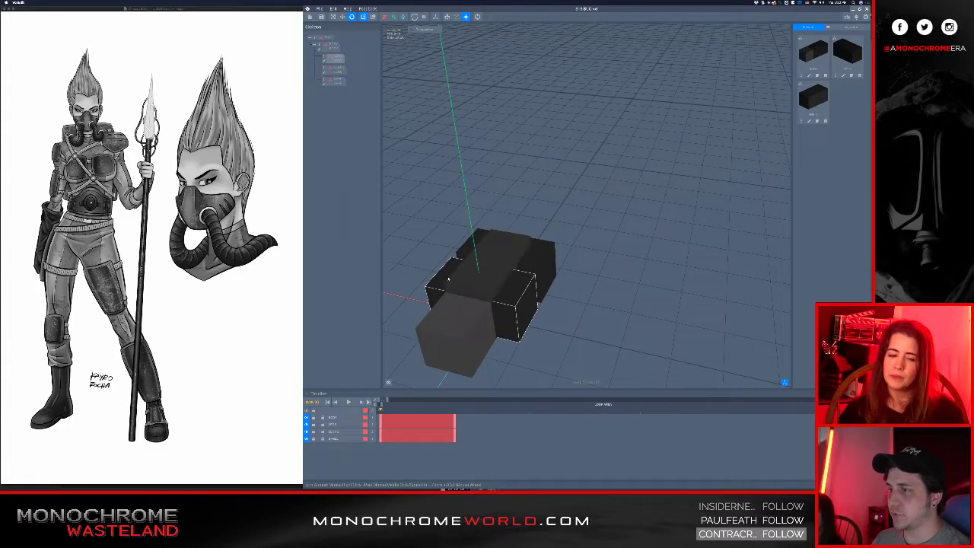
scroll(498, 312, "down", 2)
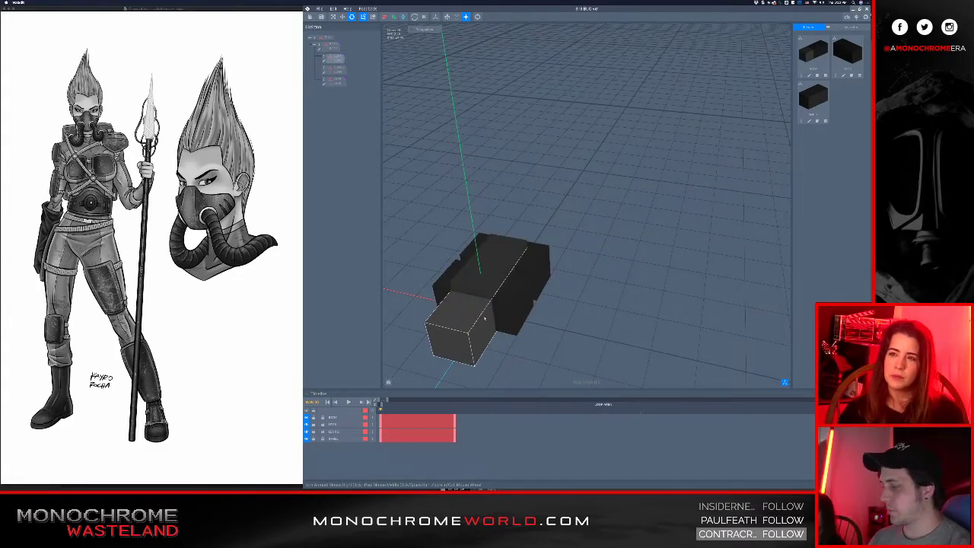
mouse_move(533, 299)
right_mouse_down()
mouse_move(514, 294)
mouse_move(548, 298)
right_mouse_up()
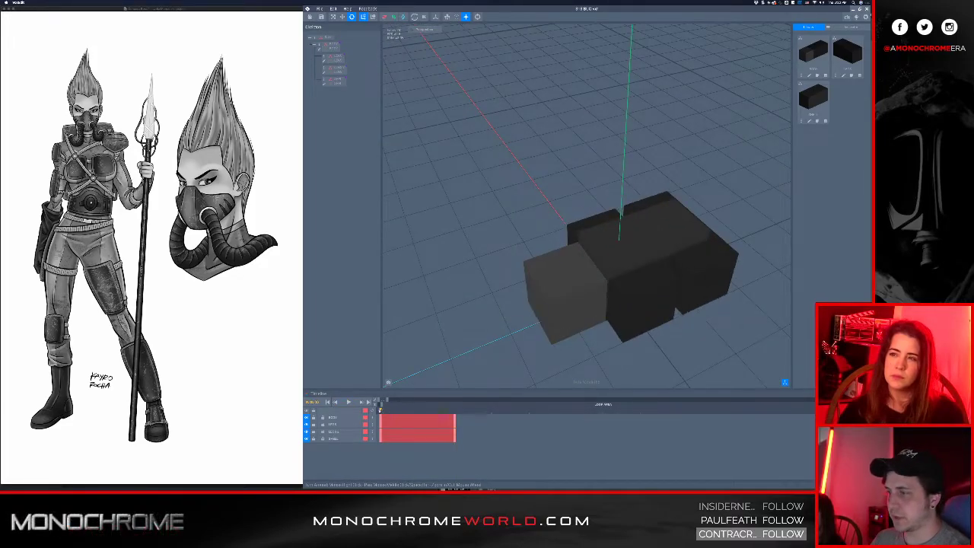
scroll(595, 271, "down", 2)
middle_click_drag(602, 263, 569, 269)
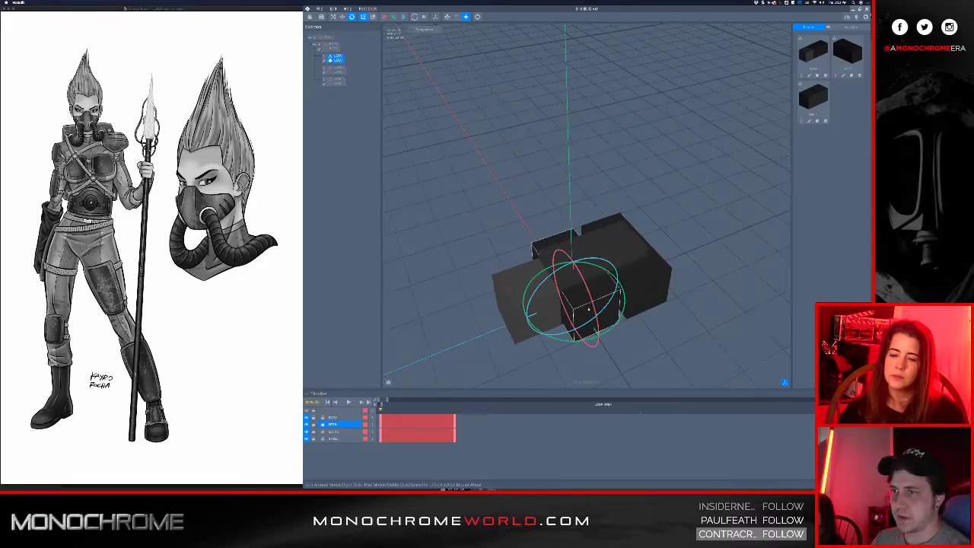
Rotate the front side blocks into a diagonal position at the first frame and delete the end keyframe from their track
left_click(587, 308)
right_click_drag(590, 308, 608, 291)
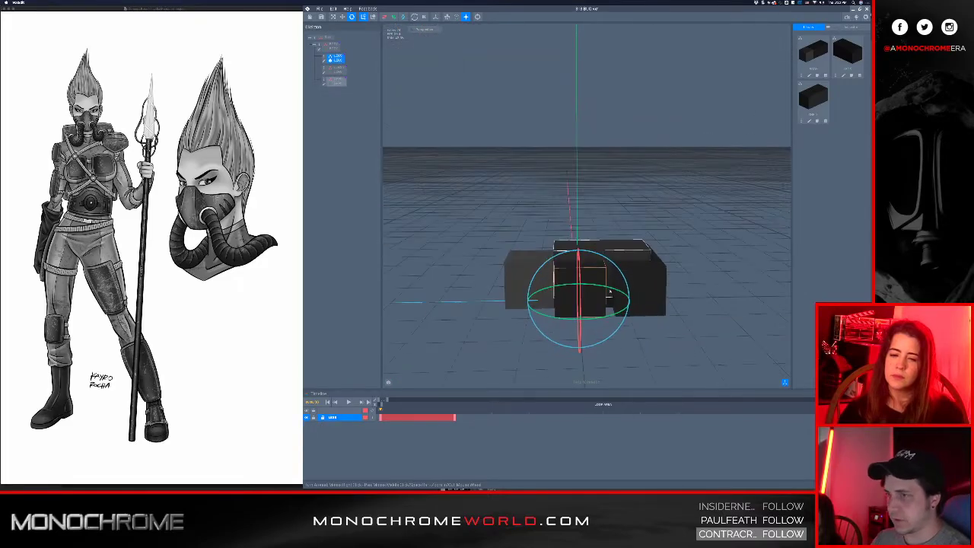
left_click_drag(553, 258, 592, 261)
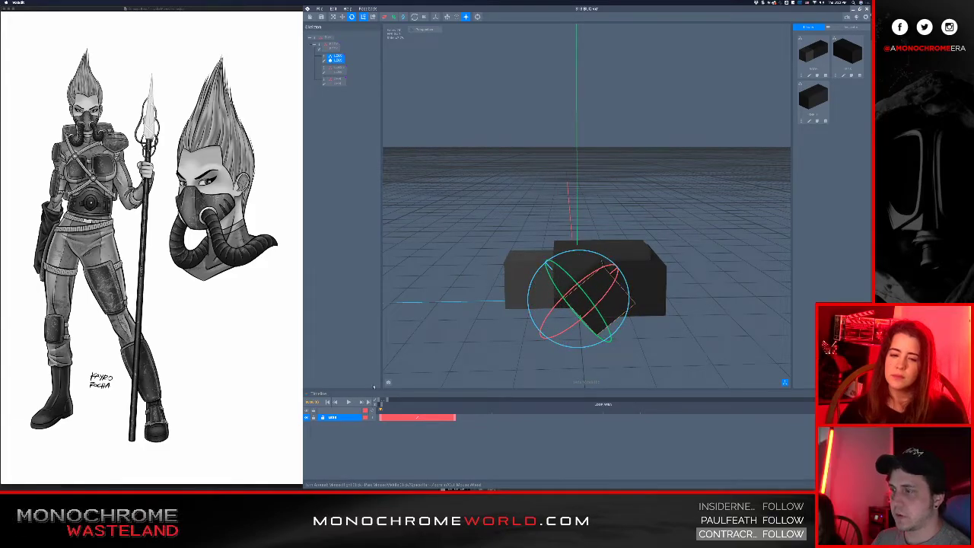
left_click(454, 417)
key("Delete")
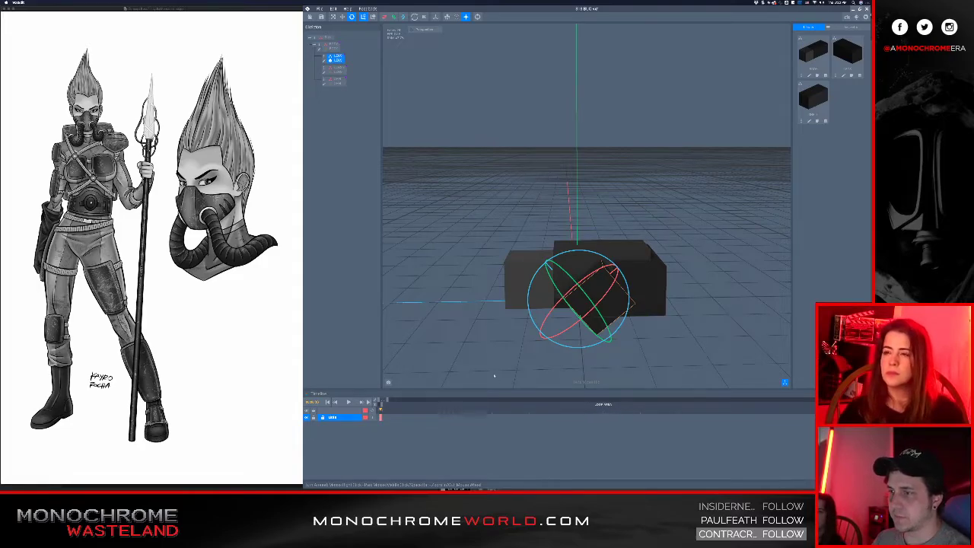
left_click(495, 377)
Move the rotated front side blocks up along the body and slightly back down along their two tilted axes
left_click(589, 323)
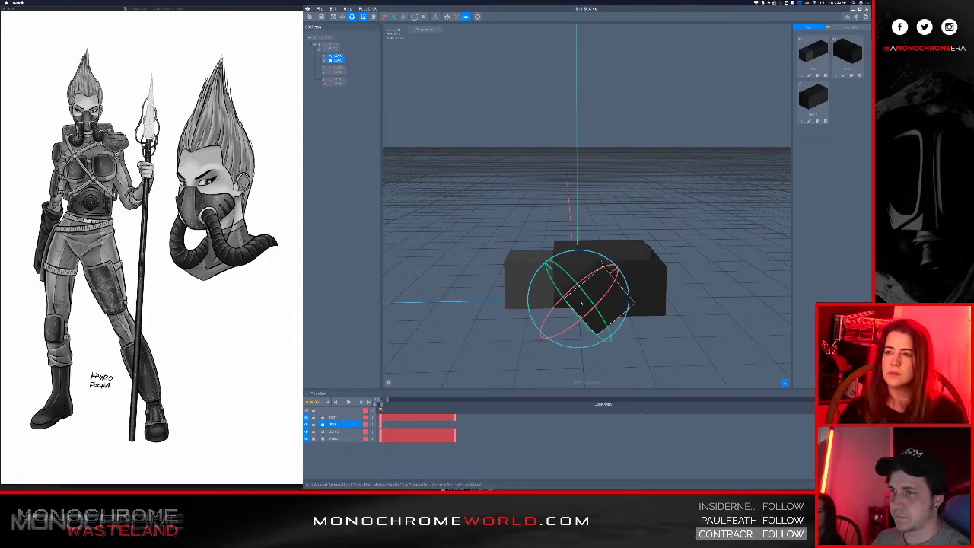
key("w")
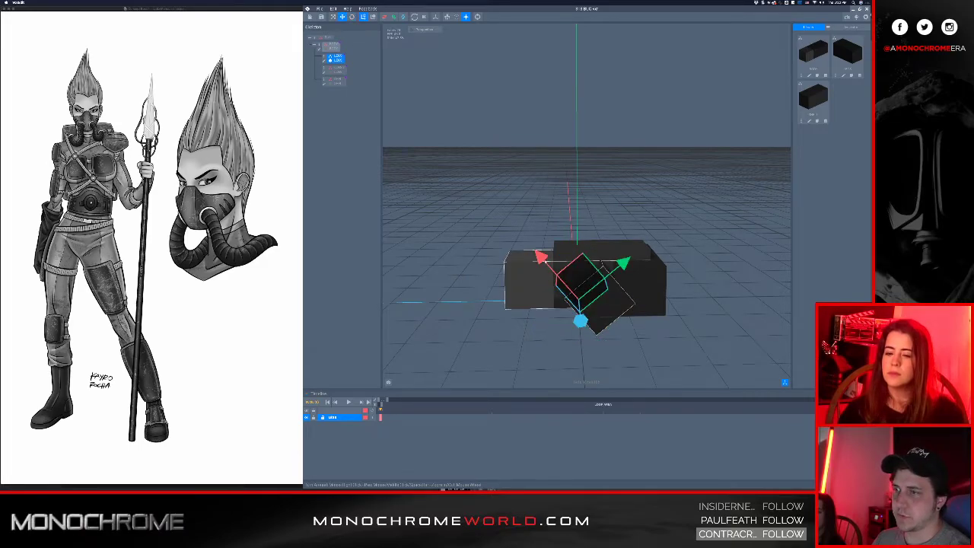
left_click_drag(541, 259, 531, 247)
left_click_drag(614, 249, 604, 256)
left_click(604, 207)
Shift the diagonal front side blocks lower and toward the rear side blocks after checking them from several angles
right_click_drag(591, 274, 578, 283)
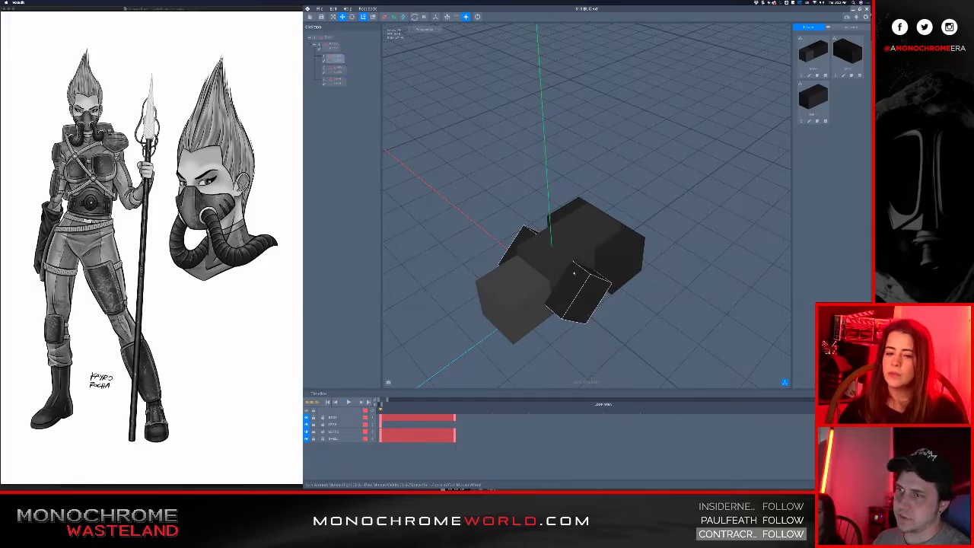
right_click_drag(584, 269, 572, 304)
left_click(575, 305)
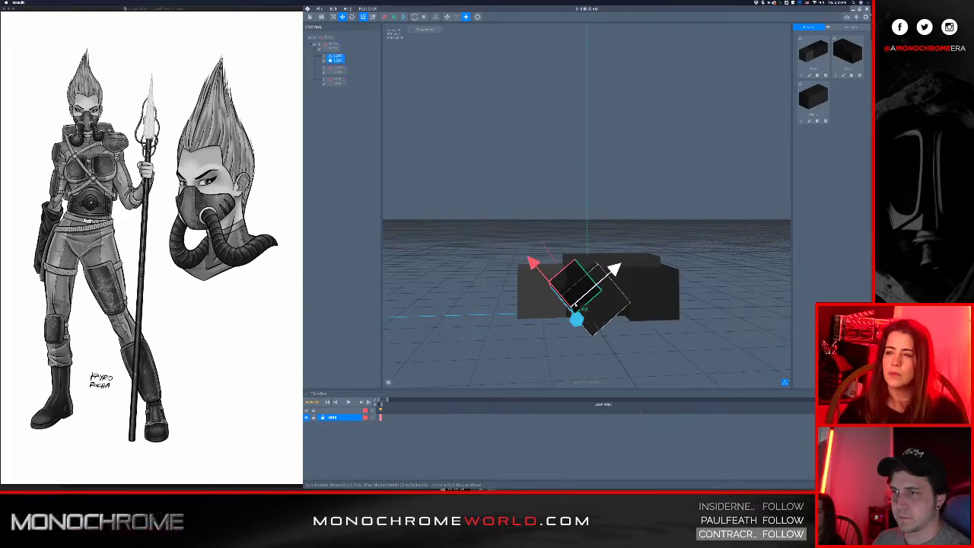
left_click(487, 277)
left_click(576, 299)
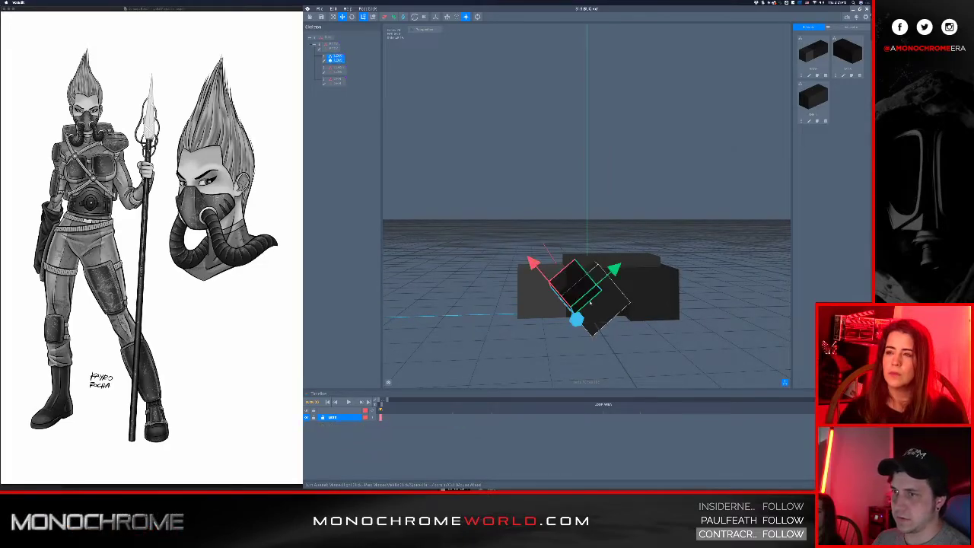
left_click_drag(529, 264, 545, 279)
left_click_drag(625, 283, 621, 286)
left_click(606, 231)
Nudge the diagonal front side blocks slightly upward along their tilted green axis, checking their fit against the body up close
right_click_drag(613, 271, 616, 292)
left_click(625, 291)
scroll(613, 292, "up", 3)
middle_click_drag(611, 293, 612, 281)
scroll(612, 281, "up", 1)
left_click(535, 204)
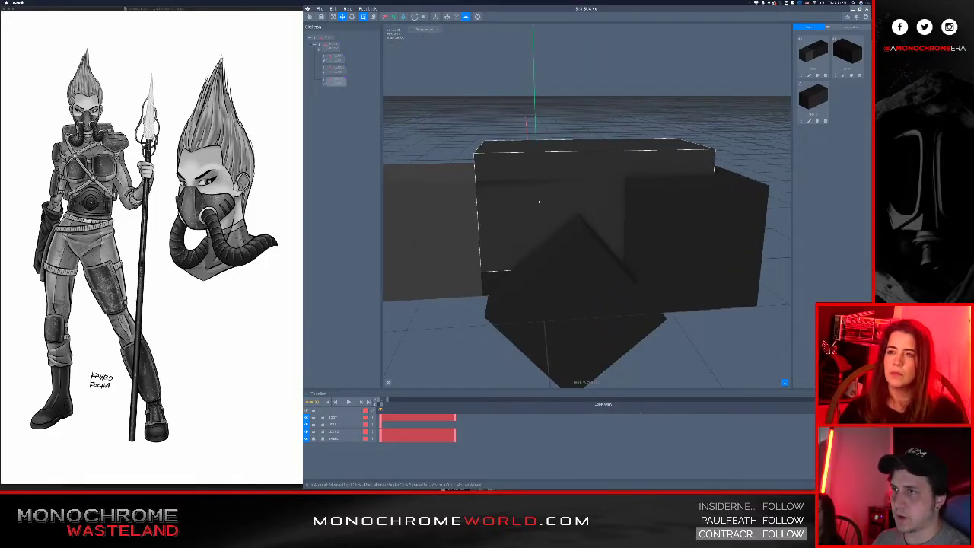
left_click(574, 258)
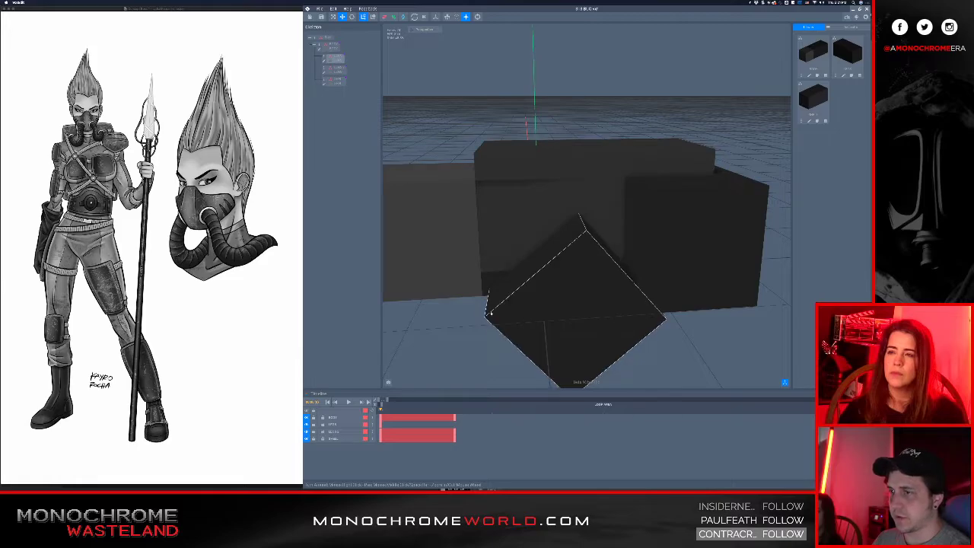
left_click(597, 332)
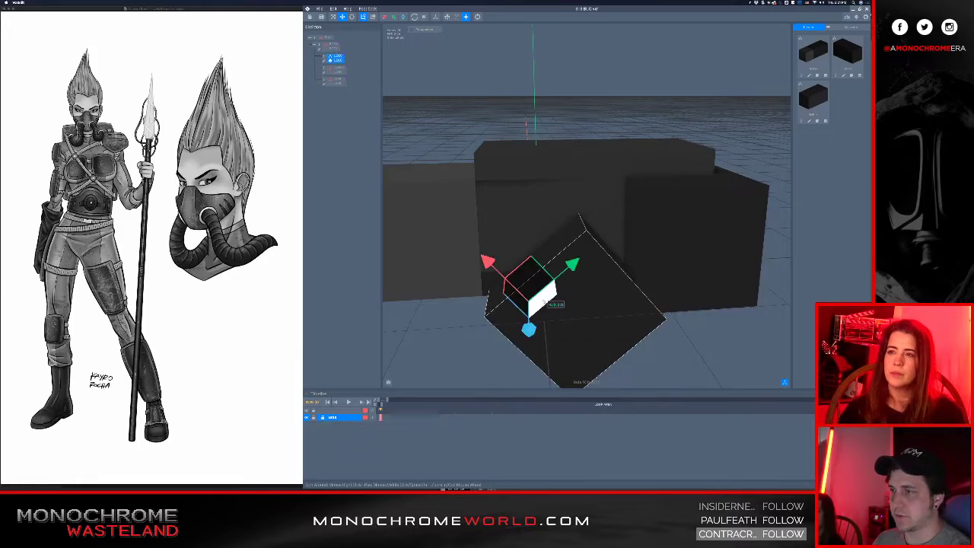
left_click_drag(572, 266, 576, 261)
right_click_drag(576, 262, 573, 254)
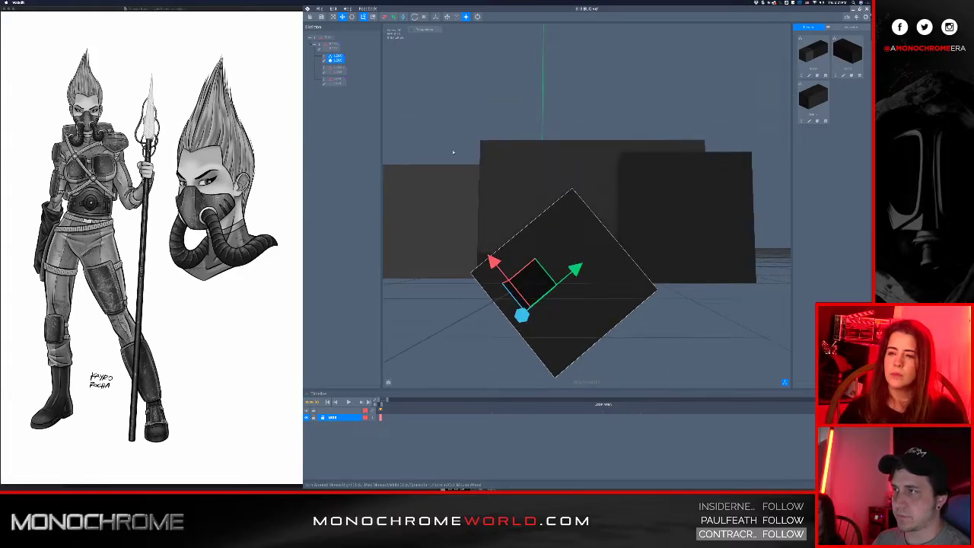
Rotate the diagonal front side blocks slightly counterclockwise and nudge them down along their tilted green axis, checking the fit from several angles
key("e")
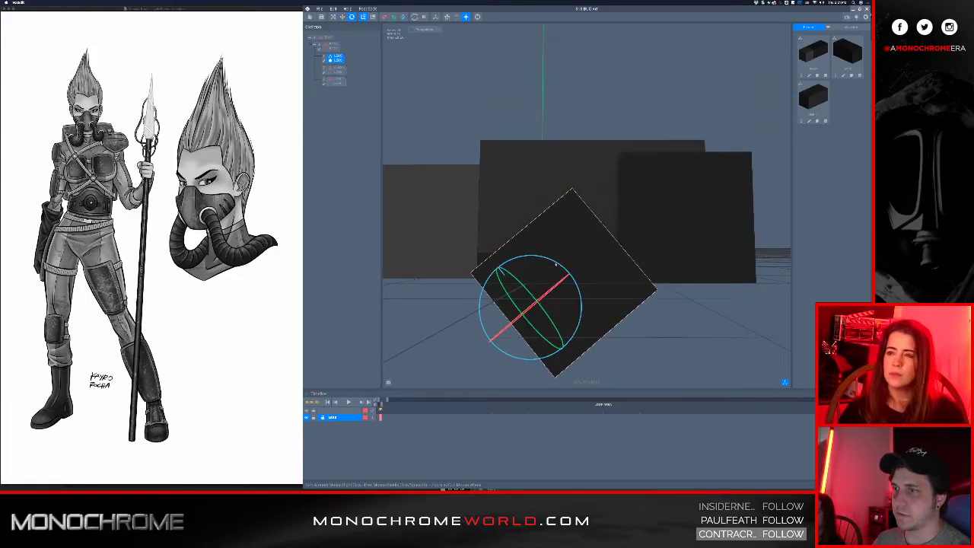
left_click_drag(556, 264, 553, 260)
key("w")
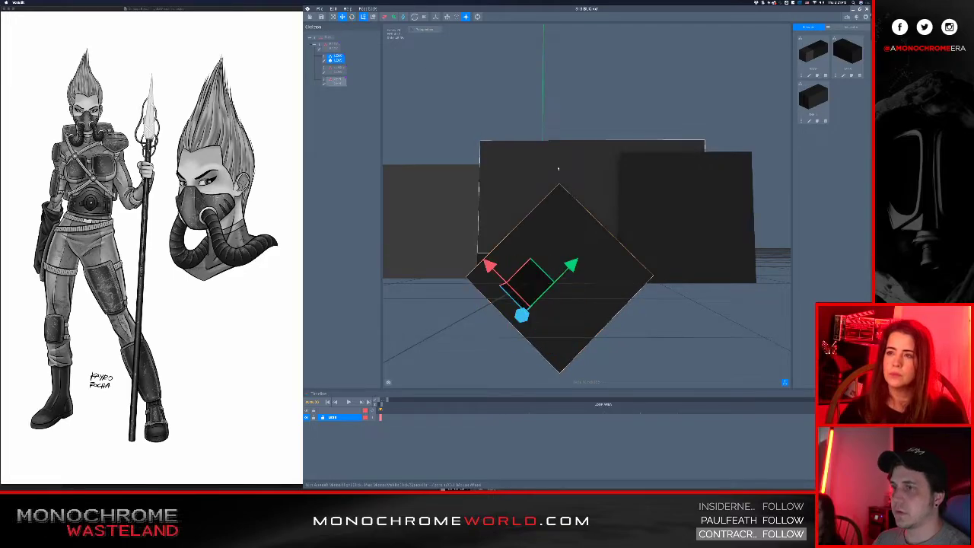
left_click_drag(572, 265, 565, 272)
left_click(629, 313)
right_click_drag(585, 296, 505, 304)
scroll(597, 298, "down", 3)
left_click(508, 306)
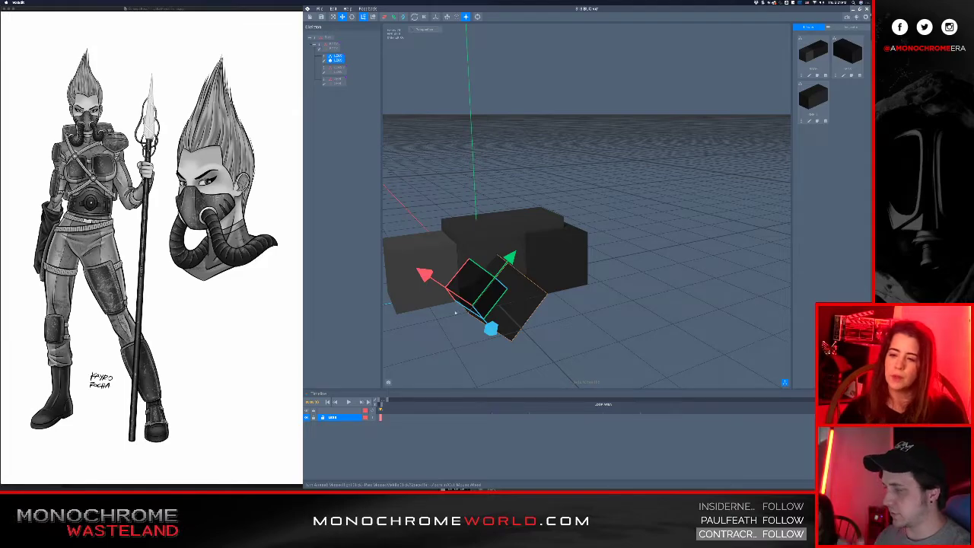
left_click(470, 341)
scroll(470, 342, "down", 3)
right_click_drag(502, 305, 545, 266)
left_click(558, 262)
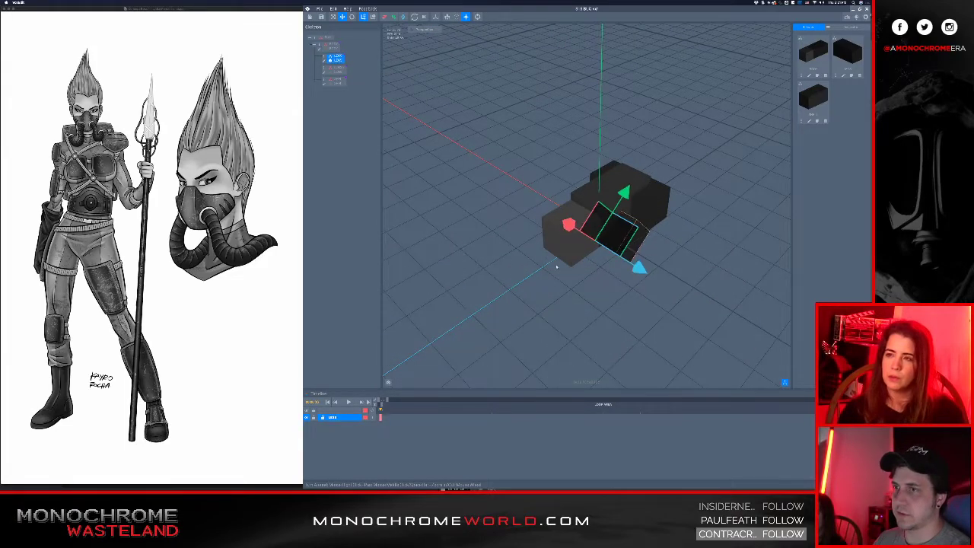
Undo the recent moves and rotations of the front side blocks, back through the deletion of their end keyframe
key("super+z")
key("super+z")
key("super+z")
key("super+z")
key("super+z")
key("super+z")
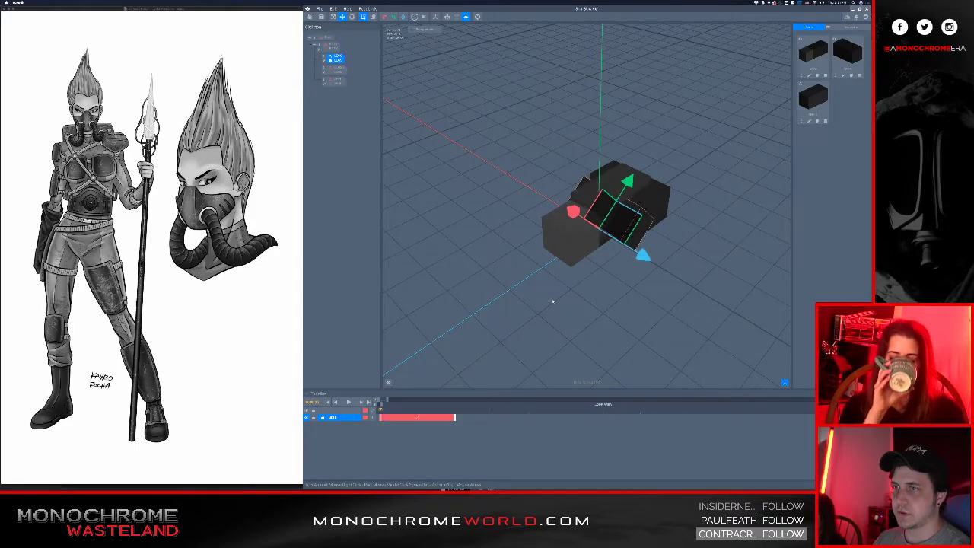
Check the straightened block model from several angles, then close it and save its changes
right_click_drag(570, 287, 573, 241)
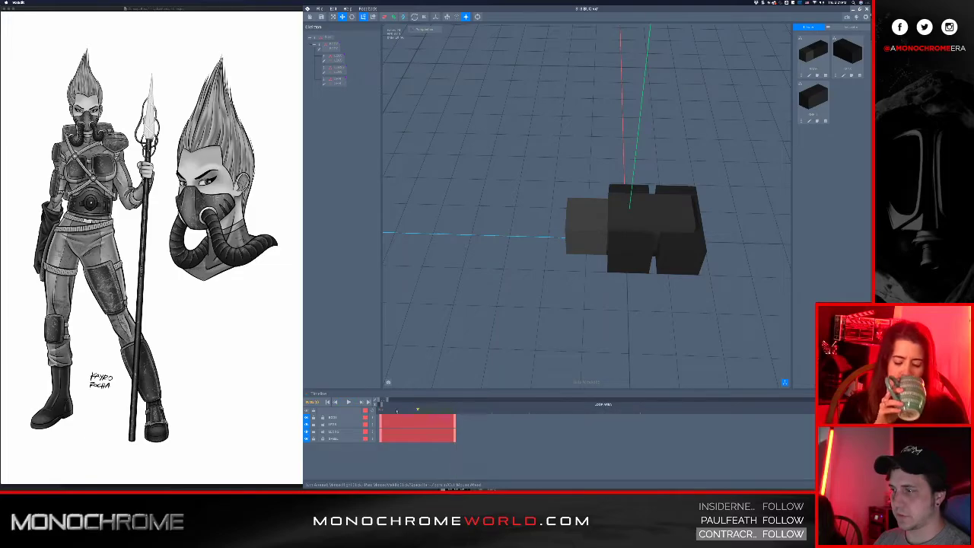
right_click_drag(610, 263, 593, 229)
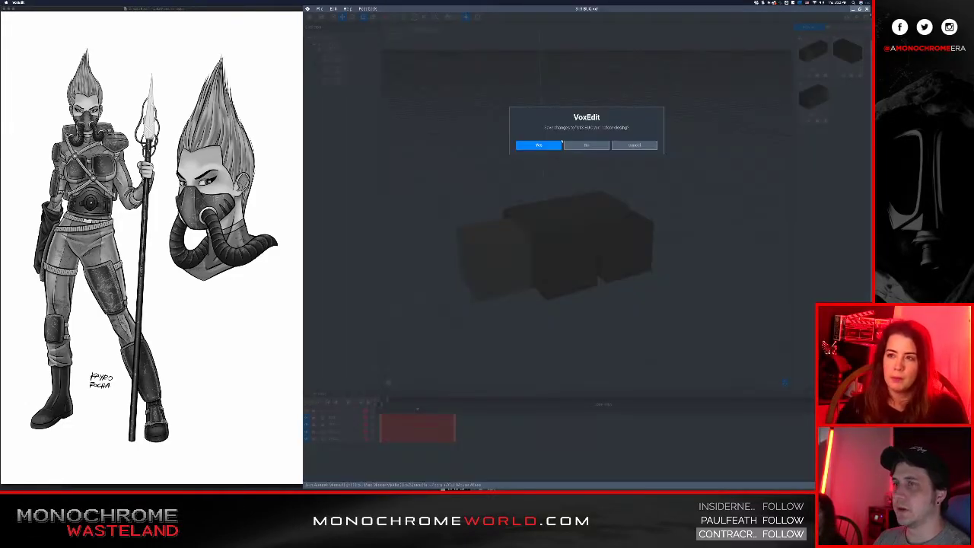
left_click(540, 145)
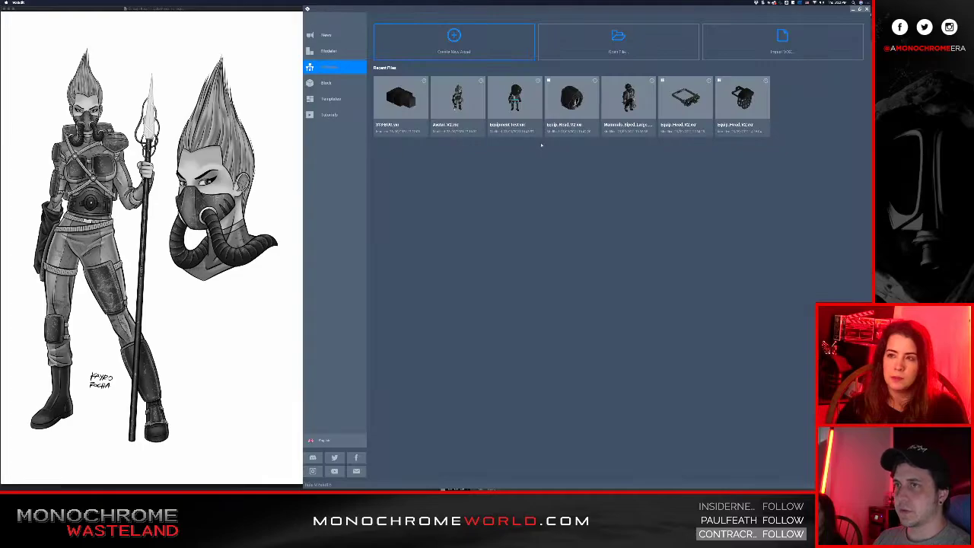